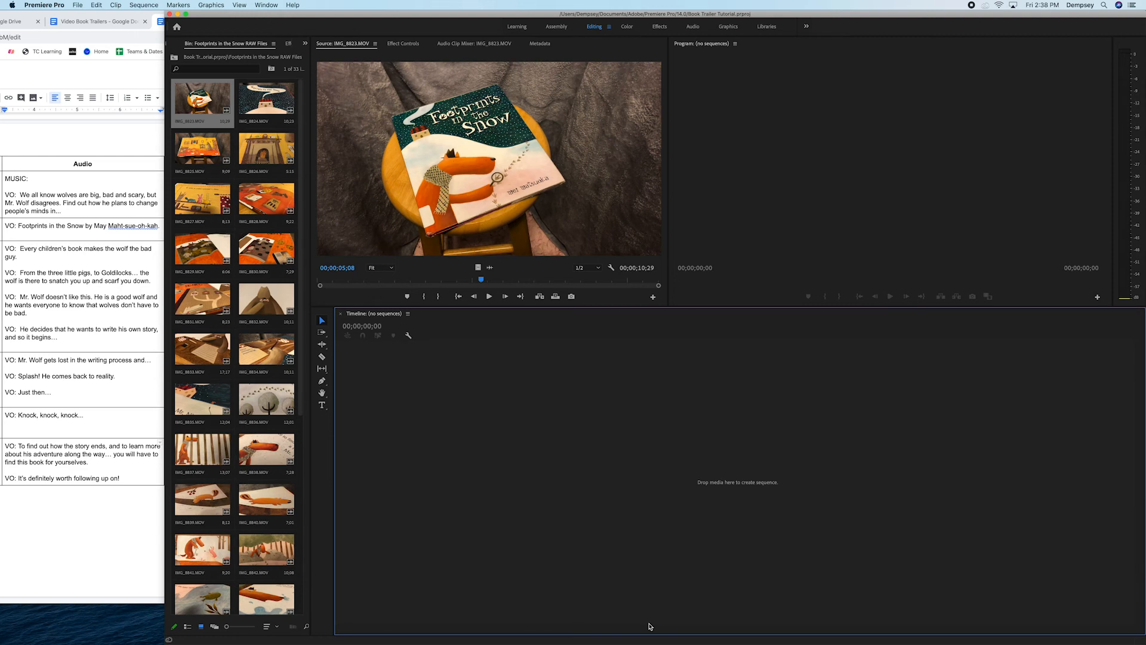
- Switch to the Google Docs script in Chrome to view its audio column, and return to Premiere Pro
{"action": "left_click", "coordinate": [160, 21]}
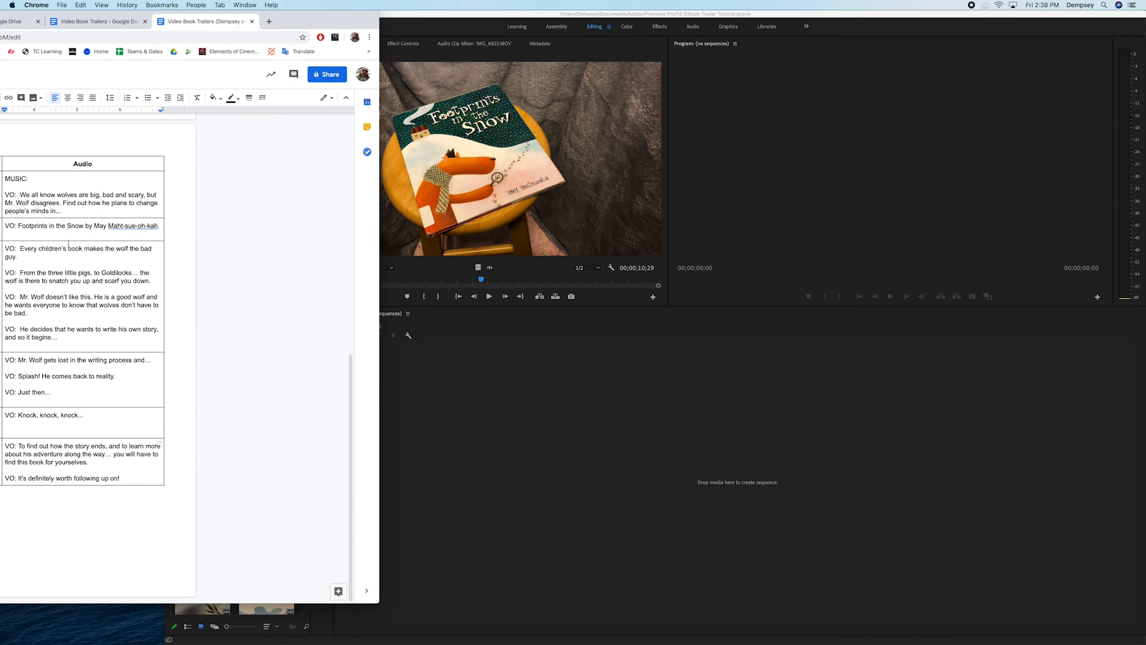
{"action": "left_click", "coordinate": [427, 18]}
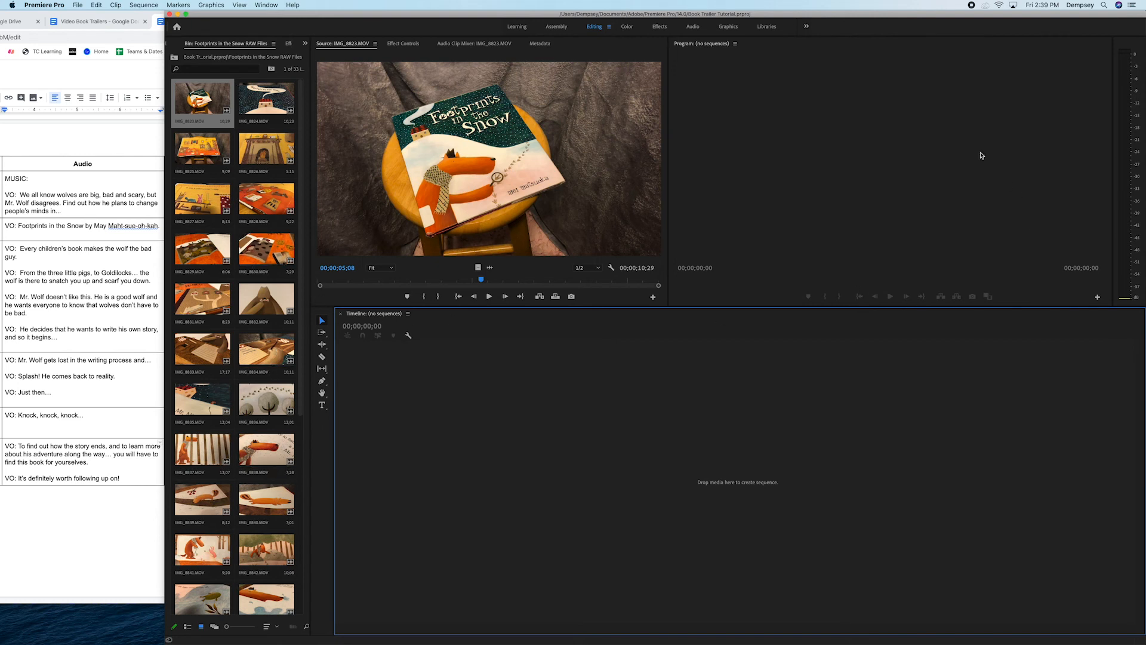
- Save the current panel layout as a new workspace named with the owner's name followed by "Space"
{"action": "left_click", "coordinate": [610, 27]}
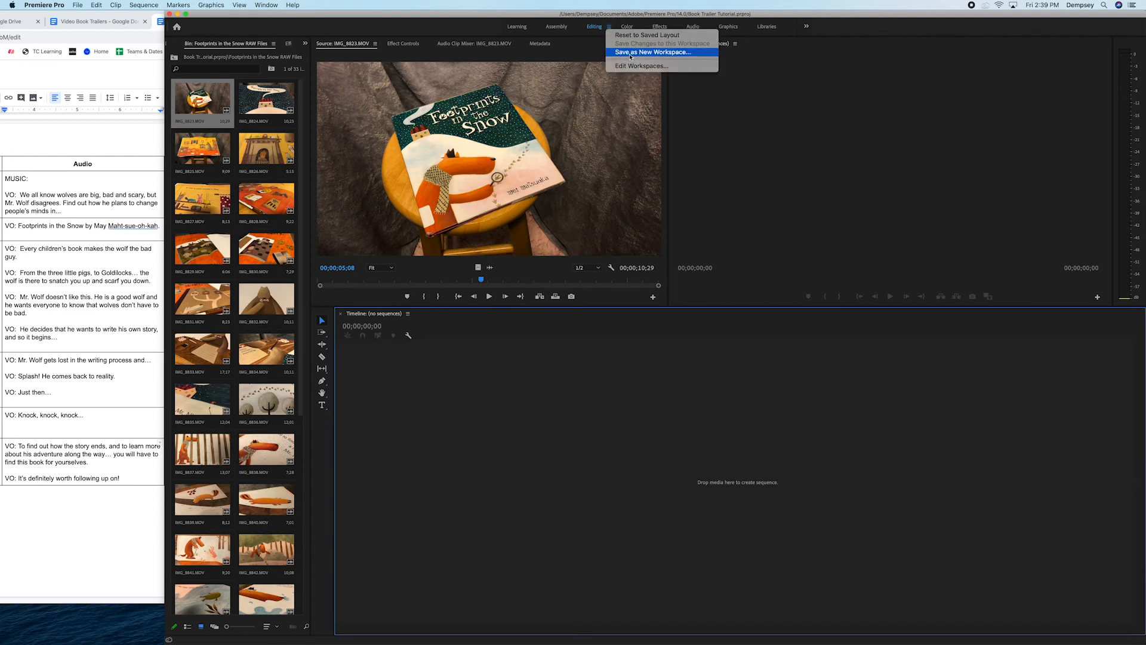
{"action": "left_click", "coordinate": [653, 52]}
{"action": "type", "text": "Demp"}
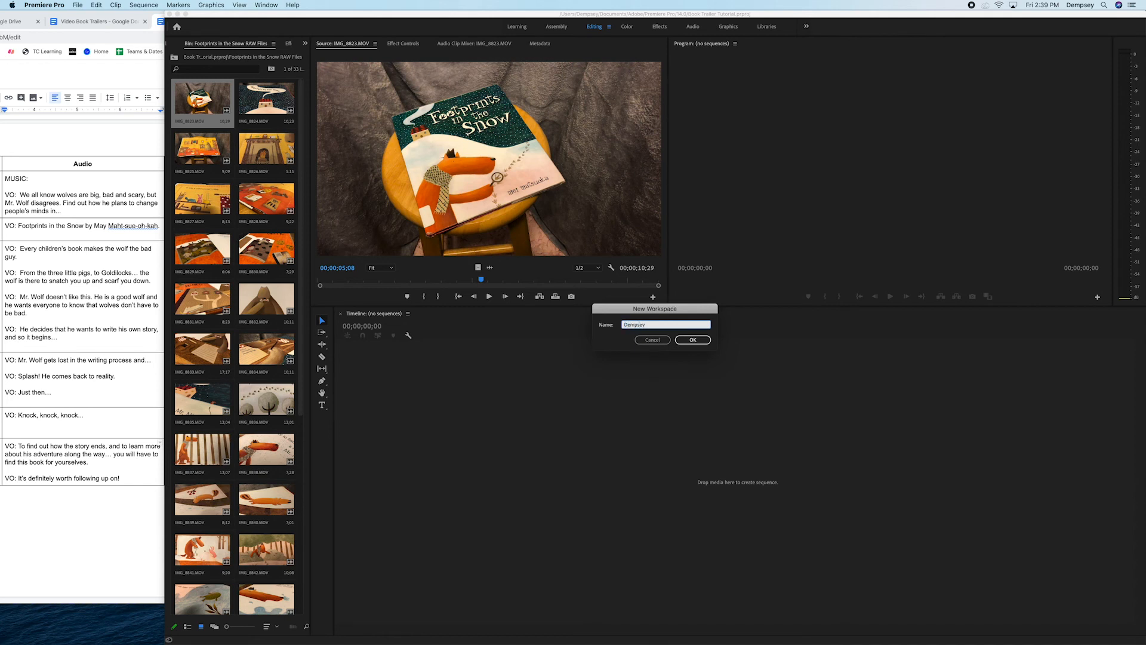
{"action": "type", "text": "sey Space"}
{"action": "left_click", "coordinate": [687, 341]}
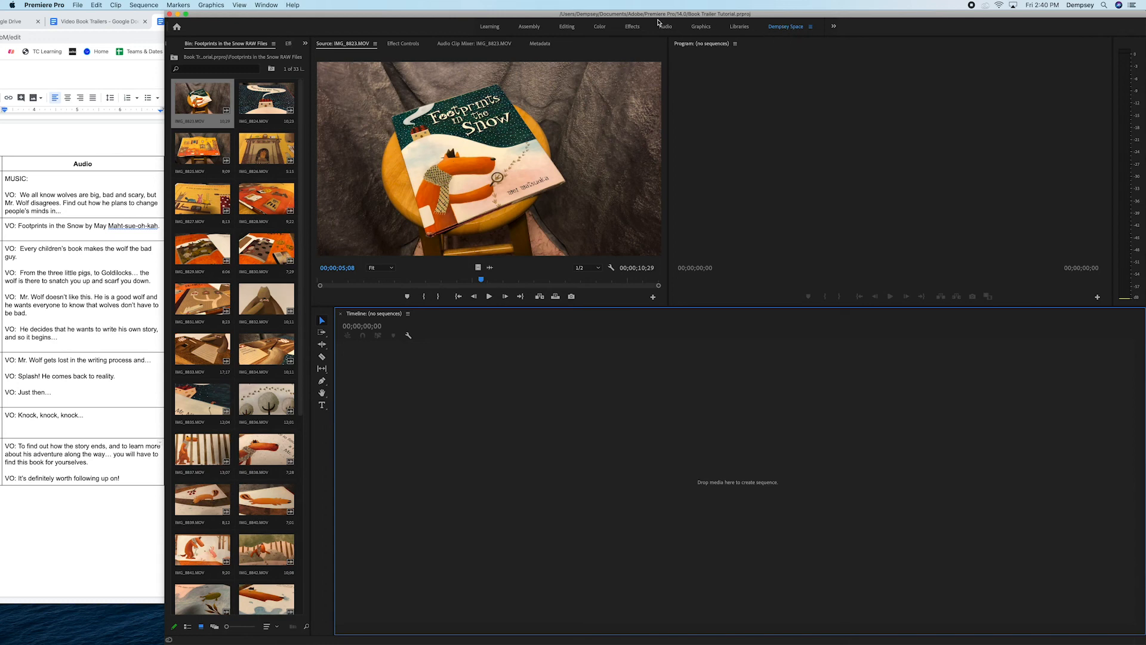
- Switch to the Editing workspace and reset it to its saved layout
{"action": "left_click", "coordinate": [568, 27]}
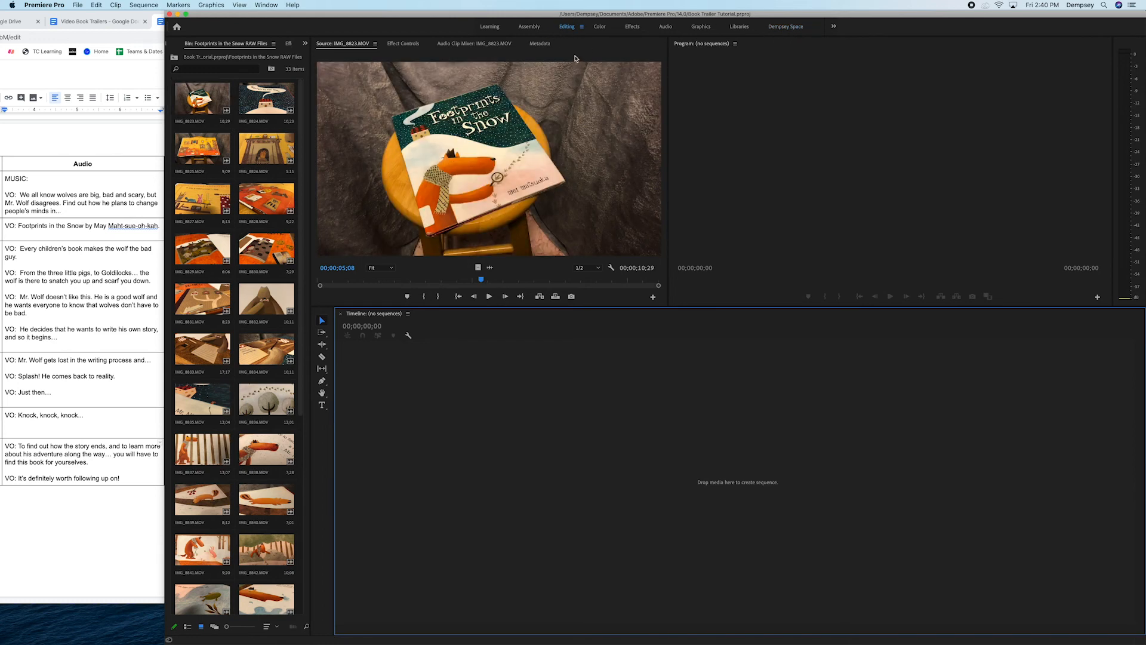
{"action": "left_click", "coordinate": [580, 30]}
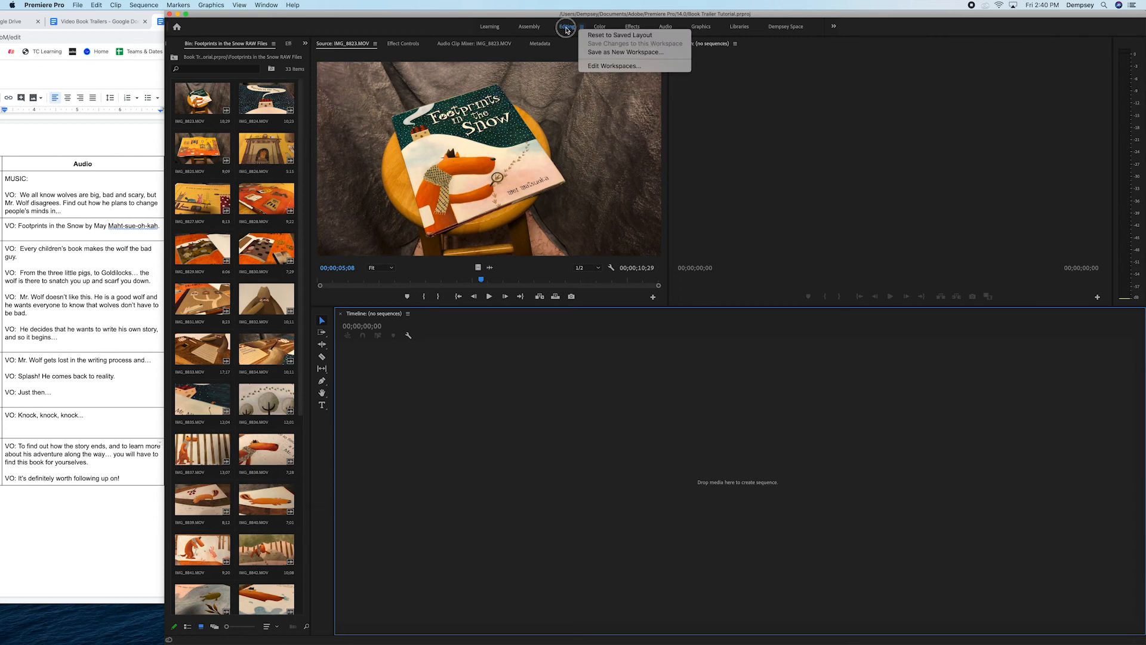
{"action": "left_click", "coordinate": [580, 31]}
{"action": "left_click", "coordinate": [580, 30]}
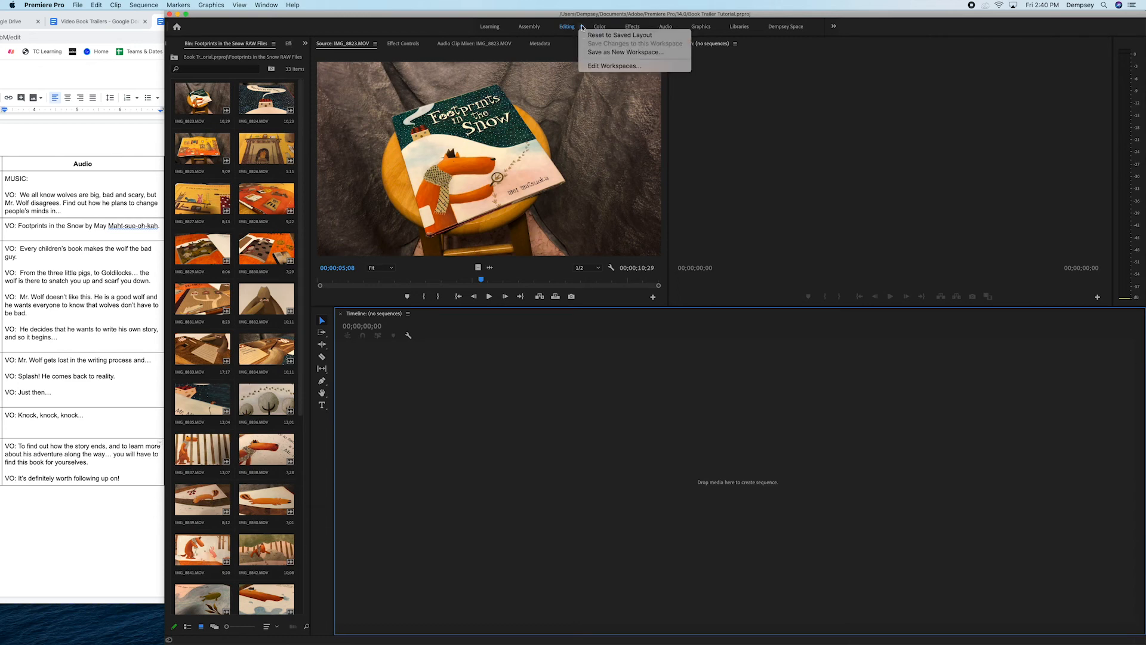
{"action": "left_click", "coordinate": [612, 37]}
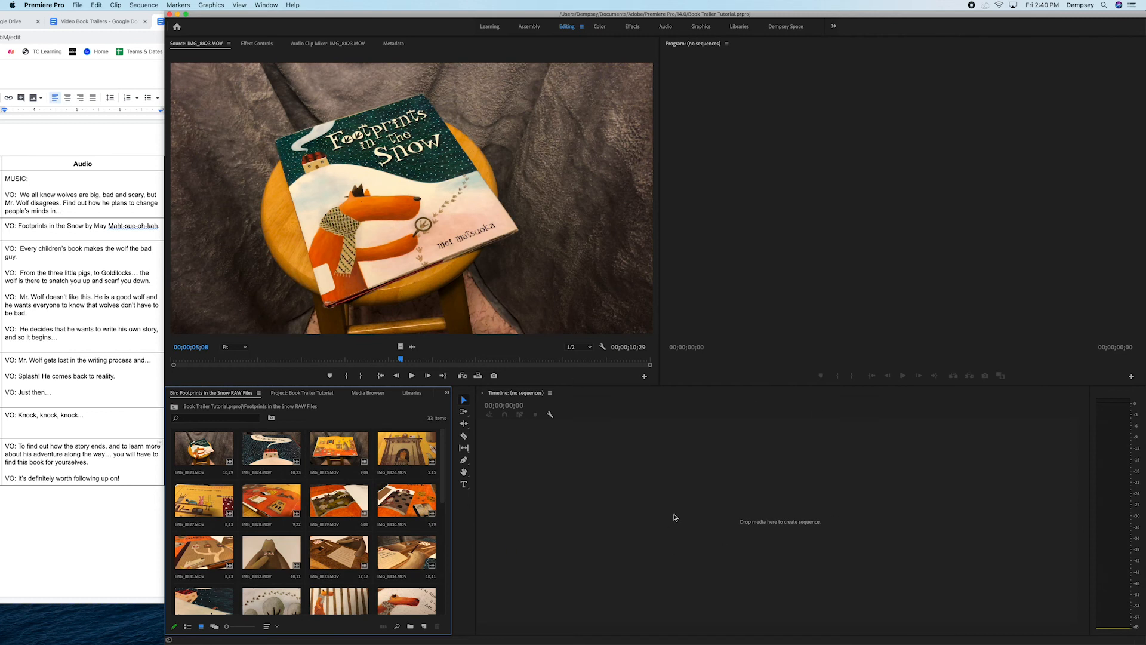
- Close the Media Browser, Libraries and Info panels in the group that holds the footage bin
{"action": "left_click", "coordinate": [315, 394]}
{"action": "left_click", "coordinate": [360, 394]}
{"action": "left_click", "coordinate": [411, 395]}
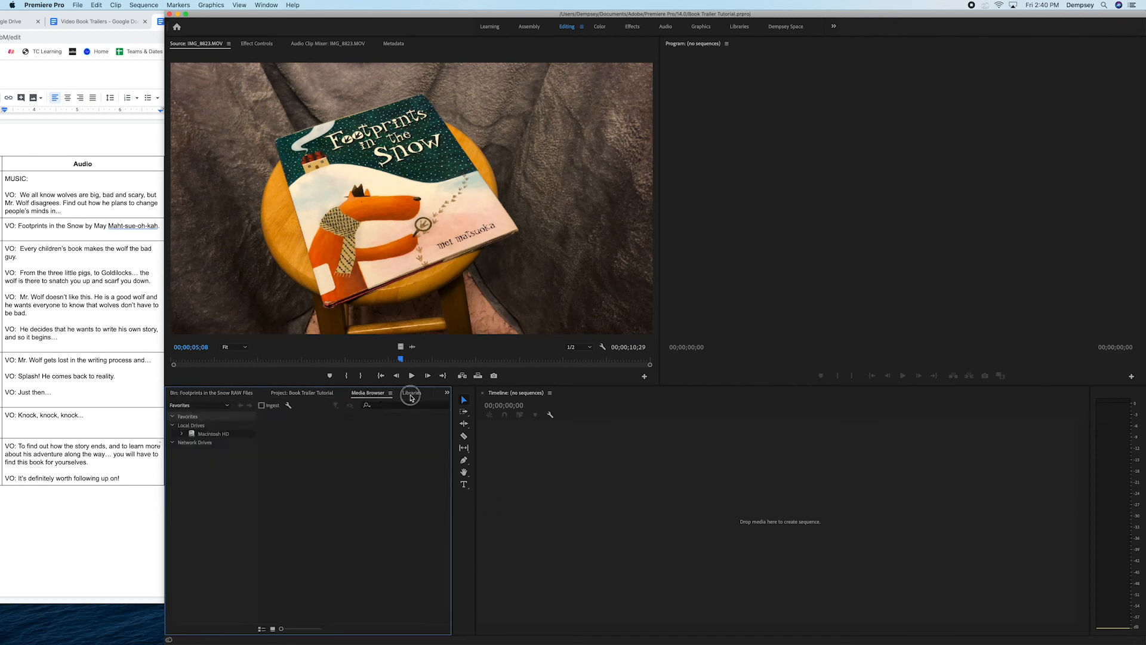
{"action": "left_click", "coordinate": [289, 394]}
{"action": "left_click", "coordinate": [243, 396]}
{"action": "left_click", "coordinate": [369, 395]}
{"action": "left_click", "coordinate": [389, 393]}
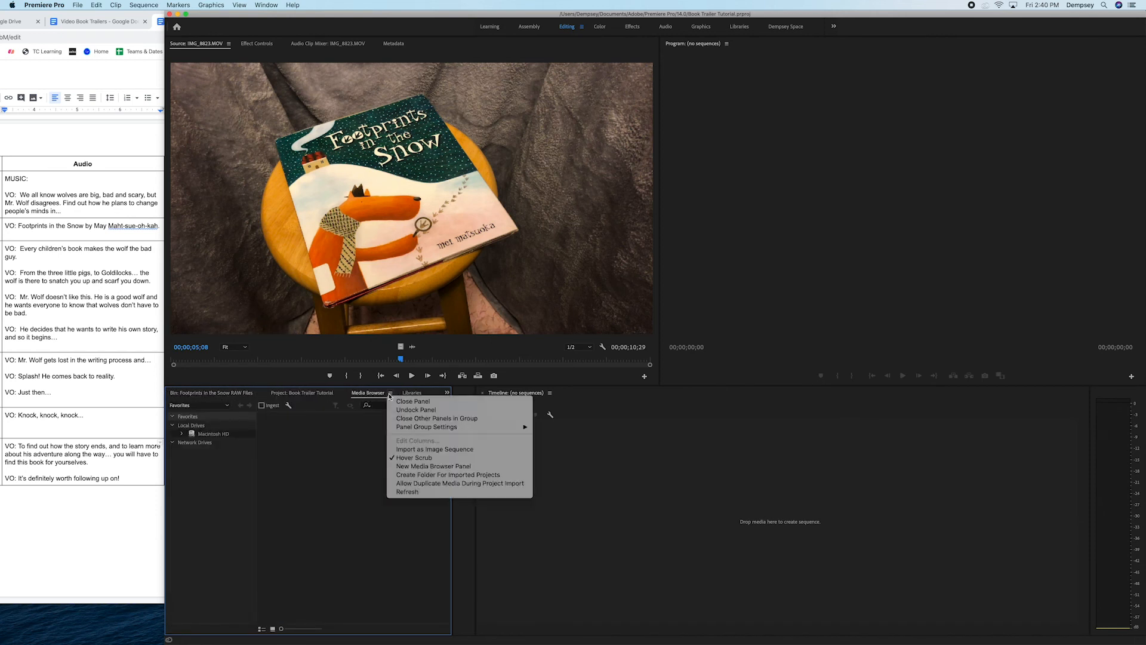
{"action": "left_click", "coordinate": [424, 402]}
{"action": "left_click", "coordinate": [377, 393]}
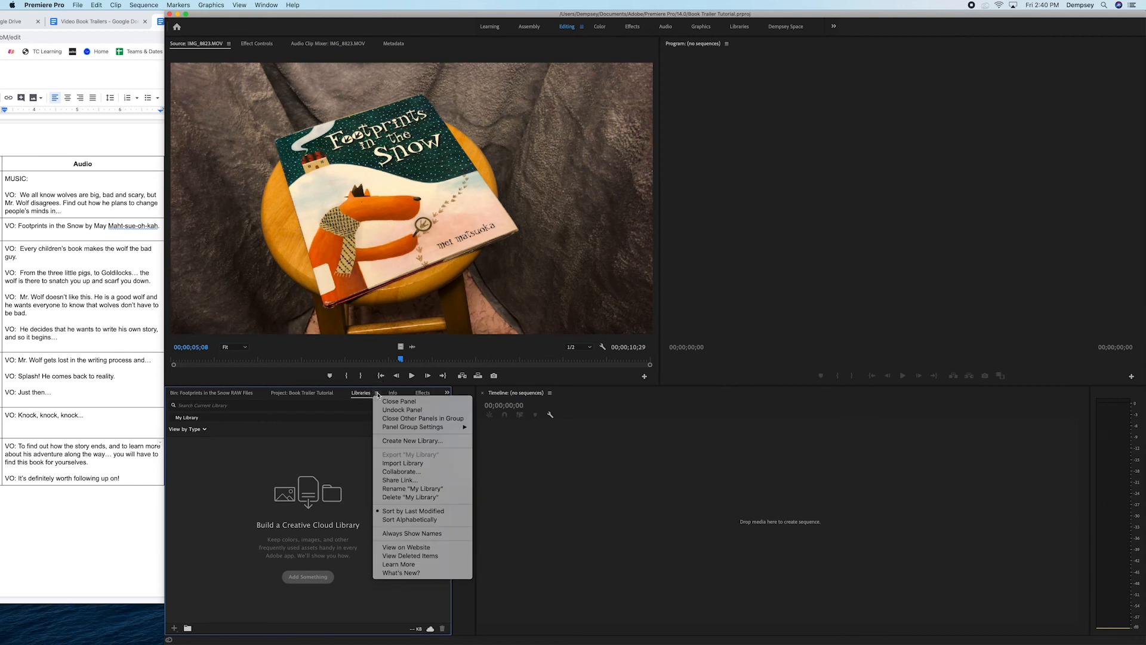
{"action": "left_click", "coordinate": [395, 402]}
{"action": "left_click", "coordinate": [366, 393]}
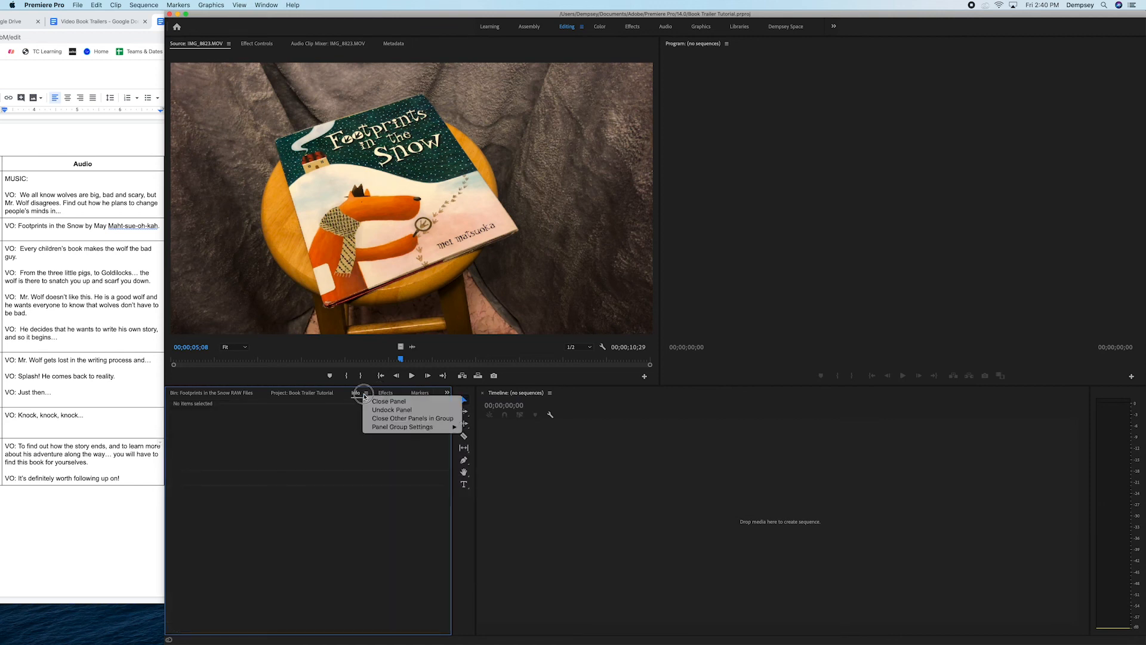
{"action": "left_click", "coordinate": [404, 402]}
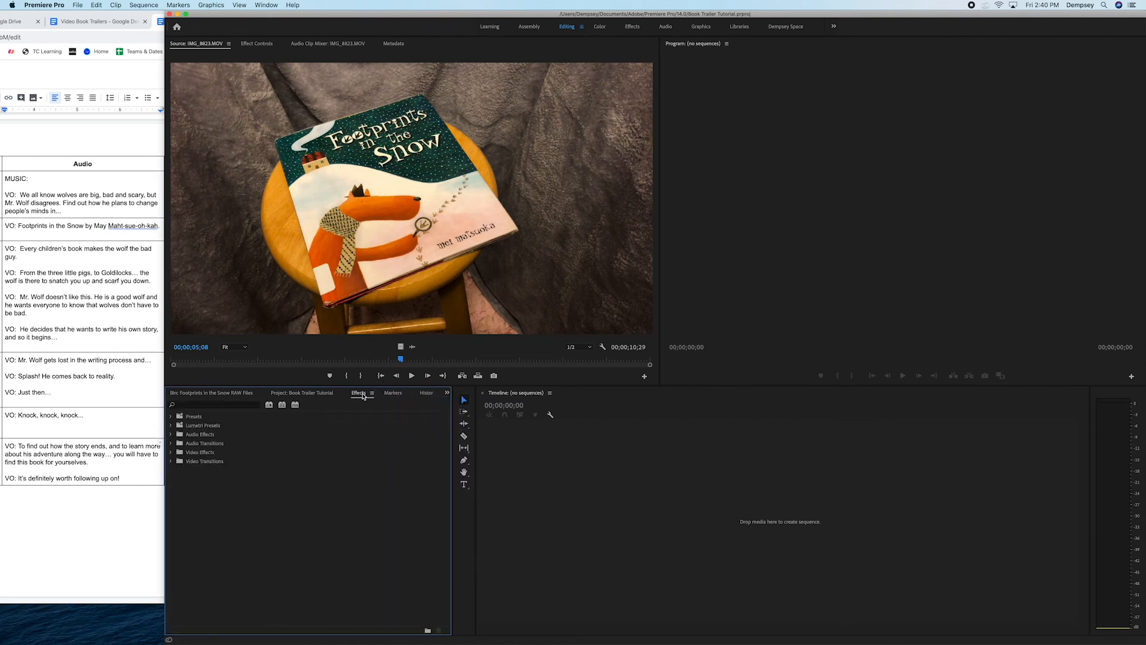
- Close the Markers and History panels, keeping Effects in the group with the bin and Project panels
{"action": "left_click", "coordinate": [394, 394]}
{"action": "left_click", "coordinate": [408, 393]}
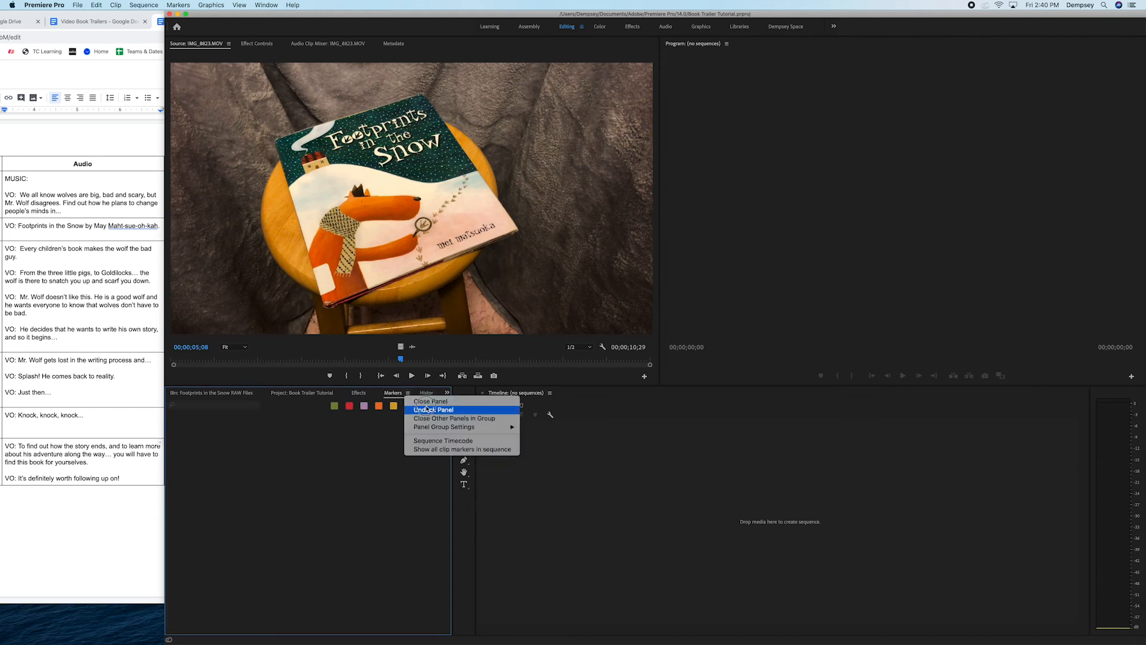
{"action": "left_click", "coordinate": [427, 404]}
{"action": "left_click", "coordinate": [406, 393]}
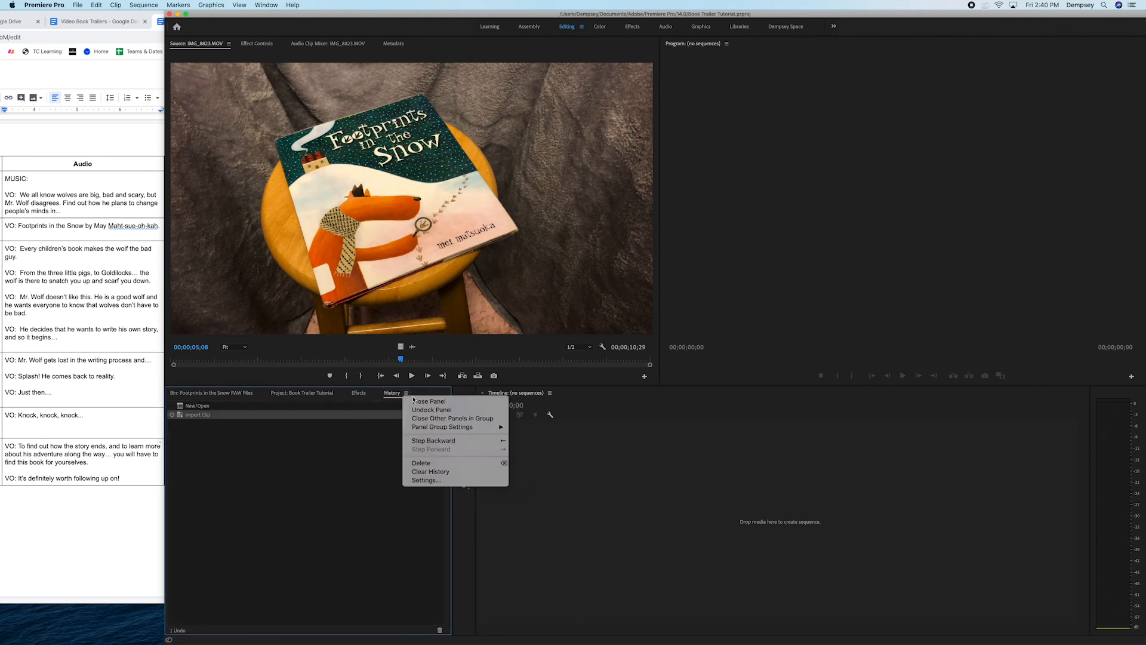
{"action": "left_click", "coordinate": [426, 403]}
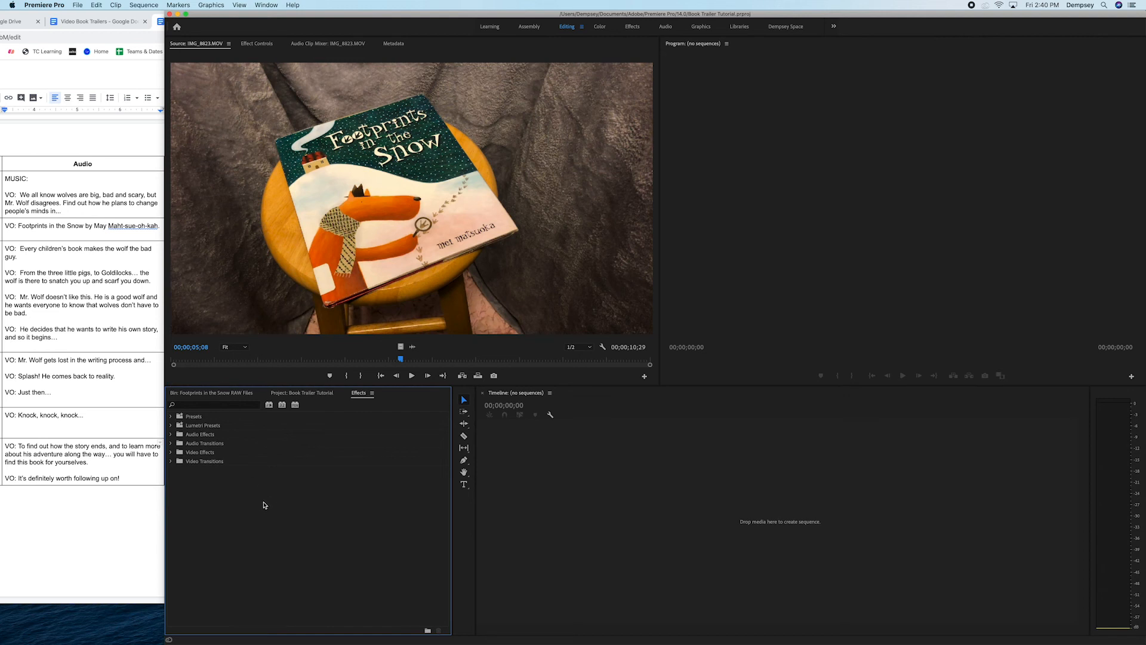
- Dock the Project: Book Trailer Tutorial panel as its own full-height column alongside the Source monitor and footage bin
{"action": "left_click", "coordinate": [212, 396]}
{"action": "left_click", "coordinate": [304, 394]}
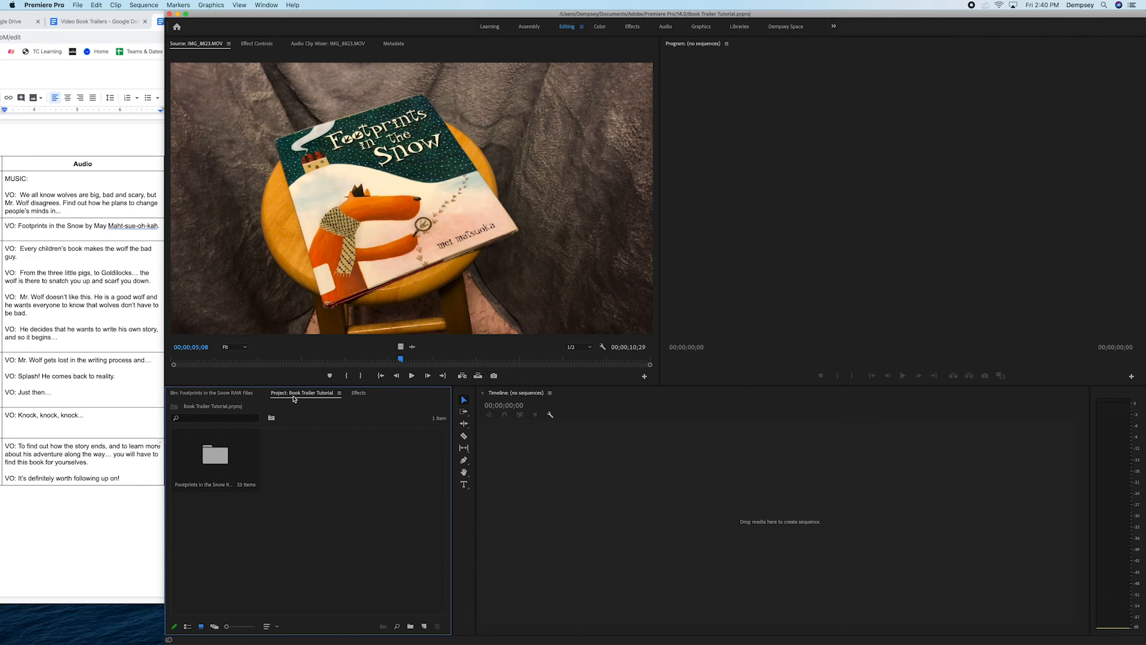
{"action": "left_click_drag", "start_coordinate": [298, 394], "coordinate": [181, 269]}
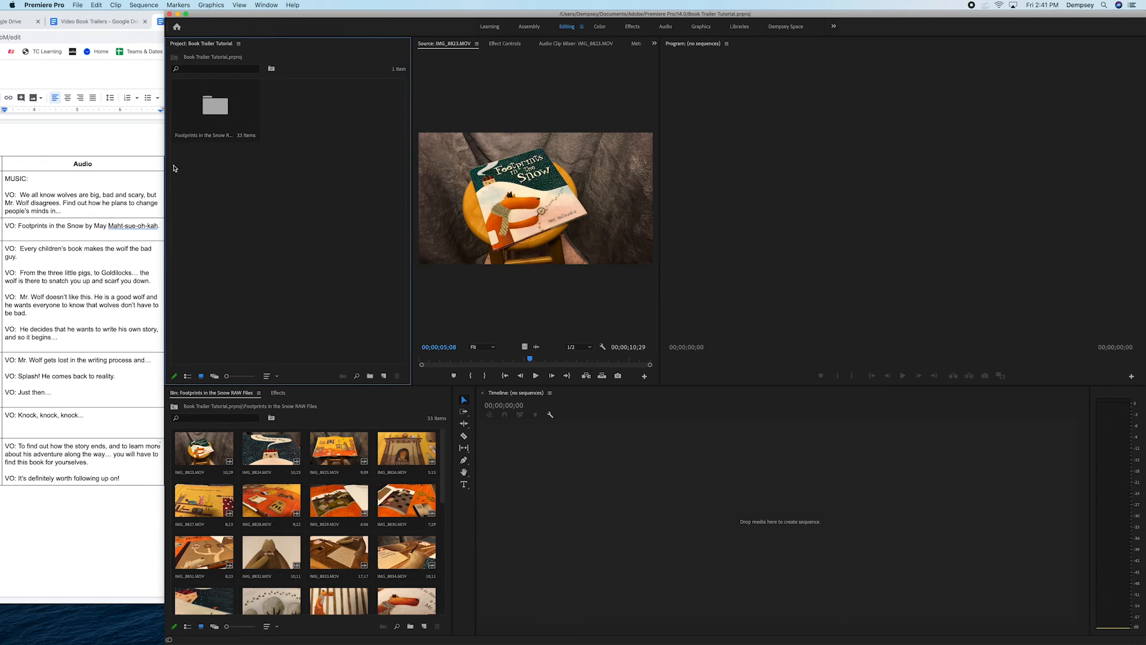
{"action": "left_click_drag", "start_coordinate": [196, 45], "coordinate": [167, 151]}
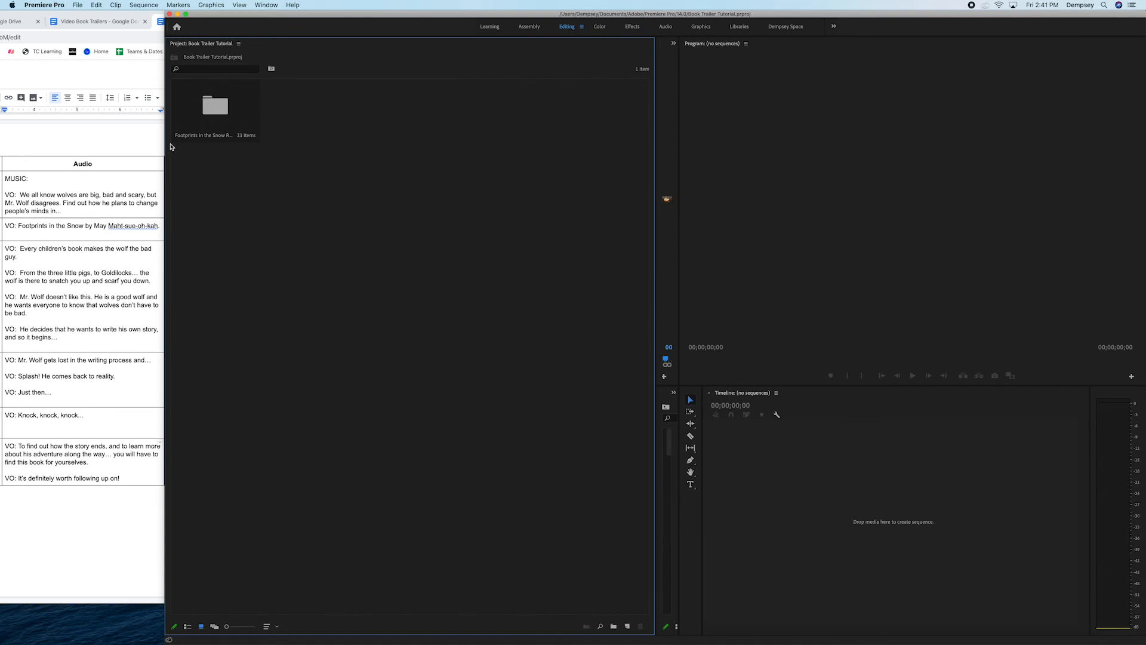
- Narrow the Project panel's column to give the Source monitor and the footage bin more width
{"action": "left_click", "coordinate": [216, 110]}
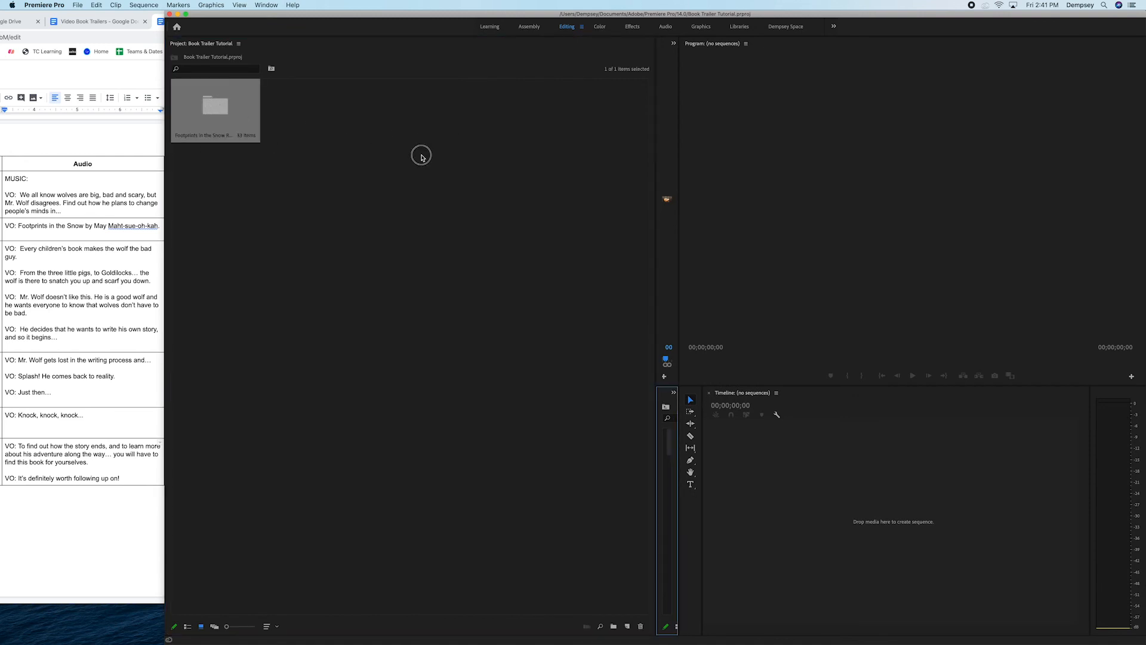
{"action": "double_click", "coordinate": [220, 107]}
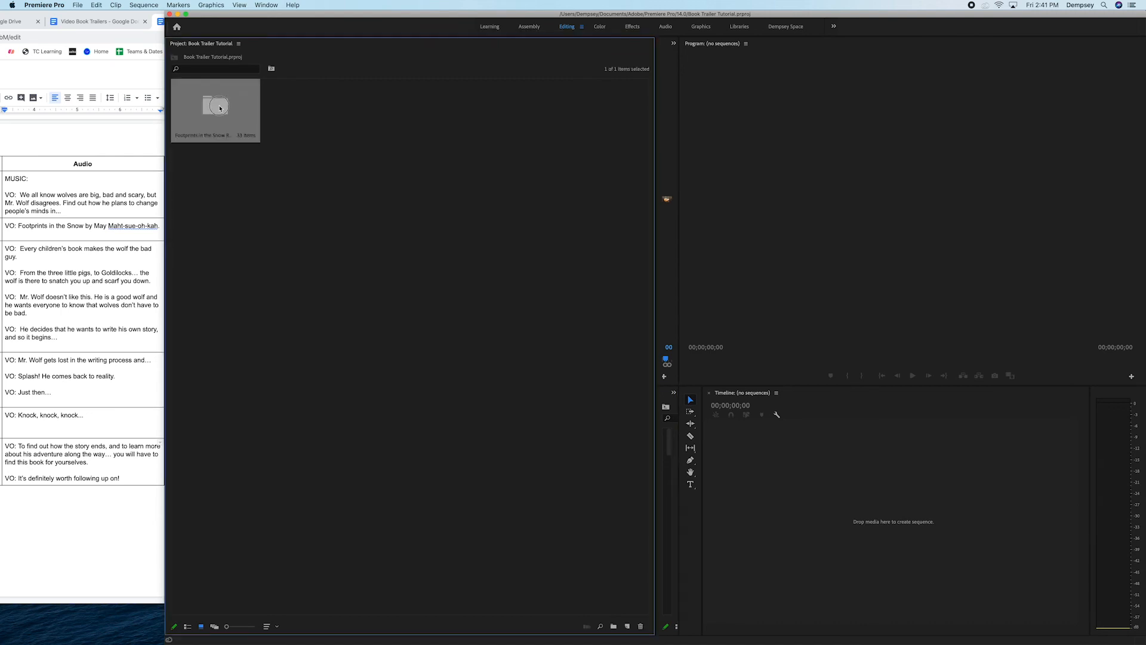
{"action": "left_click", "coordinate": [531, 336]}
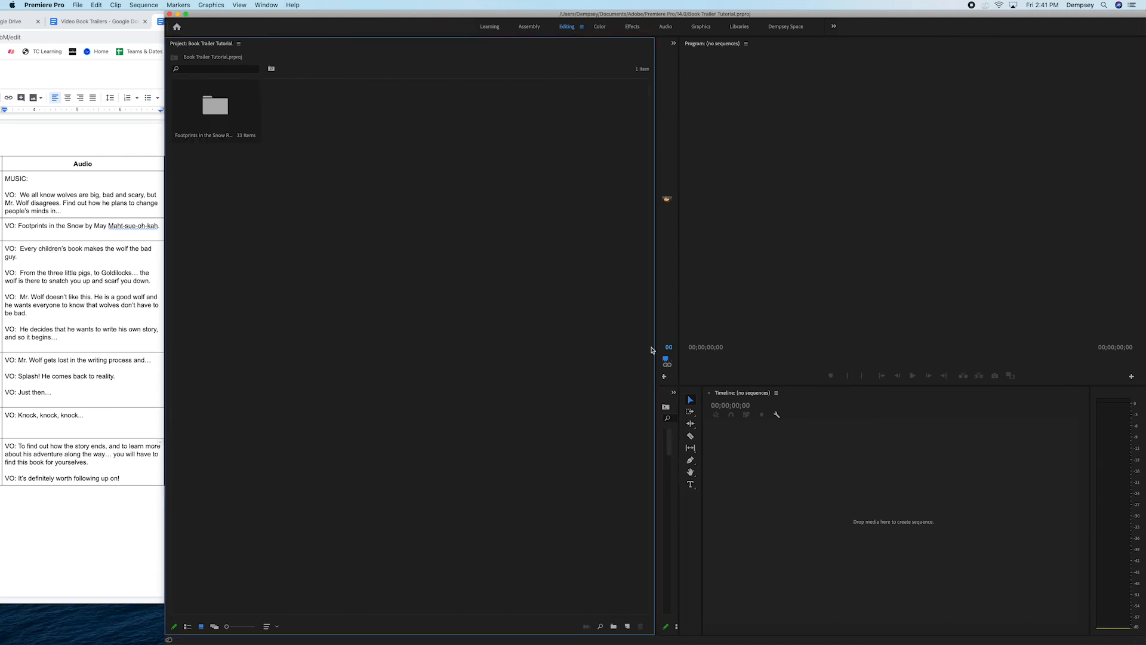
{"action": "left_click_drag", "start_coordinate": [655, 348], "coordinate": [310, 334]}
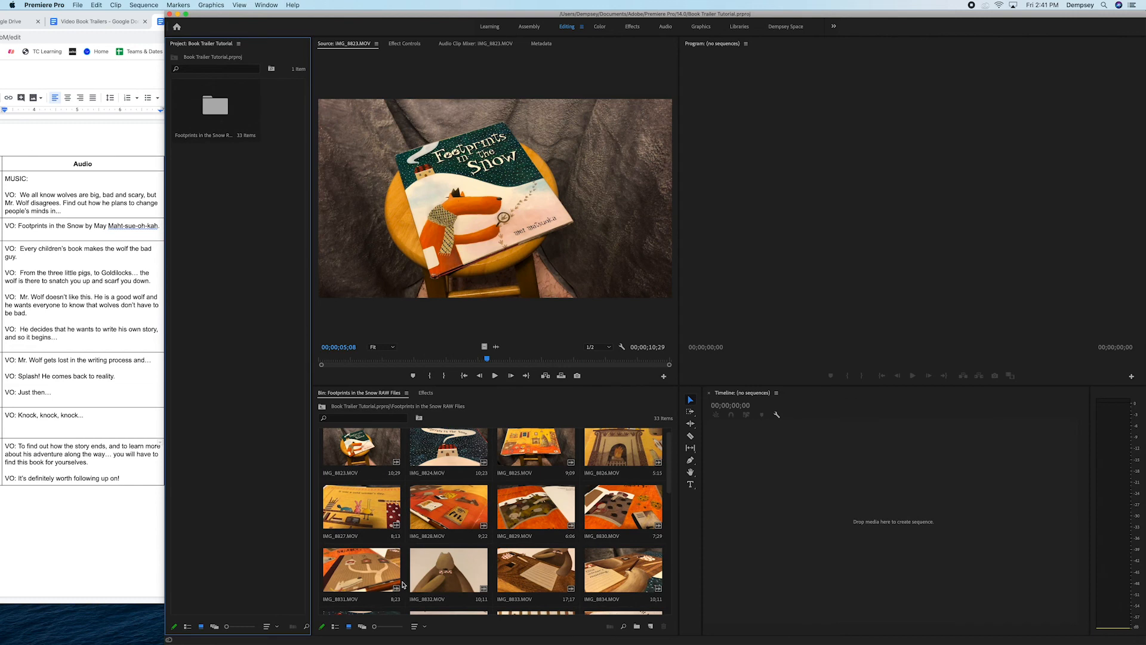
- Group the Footprints in the Snow RAW Files bin and the Effects panel with the Project panel in the tall column
{"action": "left_click_drag", "start_coordinate": [327, 395], "coordinate": [248, 43]}
{"action": "left_click", "coordinate": [331, 397]}
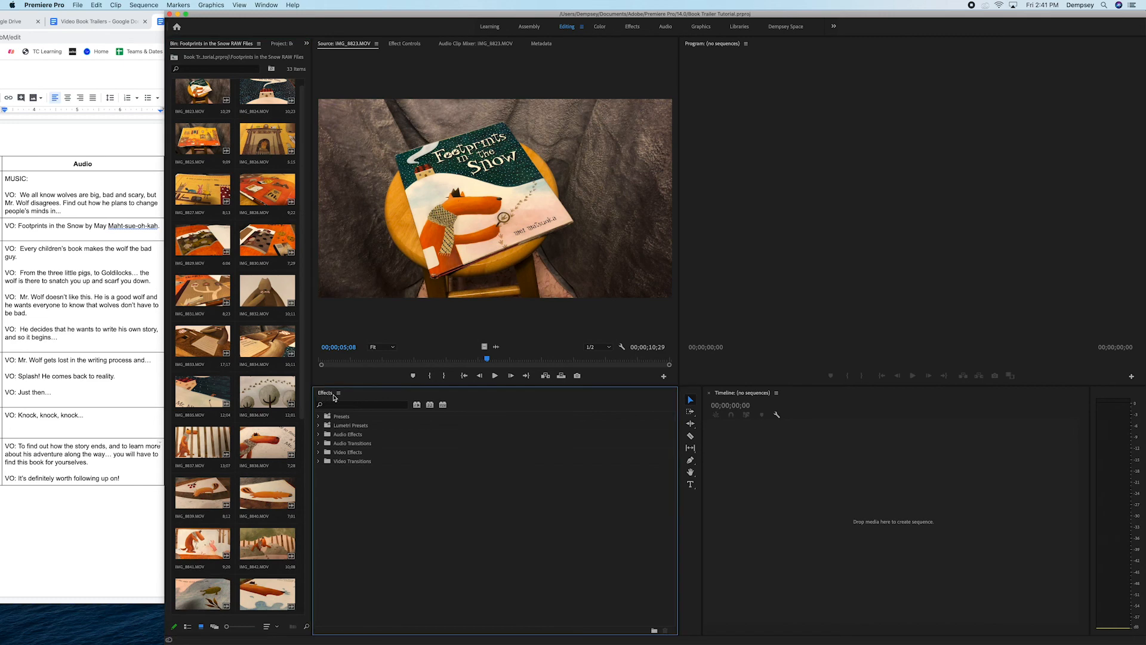
{"action": "left_click_drag", "start_coordinate": [328, 394], "coordinate": [291, 48]}
{"action": "left_click", "coordinate": [214, 47]}
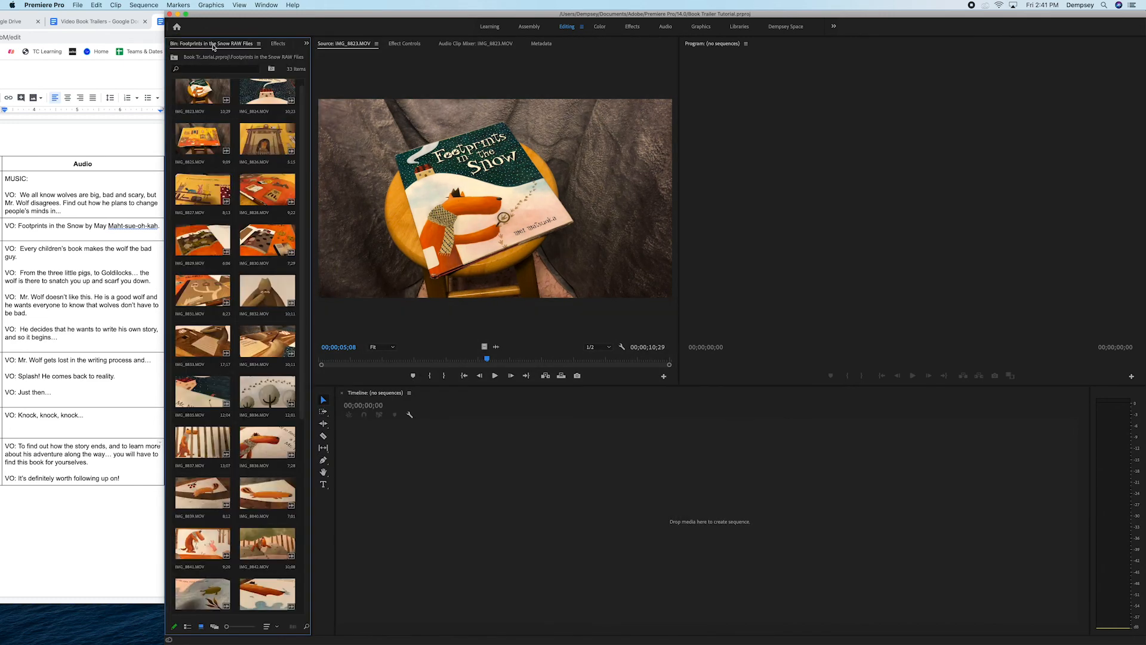
{"action": "left_click", "coordinate": [275, 45]}
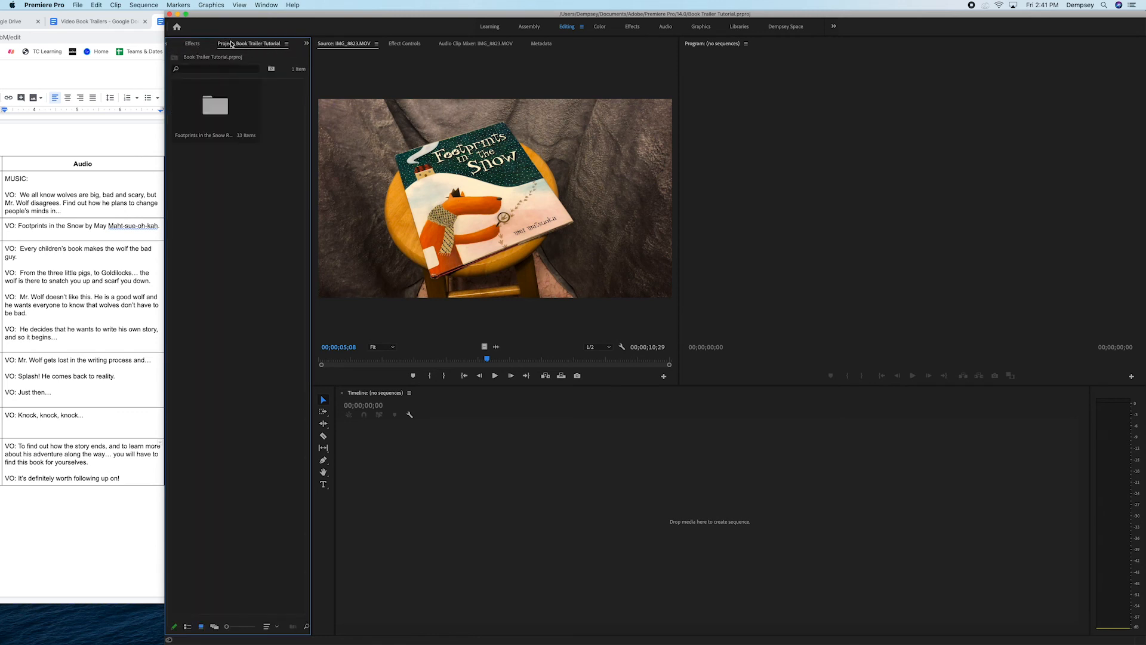
{"action": "left_click", "coordinate": [192, 44]}
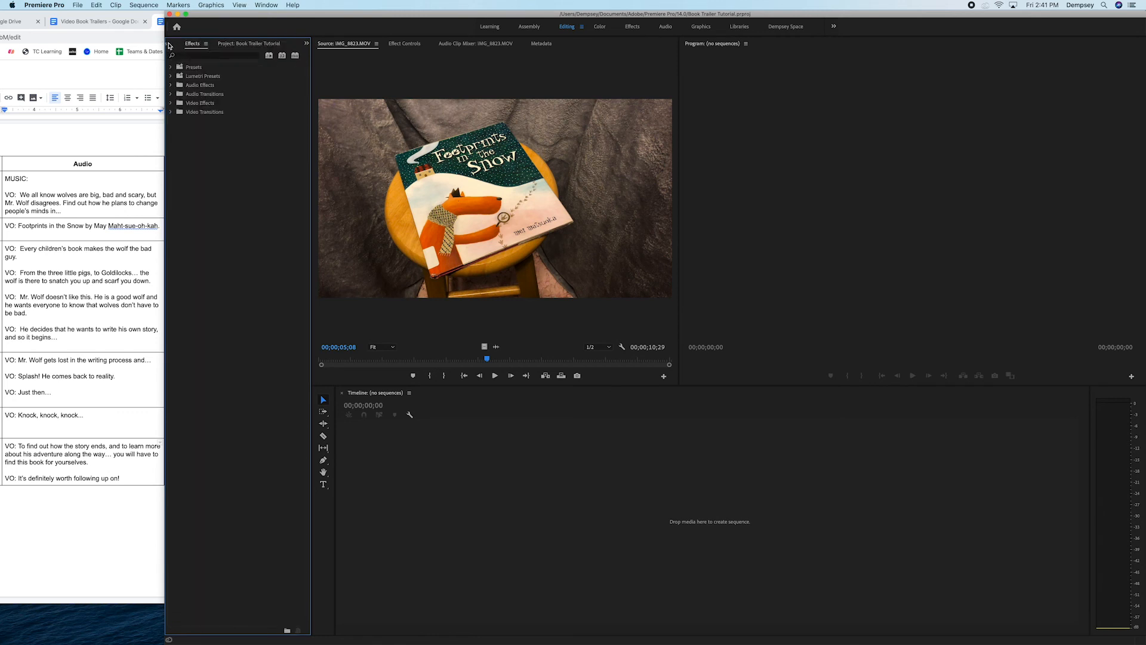
{"action": "left_click", "coordinate": [169, 46]}
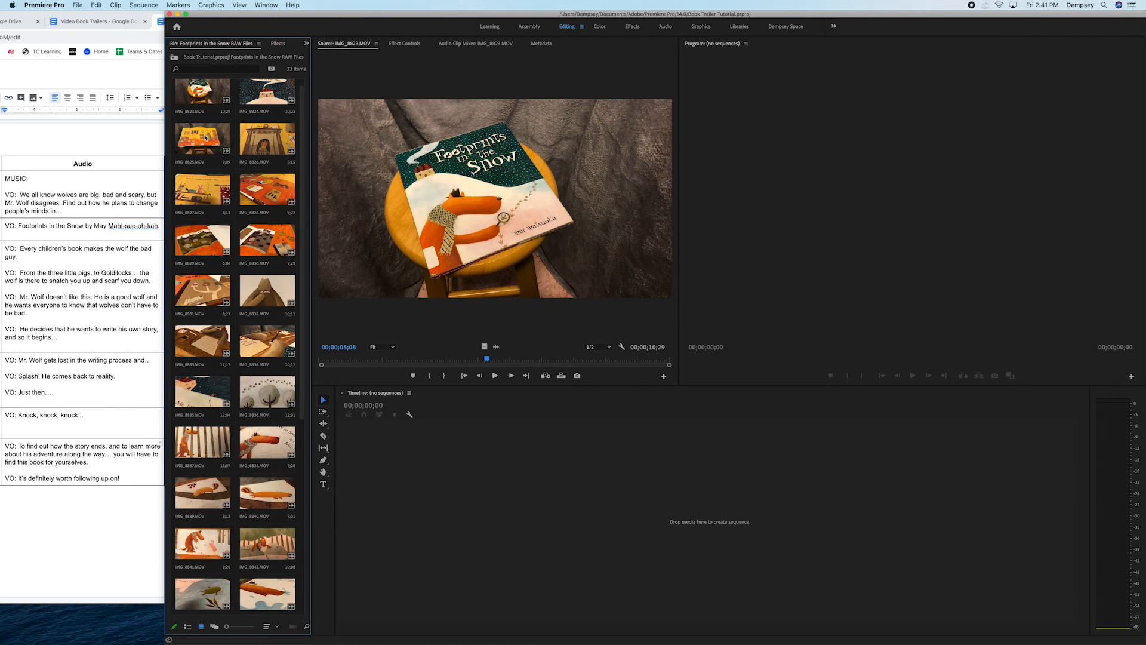
- Reset the Editing workspace to its saved layout and switch to the custom workspace ending in "Space"
{"action": "left_click", "coordinate": [580, 28]}
{"action": "left_click", "coordinate": [605, 36]}
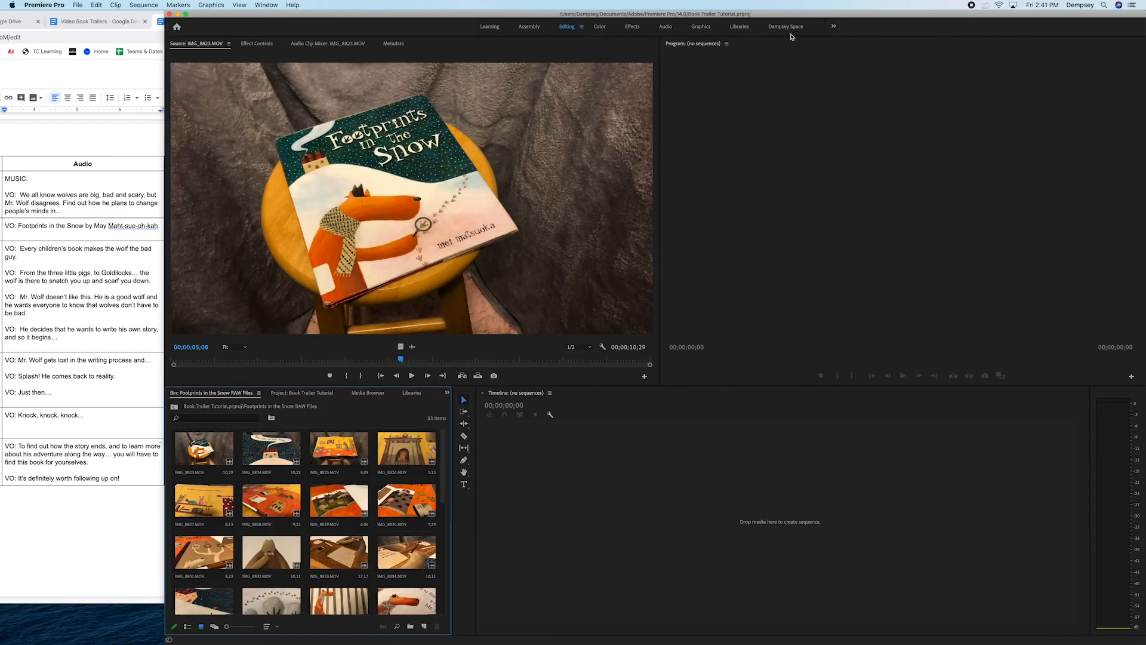
{"action": "left_click", "coordinate": [786, 27]}
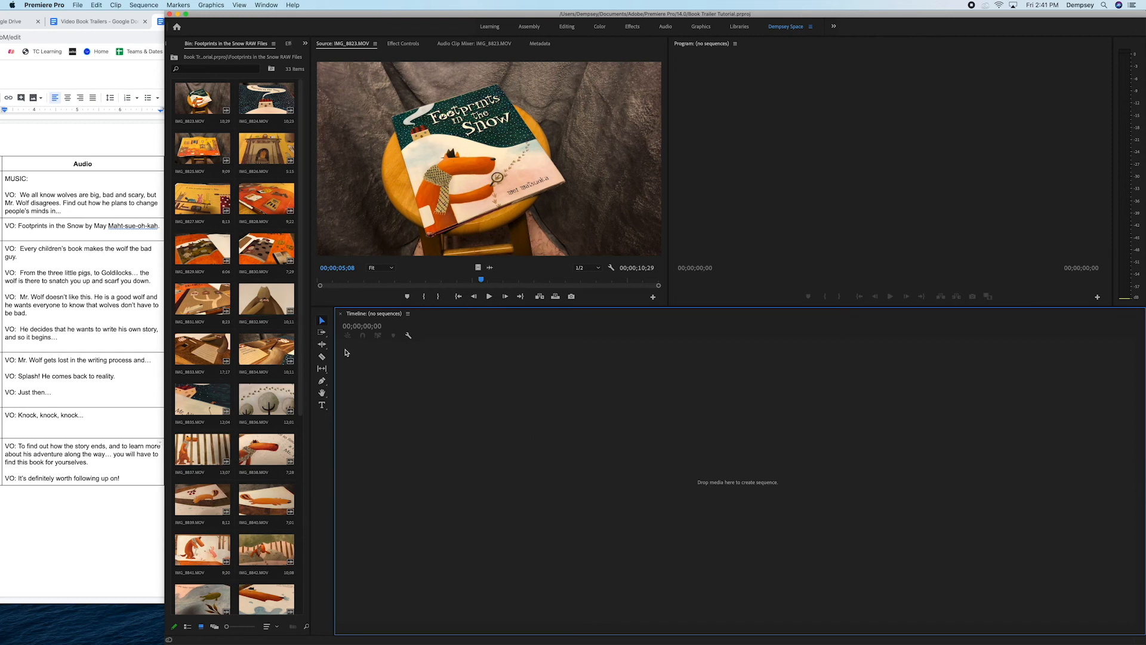
- Select the IMG_8823.MOV clip in the footage bin and look over the commands available for it
{"action": "left_click_drag", "start_coordinate": [301, 284], "coordinate": [295, 248]}
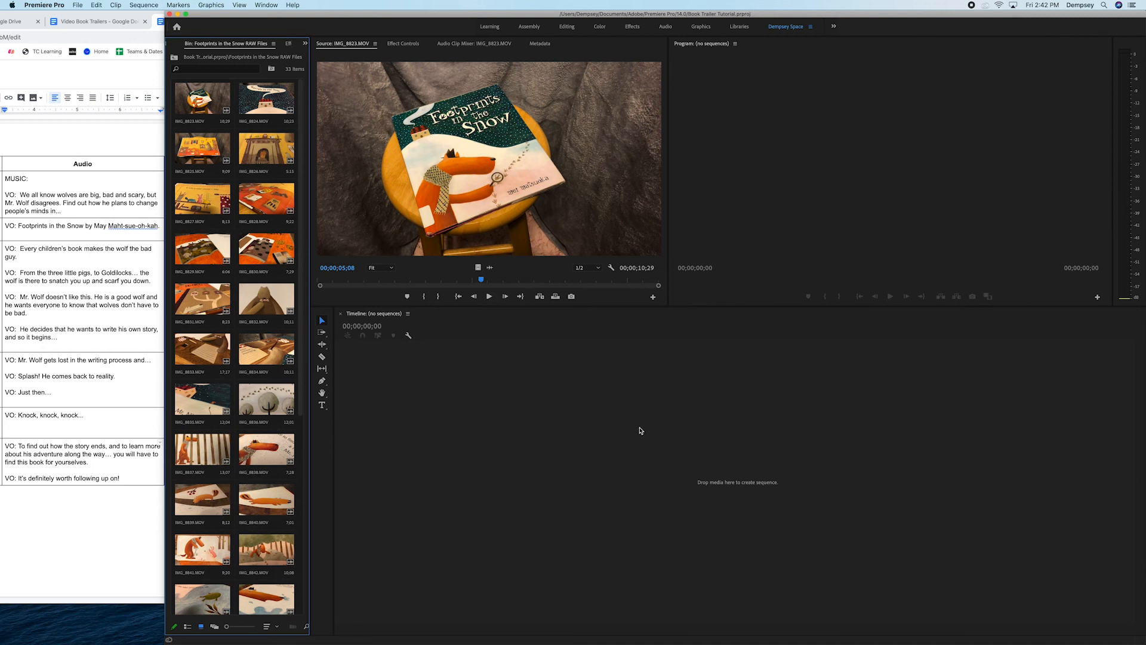
{"action": "left_click", "coordinate": [203, 101]}
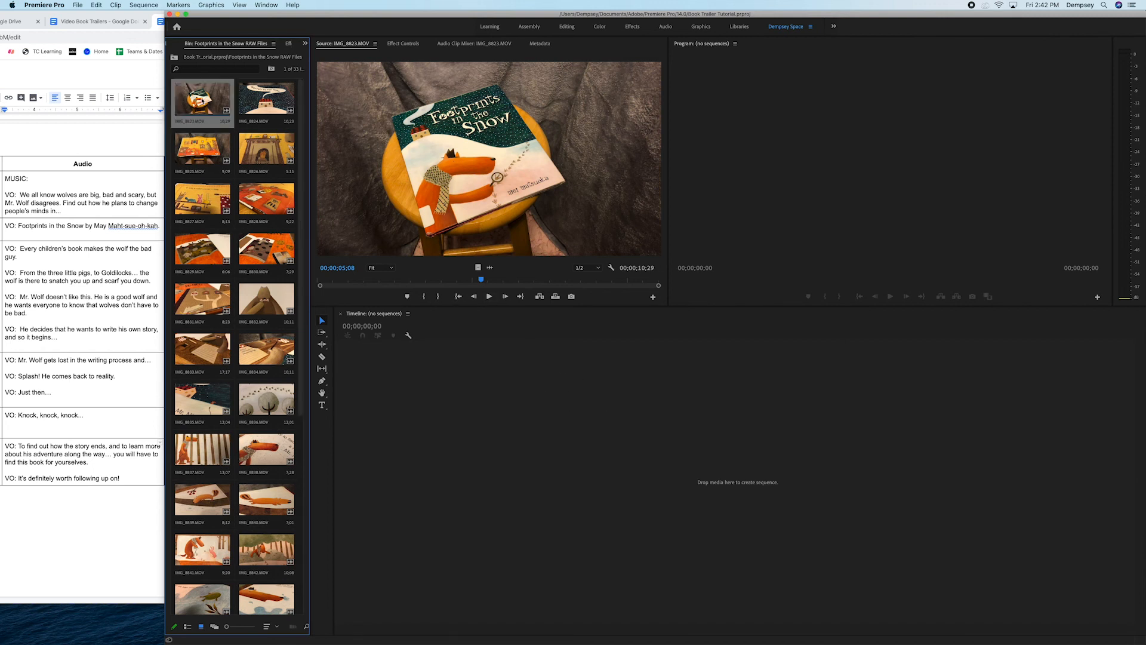
{"action": "right_click", "coordinate": [203, 101]}
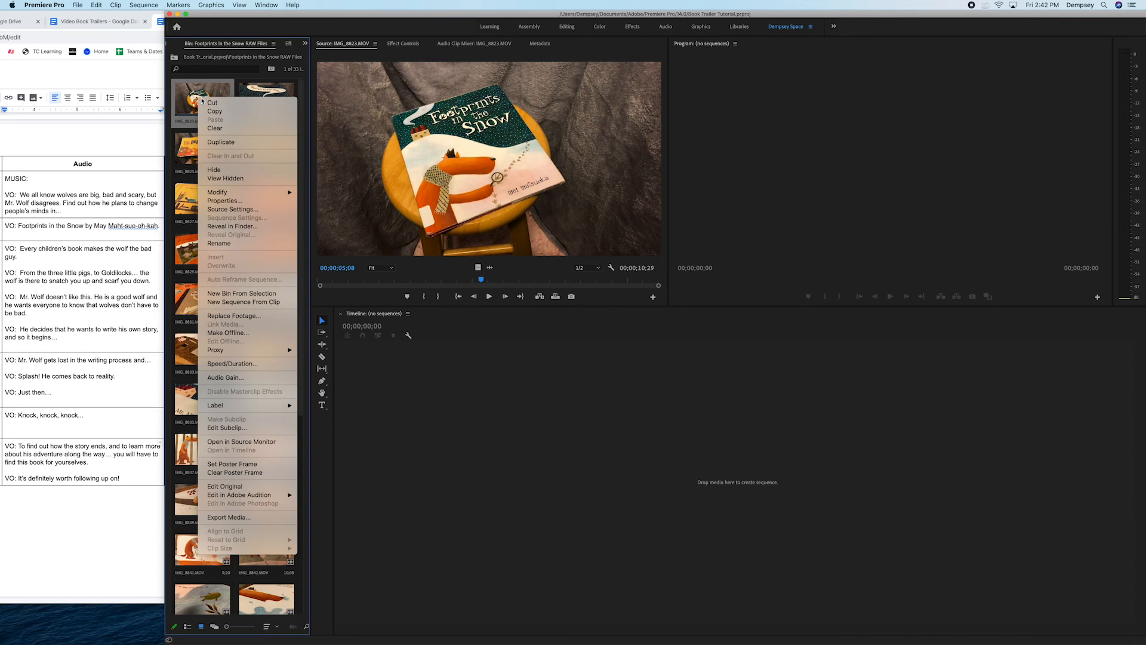
{"action": "left_click", "coordinate": [182, 92]}
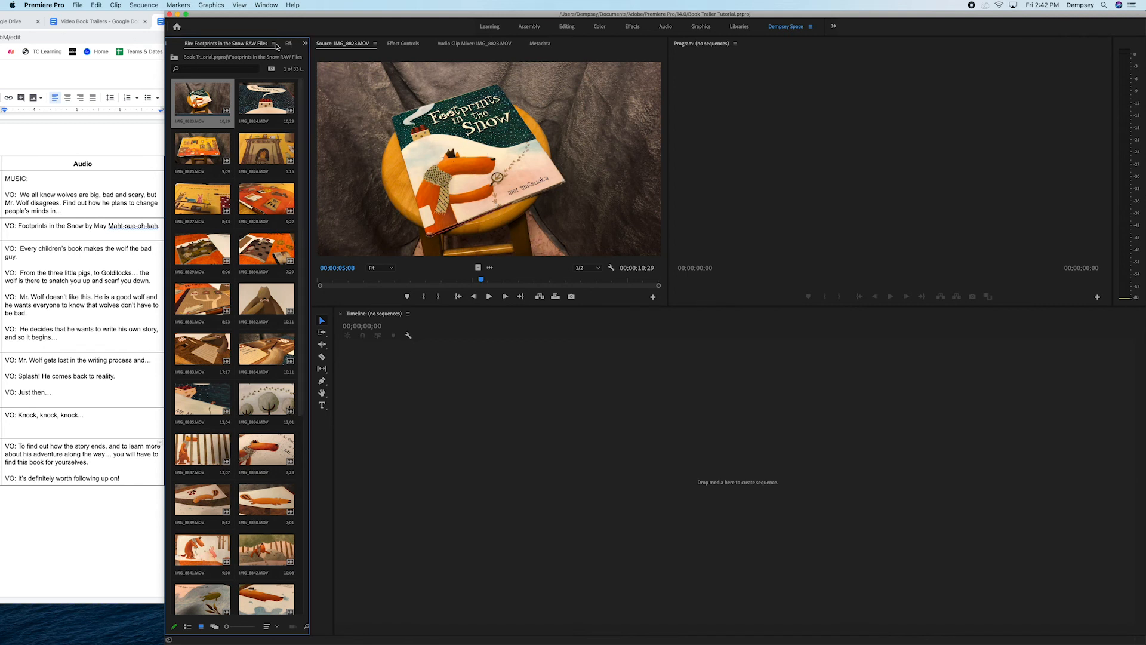
- Start a new sequence in the Book Trailer Tutorial project using the AVCHD 720p30 preset
{"action": "left_click", "coordinate": [167, 45]}
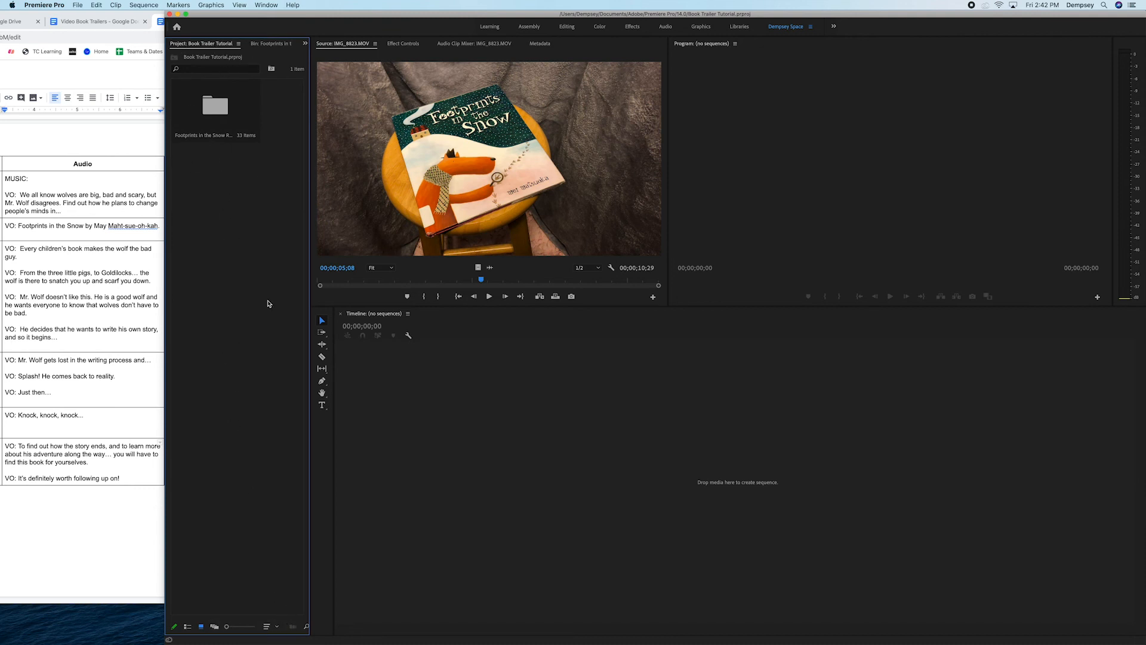
{"action": "left_click", "coordinate": [77, 5]}
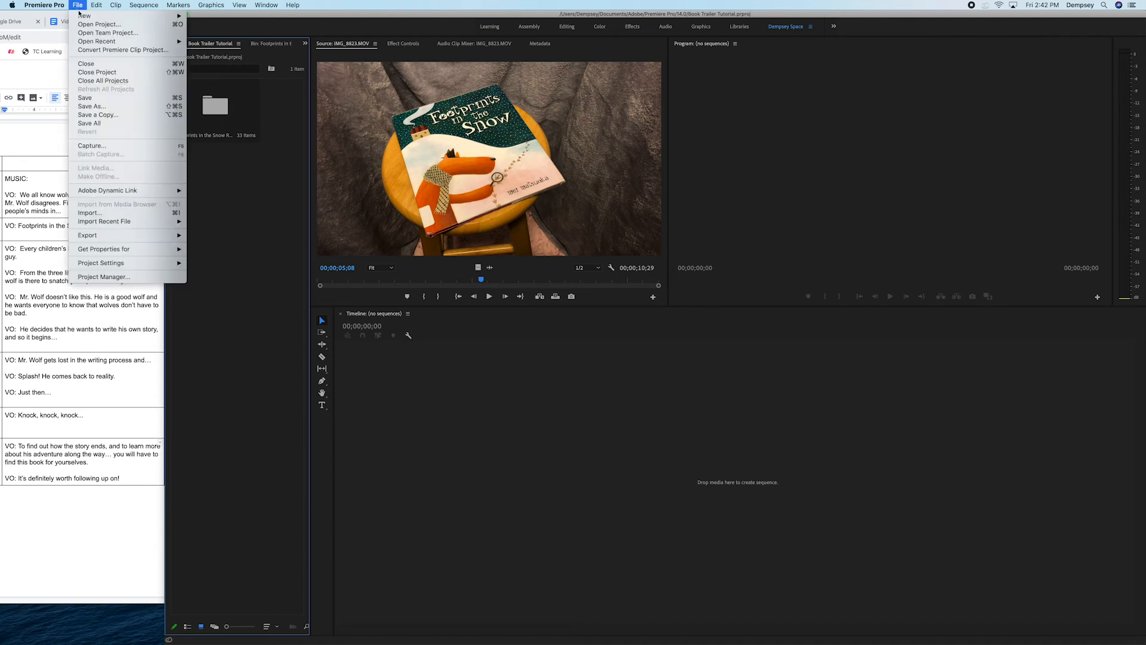
{"action": "mouse_move", "coordinate": [82, 16]}
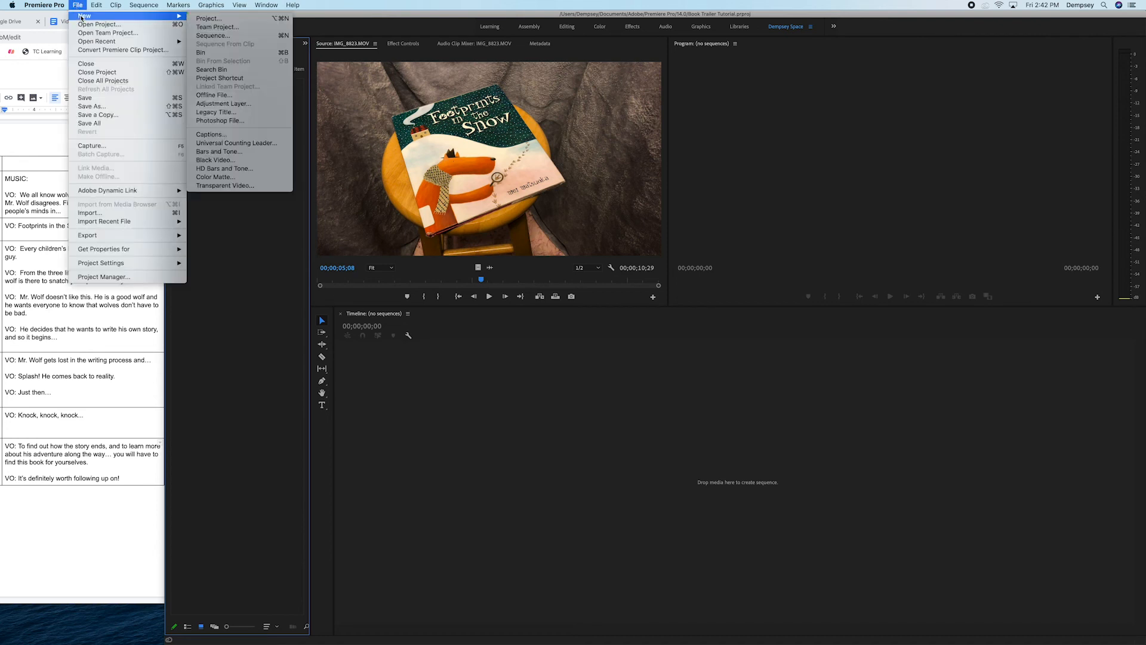
{"action": "left_click", "coordinate": [281, 37]}
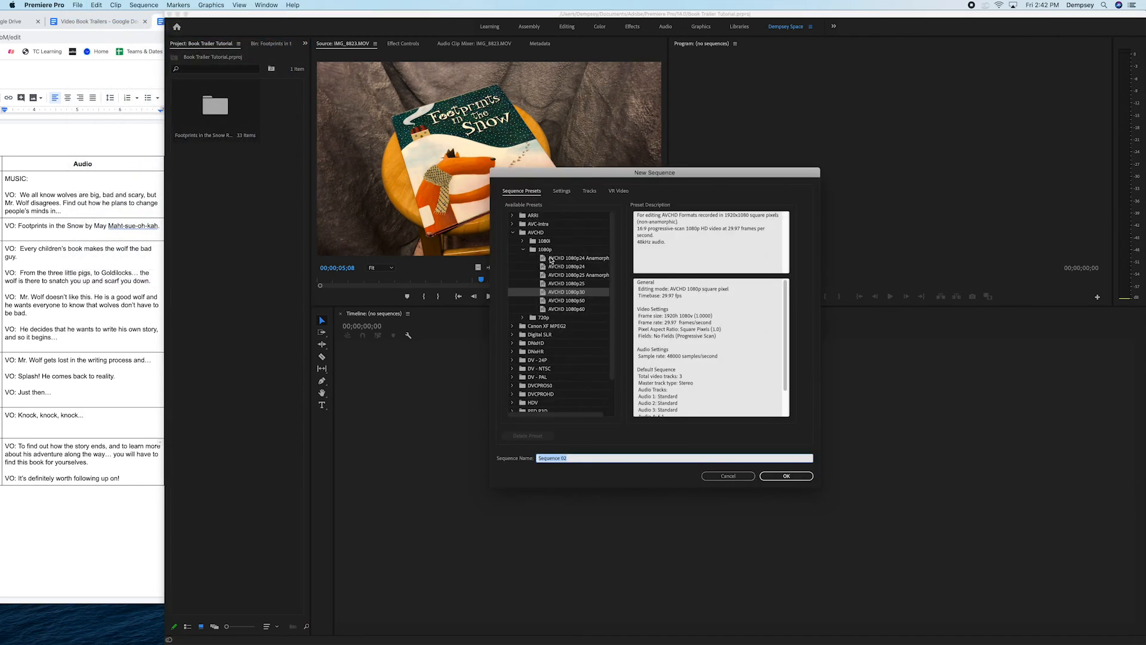
{"action": "left_click", "coordinate": [523, 249]}
{"action": "left_click", "coordinate": [524, 258]}
{"action": "left_click", "coordinate": [577, 283]}
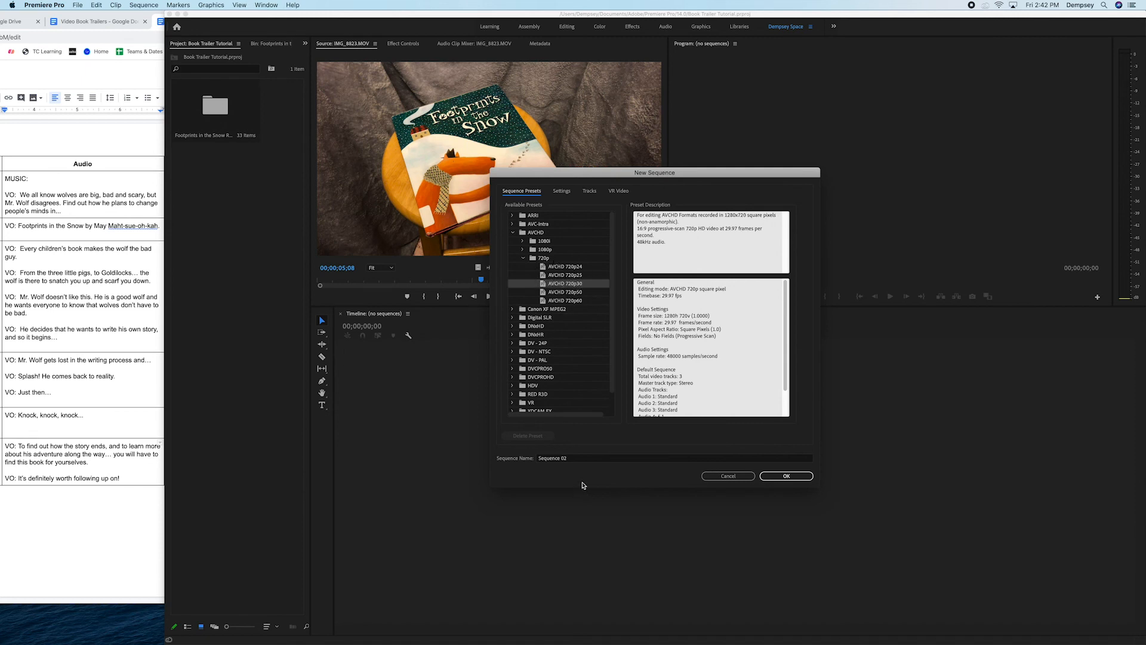
- Name the new sequence Footprints Trailer and create it
{"action": "left_click", "coordinate": [572, 459]}
{"action": "triple_click", "coordinate": [572, 458]}
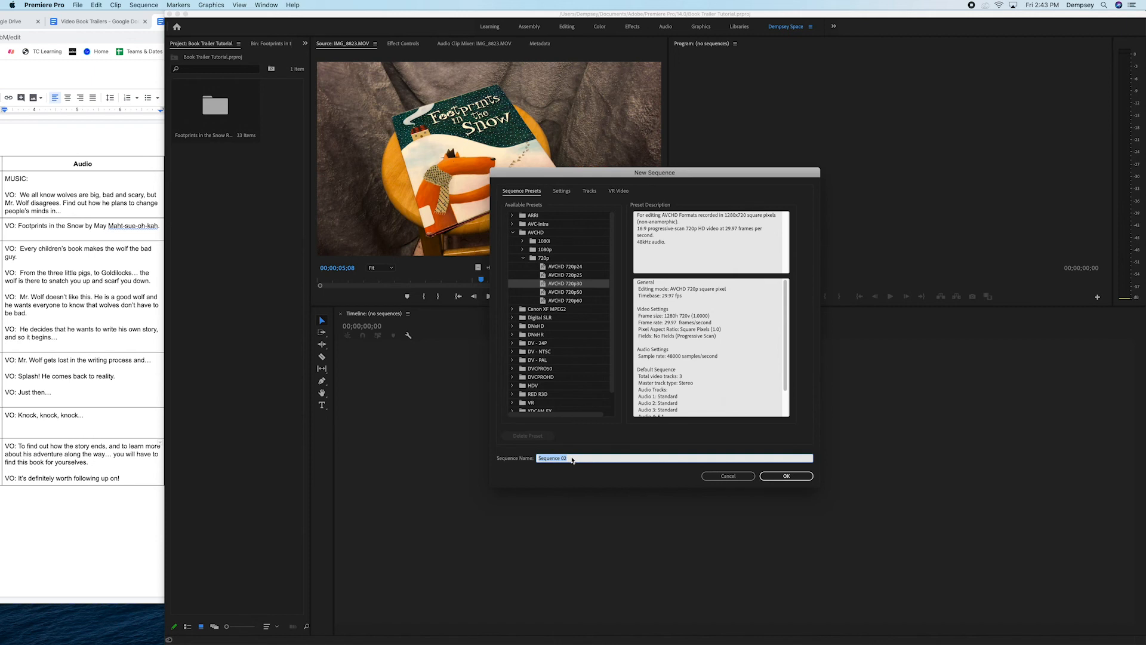
{"action": "type", "text": "Footprints Trailer"}
{"action": "left_click", "coordinate": [794, 476]}
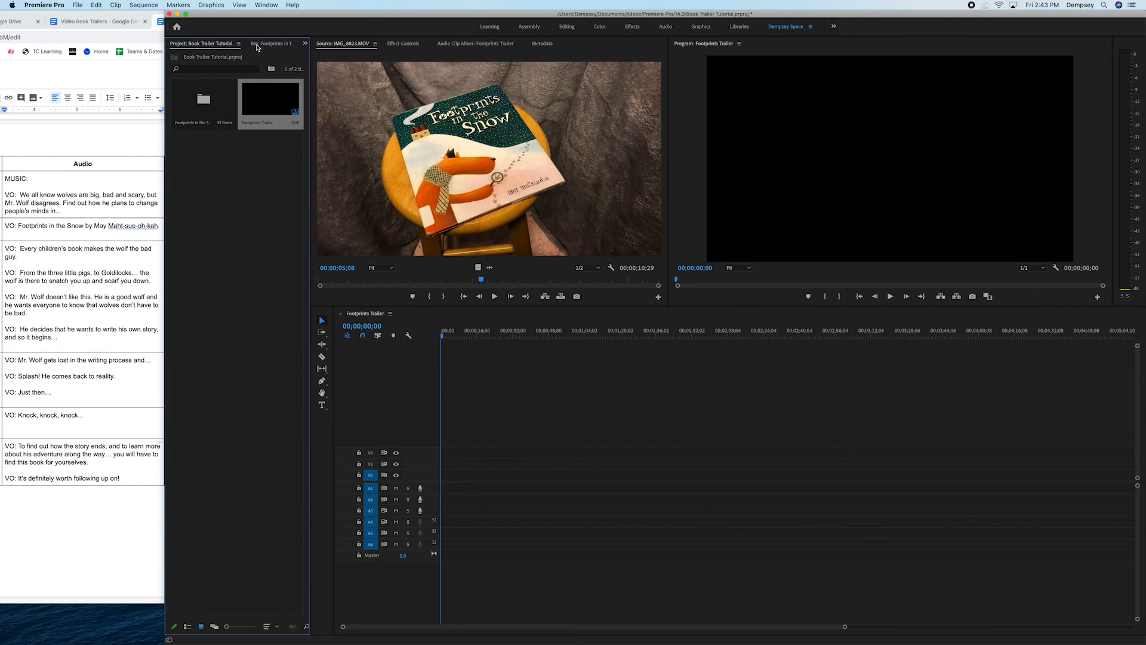
{"action": "left_click", "coordinate": [257, 47]}
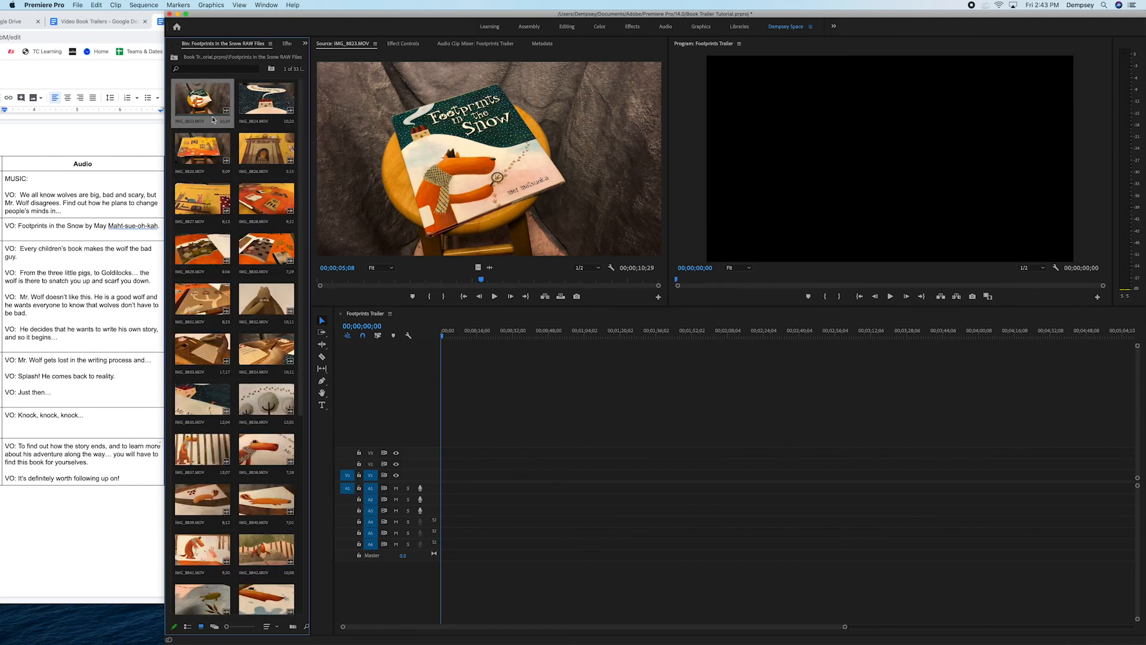
{"action": "left_click", "coordinate": [174, 47]}
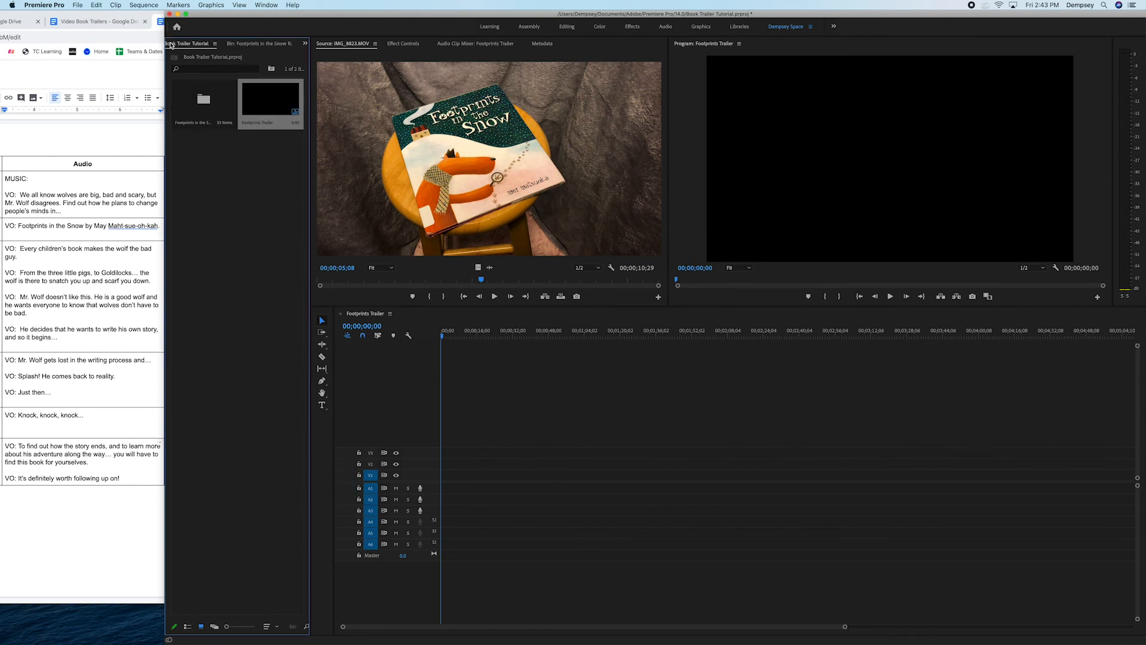
{"action": "left_click", "coordinate": [209, 198]}
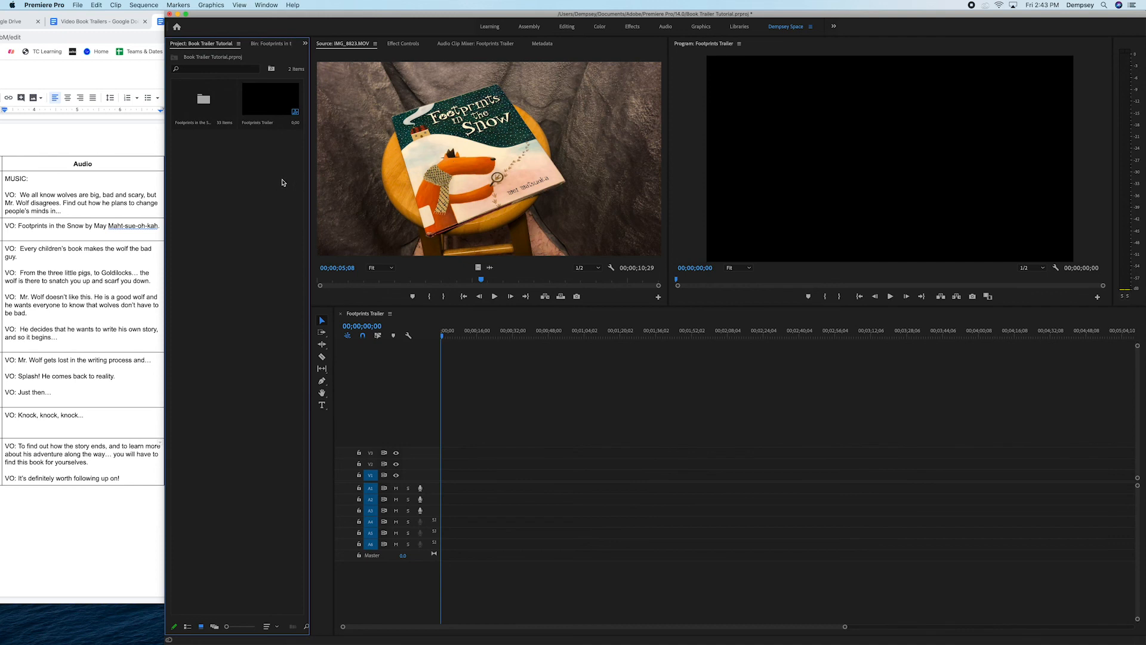
{"action": "double_click", "coordinate": [211, 169]}
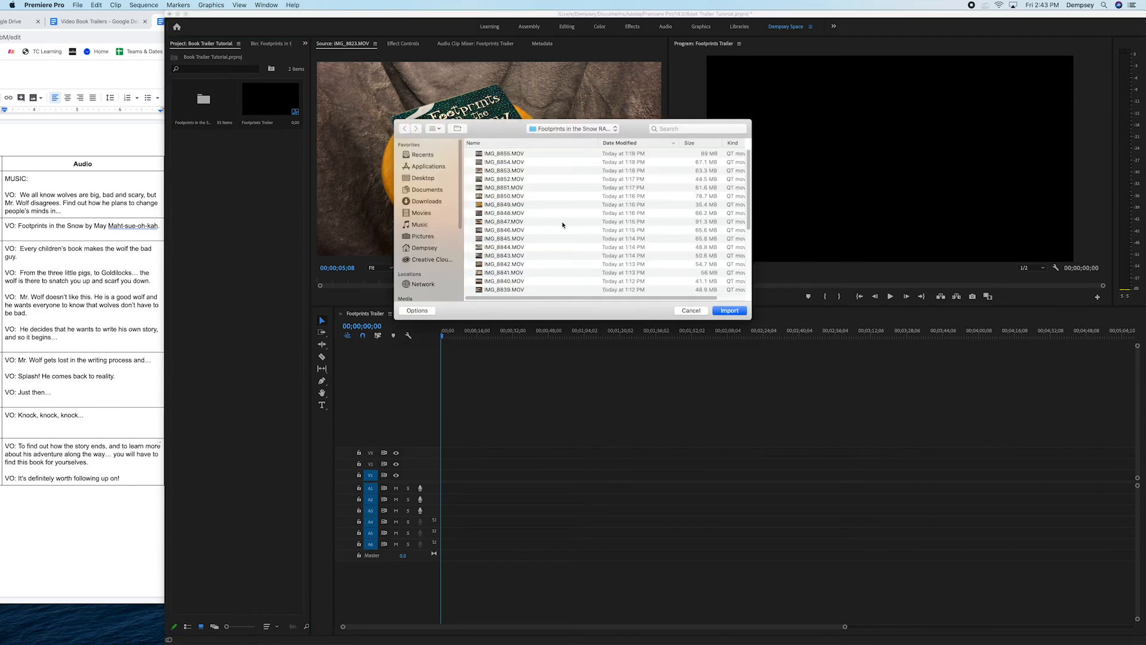
{"action": "left_click", "coordinate": [691, 311]}
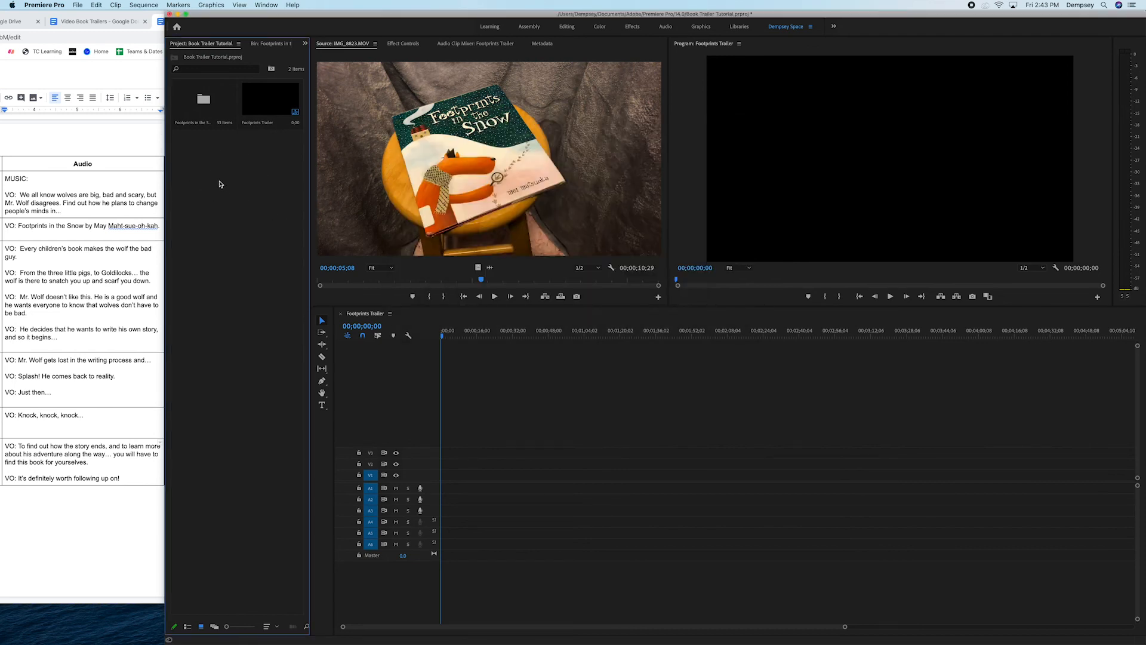
- Import the voice-over file footprints vo raw.aifc from the Desktop into the project
{"action": "left_click", "coordinate": [76, 6]}
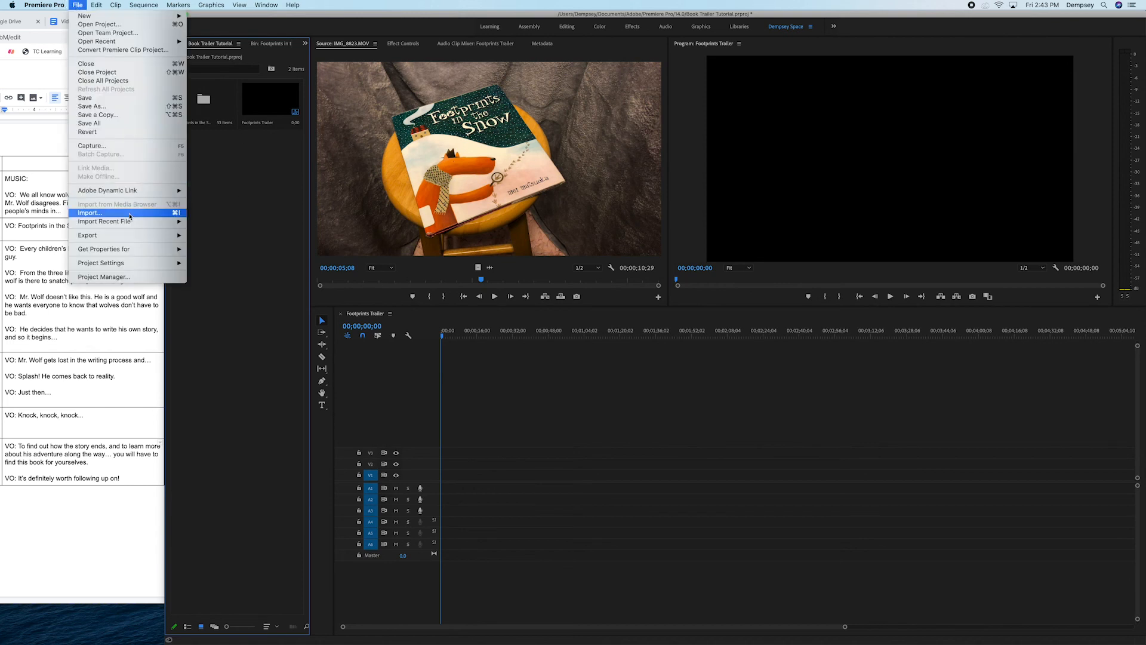
{"action": "left_click", "coordinate": [226, 188]}
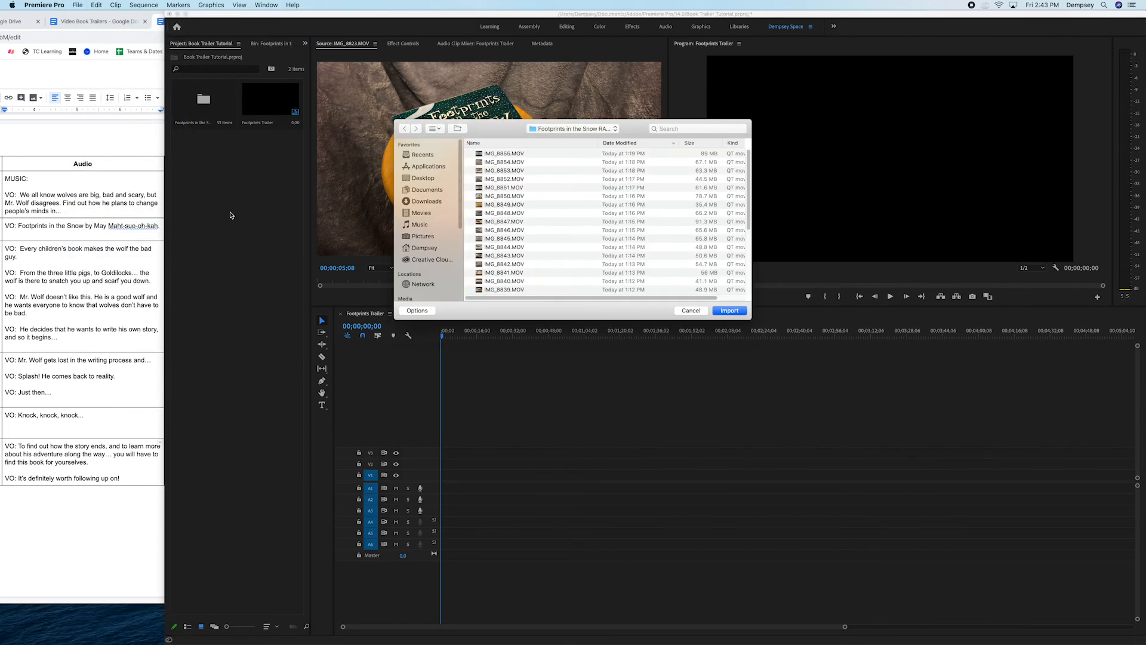
{"action": "left_click", "coordinate": [431, 180]}
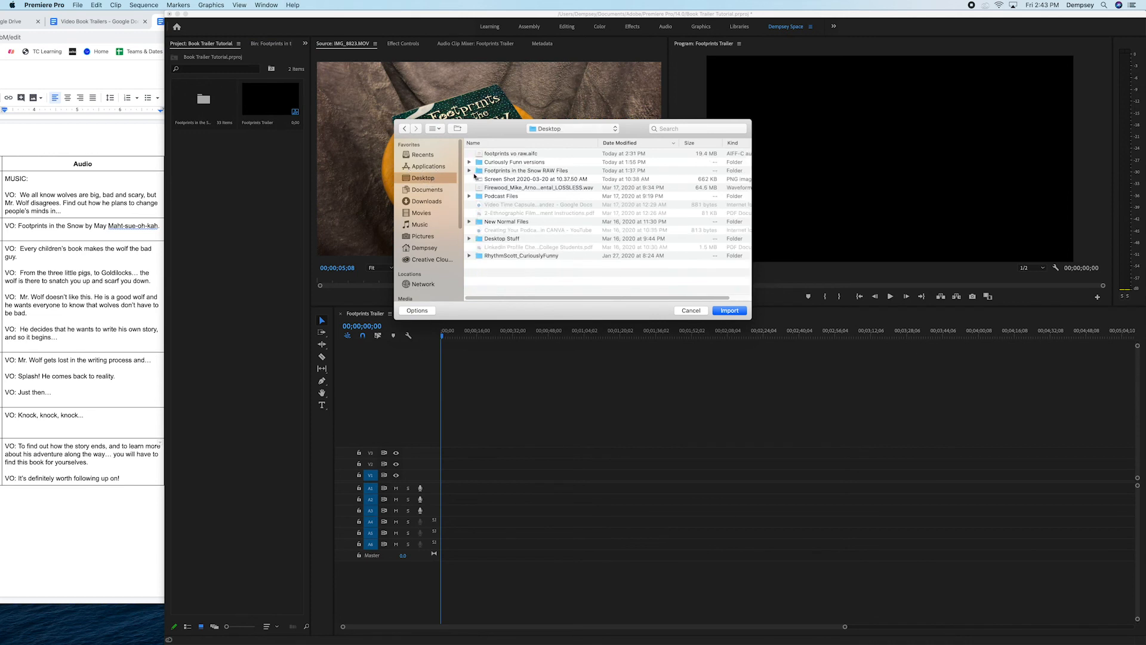
{"action": "left_click", "coordinate": [495, 154]}
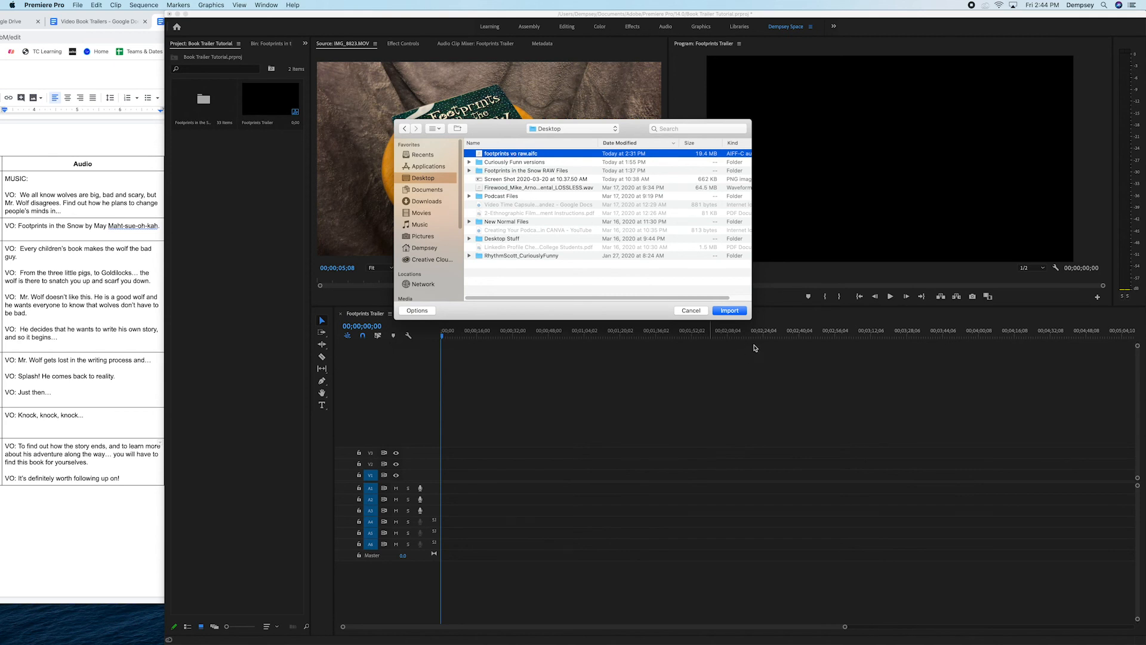
{"action": "left_click", "coordinate": [729, 311]}
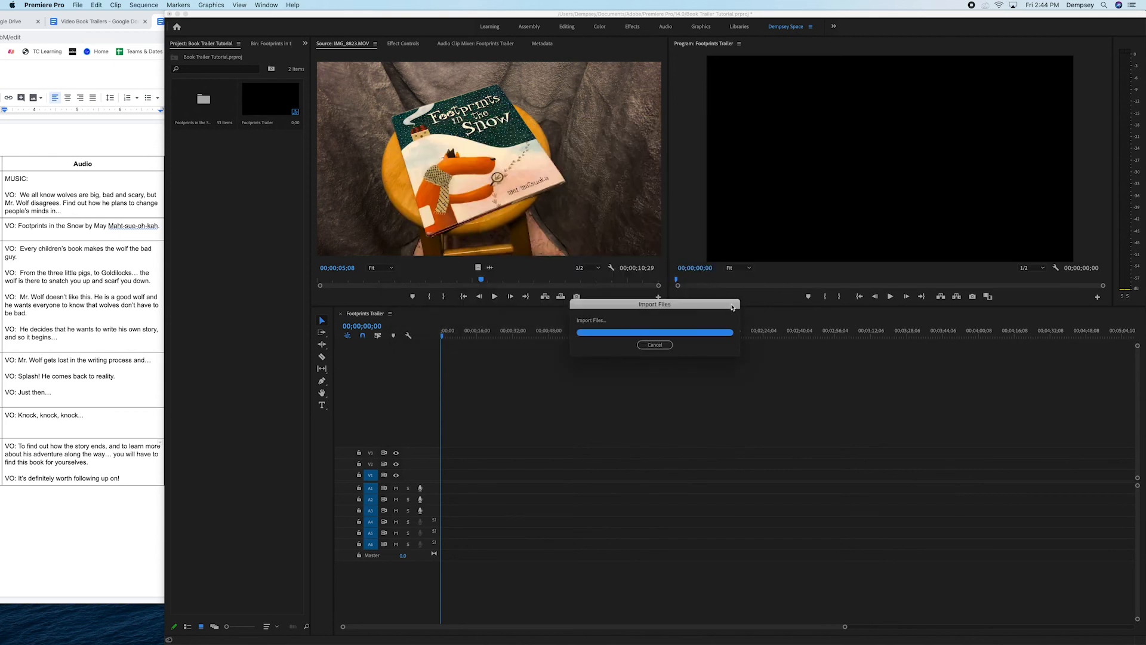
- Load the footprints vo raw voice-over in the Source monitor and play a few seconds near its beginning at a lower system volume
{"action": "double_click", "coordinate": [210, 150]}
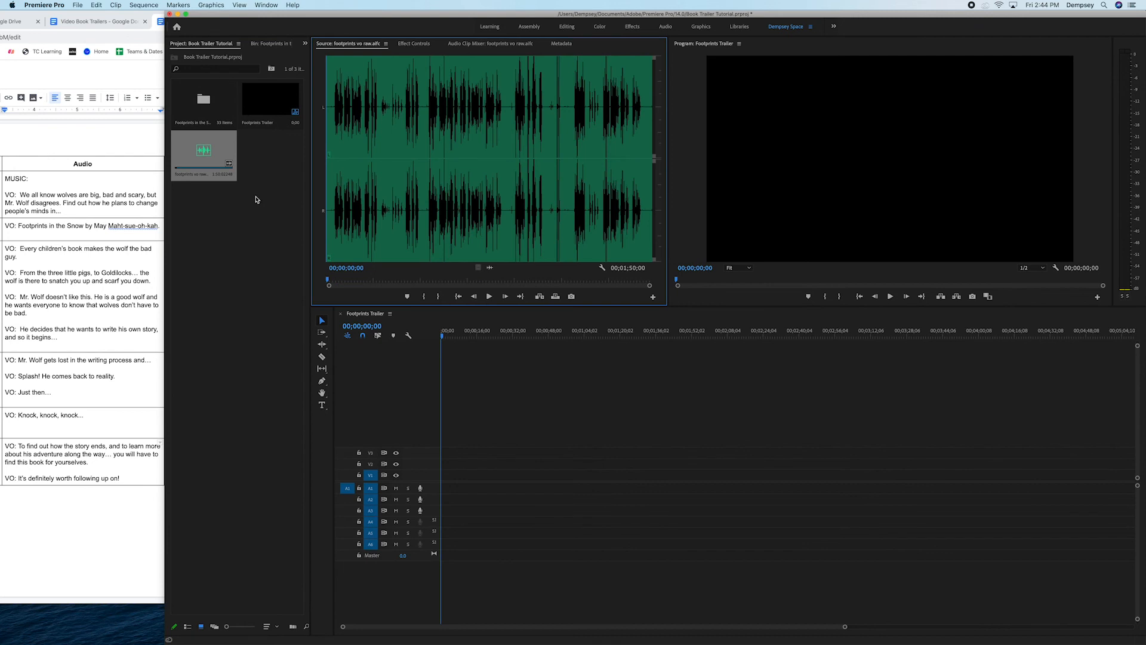
{"action": "left_click", "coordinate": [336, 283]}
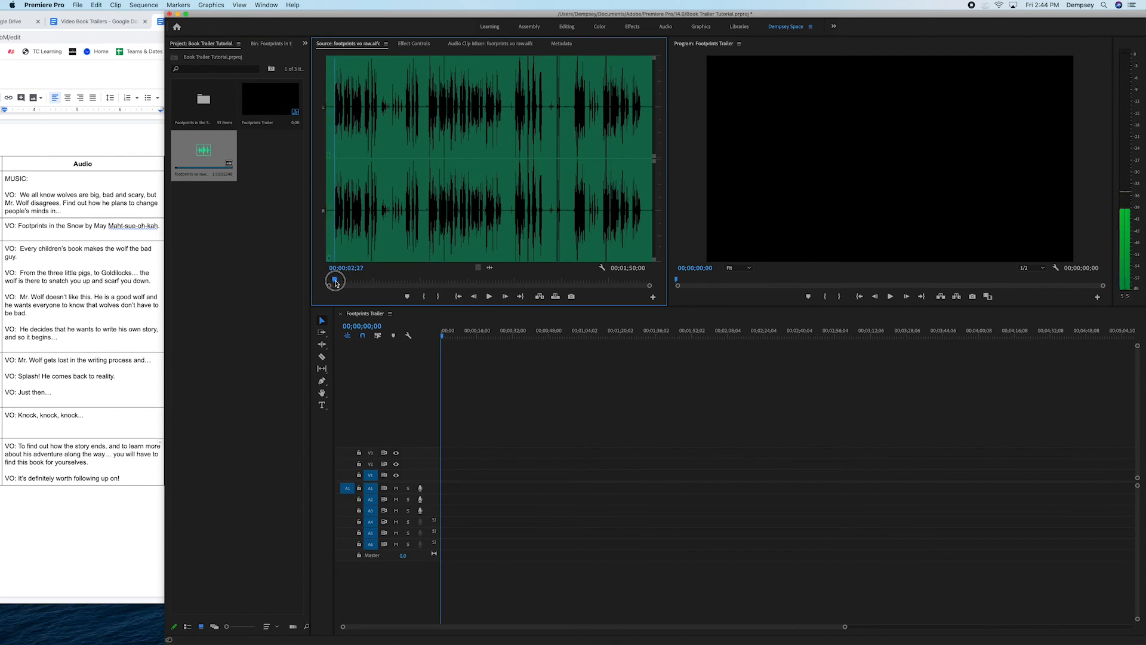
{"action": "left_click", "coordinate": [489, 297]}
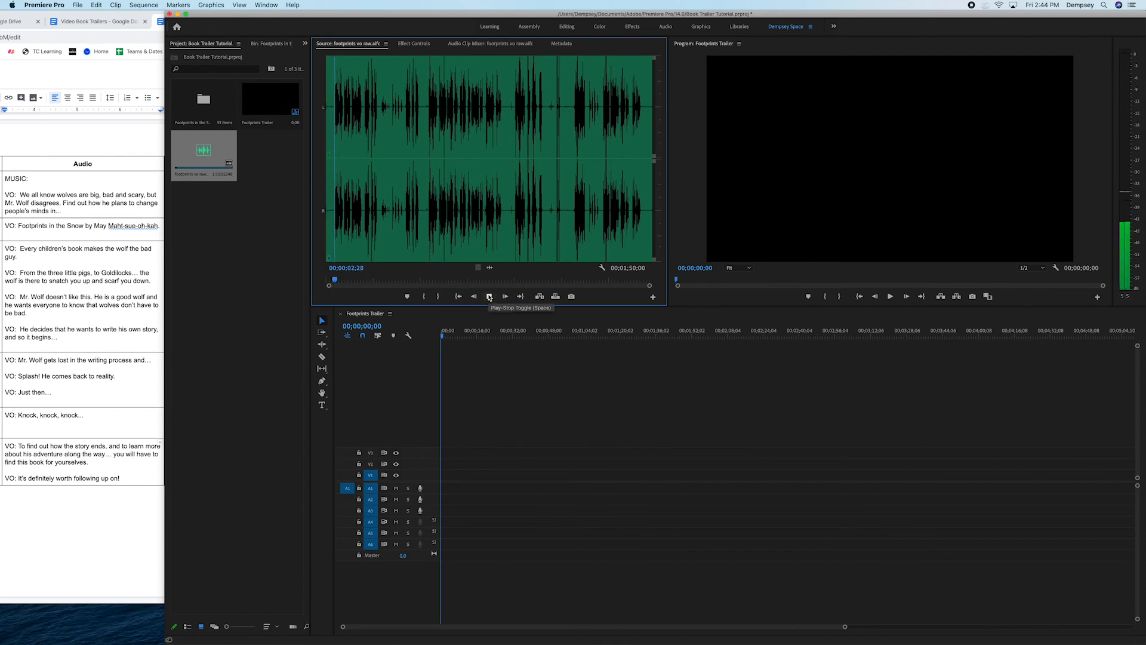
{"action": "key", "text": "XF86AudioLowerVolume"}
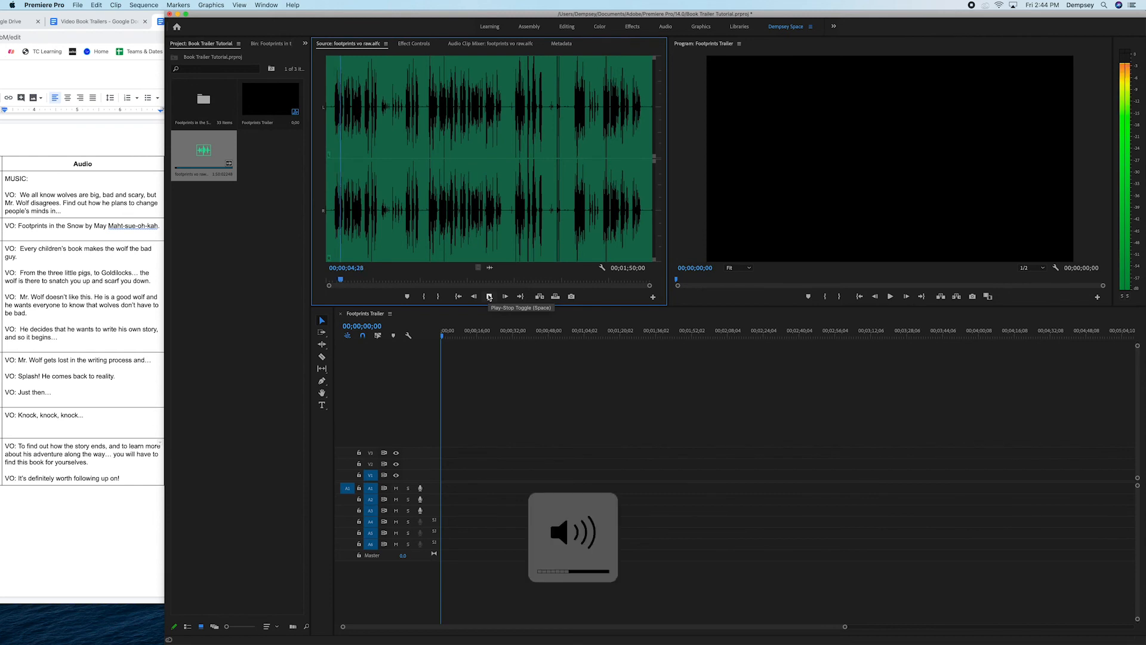
{"action": "left_click", "coordinate": [489, 296]}
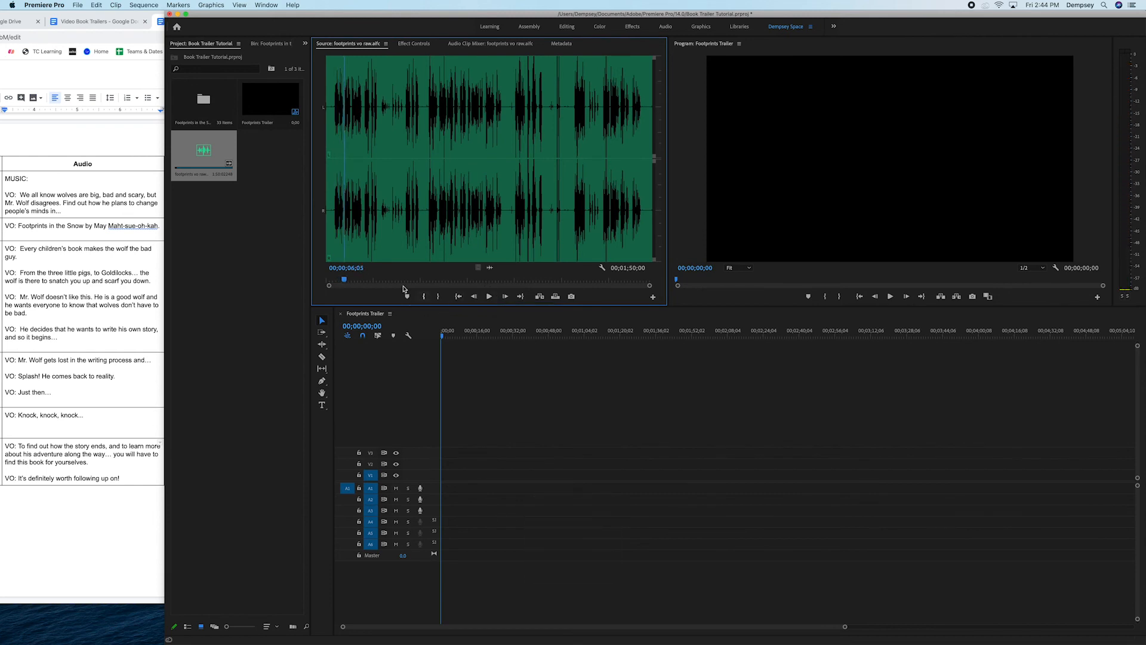
- Browse the Desktop for music to import, examining the contents of the Curiously Funn versions and RhythmScott_CuriouslyFunny folders
{"action": "left_click", "coordinate": [225, 258]}
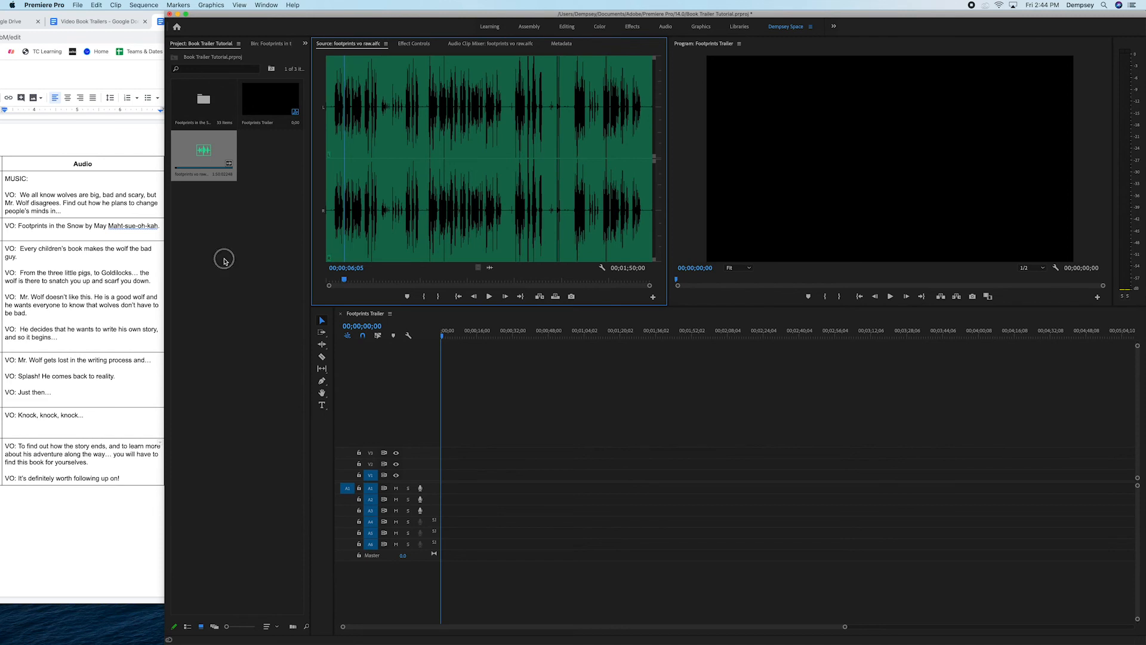
{"action": "double_click", "coordinate": [215, 219]}
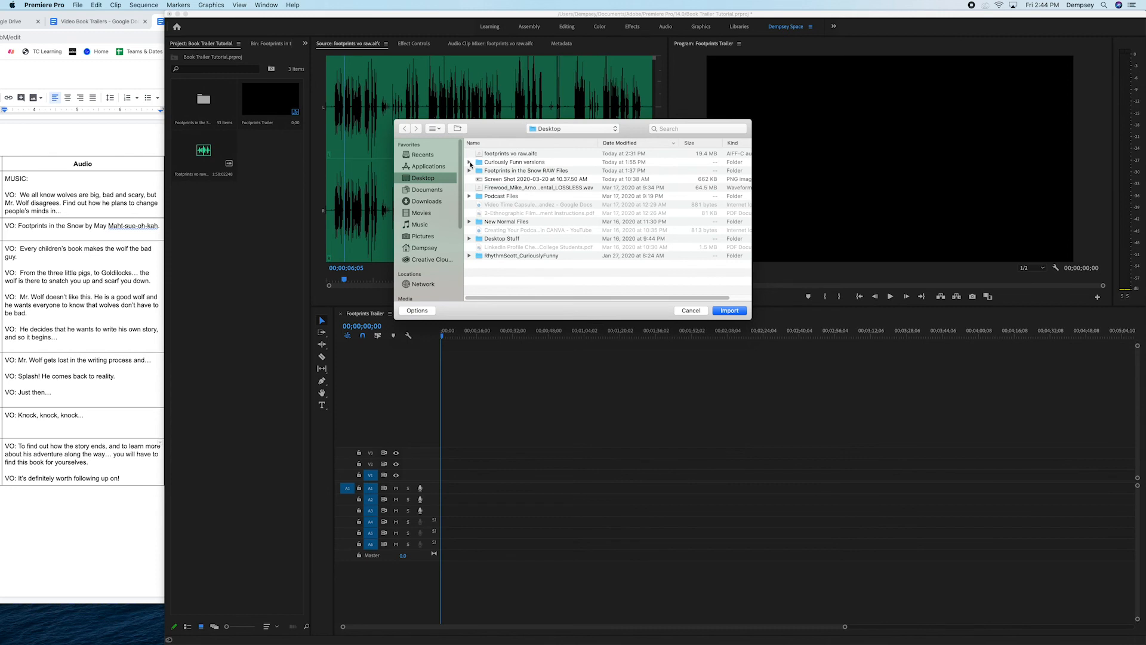
{"action": "left_click", "coordinate": [483, 163]}
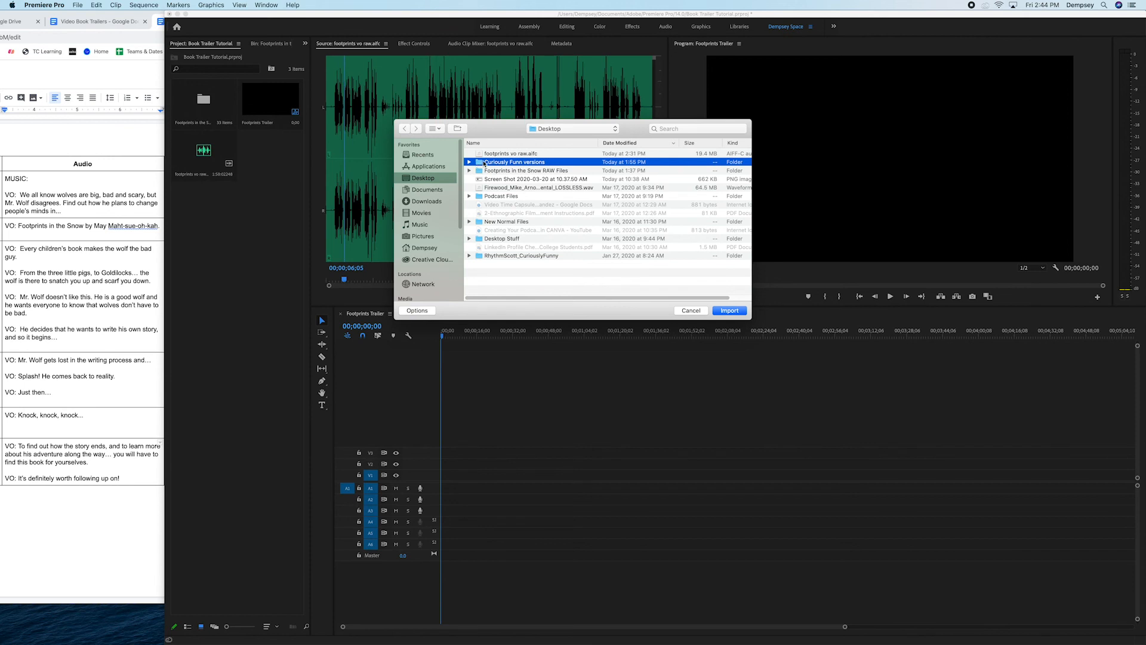
{"action": "left_click", "coordinate": [470, 162]}
{"action": "left_click", "coordinate": [514, 172]}
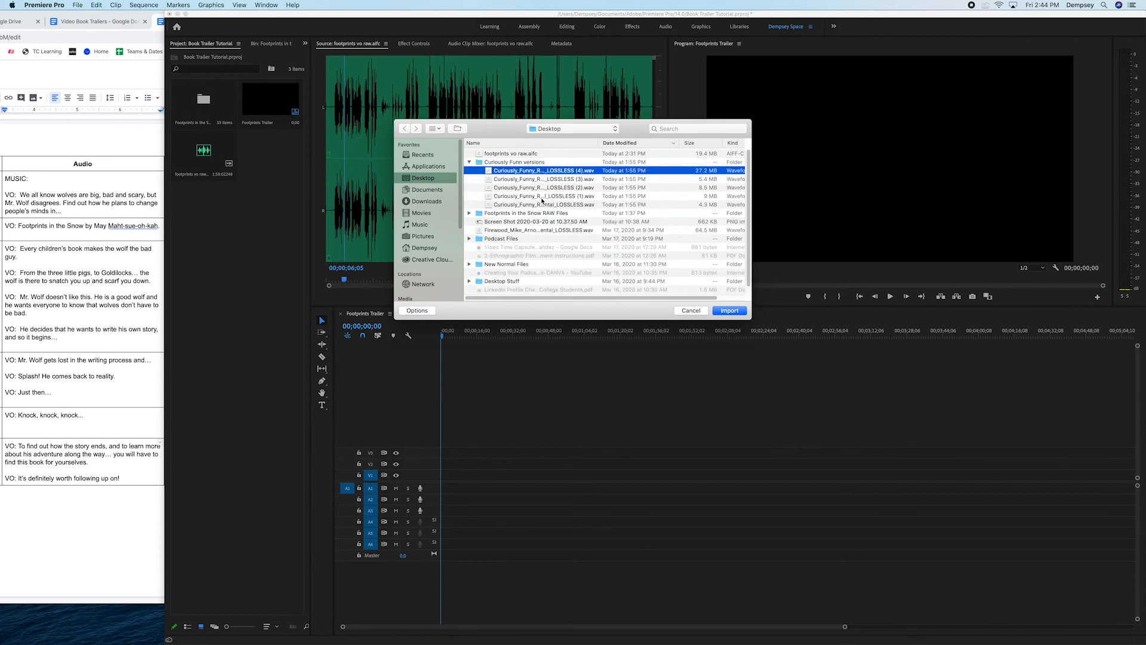
{"action": "left_click", "coordinate": [471, 163]}
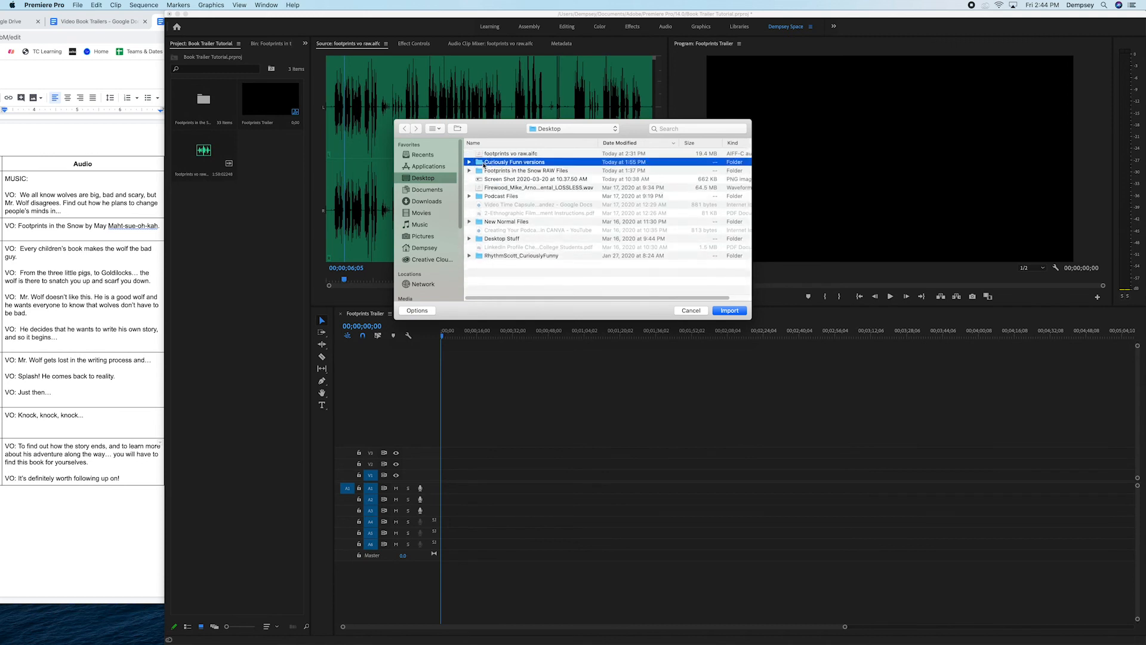
{"action": "left_click", "coordinate": [470, 256]}
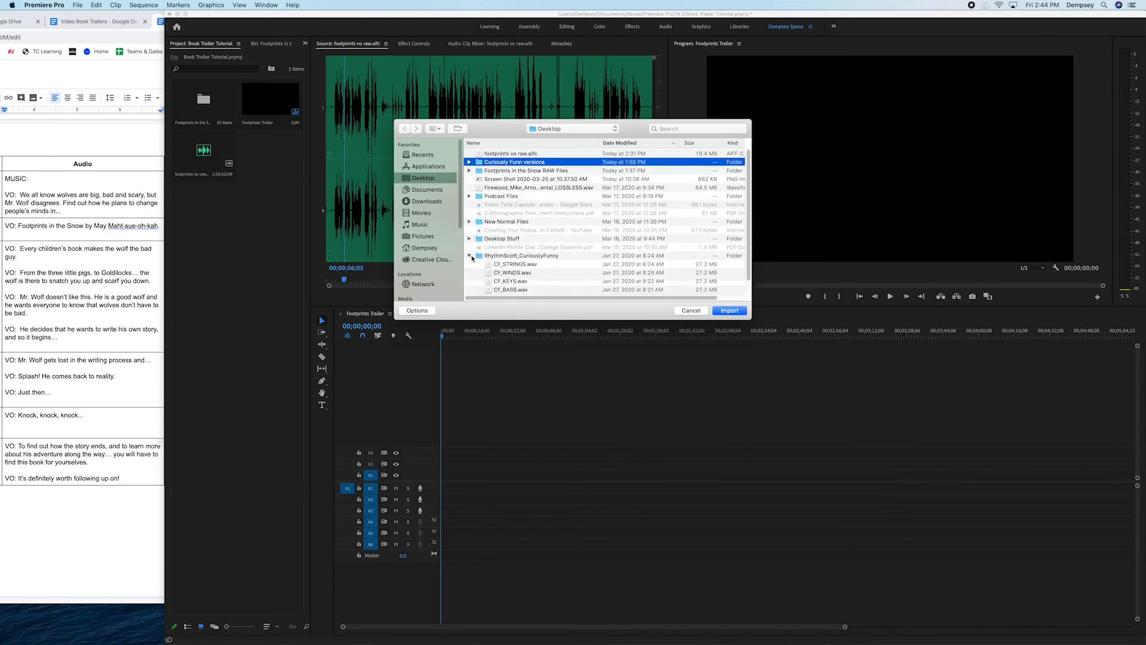
{"action": "scroll", "coordinate": [518, 267], "scroll_direction": "down", "scroll_amount": 2}
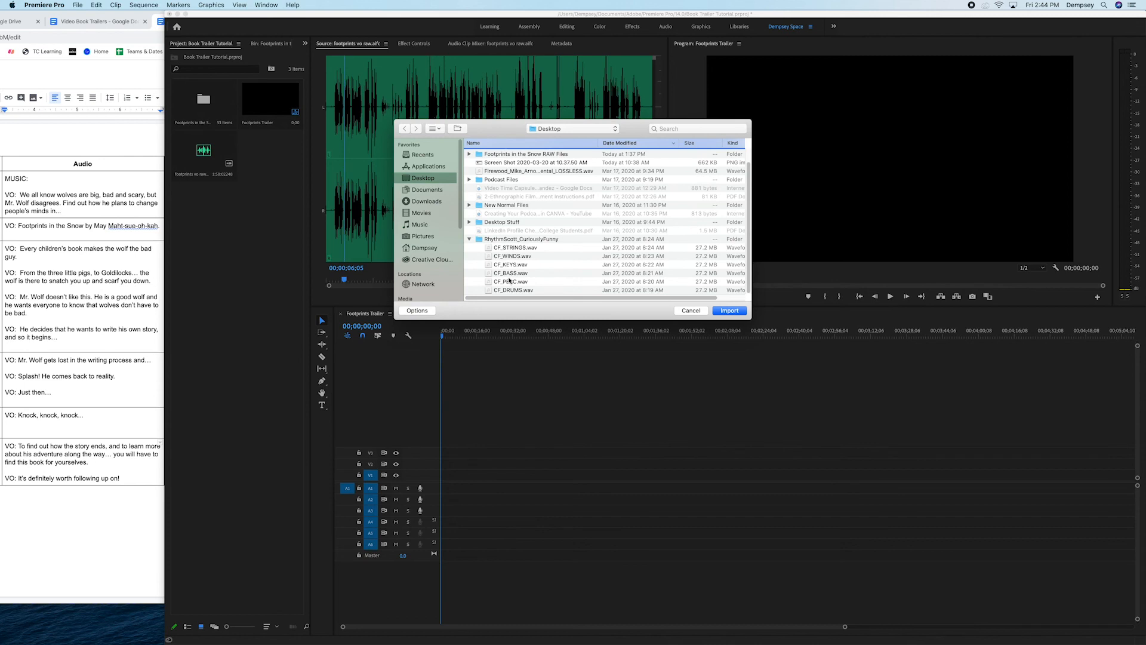
{"action": "left_click", "coordinate": [470, 240]}
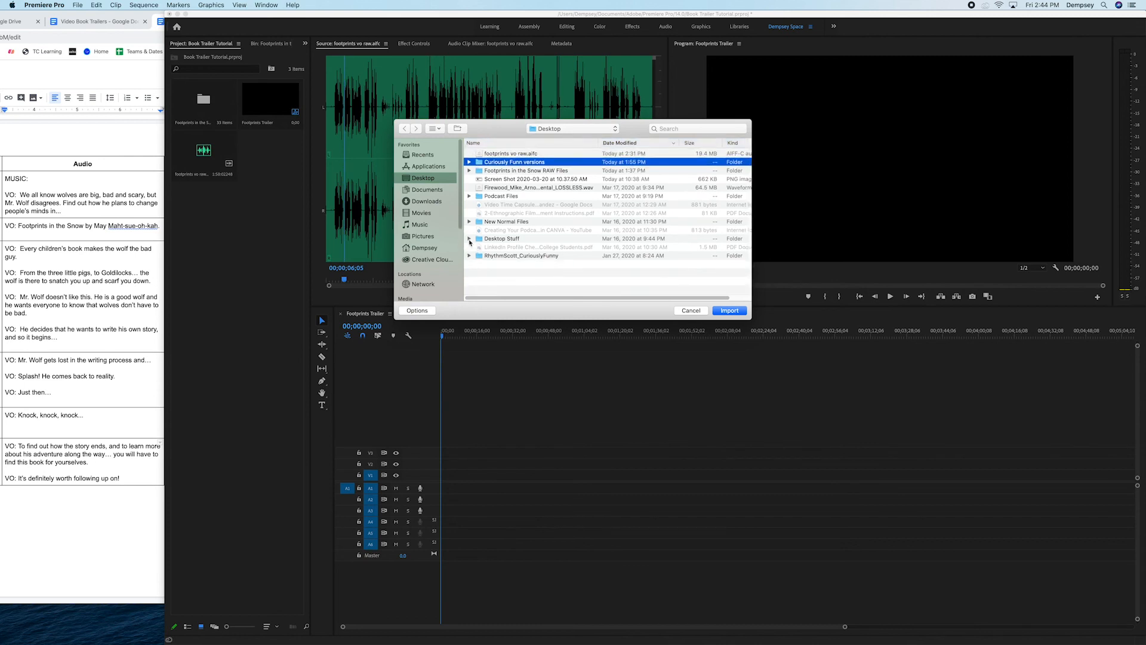
- Import the Curiously Funn versions and RhythmScott_CuriouslyFunny folders together and open the Curiously Funn versions bin
{"action": "left_click", "coordinate": [481, 256]}
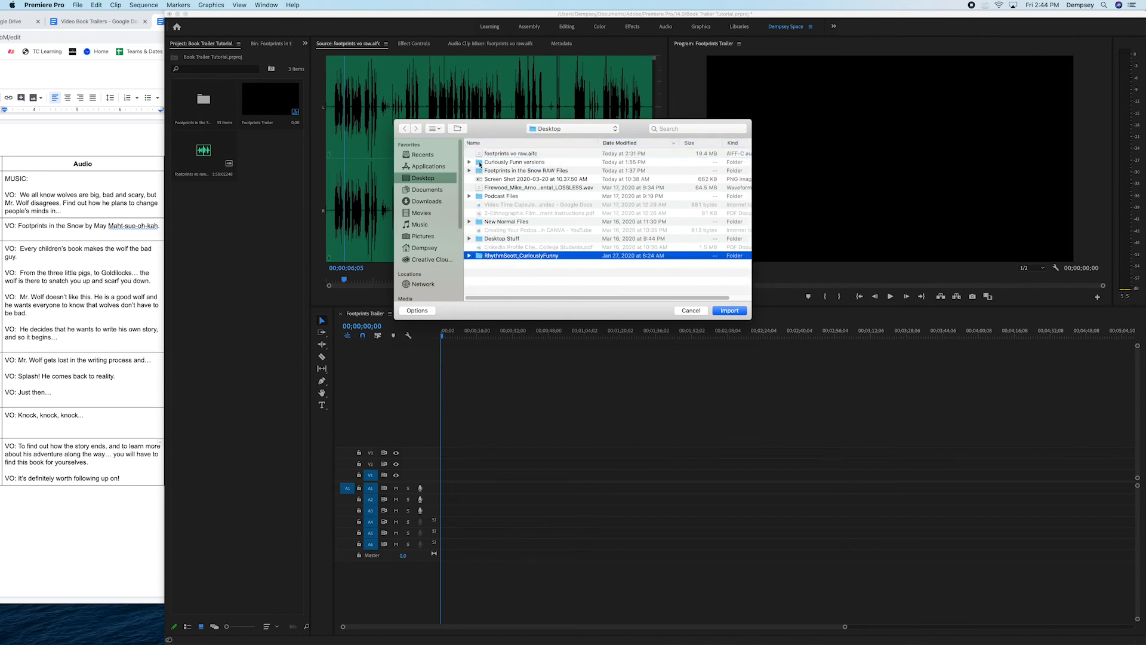
{"action": "left_click", "coordinate": [480, 163], "text": "super"}
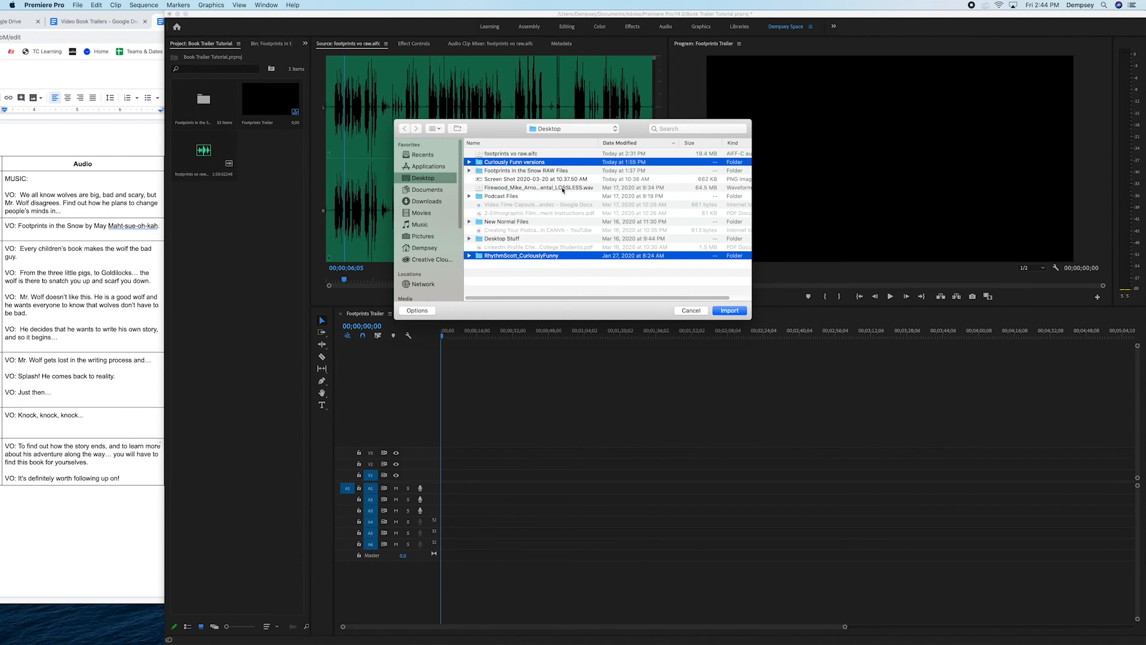
{"action": "left_click", "coordinate": [729, 310]}
{"action": "left_click", "coordinate": [721, 314]}
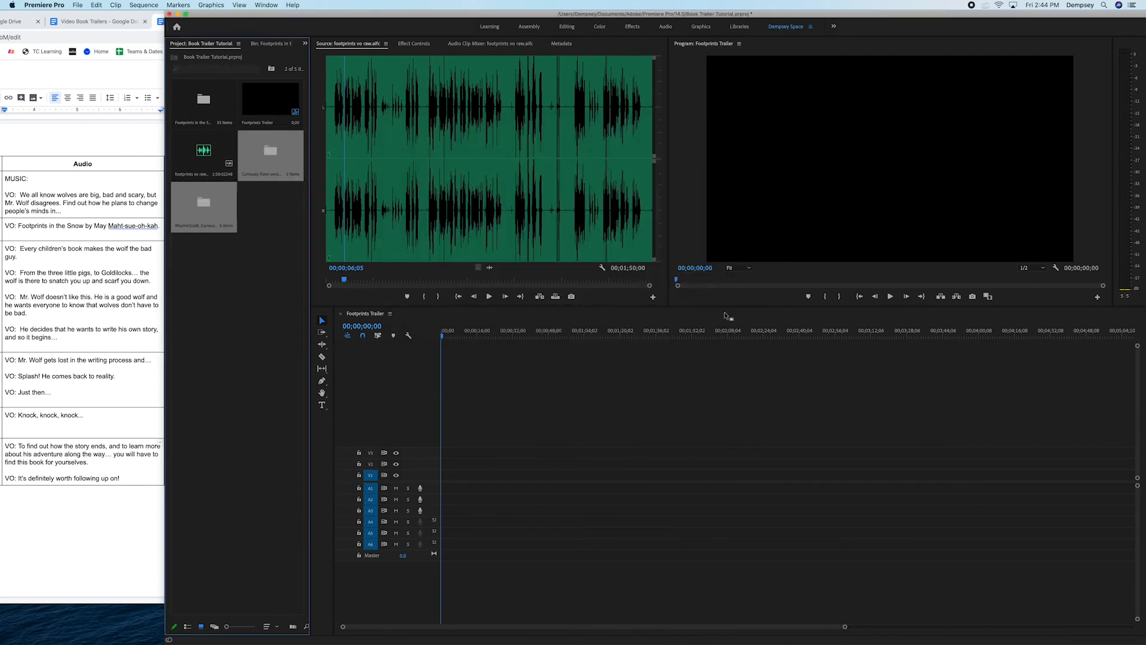
{"action": "left_click", "coordinate": [288, 238]}
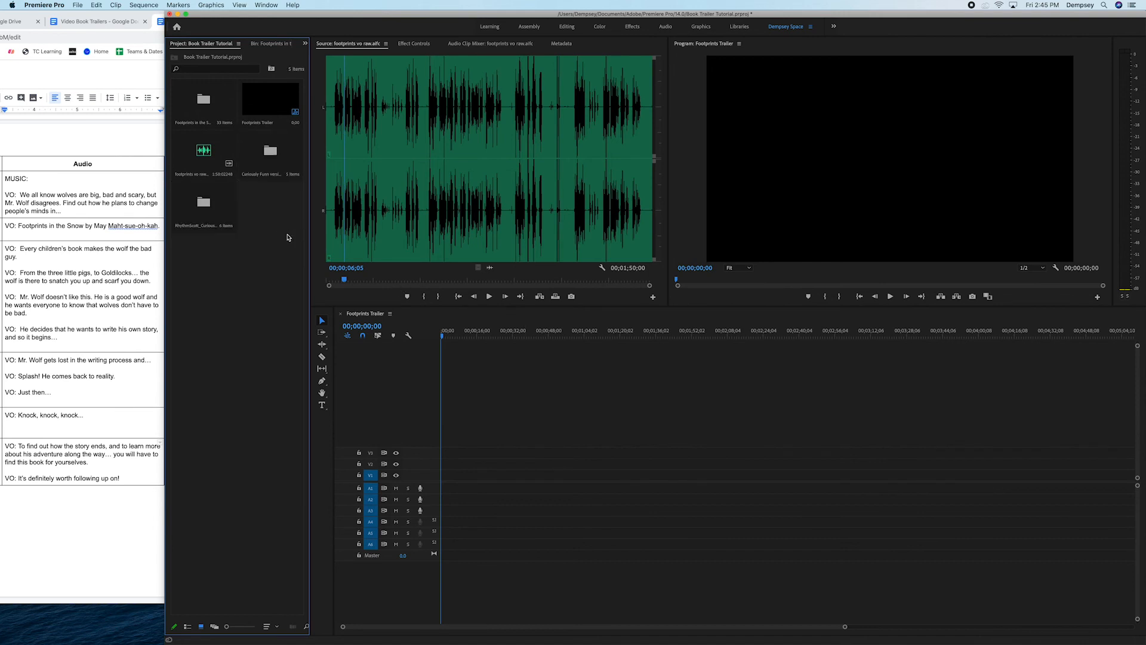
{"action": "double_click", "coordinate": [271, 153]}
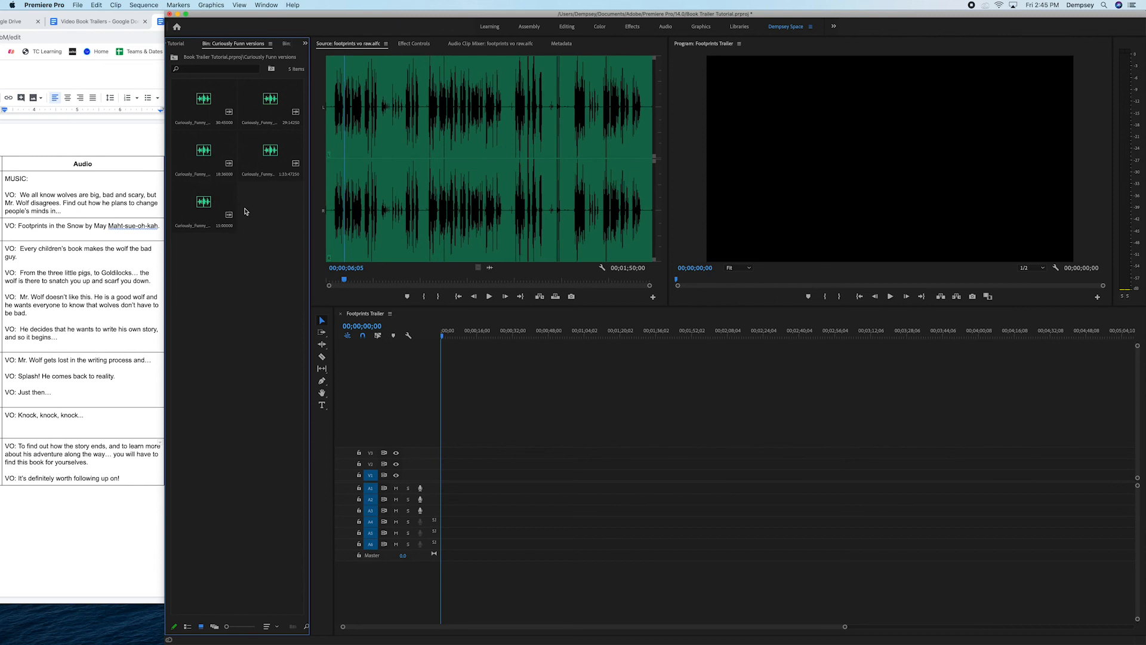
- Load the full instrumental version of Curiously Funny in the Source monitor and play its first few seconds
{"action": "double_click", "coordinate": [254, 153]}
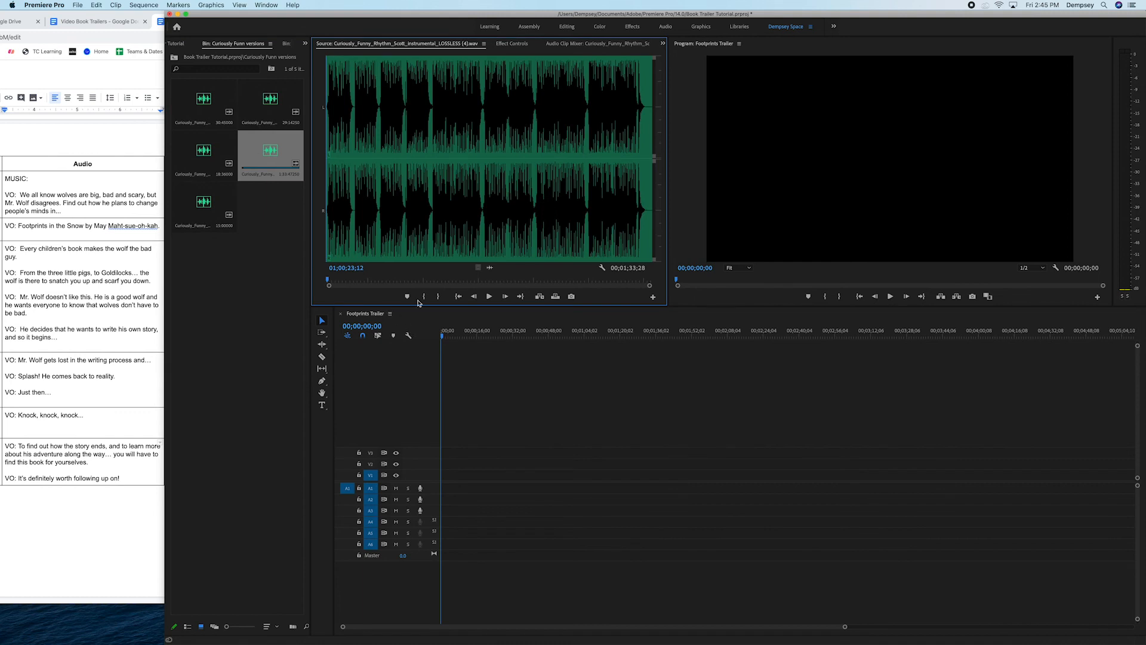
{"action": "key", "text": "space"}
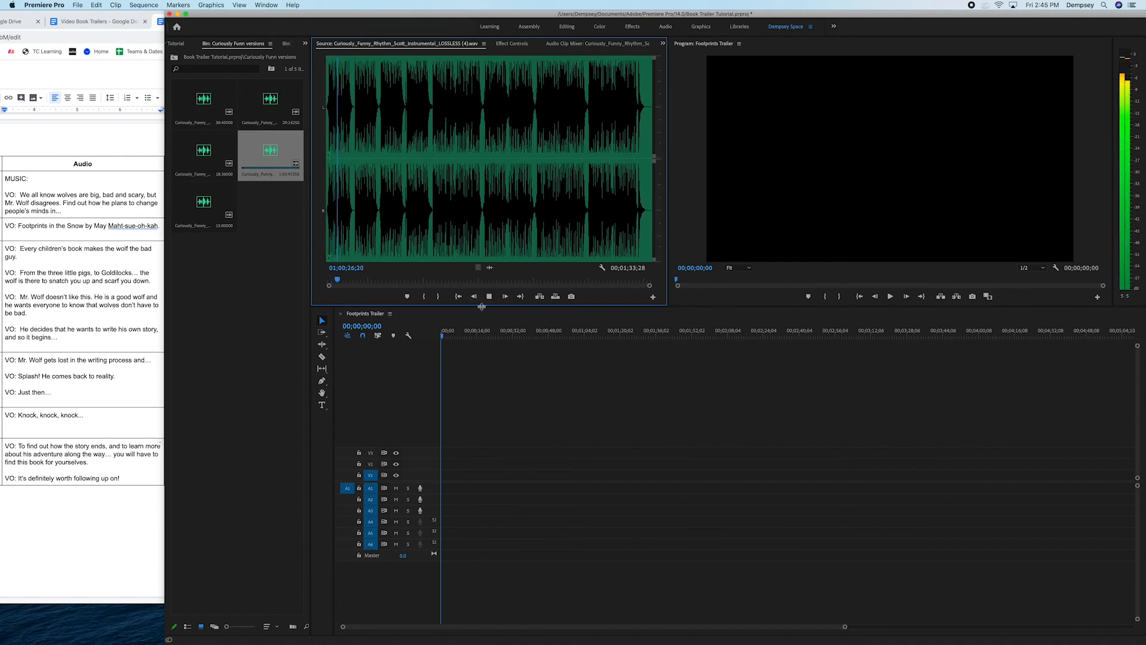
{"action": "key", "text": "space"}
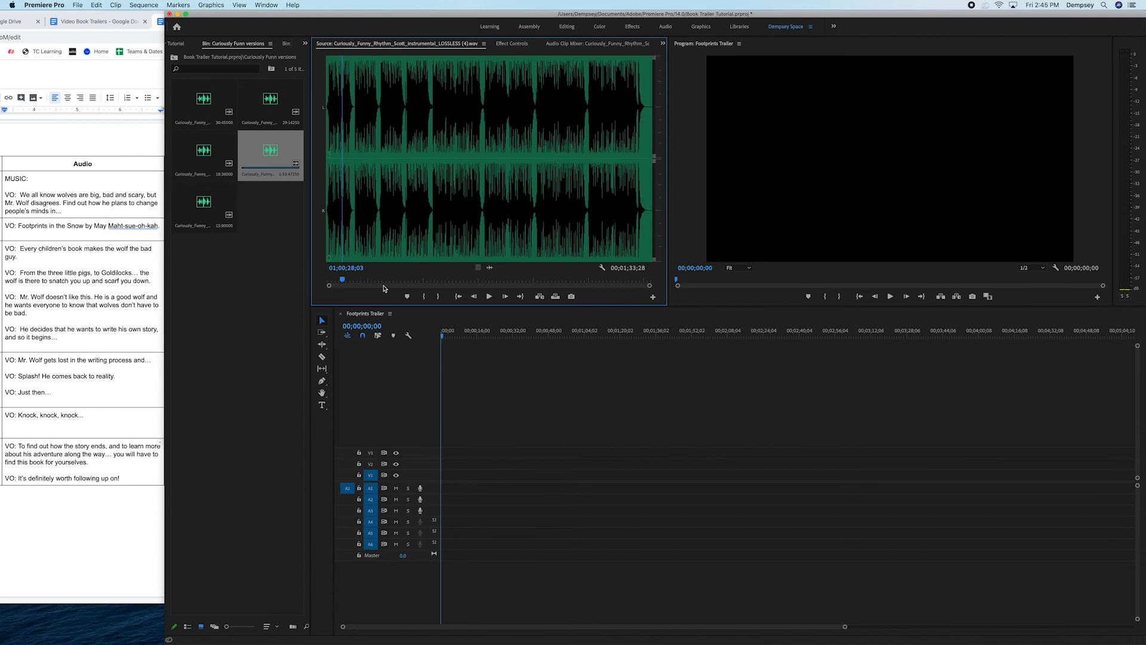
- Open the RhythmScott_CuriouslyFunny bin and audition the CF_BASS.wav and CF_DRUMS.wav stems in the Source monitor
{"action": "left_click", "coordinate": [182, 45]}
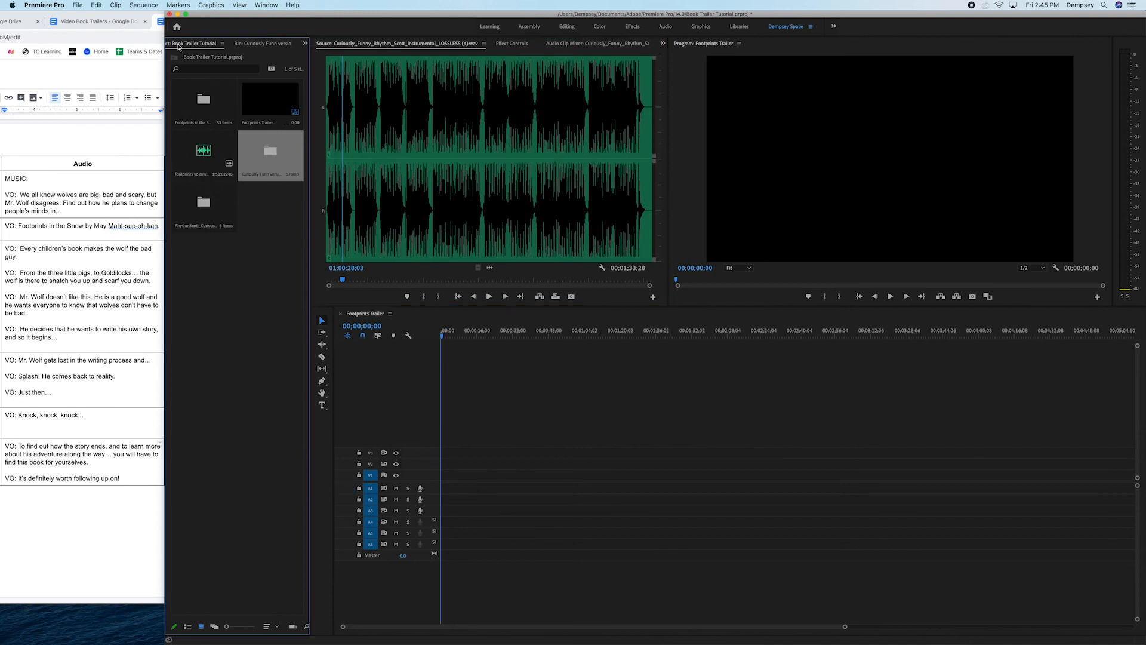
{"action": "double_click", "coordinate": [199, 206]}
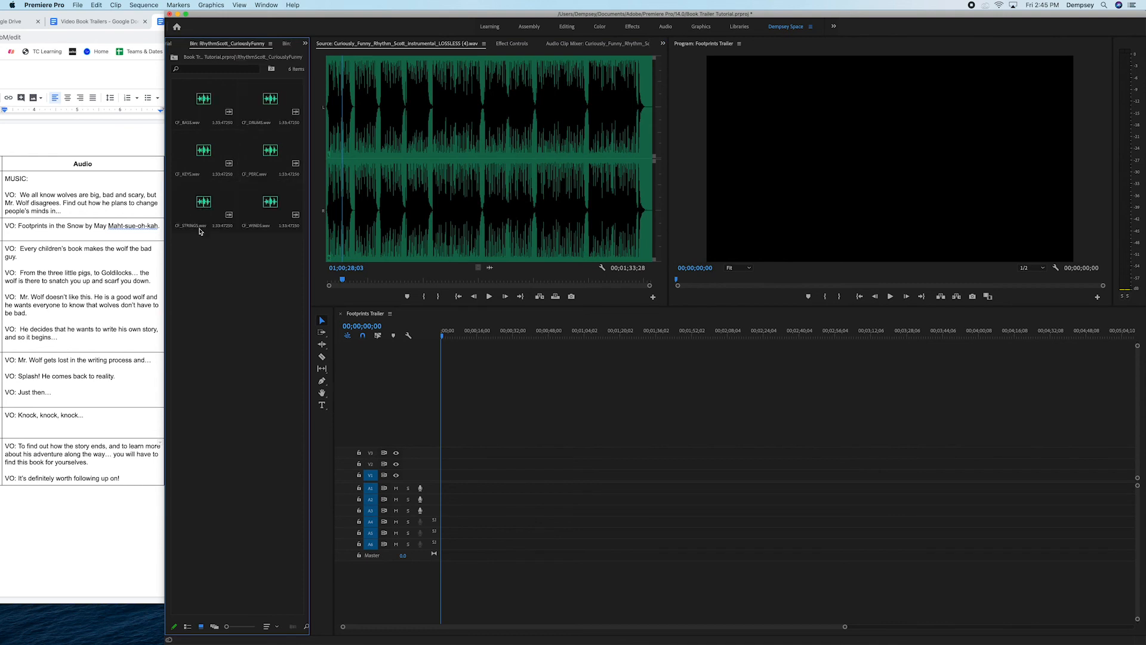
{"action": "double_click", "coordinate": [201, 101]}
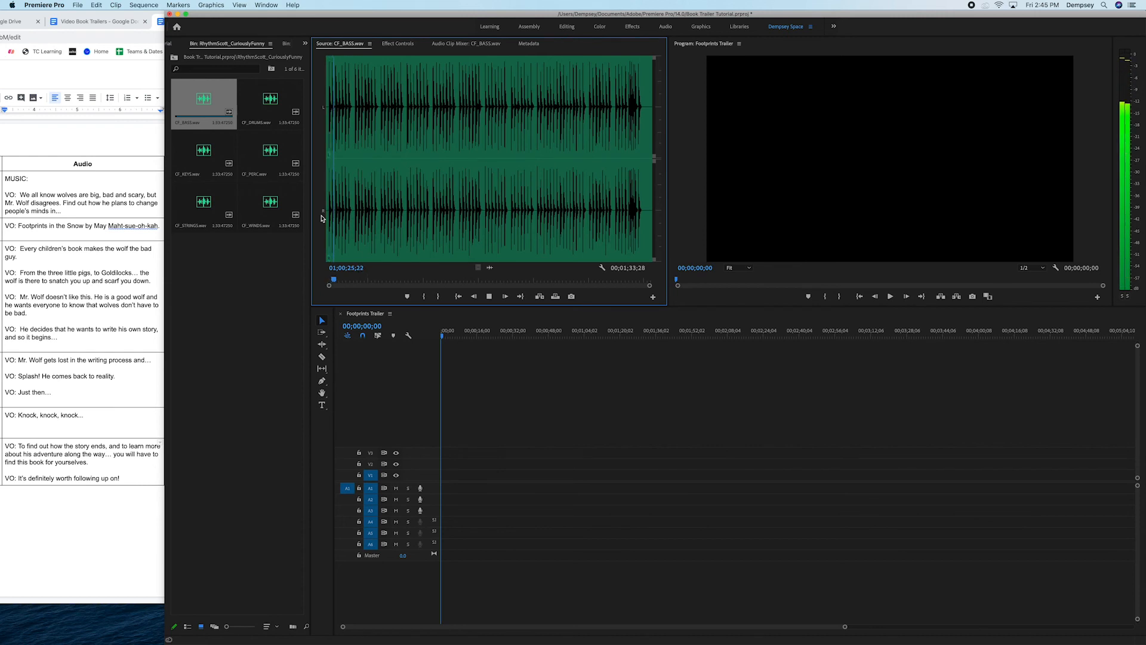
{"action": "double_click", "coordinate": [261, 107]}
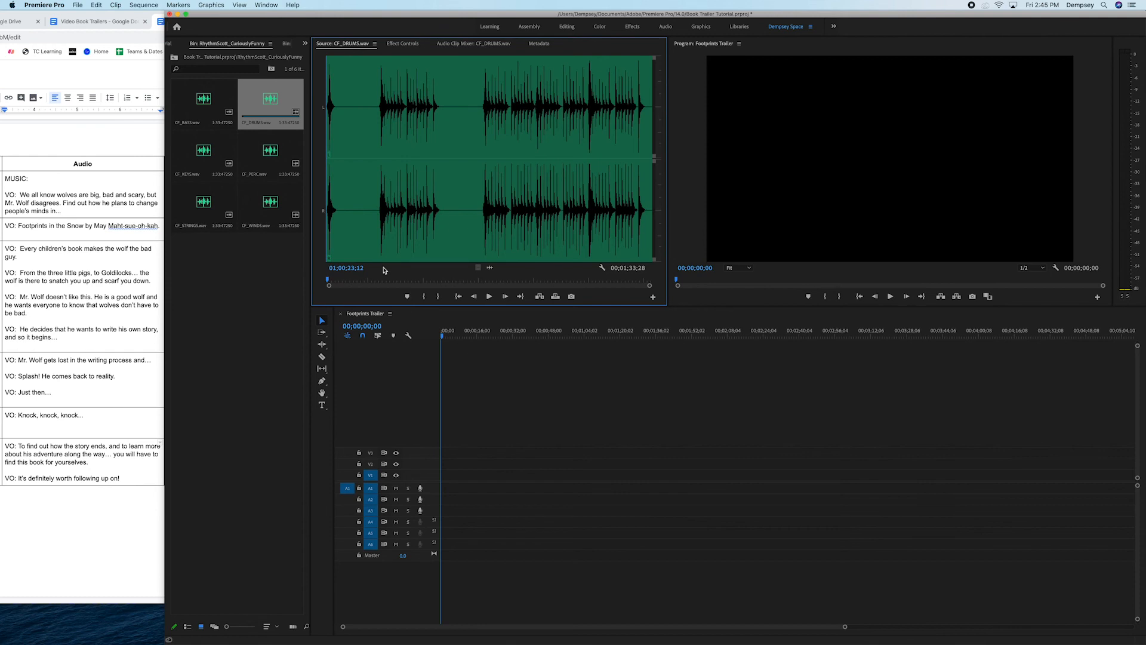
{"action": "key", "text": "space"}
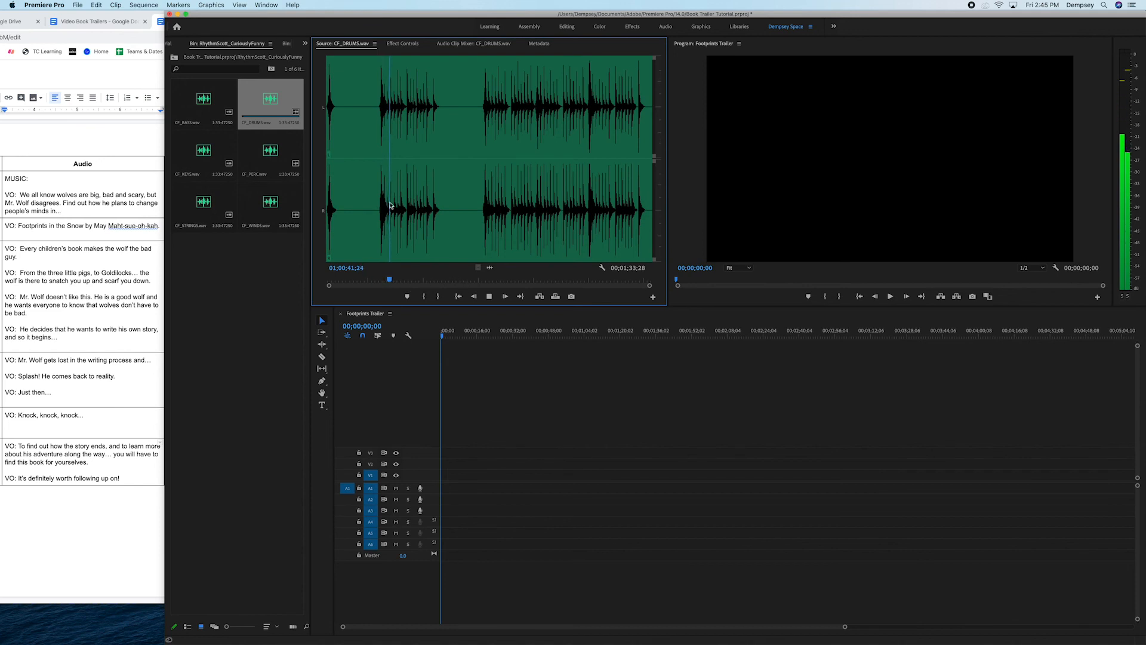
- Audition the CF_KEYS.wav and CF_STRINGS.wav stems for a few seconds each in the Source monitor
{"action": "double_click", "coordinate": [200, 157]}
{"action": "key", "text": "space"}
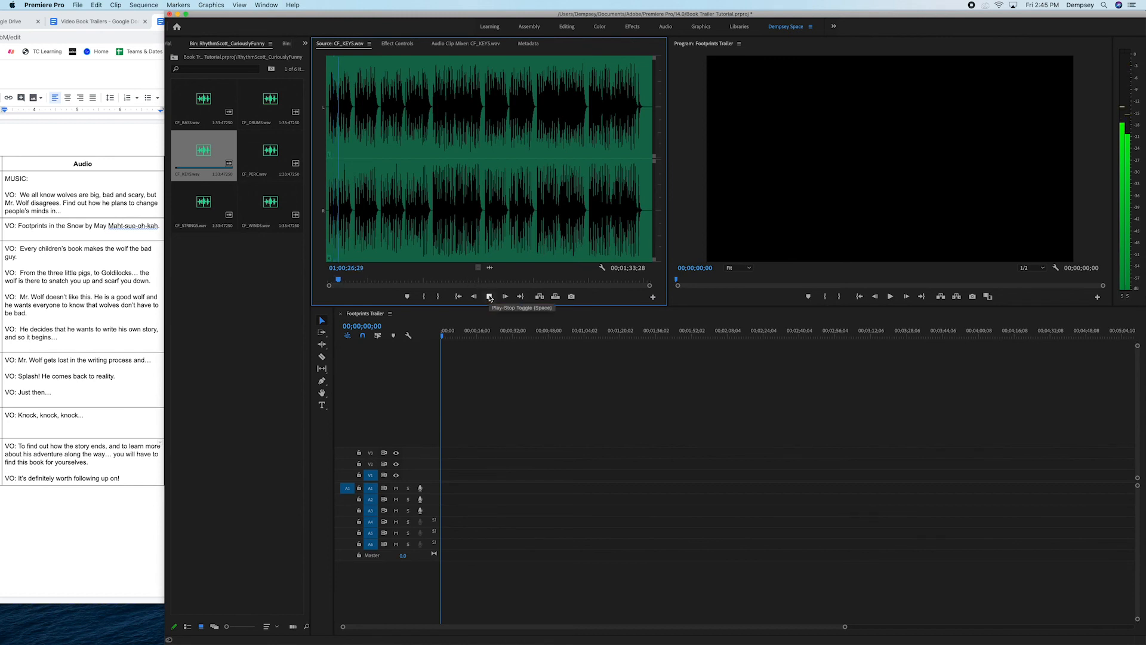
{"action": "left_click", "coordinate": [489, 297]}
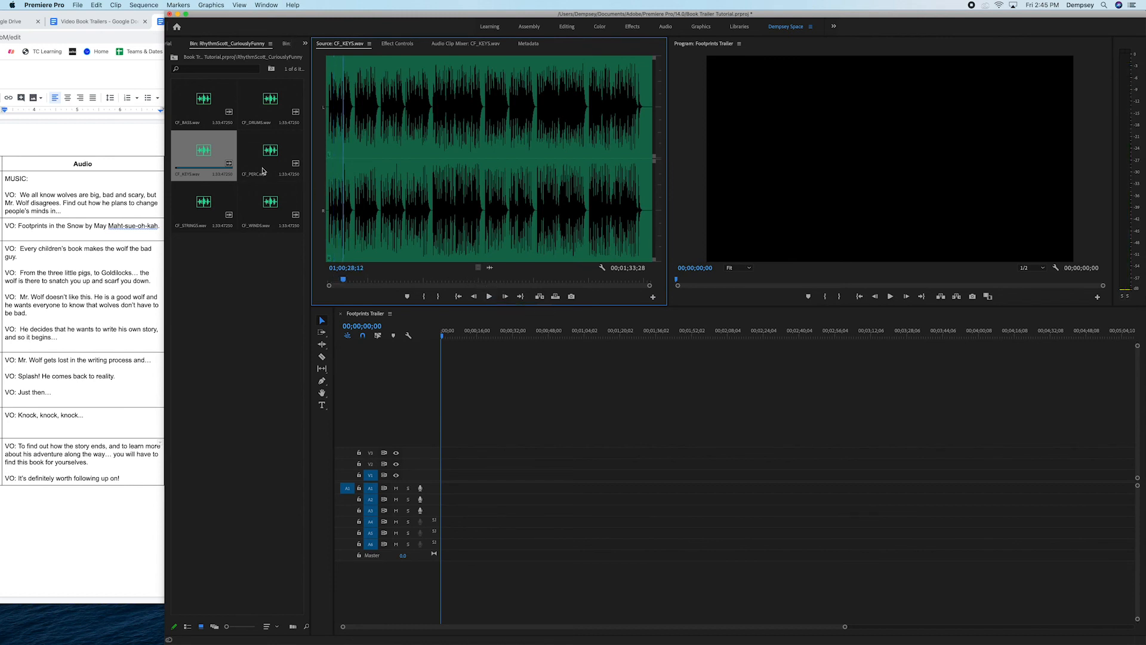
{"action": "double_click", "coordinate": [204, 203]}
{"action": "key", "text": "space"}
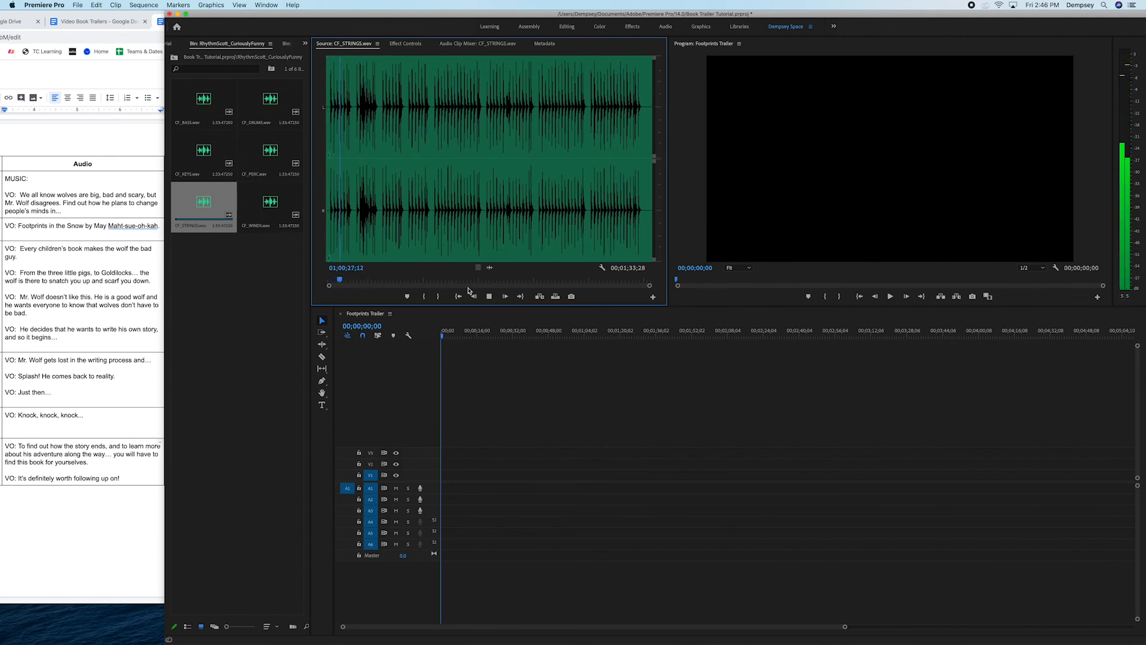
{"action": "left_click", "coordinate": [489, 296]}
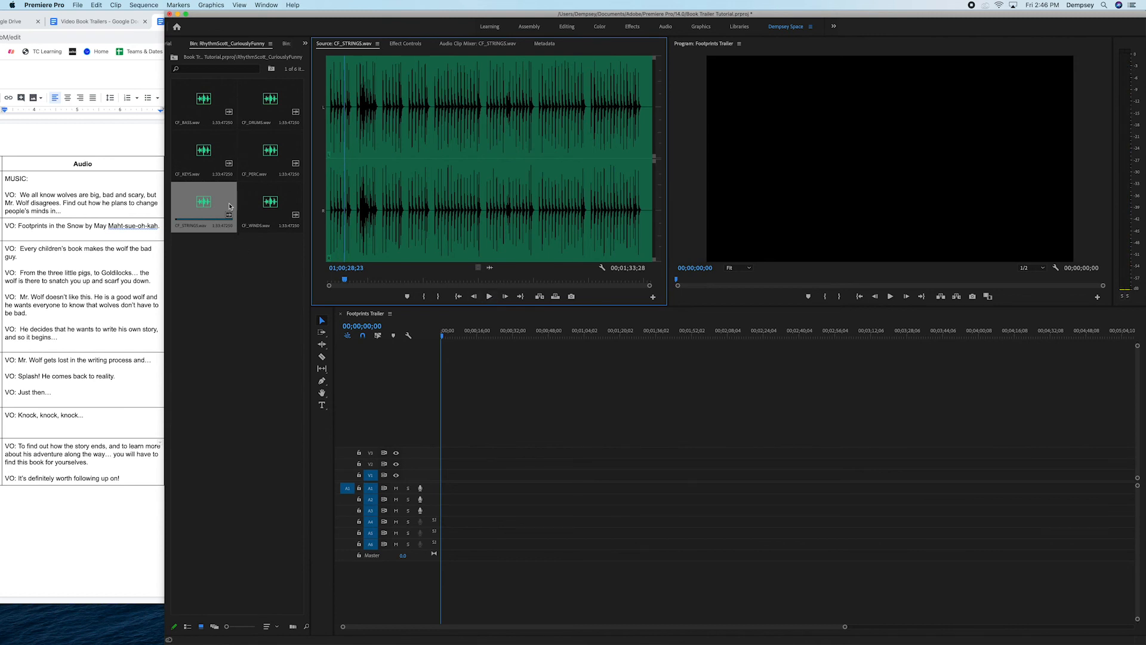
- Reload the Curiously Funny instrumental from the Curiously Funn versions bin, reset its playhead to the start, and return to the main project bin
{"action": "left_click", "coordinate": [285, 43]}
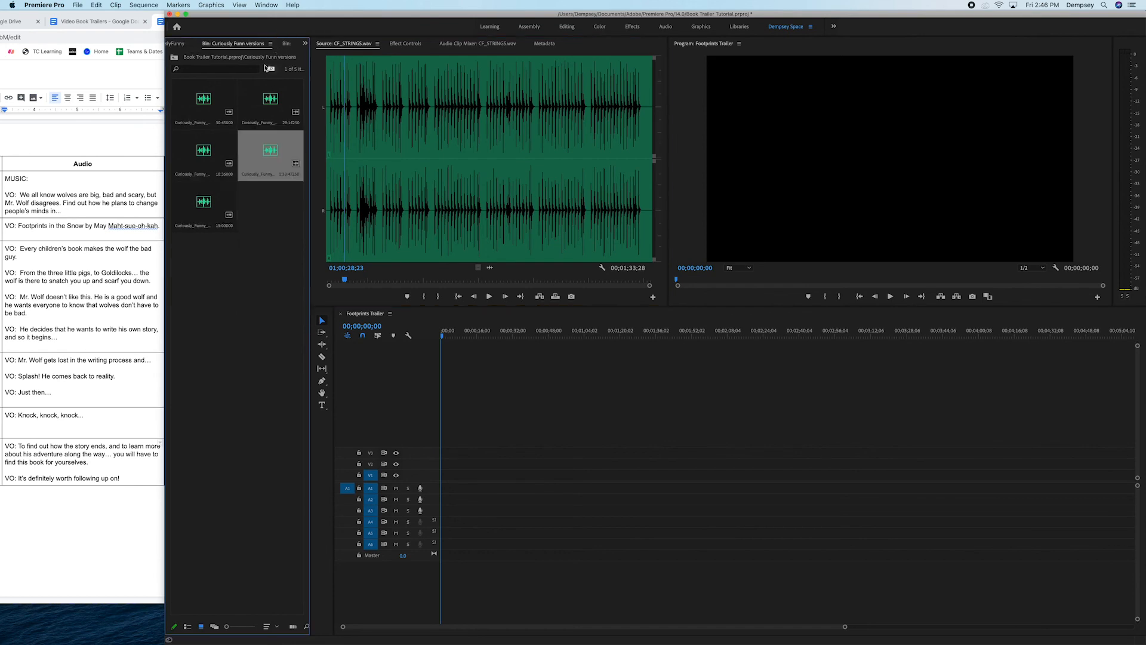
{"action": "double_click", "coordinate": [270, 149]}
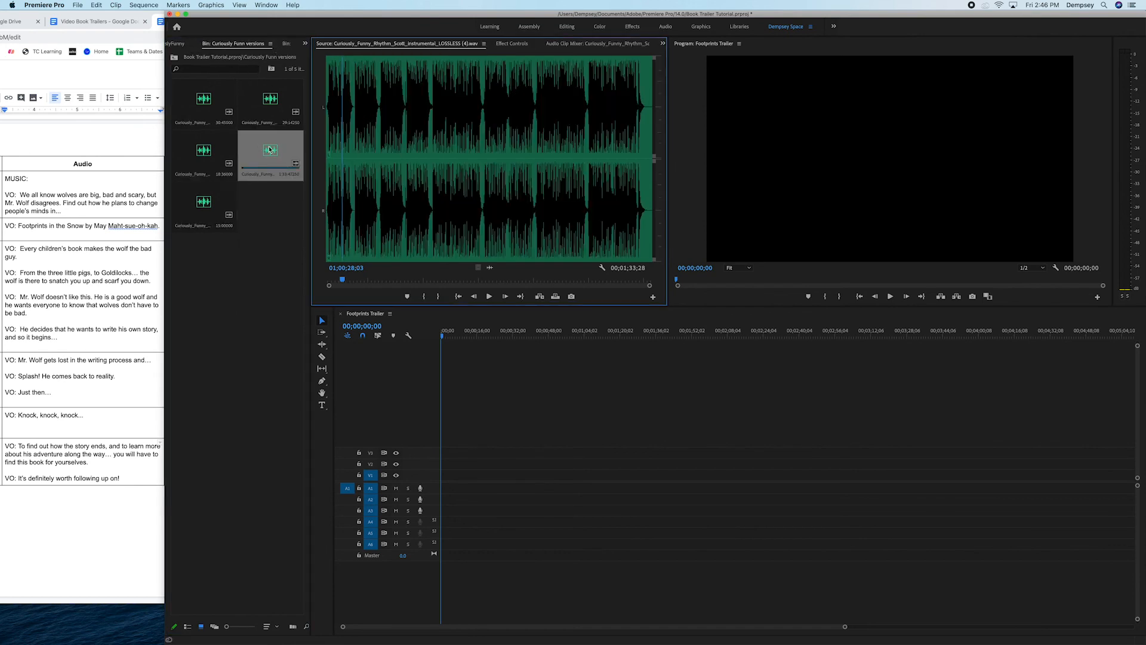
{"action": "left_click", "coordinate": [340, 281]}
{"action": "left_click_drag", "start_coordinate": [341, 280], "coordinate": [328, 288]}
{"action": "left_click", "coordinate": [178, 45]}
{"action": "left_click", "coordinate": [167, 46]}
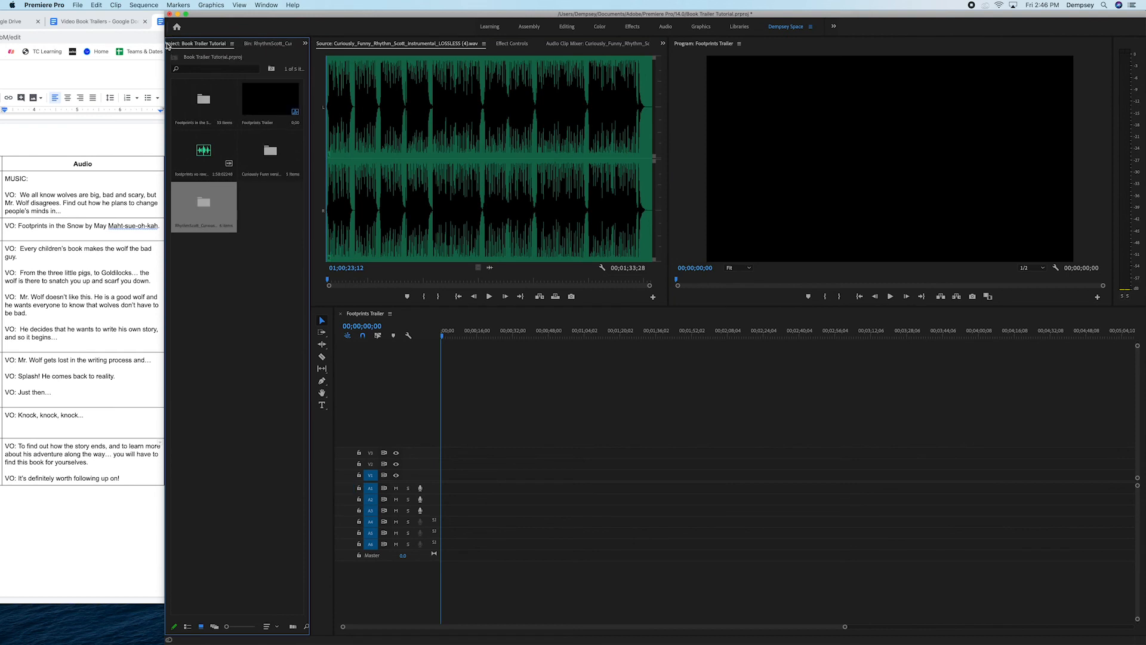
- Load the footprints vo raw voice-over in the Source monitor and mark an In point at about 00;00;02;18, before the first line
{"action": "left_click", "coordinate": [208, 157]}
{"action": "double_click", "coordinate": [208, 158]}
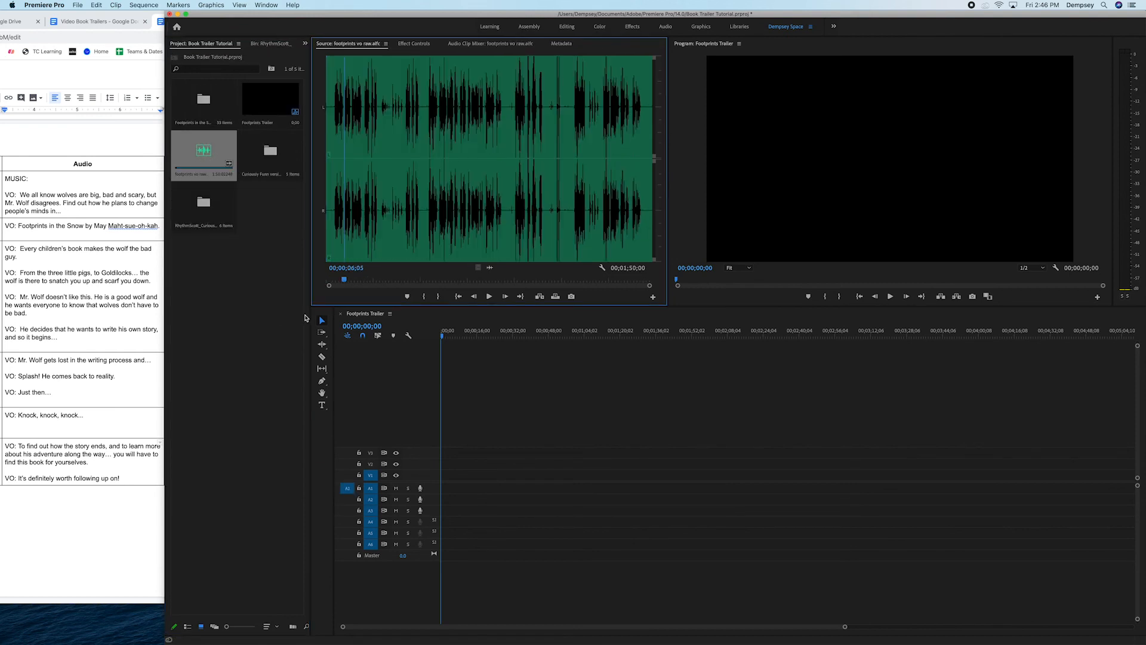
{"action": "left_click", "coordinate": [337, 284]}
{"action": "left_click_drag", "start_coordinate": [338, 284], "coordinate": [334, 285]}
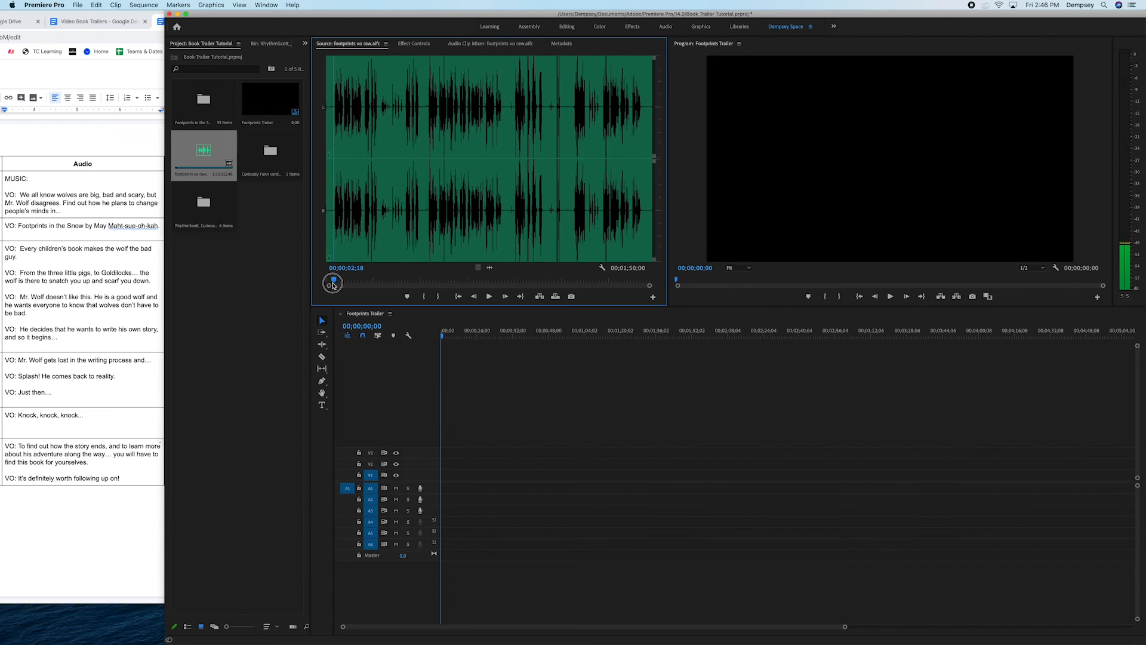
{"action": "left_click_drag", "start_coordinate": [333, 285], "coordinate": [334, 286]}
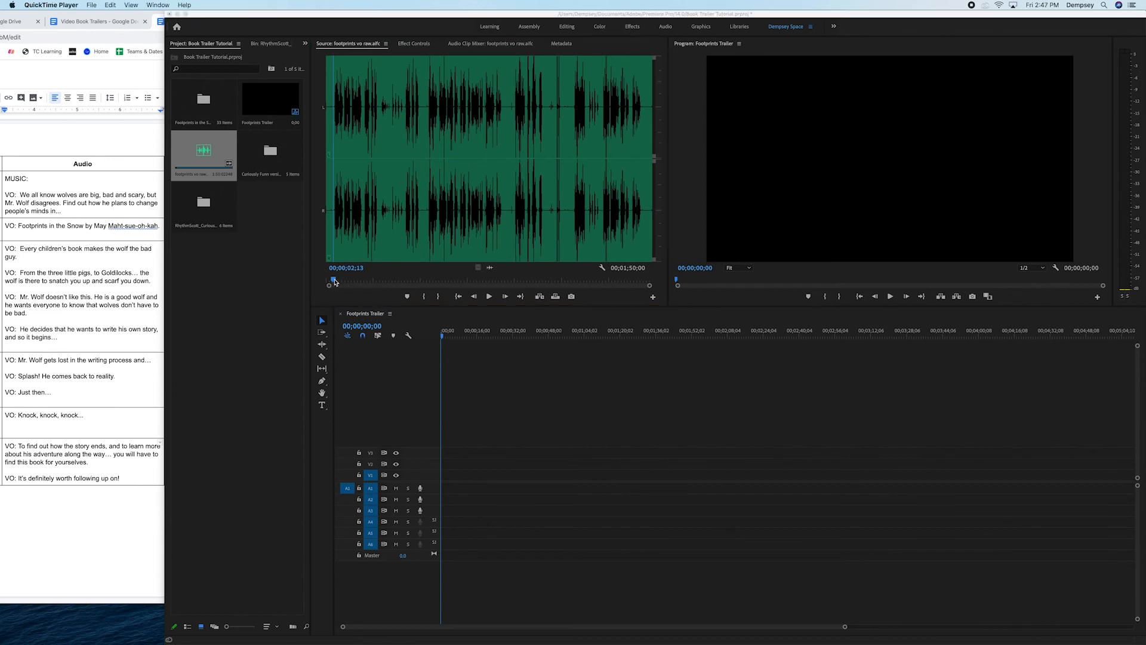
{"action": "left_click", "coordinate": [334, 280]}
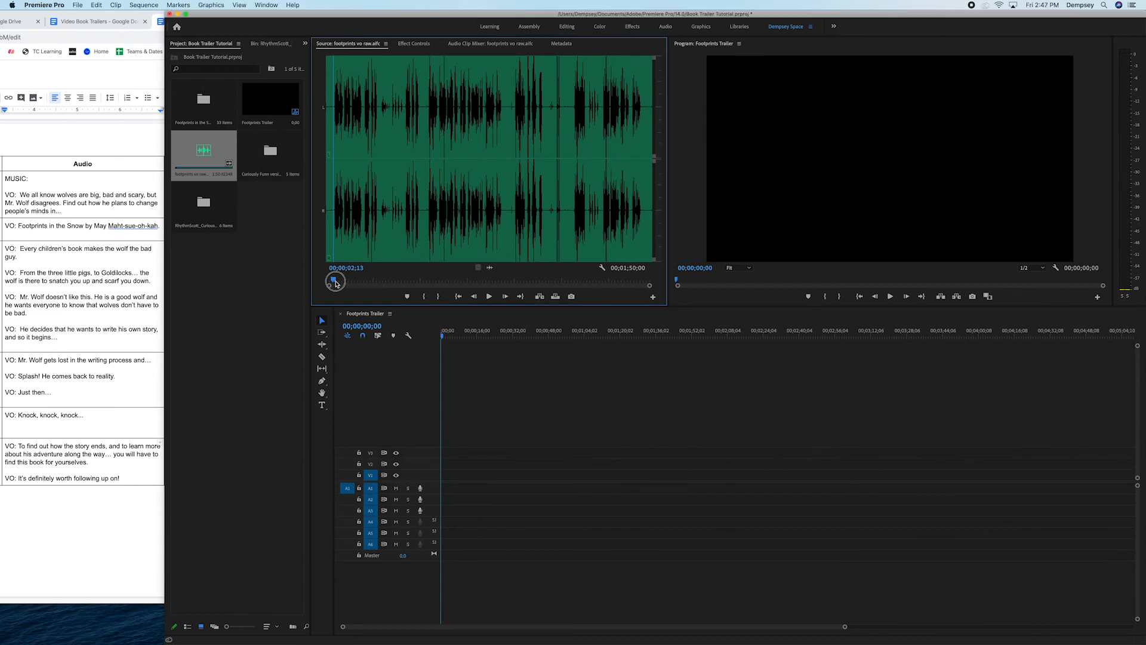
{"action": "left_click_drag", "start_coordinate": [334, 280], "coordinate": [333, 281]}
{"action": "key", "text": "i"}
- Mark the voice-over's Out point at 00;00;12;08 after the first line, and highlight that narration in the Google Docs script in Chrome
{"action": "key", "text": "space"}
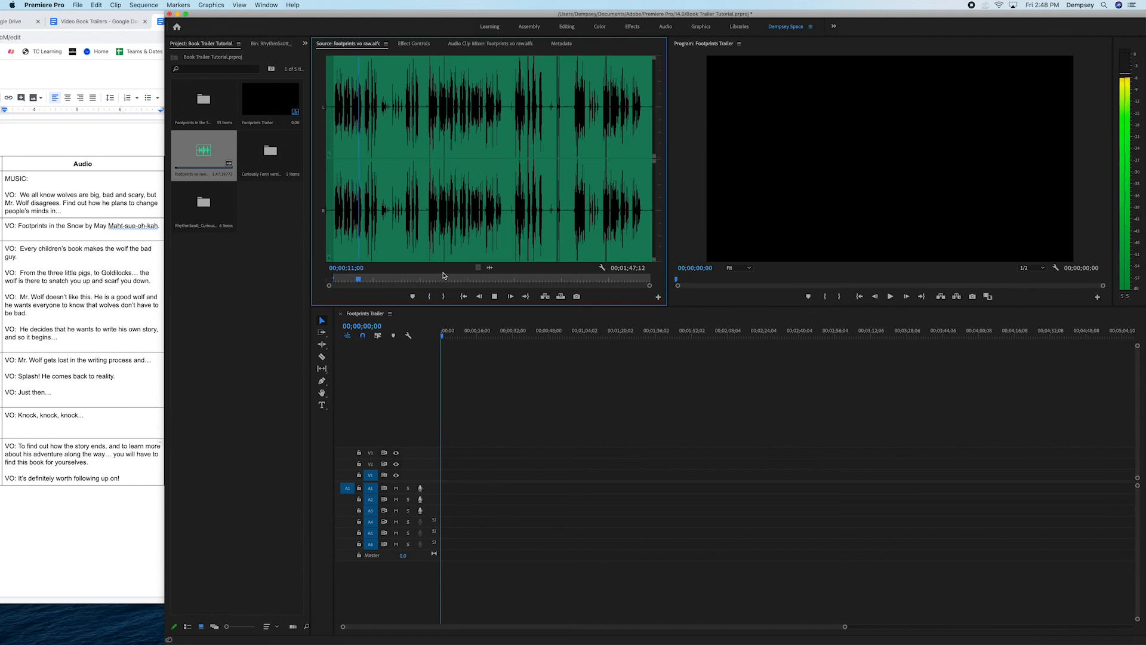
{"action": "key", "text": "space"}
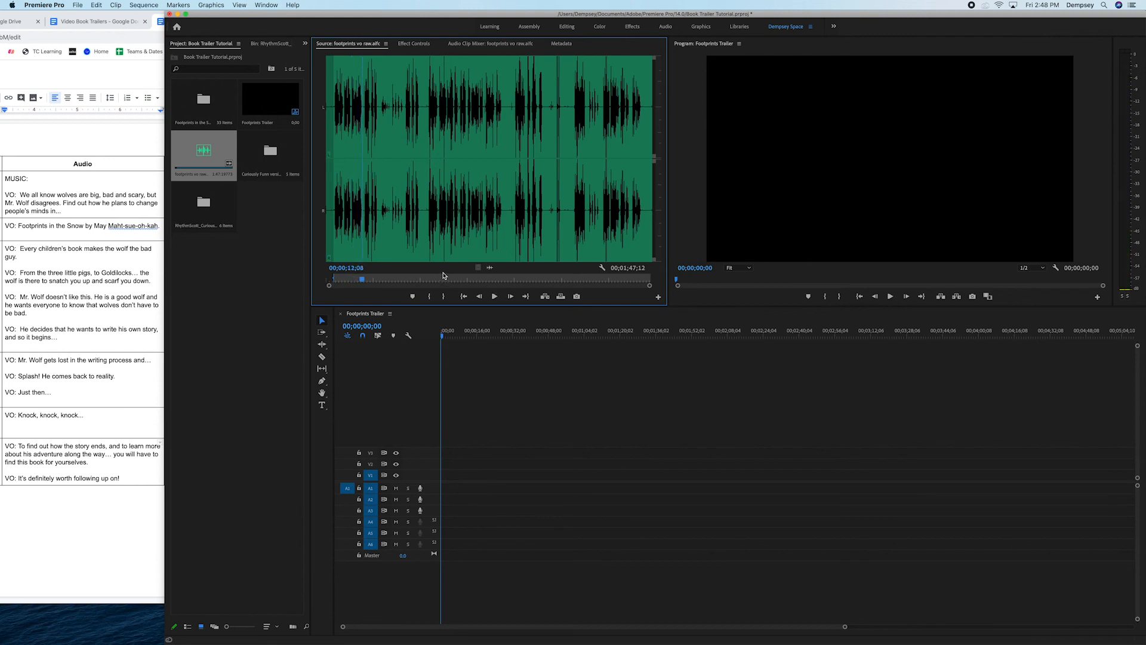
{"action": "key", "text": "o"}
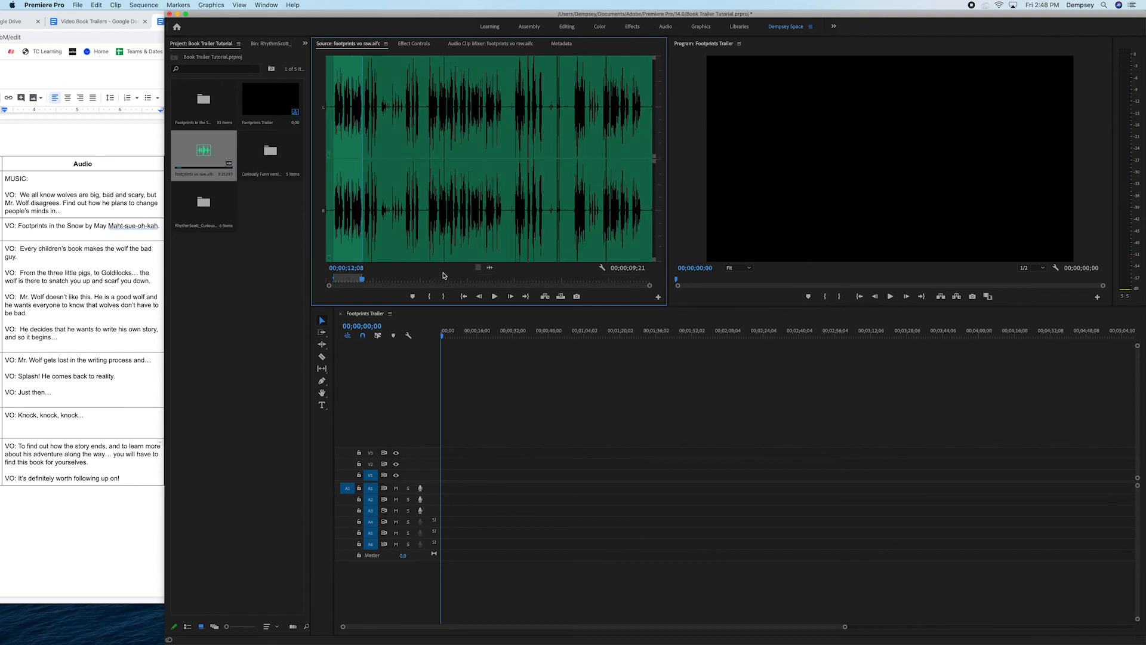
{"action": "left_click", "coordinate": [22, 197]}
{"action": "left_click_drag", "start_coordinate": [19, 194], "coordinate": [68, 211]}
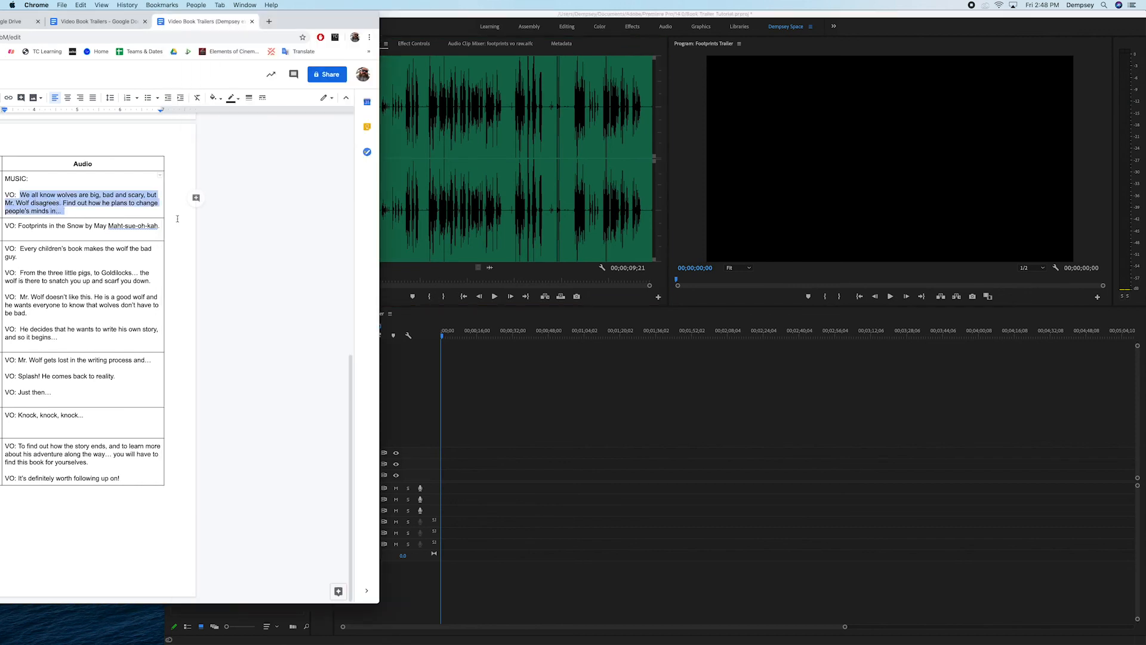
- Back in Premiere Pro, place the marked voice-over audio on track A1 starting about 3.5 seconds in, and play it back
{"action": "left_click", "coordinate": [501, 268]}
{"action": "left_click_drag", "start_coordinate": [491, 267], "coordinate": [448, 491]}
{"action": "left_click_drag", "start_coordinate": [460, 337], "coordinate": [449, 343]}
{"action": "key", "text": "space"}
{"action": "left_click_drag", "start_coordinate": [460, 342], "coordinate": [469, 345]}
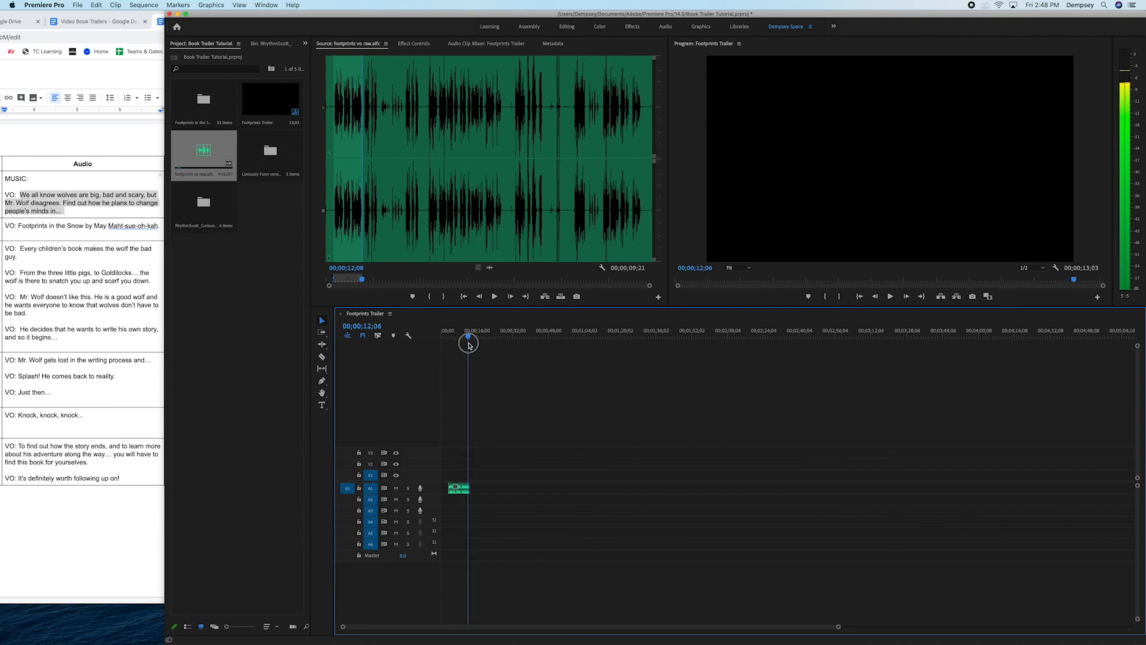
- Increase the height of audio track A1 to show the voice-over clip's waveform in detail
{"action": "left_click_drag", "start_coordinate": [838, 628], "coordinate": [543, 627]}
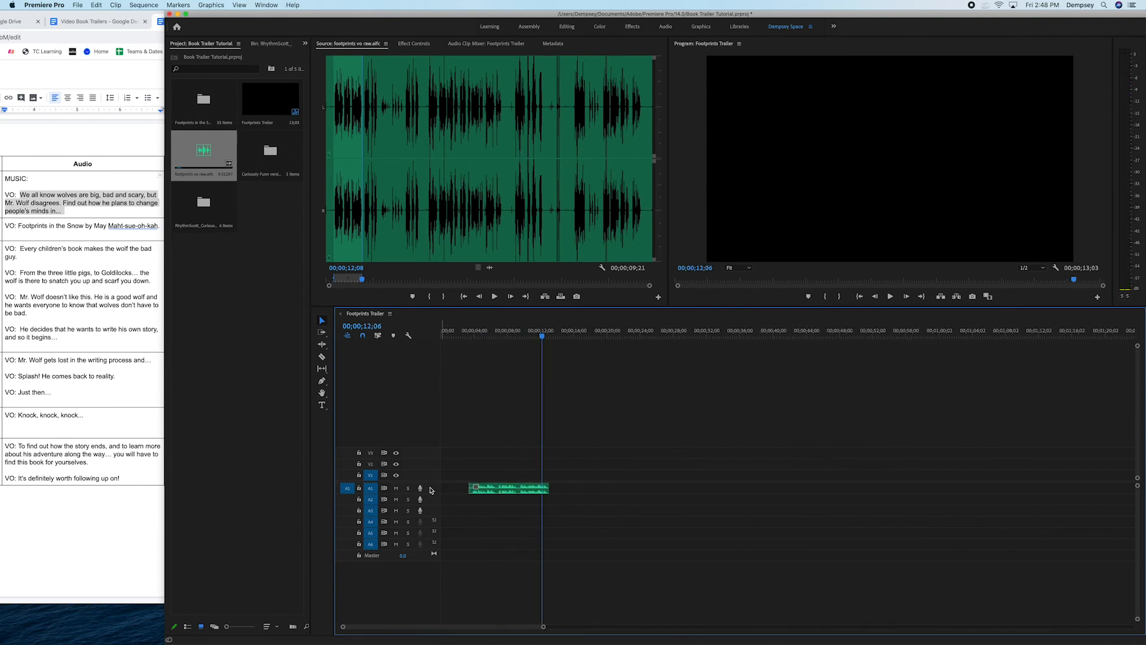
{"action": "left_click_drag", "start_coordinate": [543, 628], "coordinate": [515, 627]}
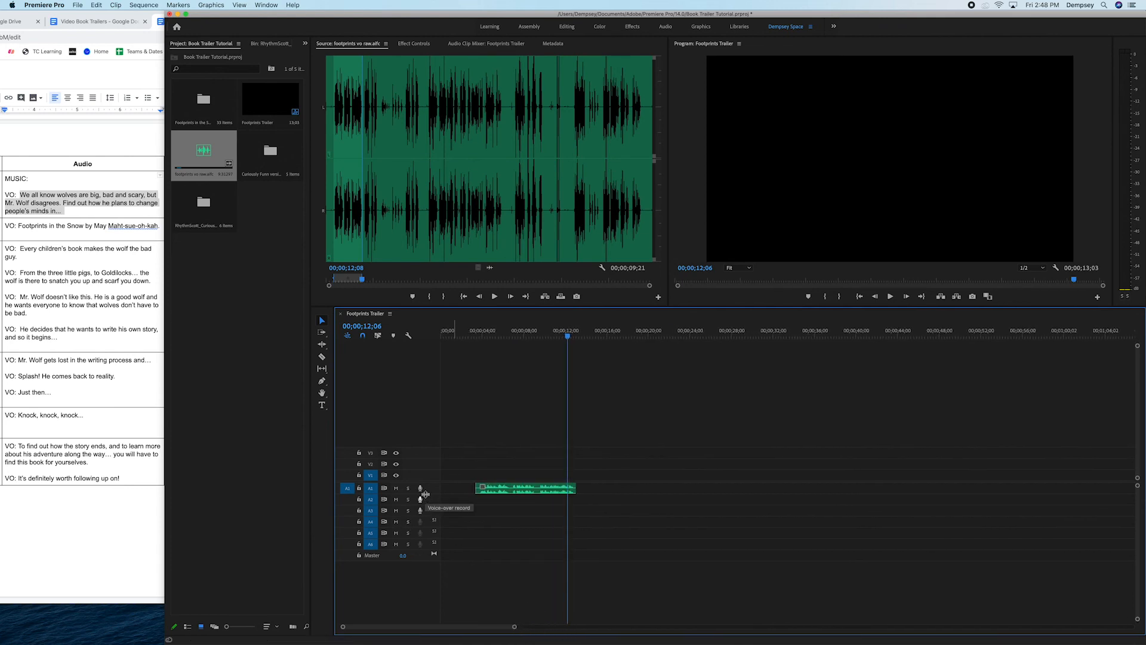
{"action": "left_click_drag", "start_coordinate": [426, 505], "coordinate": [423, 519]}
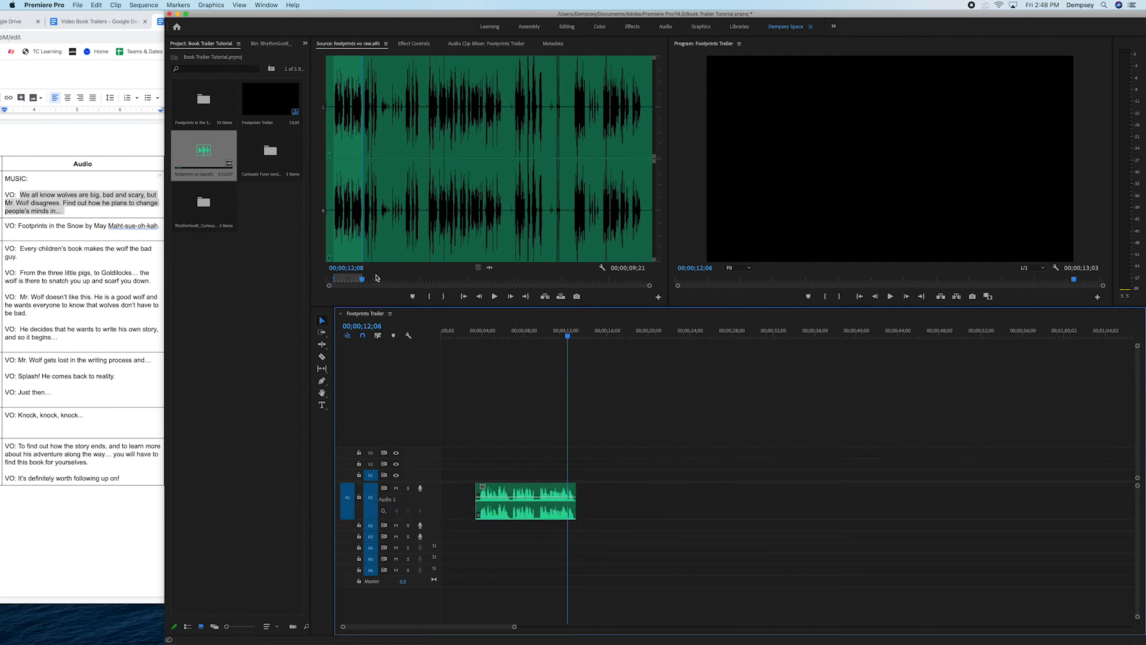
- Mark the second narration line of the voice-over with an In point at 00;00;13;02 and an Out point at 00;00;15;02
{"action": "left_click", "coordinate": [396, 269]}
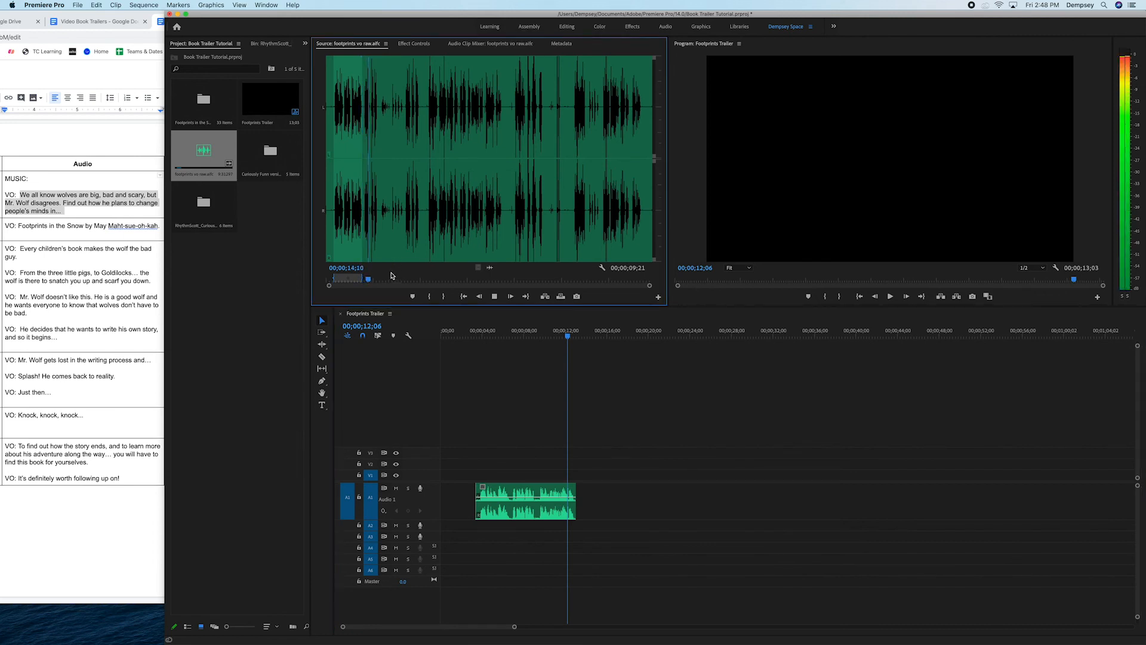
{"action": "left_click", "coordinate": [365, 280]}
{"action": "left_click_drag", "start_coordinate": [365, 282], "coordinate": [365, 281]}
{"action": "key", "text": "space"}
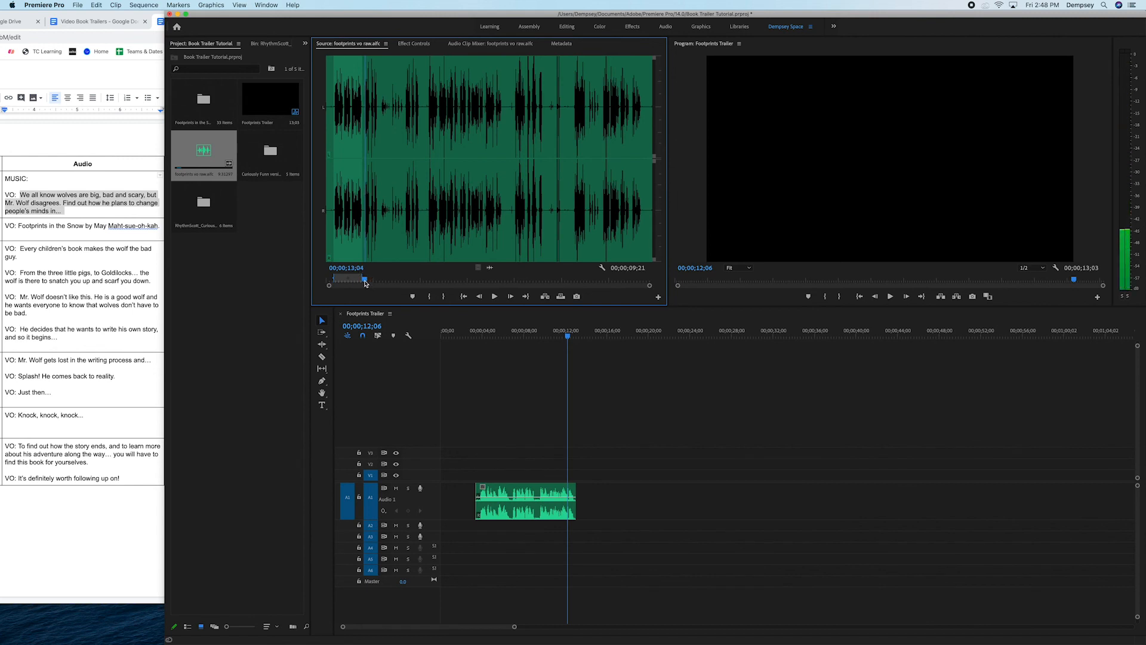
{"action": "key", "text": "alt+x"}
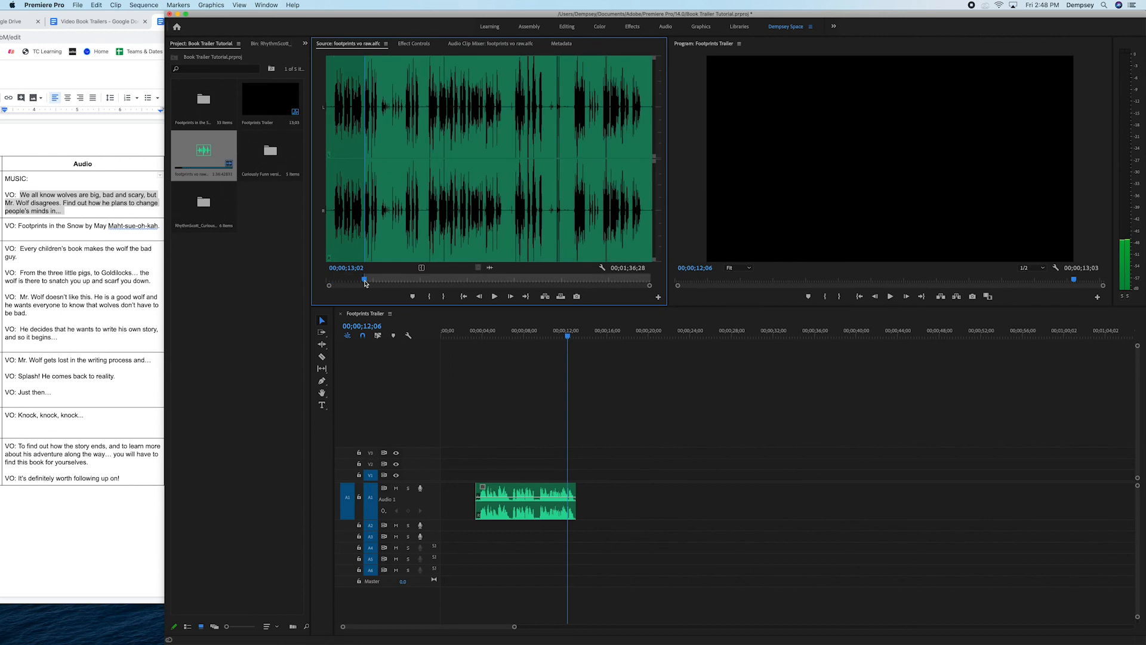
{"action": "key", "text": "space"}
{"action": "key", "text": "o"}
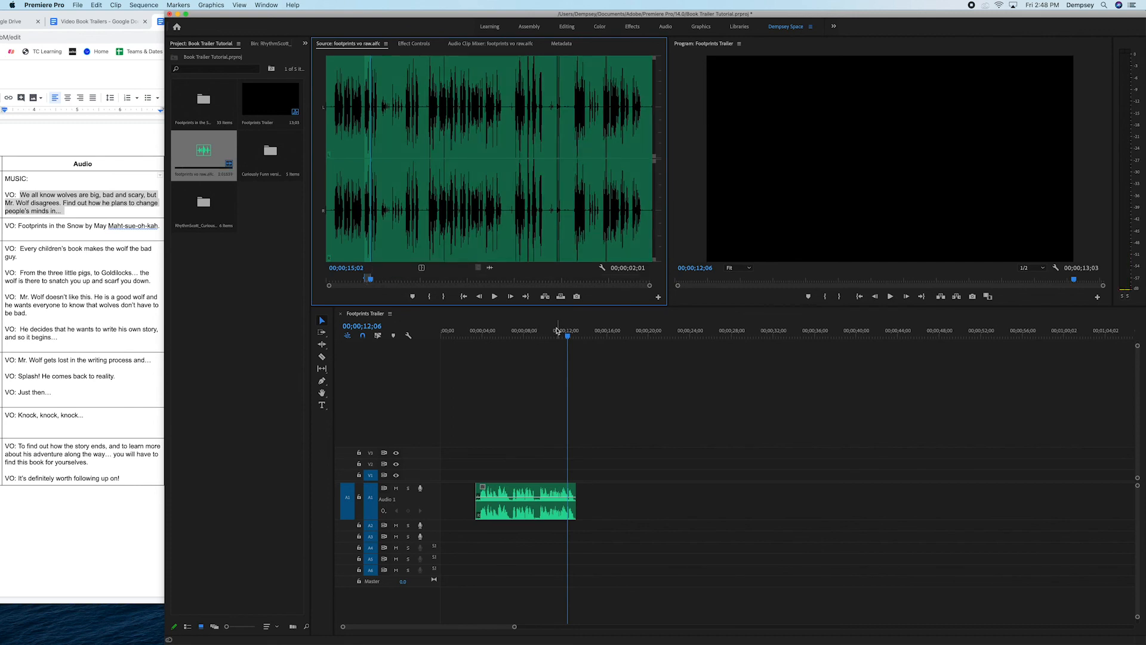
- Check the end of the first voice-over clip, and place the second marked line on A1 at 00;00;13;20
{"action": "left_click", "coordinate": [563, 335]}
{"action": "key", "text": "space"}
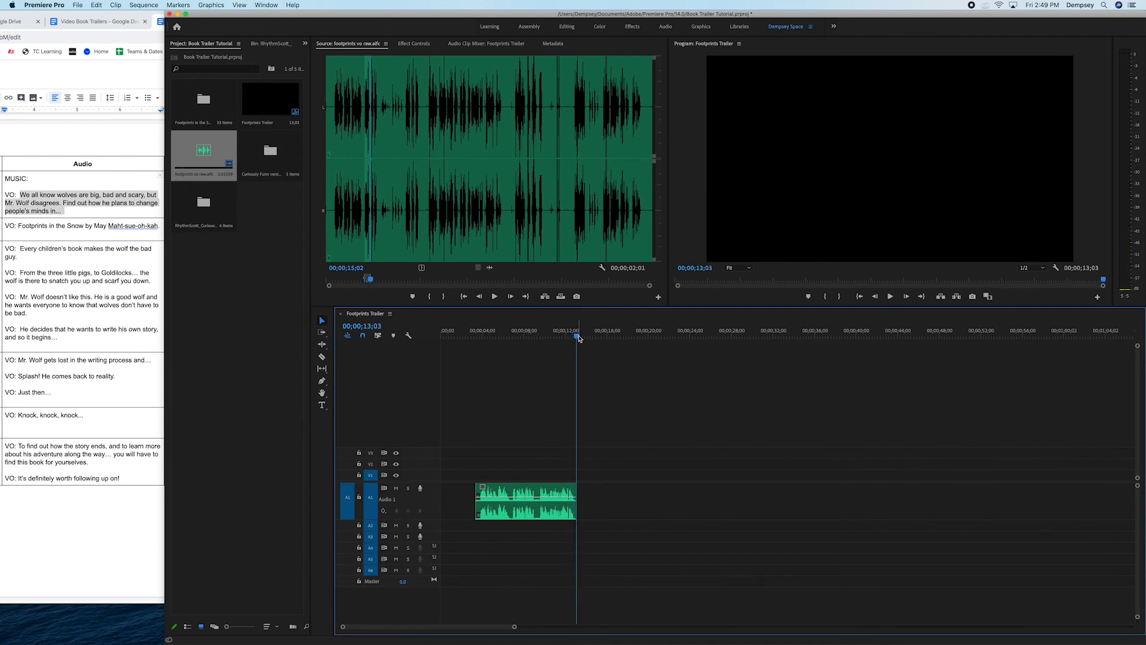
{"action": "left_click_drag", "start_coordinate": [578, 338], "coordinate": [583, 337]}
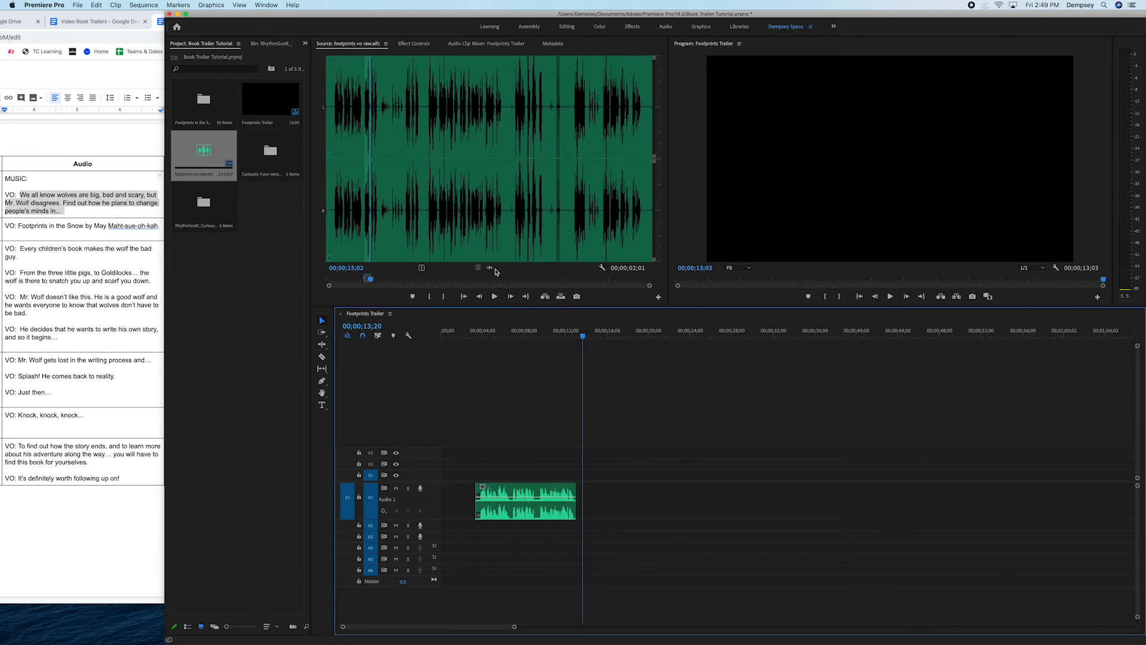
{"action": "left_click_drag", "start_coordinate": [490, 267], "coordinate": [588, 481]}
- Play the transition between the voice-over clips, shift the second clip about 10 frames earlier on A1, and replay the transition
{"action": "left_click_drag", "start_coordinate": [554, 338], "coordinate": [541, 348]}
{"action": "key", "text": "space"}
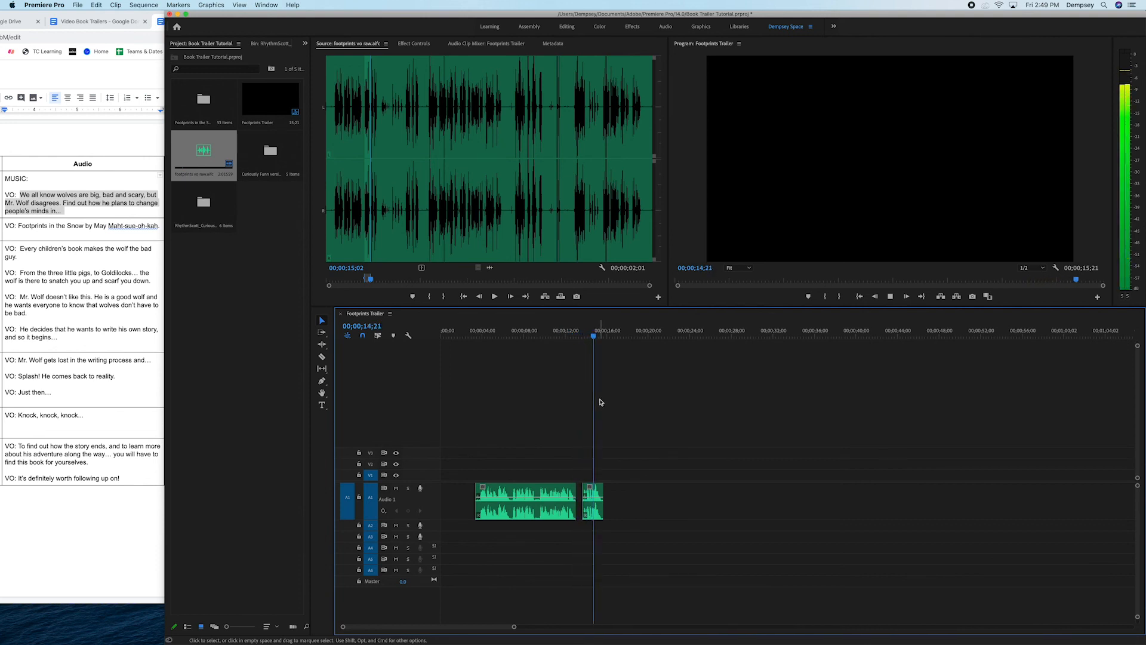
{"action": "left_click_drag", "start_coordinate": [584, 335], "coordinate": [580, 342]}
{"action": "left_click_drag", "start_coordinate": [591, 488], "coordinate": [588, 489]}
{"action": "left_click", "coordinate": [562, 337]}
{"action": "key", "text": "space"}
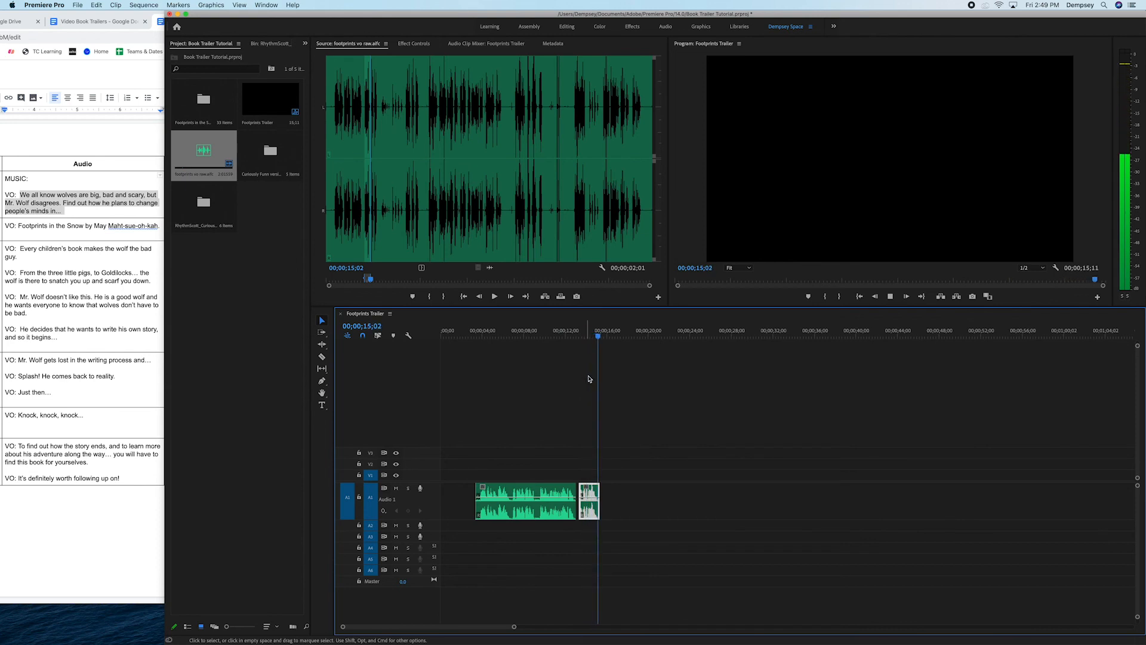
- Switch to the Google Docs script and highlight the author credit in the "Footprints in the Snow" narration line
{"action": "left_click", "coordinate": [622, 415]}
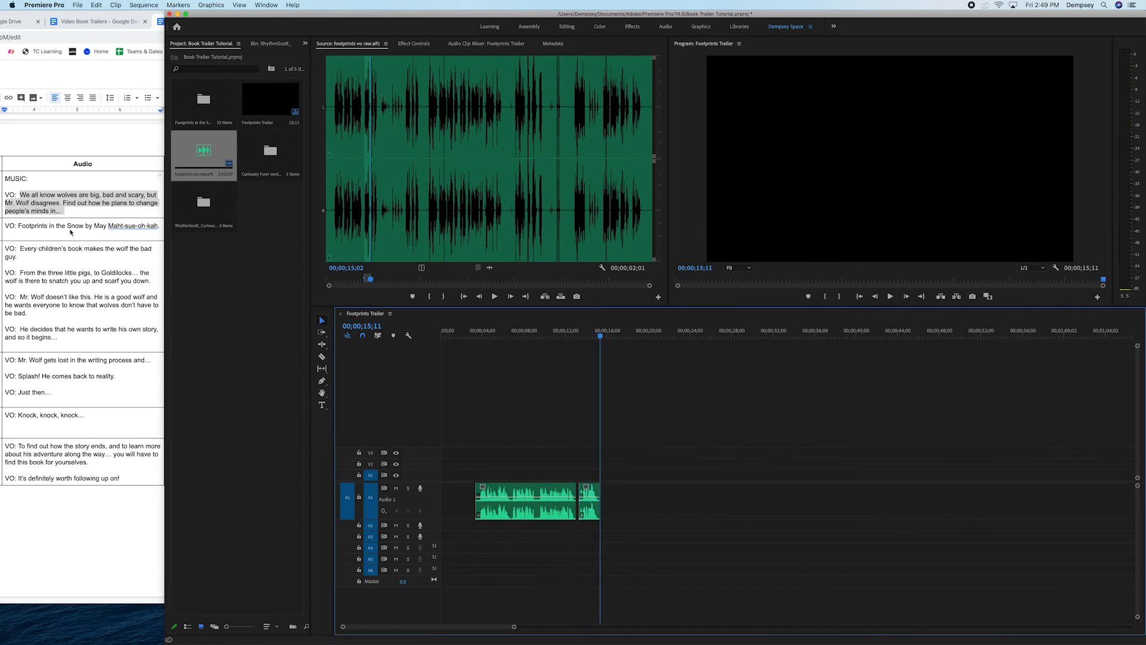
{"action": "left_click", "coordinate": [91, 230]}
{"action": "left_click_drag", "start_coordinate": [86, 227], "coordinate": [143, 230]}
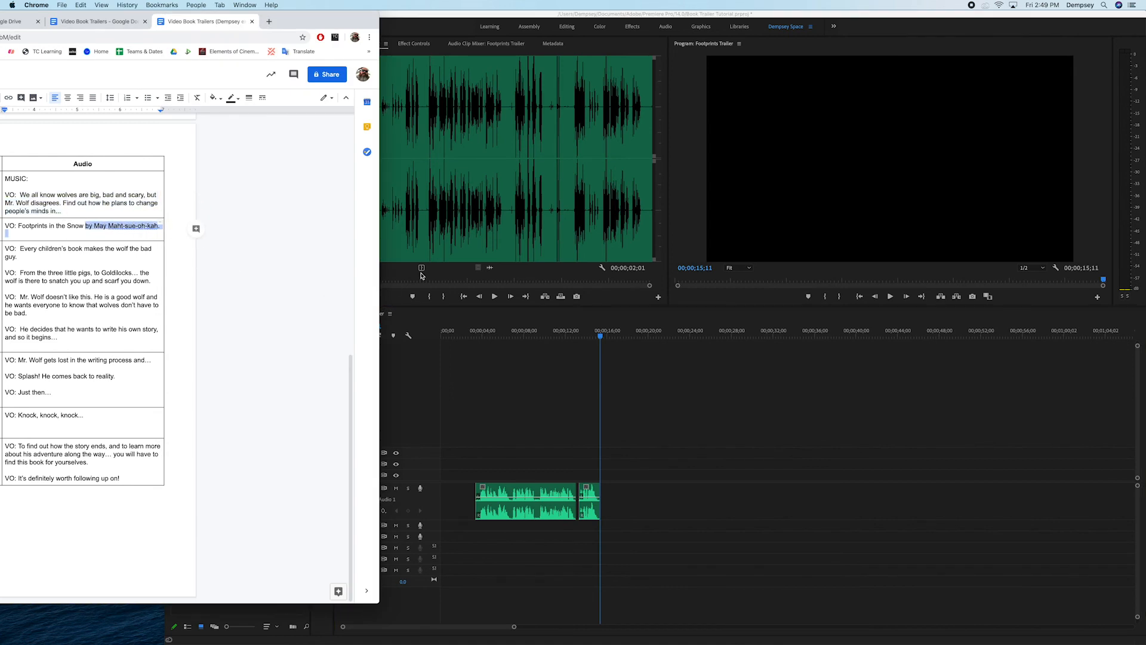
- Play on through the voice-over source and mark the full title-and-author line with In point 00;00;26;19 and Out point 00;00;31;25
{"action": "left_click", "coordinate": [535, 275]}
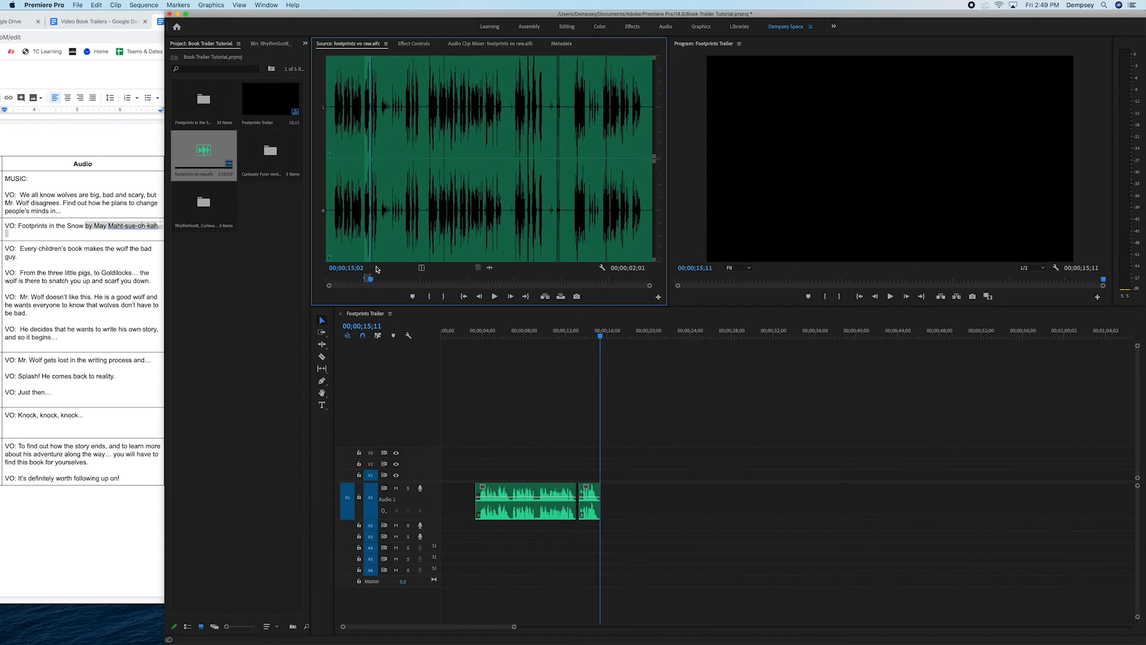
{"action": "key", "text": "space"}
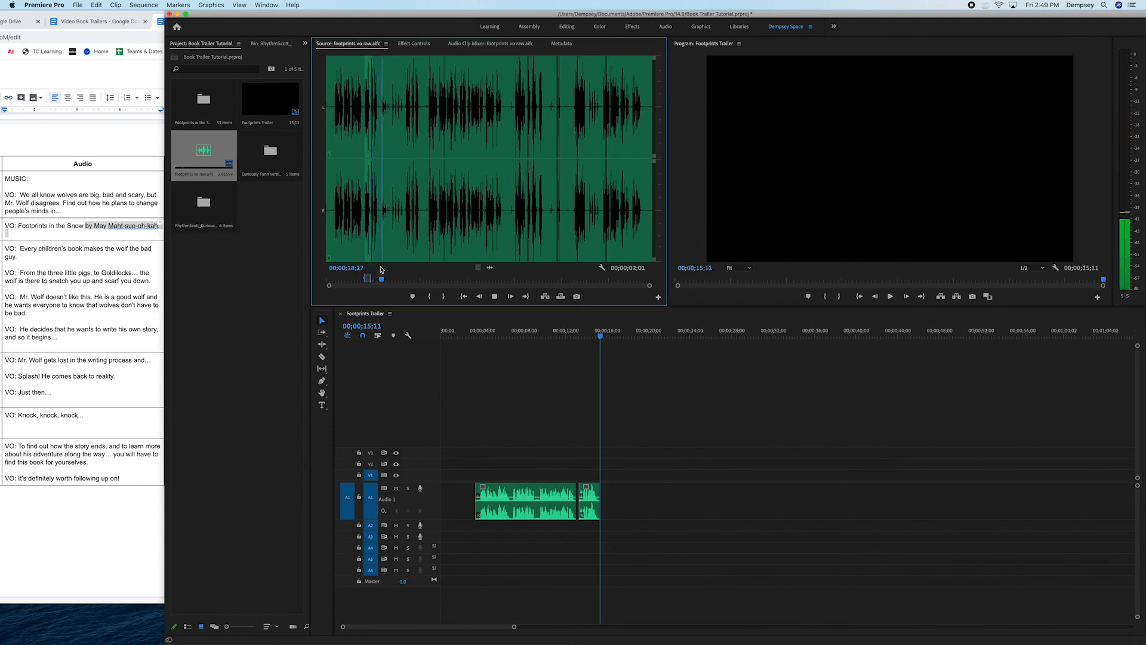
{"action": "key", "text": "space"}
{"action": "key", "text": "space"}
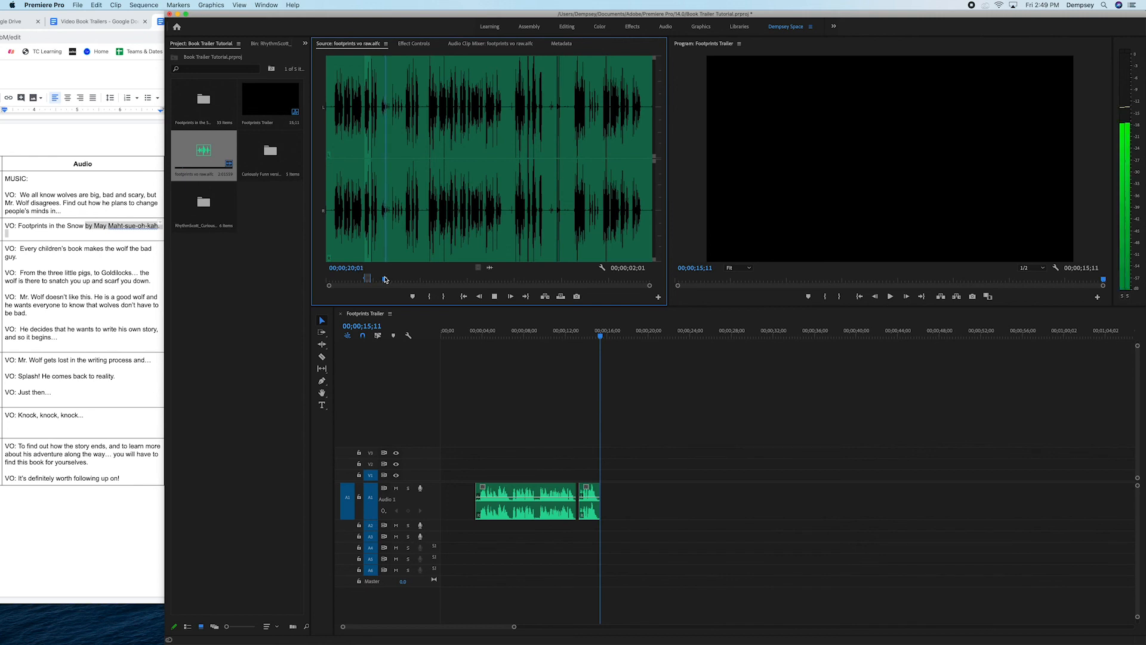
{"action": "key", "text": "space"}
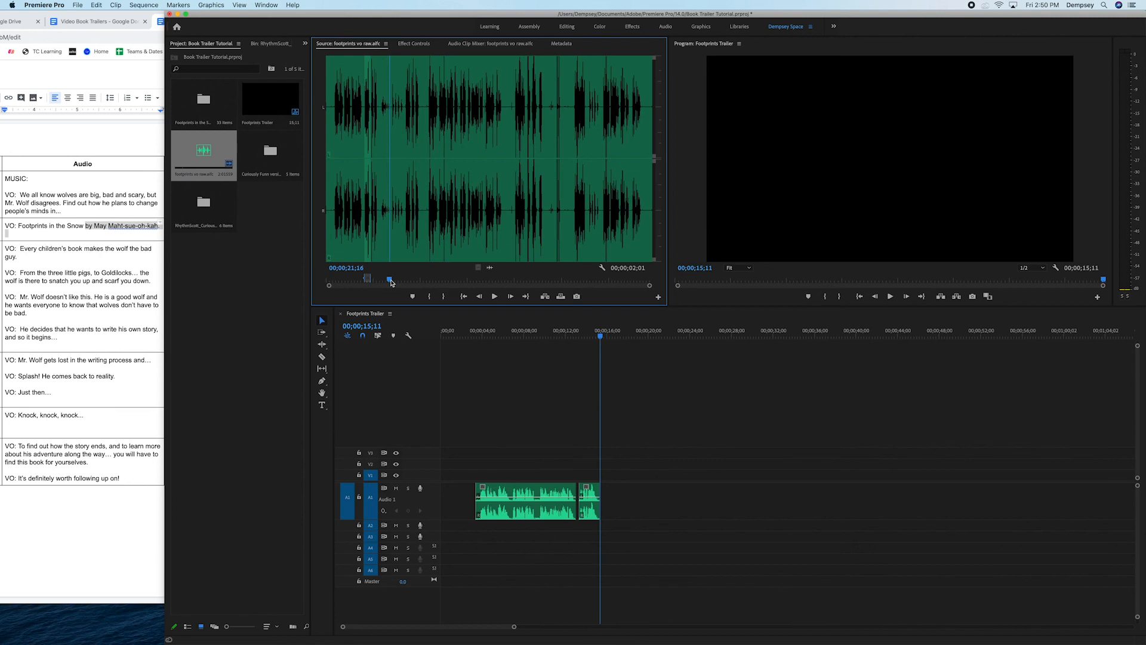
{"action": "key", "text": "space"}
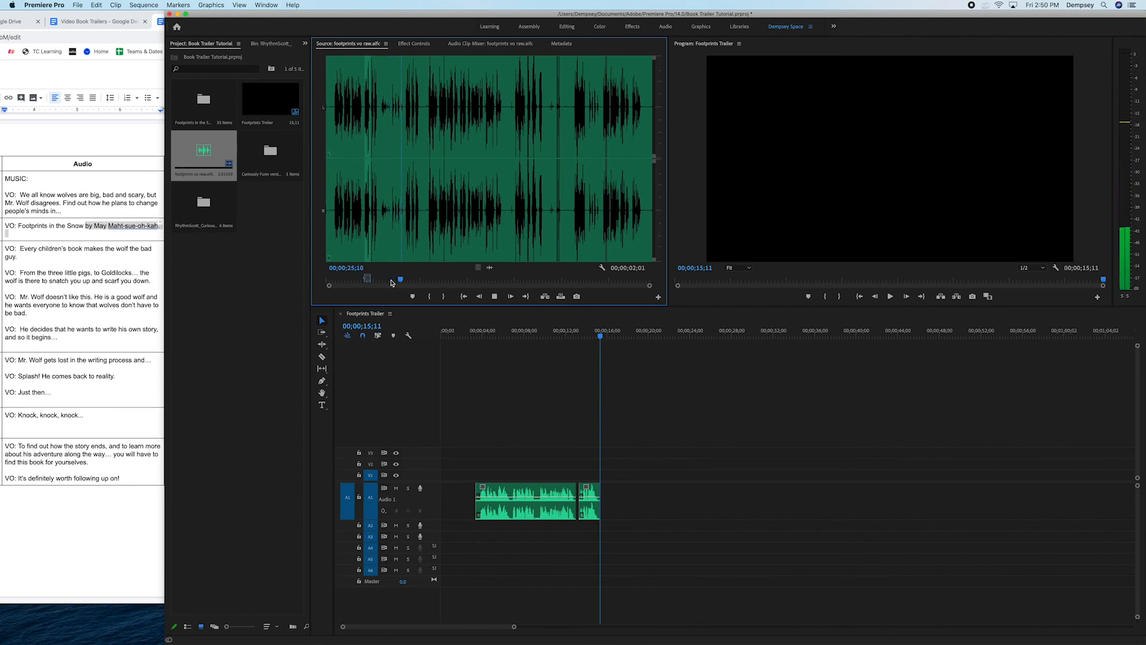
{"action": "key", "text": "space"}
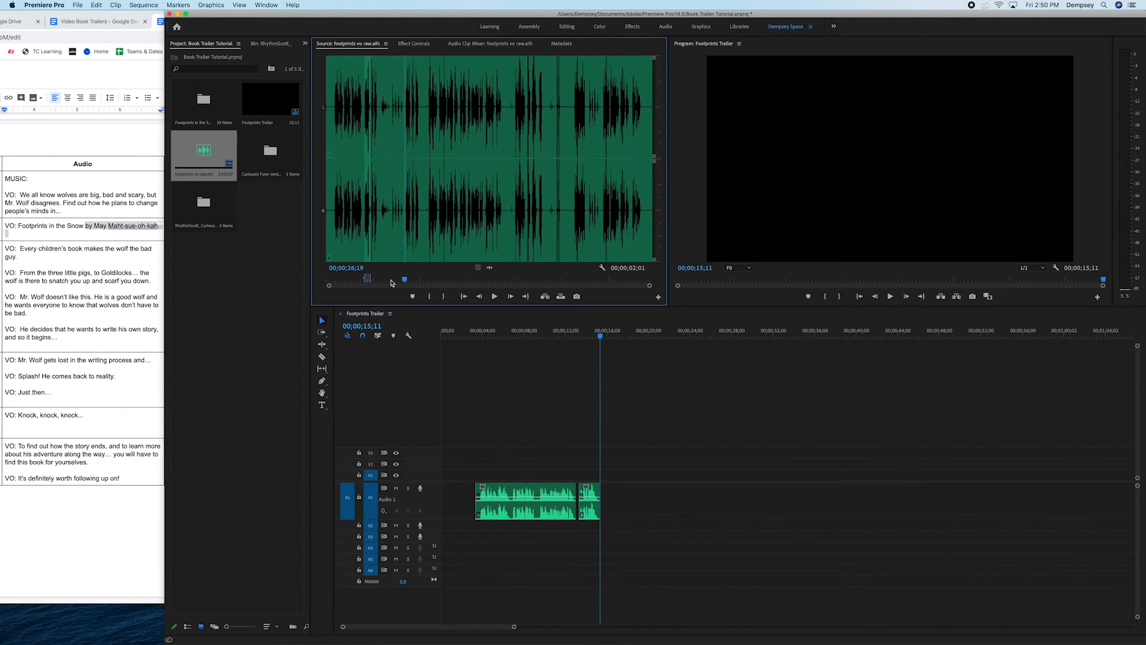
{"action": "key", "text": "i"}
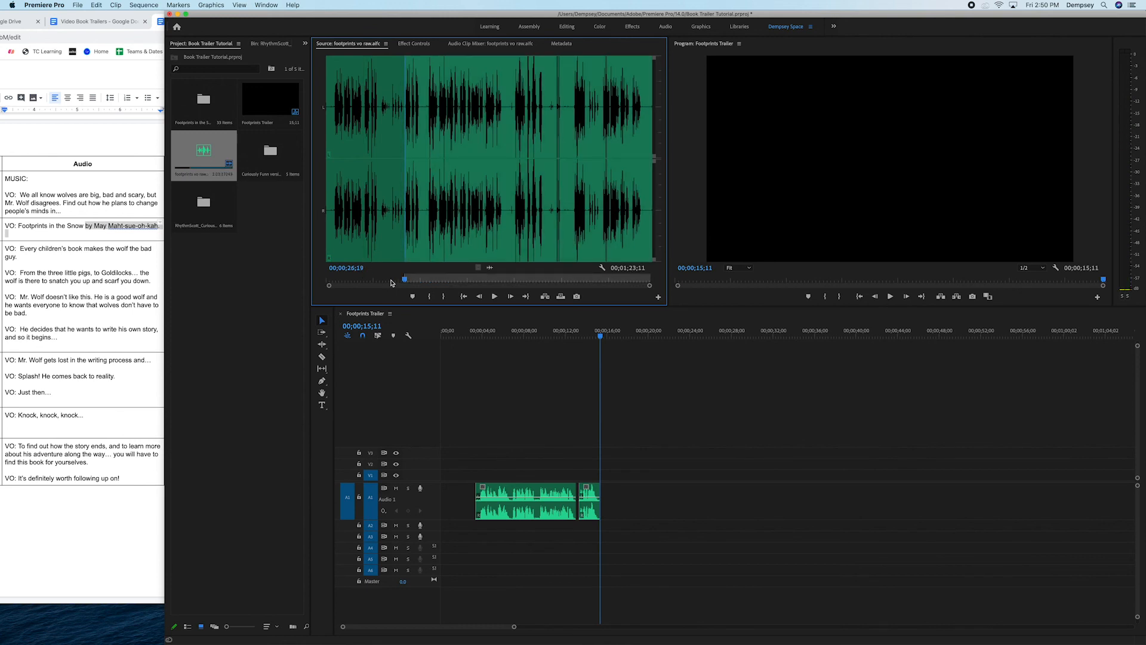
{"action": "key", "text": "space"}
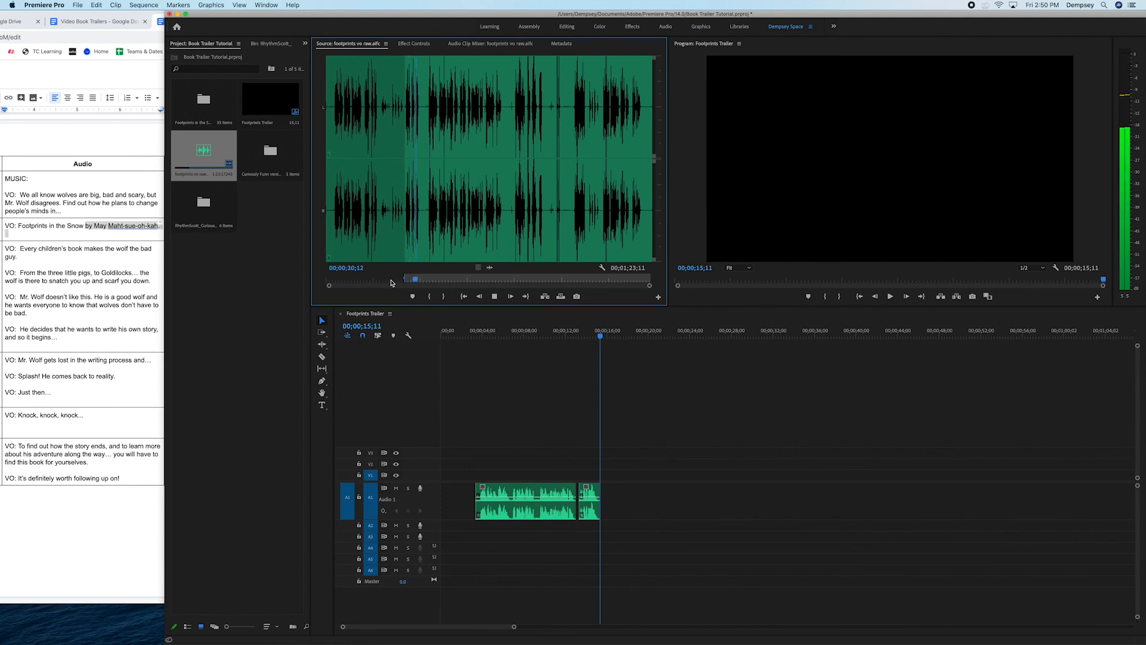
{"action": "key", "text": "space"}
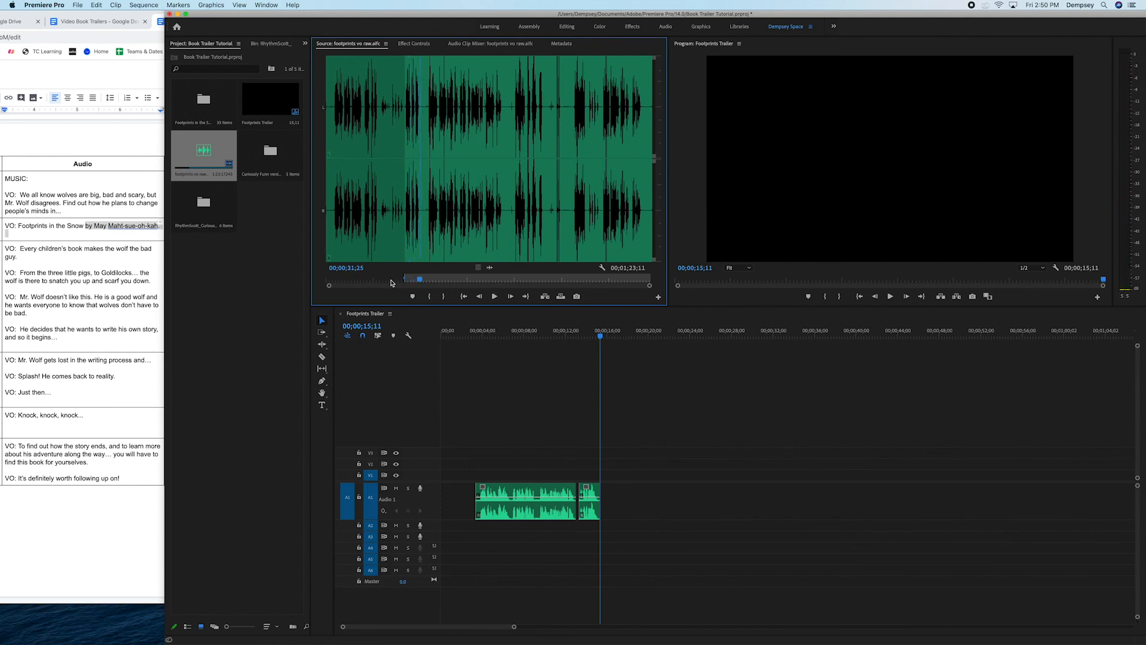
{"action": "key", "text": "o"}
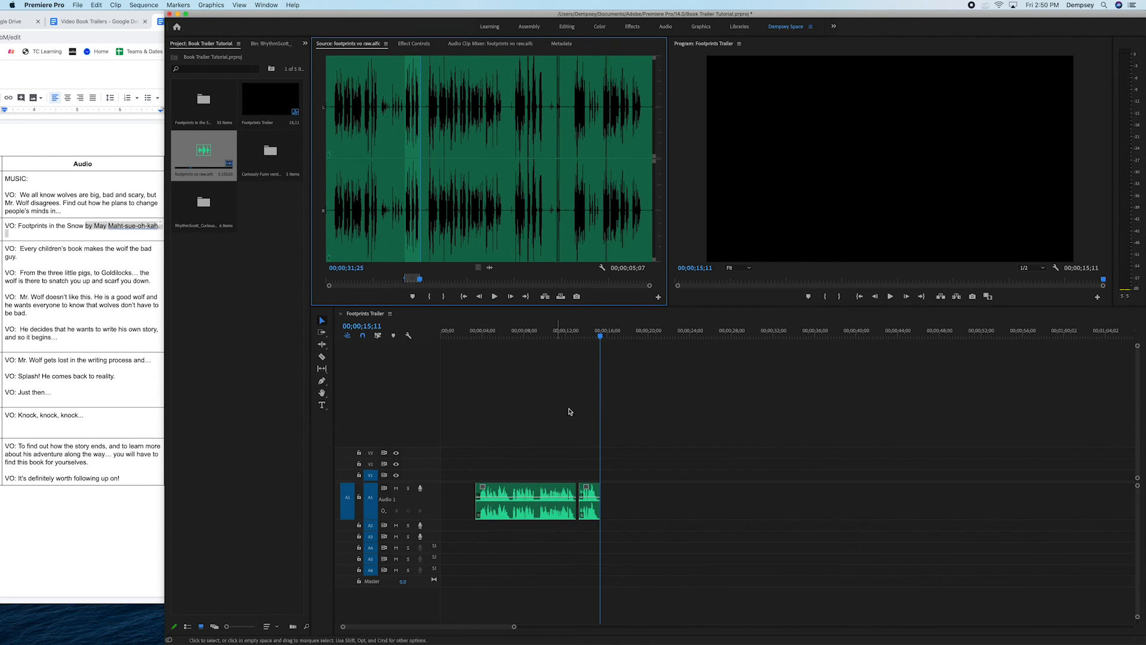
- Overwrite the second voice-over clip on A1 with the newly marked line, starting at 00;00;13;10
{"action": "left_click", "coordinate": [586, 500]}
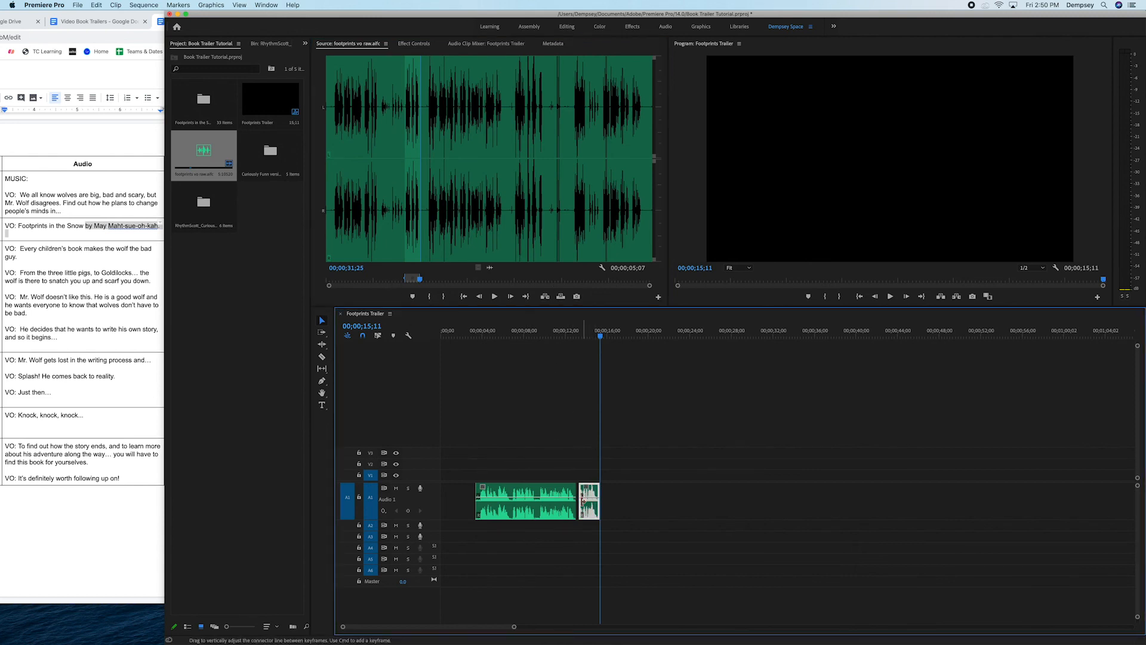
{"action": "left_click_drag", "start_coordinate": [490, 270], "coordinate": [585, 500]}
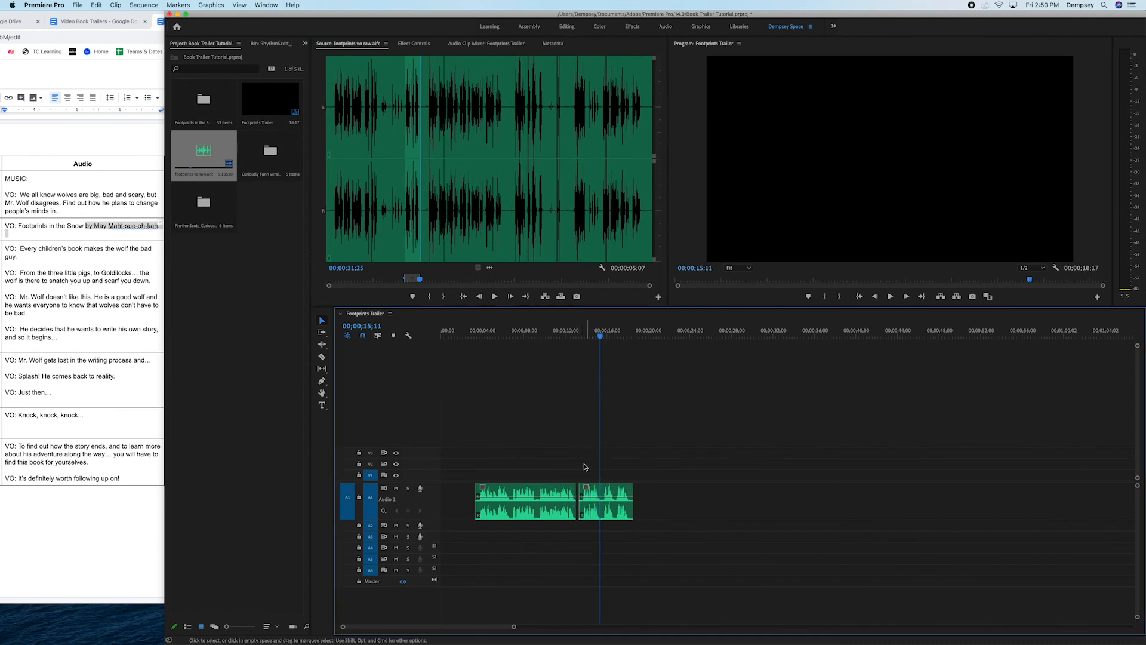
{"action": "key", "text": "Up"}
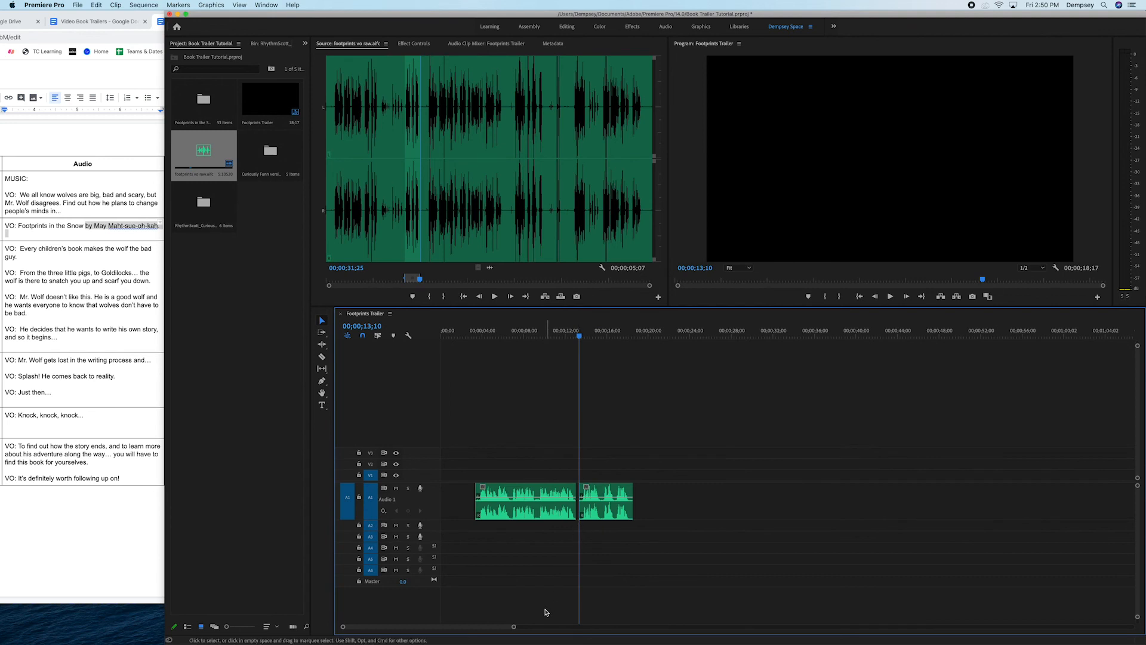
- Ripple delete the short gap between the first and second voice-over clips on A1
{"action": "left_click_drag", "start_coordinate": [516, 625], "coordinate": [455, 626]}
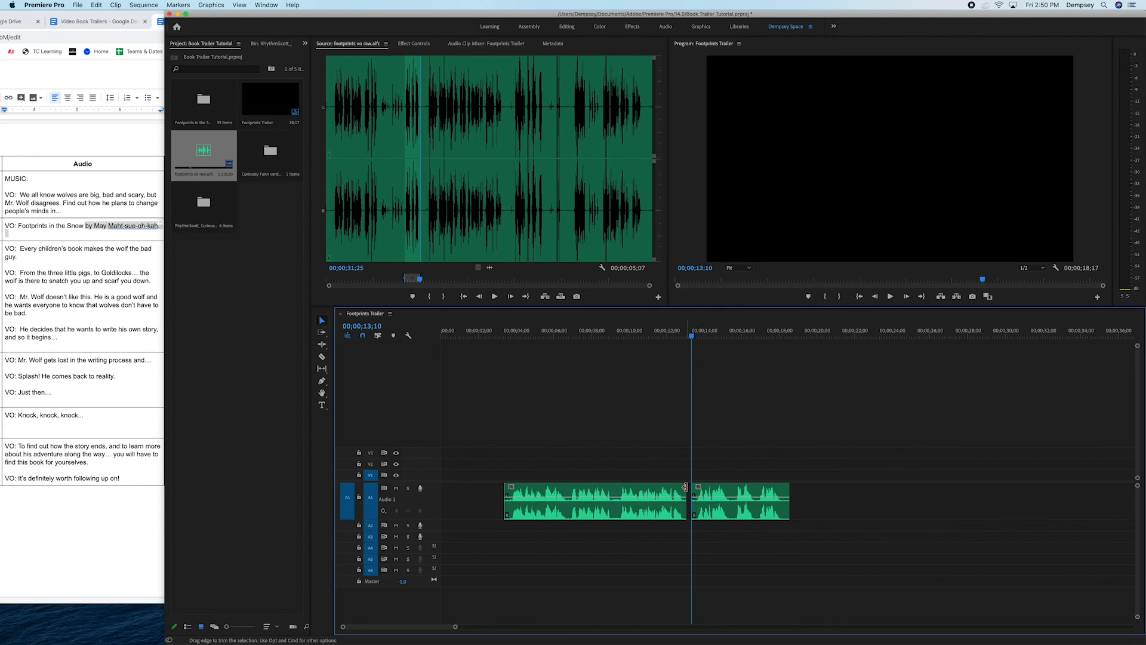
{"action": "left_click", "coordinate": [689, 492]}
{"action": "key", "text": "a"}
{"action": "key", "text": "v"}
{"action": "left_click", "coordinate": [689, 491]}
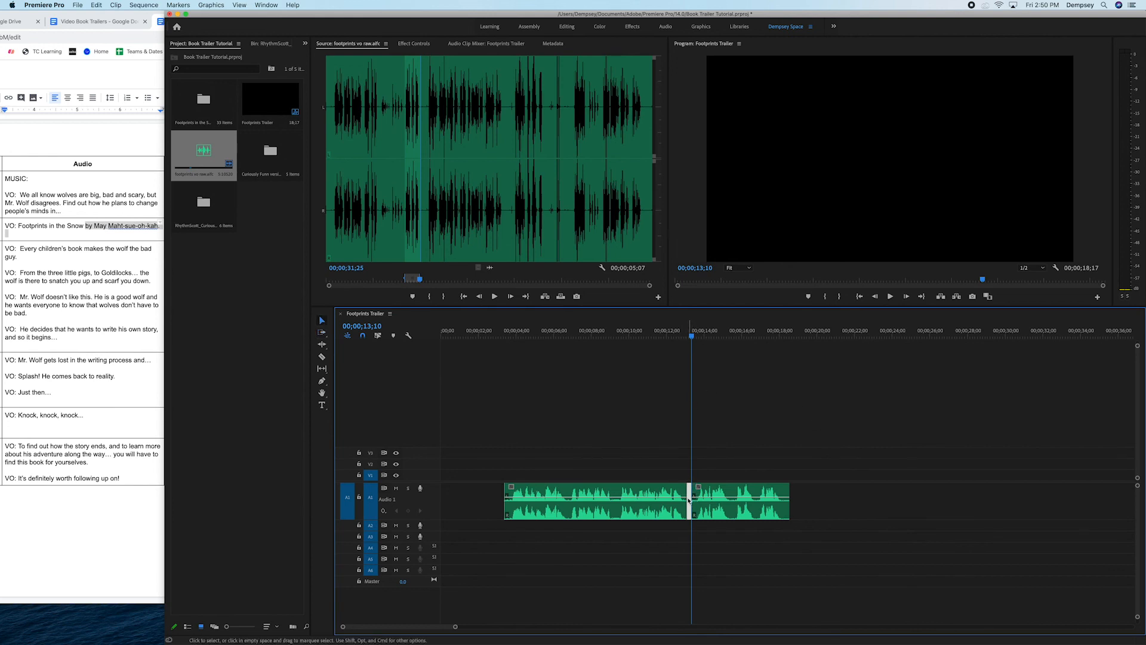
{"action": "key", "text": "Delete"}
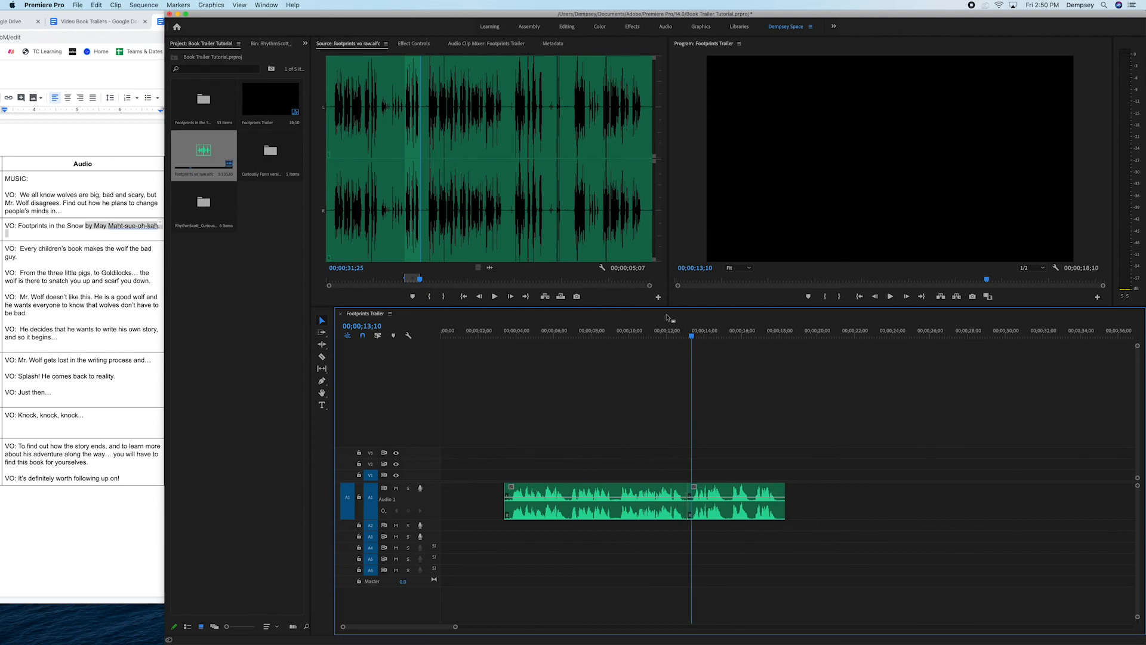
- Play the sequence from 00;00;09;09 across the joined voice-over clips to check the pacing
{"action": "left_click", "coordinate": [617, 335]}
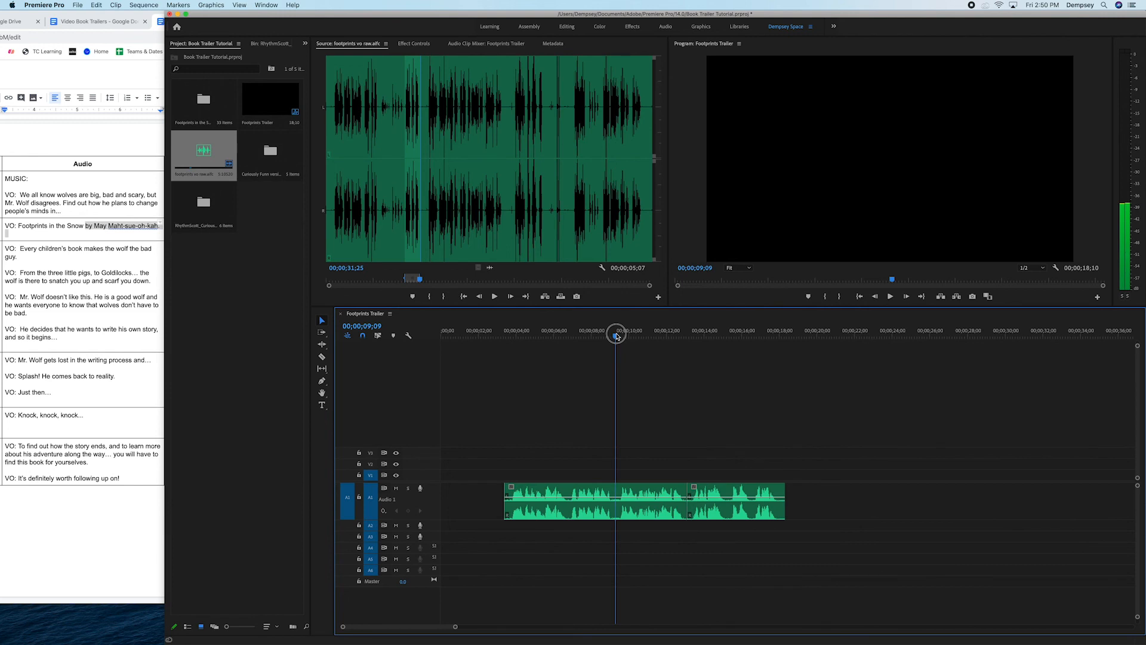
{"action": "key", "text": "space"}
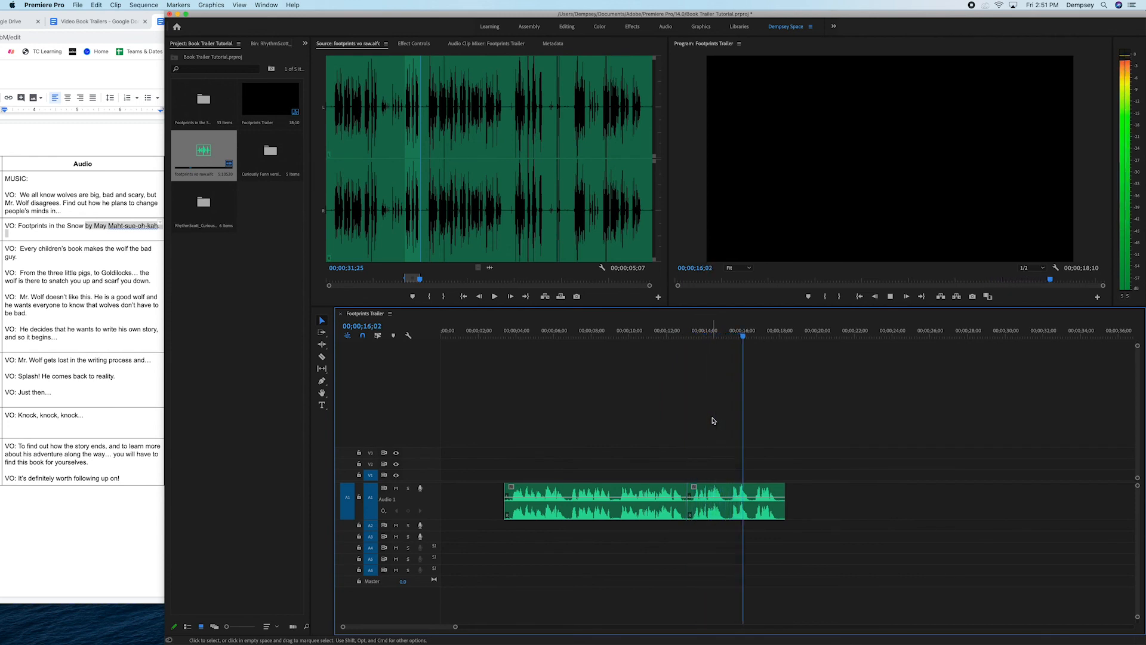
{"action": "key", "text": "space"}
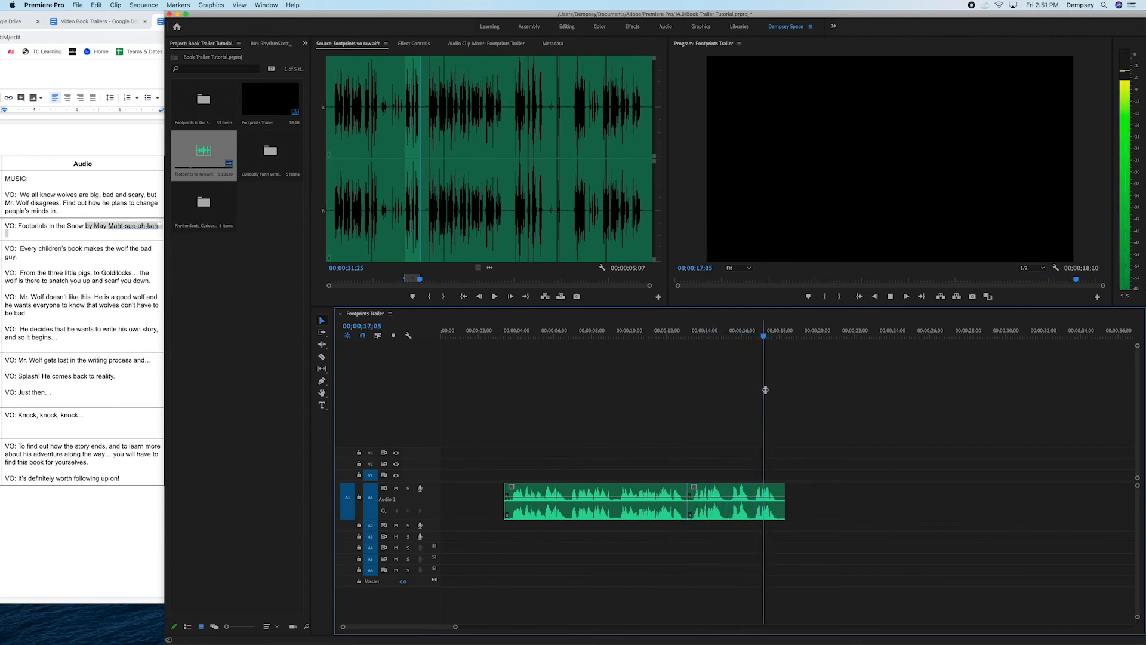
- Cut the second voice-over clip on A1 at 00;00;16;11 and 00;00;16;17 to isolate the pause before its final words
{"action": "left_click", "coordinate": [754, 335]}
{"action": "left_click_drag", "start_coordinate": [754, 335], "coordinate": [750, 338]}
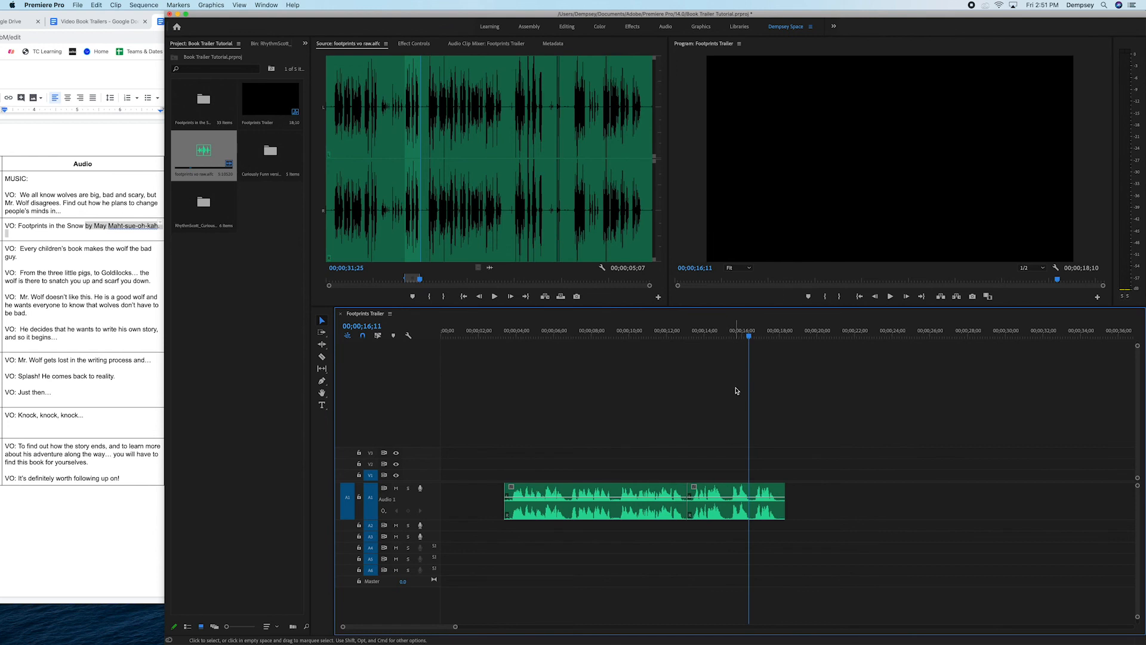
{"action": "key", "text": "c"}
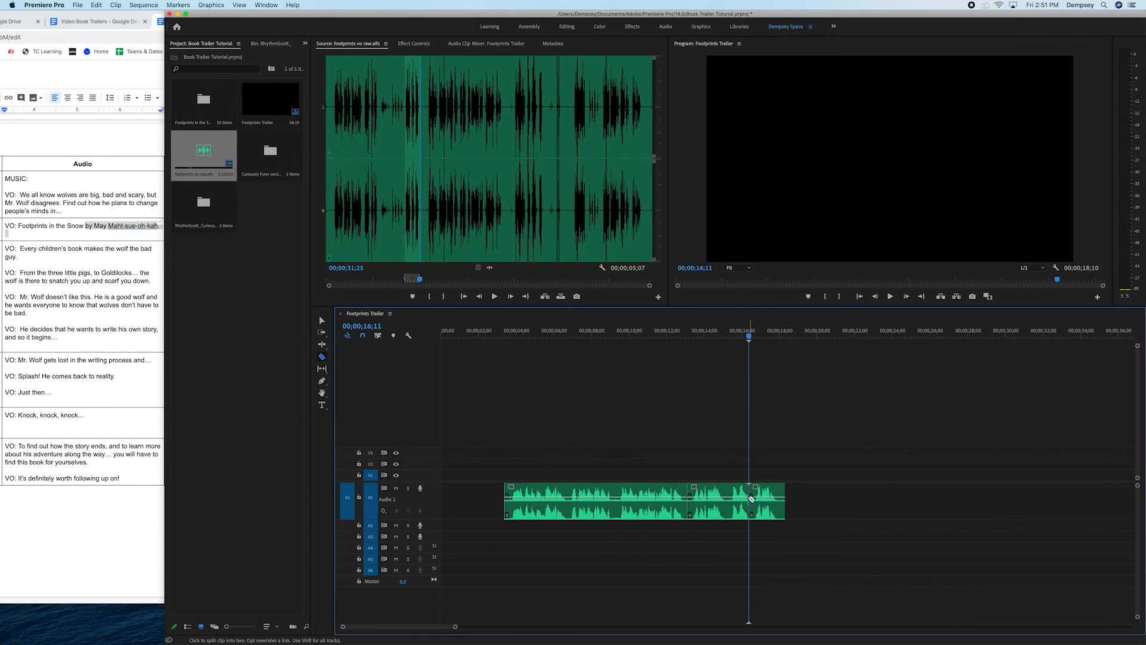
{"action": "key", "text": "space"}
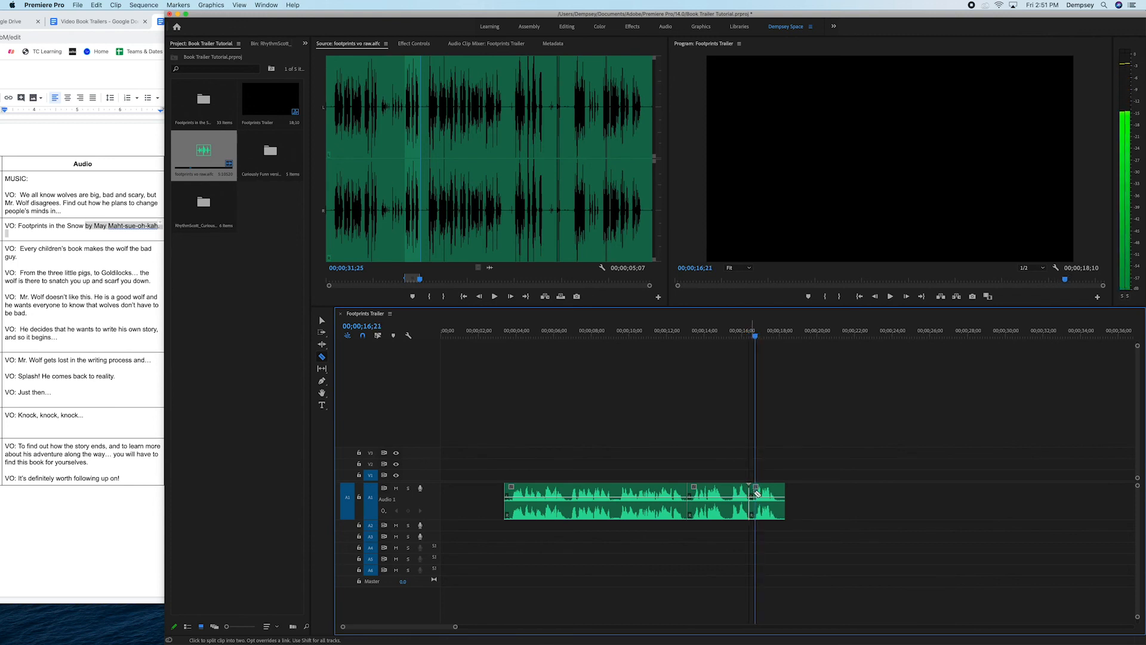
{"action": "key", "text": "space"}
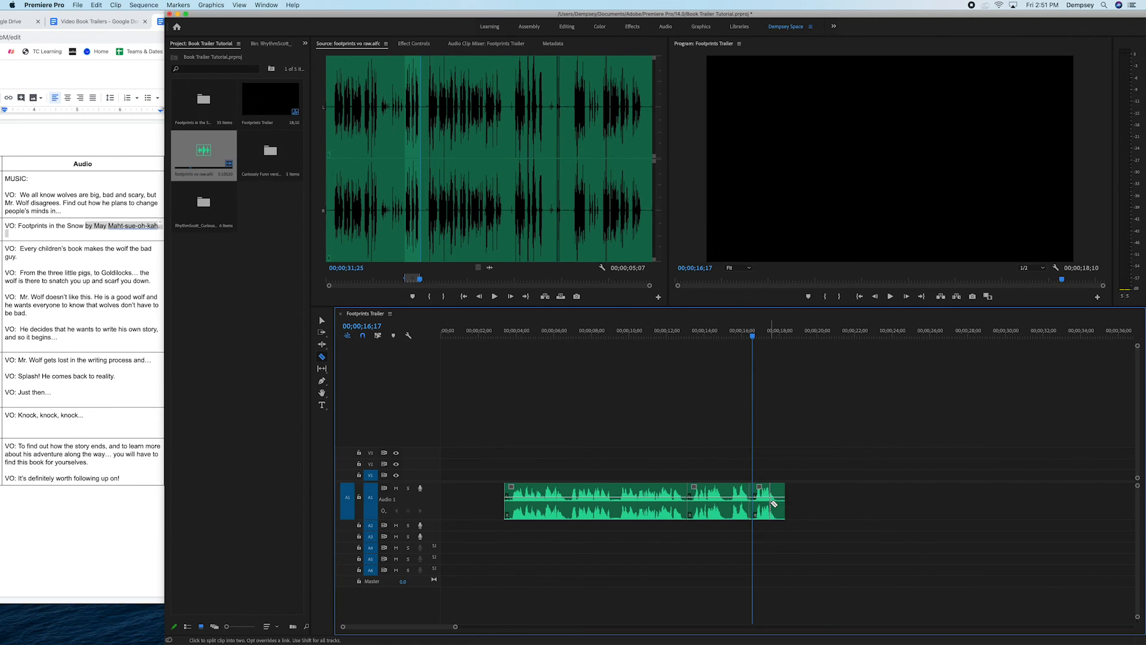
- Ripple delete the six-frame piece between the two cuts on A1, and replay the tightened line through its end
{"action": "key", "text": "v"}
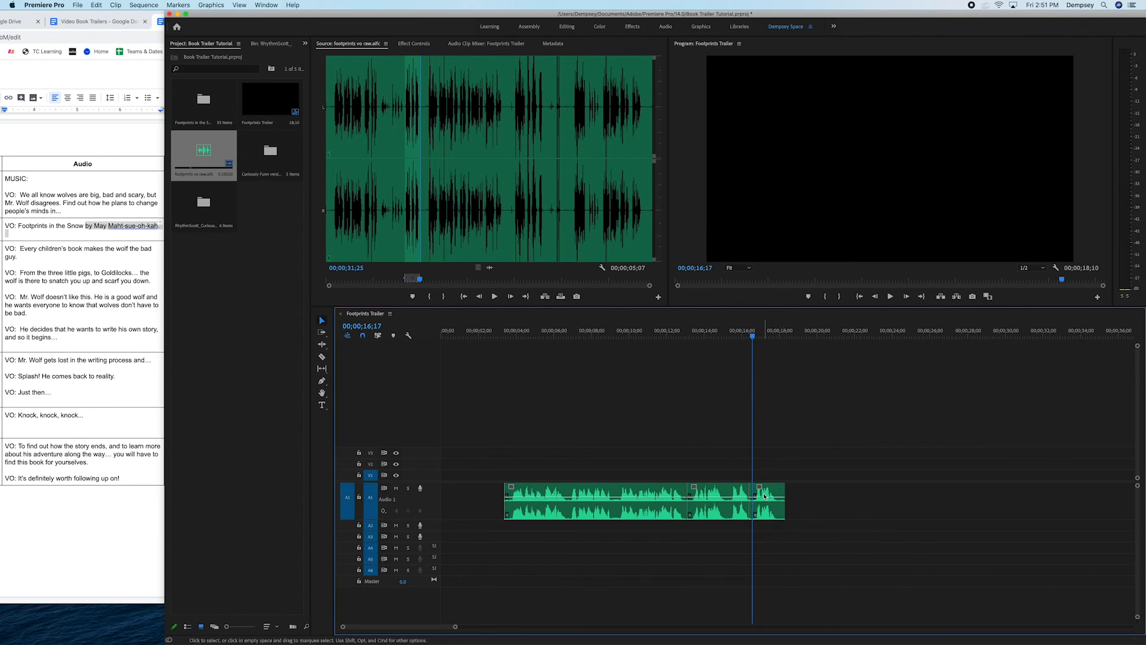
{"action": "left_click", "coordinate": [768, 491]}
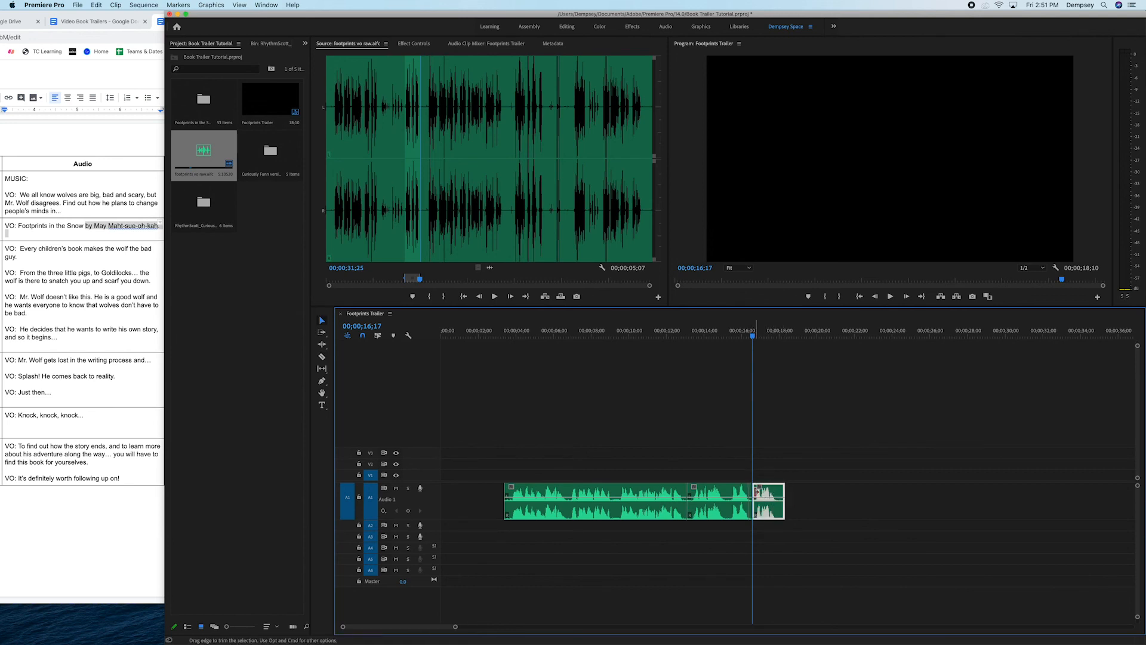
{"action": "left_click", "coordinate": [751, 491]}
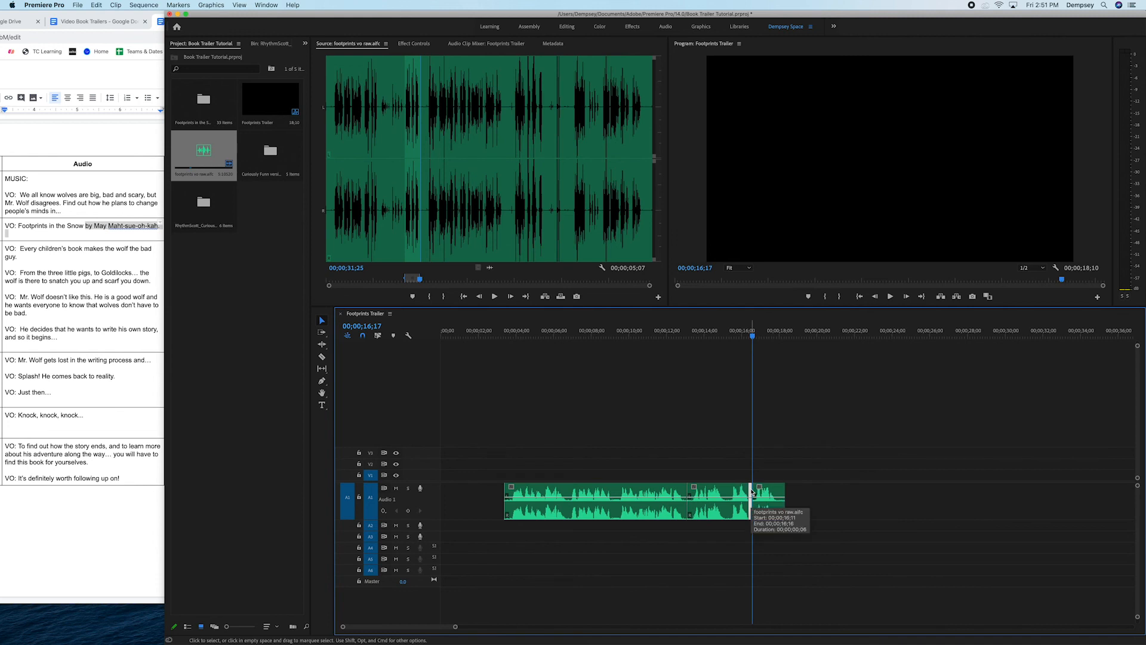
{"action": "key", "text": "Delete"}
{"action": "left_click", "coordinate": [751, 490]}
{"action": "key", "text": "Delete"}
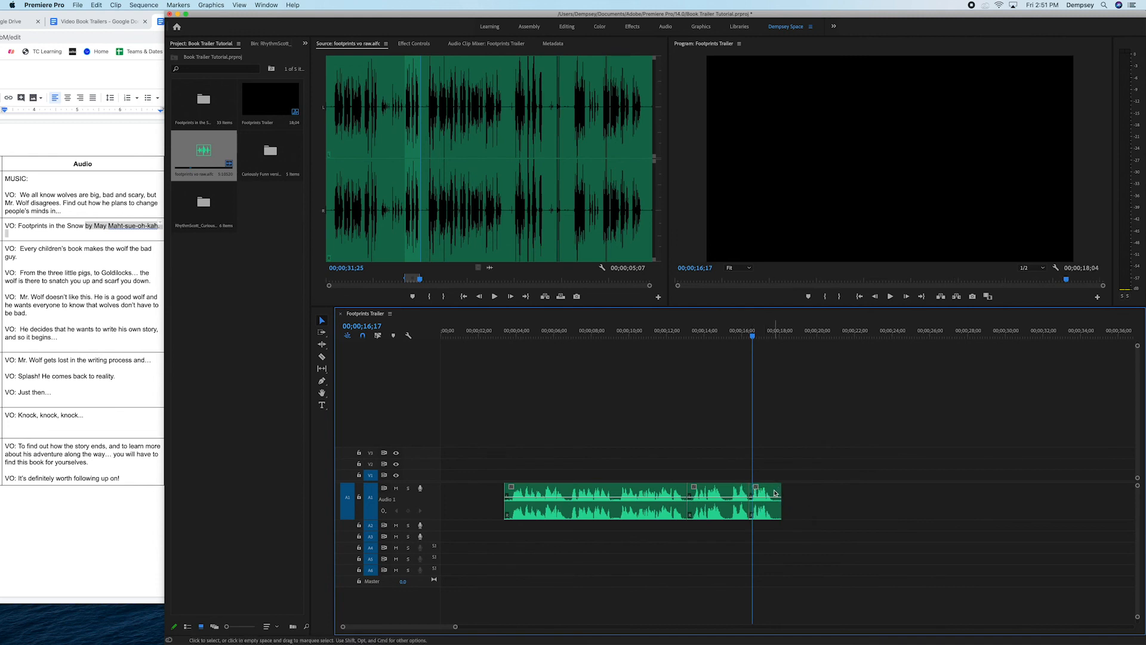
{"action": "left_click_drag", "start_coordinate": [737, 332], "coordinate": [725, 355]}
{"action": "key", "text": "space"}
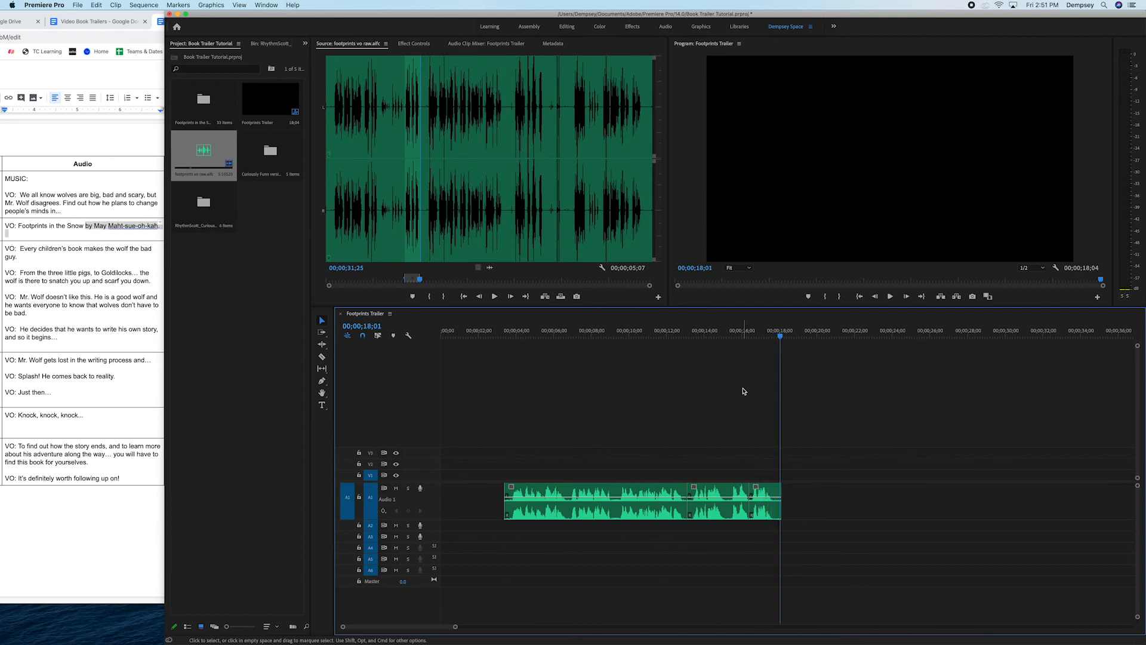
- Review the first two narration entries in the Google Docs script, and move the timeline playhead to 00;00;21;04 for the next line
{"action": "left_click", "coordinate": [64, 216]}
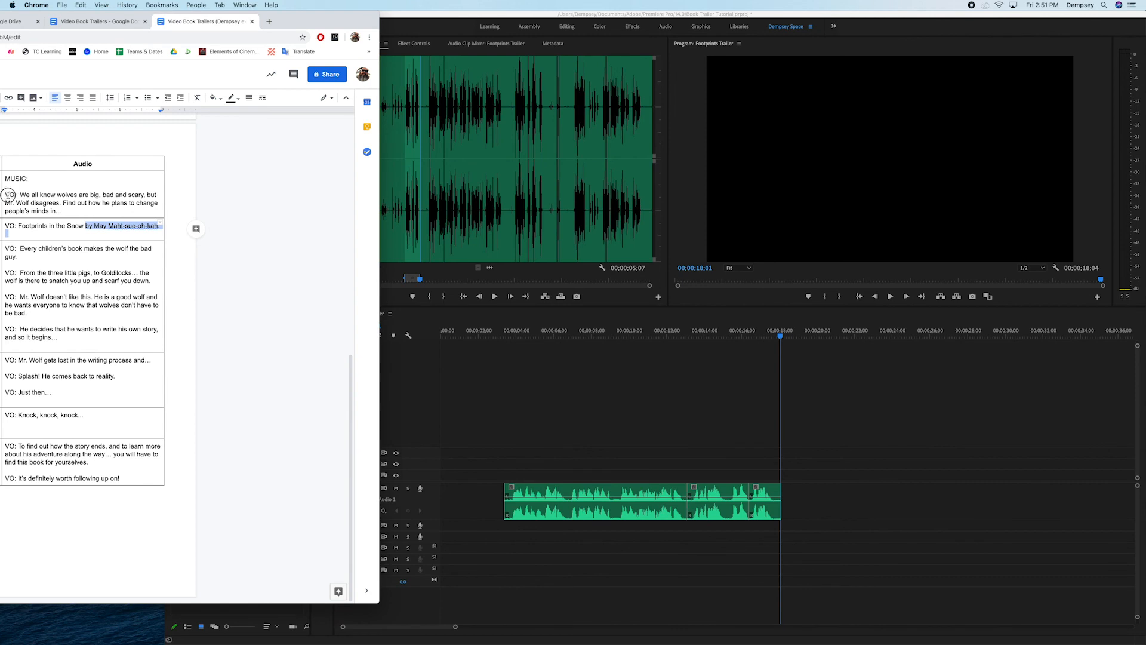
{"action": "left_click_drag", "start_coordinate": [8, 194], "coordinate": [132, 232]}
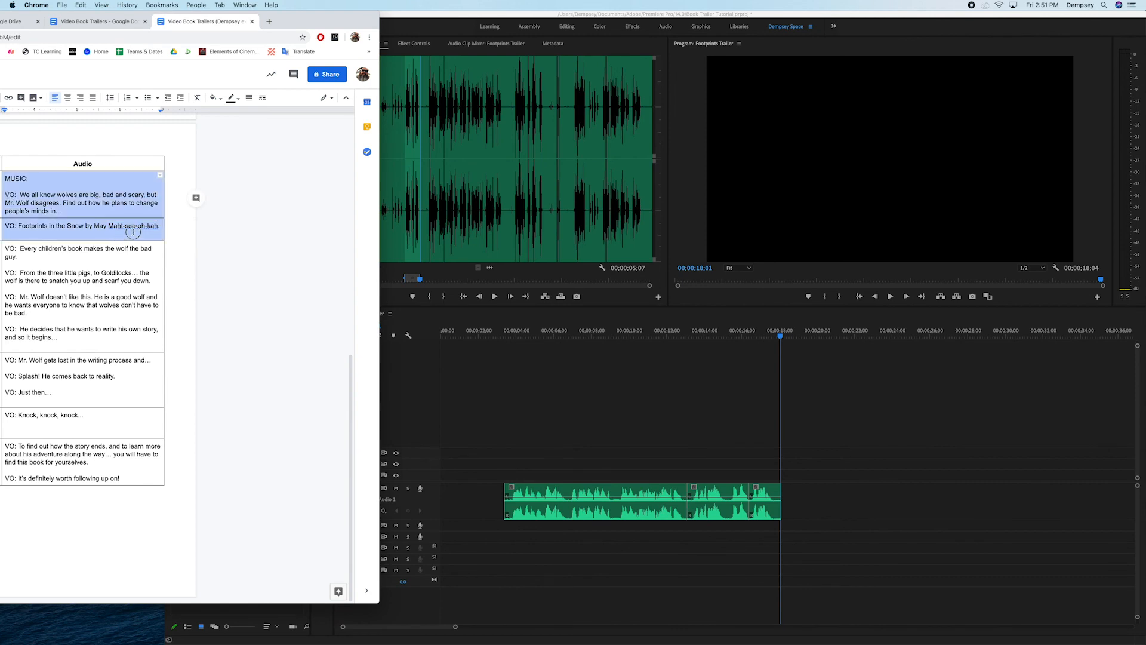
{"action": "left_click", "coordinate": [40, 256]}
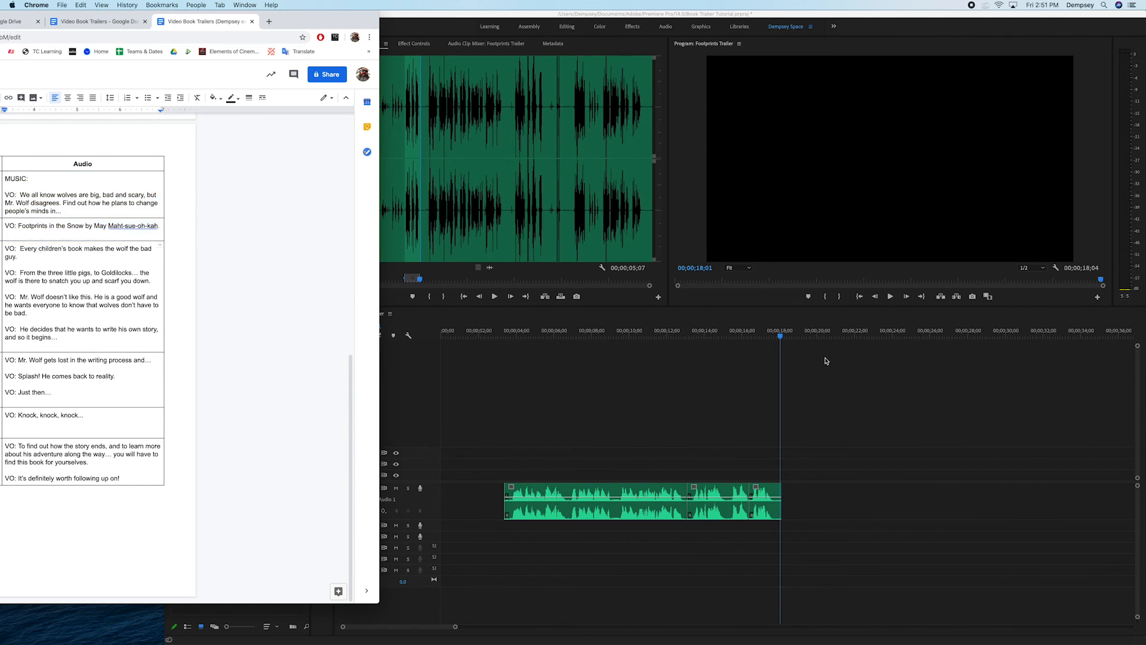
{"action": "left_click", "coordinate": [780, 338]}
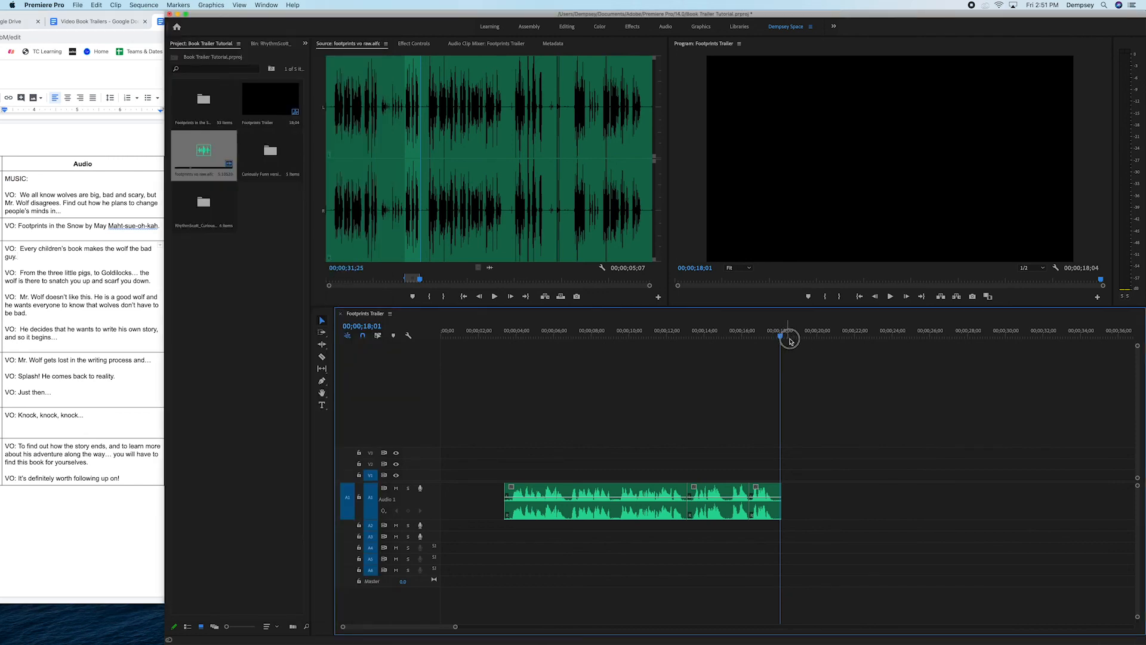
{"action": "left_click_drag", "start_coordinate": [783, 338], "coordinate": [843, 351]}
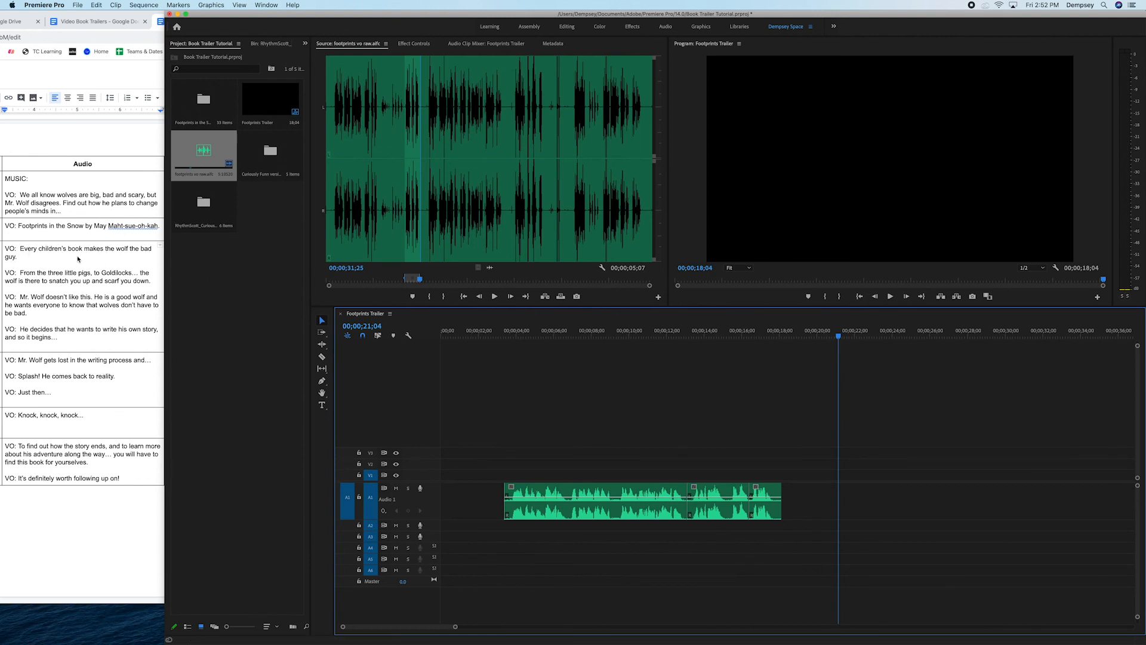
- Play the raw voice-over source and mark the "Every children's book" line from 00;00;34;11 to 00;00;37;22
{"action": "left_click", "coordinate": [436, 273]}
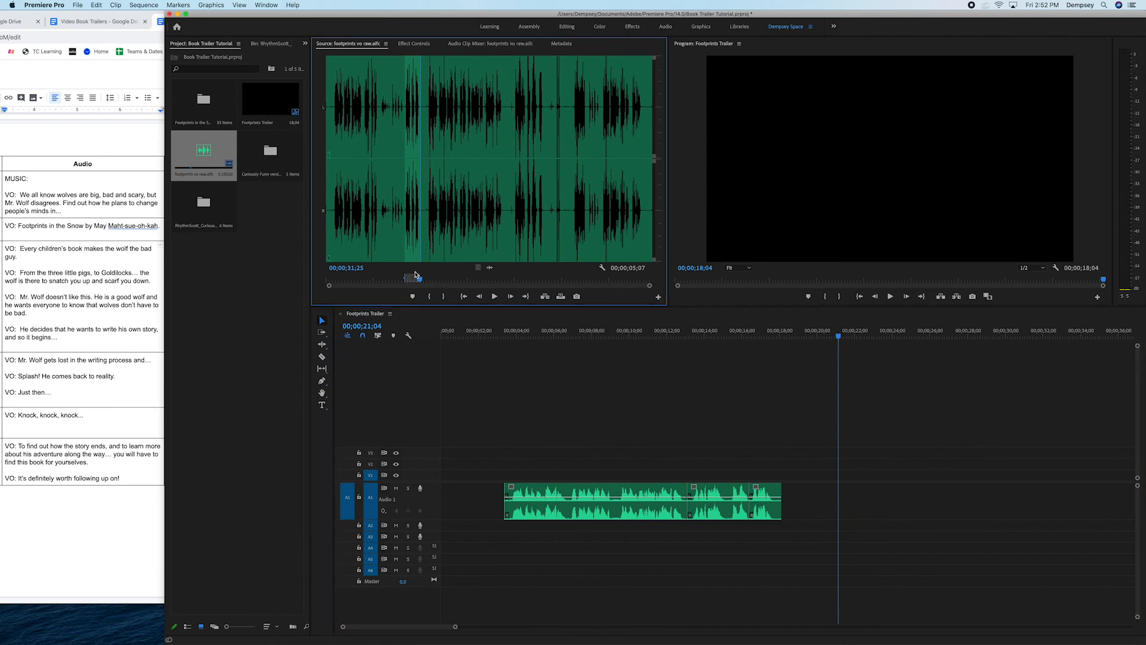
{"action": "left_click", "coordinate": [434, 270]}
{"action": "key", "text": "space"}
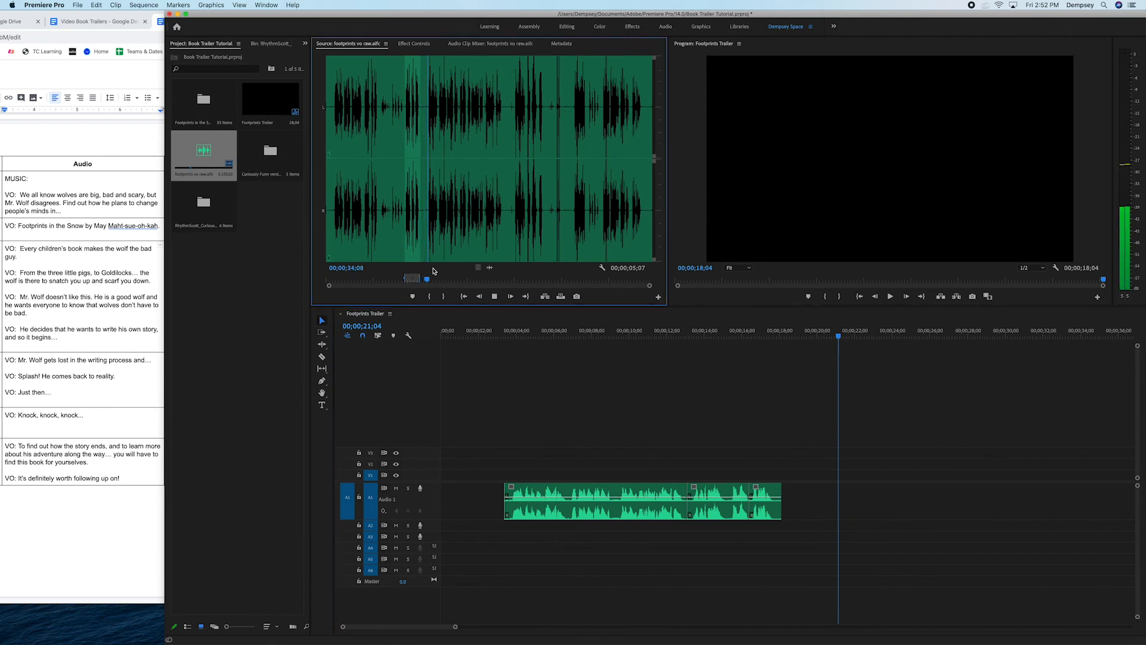
{"action": "key", "text": "space"}
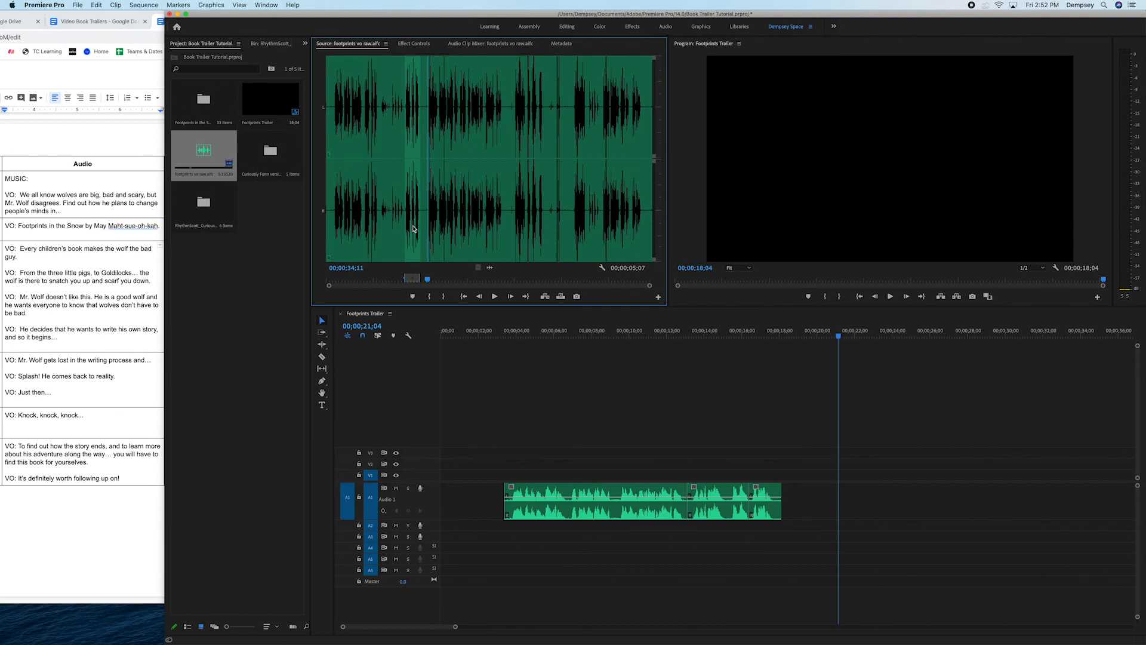
{"action": "key", "text": "i"}
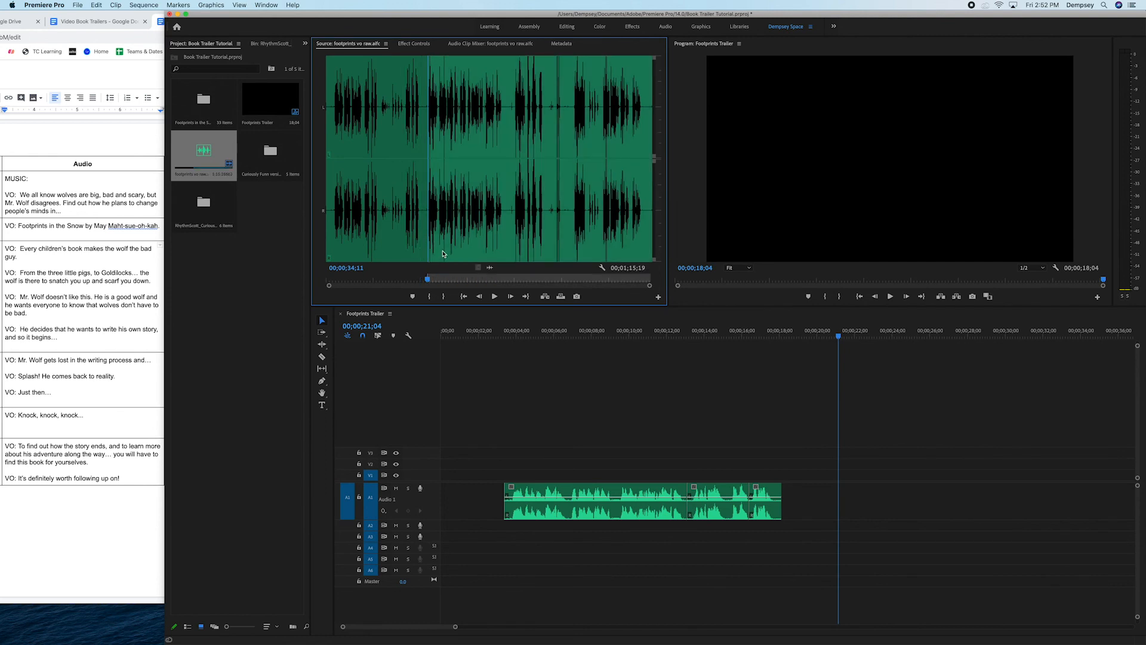
{"action": "key", "text": "space"}
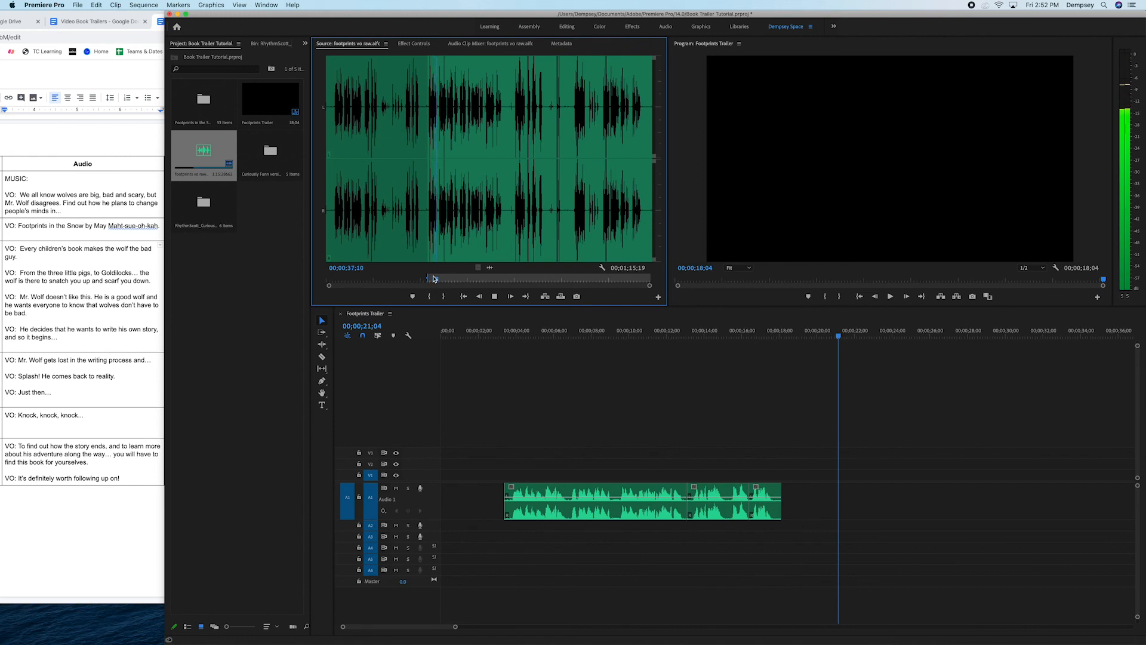
{"action": "key", "text": "space"}
{"action": "key", "text": "o"}
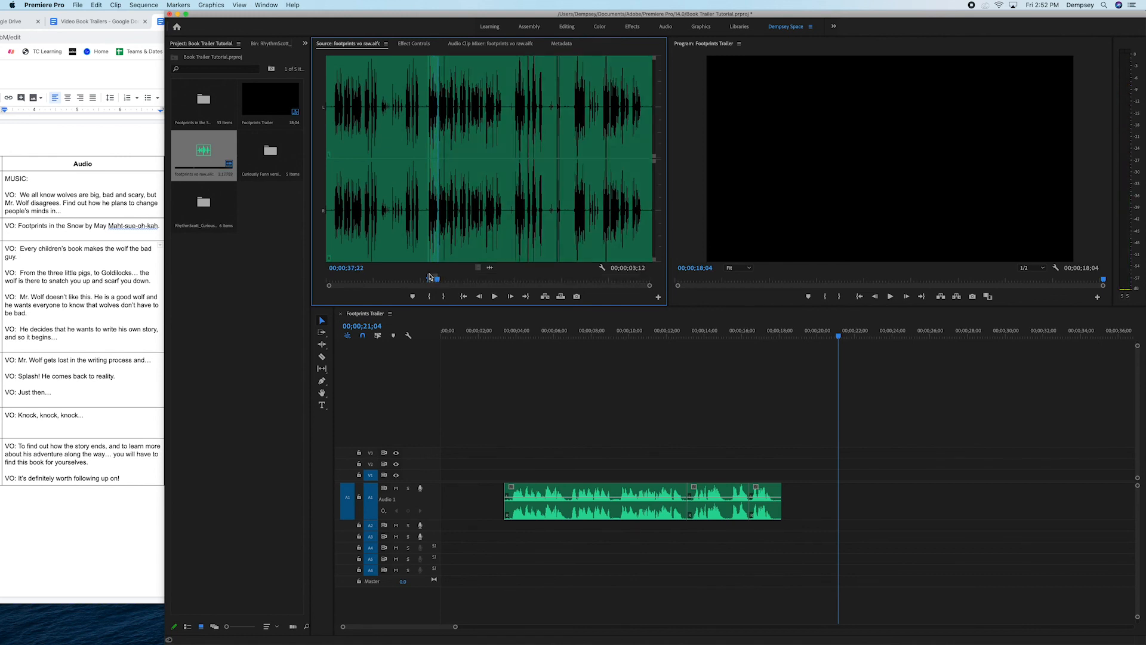
- Place the marked line's audio on A1 at 00;00;21;04, play it through, and move the timeline playhead to 00;00;24;19
{"action": "left_click", "coordinate": [495, 274]}
{"action": "left_click_drag", "start_coordinate": [496, 274], "coordinate": [839, 492]}
{"action": "key", "text": "space"}
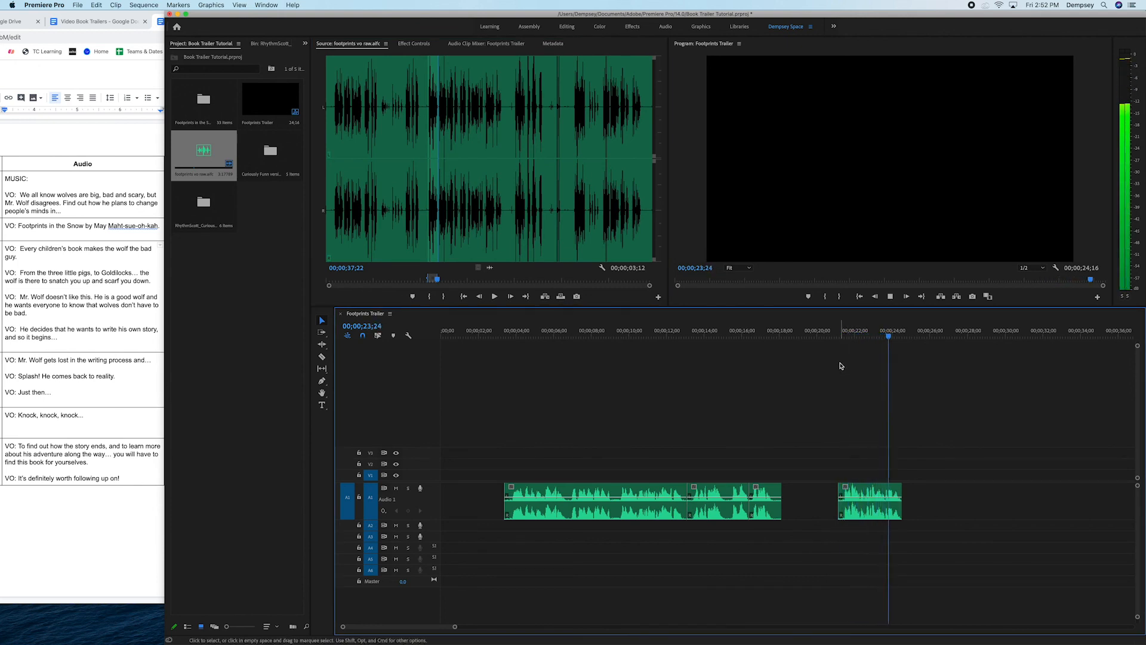
{"action": "left_click", "coordinate": [904, 354]}
{"action": "left_click_drag", "start_coordinate": [906, 355], "coordinate": [905, 354]}
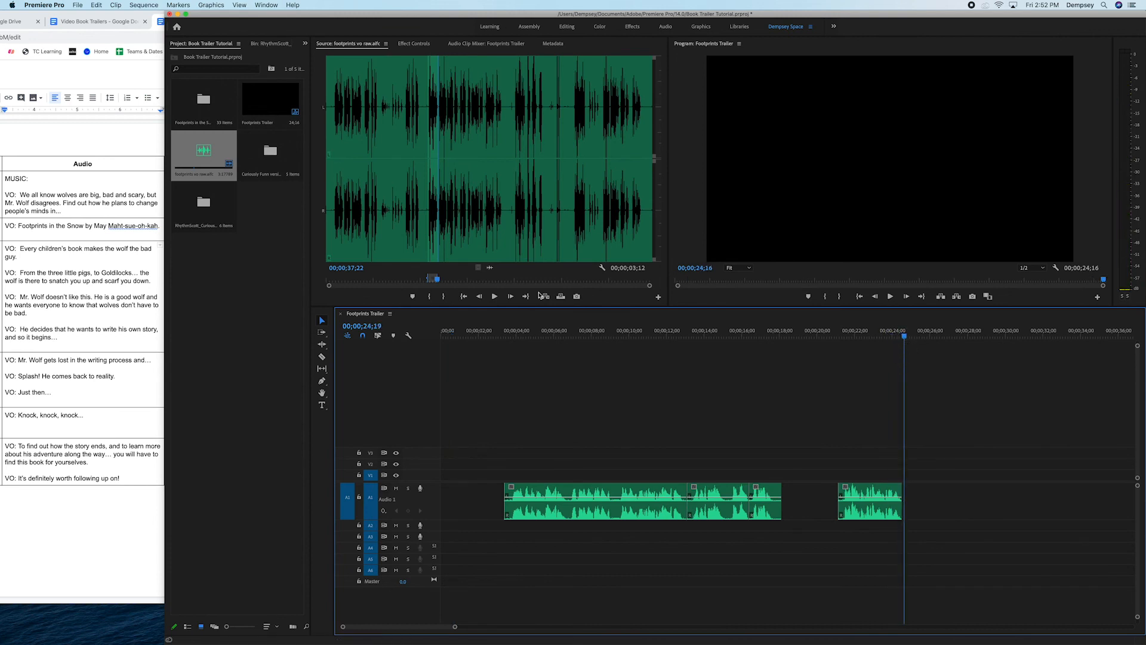
- Mark the "From the three little pigs" line in the raw voice-over source from 00;00;38;00 to 00;00;44;20
{"action": "left_click", "coordinate": [438, 268]}
{"action": "key", "text": "space"}
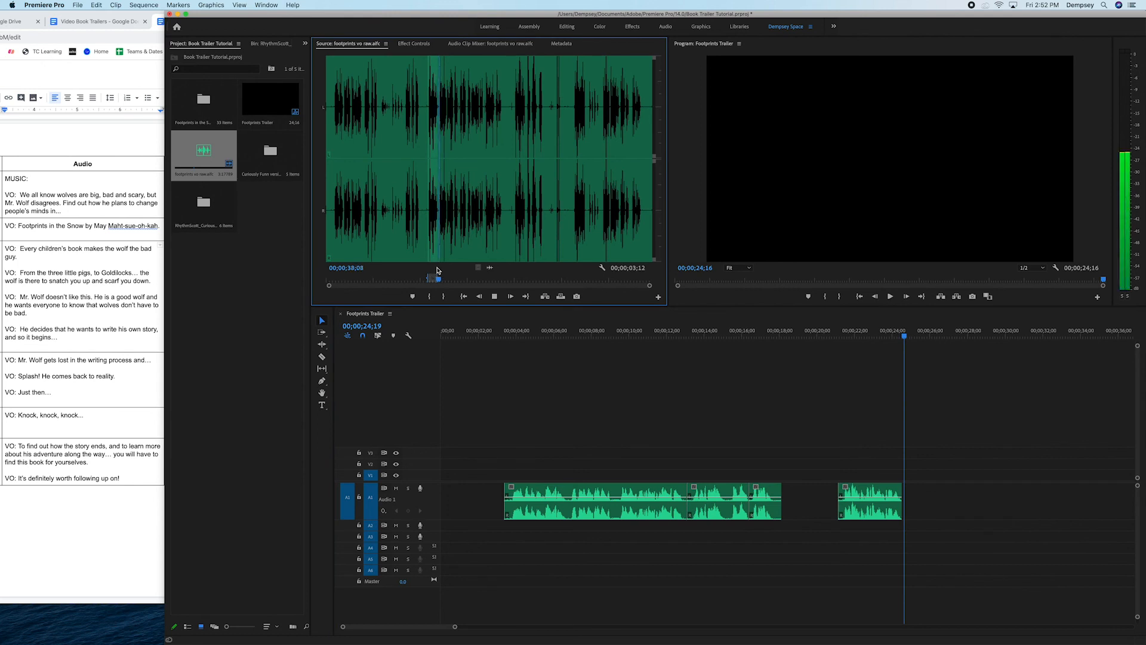
{"action": "key", "text": "space"}
{"action": "left_click_drag", "start_coordinate": [444, 282], "coordinate": [438, 283]}
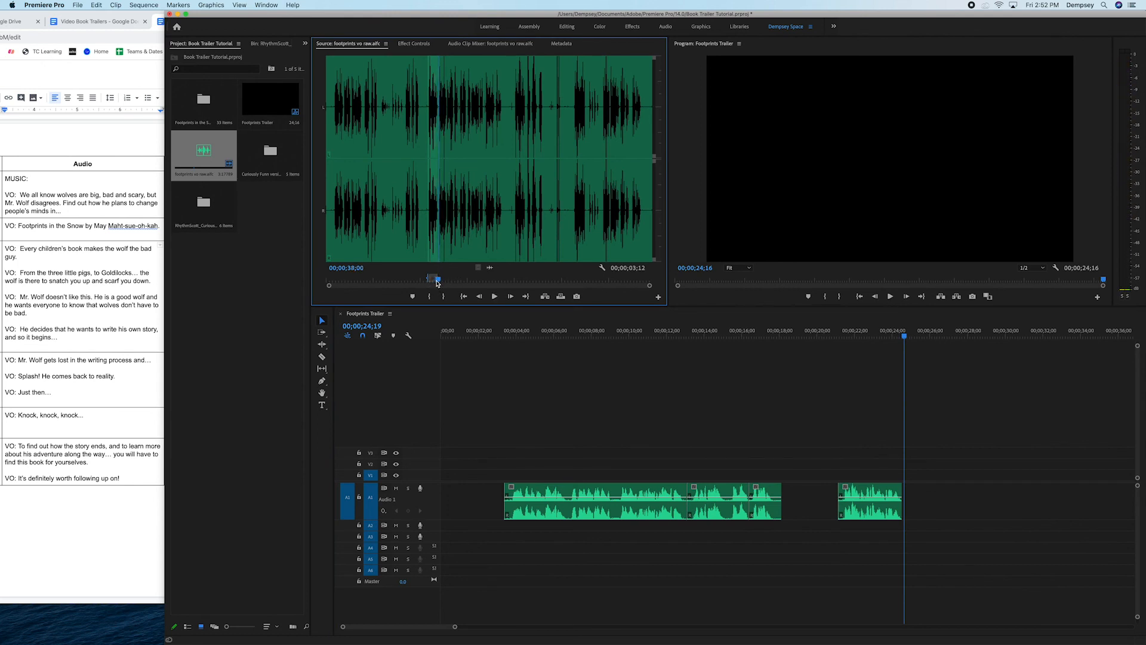
{"action": "key", "text": "i"}
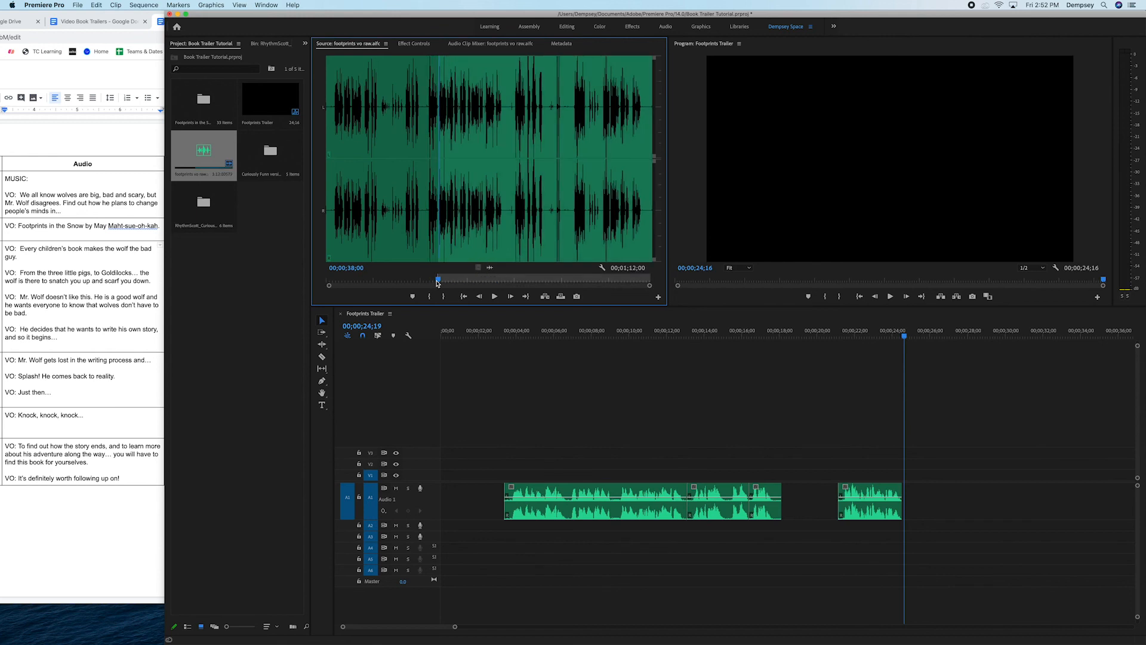
{"action": "key", "text": "space"}
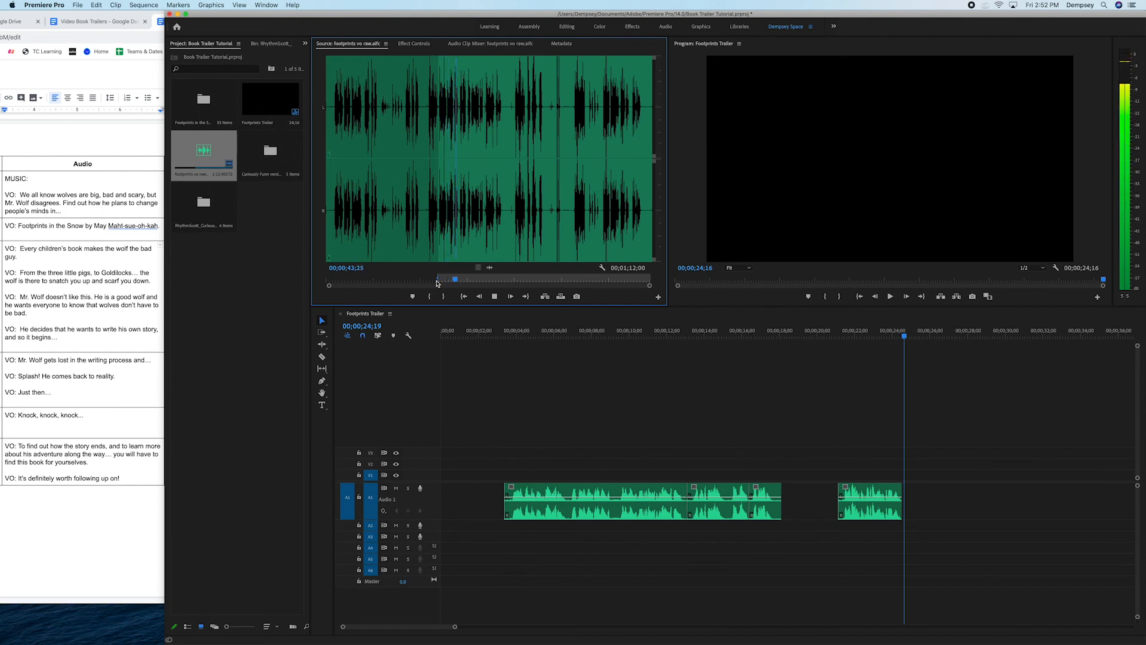
{"action": "key", "text": "space"}
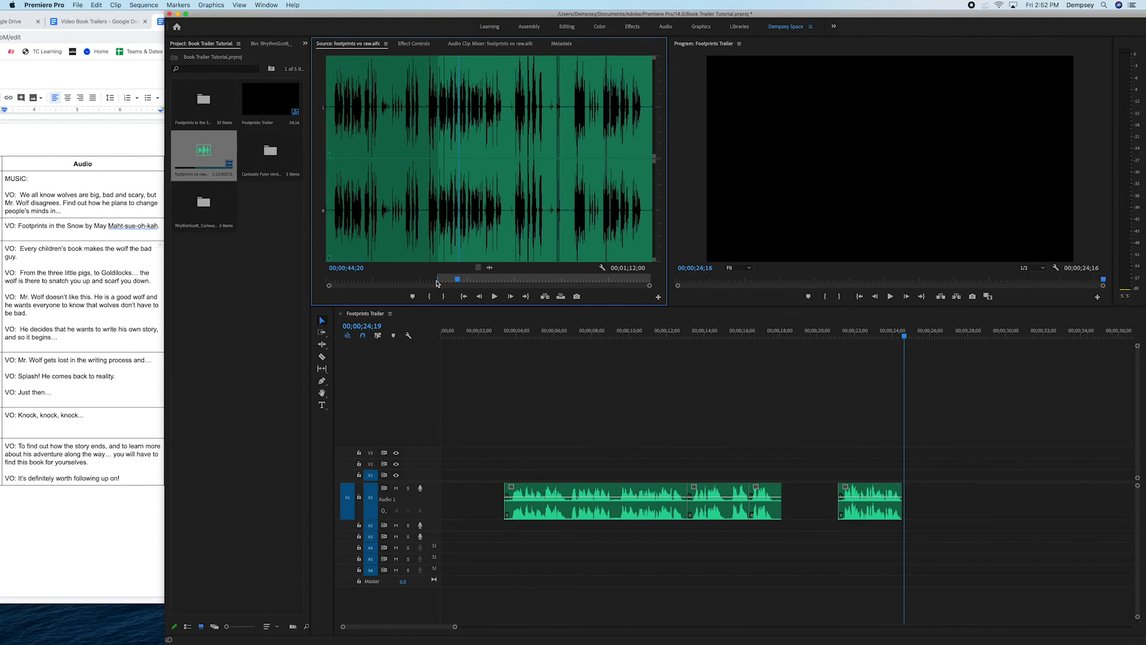
{"action": "key", "text": "o"}
- Place the "three little pigs" audio on A1 at 00;00;24;19, and park the timeline playhead at 00;00;32;20
{"action": "left_click", "coordinate": [491, 267]}
{"action": "left_click_drag", "start_coordinate": [491, 268], "coordinate": [906, 499]}
{"action": "left_click", "coordinate": [875, 330]}
{"action": "key", "text": "space"}
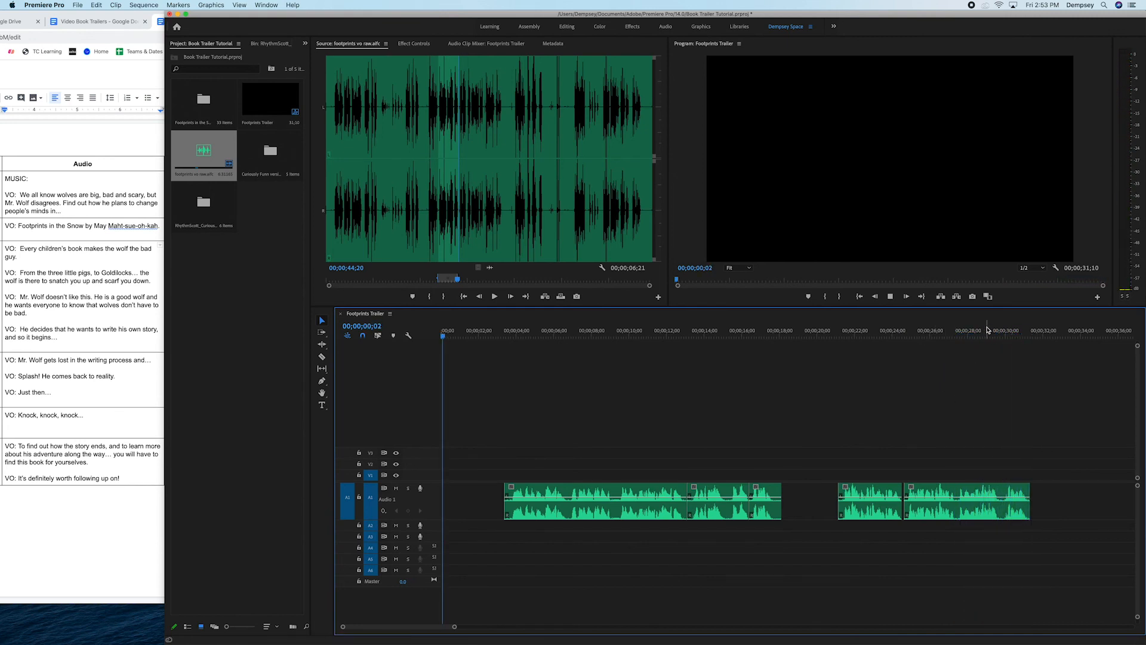
{"action": "key", "text": "space"}
{"action": "left_click_drag", "start_coordinate": [948, 331], "coordinate": [1056, 358]}
- Check the "Mr. Wolf doesn't like this" entry in the Google Docs script, and mark that line in the Premiere Pro source from 00;00;45;05 to 00;00;53;07
{"action": "left_click", "coordinate": [91, 259]}
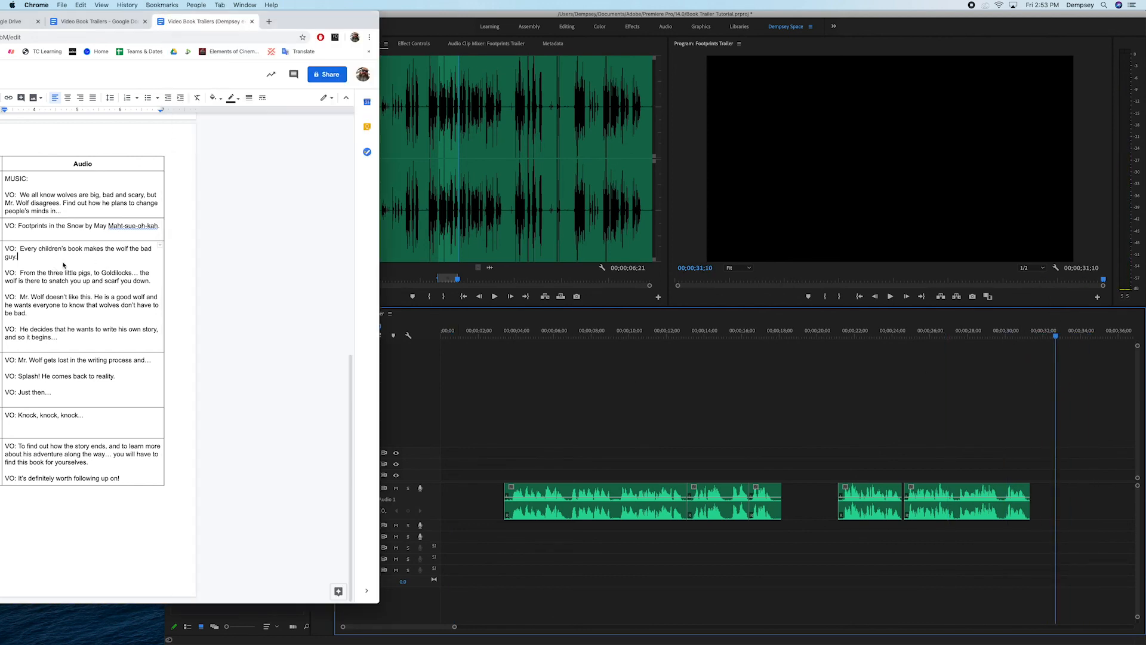
{"action": "left_click_drag", "start_coordinate": [157, 285], "coordinate": [11, 274]}
{"action": "left_click", "coordinate": [57, 296]}
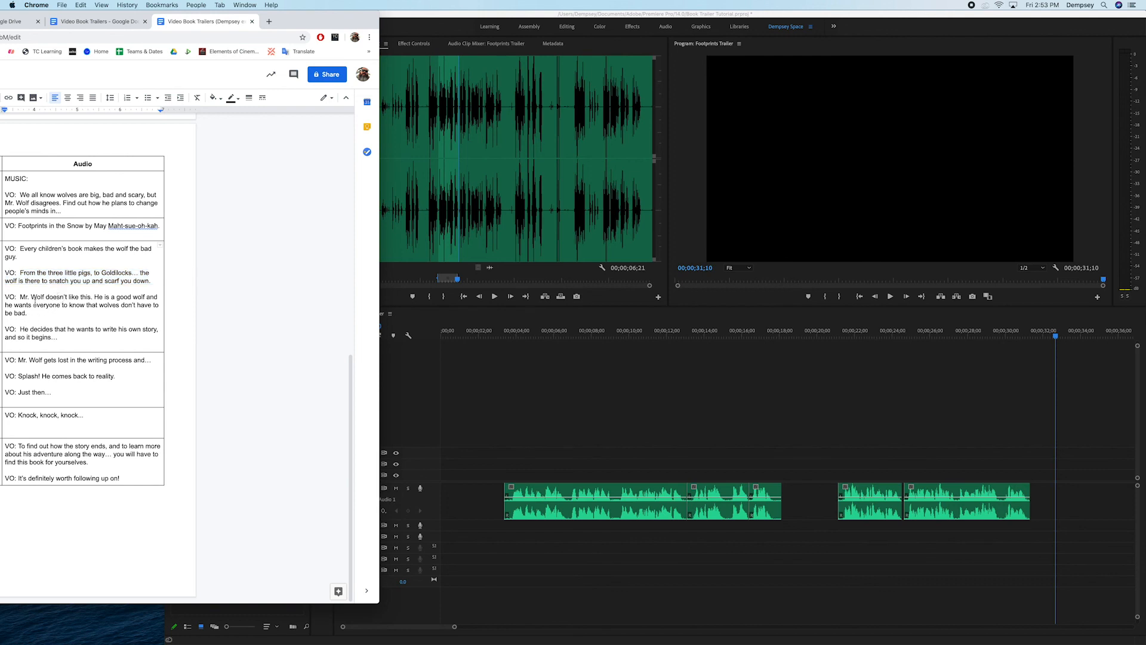
{"action": "left_click", "coordinate": [435, 18]}
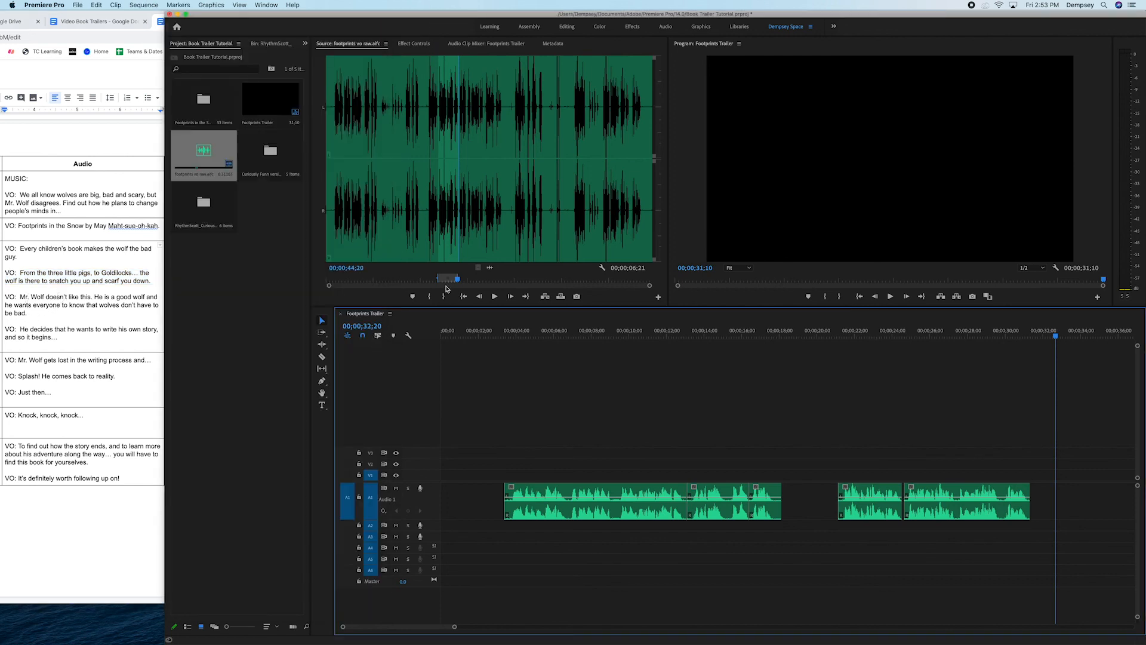
{"action": "left_click", "coordinate": [461, 284]}
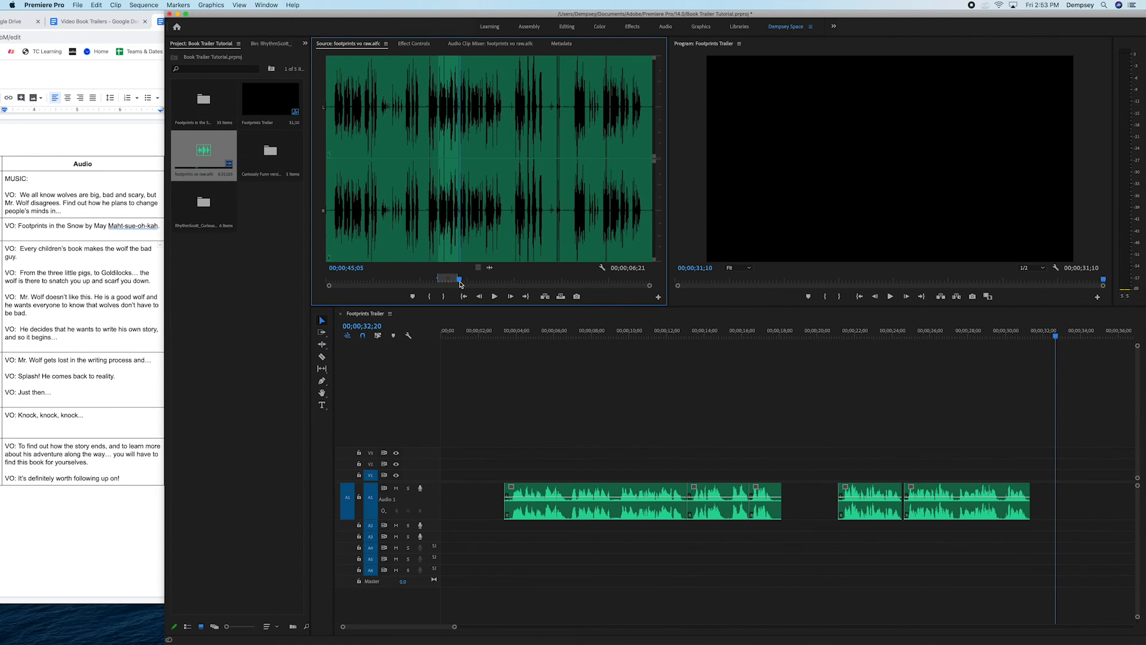
{"action": "key", "text": "i"}
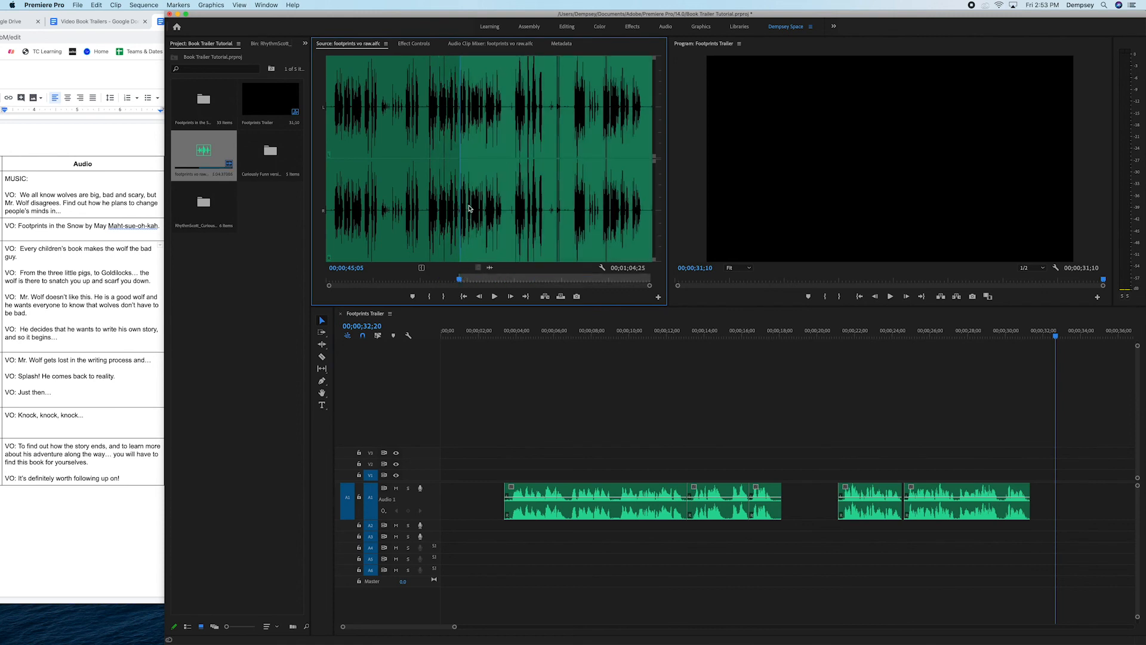
{"action": "key", "text": "space"}
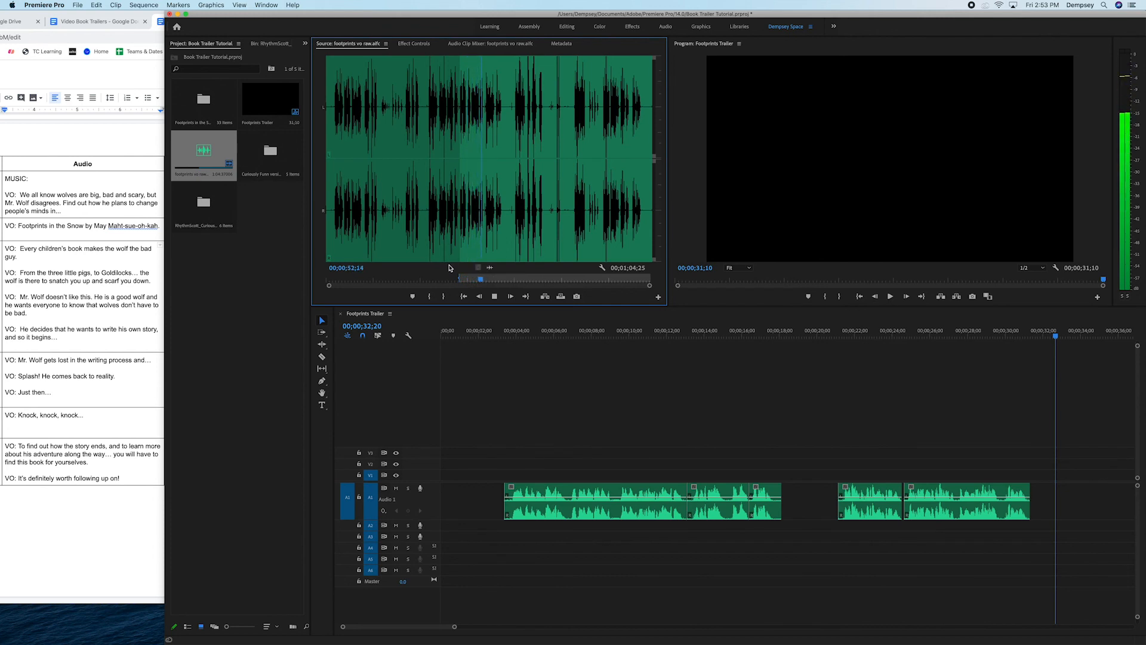
{"action": "key", "text": "space"}
{"action": "key", "text": "o"}
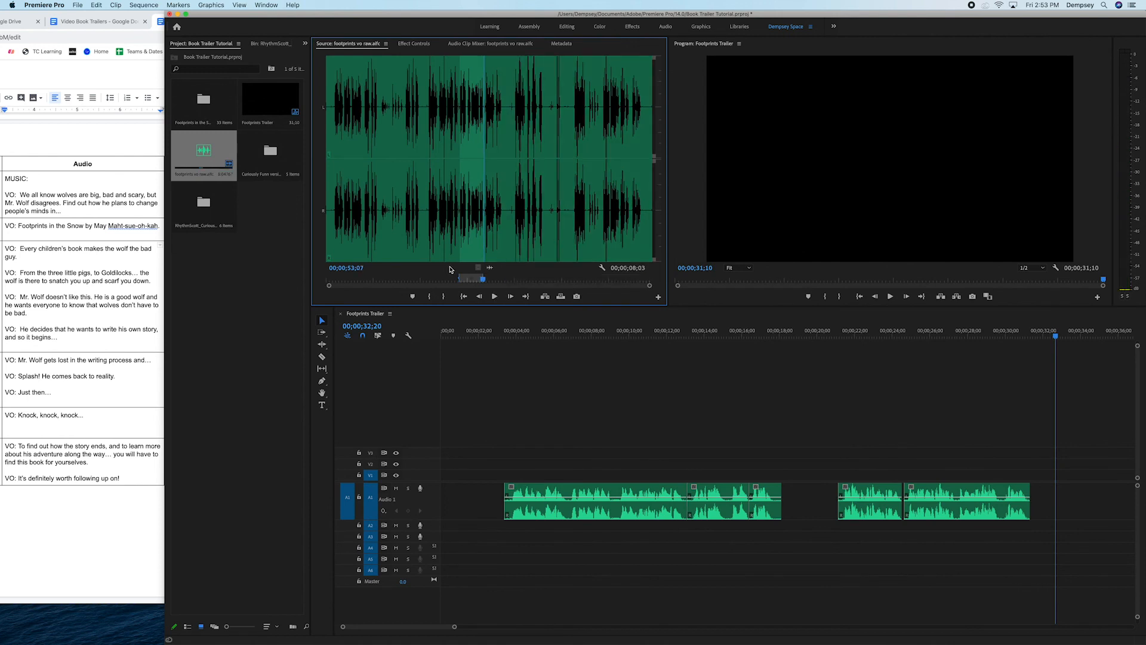
- Place the "Mr. Wolf doesn't like this" audio on A1 at 00;00;32;06, and check the end of the clip from 00;00;40;03
{"action": "left_click", "coordinate": [1047, 339]}
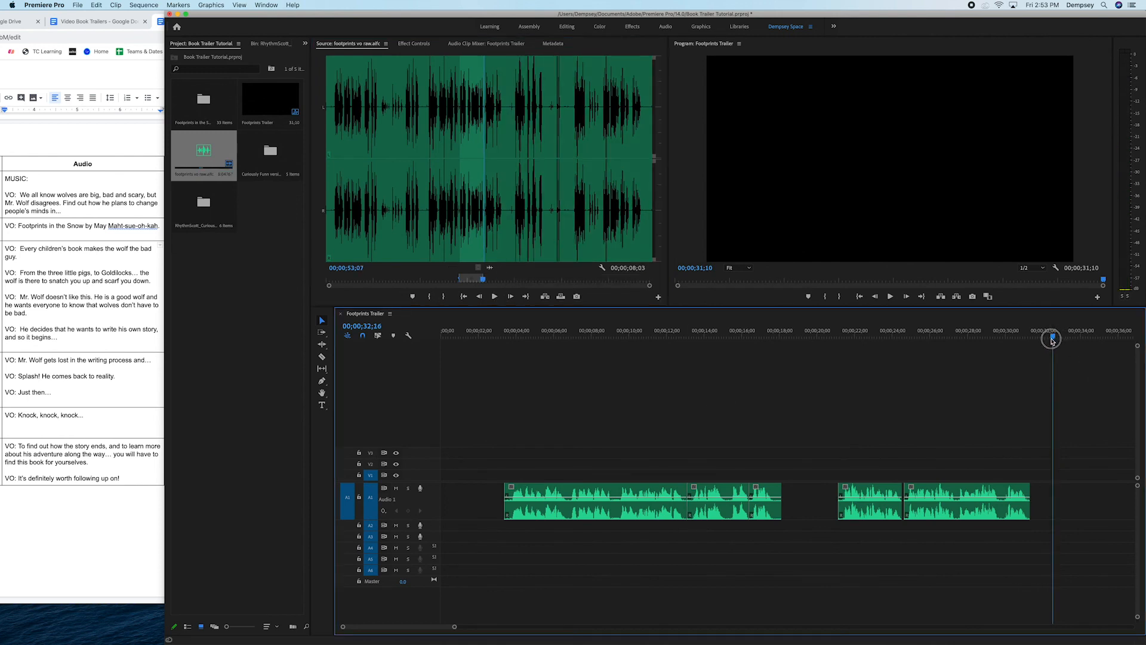
{"action": "left_click_drag", "start_coordinate": [492, 268], "coordinate": [1054, 503]}
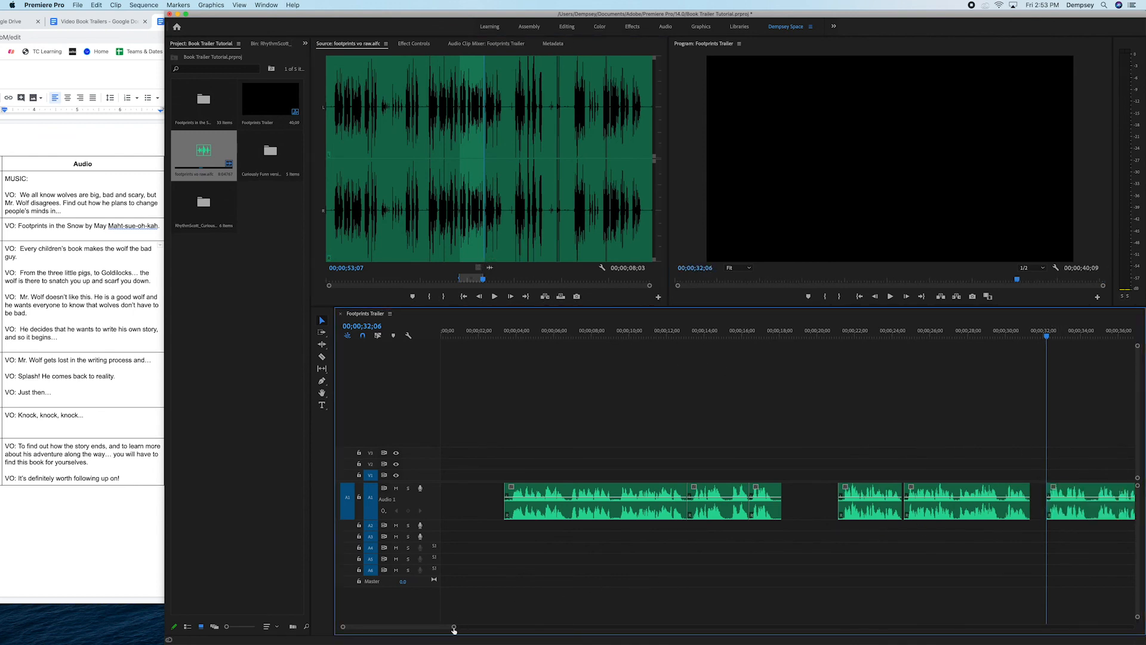
{"action": "mouse_move", "coordinate": [454, 627]}
{"action": "left_mouse_down"}
{"action": "mouse_move", "coordinate": [494, 624]}
{"action": "mouse_move", "coordinate": [457, 627]}
{"action": "left_mouse_up"}
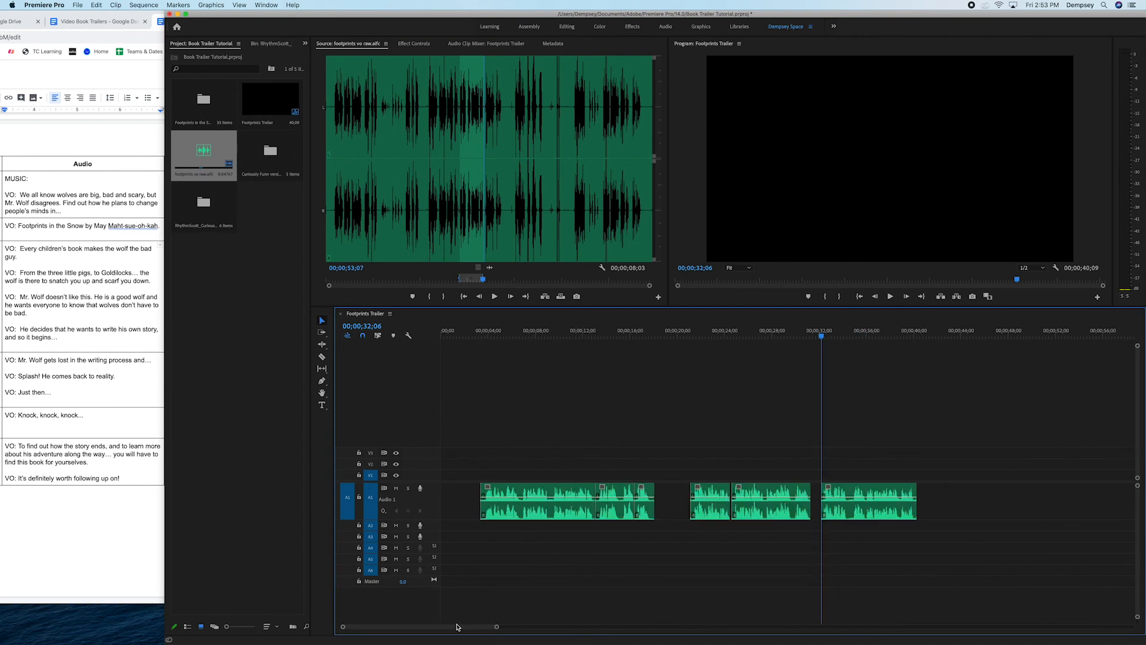
{"action": "left_click_drag", "start_coordinate": [821, 336], "coordinate": [905, 346]}
{"action": "key", "text": "space"}
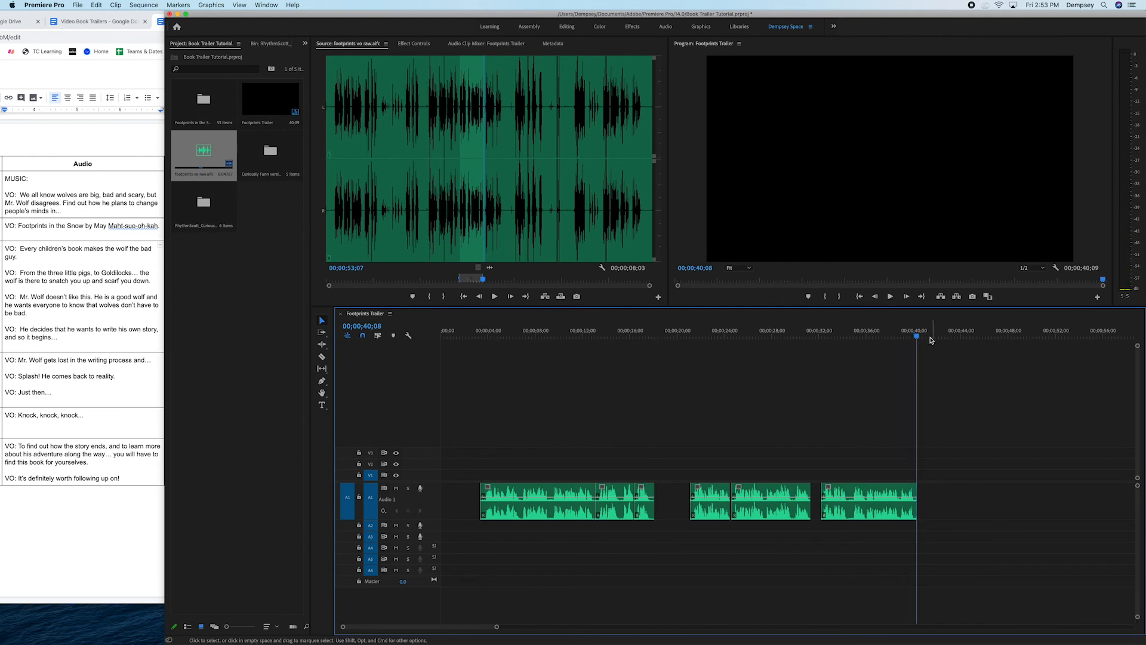
{"action": "left_click", "coordinate": [915, 335]}
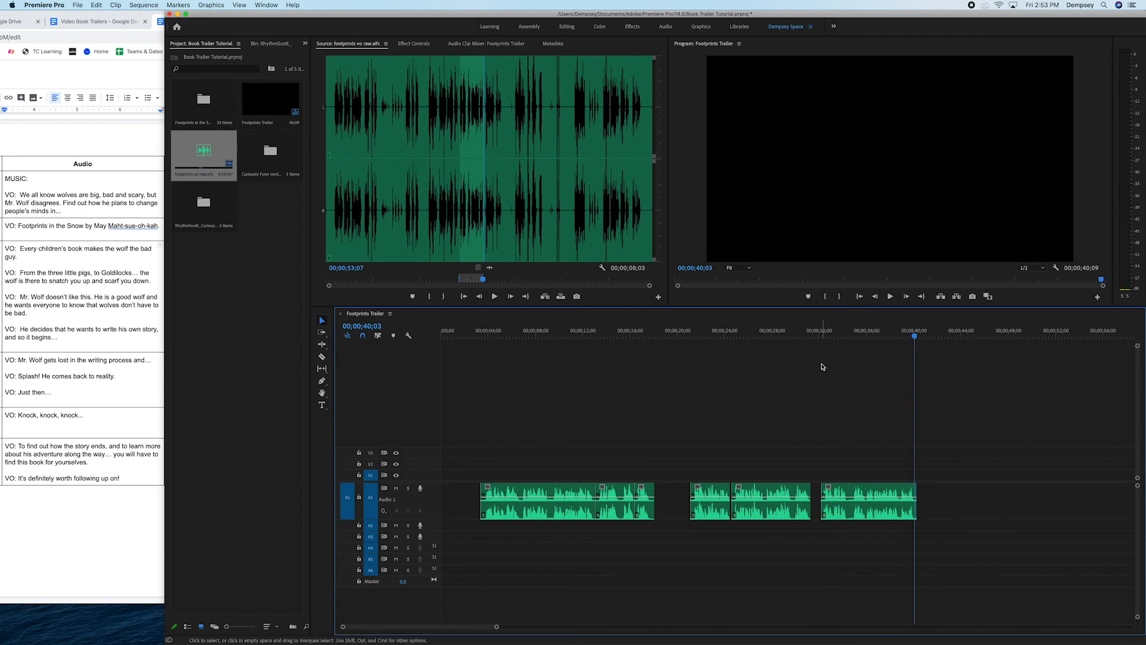
- Mark the "He decides that he wants to write his own story" line in the source as a 00;00;05;16 range ending at 00;00;59;13
{"action": "left_click", "coordinate": [483, 282]}
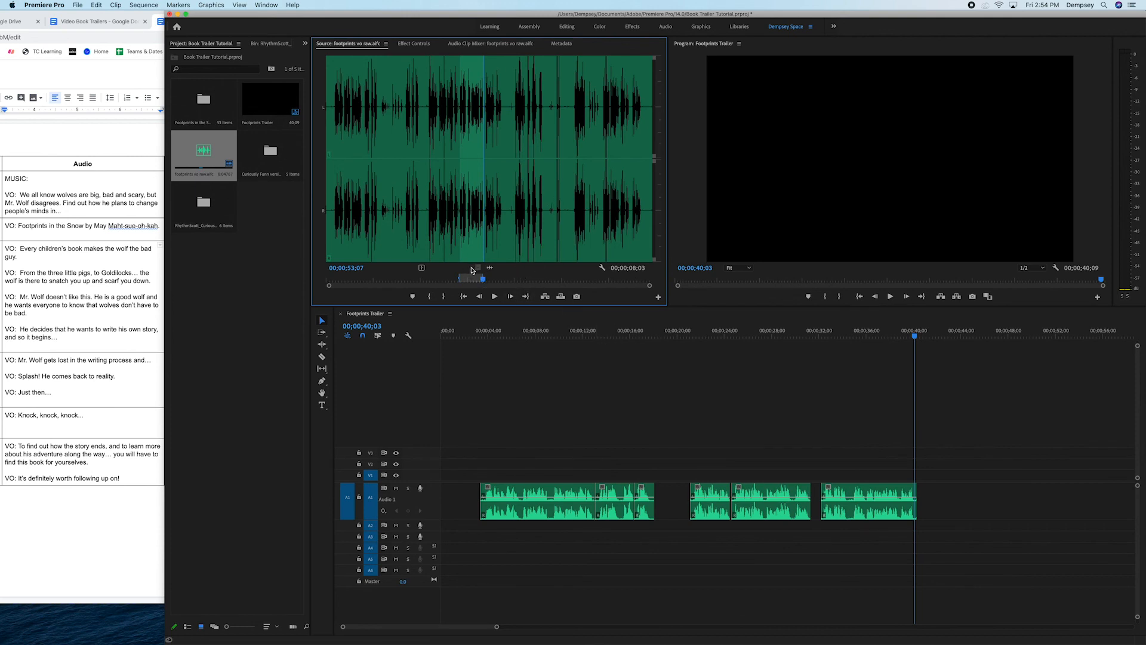
{"action": "key", "text": "i"}
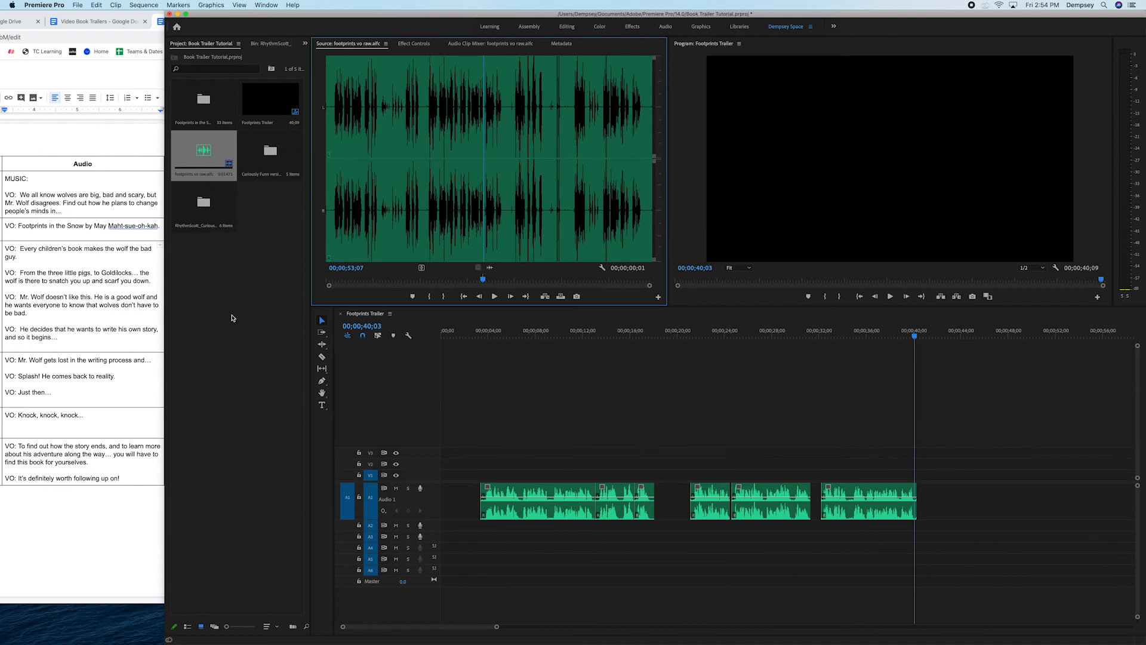
{"action": "key", "text": "space"}
{"action": "key", "text": "space"}
{"action": "left_click_drag", "start_coordinate": [484, 278], "coordinate": [484, 282]}
{"action": "key", "text": "Left"}
{"action": "key", "text": "i"}
{"action": "key", "text": "space"}
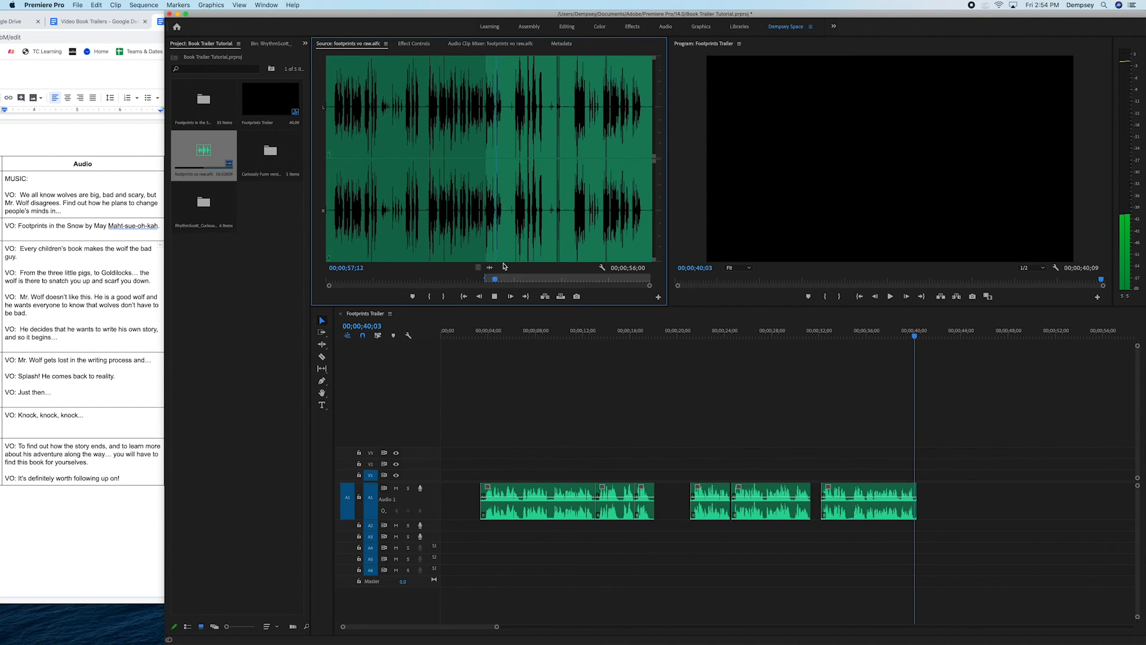
{"action": "key", "text": "space"}
{"action": "key", "text": "o"}
- Place the "He decides" audio on A1 about two seconds after the previous clip, and play up to its pause at 00;00;45;04
{"action": "left_click_drag", "start_coordinate": [490, 267], "coordinate": [940, 502]}
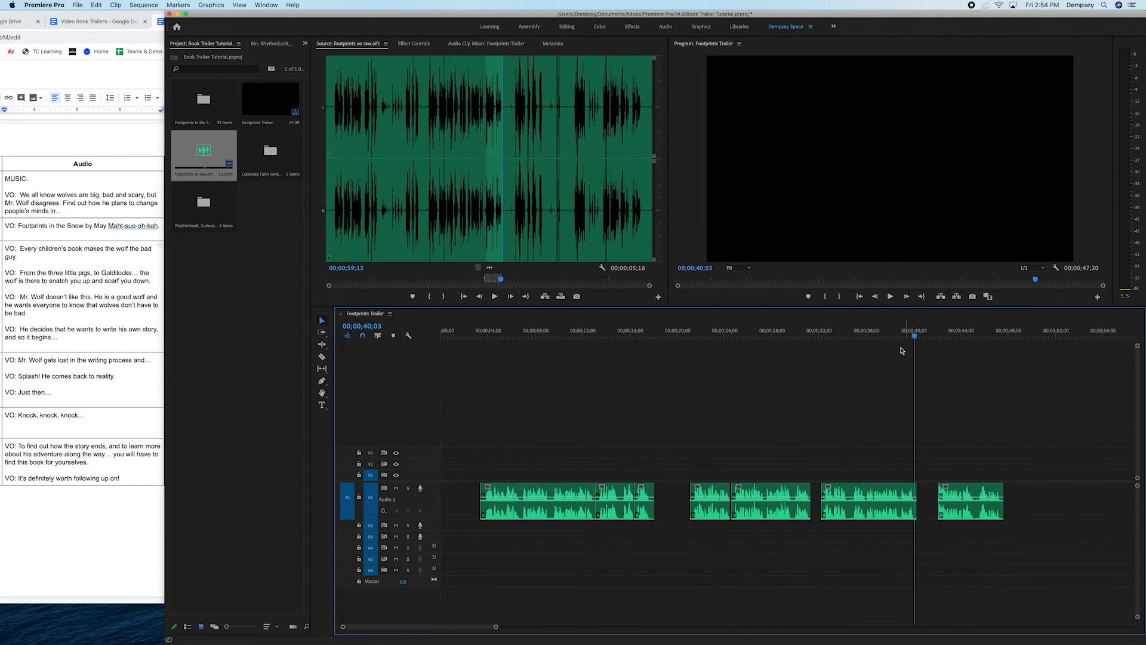
{"action": "left_click", "coordinate": [914, 333]}
{"action": "key", "text": "space"}
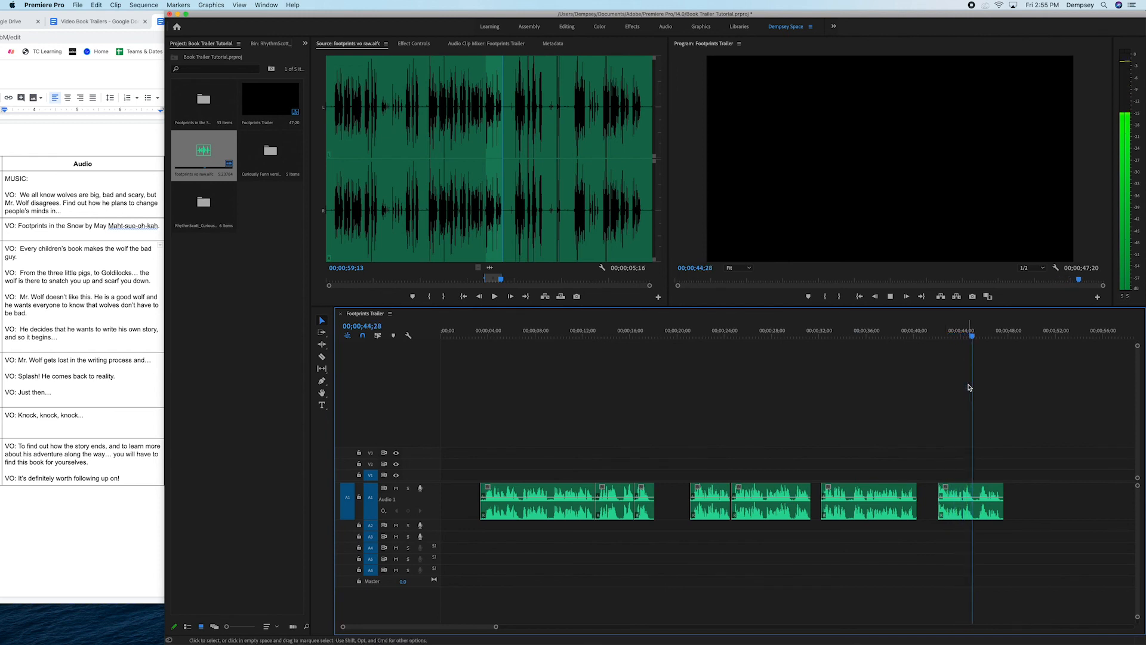
{"action": "key", "text": "space"}
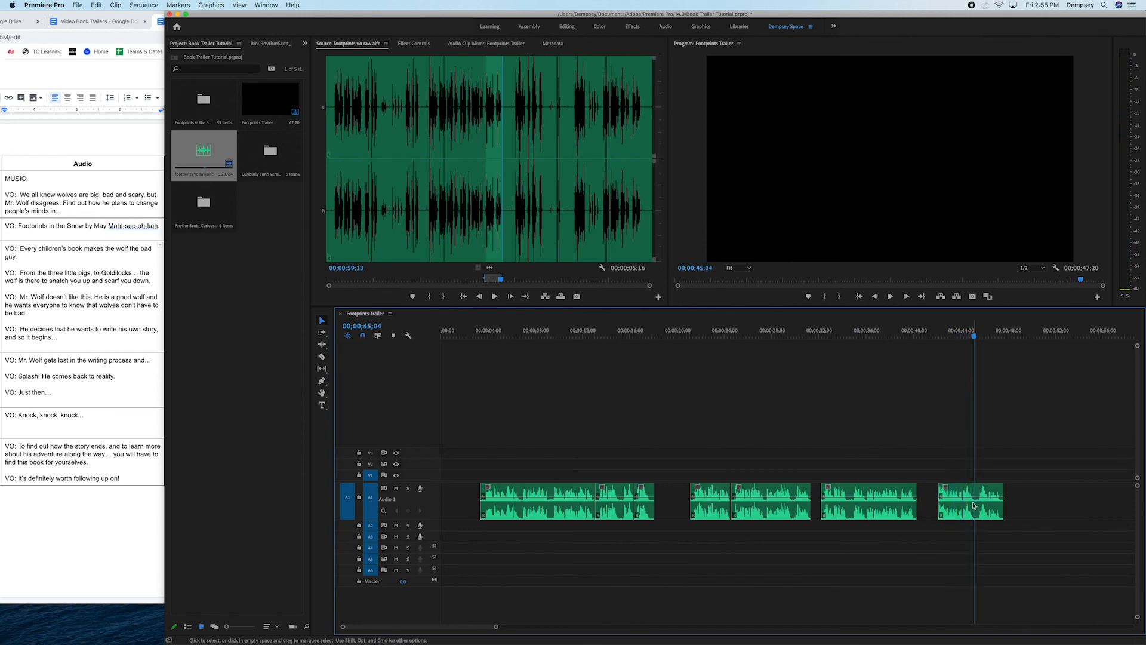
- Cut the last A1 clip on both sides of the pause starting at 00;00;45;04, and slide its final piece ten frames earlier over the pause
{"action": "key", "text": "c"}
{"action": "key", "text": "space"}
{"action": "key", "text": "space"}
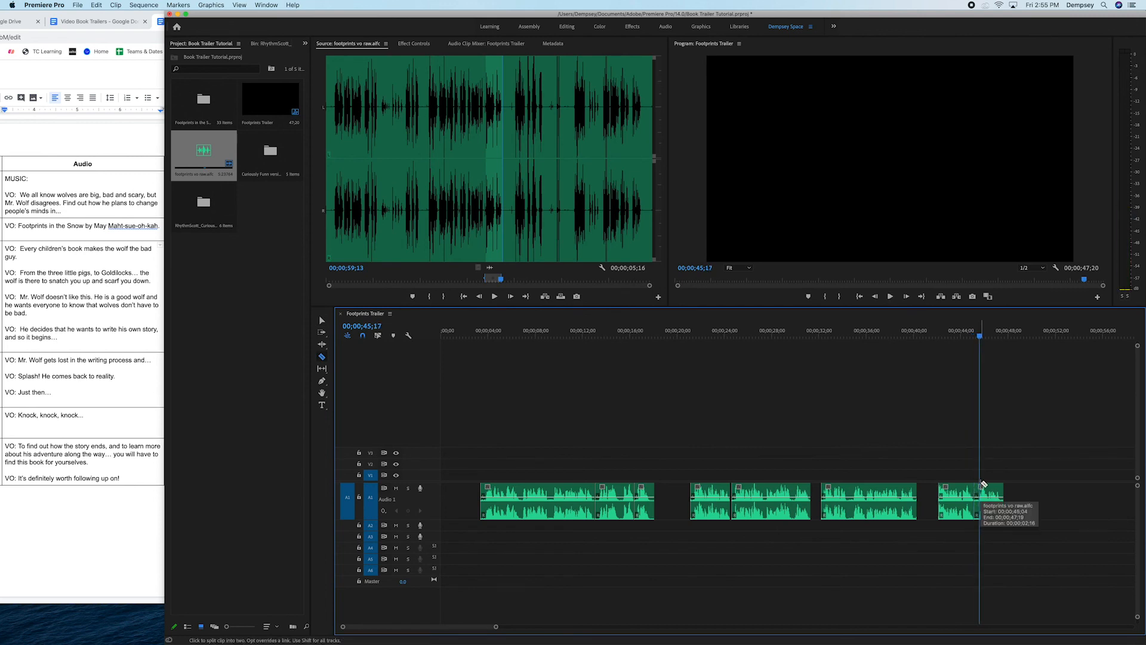
{"action": "left_click", "coordinate": [978, 494]}
{"action": "key", "text": "v"}
{"action": "left_click_drag", "start_coordinate": [997, 495], "coordinate": [987, 495]}
- Replay the tightened "He decides" line through its end, and move the timeline playhead to 00;00;47;20
{"action": "left_click", "coordinate": [962, 333]}
{"action": "key", "text": "space"}
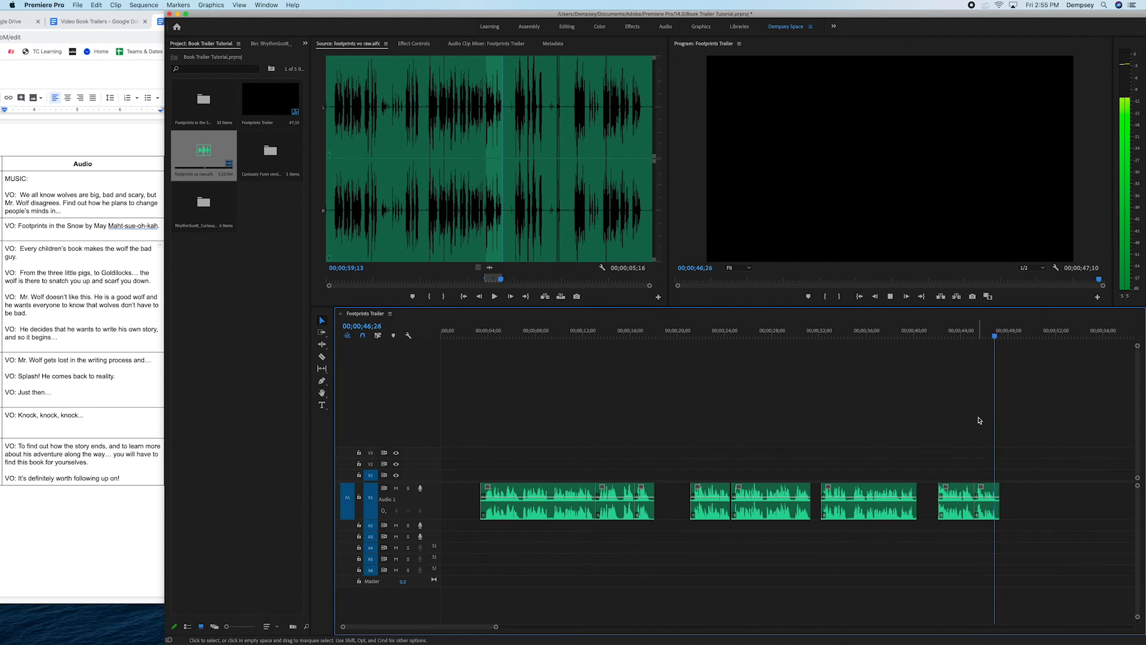
{"action": "left_click_drag", "start_coordinate": [1001, 338], "coordinate": [1007, 338]}
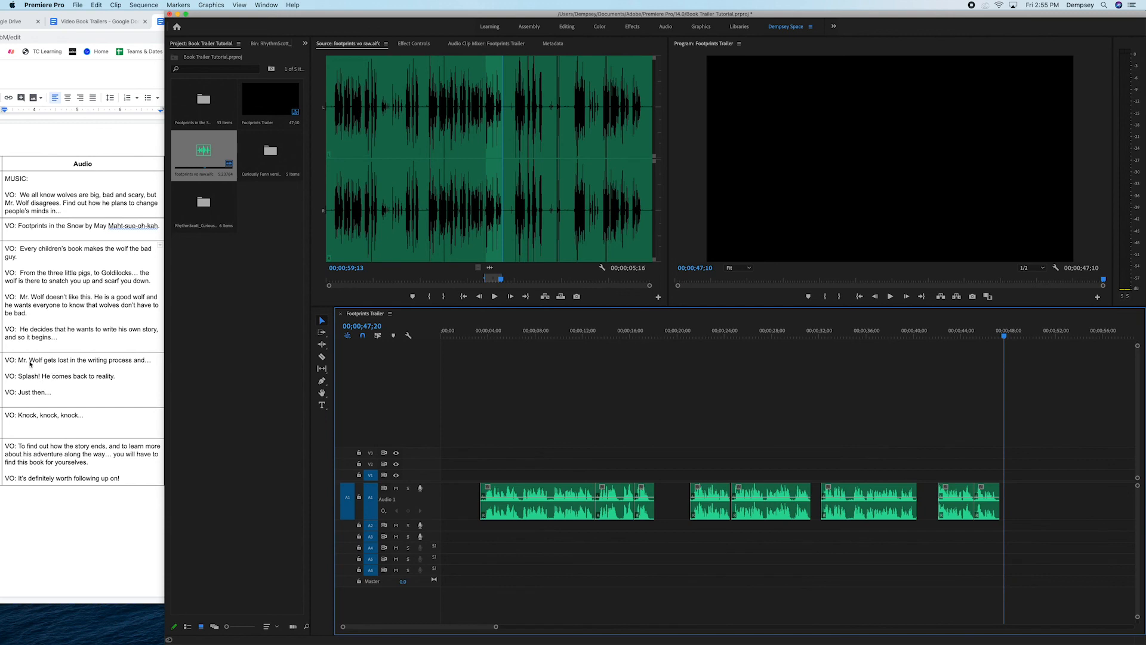
- Mark the "Mr. Wolf gets lost" passage from 00;01;03;15 to 00;01;13;09 in the source and place it on A1 about two seconds after the last clip
{"action": "left_click", "coordinate": [514, 270]}
{"action": "key", "text": "space"}
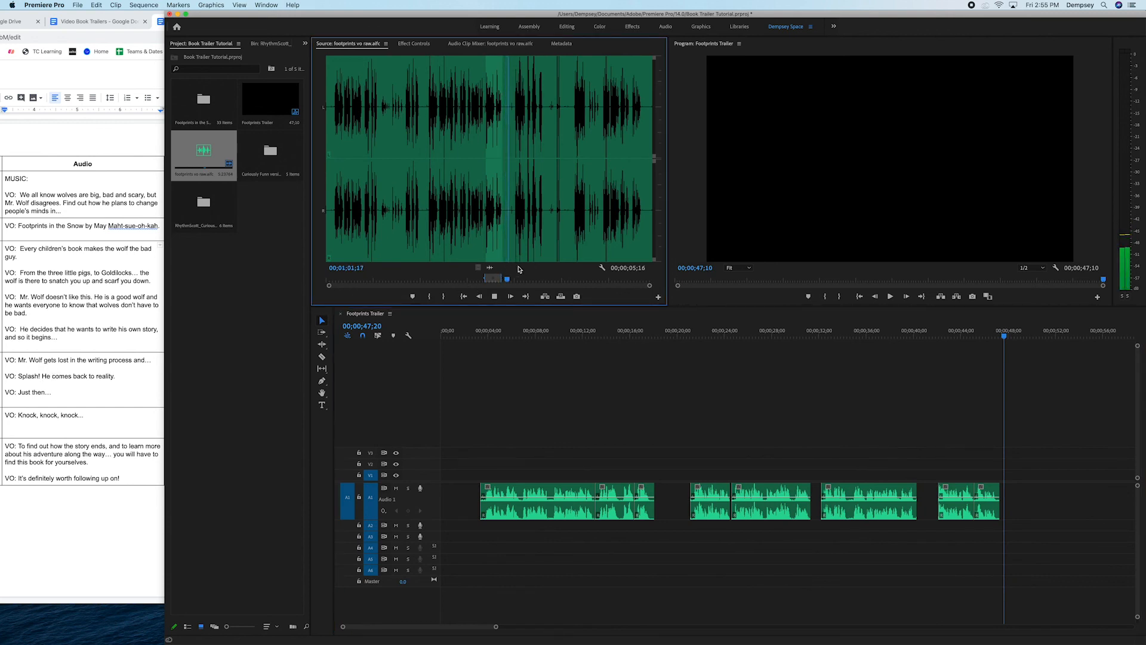
{"action": "key", "text": "space"}
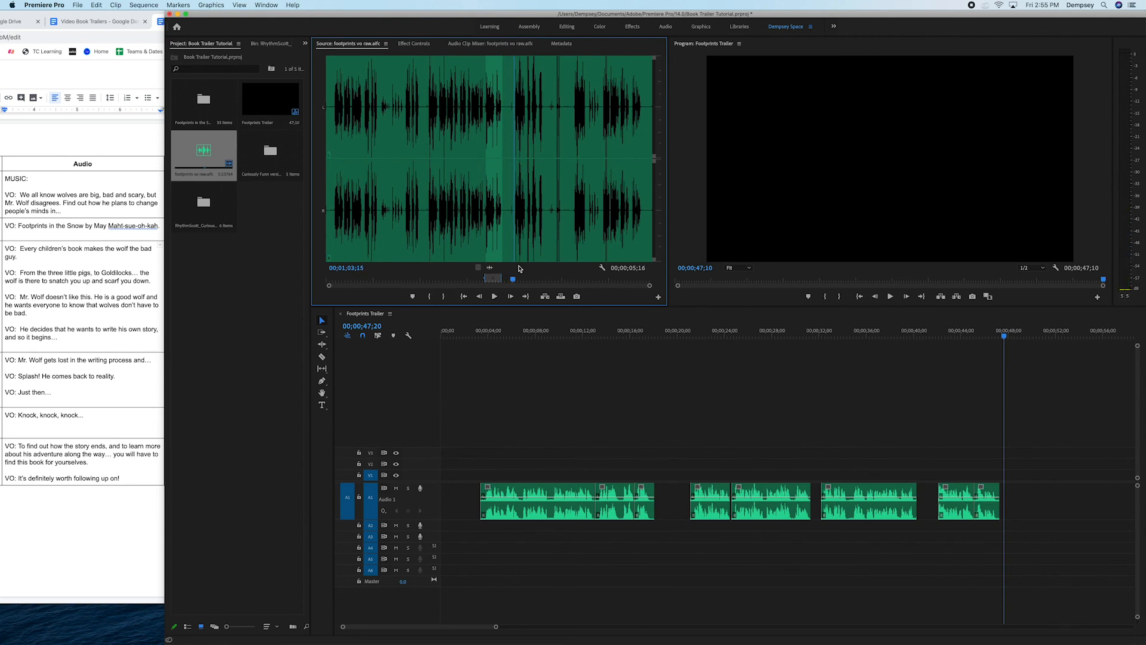
{"action": "key", "text": "i"}
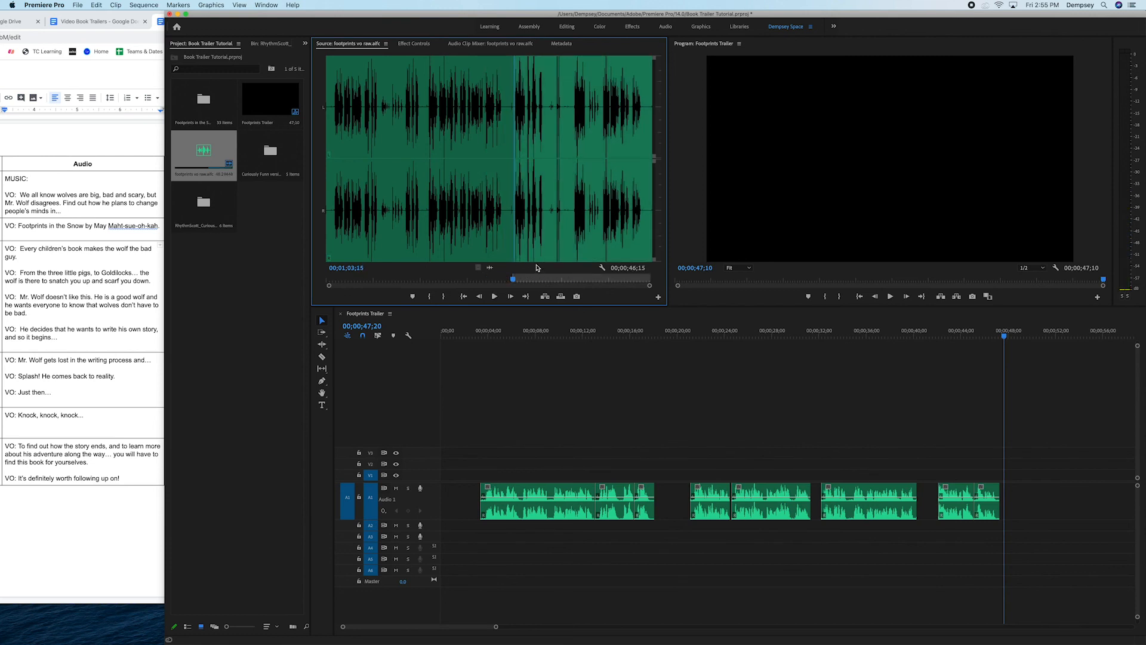
{"action": "key", "text": "space"}
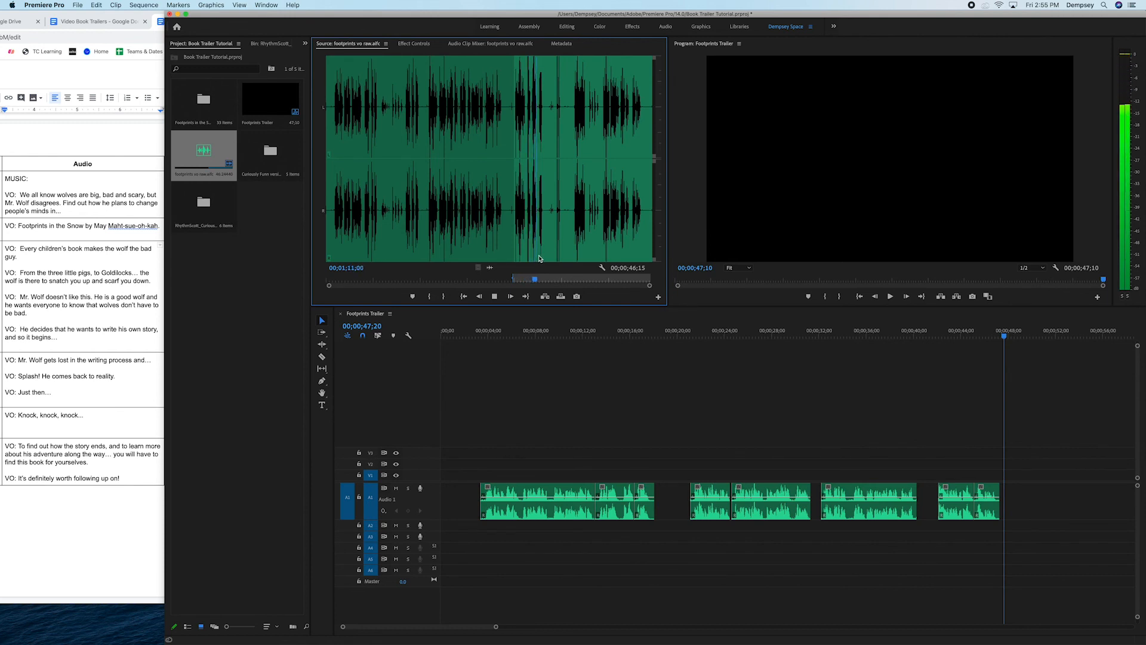
{"action": "key", "text": "space"}
{"action": "key", "text": "o"}
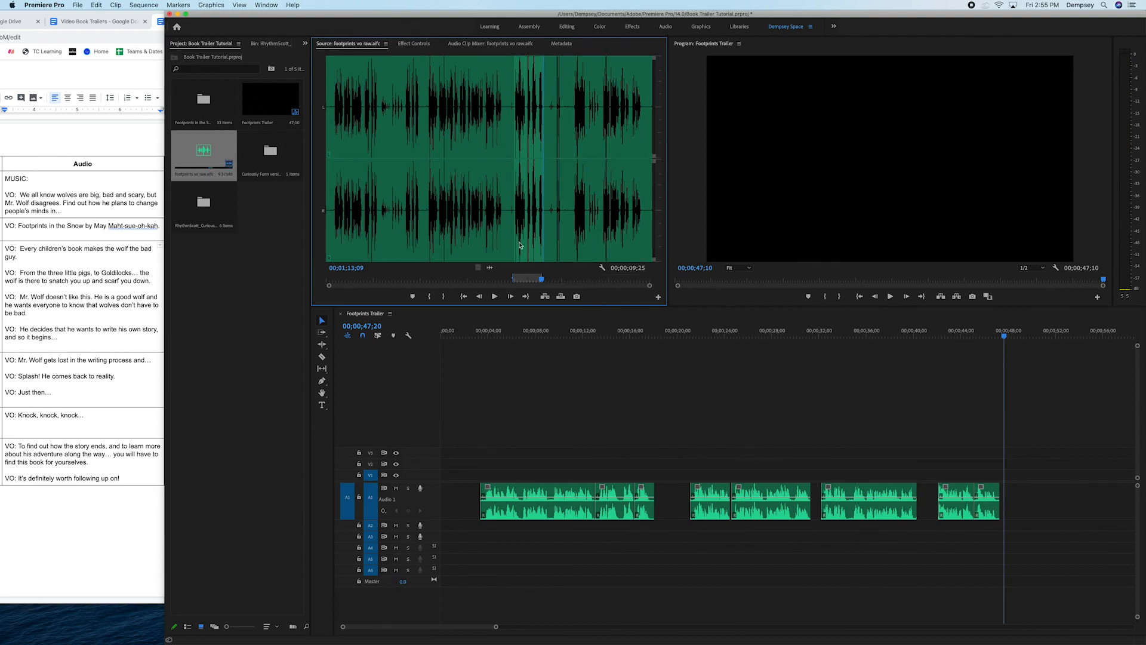
{"action": "left_click_drag", "start_coordinate": [490, 268], "coordinate": [1031, 501]}
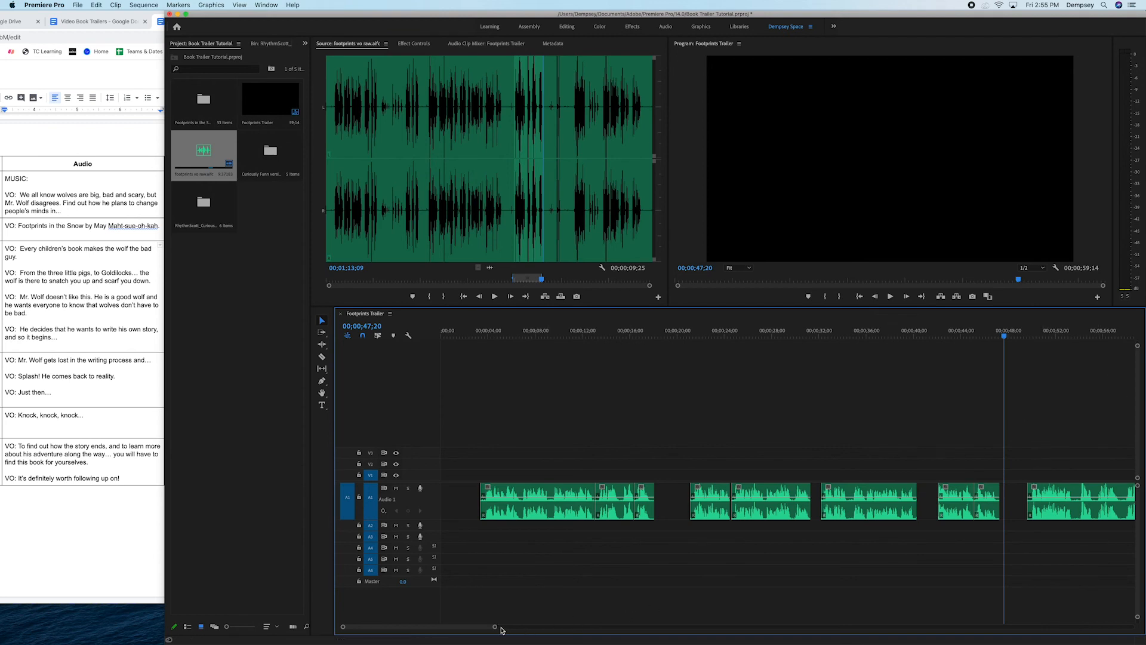
{"action": "left_click_drag", "start_coordinate": [495, 628], "coordinate": [553, 627]}
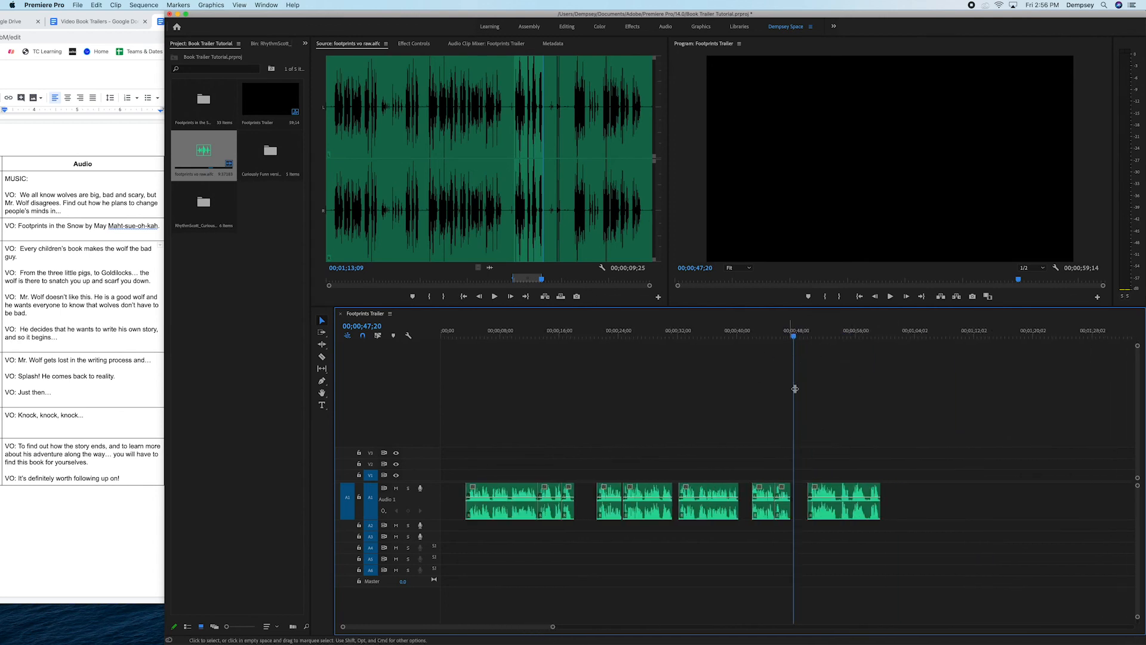
- Mark the knocking sound from 00;01;17;19 to 00;01;19;11 in the source and place it on A2 about a second after the last A1 clip
{"action": "left_click", "coordinate": [543, 269]}
{"action": "key", "text": "space"}
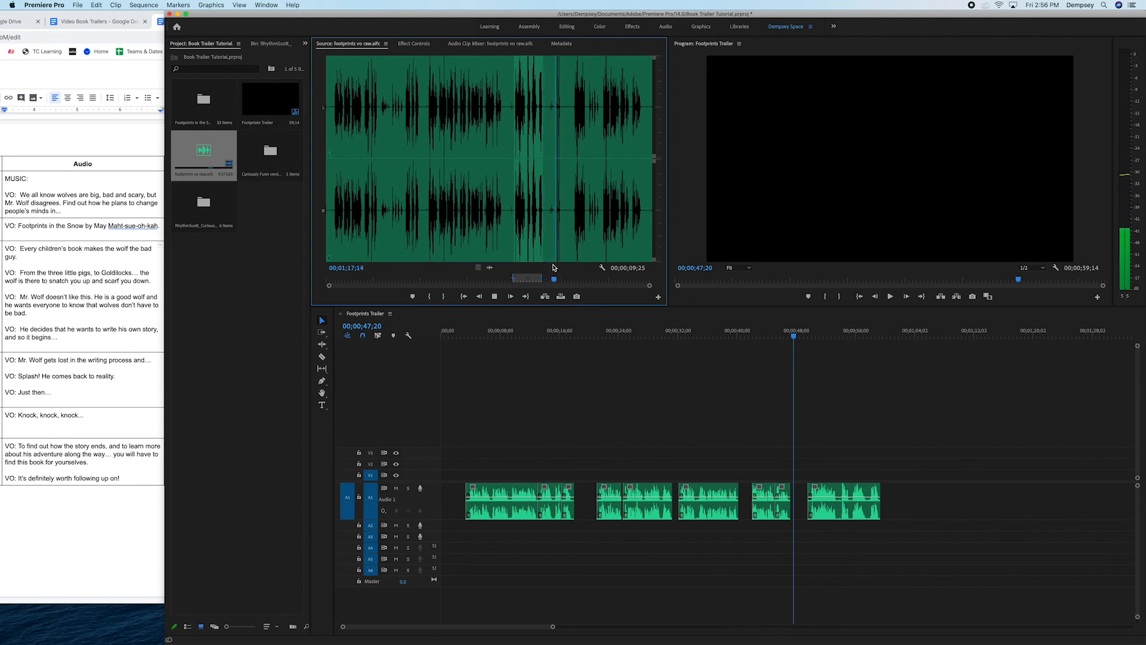
{"action": "key", "text": "space"}
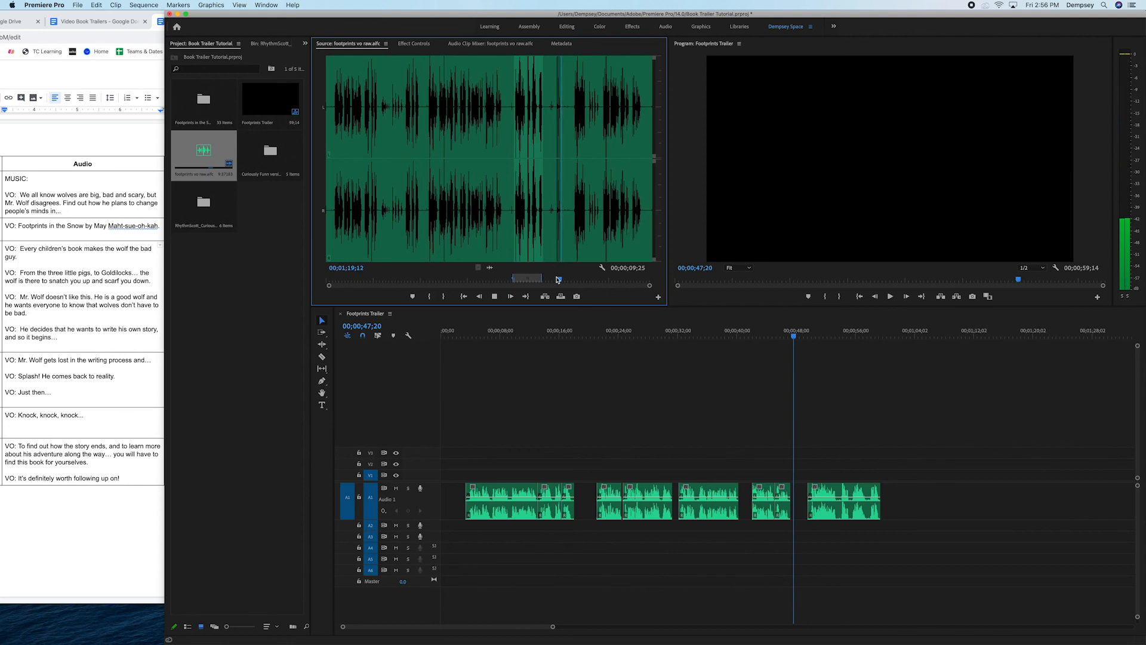
{"action": "left_click", "coordinate": [559, 281]}
{"action": "left_click_drag", "start_coordinate": [559, 281], "coordinate": [555, 284]}
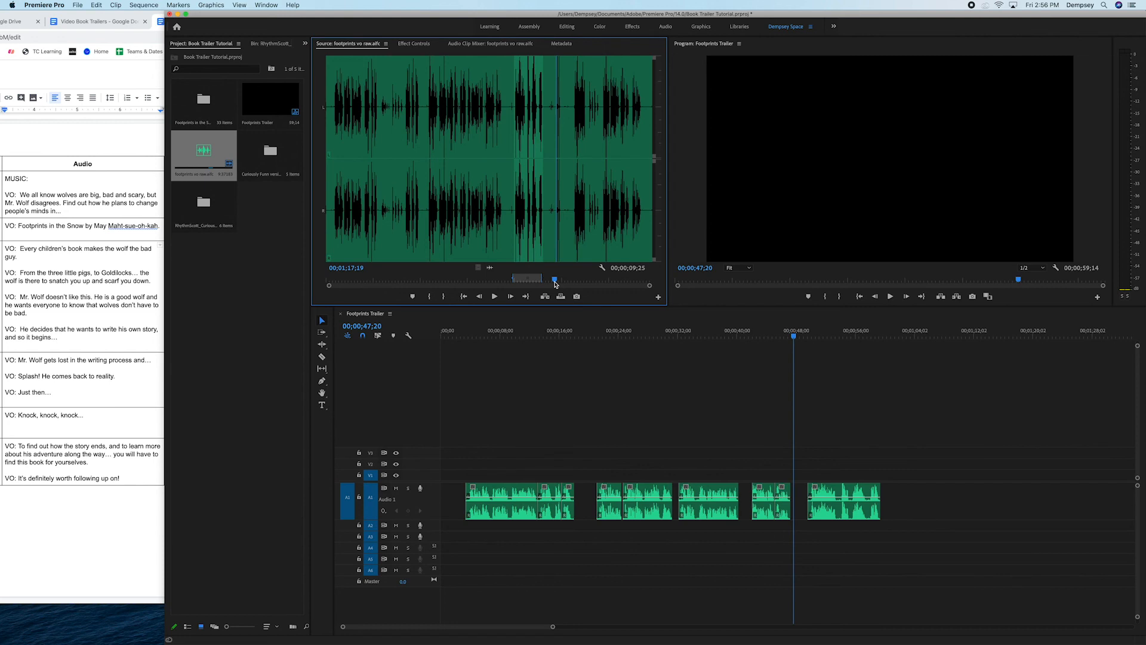
{"action": "key", "text": "i"}
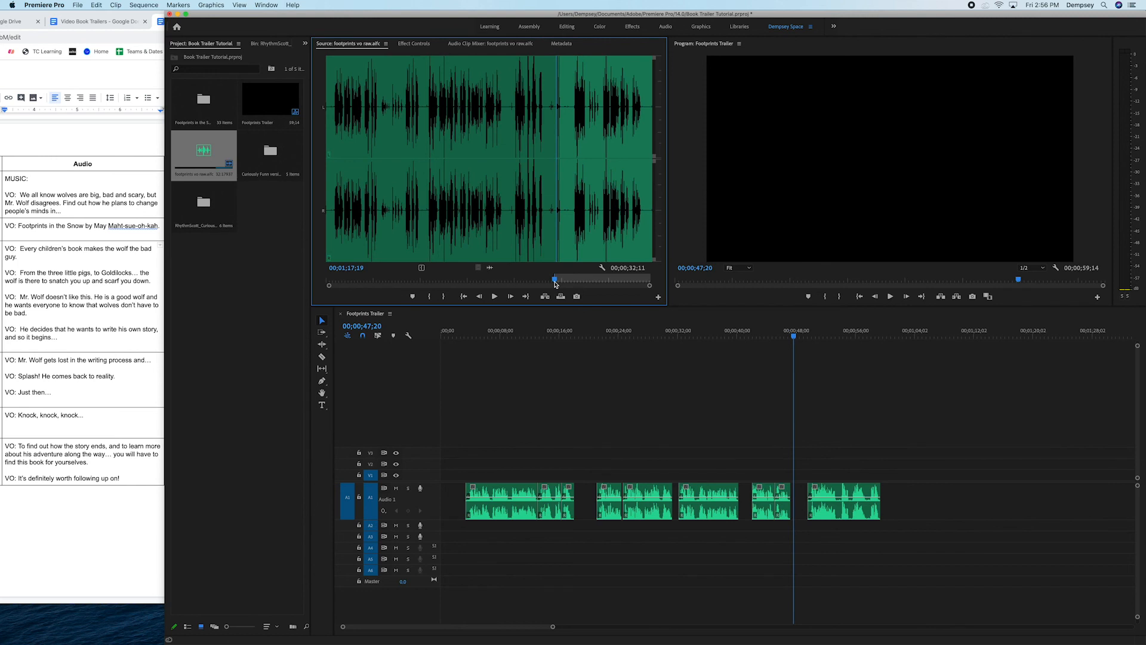
{"action": "key", "text": "space"}
{"action": "key", "text": "space"}
{"action": "key", "text": "o"}
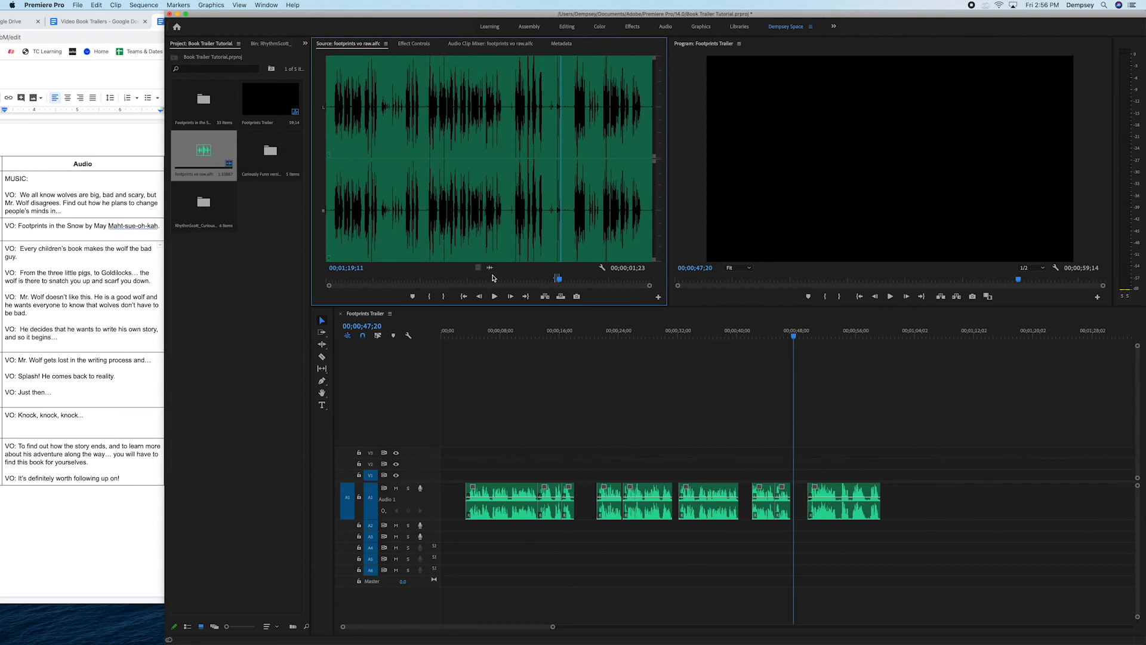
{"action": "left_click_drag", "start_coordinate": [490, 267], "coordinate": [890, 526]}
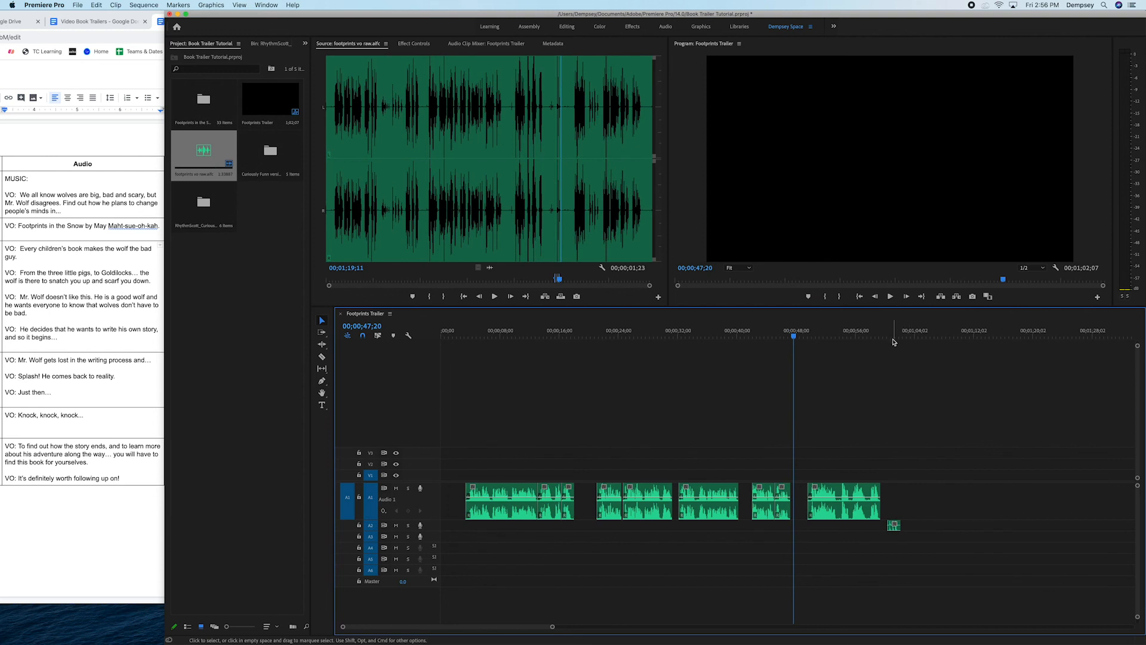
- Label the short knock clip on A2 Purple and move it straight up onto A1
{"action": "left_click", "coordinate": [892, 336]}
{"action": "left_click_drag", "start_coordinate": [892, 339], "coordinate": [890, 337]}
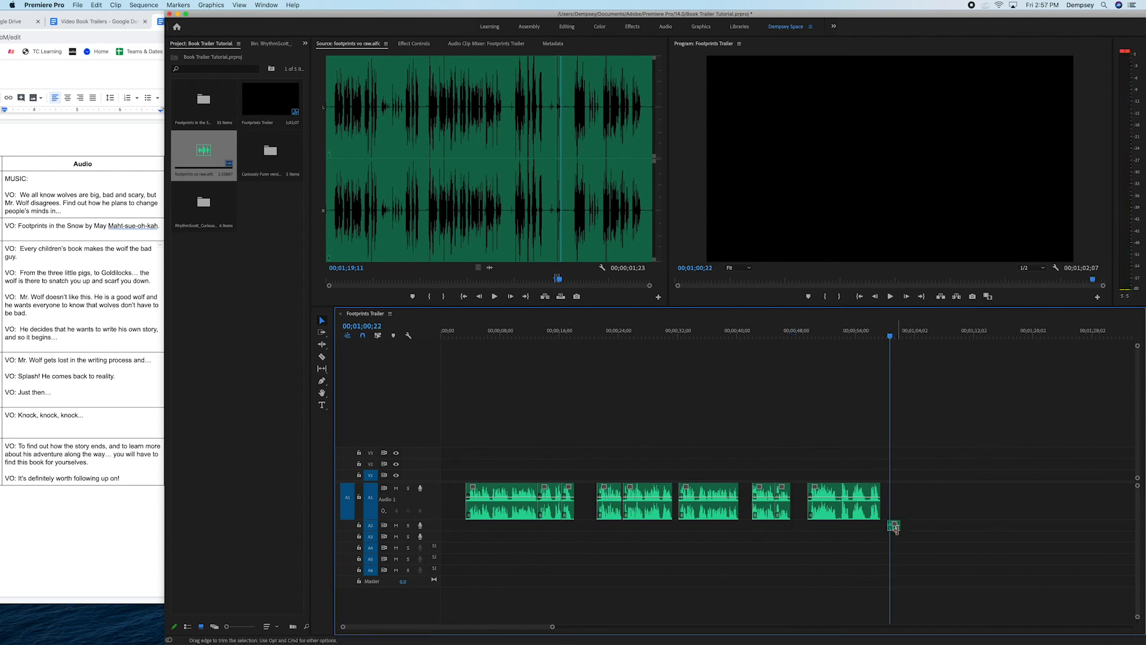
{"action": "right_click", "coordinate": [894, 529]}
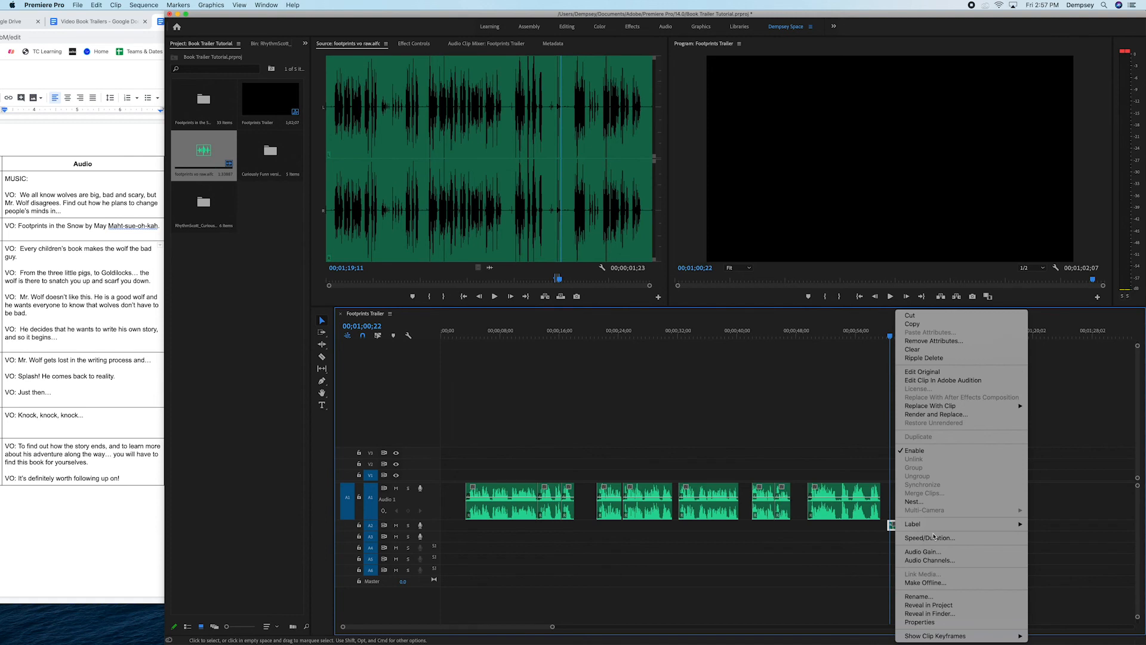
{"action": "mouse_move", "coordinate": [1014, 526]}
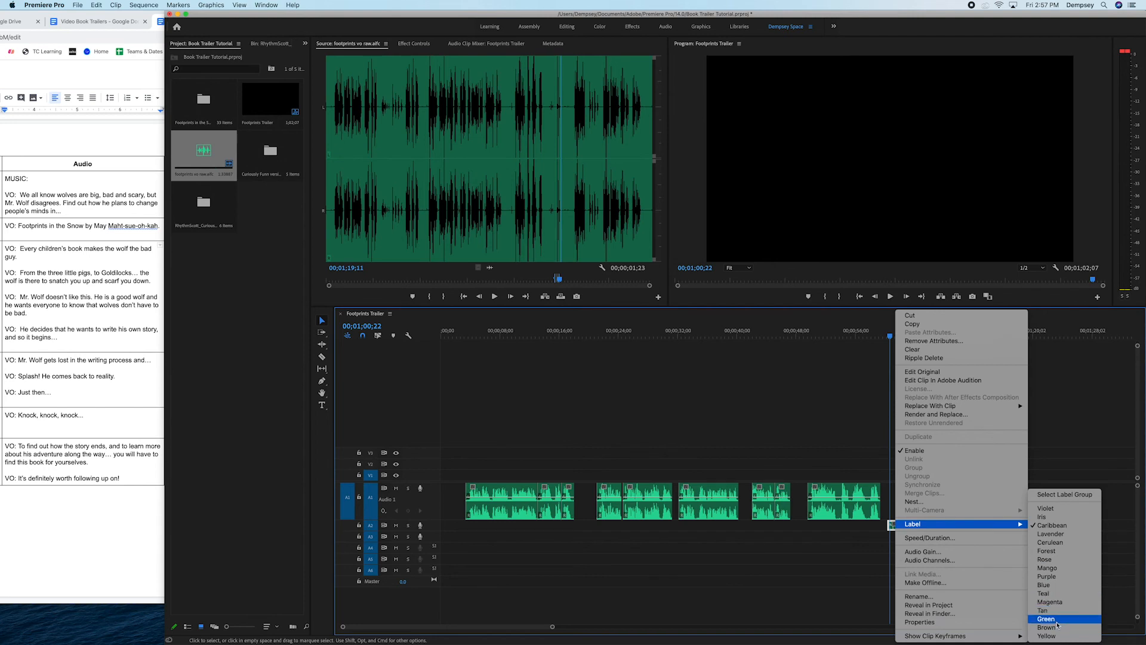
{"action": "left_click", "coordinate": [1046, 577]}
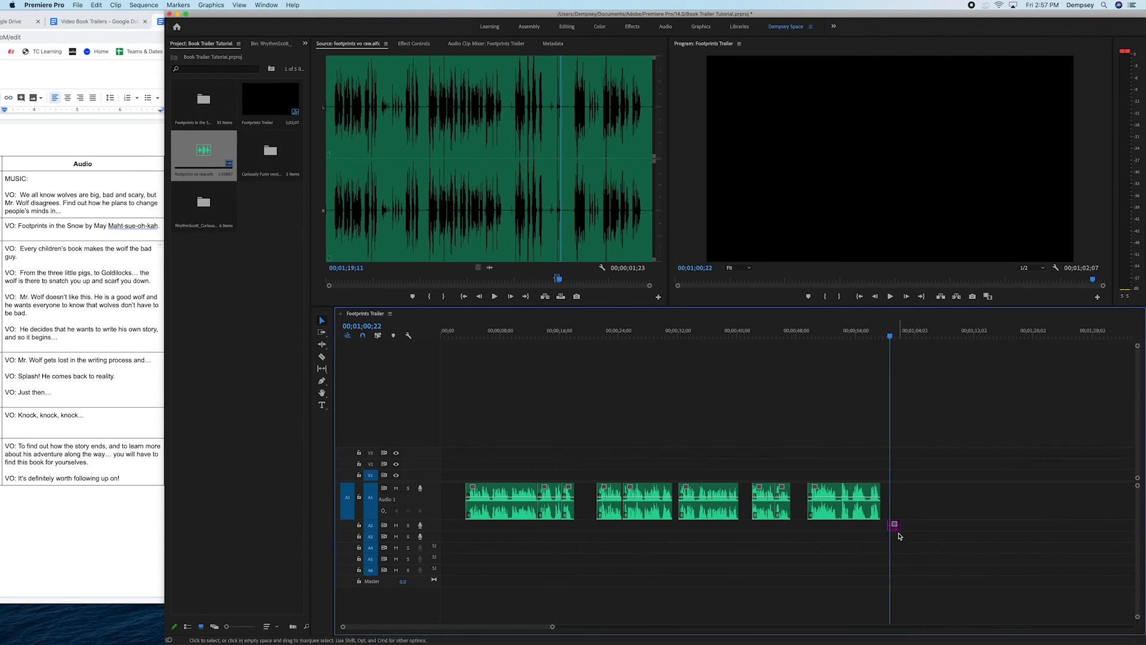
{"action": "left_click_drag", "start_coordinate": [894, 527], "coordinate": [895, 507]}
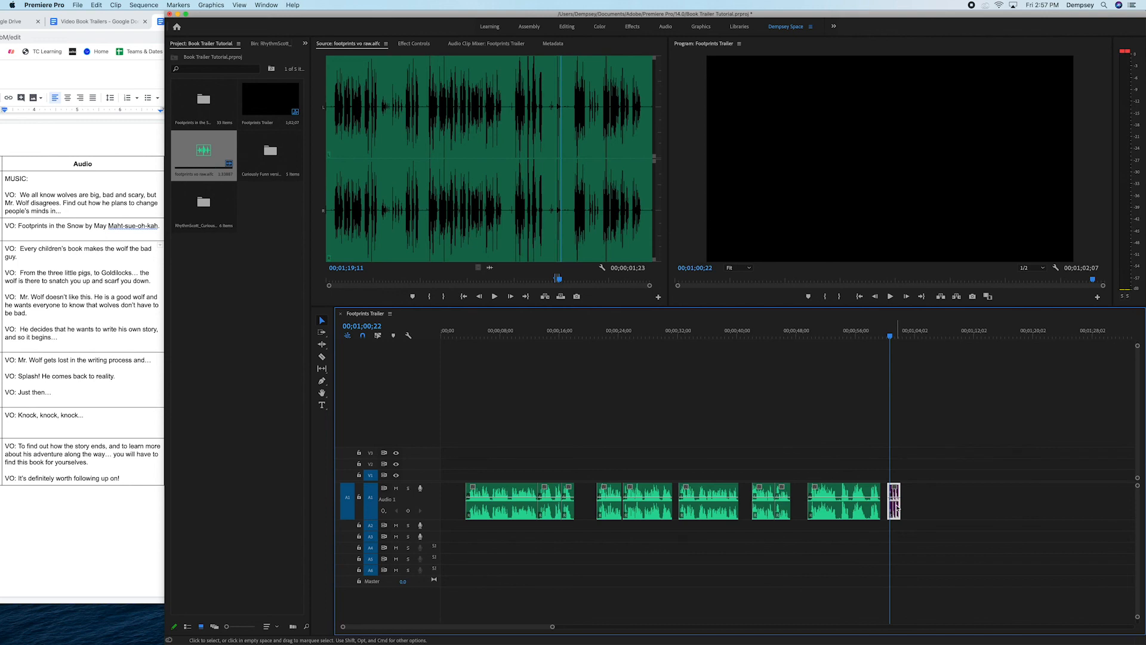
- Play the purple knock clip from 00;01;00;09 to check its level, and lower the clip's volume
{"action": "left_click", "coordinate": [888, 335]}
{"action": "left_click", "coordinate": [893, 391]}
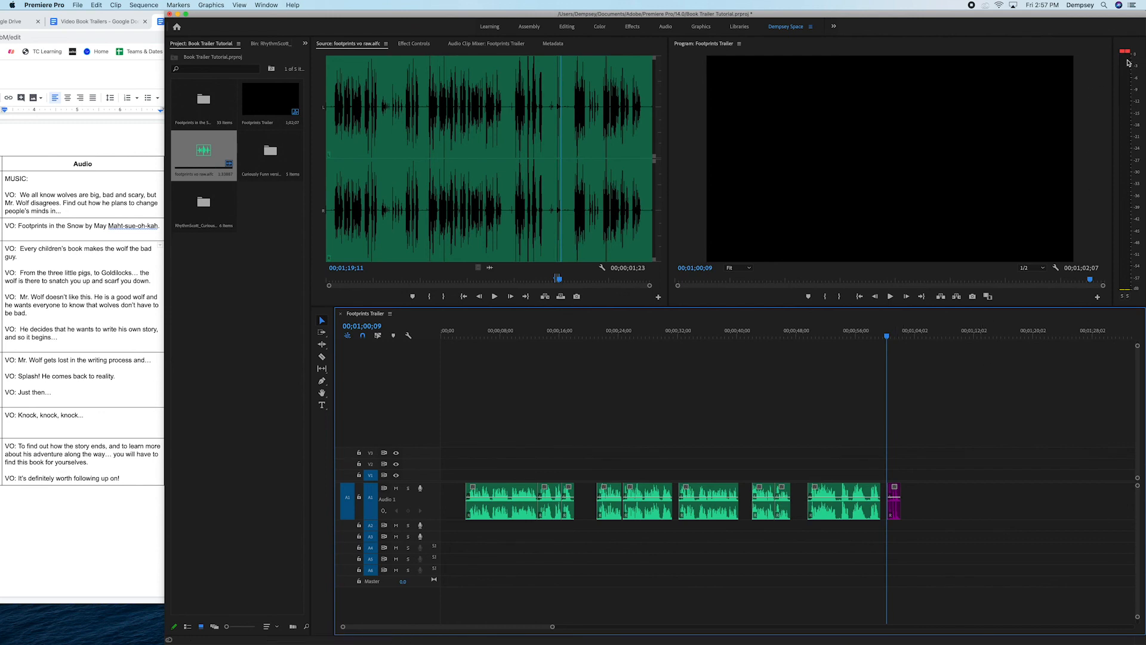
{"action": "key", "text": "space"}
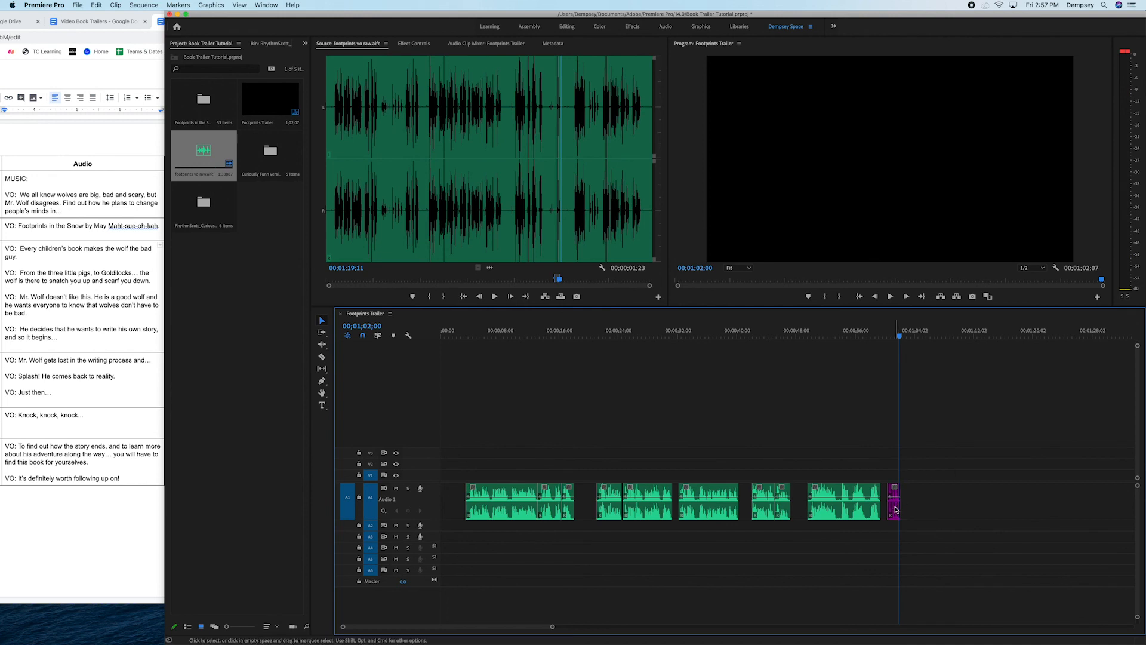
{"action": "left_click_drag", "start_coordinate": [896, 502], "coordinate": [896, 505]}
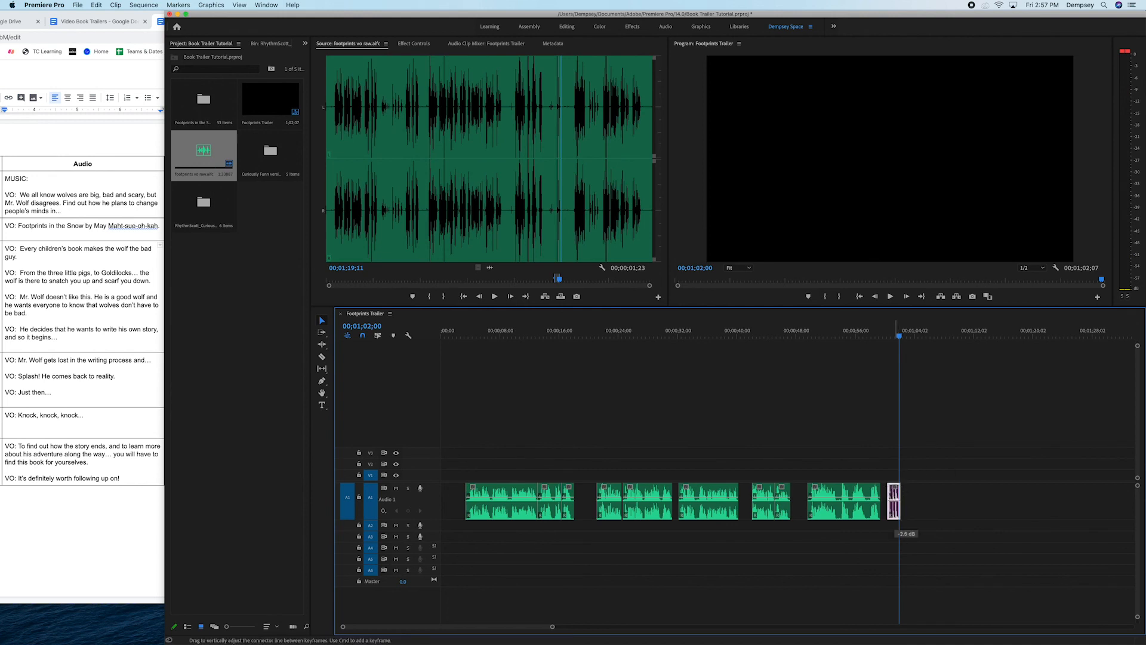
{"action": "left_click_drag", "start_coordinate": [896, 507], "coordinate": [896, 507]}
- Replay the quieter knock clip while checking the audio meters, and move the timeline playhead to 00;01;02;16
{"action": "left_click", "coordinate": [884, 335]}
{"action": "key", "text": "space"}
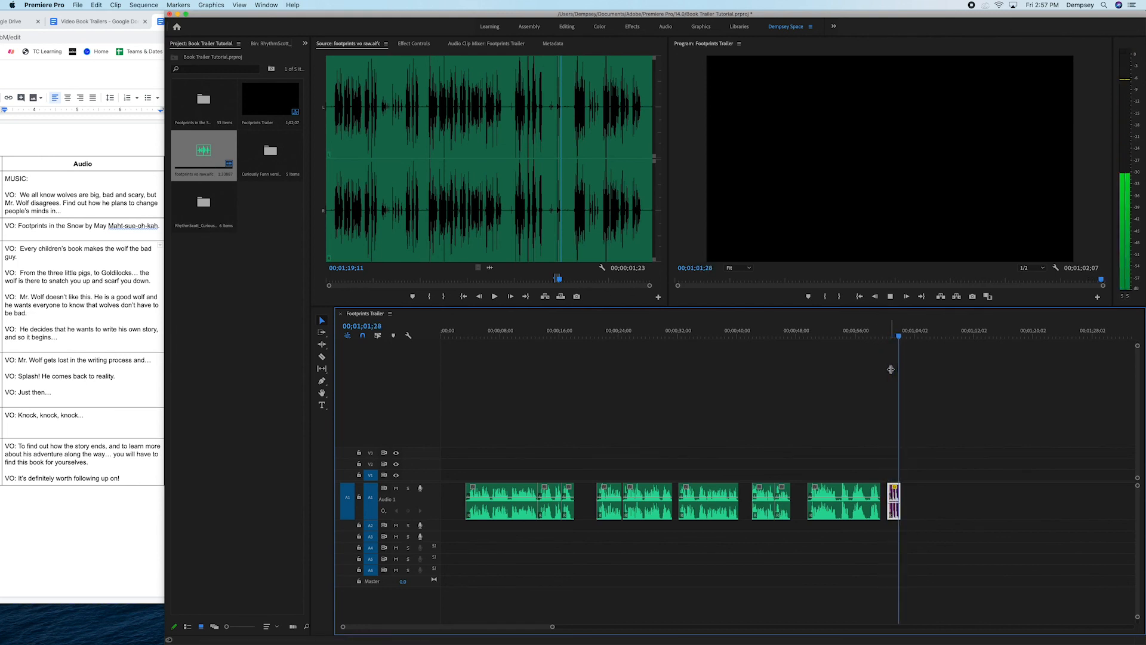
{"action": "key", "text": "space"}
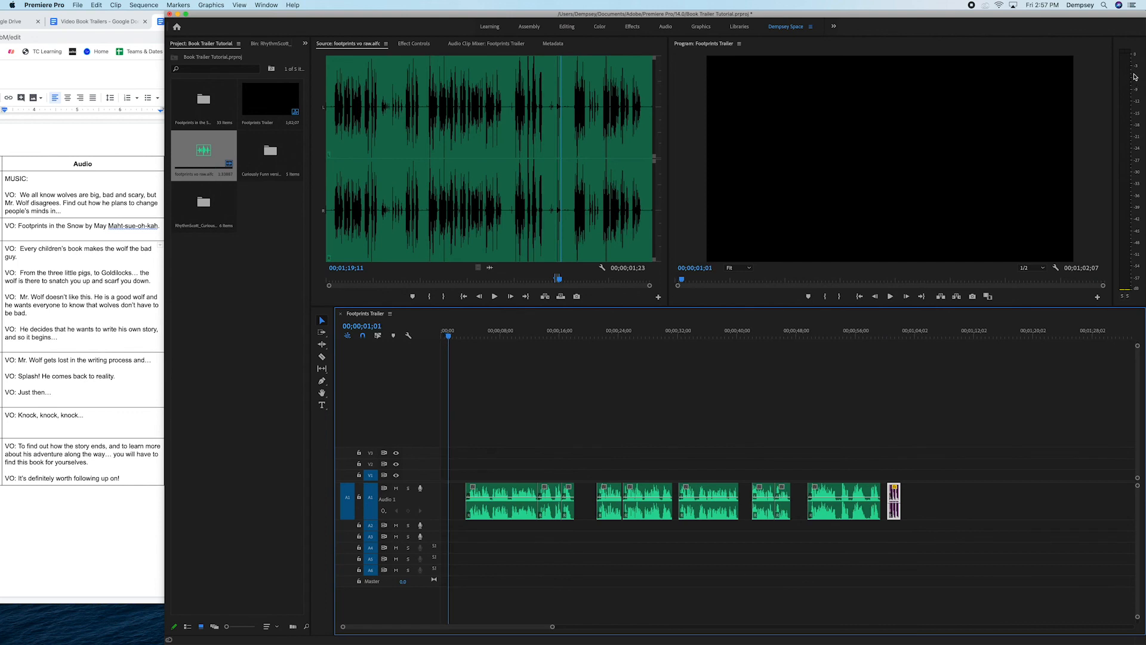
{"action": "left_click", "coordinate": [885, 361]}
{"action": "left_click", "coordinate": [886, 332]}
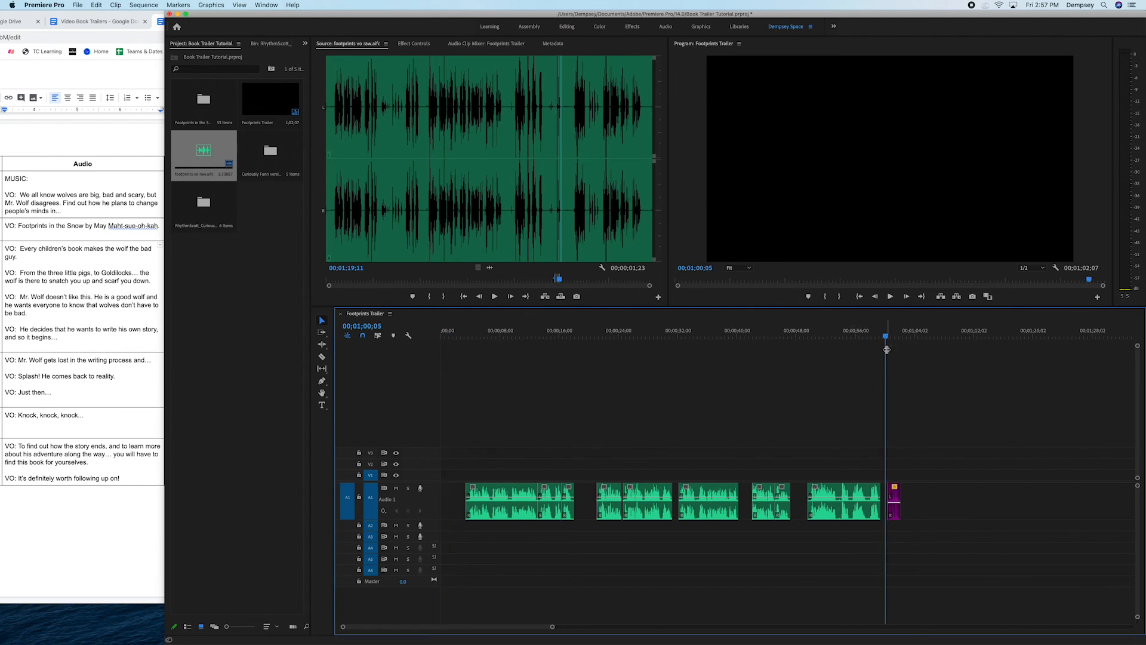
{"action": "key", "text": "space"}
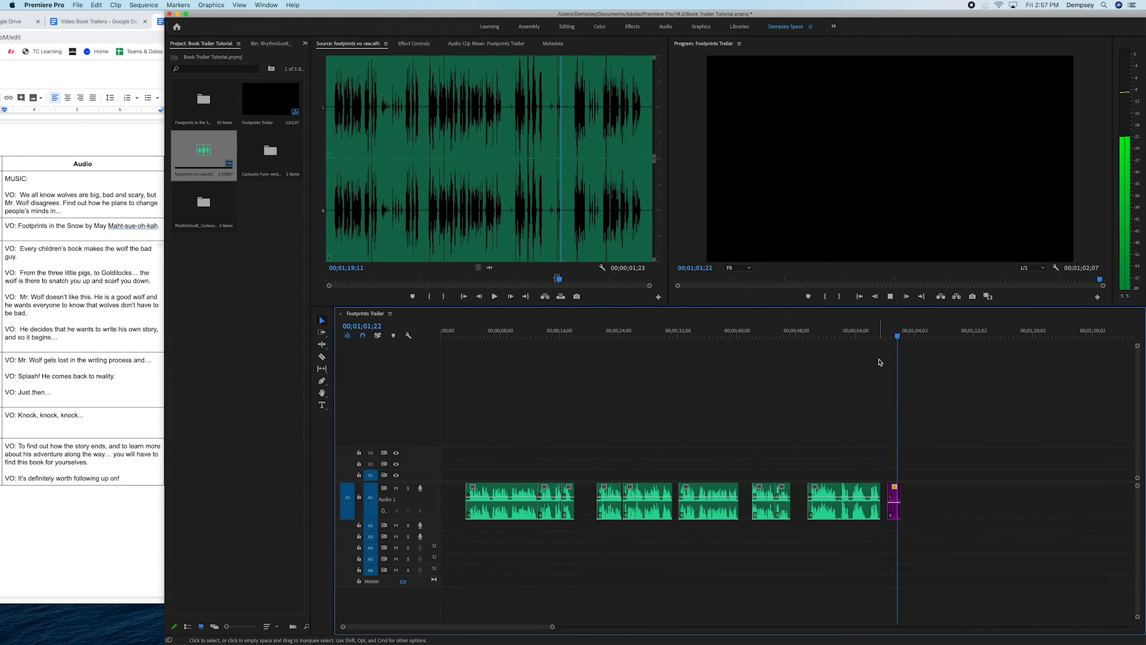
{"action": "key", "text": "space"}
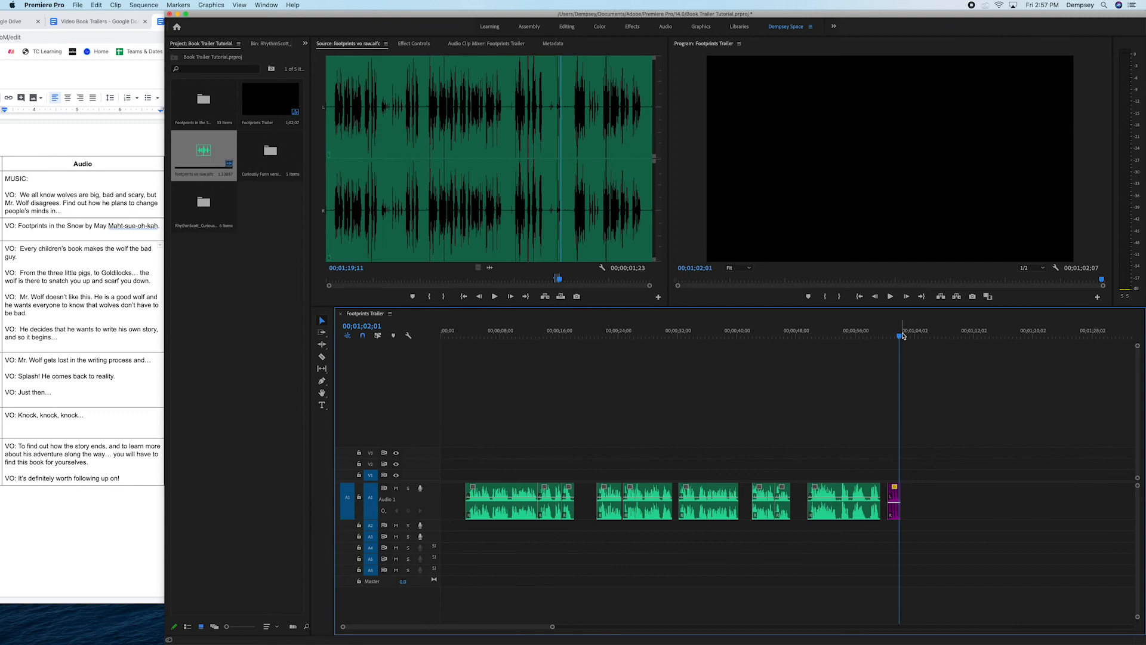
{"action": "left_click", "coordinate": [904, 339]}
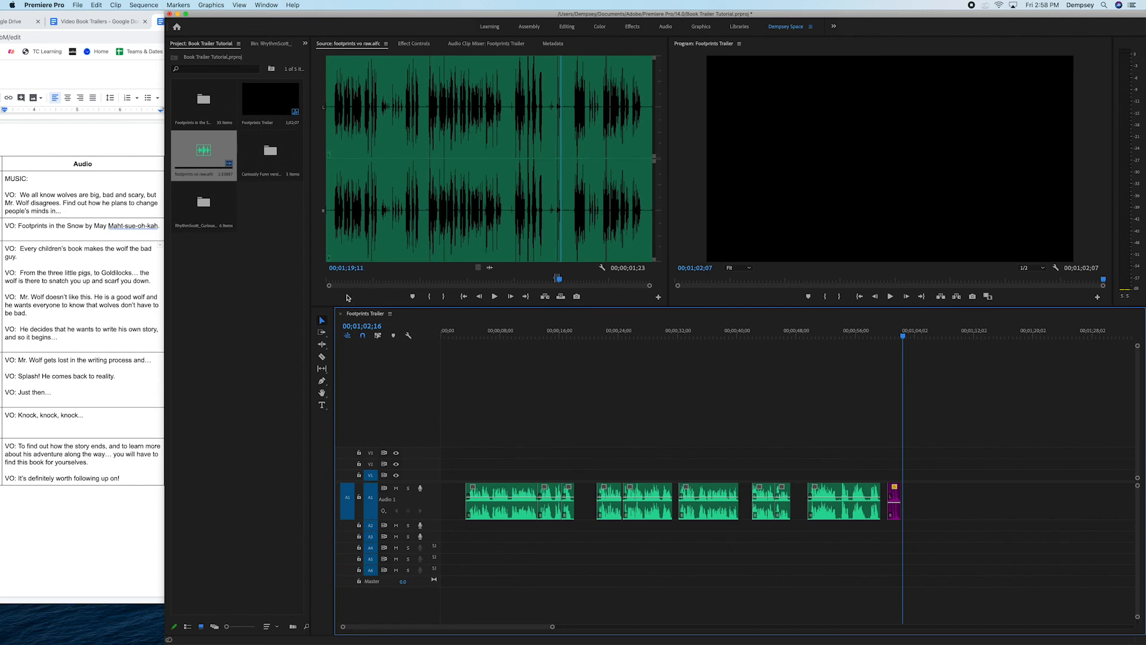
- Set a source In point at 00;01;23;23 and audition the voice-over take from there up to 00;01;33;12
{"action": "left_click", "coordinate": [576, 267]}
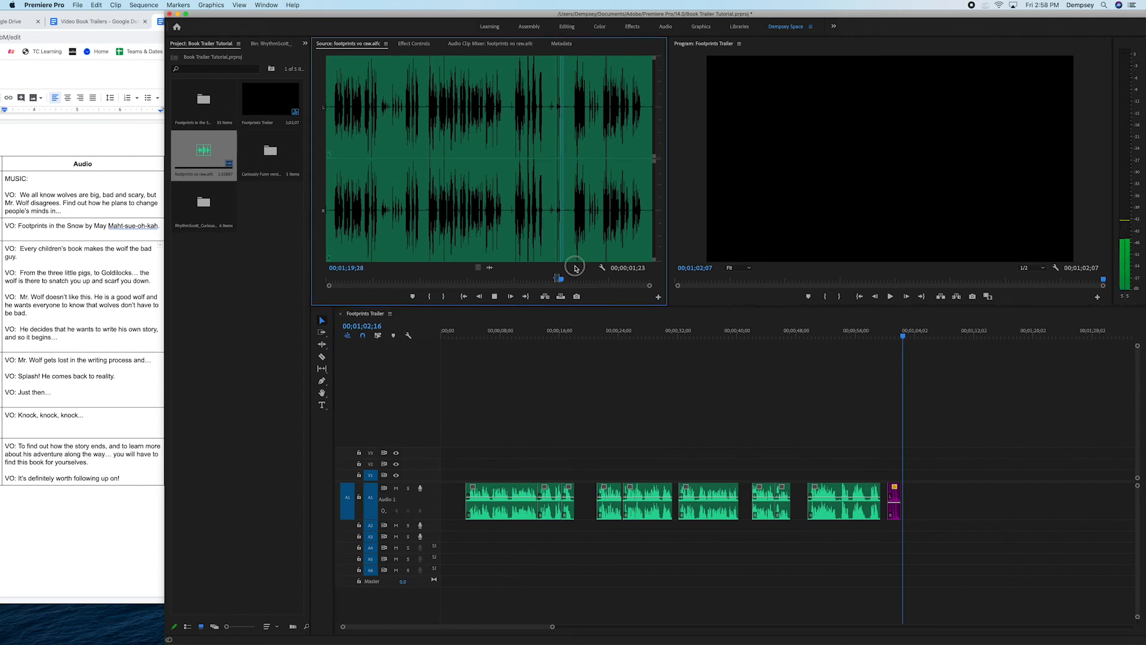
{"action": "left_click", "coordinate": [570, 280]}
{"action": "left_click_drag", "start_coordinate": [571, 281], "coordinate": [572, 282]}
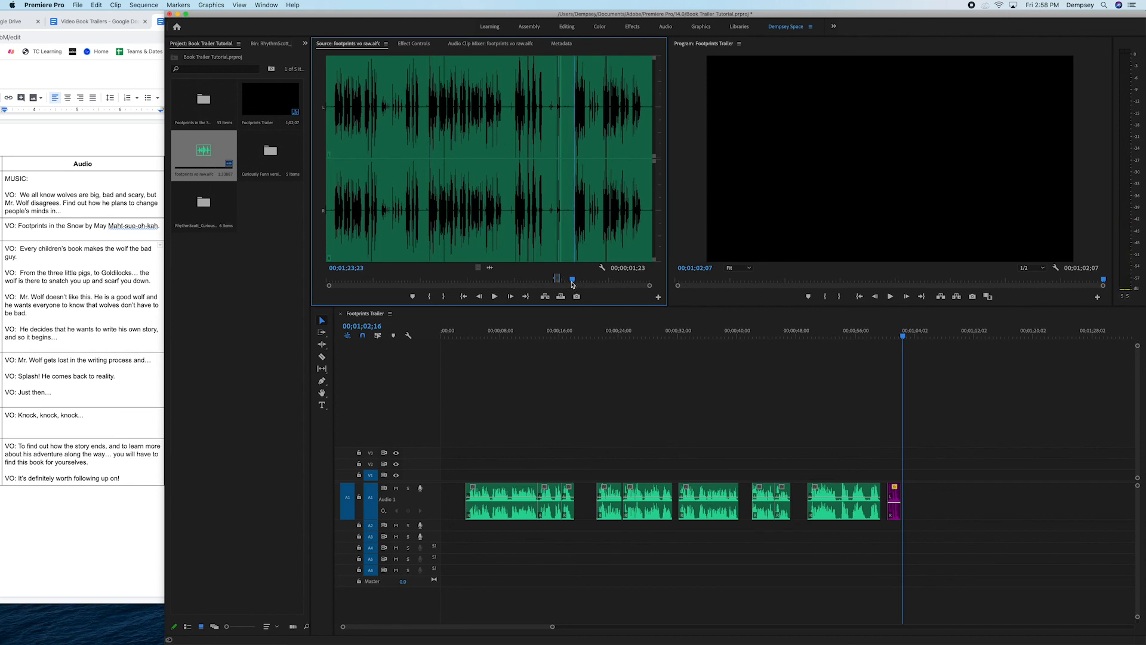
{"action": "key", "text": "i"}
{"action": "key", "text": "Left"}
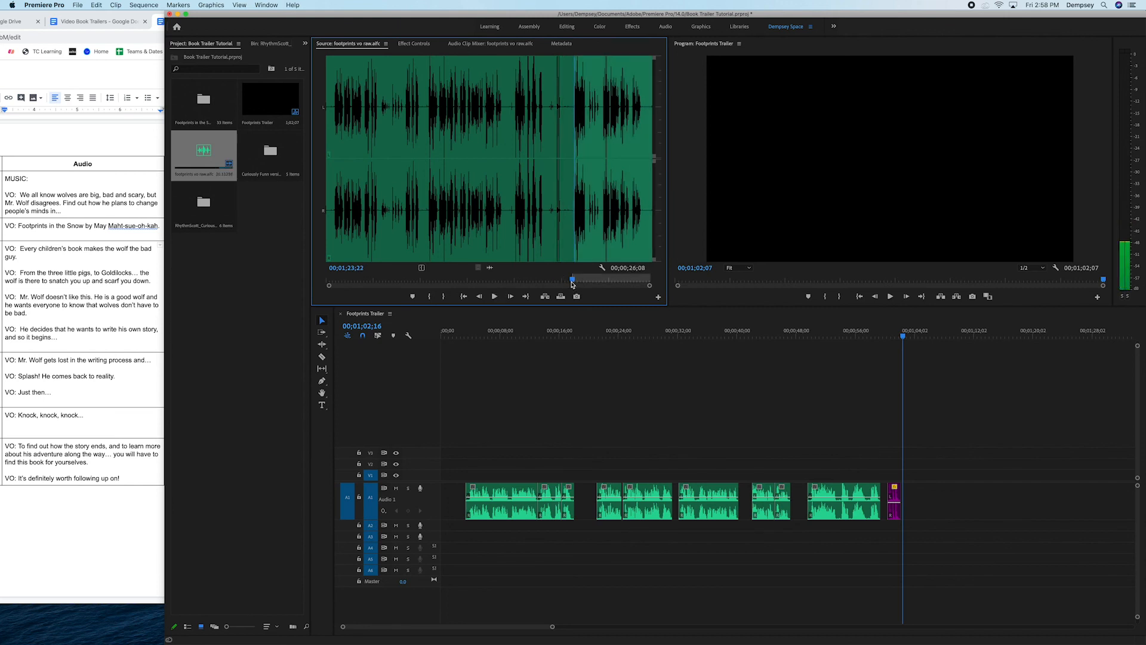
{"action": "key", "text": "space"}
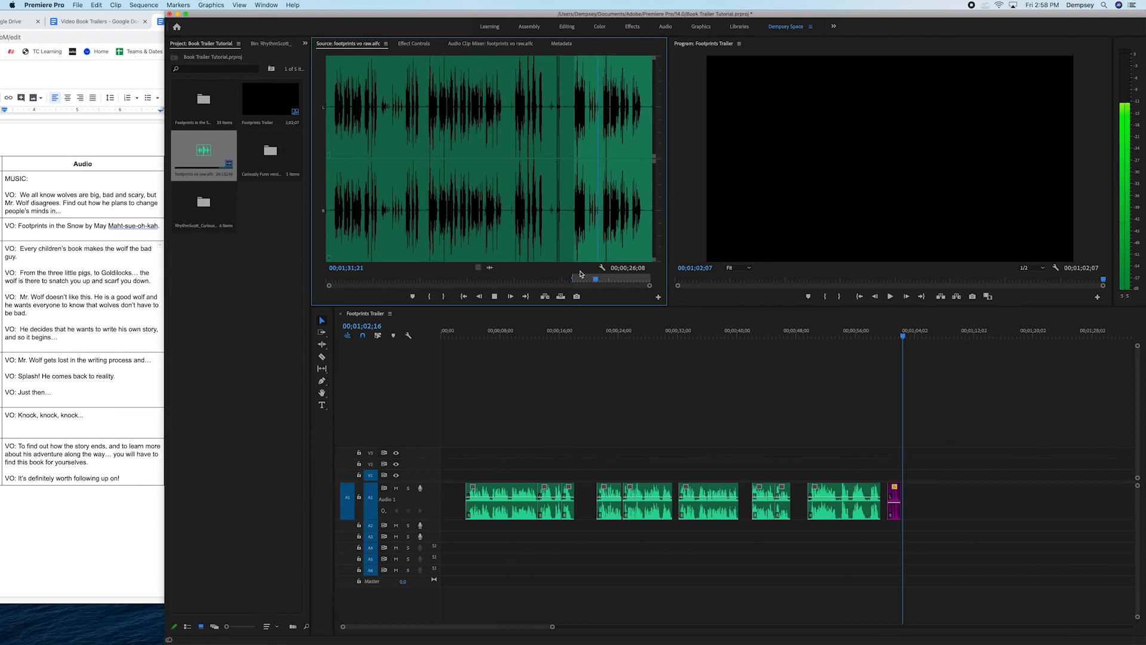
{"action": "key", "text": "space"}
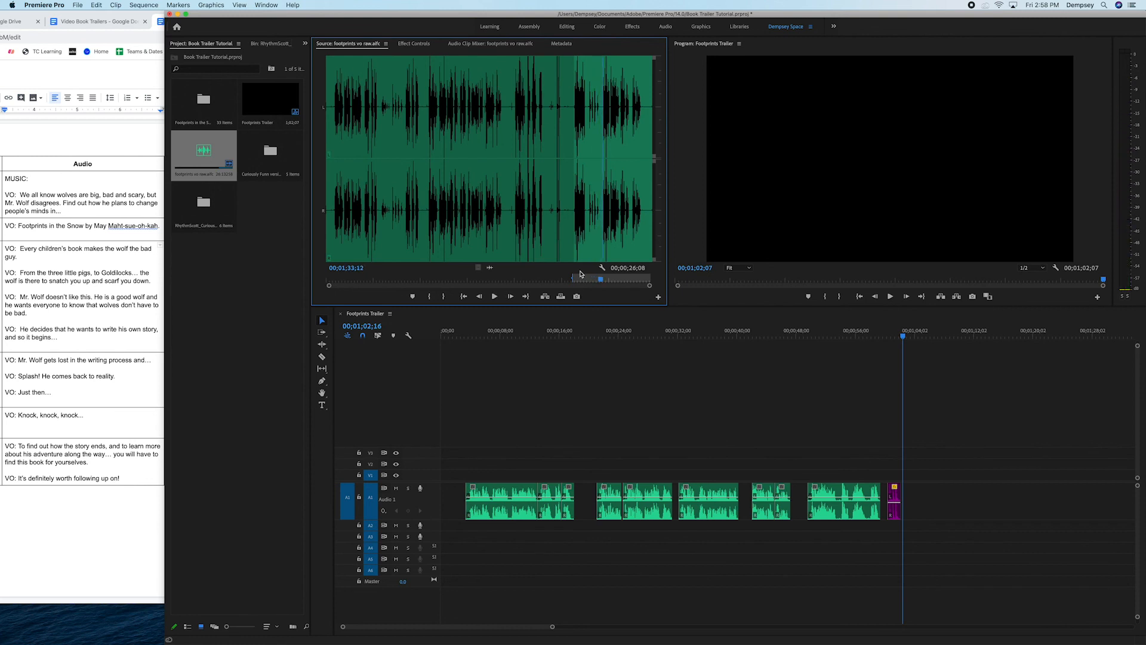
- Mark the "To find out how the story ends" take from 00;01;33;12 to 00;01;47;22 and place it on A1 about a second after the knock clip
{"action": "key", "text": "i"}
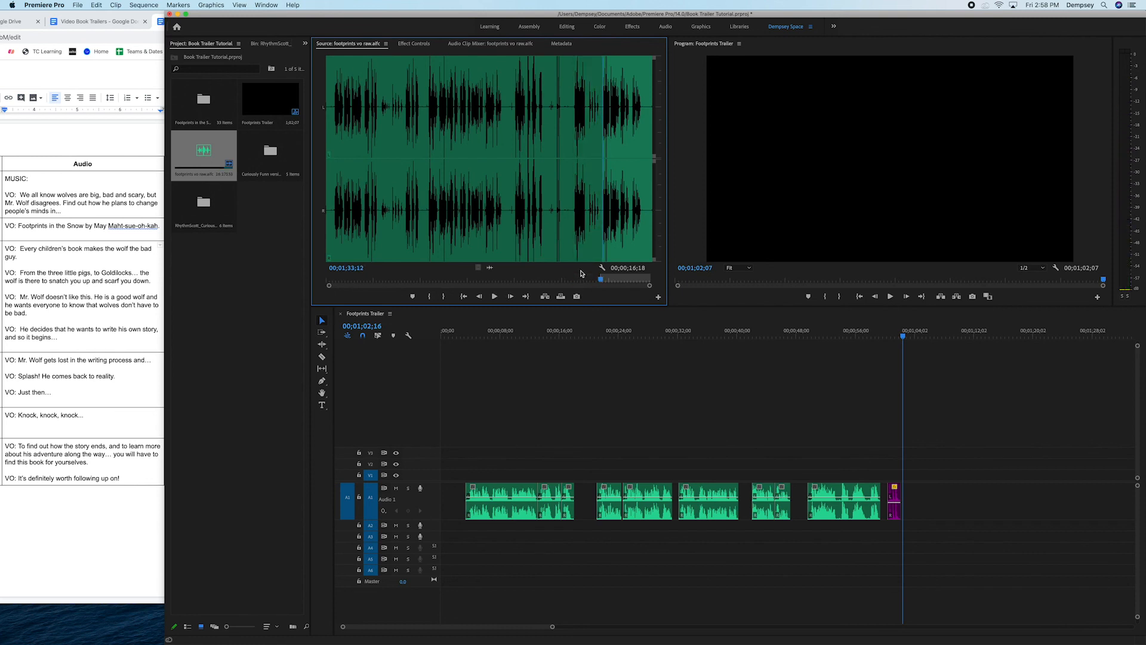
{"action": "key", "text": "space"}
{"action": "key", "text": "space"}
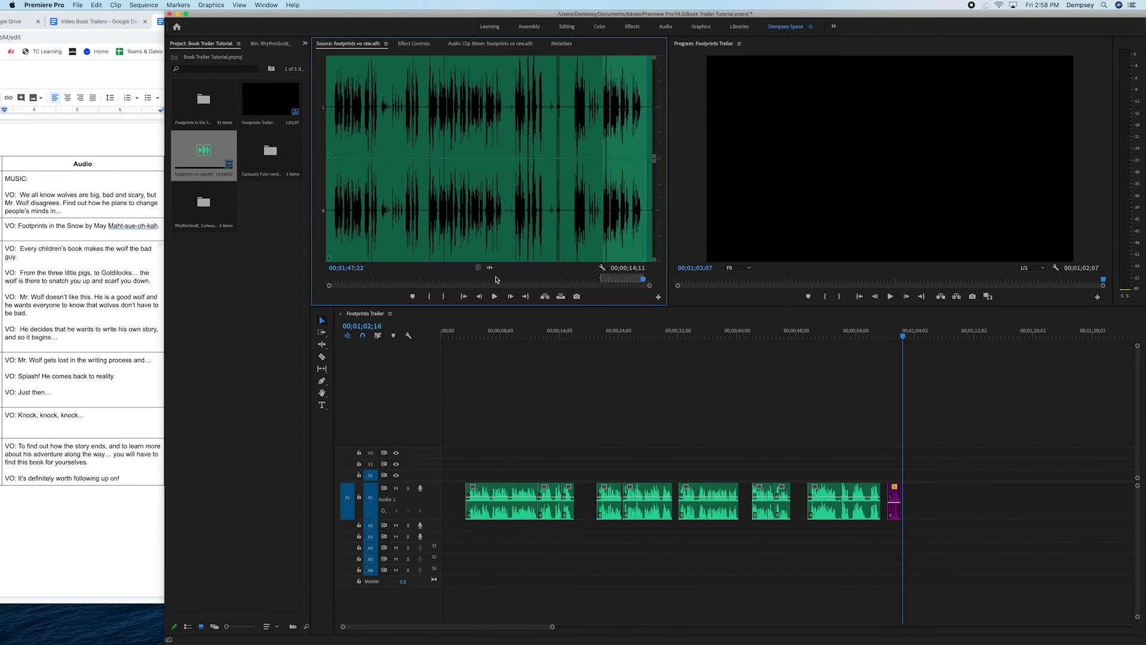
{"action": "left_click_drag", "start_coordinate": [490, 268], "coordinate": [919, 505]}
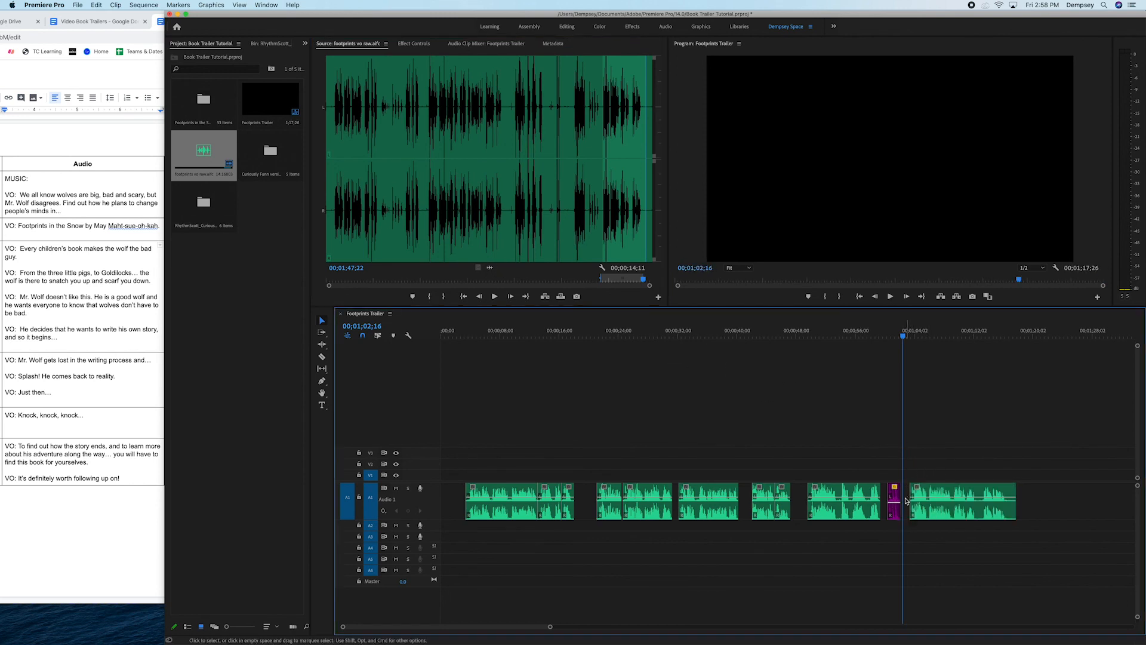
- Look over the assembled voice-over on the timeline from its beginning to past the last clip
{"action": "left_click_drag", "start_coordinate": [907, 338], "coordinate": [902, 363]}
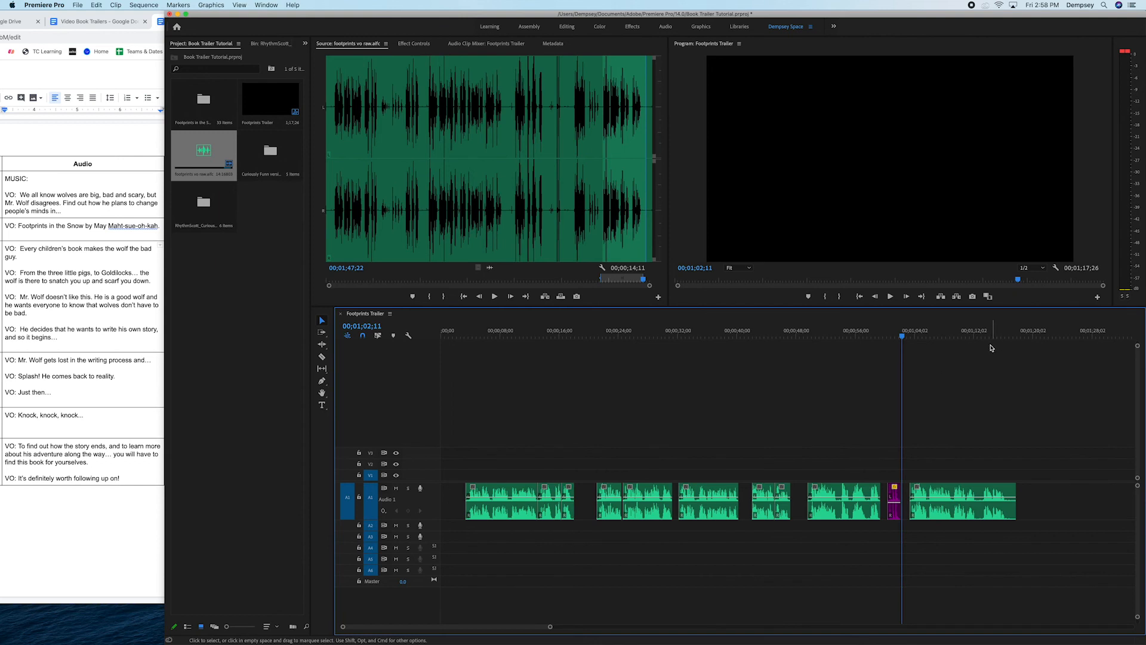
{"action": "left_click", "coordinate": [452, 345]}
{"action": "left_click_drag", "start_coordinate": [452, 346], "coordinate": [451, 346]}
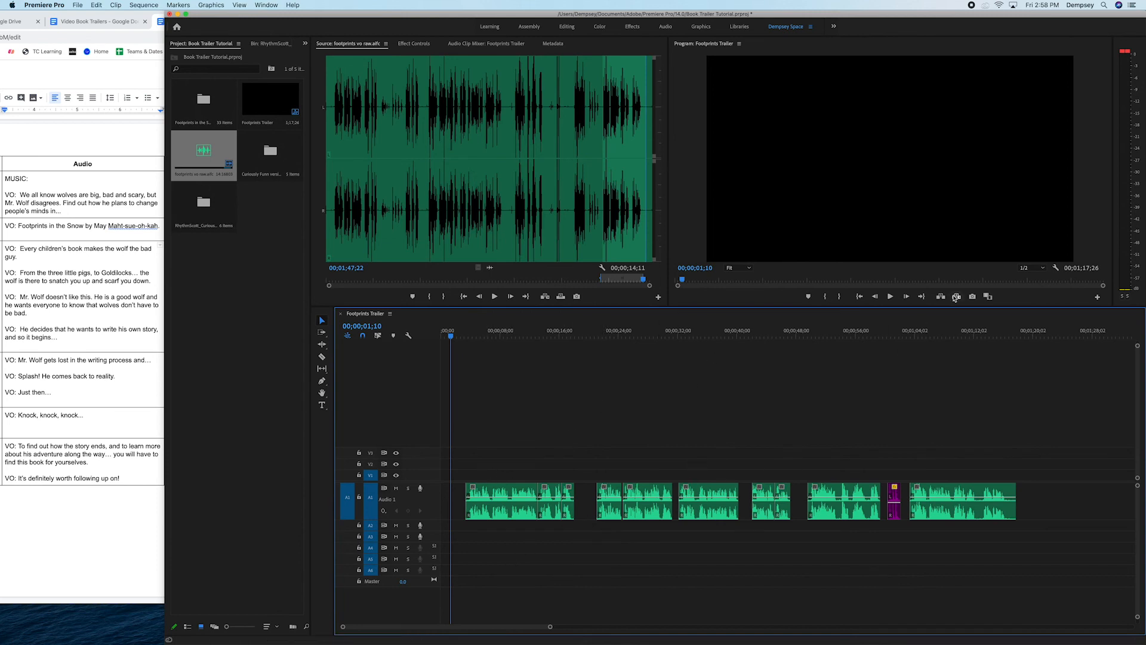
{"action": "left_click", "coordinate": [1027, 335]}
{"action": "left_click_drag", "start_coordinate": [1027, 335], "coordinate": [1051, 338]}
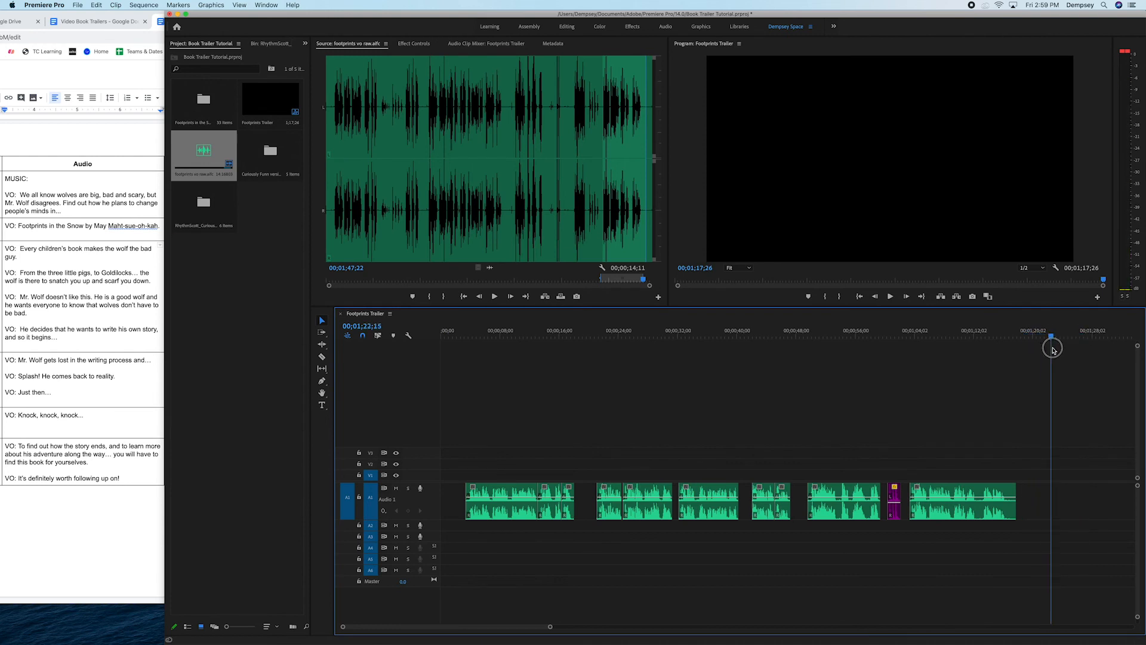
{"action": "scroll", "coordinate": [999, 394], "scroll_direction": "down", "scroll_amount": 3}
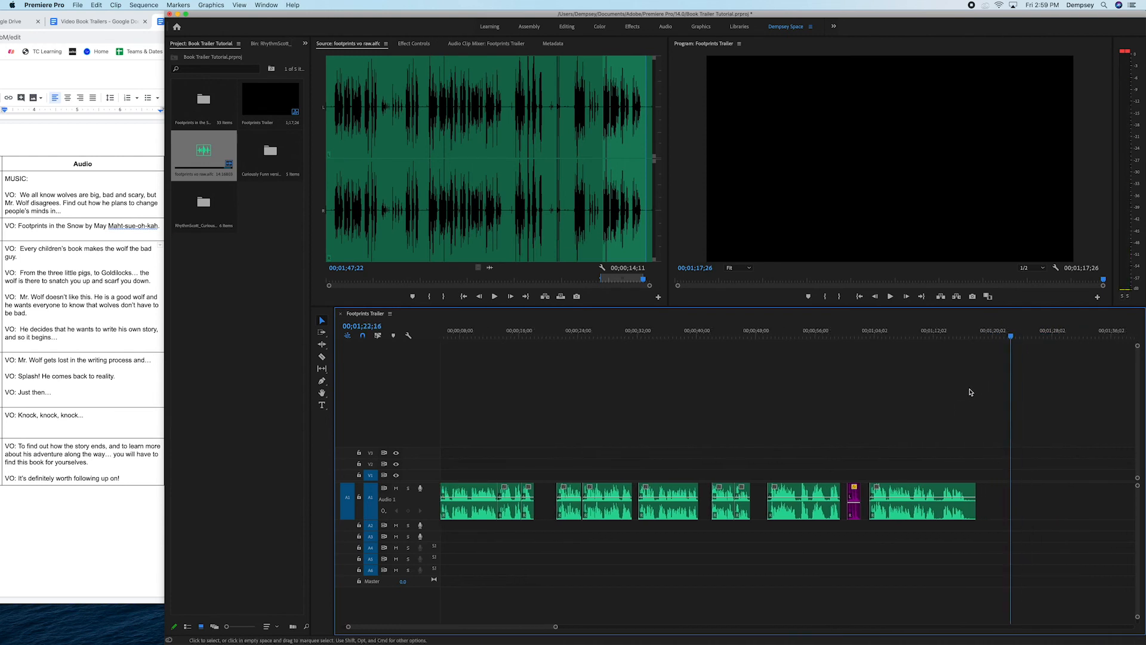
{"action": "scroll", "coordinate": [893, 391], "scroll_direction": "up", "scroll_amount": 3}
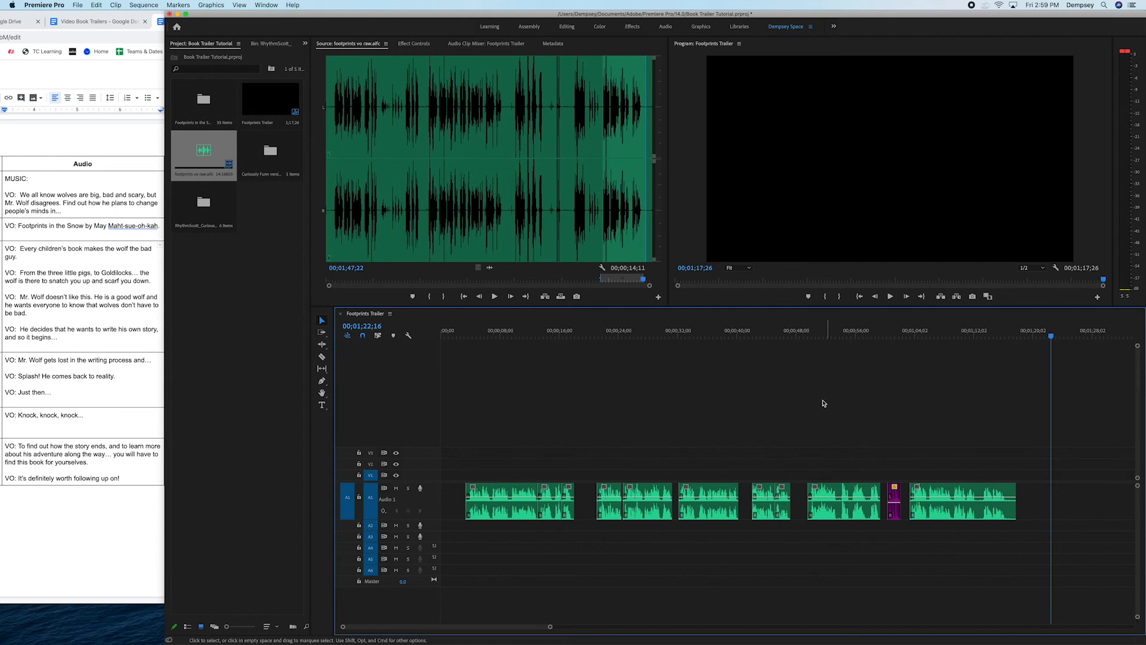
{"action": "left_click", "coordinate": [971, 5]}
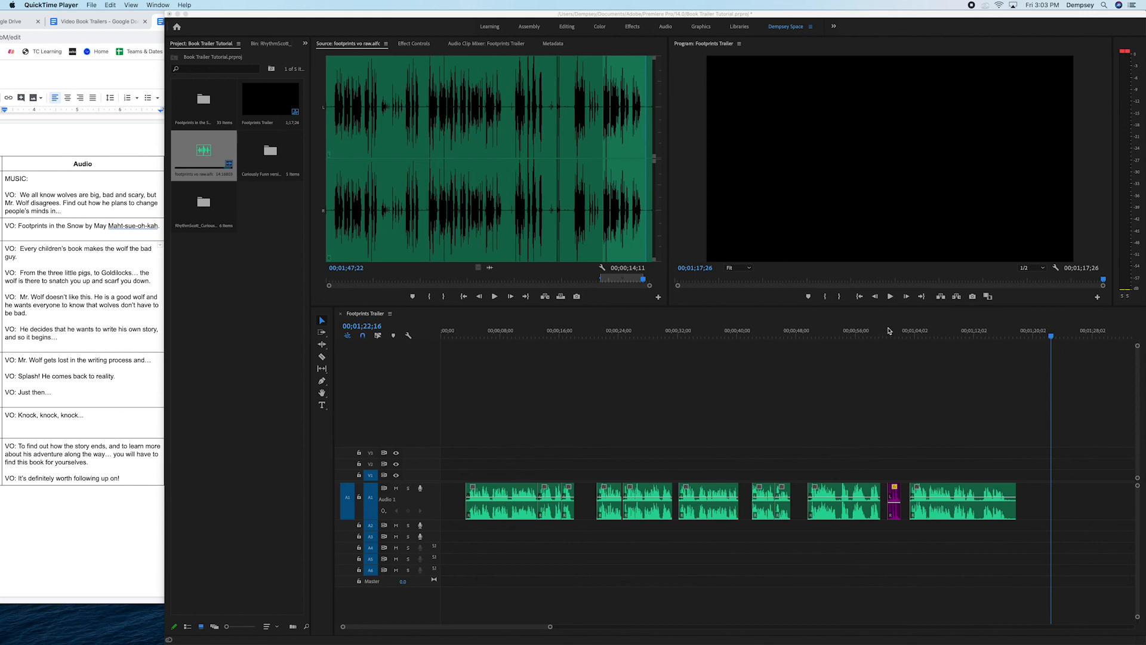
{"action": "left_click", "coordinate": [889, 331]}
{"action": "left_click", "coordinate": [888, 331]}
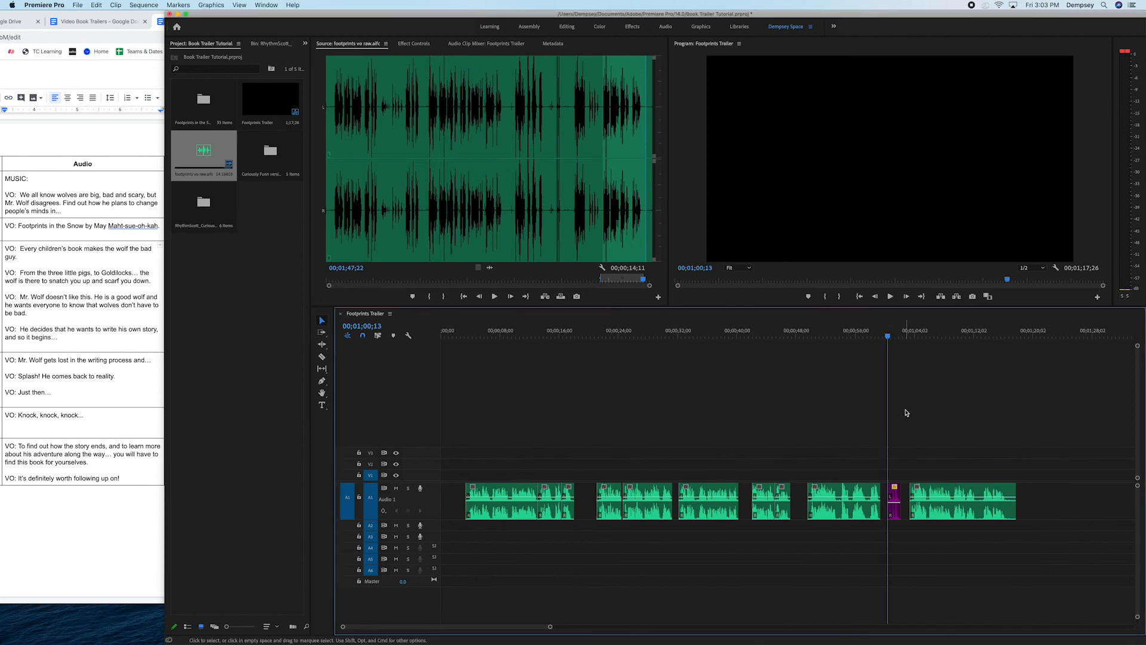
{"action": "left_click", "coordinate": [892, 339]}
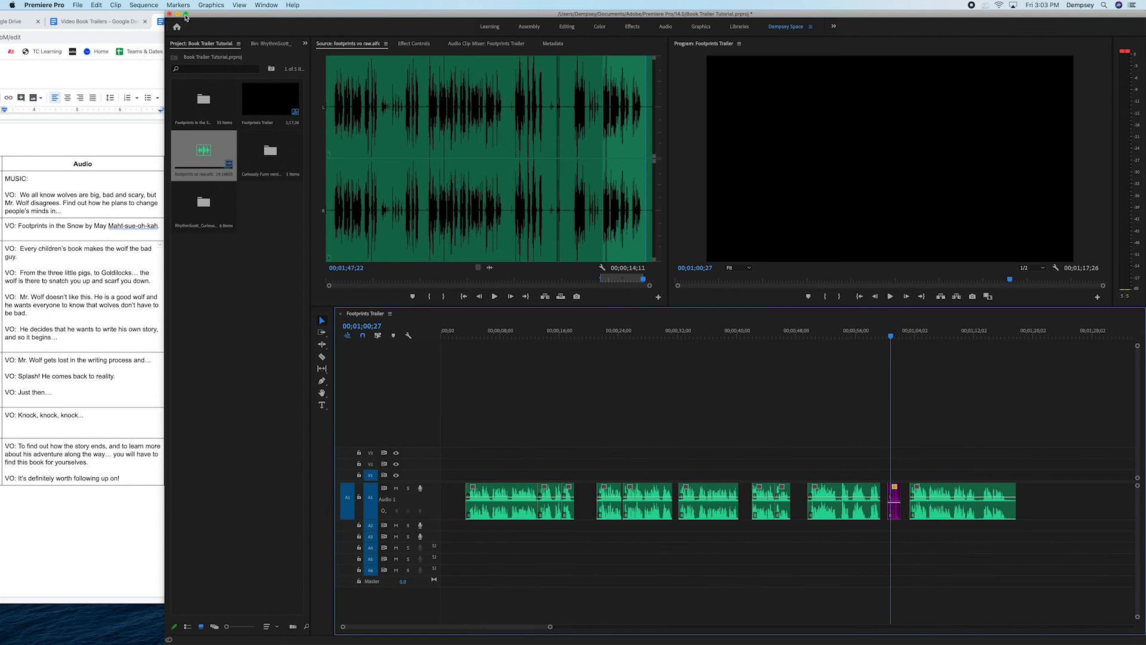
- Expand the editing window and place the full-length instrumental from the Curiously Funn versions bin on A2 at the sequence start
{"action": "left_click", "coordinate": [185, 15]}
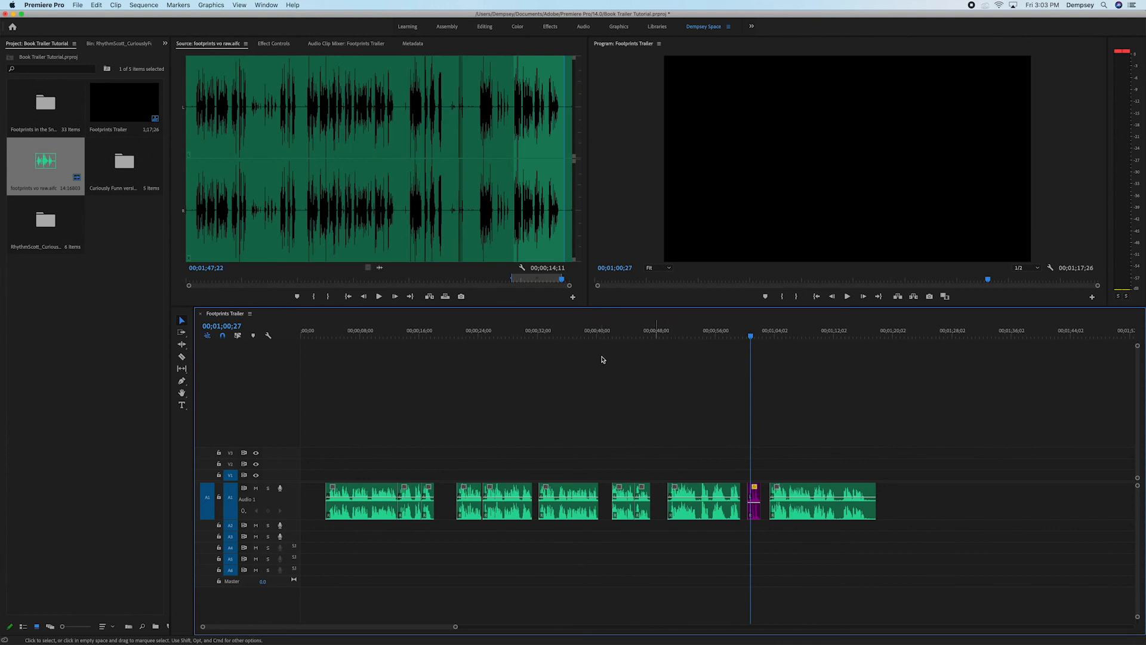
{"action": "left_click", "coordinate": [14, 314]}
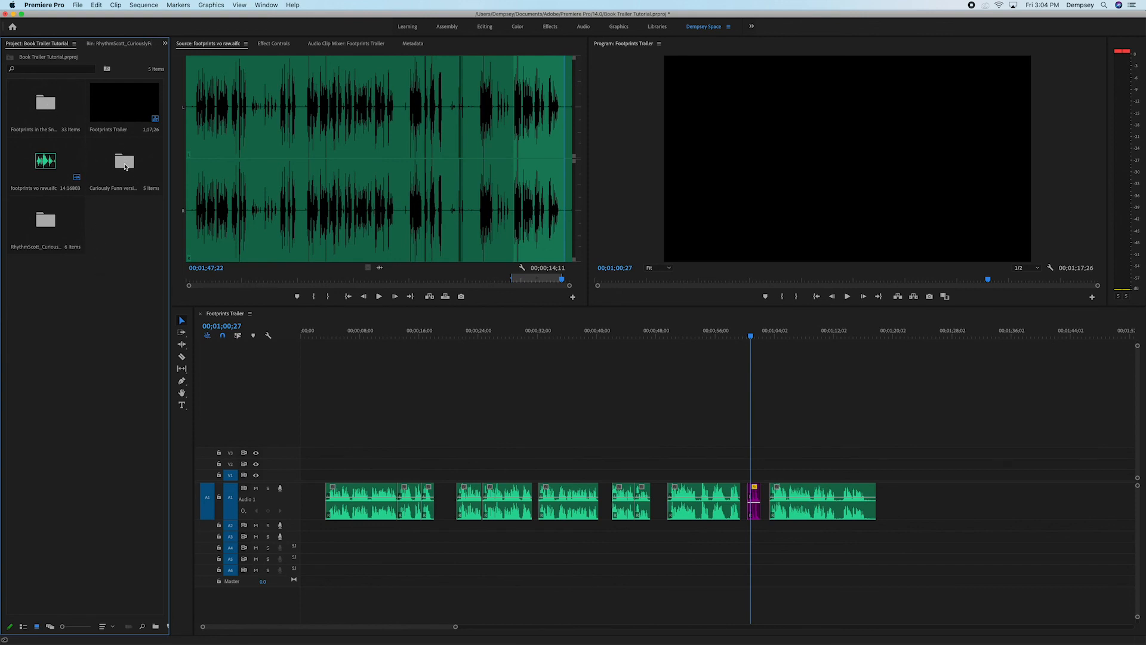
{"action": "double_click", "coordinate": [125, 169]}
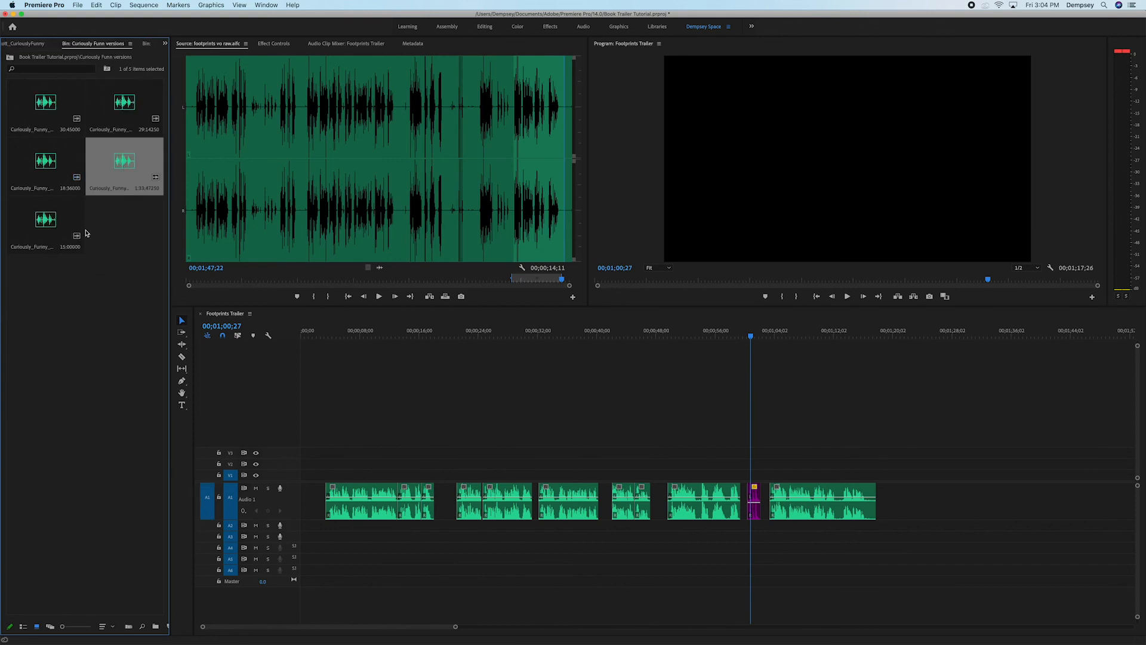
{"action": "double_click", "coordinate": [120, 166]}
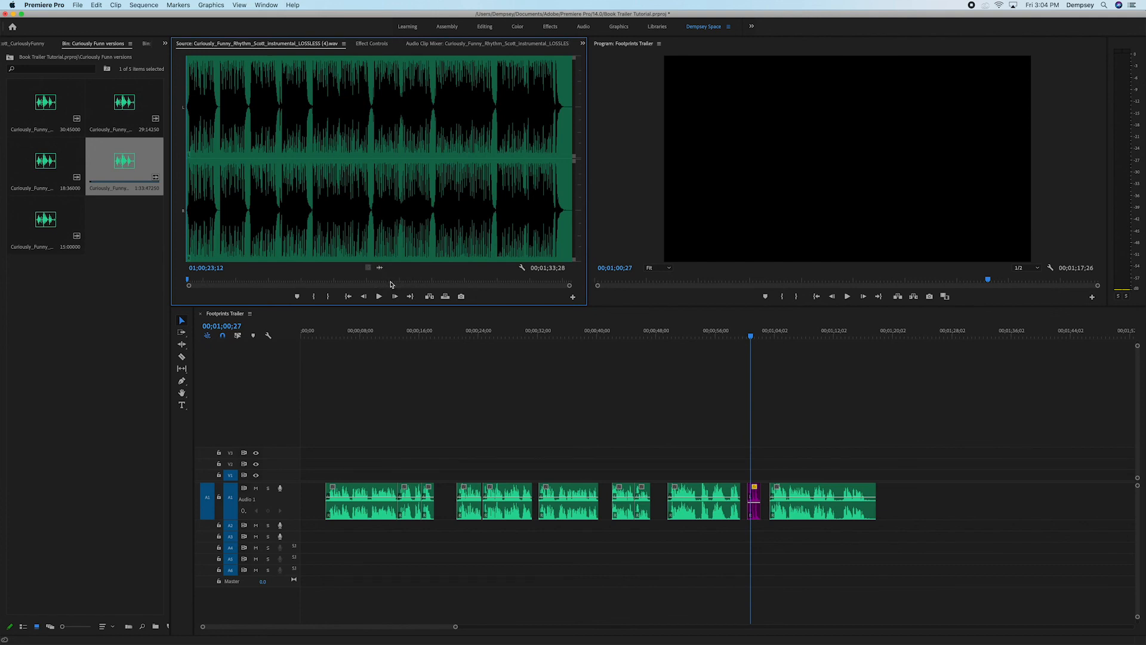
{"action": "left_click_drag", "start_coordinate": [380, 267], "coordinate": [295, 526]}
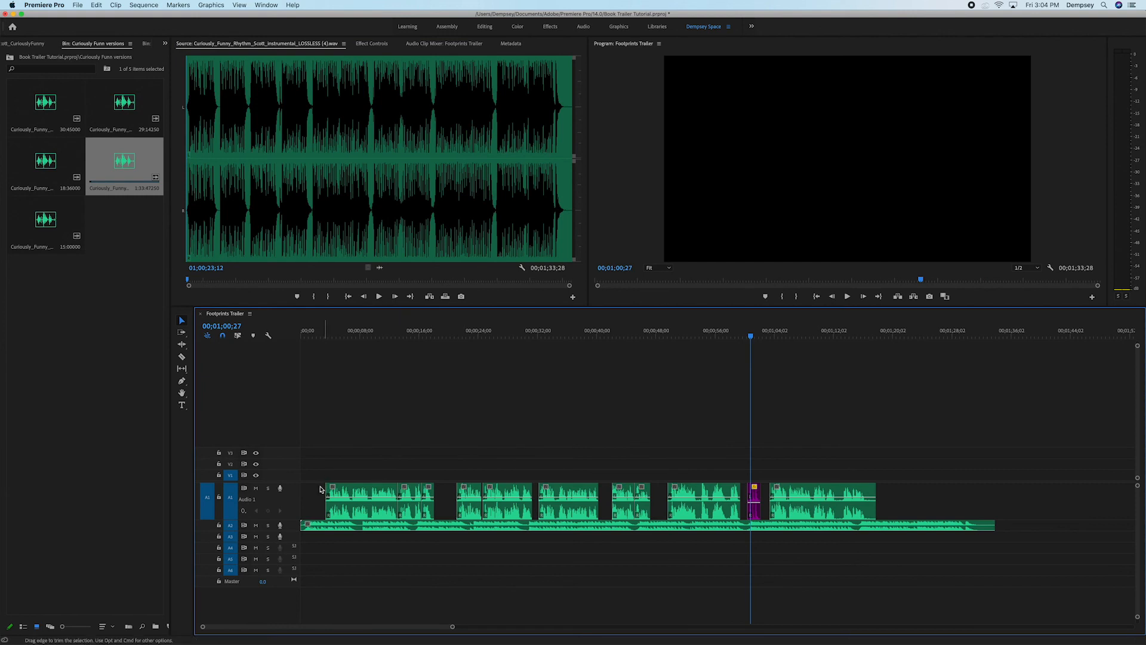
- Mute A1, audition the music alone from the start to 00;00;22;24, and return the playhead to the beginning
{"action": "left_click", "coordinate": [256, 489]}
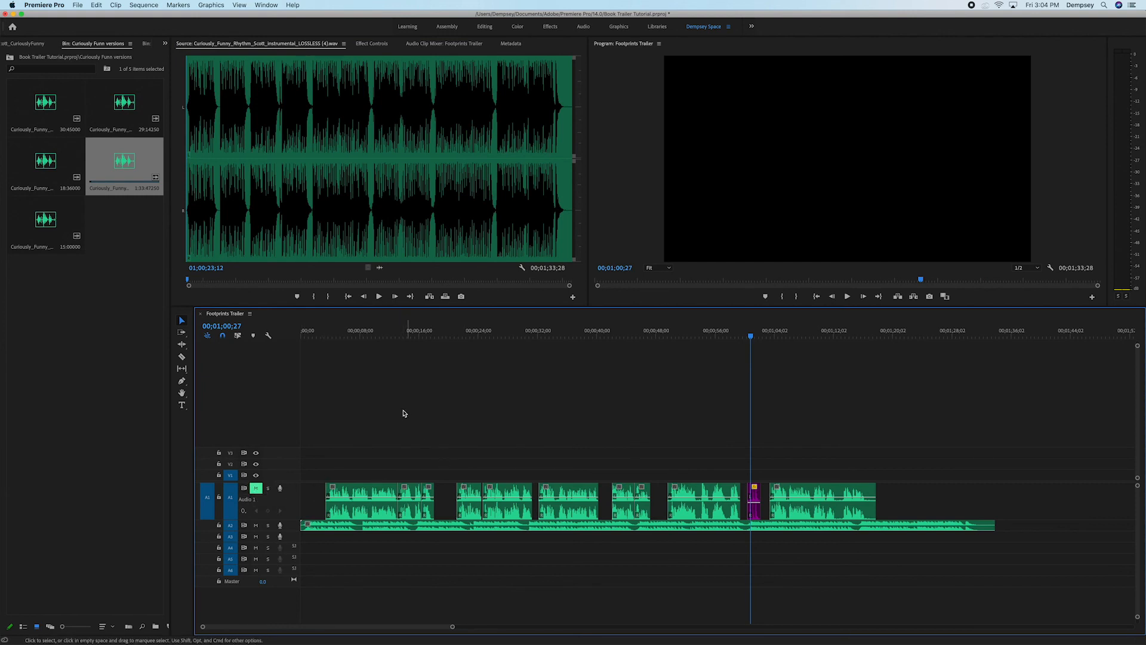
{"action": "left_click", "coordinate": [305, 334]}
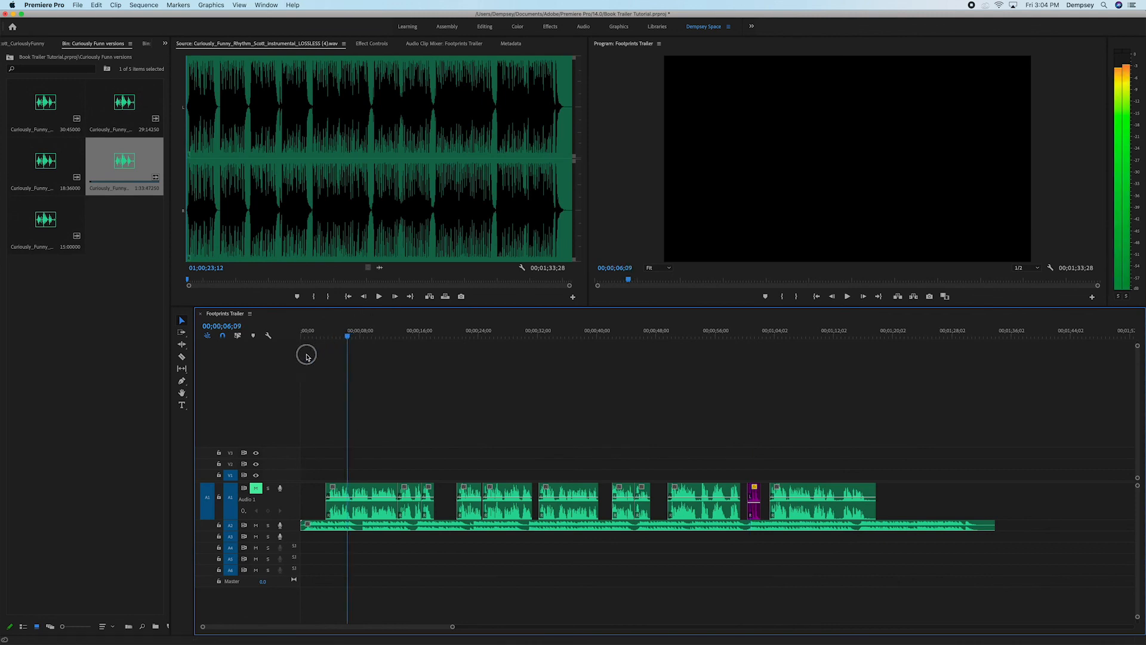
{"action": "key", "text": "space"}
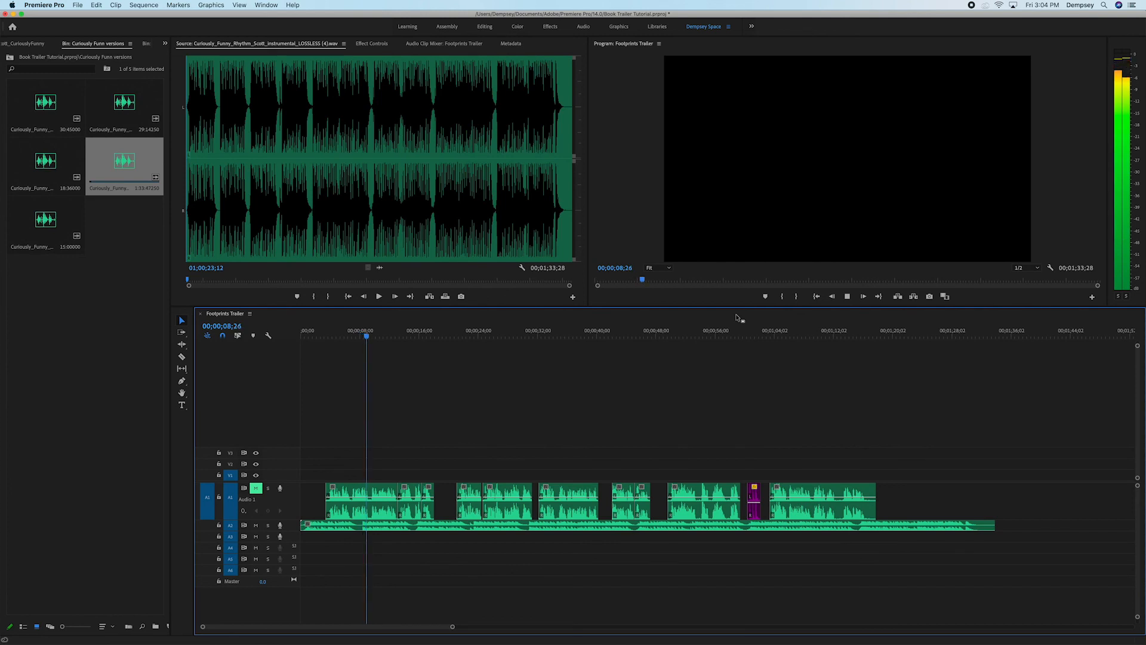
{"action": "key", "text": "XF86AudioLowerVolume"}
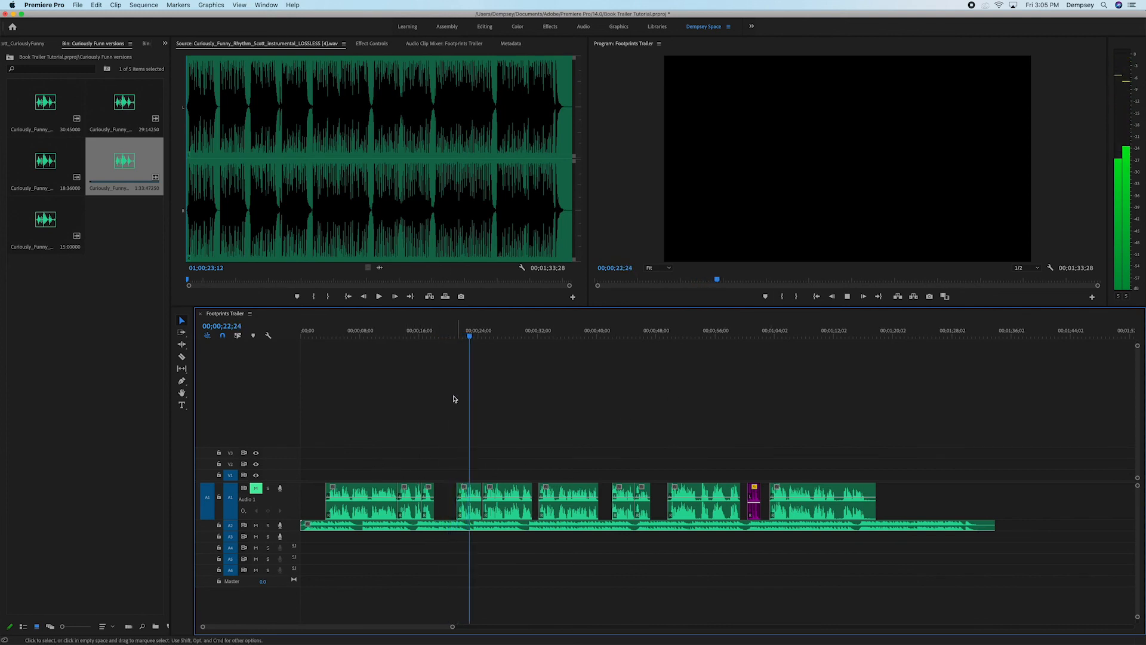
{"action": "key", "text": "space"}
{"action": "left_click_drag", "start_coordinate": [416, 329], "coordinate": [292, 333]}
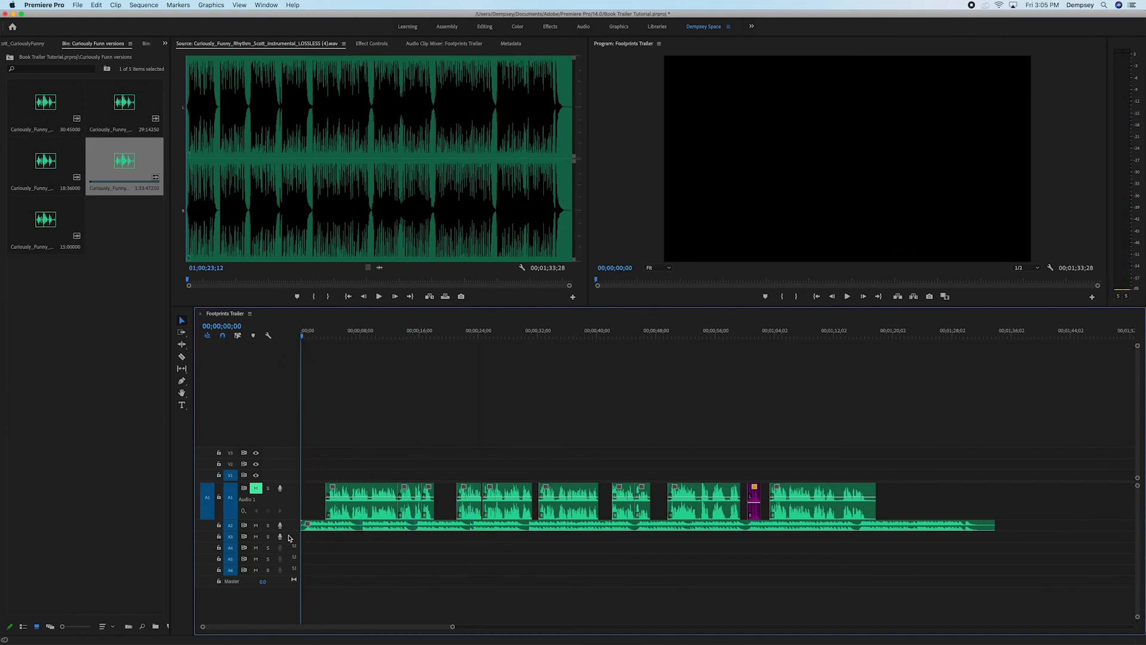
- Increase the height of track A2 and lower the music clip's volume
{"action": "left_click_drag", "start_coordinate": [291, 535], "coordinate": [292, 559]}
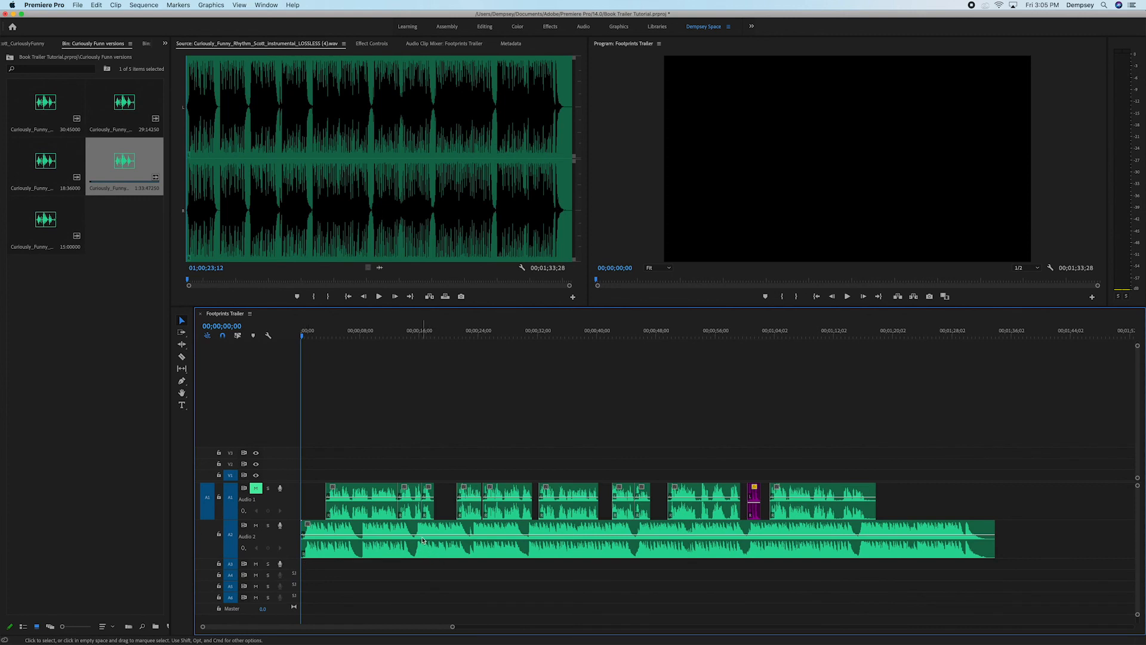
{"action": "left_click_drag", "start_coordinate": [423, 540], "coordinate": [423, 555]}
{"action": "left_click", "coordinate": [327, 435]}
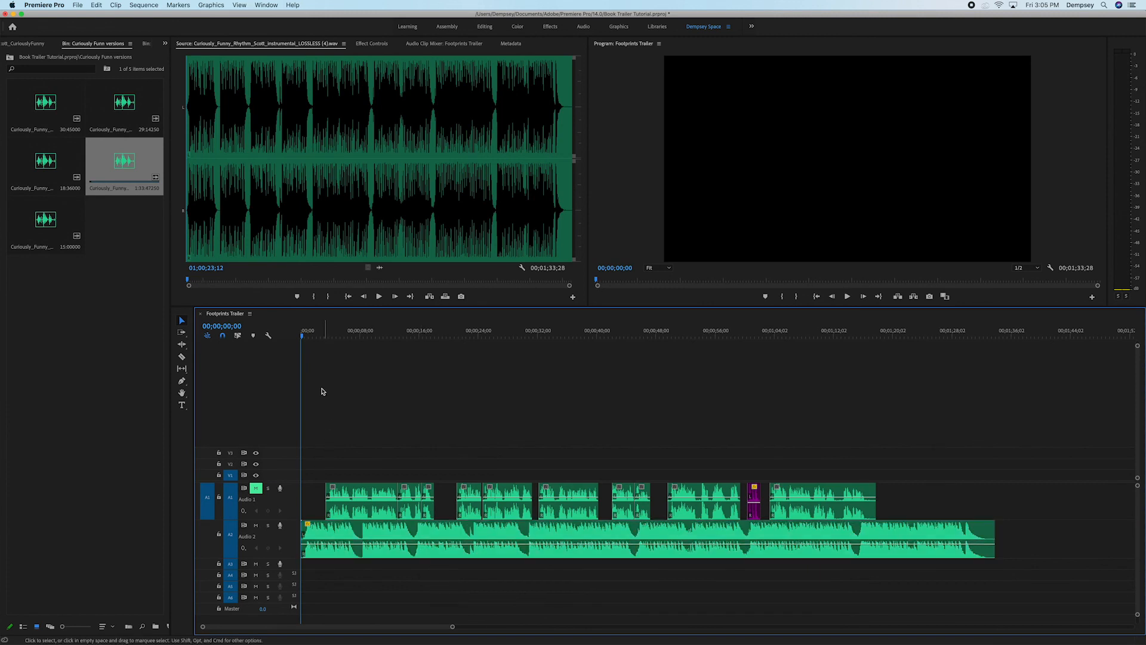
- Play the quieter music alone from the start to 00;00;08;10 to check its level on the audio meters
{"action": "key", "text": "XF86AudioLowerVolume"}
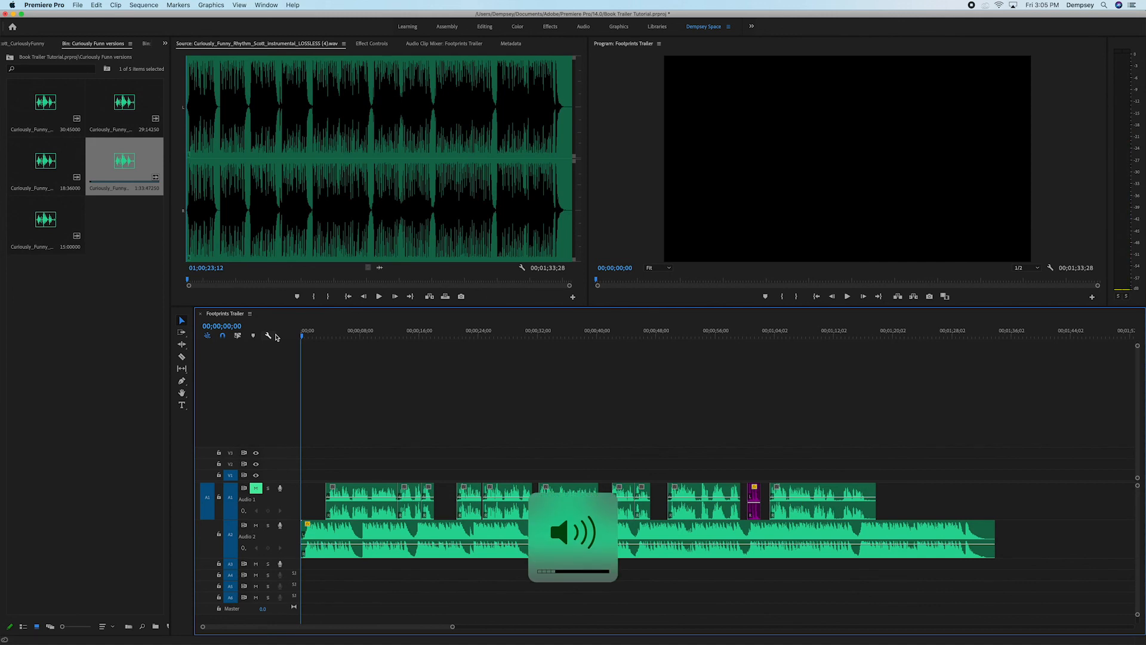
{"action": "key", "text": "space"}
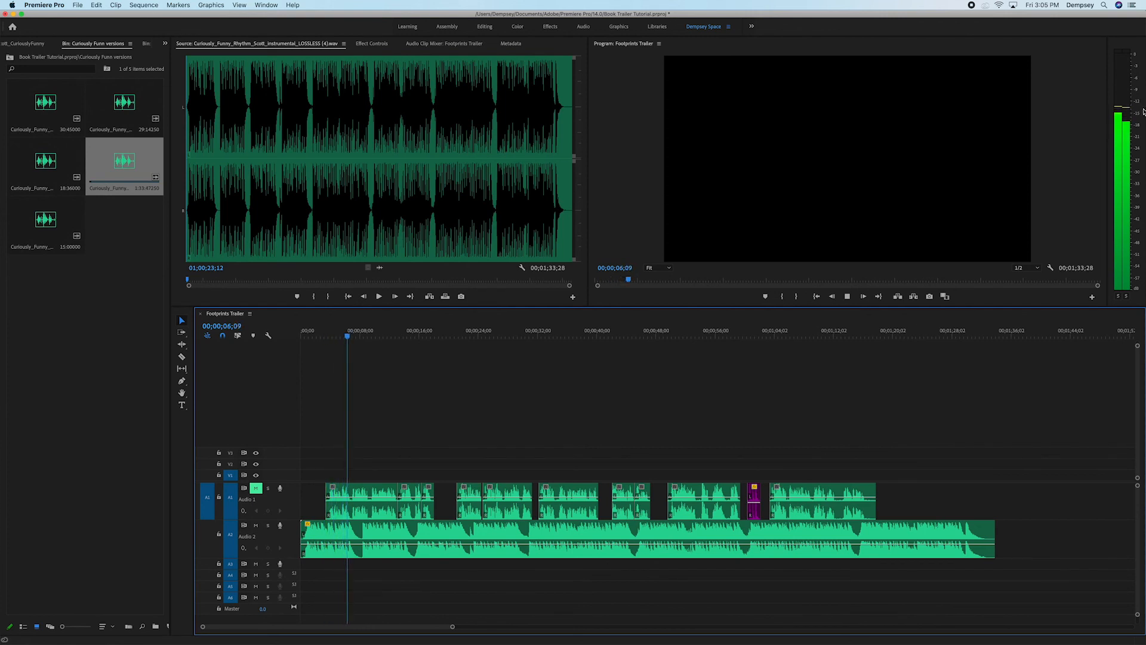
{"action": "key", "text": "space"}
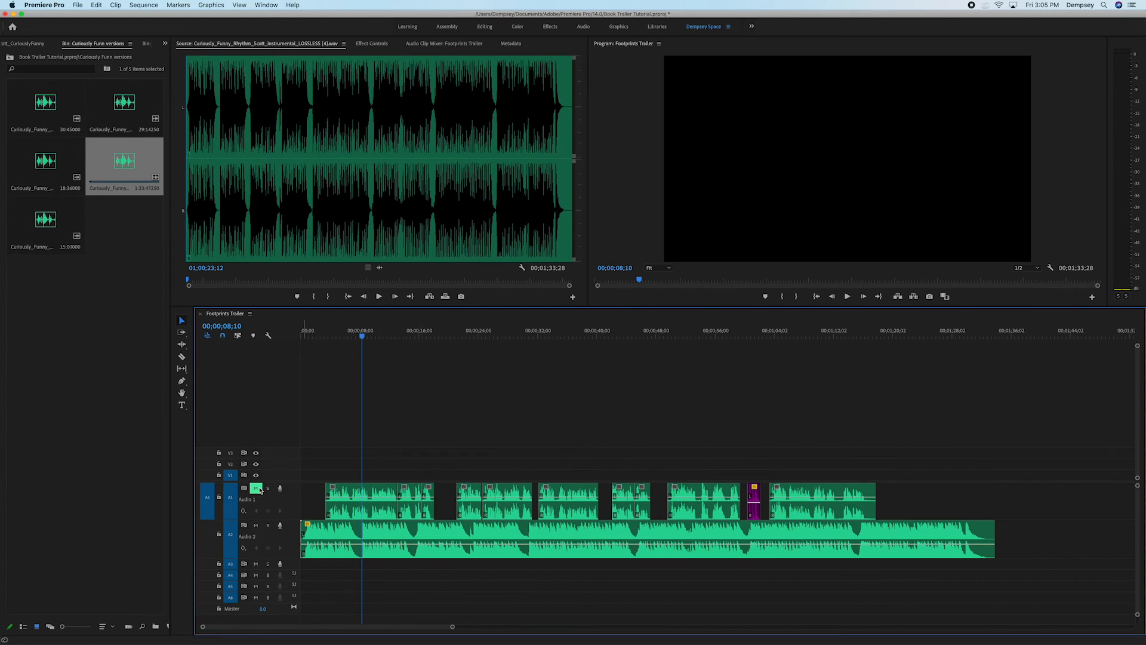
- Unmute A1, mute A2, and play the opening voice-over alone to check its level on the audio meters
{"action": "left_click", "coordinate": [257, 489]}
{"action": "left_click", "coordinate": [256, 526]}
{"action": "left_click_drag", "start_coordinate": [352, 335], "coordinate": [323, 351]}
{"action": "key", "text": "space"}
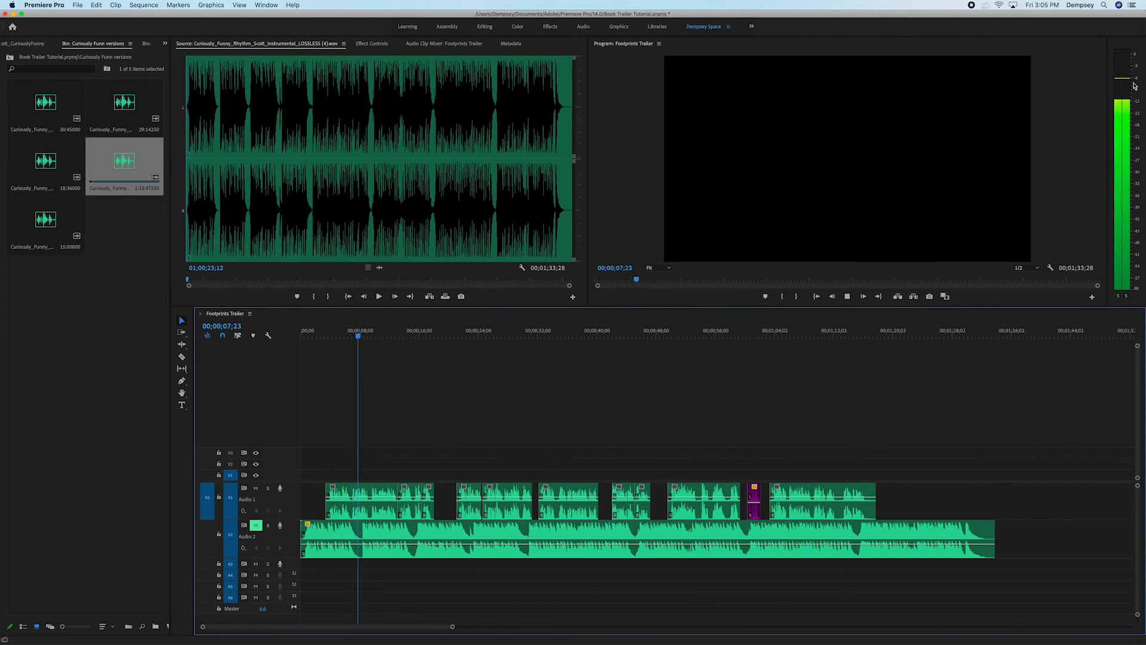
{"action": "key", "text": "space"}
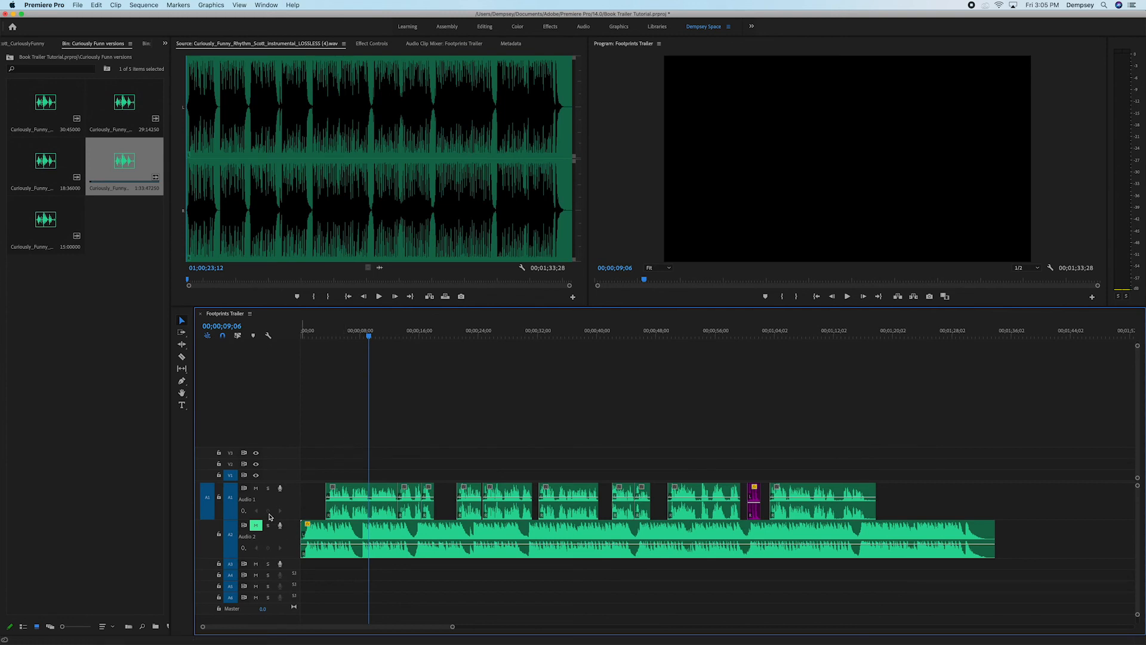
- Unmute A2 and play the music together with the voice-over up to 00;00;09;25 to judge their balance
{"action": "left_click", "coordinate": [257, 529]}
{"action": "left_click", "coordinate": [351, 333]}
{"action": "left_click_drag", "start_coordinate": [351, 333], "coordinate": [306, 334]}
{"action": "key", "text": "space"}
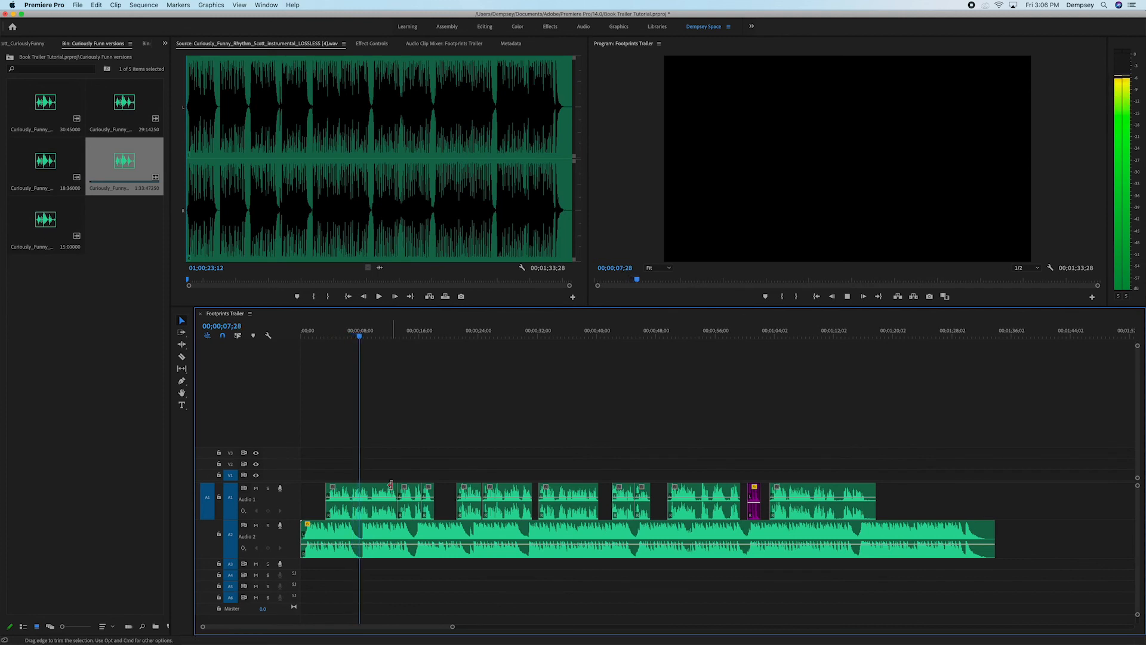
{"action": "key", "text": "space"}
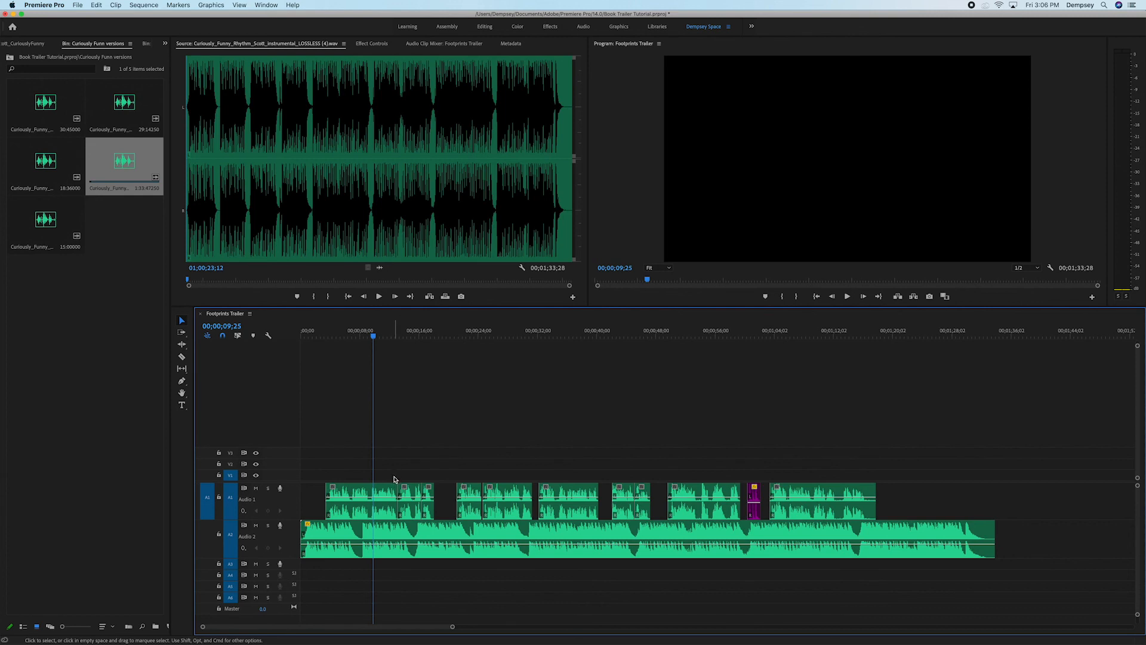
- Lower the A2 music clip's volume to about -18.3 dB, replay the opening mix, and save the project
{"action": "left_click", "coordinate": [383, 547]}
{"action": "left_click_drag", "start_coordinate": [382, 541], "coordinate": [383, 546]}
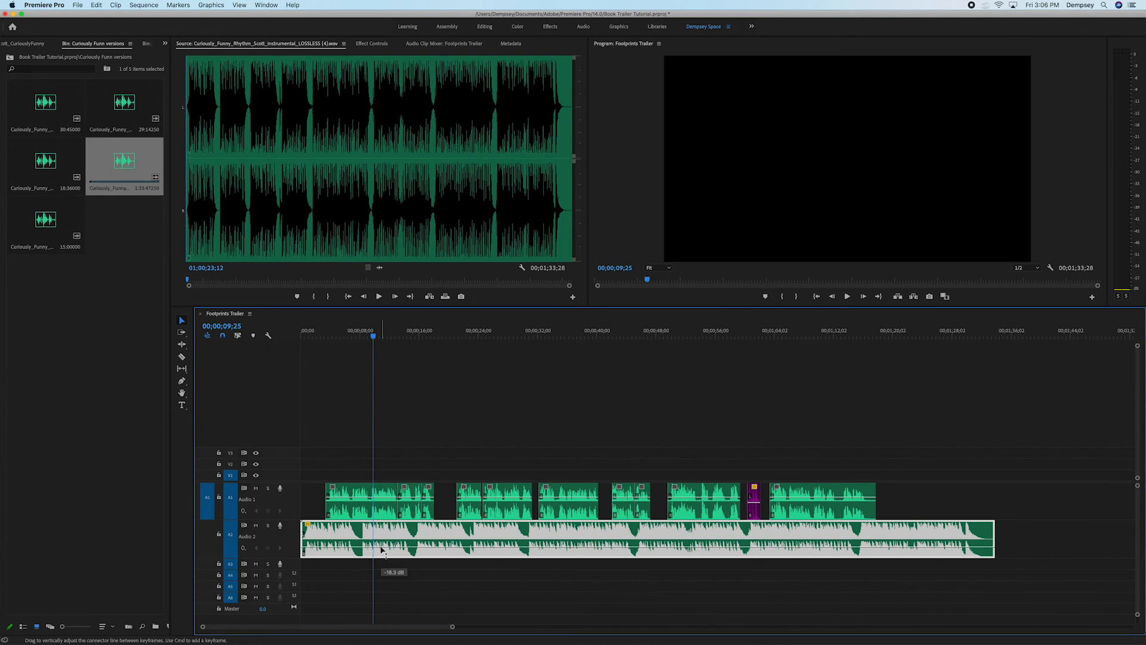
{"action": "left_click", "coordinate": [319, 335]}
{"action": "key", "text": "space"}
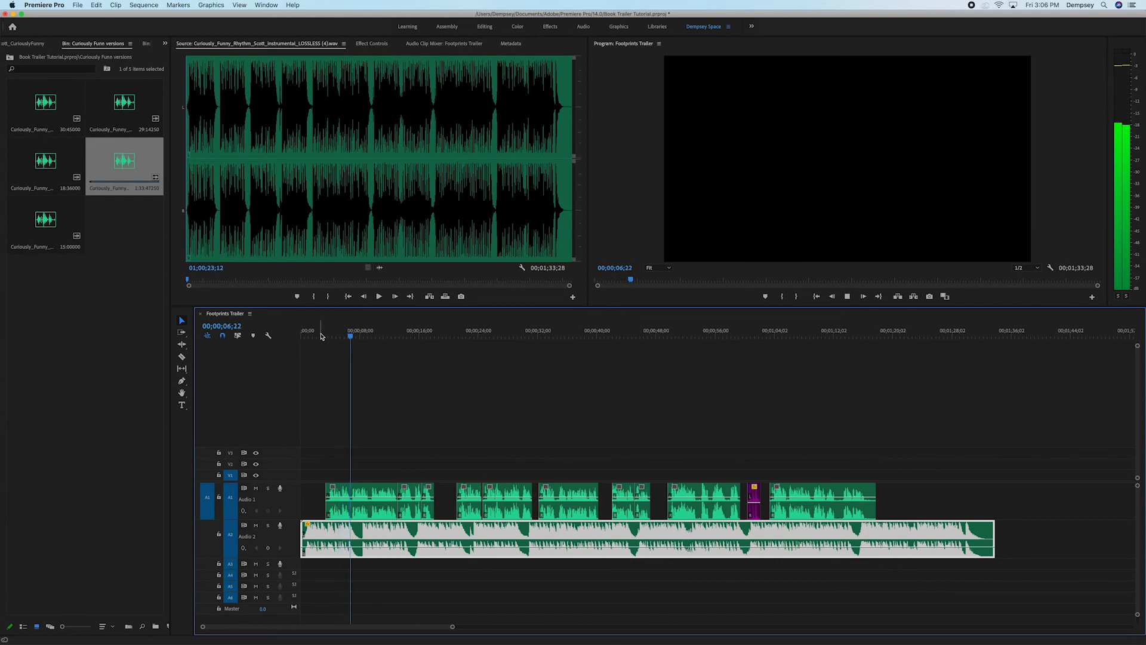
{"action": "key", "text": "space"}
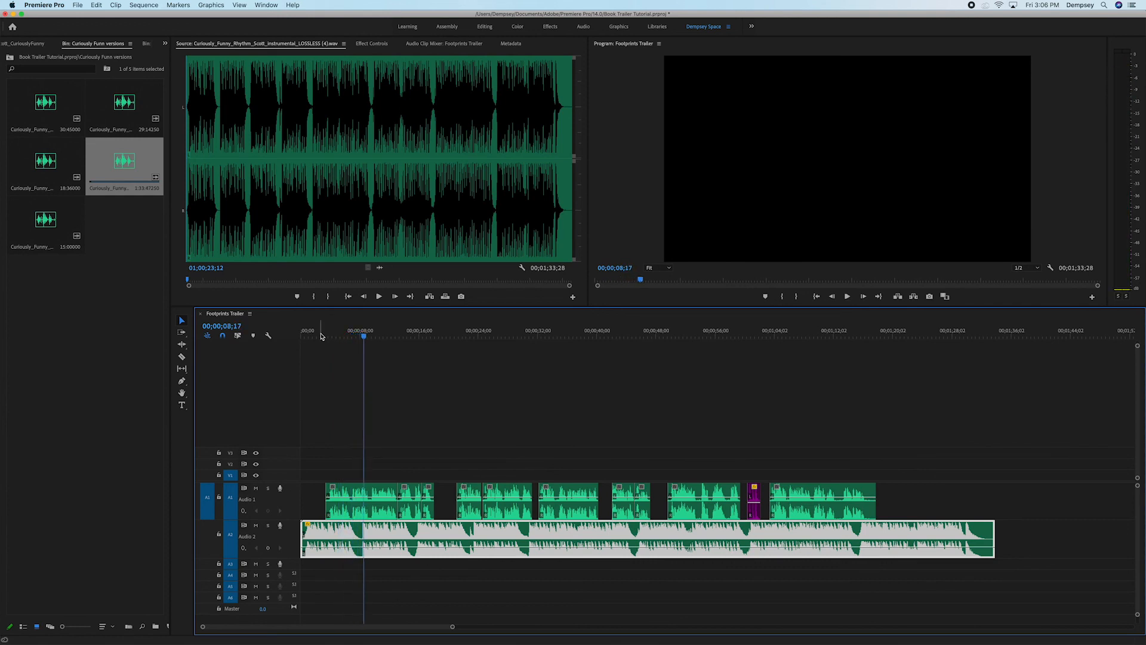
{"action": "key", "text": "cmd+s"}
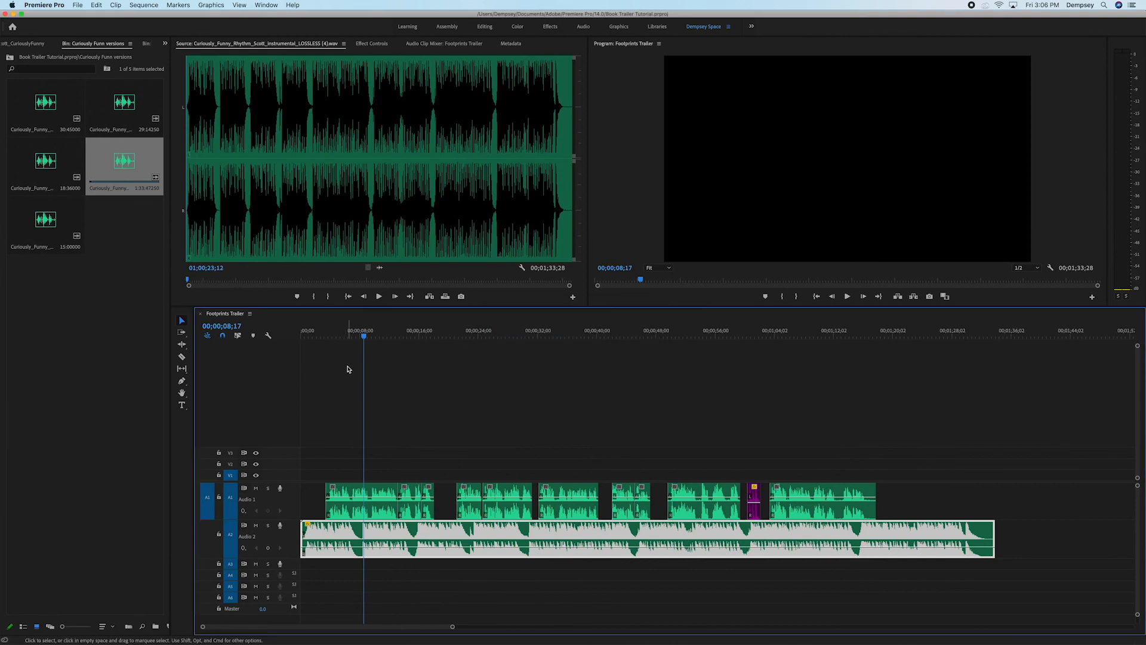
- Shift all A1 clips later together so the first starts at about 00;00;30, and return the playhead to the start
{"action": "left_click", "coordinate": [347, 369]}
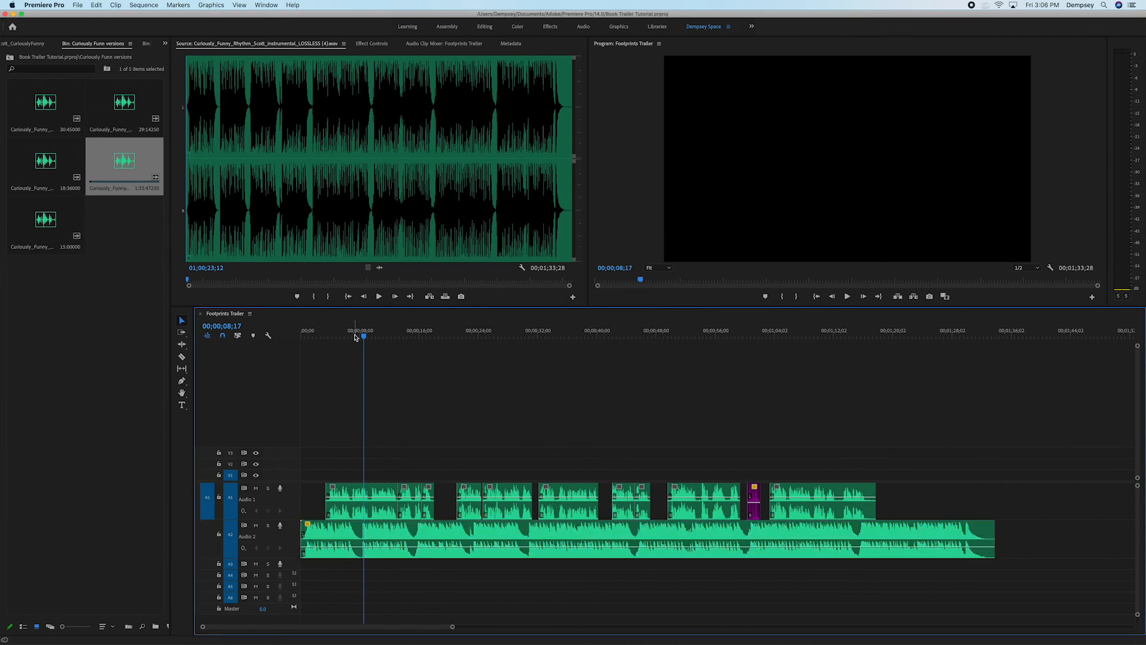
{"action": "left_click_drag", "start_coordinate": [327, 456], "coordinate": [872, 510]}
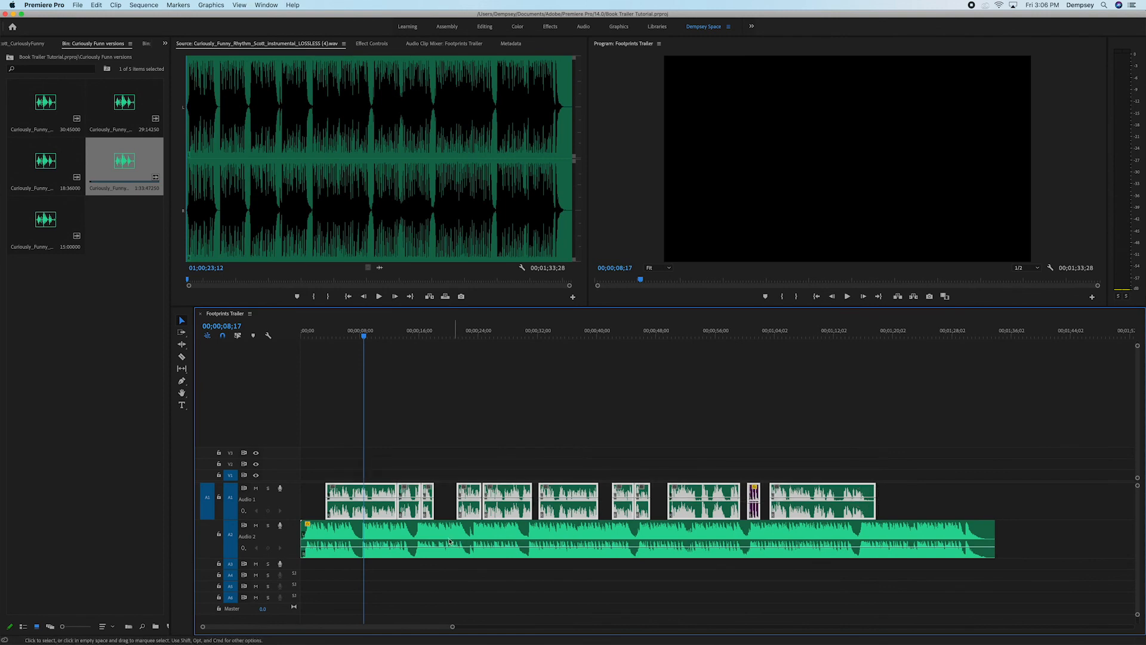
{"action": "left_click_drag", "start_coordinate": [340, 493], "coordinate": [541, 493]}
{"action": "left_click", "coordinate": [446, 435]}
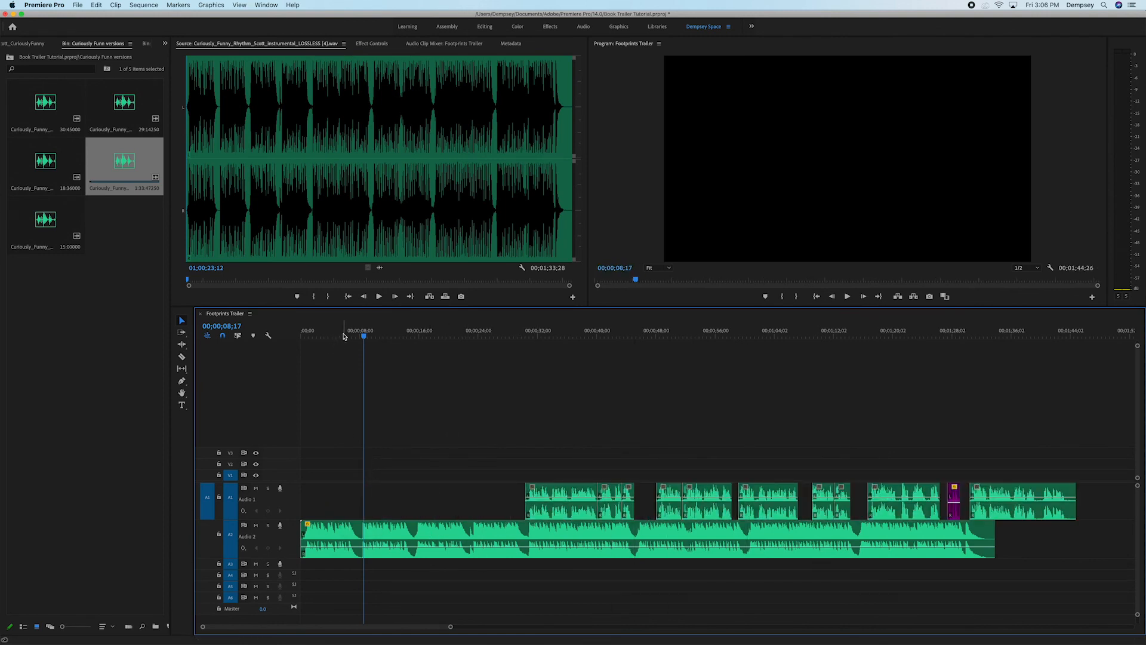
{"action": "left_click_drag", "start_coordinate": [343, 336], "coordinate": [291, 357]}
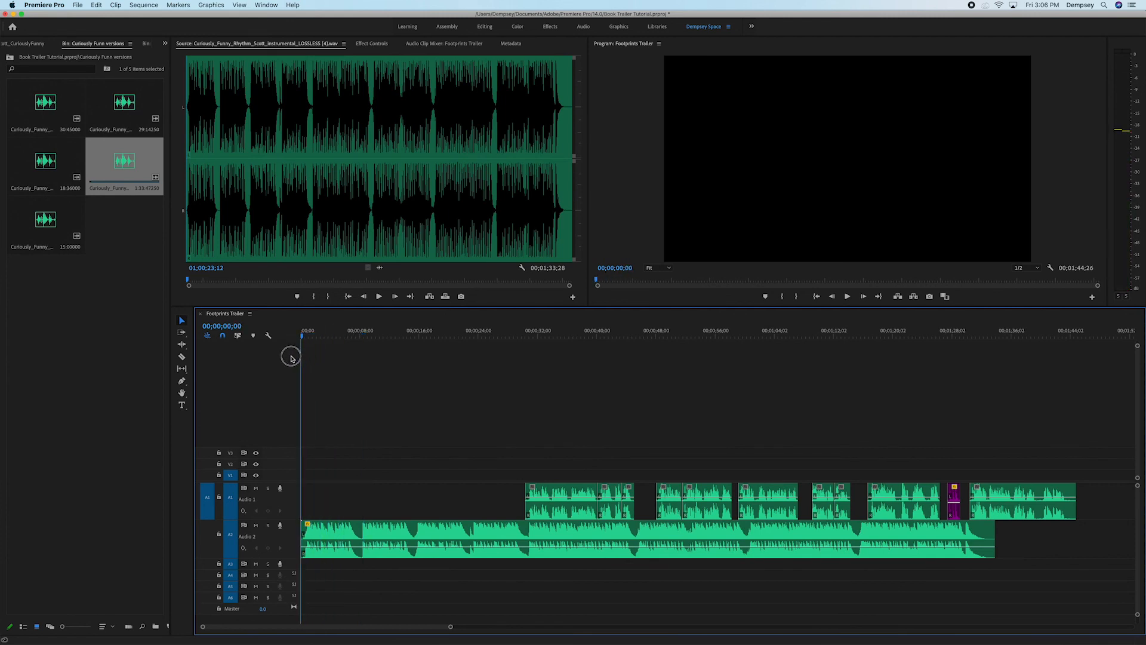
- Play the music intro up to 00;00;08;09 and move the first three voice-over clips on A1 together to start there
{"action": "key", "text": "space"}
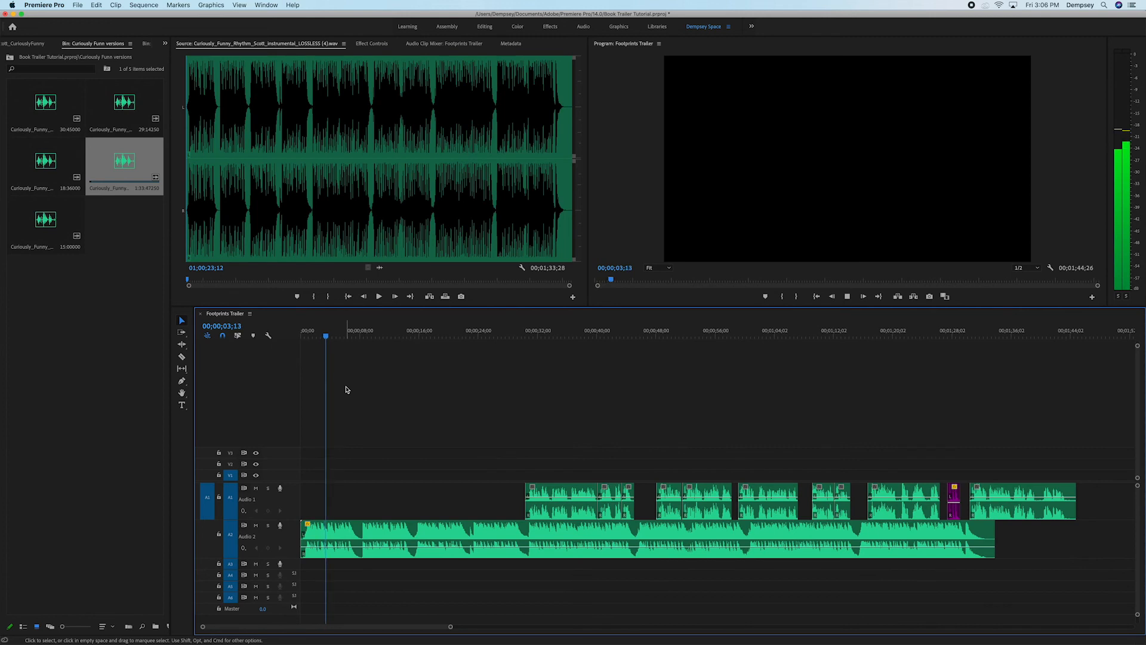
{"action": "key", "text": "space"}
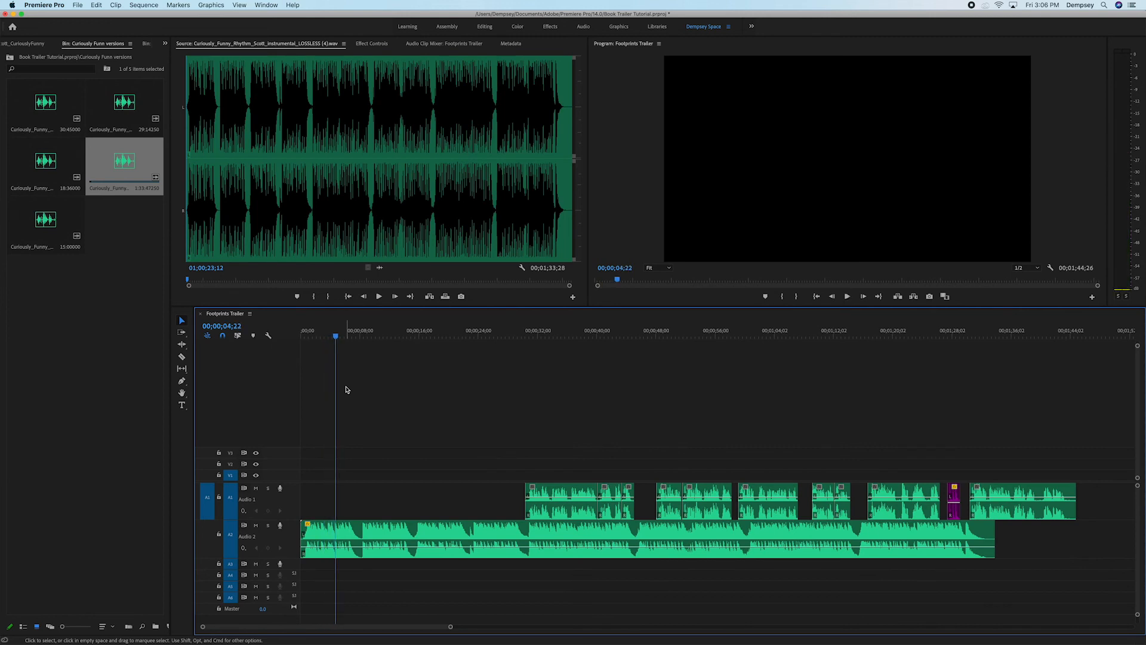
{"action": "key", "text": "space"}
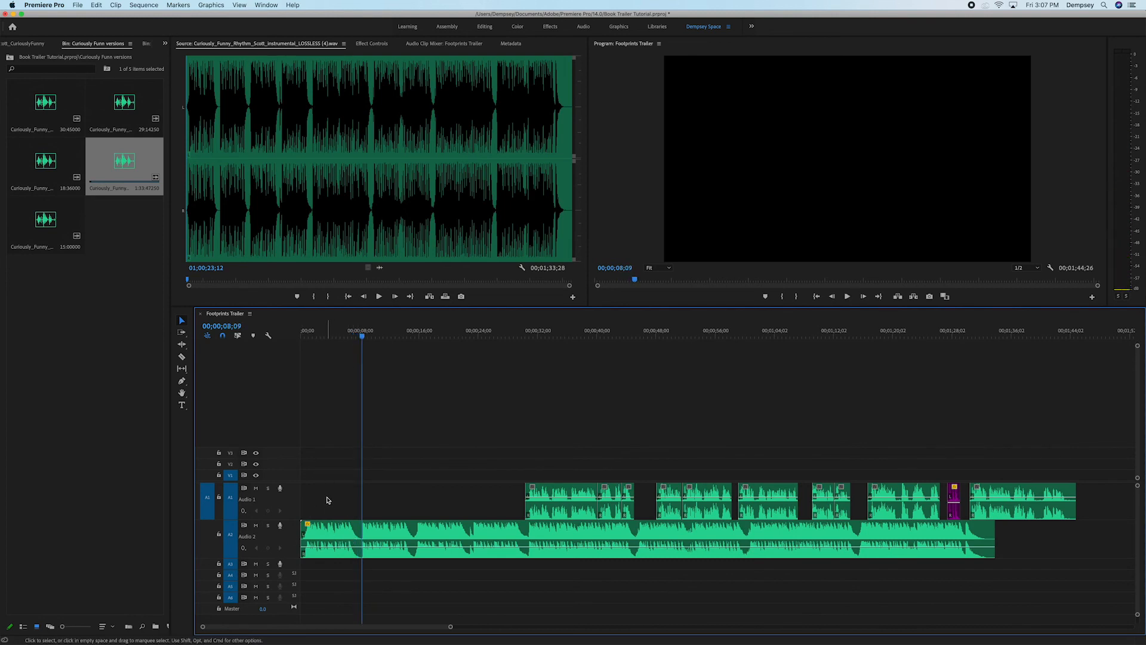
{"action": "left_click_drag", "start_coordinate": [529, 455], "coordinate": [388, 497]}
{"action": "left_click", "coordinate": [391, 463]}
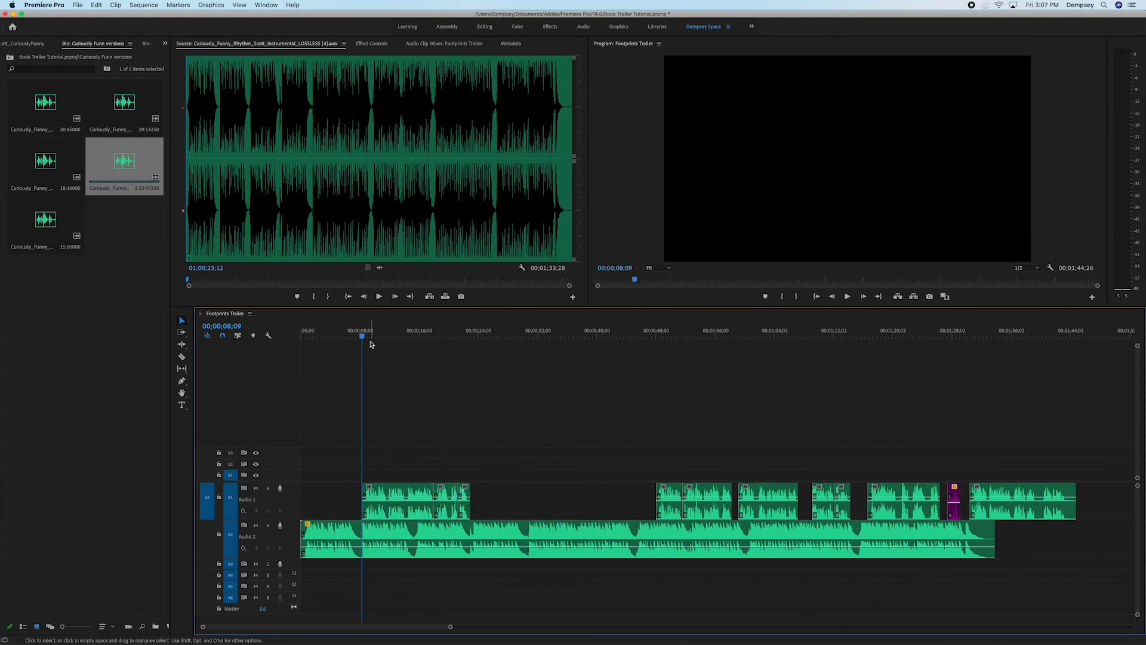
- Play the mix through the opening voice-over and move the following A1 clip to start at 00;00;23;12
{"action": "left_click_drag", "start_coordinate": [362, 337], "coordinate": [353, 337]}
{"action": "key", "text": "space"}
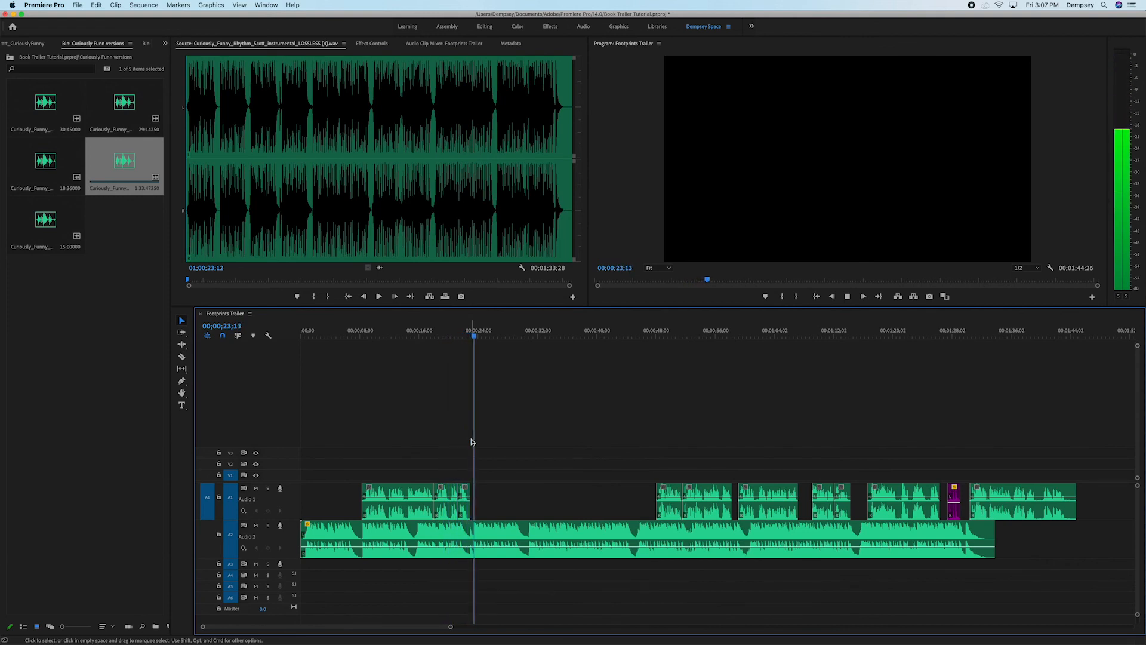
{"action": "key", "text": "space"}
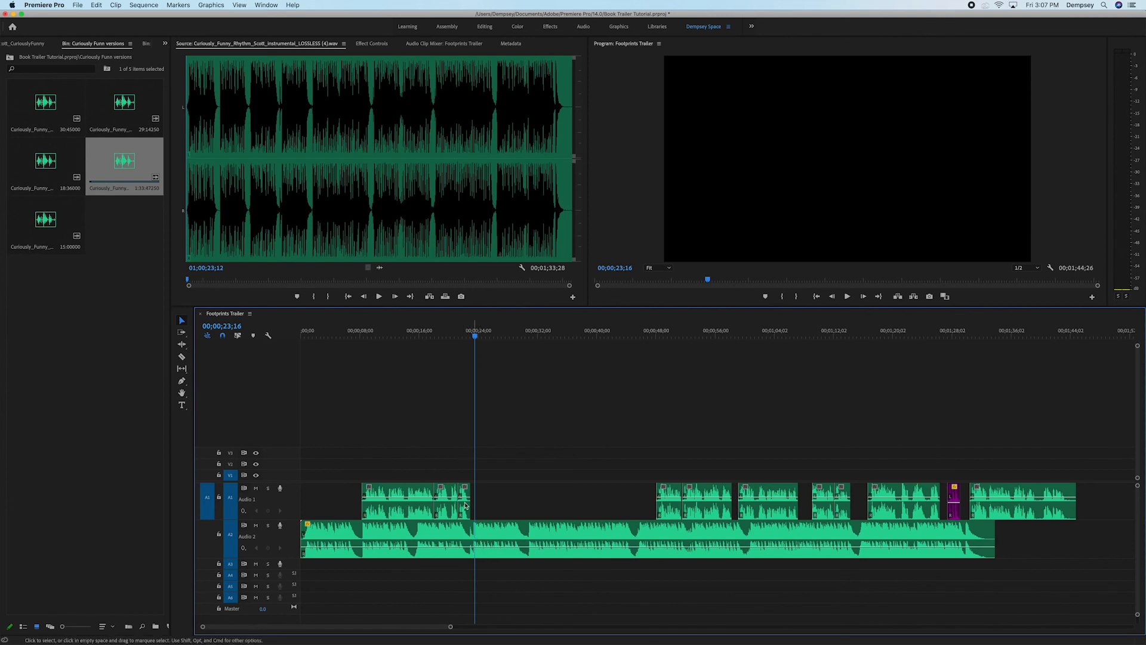
{"action": "left_click_drag", "start_coordinate": [465, 333], "coordinate": [449, 335]}
{"action": "key", "text": "space"}
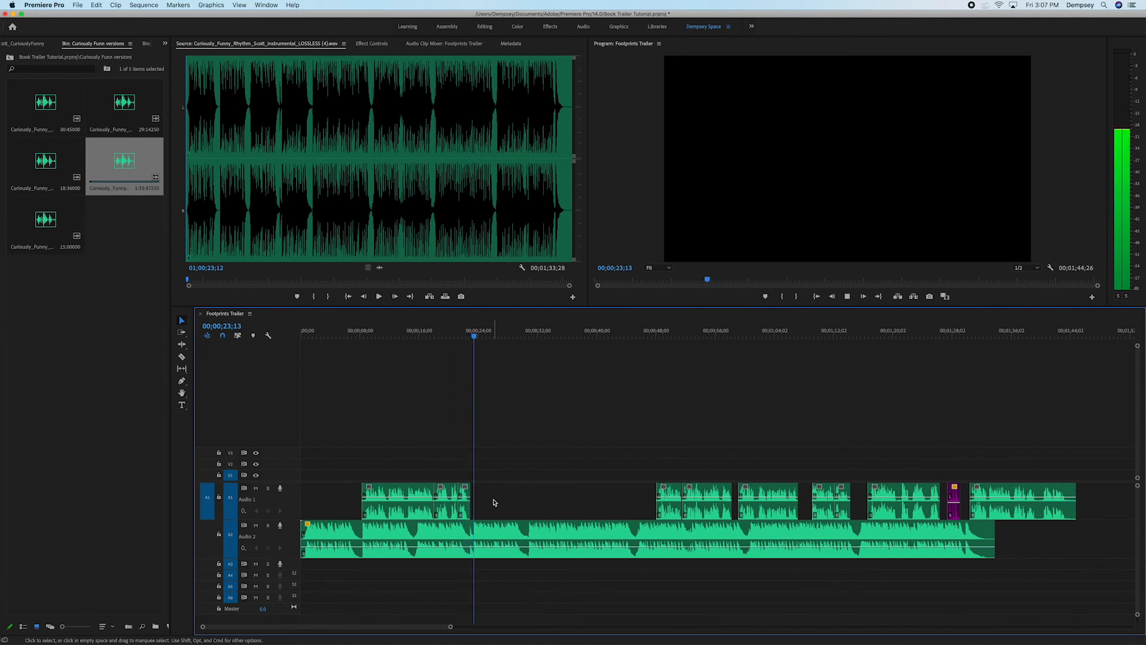
{"action": "key", "text": "space"}
{"action": "key", "text": "Left"}
{"action": "key", "text": "Left"}
{"action": "left_click_drag", "start_coordinate": [632, 440], "coordinate": [487, 493]}
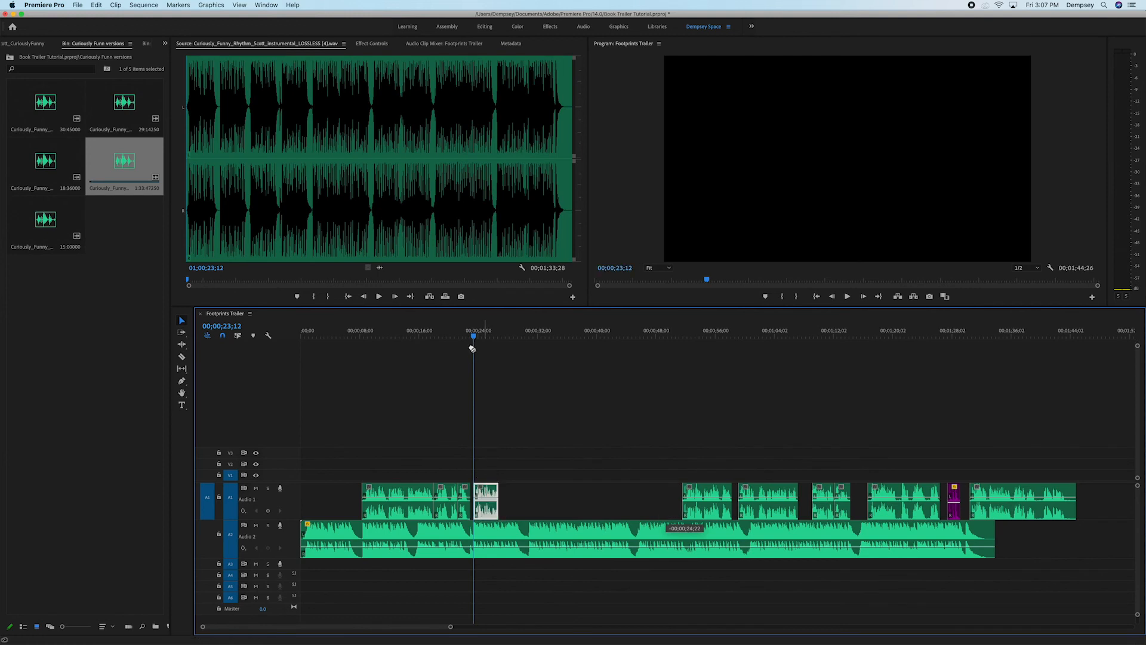
- Play past the newly placed clip, pick a cue at 00;00;27;04, and move the following voice-over clip there
{"action": "left_click_drag", "start_coordinate": [468, 336], "coordinate": [465, 336]}
{"action": "key", "text": "space"}
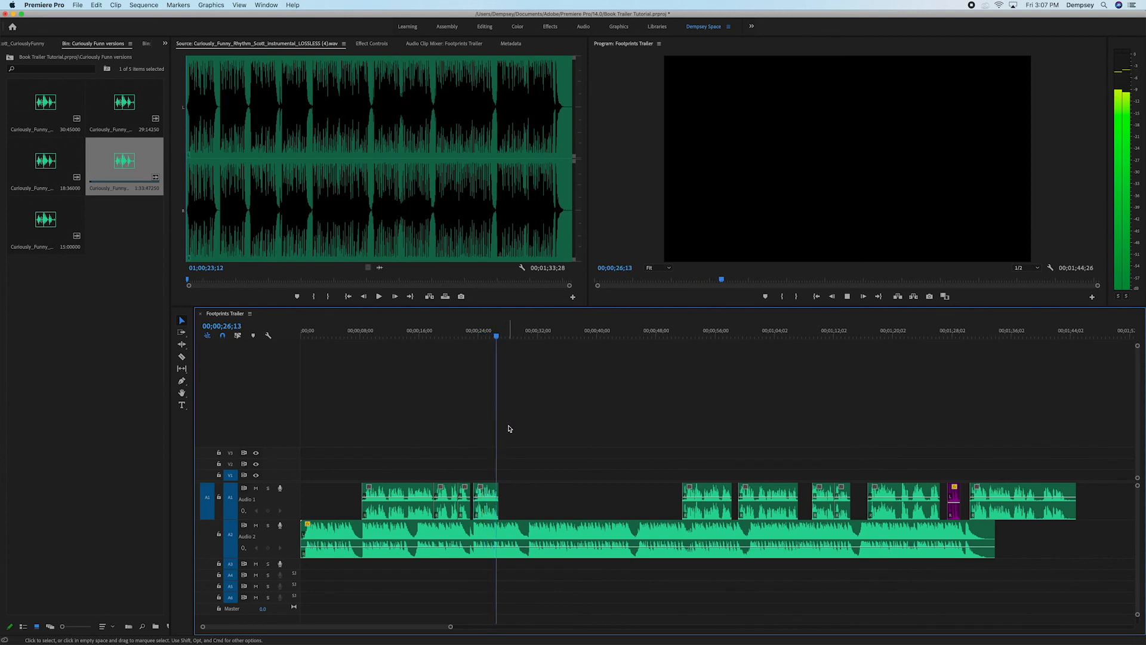
{"action": "key", "text": "space"}
{"action": "key", "text": "space"}
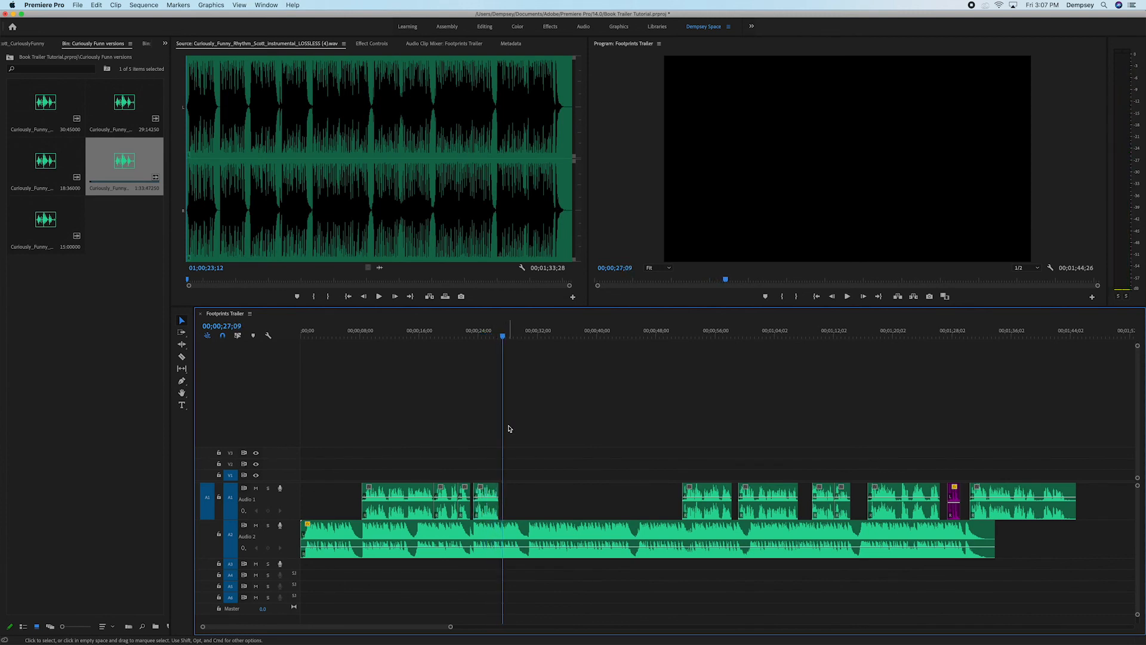
{"action": "key", "text": "Left"}
{"action": "key", "text": "Left"}
{"action": "key", "text": "Left"}
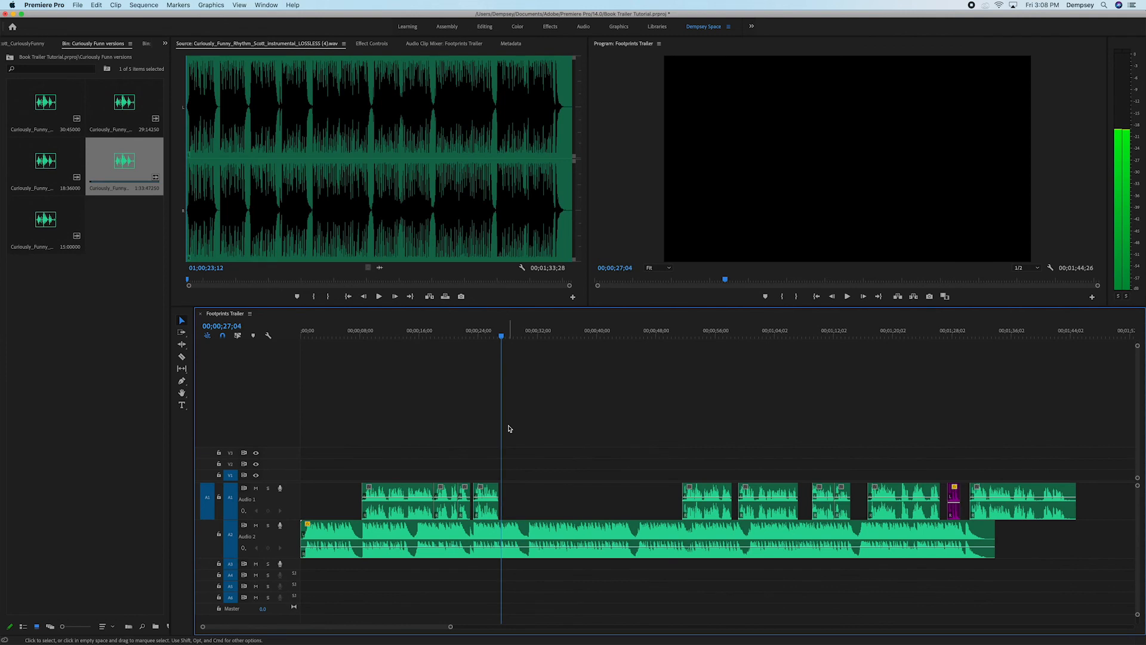
{"action": "left_click_drag", "start_coordinate": [710, 488], "coordinate": [532, 491]}
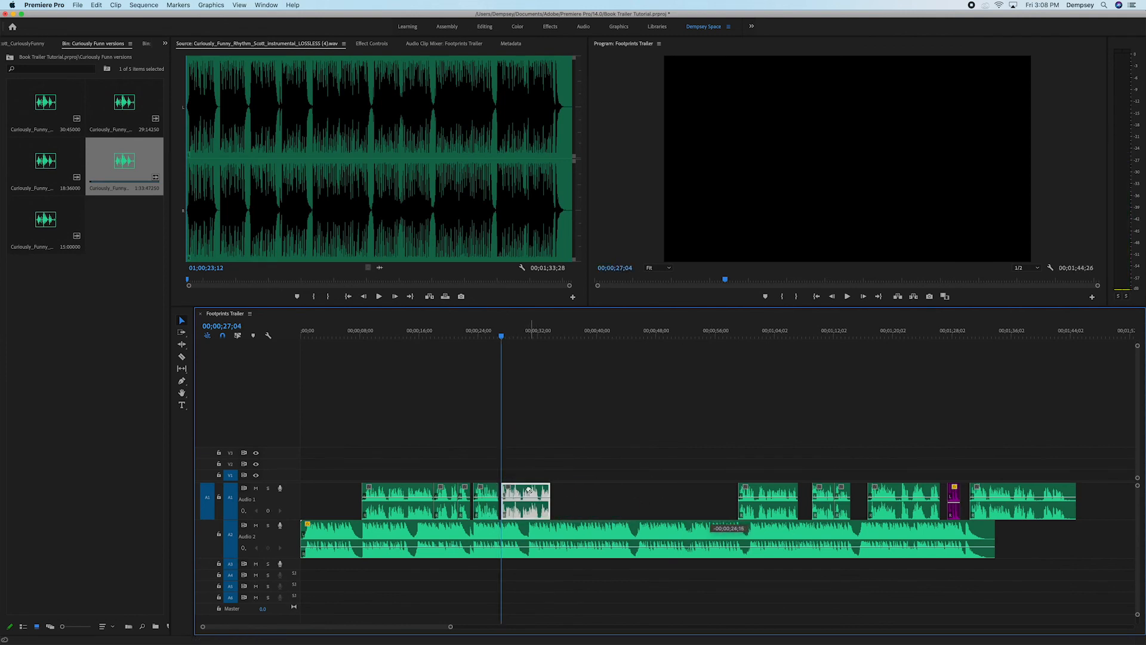
- Play through the clip at 00;00;27;04 and move the next voice-over clip to start at about 00;00;35
{"action": "left_click", "coordinate": [495, 341]}
{"action": "left_click", "coordinate": [492, 336]}
{"action": "key", "text": "space"}
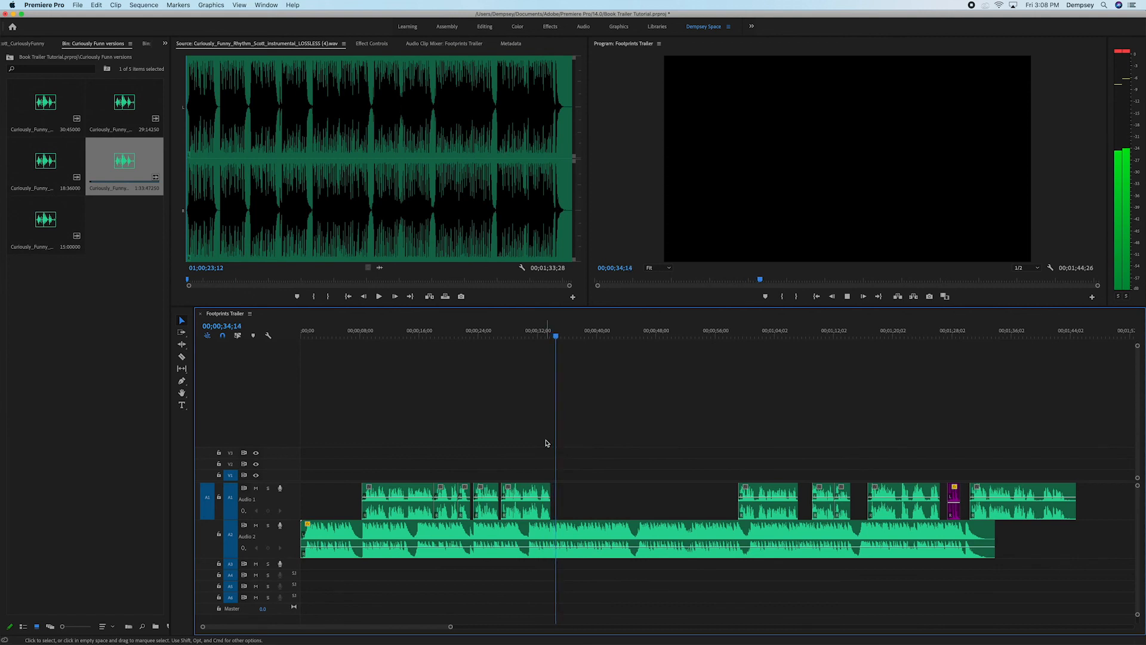
{"action": "key", "text": "space"}
{"action": "left_click_drag", "start_coordinate": [780, 493], "coordinate": [599, 501]}
- Listen on for the next music cue at 00;00;45;17 and move the adjoining pair of A1 clips to start there
{"action": "left_click_drag", "start_coordinate": [557, 336], "coordinate": [544, 335]}
{"action": "key", "text": "space"}
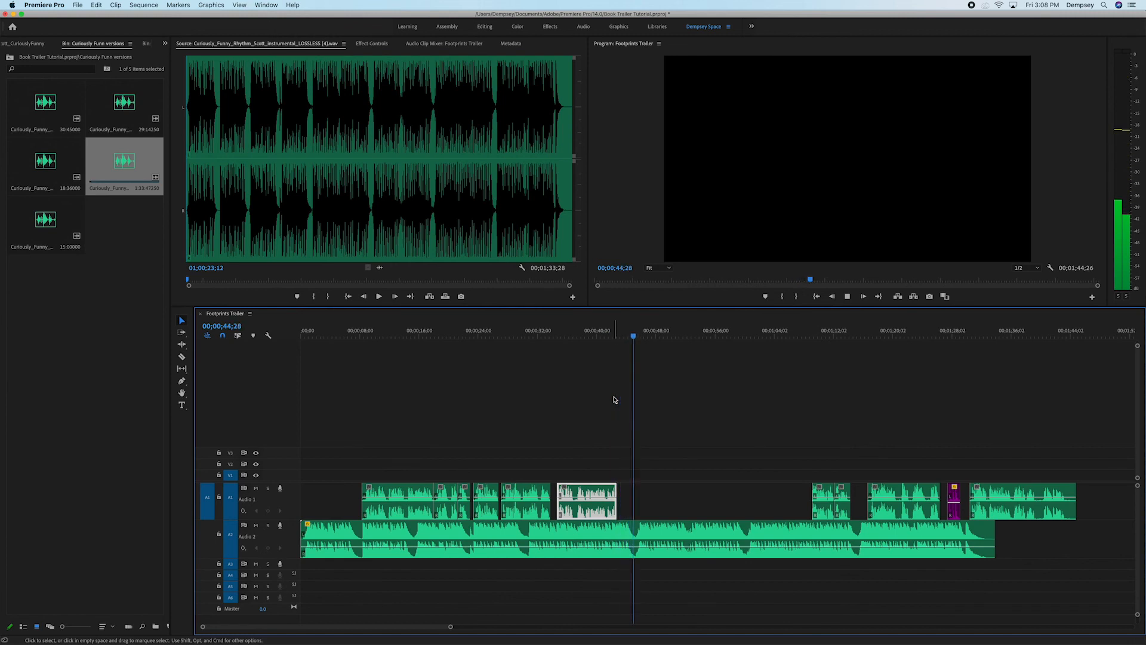
{"action": "key", "text": "space"}
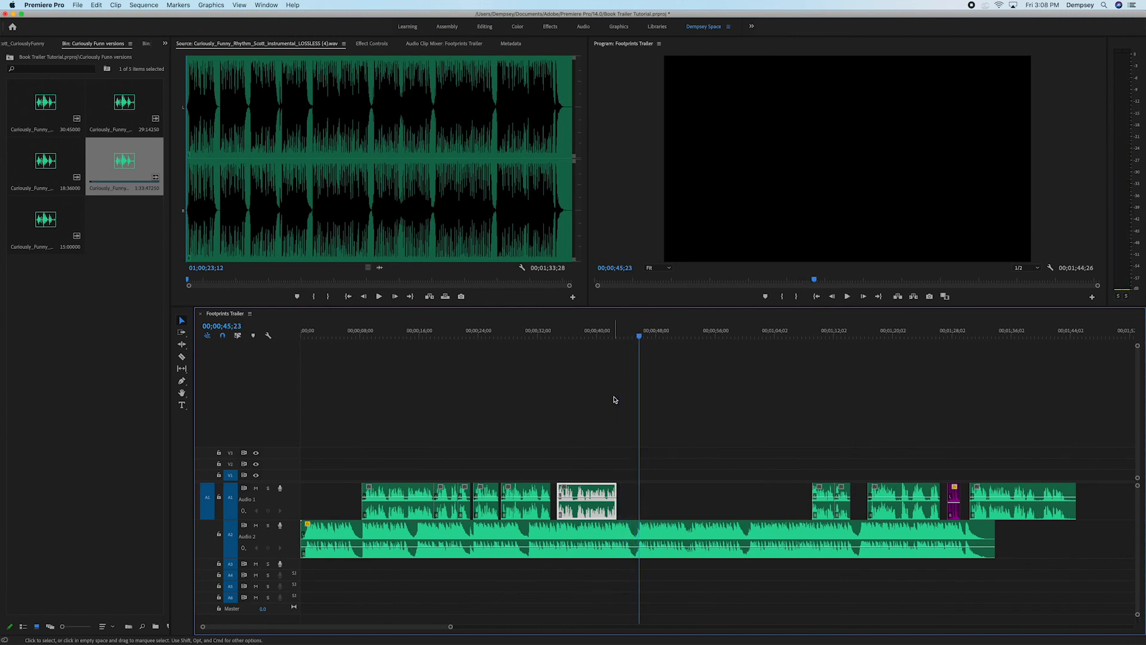
{"action": "key", "text": "Left"}
{"action": "key", "text": "Left"}
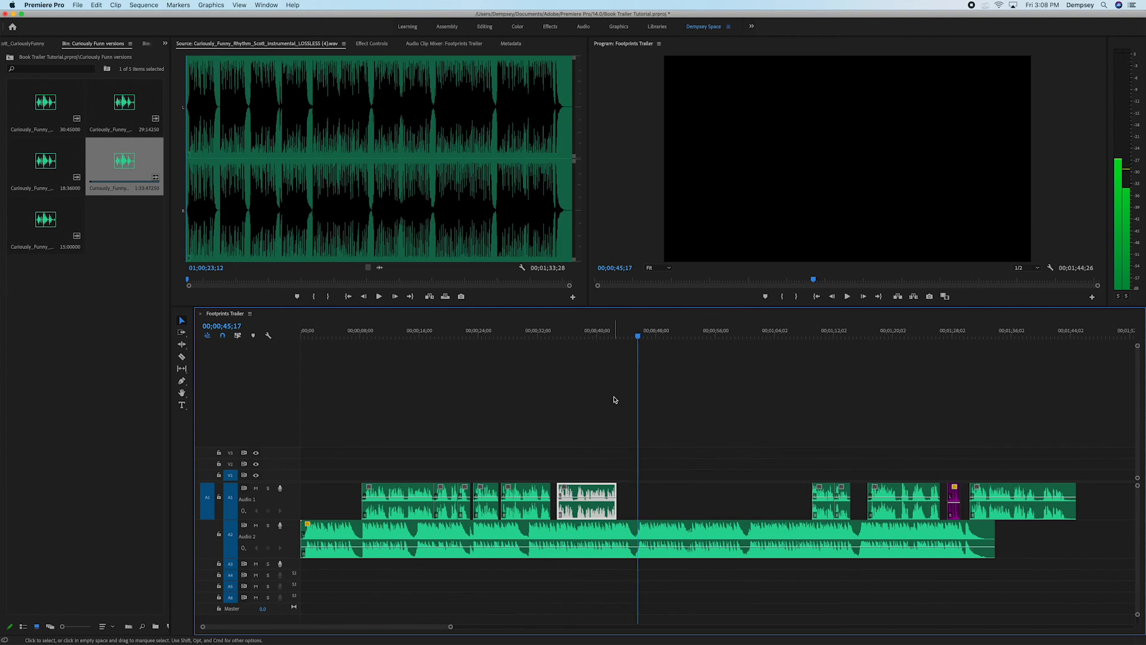
{"action": "left_click", "coordinate": [827, 491]}
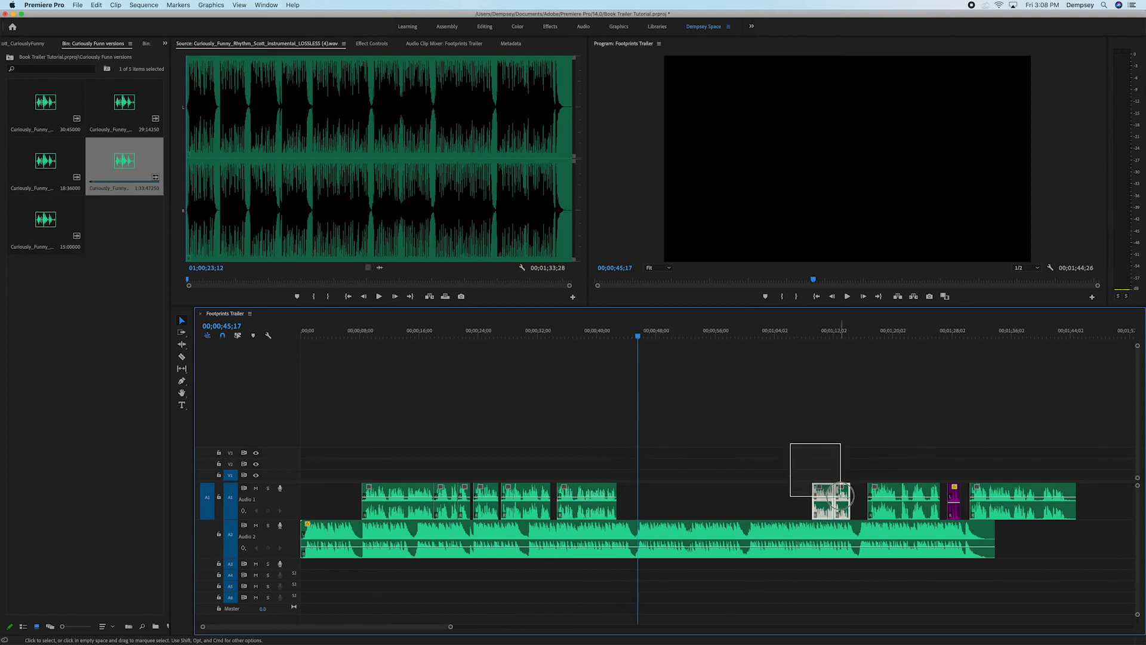
{"action": "left_click_drag", "start_coordinate": [763, 495], "coordinate": [654, 500]}
- Play through the repositioned pair, pick a cue at 00;00;52;27, and move the next green voice-over clip there
{"action": "left_click", "coordinate": [628, 335]}
{"action": "key", "text": "space"}
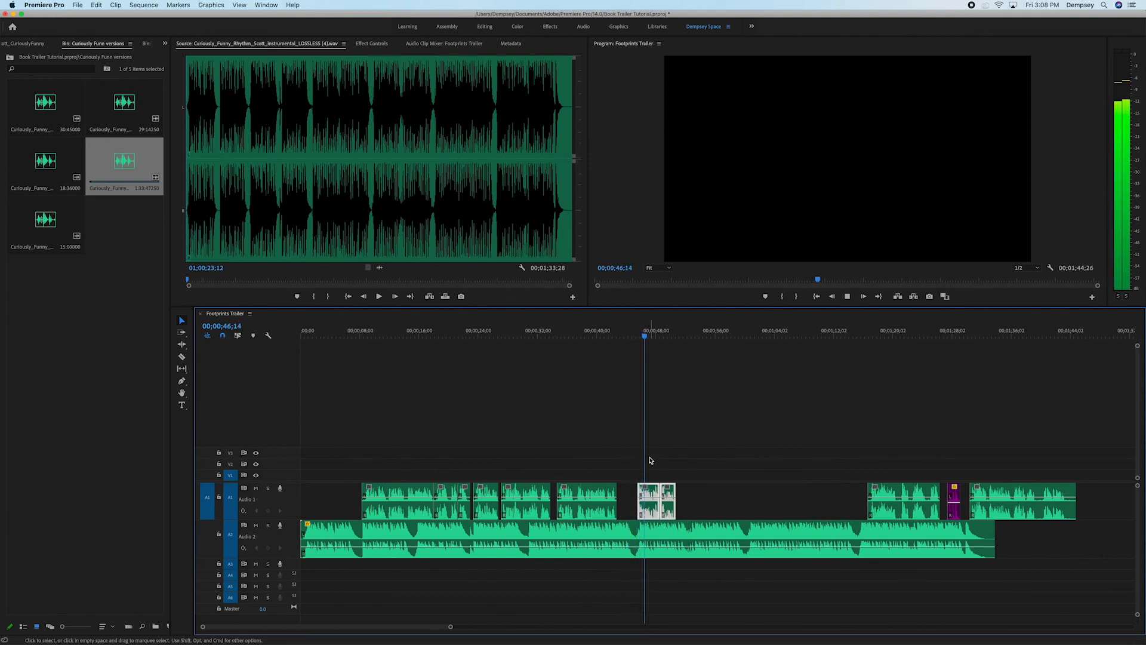
{"action": "left_click", "coordinate": [668, 464]}
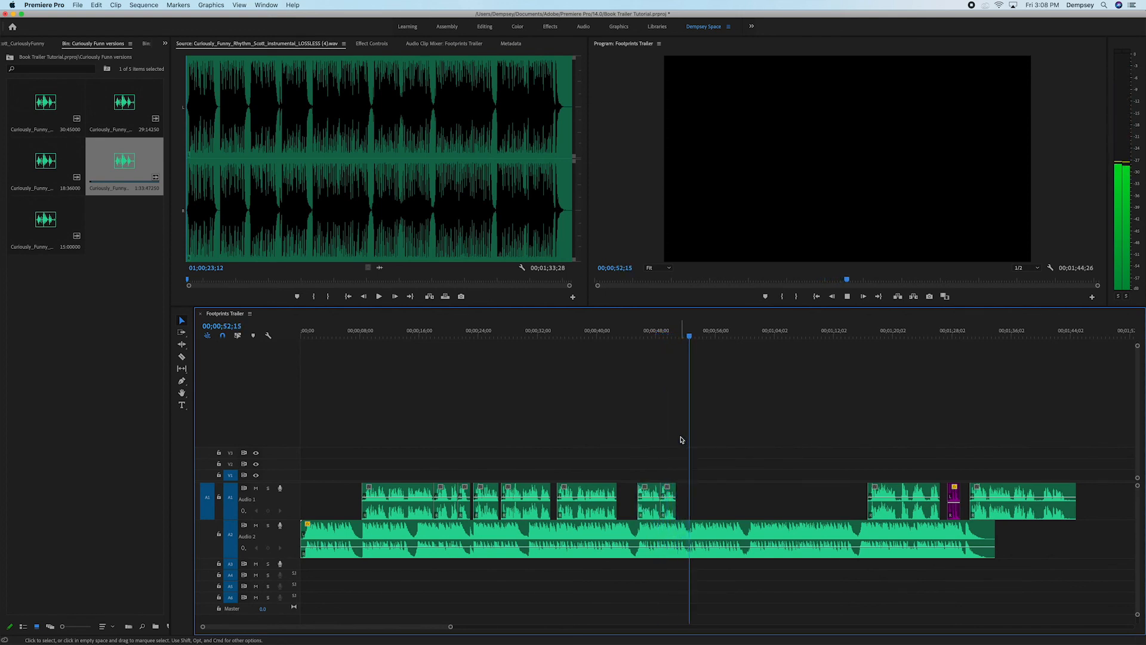
{"action": "key", "text": "space"}
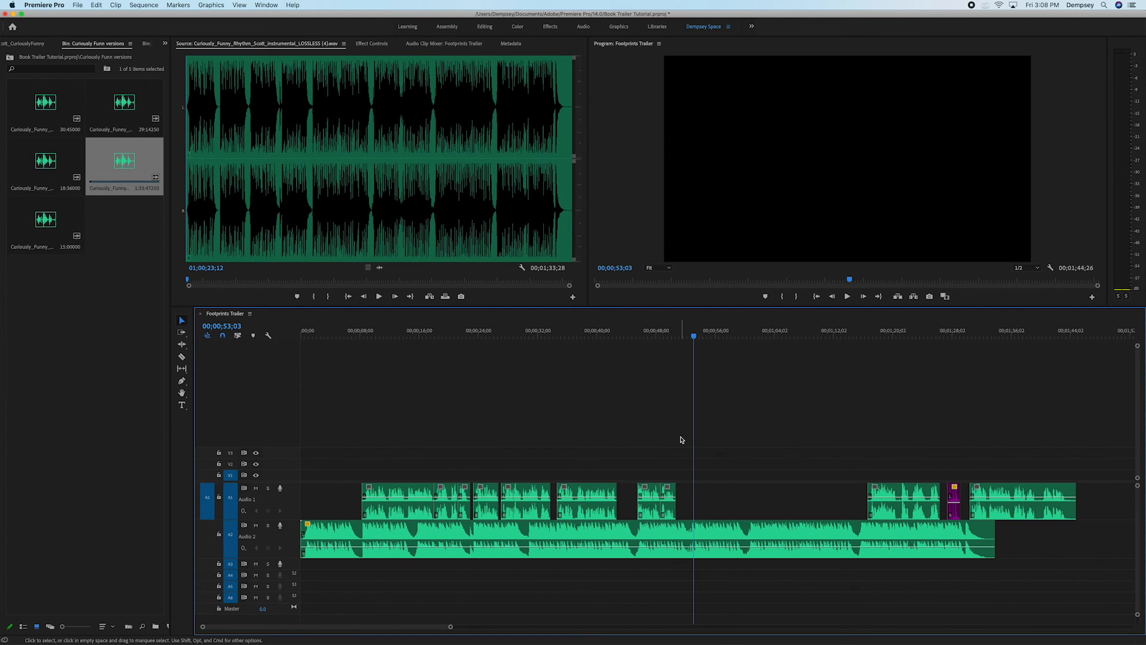
{"action": "key", "text": "space"}
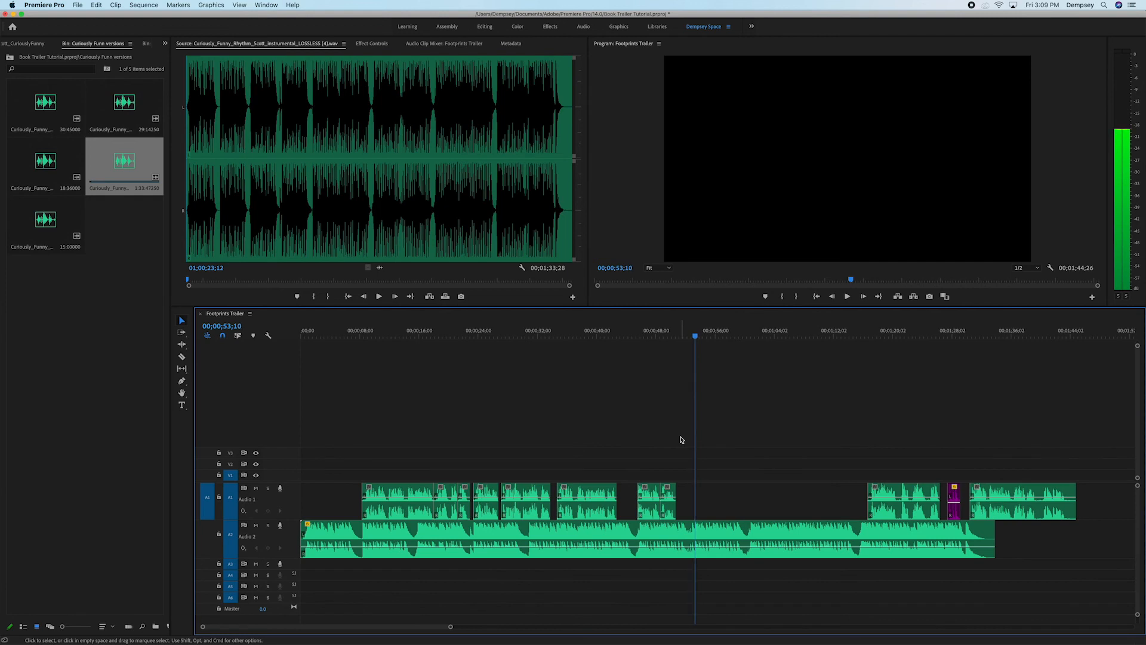
{"action": "key", "text": "Left"}
{"action": "key", "text": "Left"}
{"action": "key", "text": "Left"}
{"action": "key", "text": "Left"}
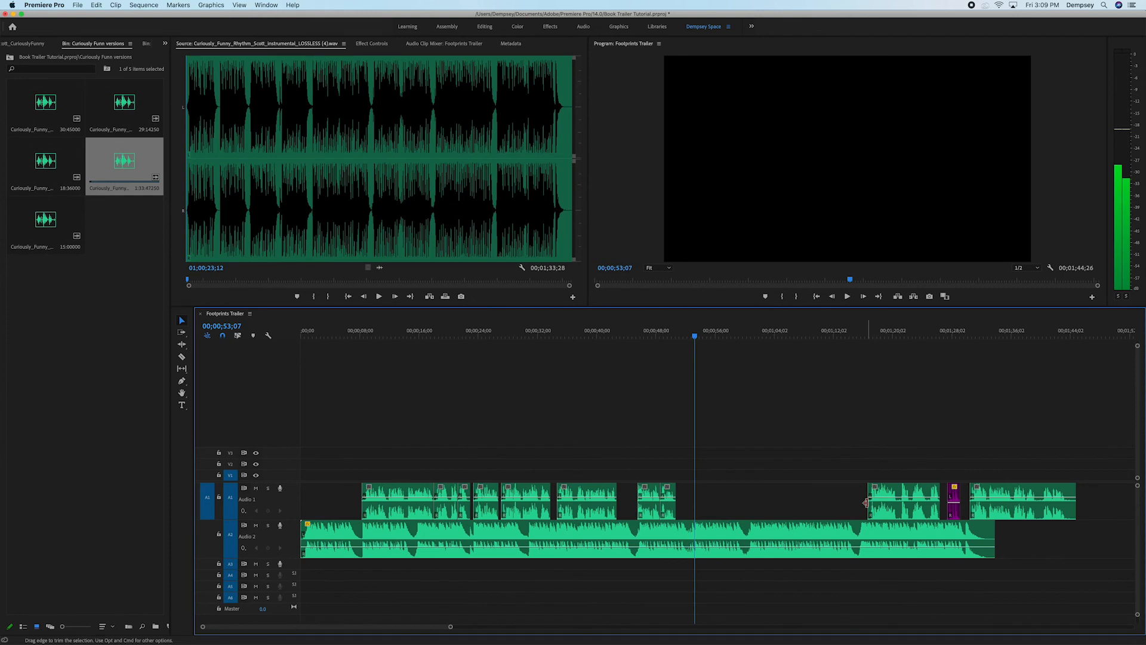
{"action": "left_click_drag", "start_coordinate": [695, 338], "coordinate": [693, 338]}
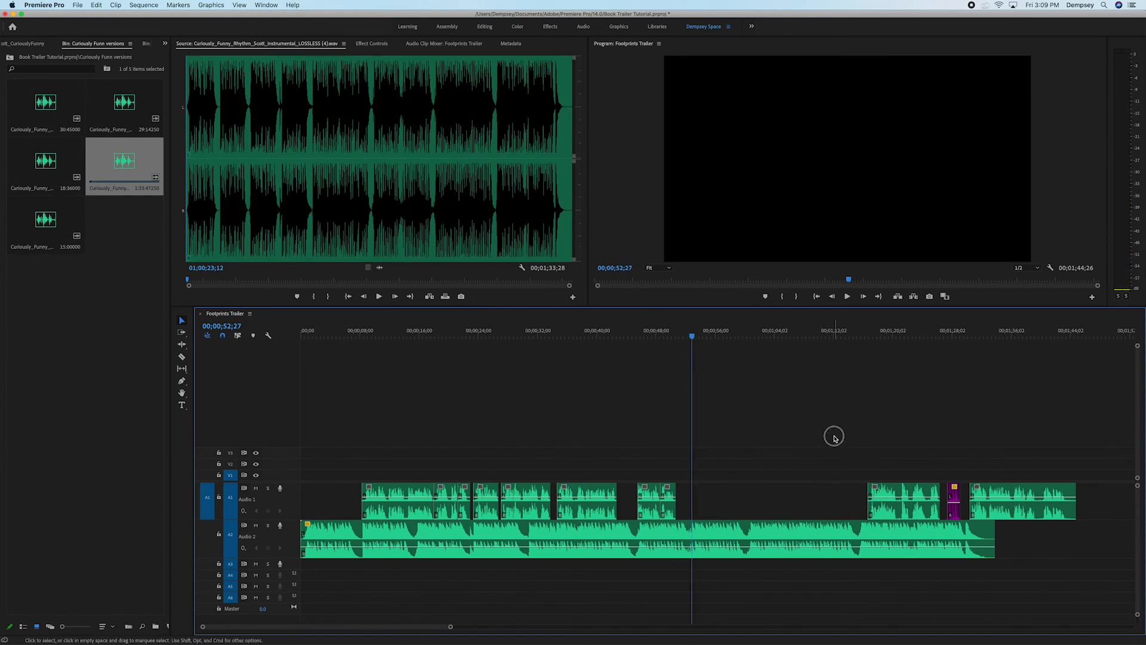
{"action": "left_click_drag", "start_coordinate": [868, 482], "coordinate": [725, 502]}
{"action": "left_click", "coordinate": [713, 448]}
- Play the clip at 00;00;52;27 through to 00;01;02;25 and move the short purple clip directly against its end
{"action": "left_click_drag", "start_coordinate": [687, 339], "coordinate": [684, 338]}
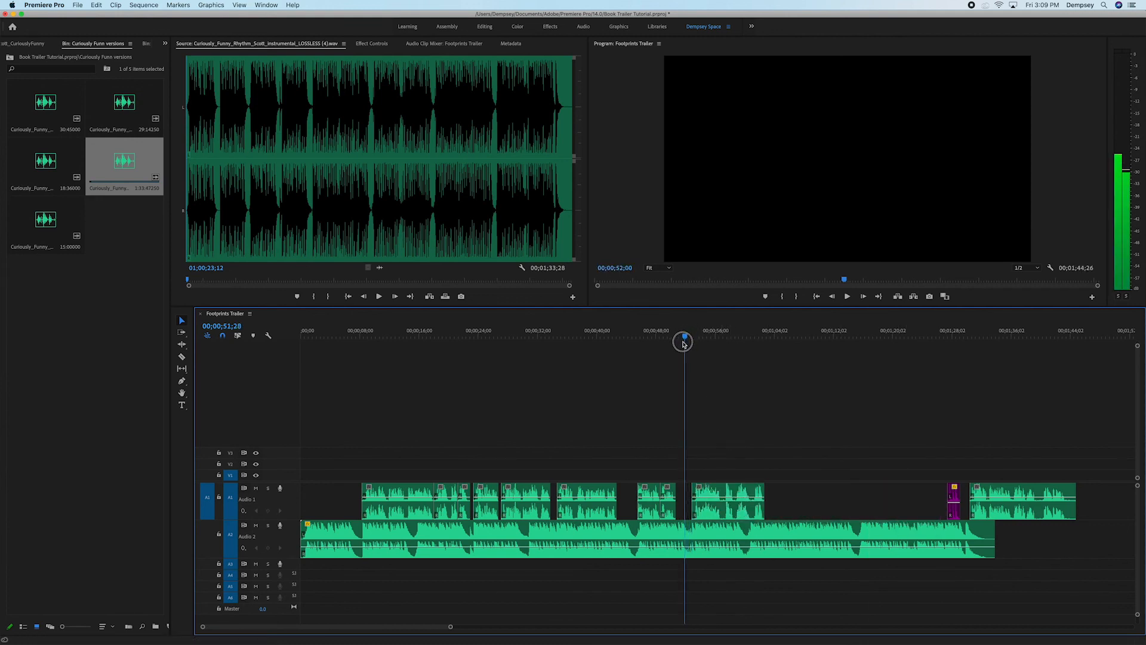
{"action": "key", "text": "space"}
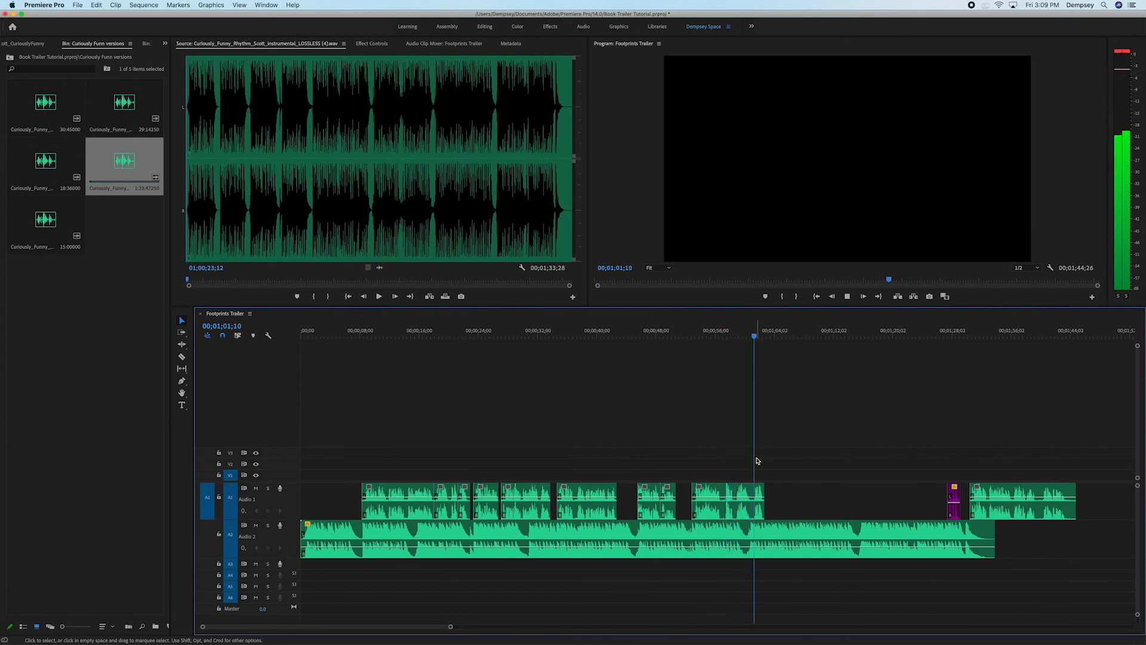
{"action": "key", "text": "space"}
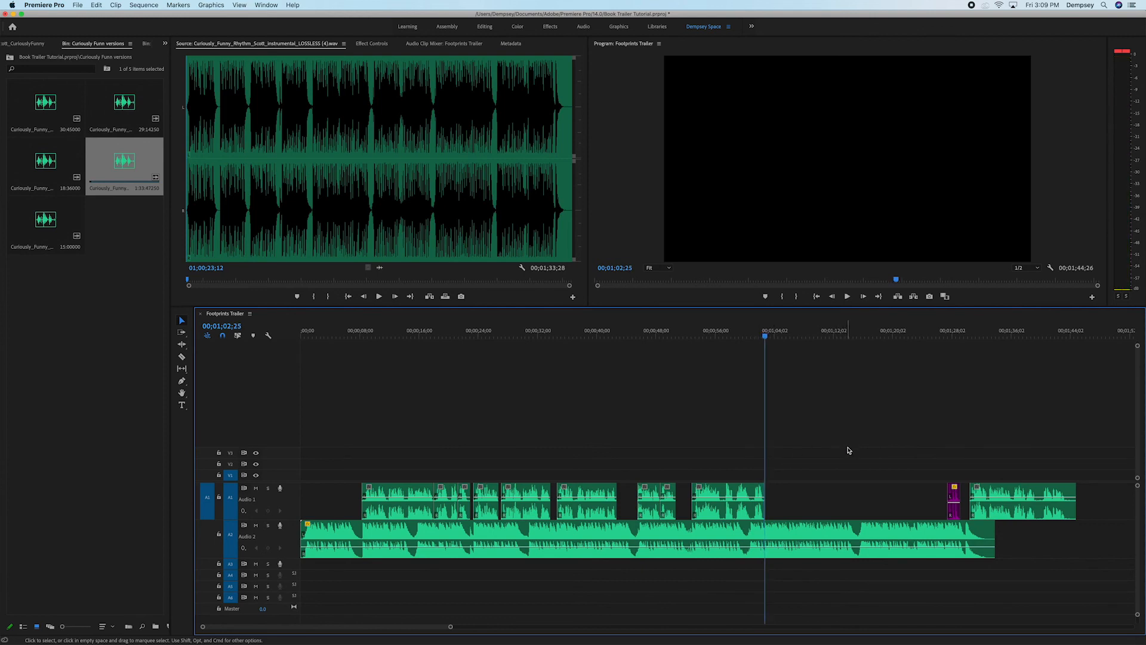
{"action": "left_click_drag", "start_coordinate": [912, 462], "coordinate": [949, 497]}
{"action": "left_click_drag", "start_coordinate": [872, 492], "coordinate": [780, 491]}
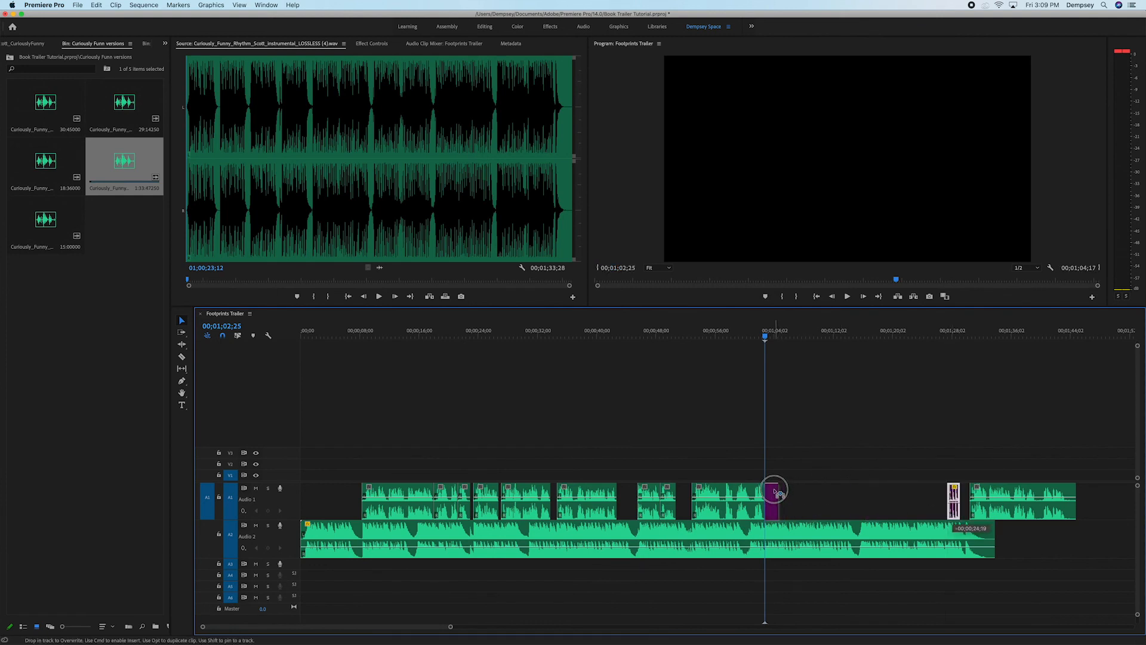
- Play past the purple clip and move the final voice-over clip to start at about 00;01;06
{"action": "left_click_drag", "start_coordinate": [763, 337], "coordinate": [759, 362]}
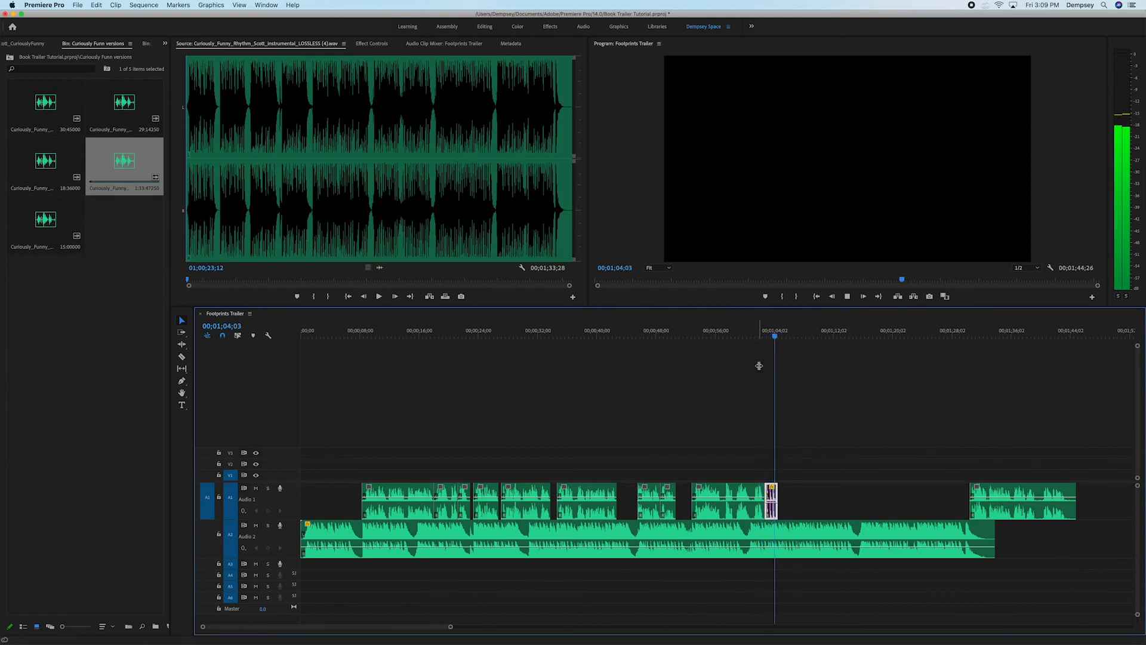
{"action": "key", "text": "space"}
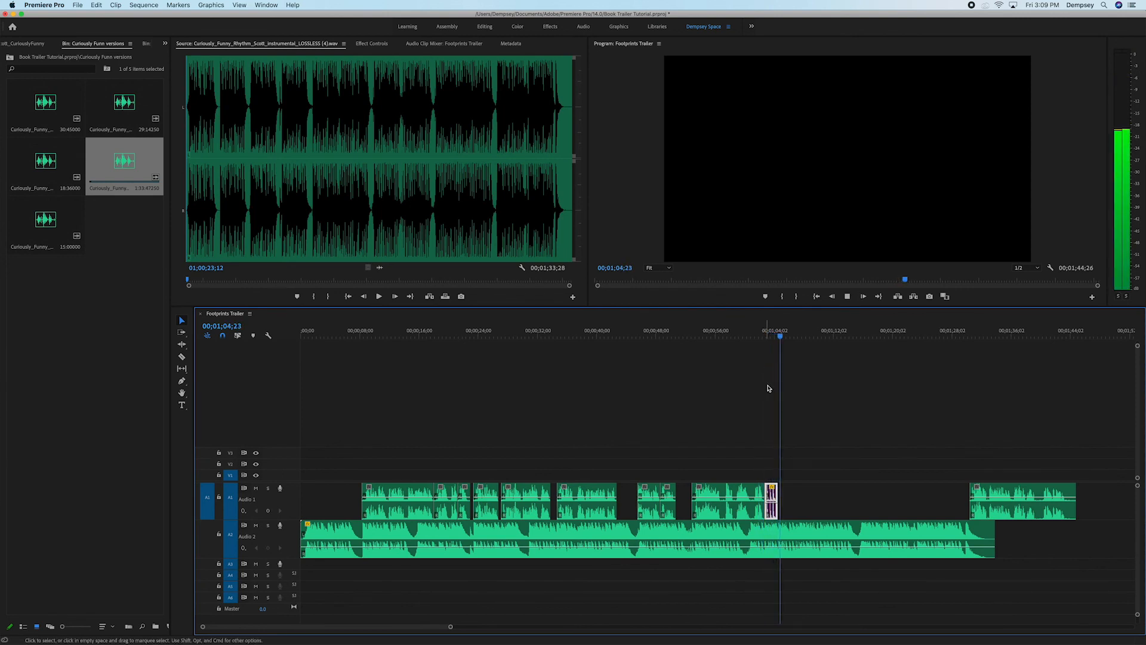
{"action": "key", "text": "space"}
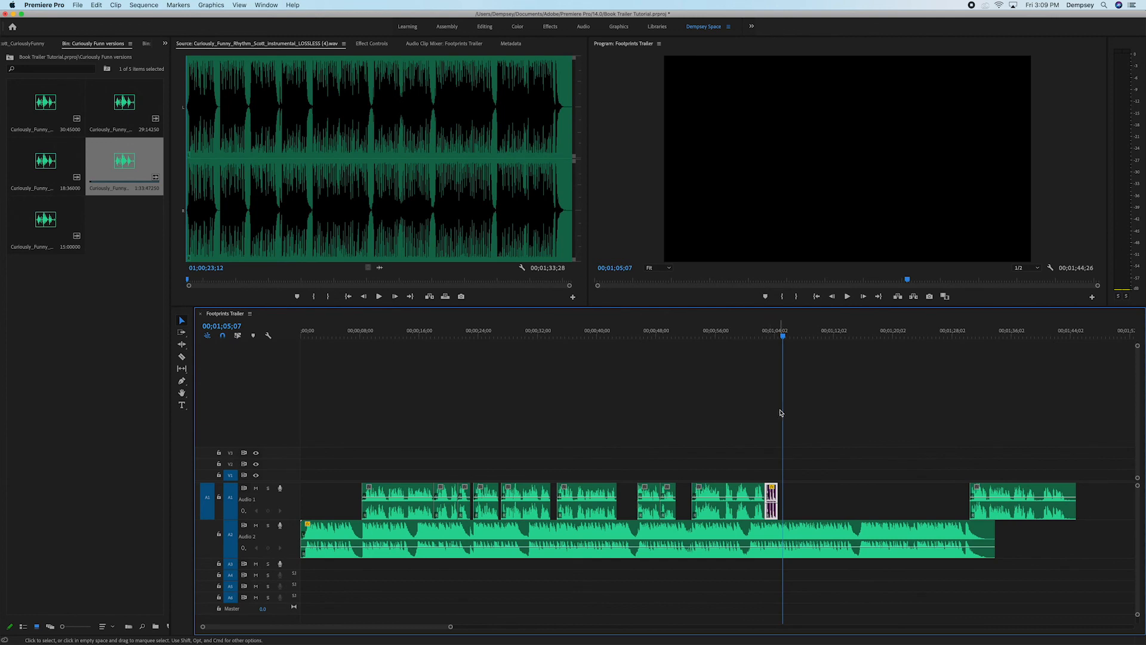
{"action": "key", "text": "space"}
{"action": "key", "text": "space"}
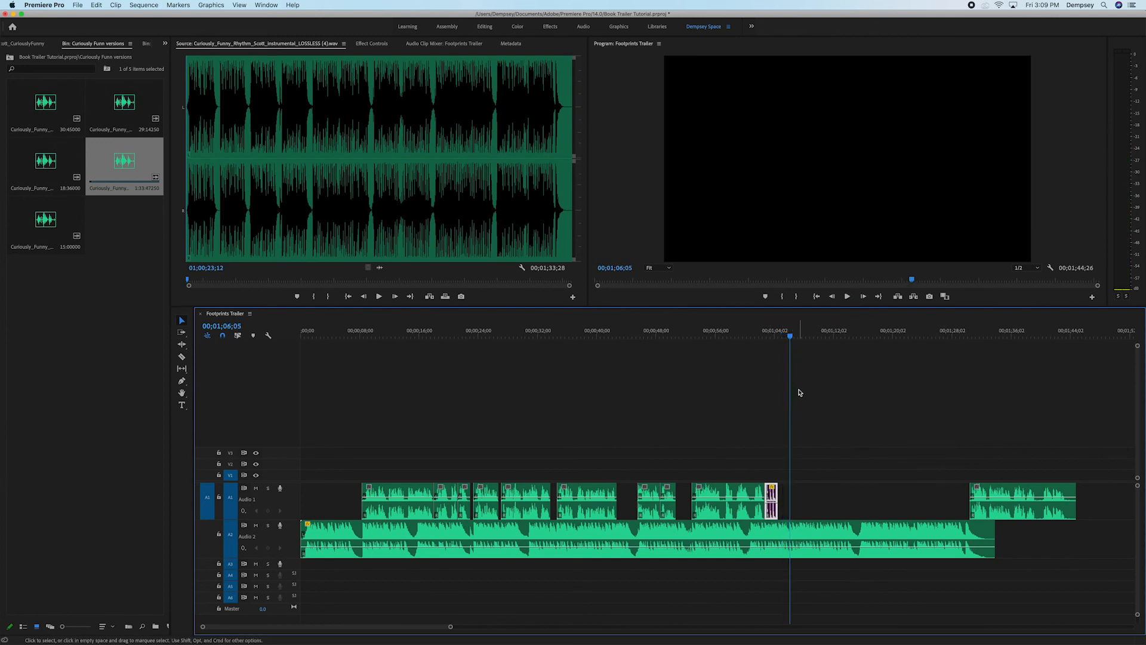
{"action": "key", "text": "Left"}
{"action": "key", "text": "Left"}
{"action": "key", "text": "Left"}
{"action": "key", "text": "Left"}
{"action": "key", "text": "Left"}
{"action": "key", "text": "Left"}
{"action": "left_click_drag", "start_coordinate": [912, 437], "coordinate": [806, 490]}
- Replay the closing lines, then move the purple and final A1 clips together later so the purple one starts at about 00;01;27
{"action": "left_click", "coordinate": [778, 342]}
{"action": "key", "text": "space"}
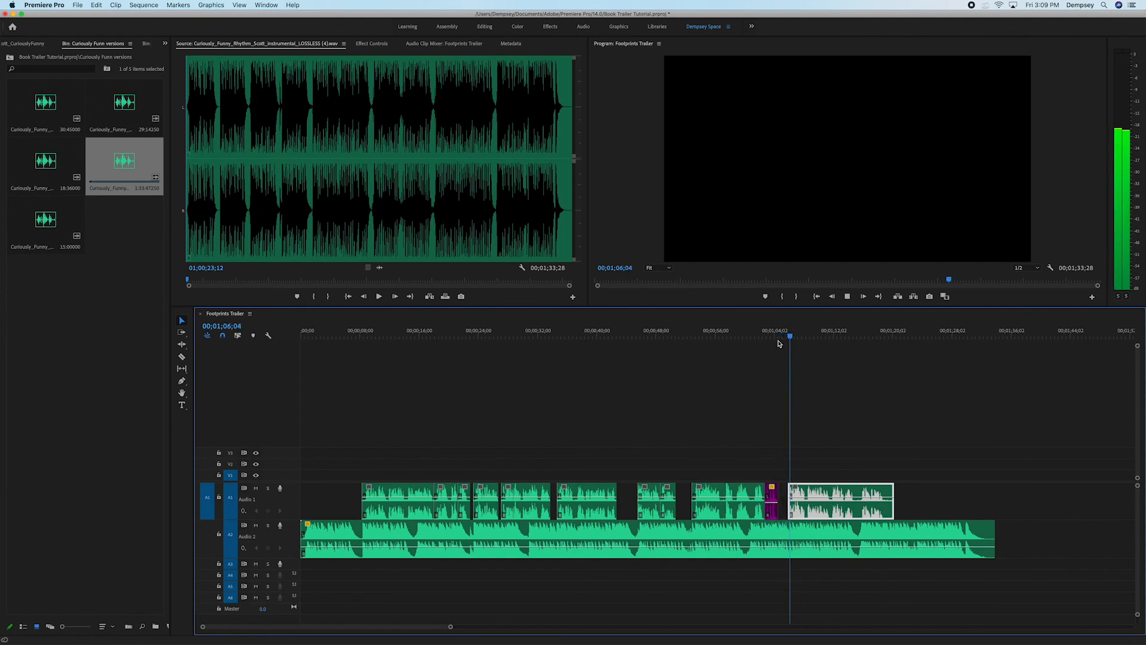
{"action": "left_click", "coordinate": [855, 407]}
{"action": "key", "text": "space"}
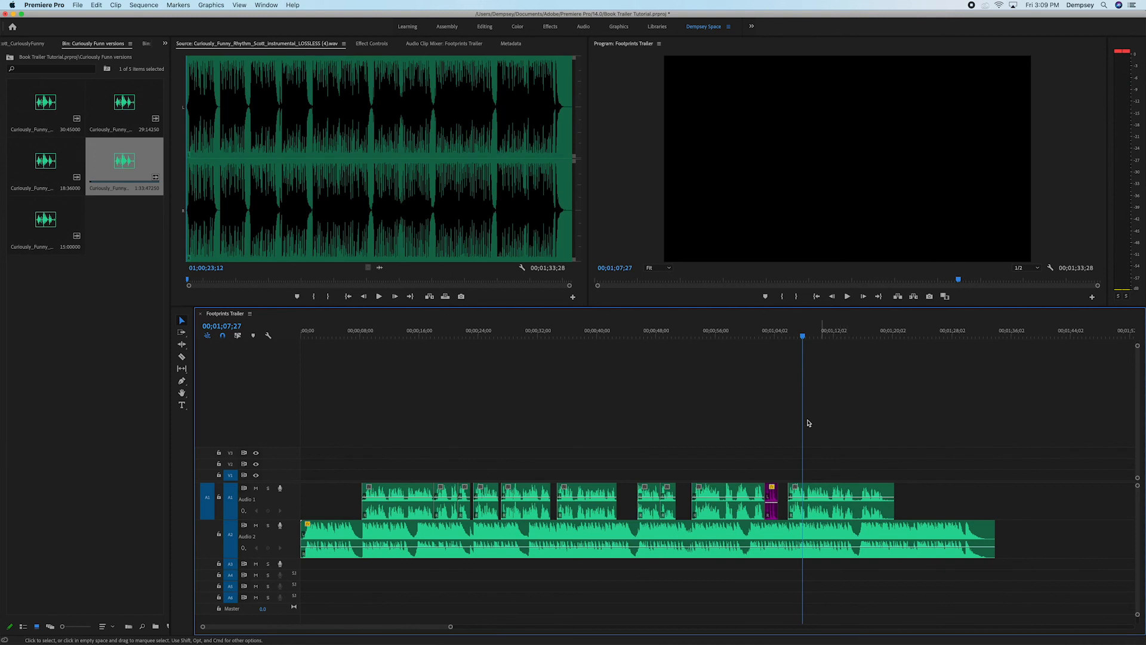
{"action": "mouse_move", "coordinate": [770, 464]}
{"action": "left_mouse_down"}
{"action": "mouse_move", "coordinate": [890, 512]}
{"action": "mouse_move", "coordinate": [1050, 491]}
{"action": "left_mouse_up"}
{"action": "left_click", "coordinate": [873, 492]}
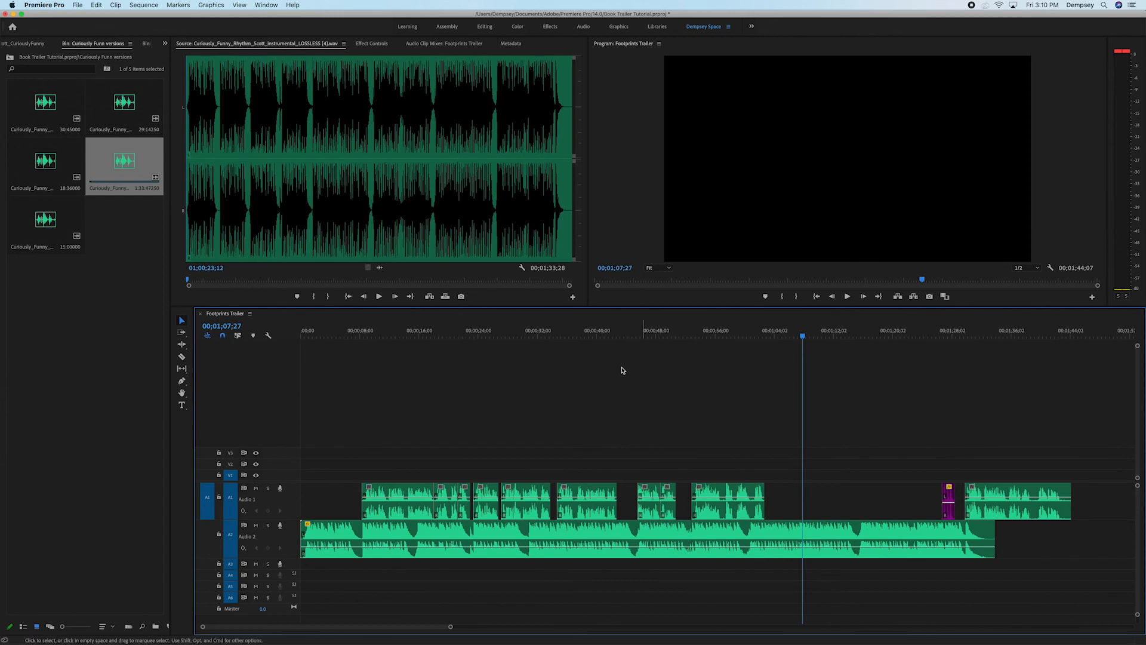
- Play from about 00;00;40 into the paired clips, then shift the pair and the following clip about 12 seconds later on A1
{"action": "left_click", "coordinate": [600, 333]}
{"action": "key", "text": "space"}
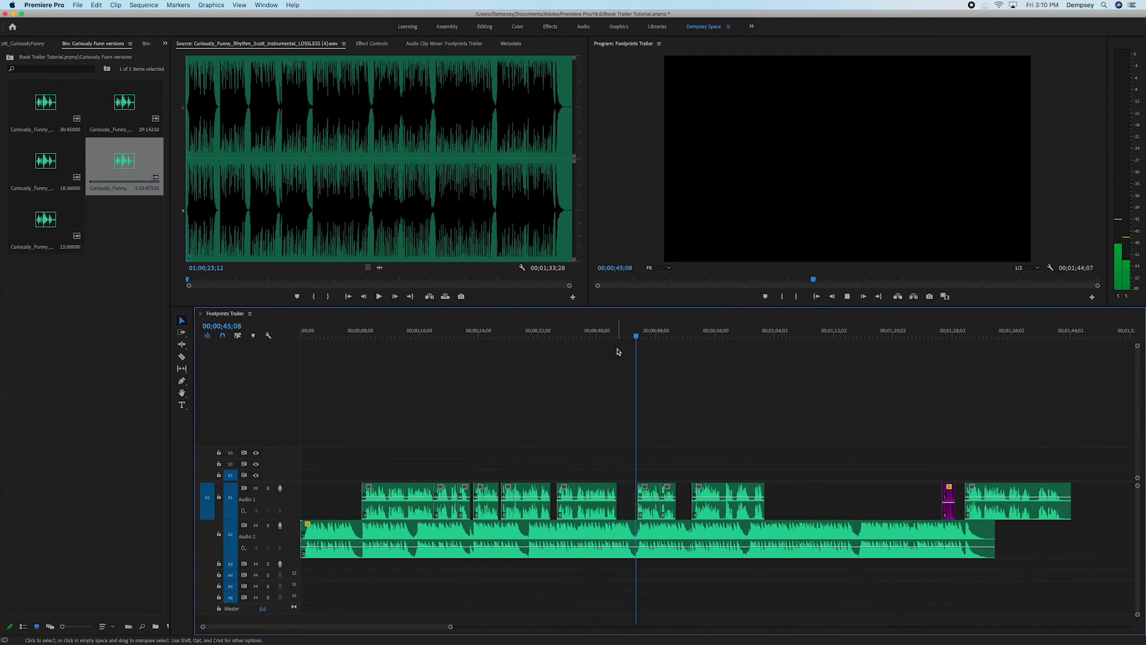
{"action": "key", "text": "space"}
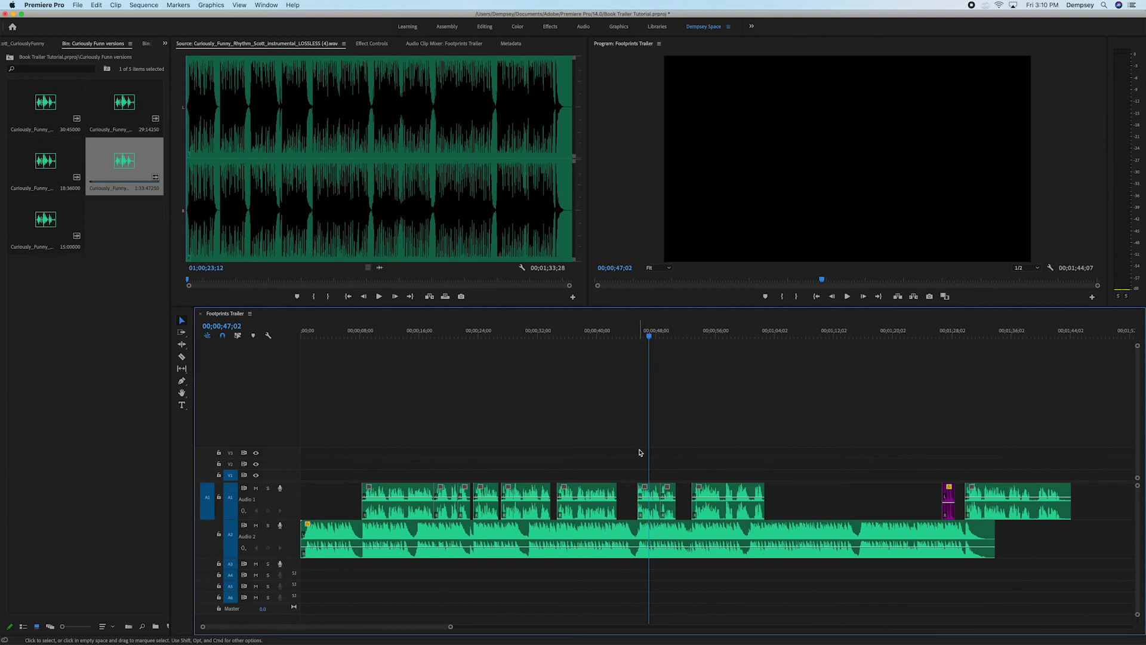
{"action": "left_click_drag", "start_coordinate": [626, 435], "coordinate": [779, 512]}
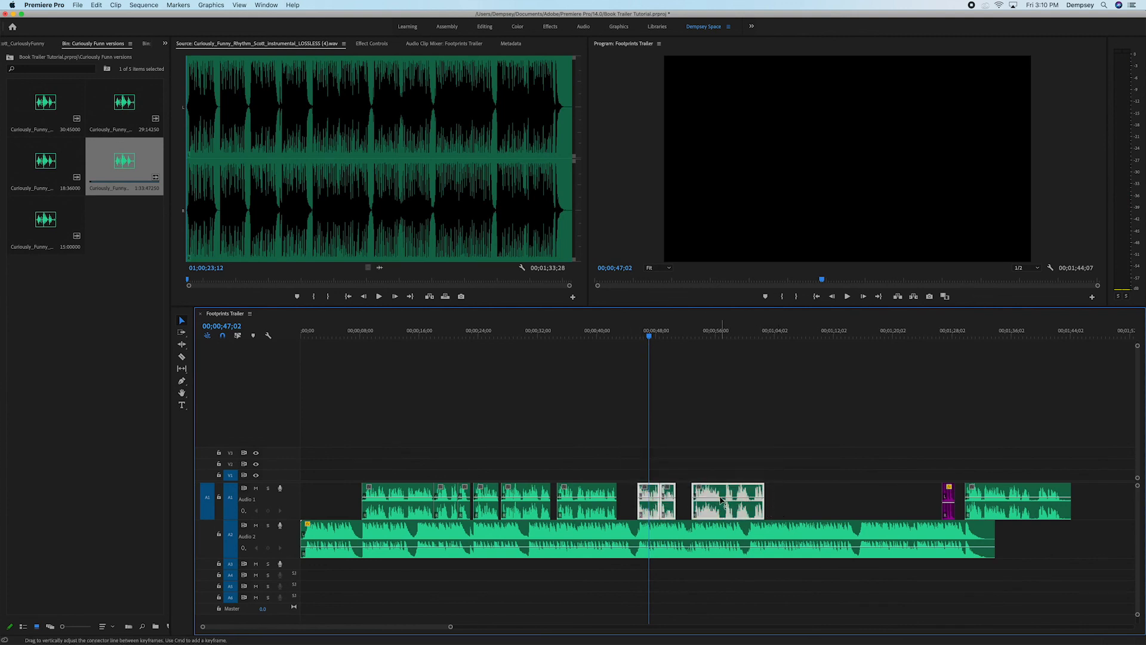
{"action": "left_click_drag", "start_coordinate": [717, 493], "coordinate": [805, 493]}
{"action": "left_click", "coordinate": [675, 455]}
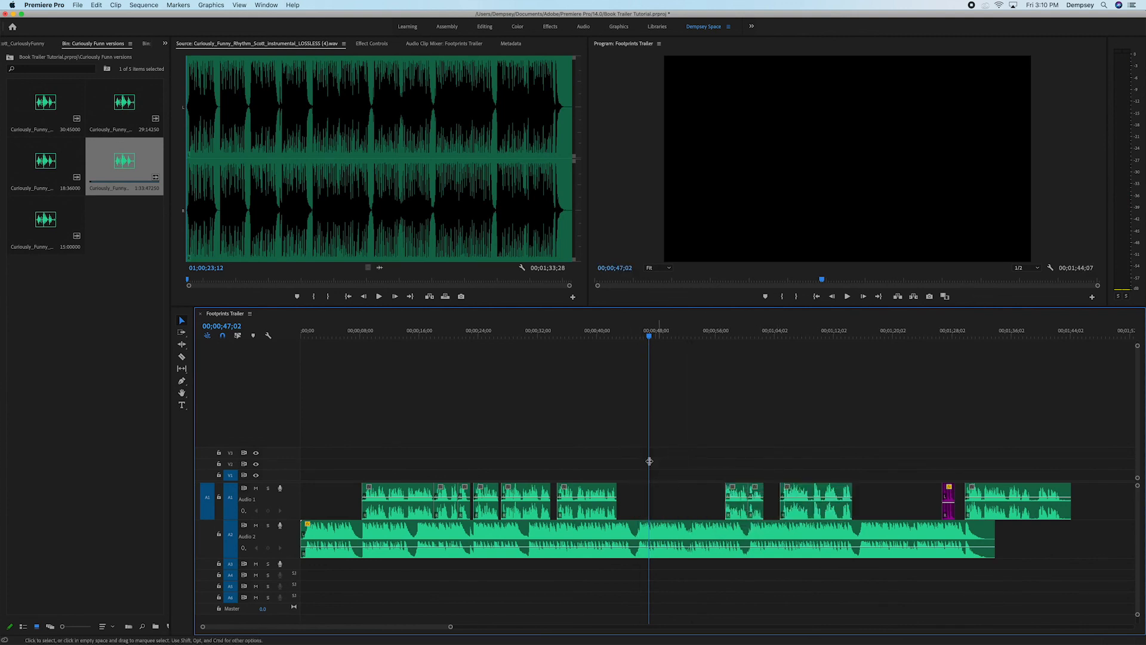
- Play the music from about 00;00;45 to find a cue and move the paired voice-over clips to start at about 00;00;46
{"action": "left_click", "coordinate": [635, 332]}
{"action": "key", "text": "space"}
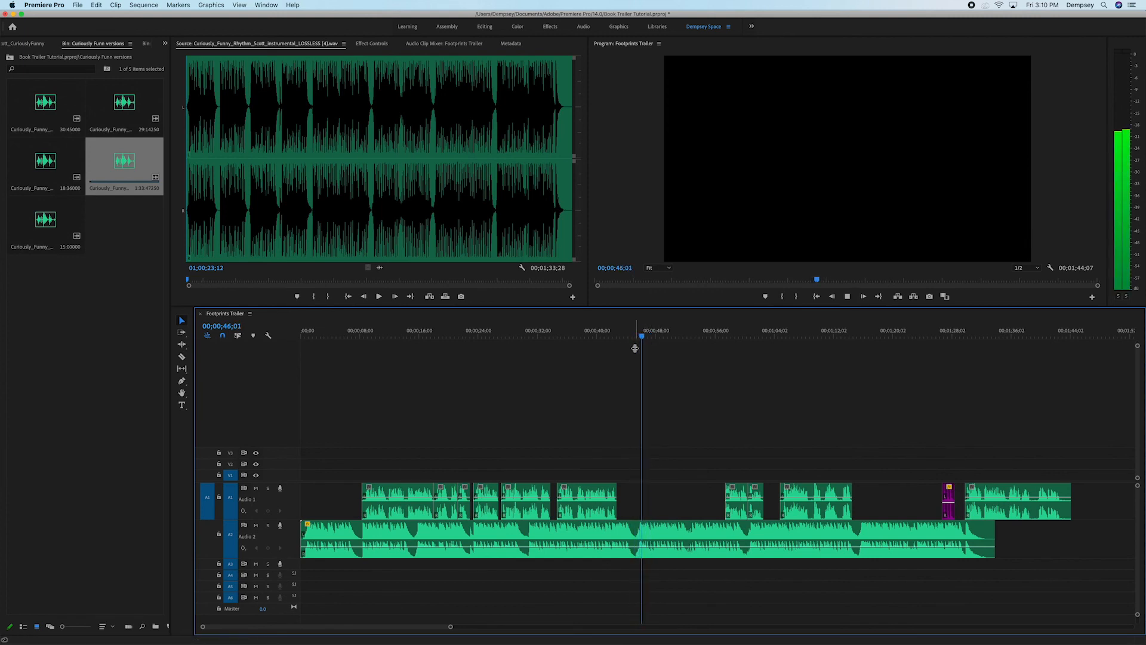
{"action": "key", "text": "space"}
{"action": "left_click_drag", "start_coordinate": [716, 477], "coordinate": [655, 493]}
- Play through the repositioned pair, pick a cue at 00;00;52;29, and move the next green voice-over clip there
{"action": "left_click", "coordinate": [632, 334]}
{"action": "key", "text": "space"}
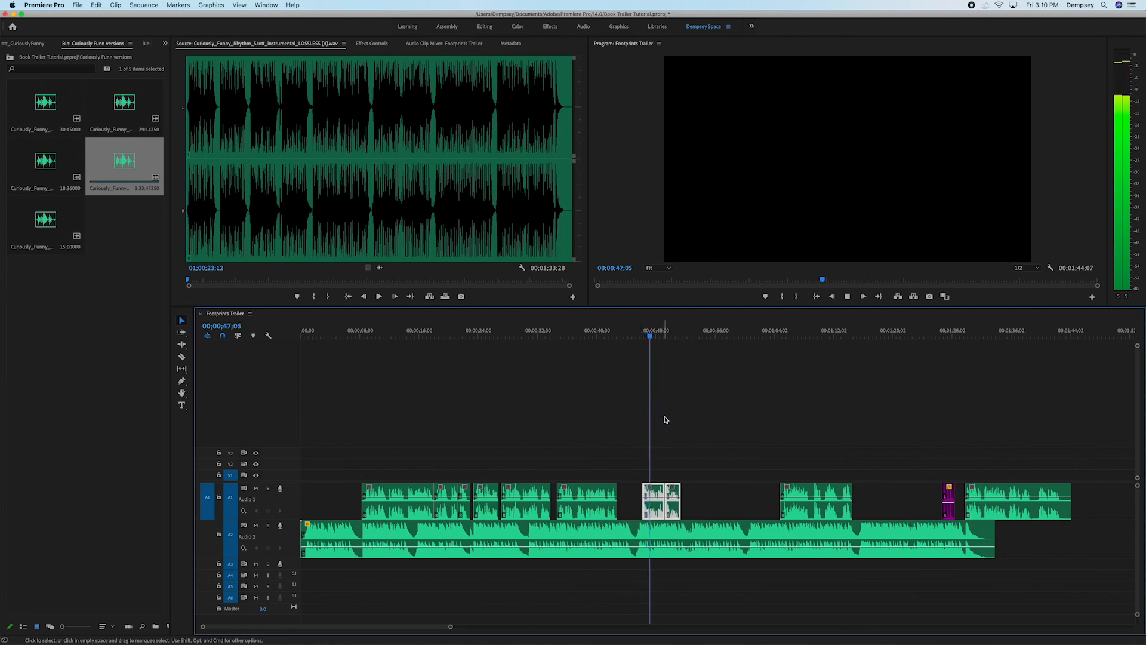
{"action": "left_click", "coordinate": [675, 422]}
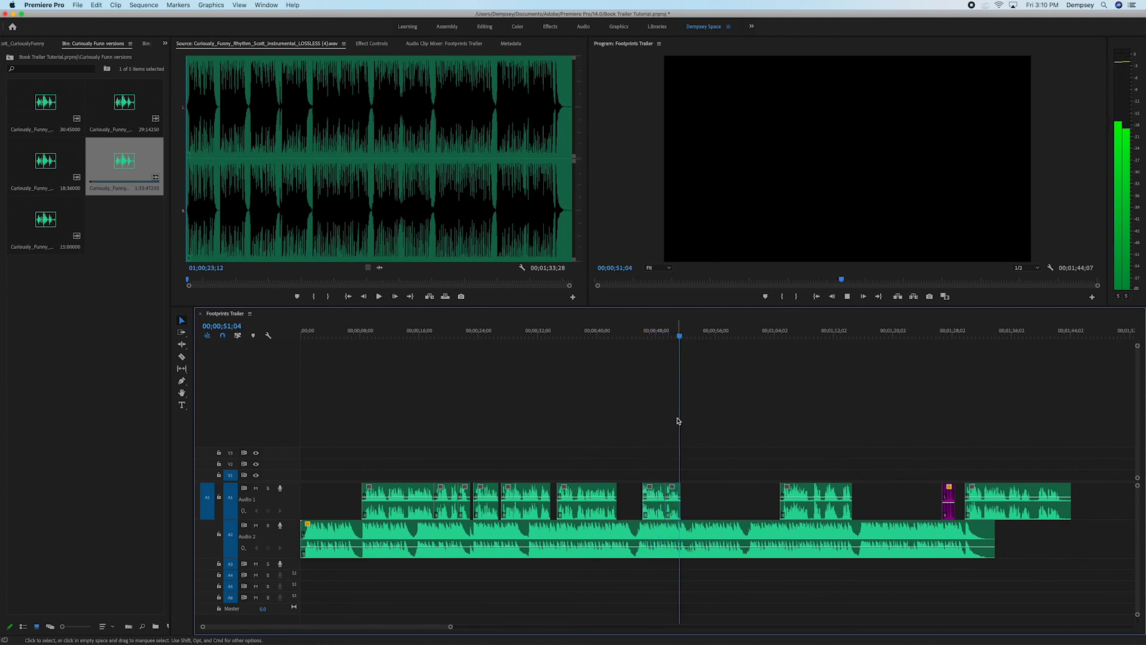
{"action": "key", "text": "space"}
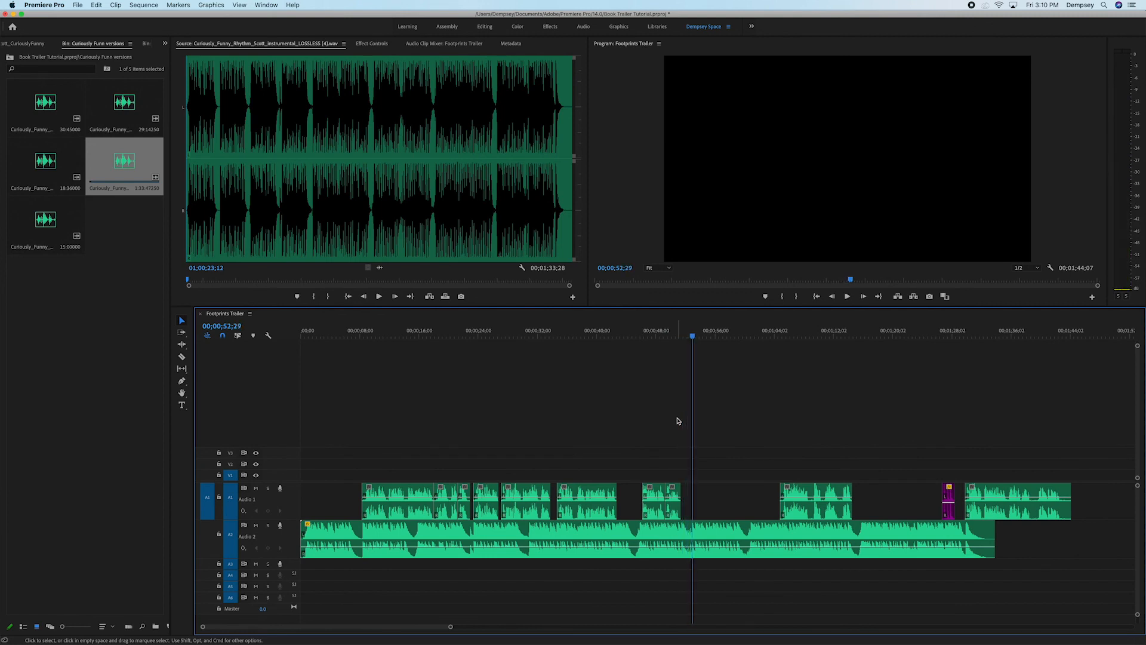
{"action": "left_click_drag", "start_coordinate": [771, 455], "coordinate": [713, 497]}
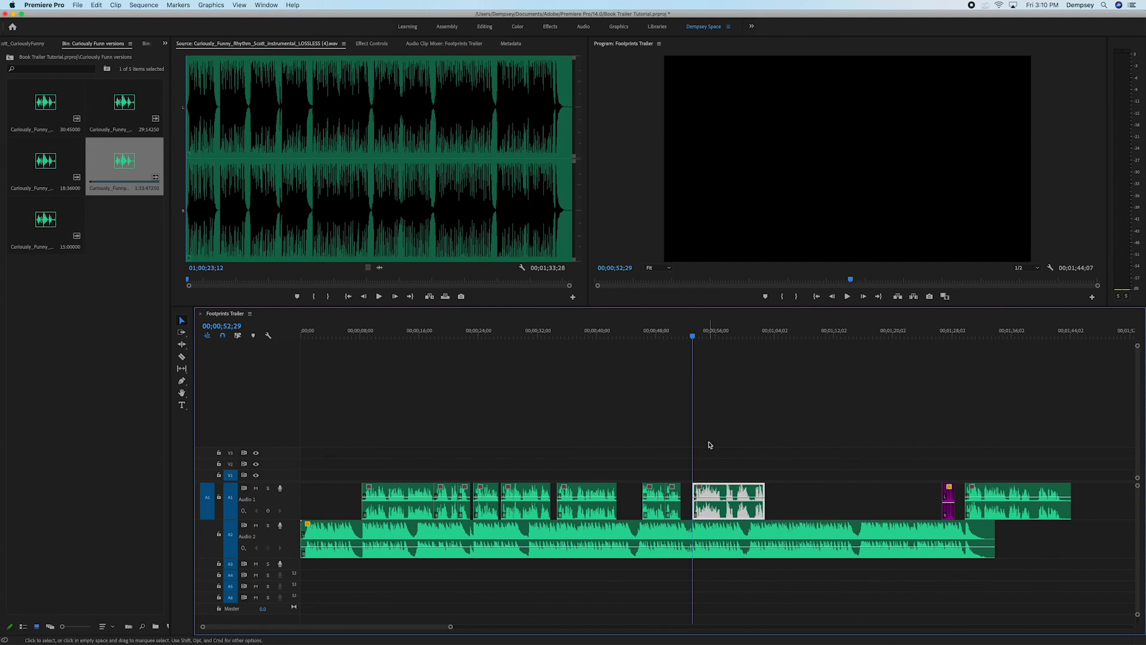
- Play the clip at 00;00;52;29 to its closing words and move the short purple clip onto track A3 at 00;01;02;14
{"action": "key", "text": "space"}
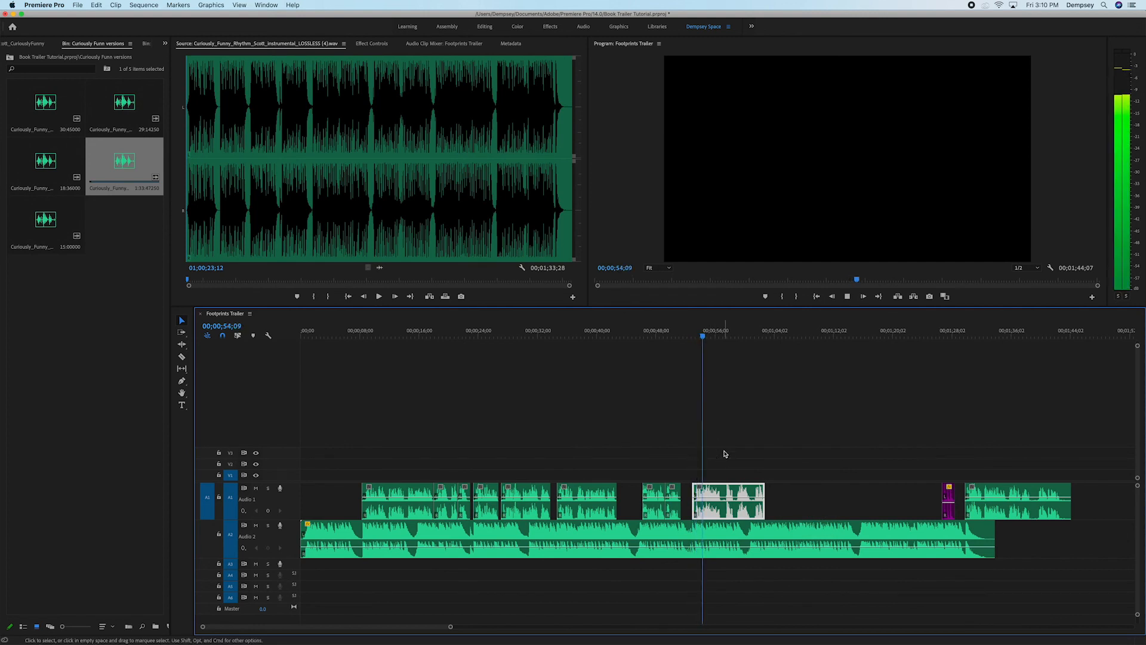
{"action": "left_click", "coordinate": [751, 452]}
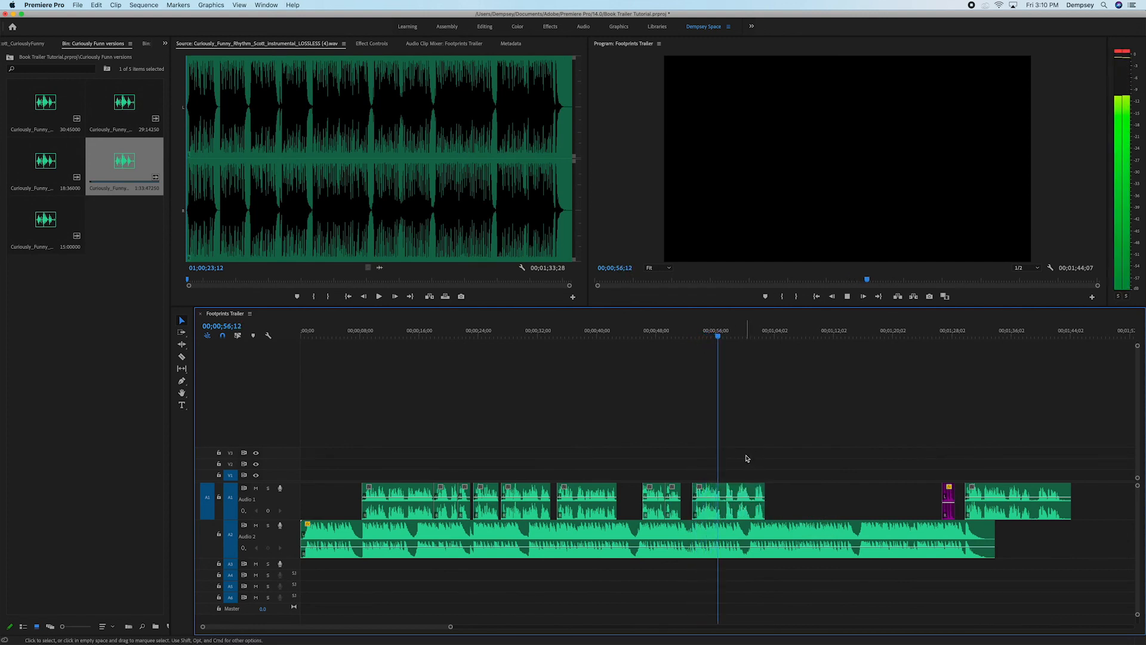
{"action": "key", "text": "space"}
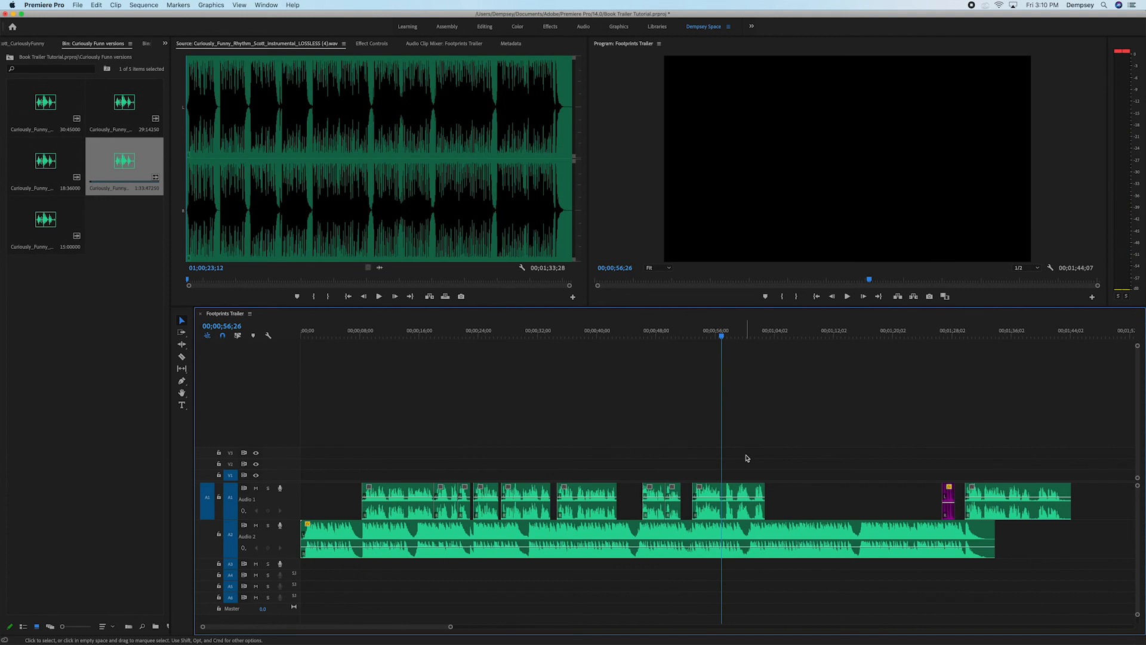
{"action": "key", "text": "space"}
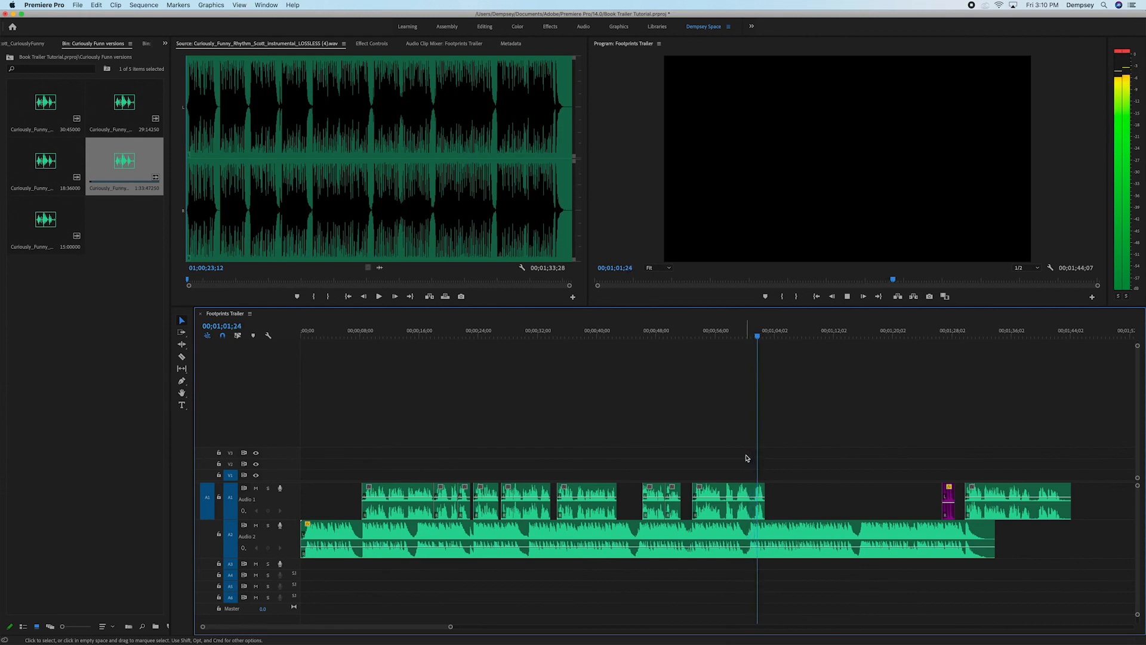
{"action": "key", "text": "space"}
{"action": "left_click_drag", "start_coordinate": [925, 467], "coordinate": [953, 514]}
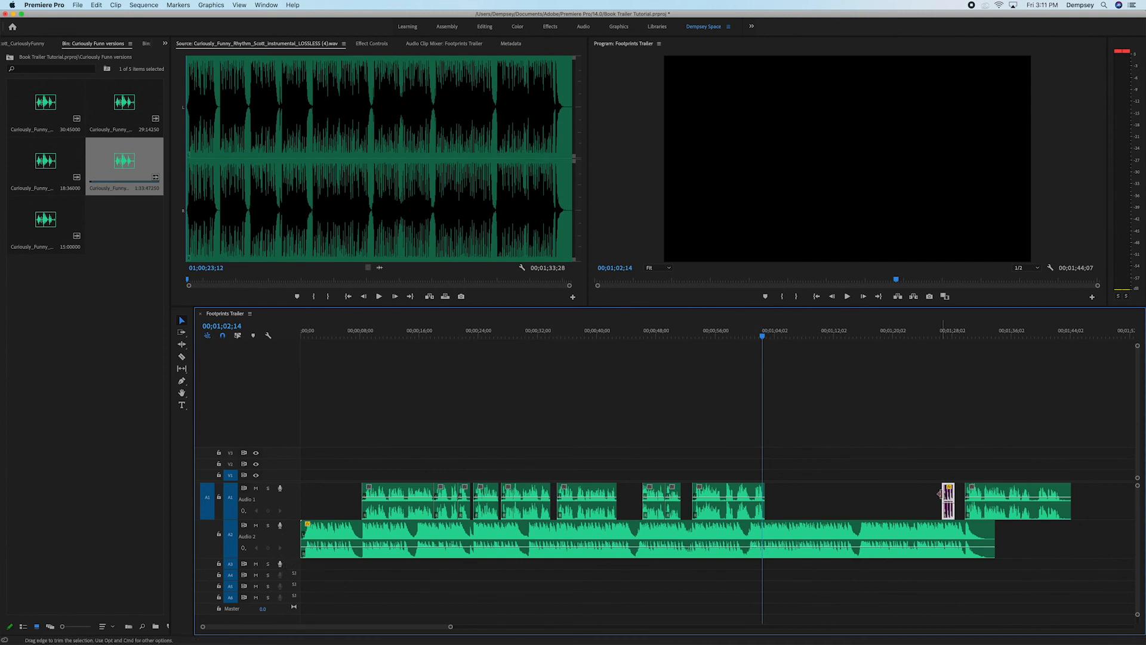
{"action": "left_click_drag", "start_coordinate": [948, 496], "coordinate": [769, 564]}
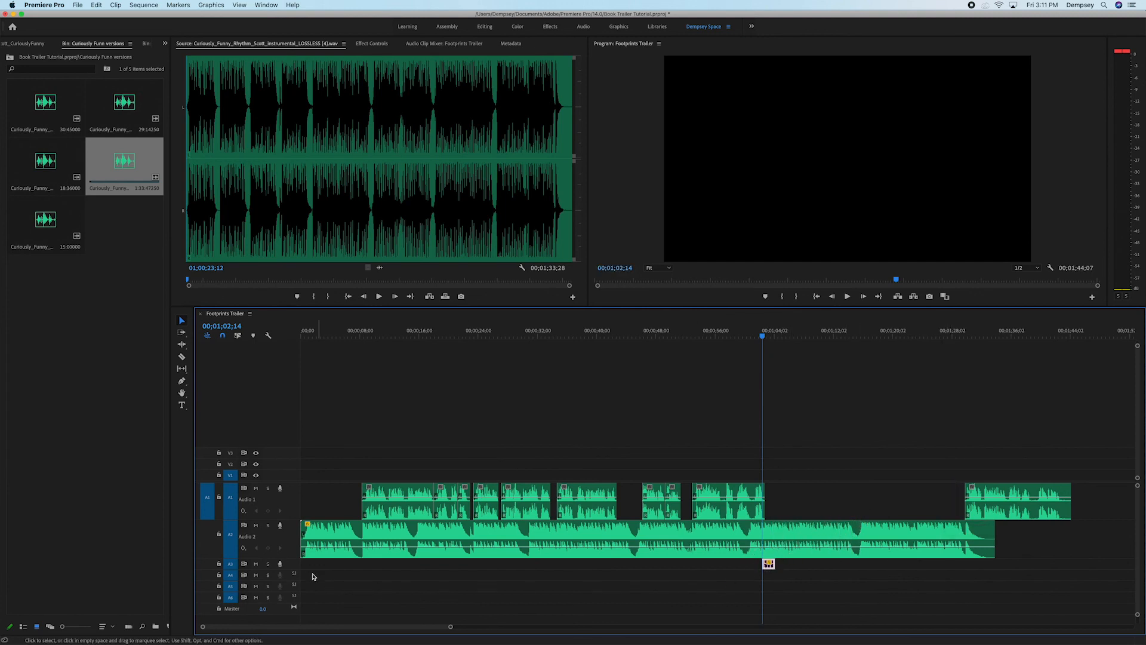
- Enlarge the A3 track and shift the purple clip earlier to start at 00;01;02;07
{"action": "left_click_drag", "start_coordinate": [294, 569], "coordinate": [294, 593]}
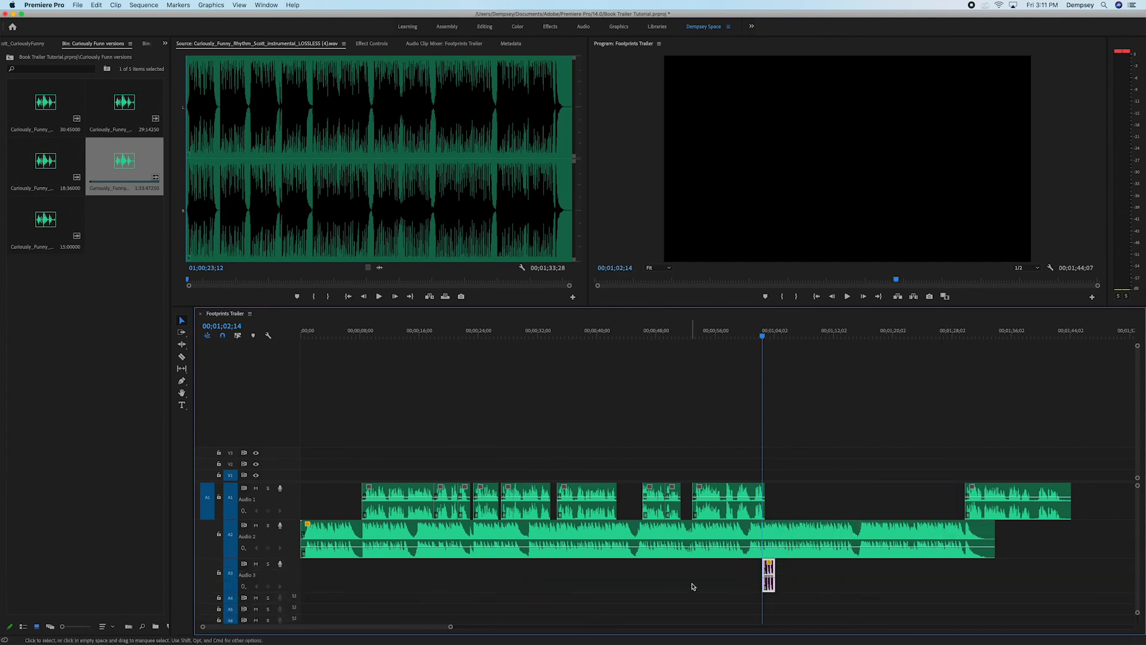
{"action": "left_click", "coordinate": [805, 467]}
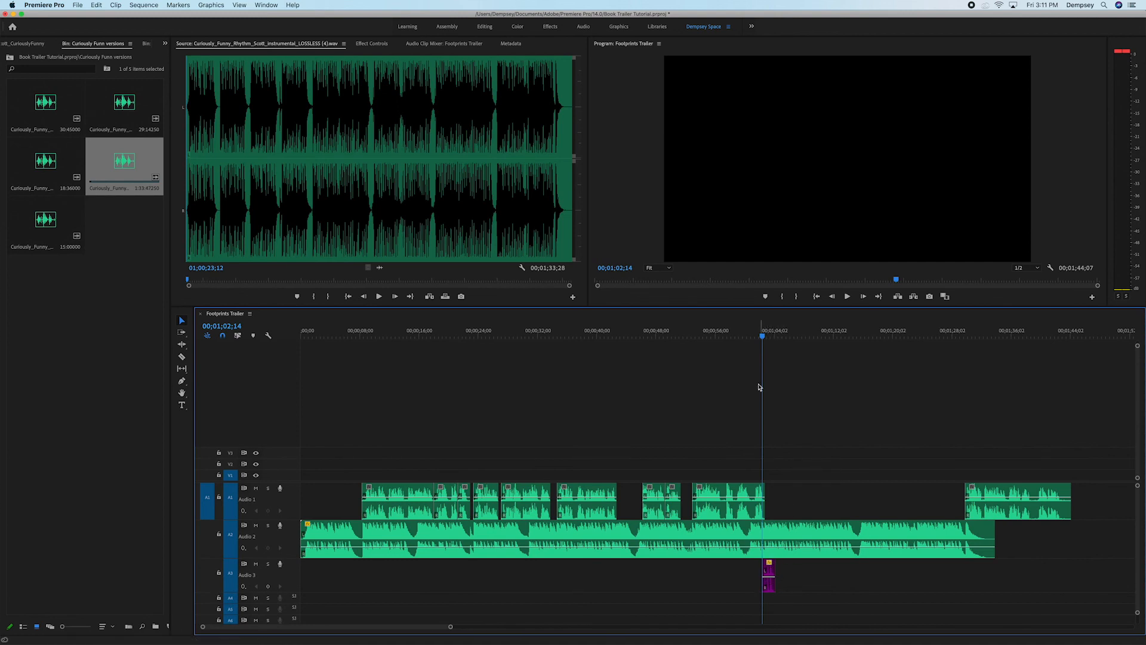
{"action": "left_click_drag", "start_coordinate": [763, 338], "coordinate": [760, 338]}
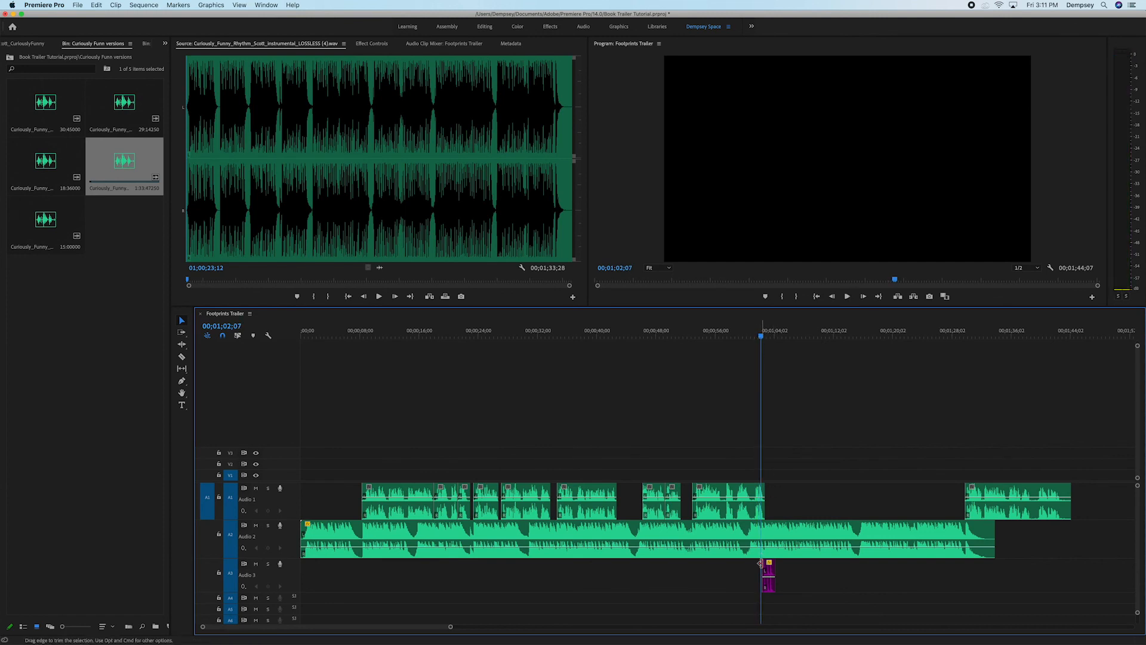
{"action": "left_click_drag", "start_coordinate": [773, 574], "coordinate": [770, 574]}
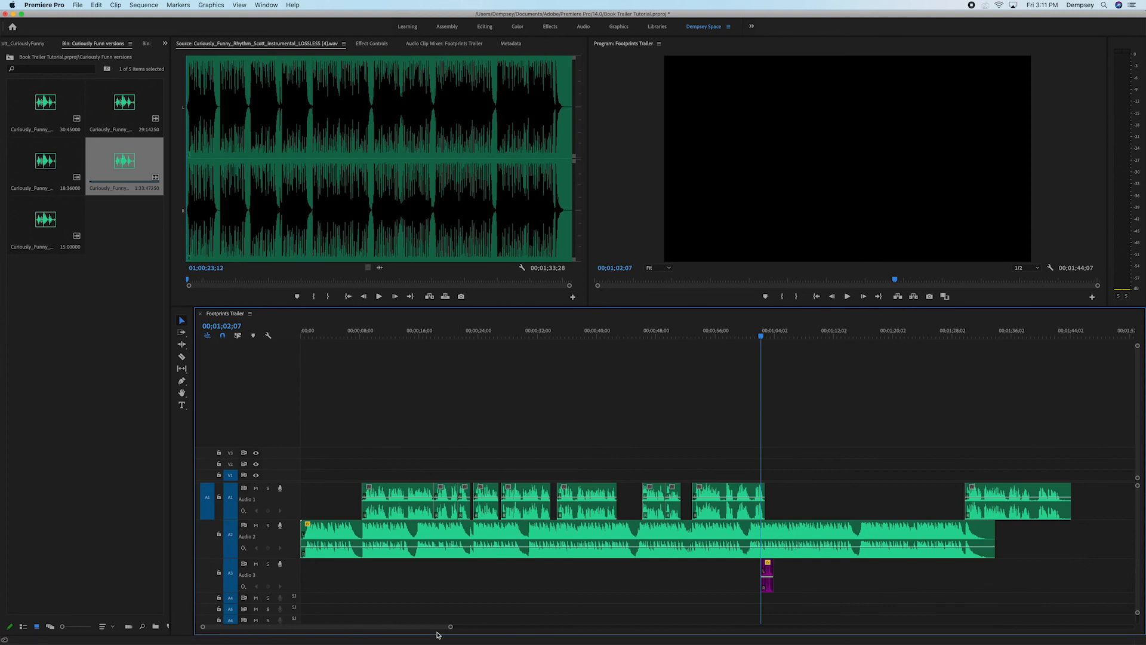
- Play the overlap between the A1 voice-over and the purple clip, then move the purple clip to 00;01;02;03
{"action": "left_click_drag", "start_coordinate": [450, 629], "coordinate": [391, 630]}
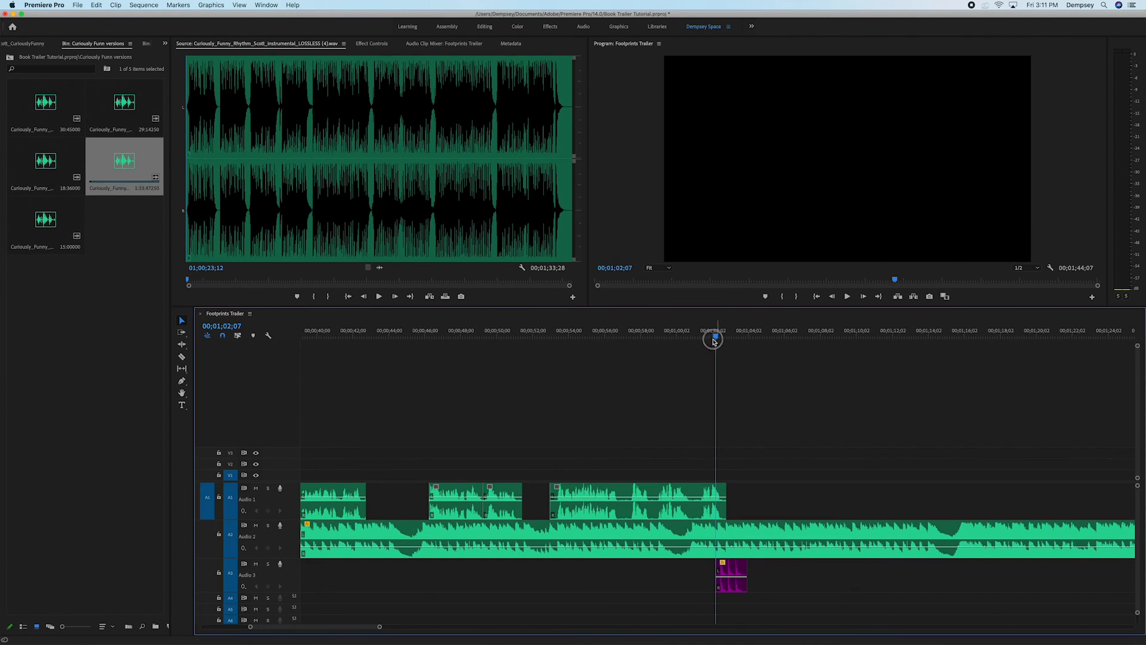
{"action": "left_click", "coordinate": [680, 335]}
{"action": "key", "text": "space"}
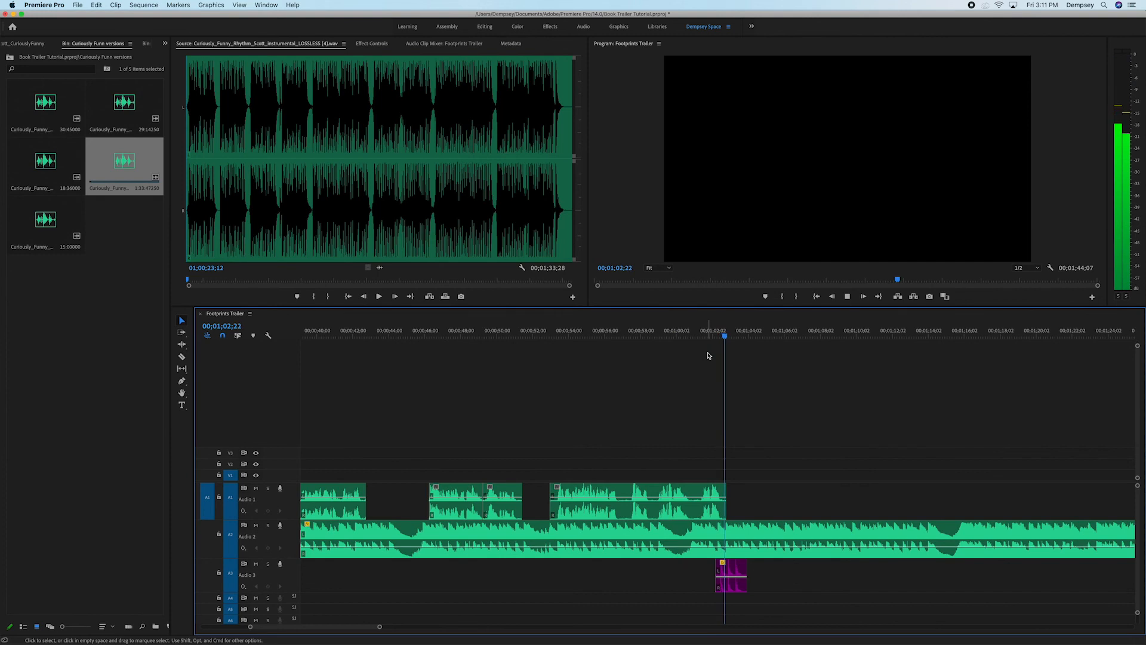
{"action": "key", "text": "space"}
{"action": "left_click_drag", "start_coordinate": [724, 336], "coordinate": [716, 341]}
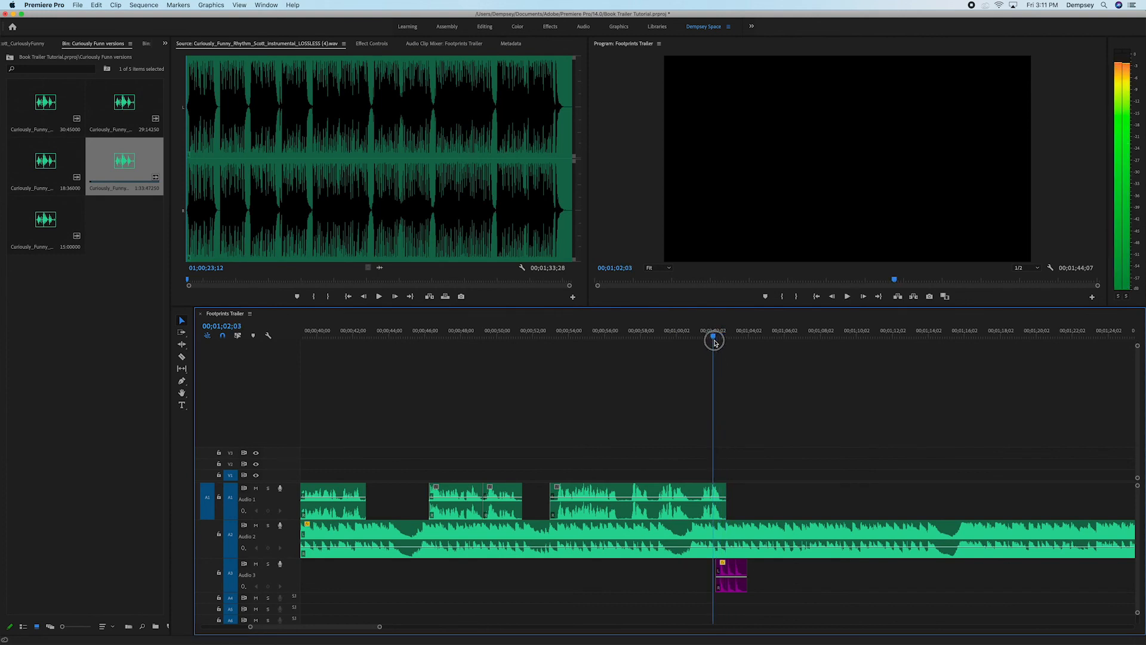
{"action": "left_click_drag", "start_coordinate": [729, 567], "coordinate": [727, 567]}
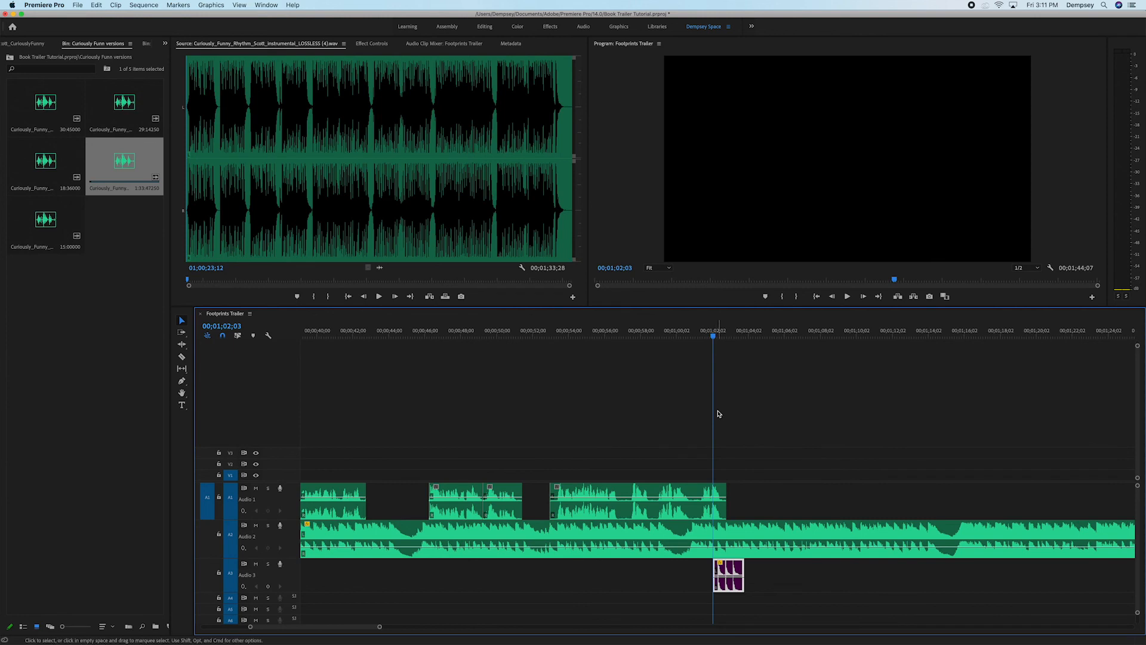
- Replay the overlap from about 00;01;00;23 and move the purple A3 clip earlier to start at 00;01;01;26
{"action": "left_click_drag", "start_coordinate": [712, 334], "coordinate": [683, 338]}
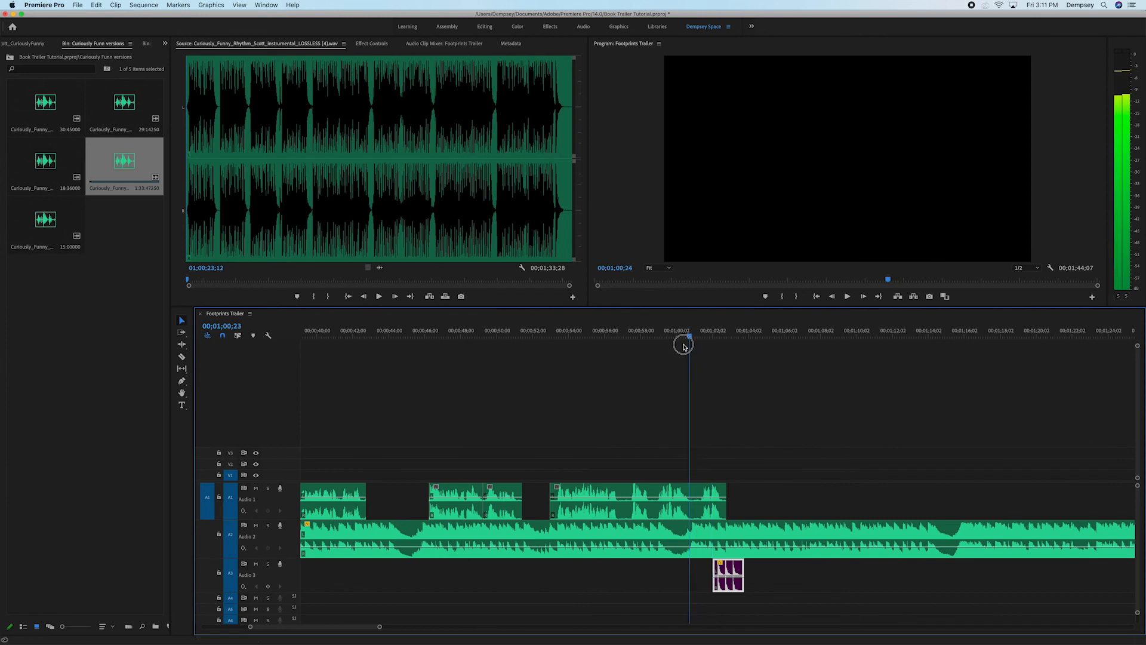
{"action": "key", "text": "space"}
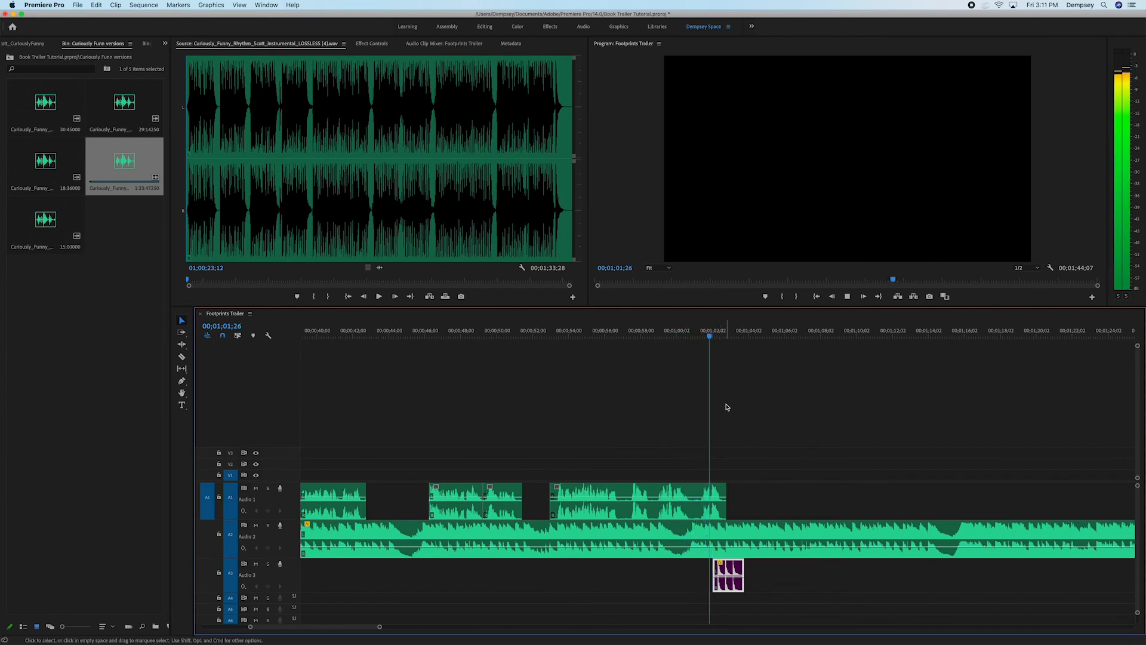
{"action": "left_click", "coordinate": [709, 334]}
{"action": "left_click_drag", "start_coordinate": [710, 335], "coordinate": [711, 334]}
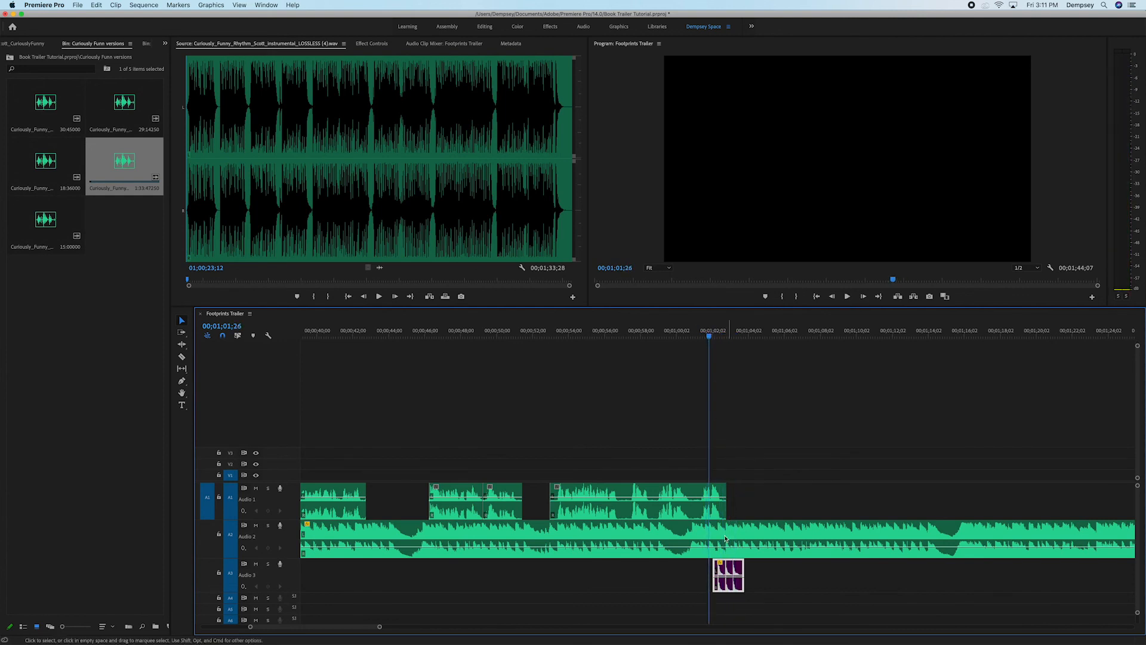
{"action": "left_click_drag", "start_coordinate": [727, 568], "coordinate": [723, 569]}
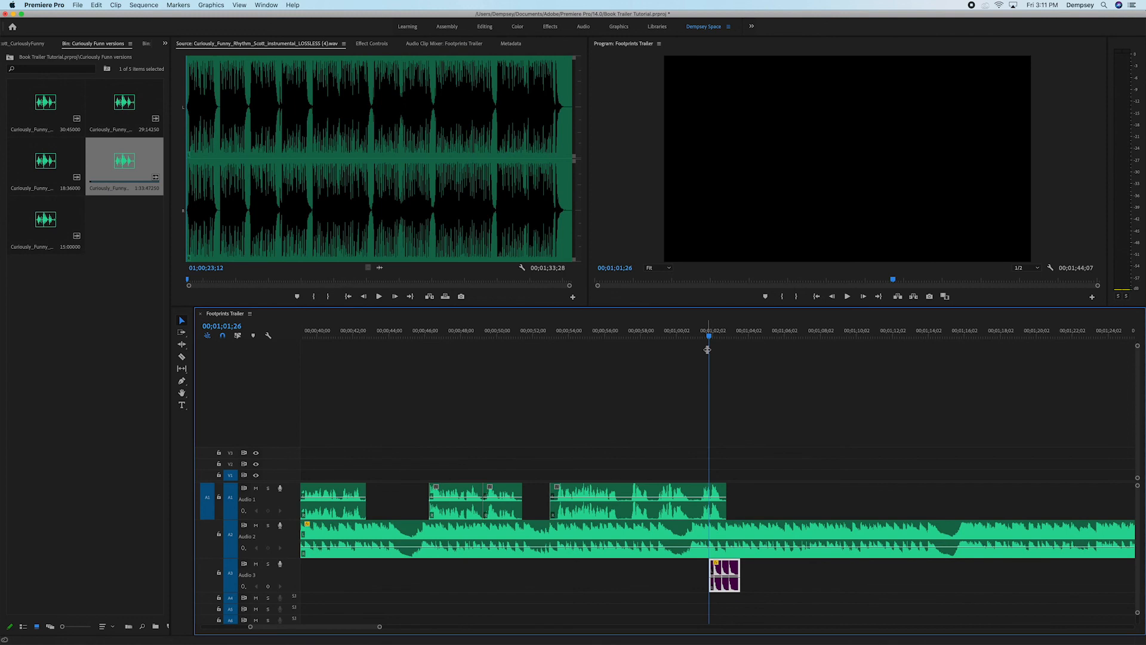
- Replay the end of the A1 voice-over and the overlapping purple clip twice to check their timing against the music
{"action": "left_click_drag", "start_coordinate": [710, 339], "coordinate": [681, 371]}
{"action": "left_click", "coordinate": [742, 414]}
{"action": "key", "text": "space"}
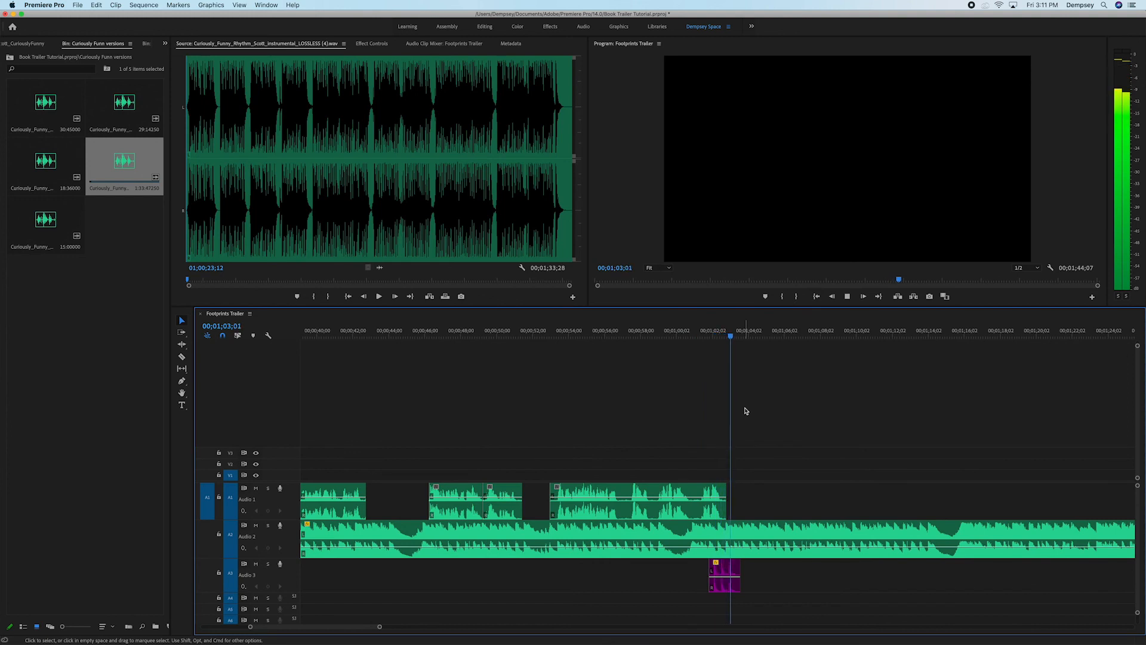
{"action": "key", "text": "space"}
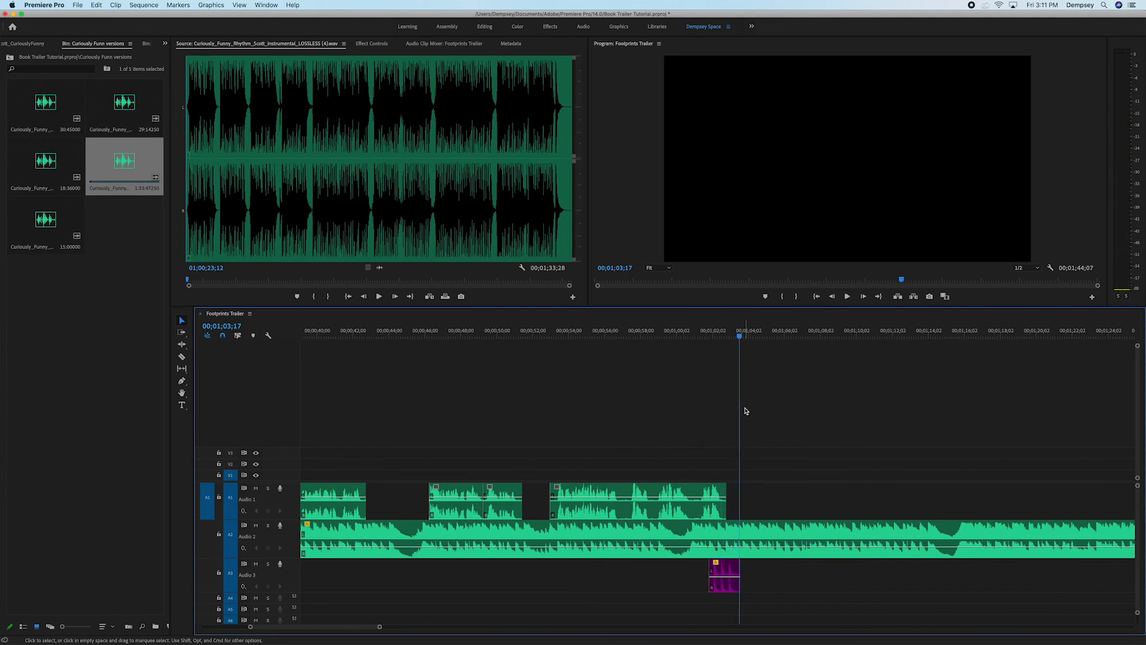
{"action": "left_click_drag", "start_coordinate": [739, 340], "coordinate": [705, 348]}
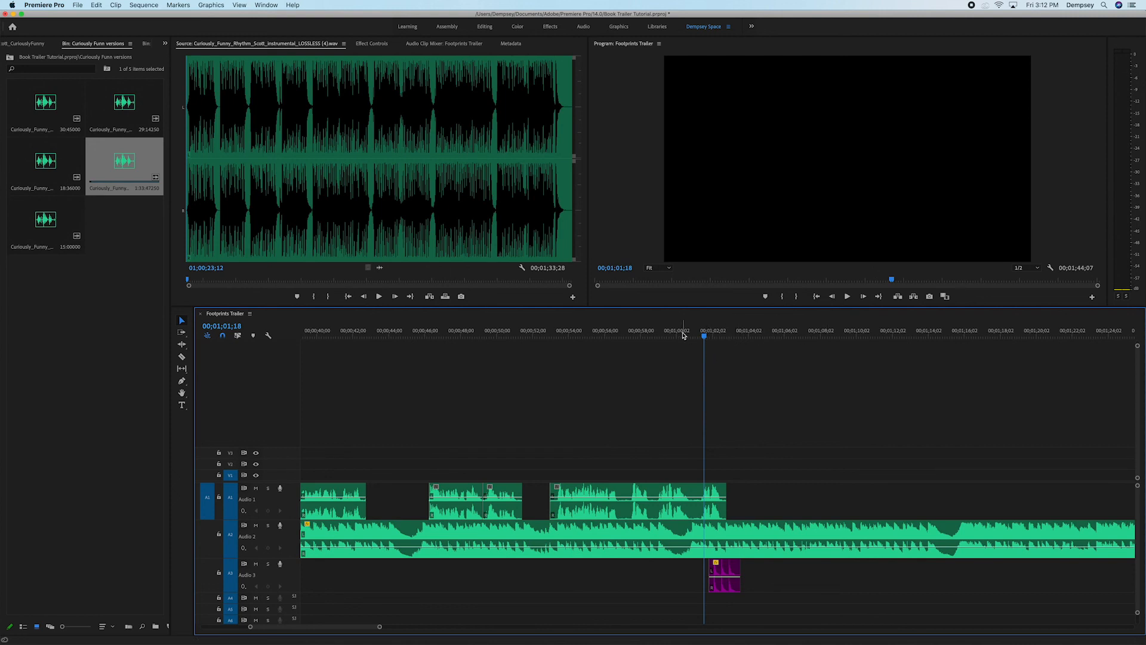
{"action": "left_click", "coordinate": [688, 336]}
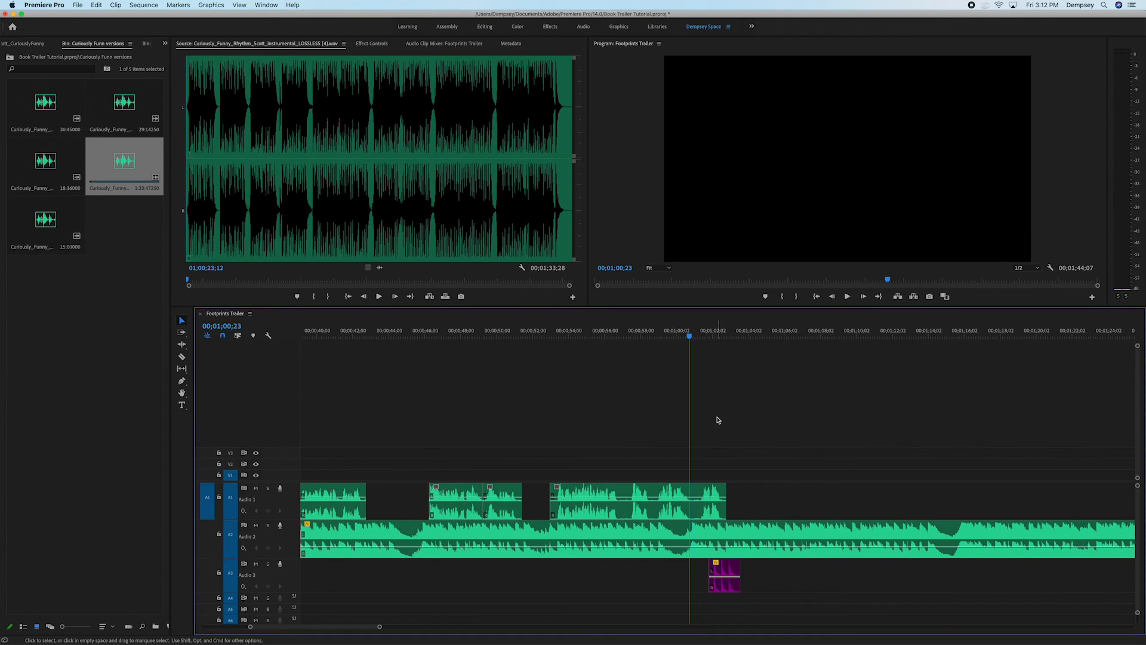
{"action": "key", "text": "space"}
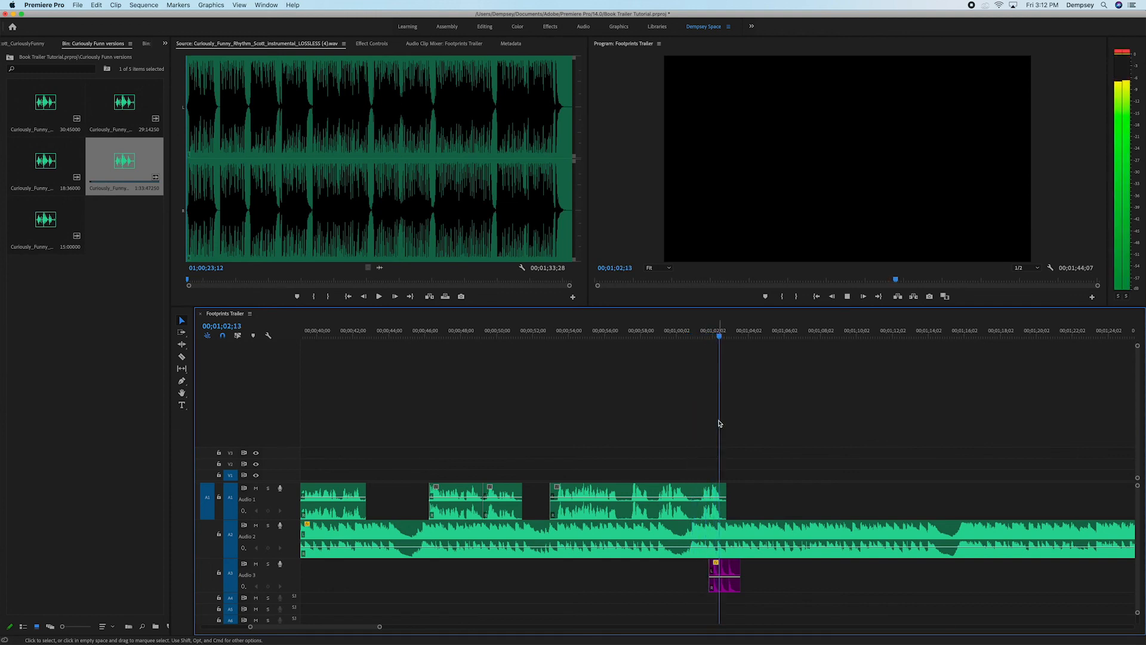
{"action": "key", "text": "space"}
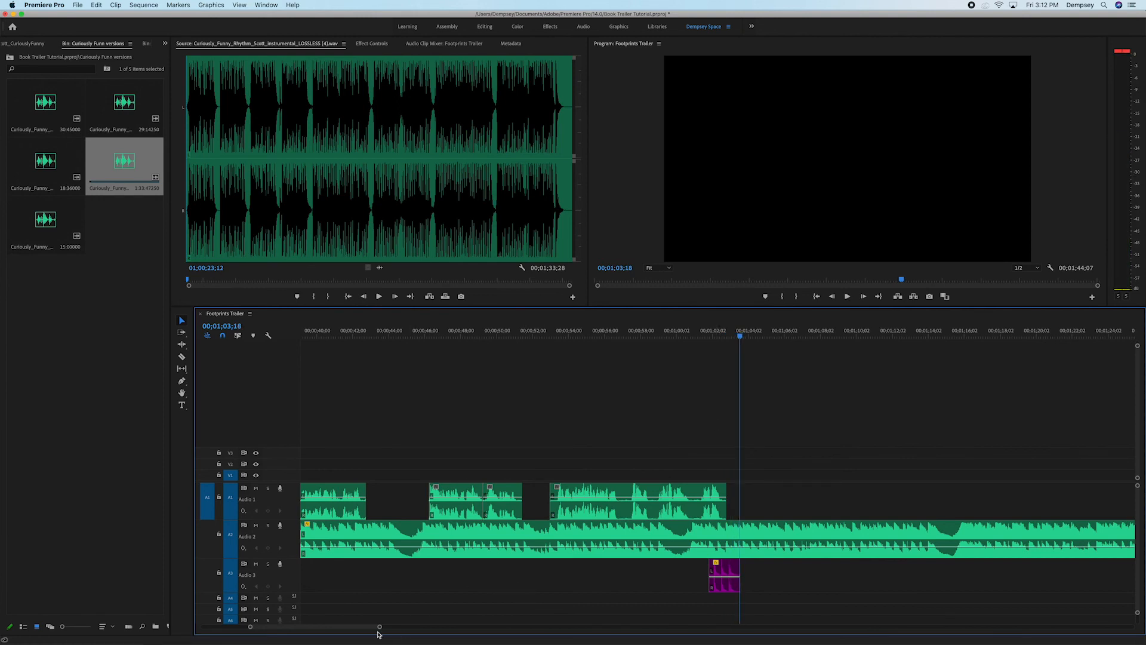
- Move the final voice-over clip on A1 to 00;01;03;18, at the purple clip's end, and play through the transition
{"action": "left_click_drag", "start_coordinate": [380, 627], "coordinate": [500, 626]}
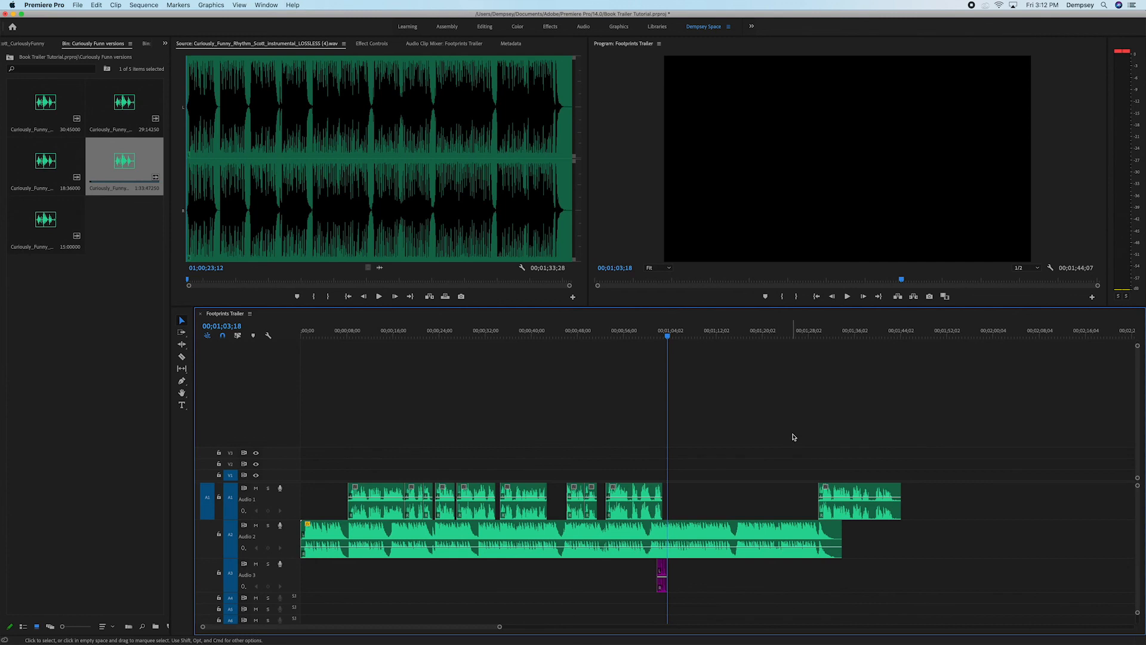
{"action": "left_click_drag", "start_coordinate": [833, 490], "coordinate": [682, 496]}
{"action": "left_click_drag", "start_coordinate": [662, 334], "coordinate": [659, 351]}
{"action": "key", "text": "space"}
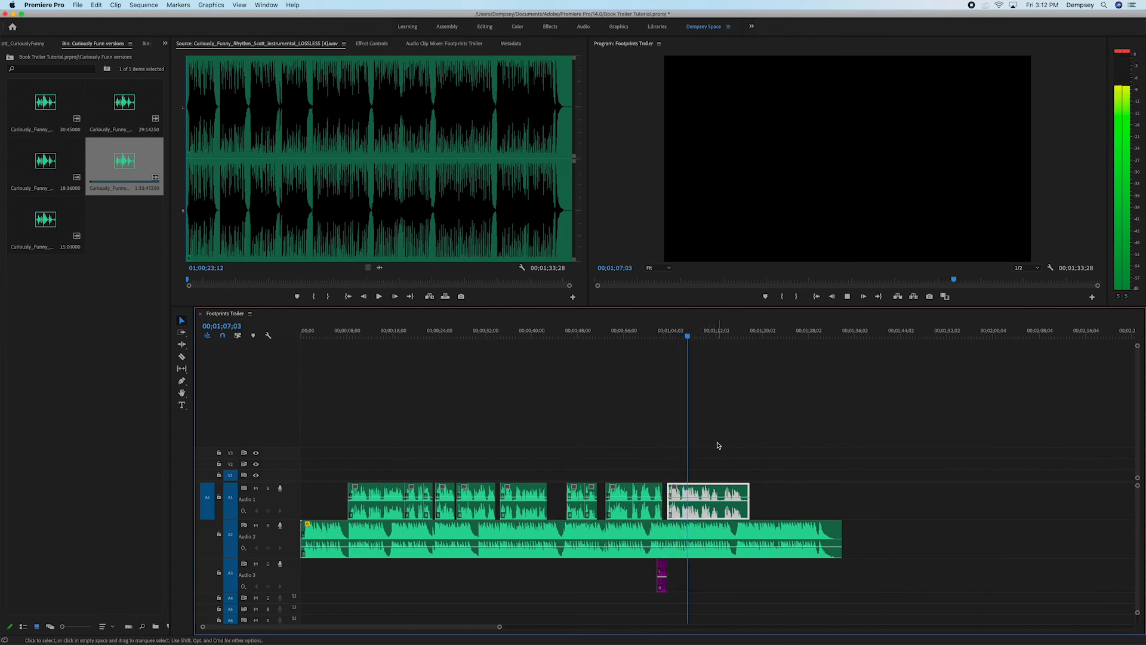
- Move the final A1 voice-over clip later, clear of the playhead, and play the music alone across 00;01;04;21 to find the cue
{"action": "key", "text": "space"}
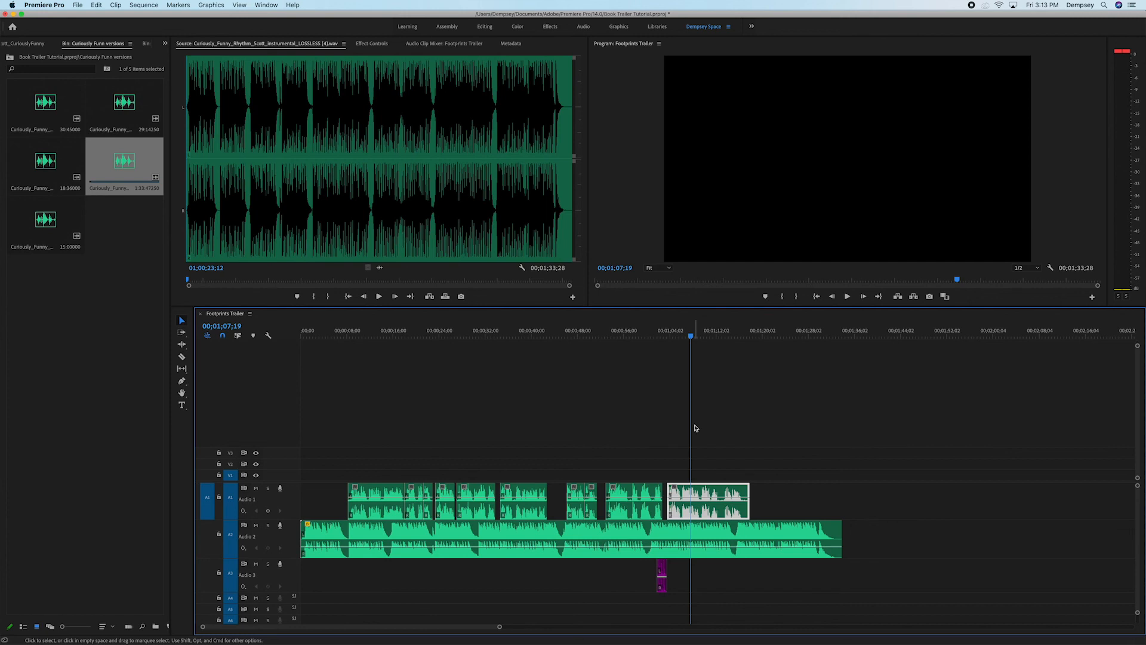
{"action": "scroll", "coordinate": [698, 427], "scroll_direction": "right", "scroll_amount": 1}
{"action": "left_click", "coordinate": [664, 424]}
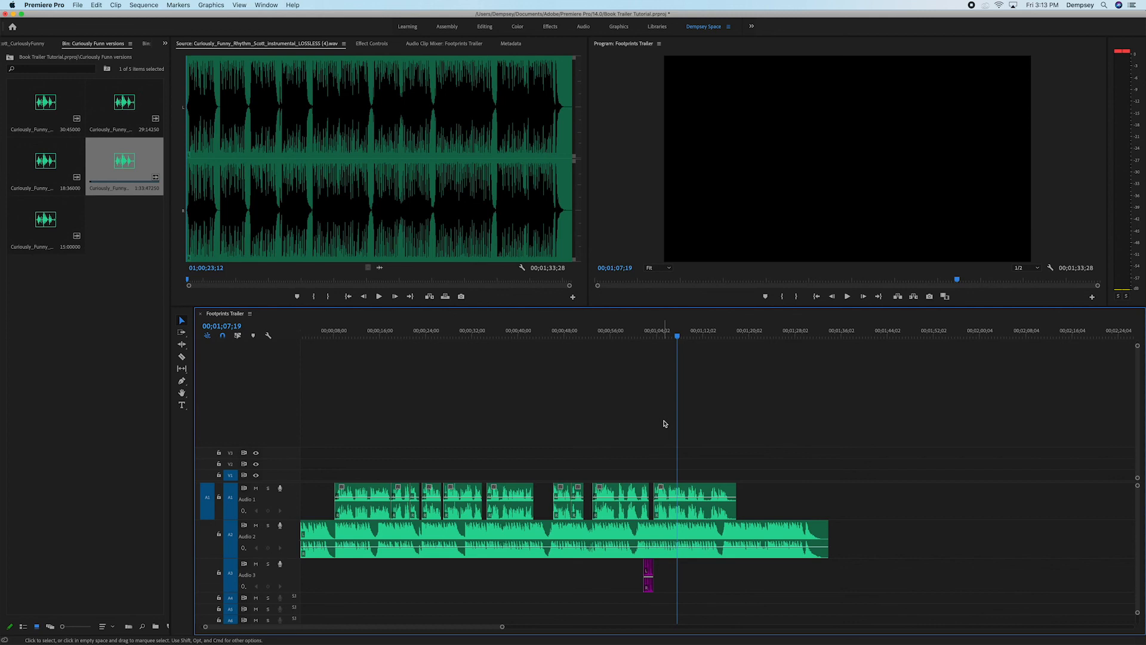
{"action": "left_click", "coordinate": [682, 491]}
{"action": "left_click_drag", "start_coordinate": [681, 491], "coordinate": [732, 492]}
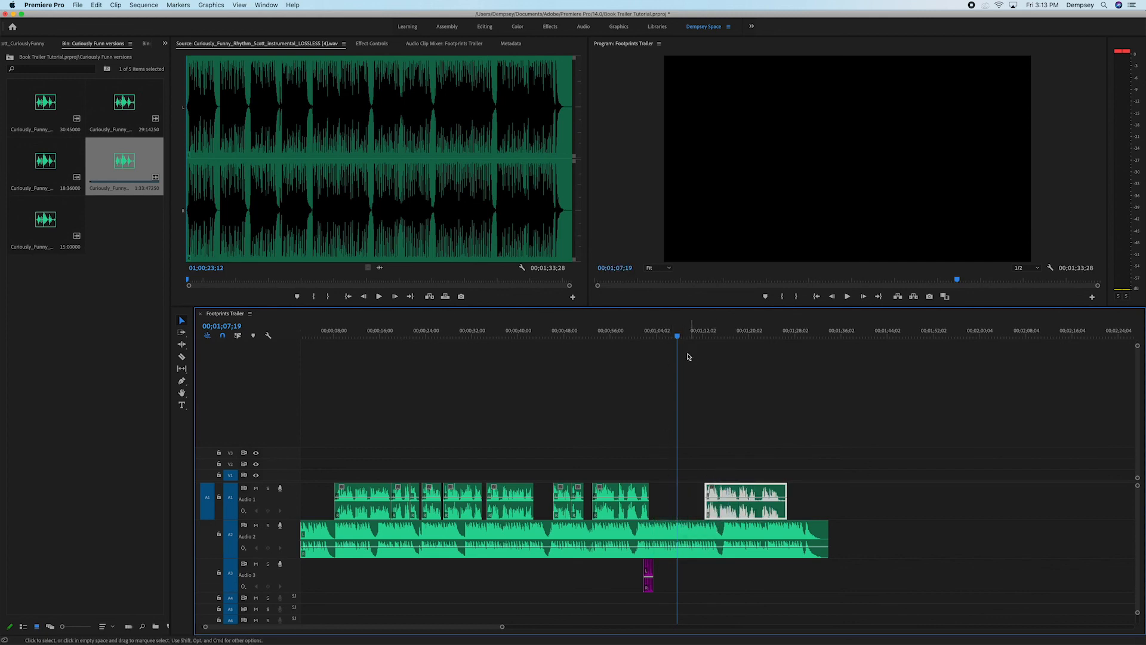
{"action": "left_click_drag", "start_coordinate": [656, 335], "coordinate": [643, 351]}
{"action": "key", "text": "space"}
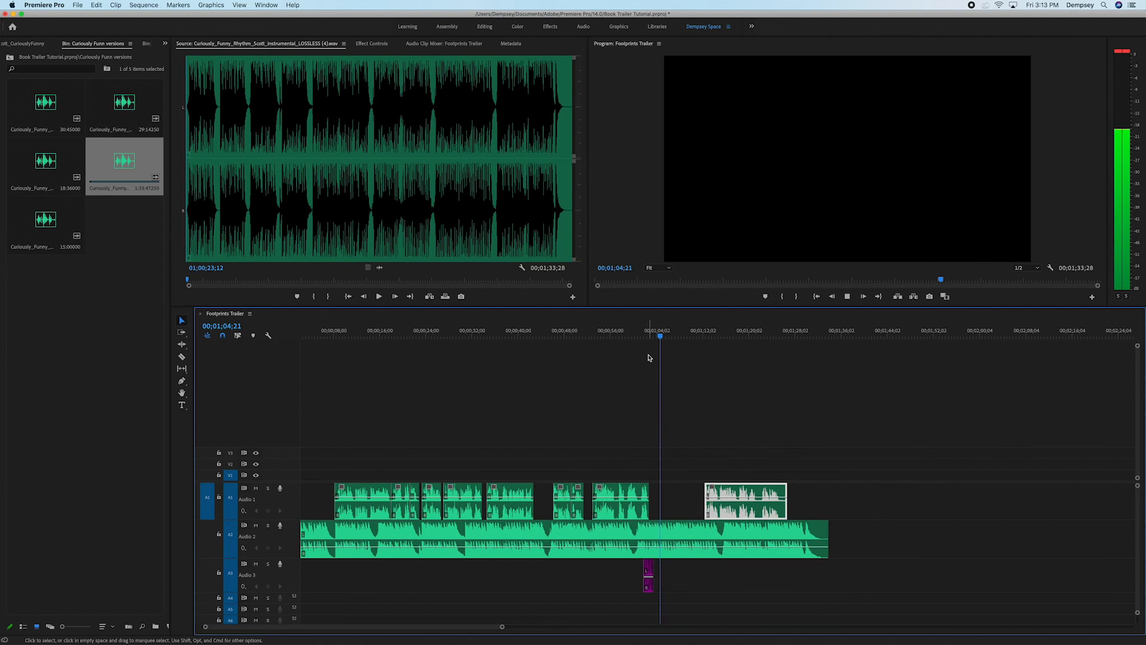
{"action": "key", "text": "space"}
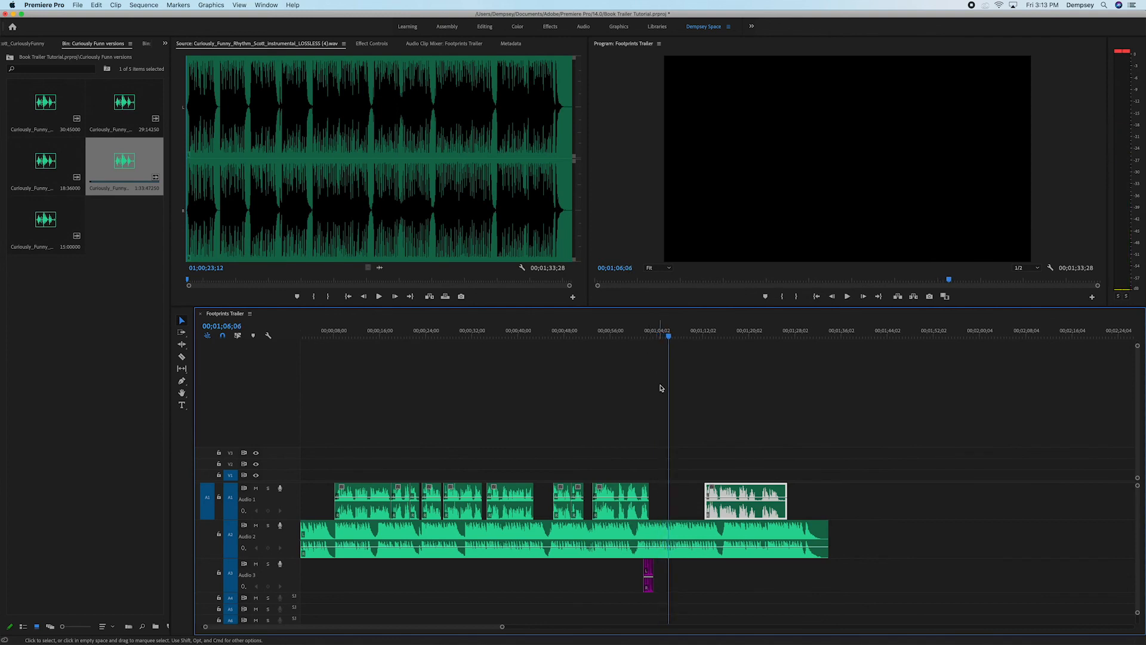
- Step back to the music cue at 00;01;06;01 and move the final A1 voice-over clip to start there
{"action": "key", "text": "Left"}
{"action": "key", "text": "Left"}
{"action": "key", "text": "Left"}
{"action": "key", "text": "Left"}
{"action": "key", "text": "Left"}
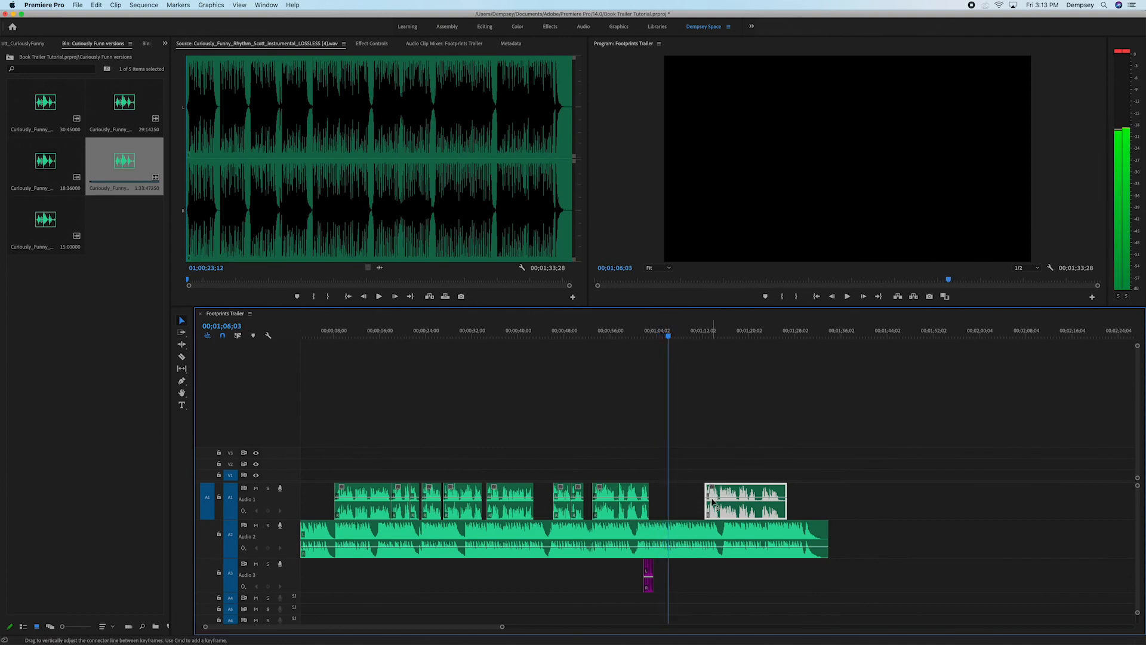
{"action": "left_click_drag", "start_coordinate": [719, 495], "coordinate": [691, 495]}
{"action": "left_click", "coordinate": [716, 451]}
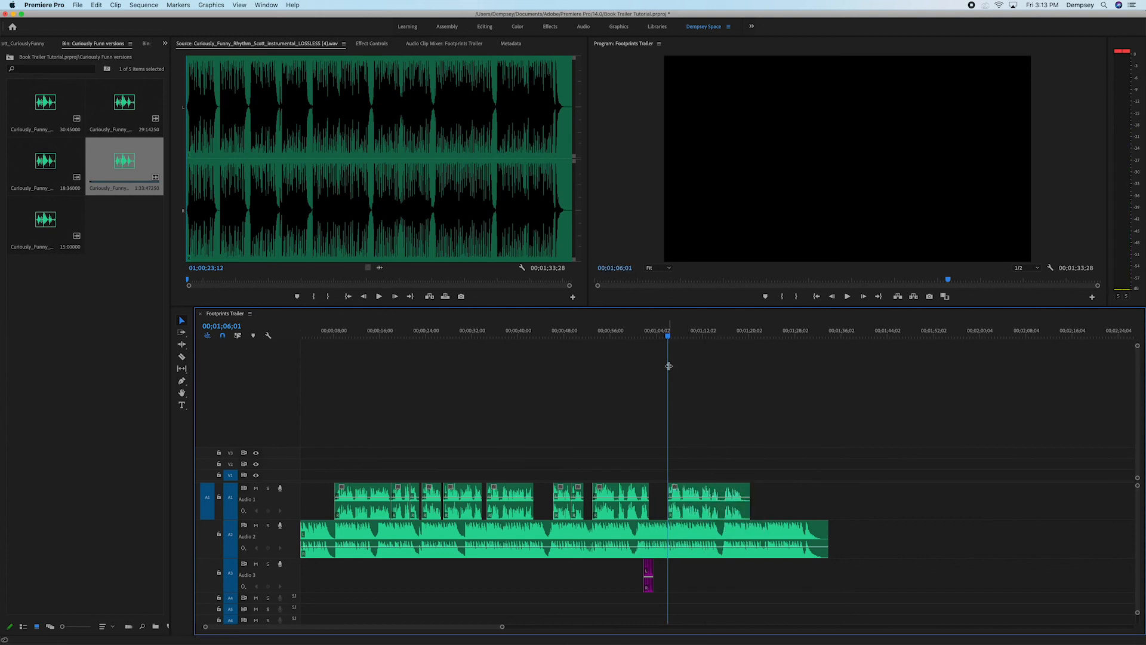
- Replay the music before the final A1 voice-over clip and move the clip earlier to start at 00;01;04;20
{"action": "left_click_drag", "start_coordinate": [660, 338], "coordinate": [653, 335]}
{"action": "key", "text": "space"}
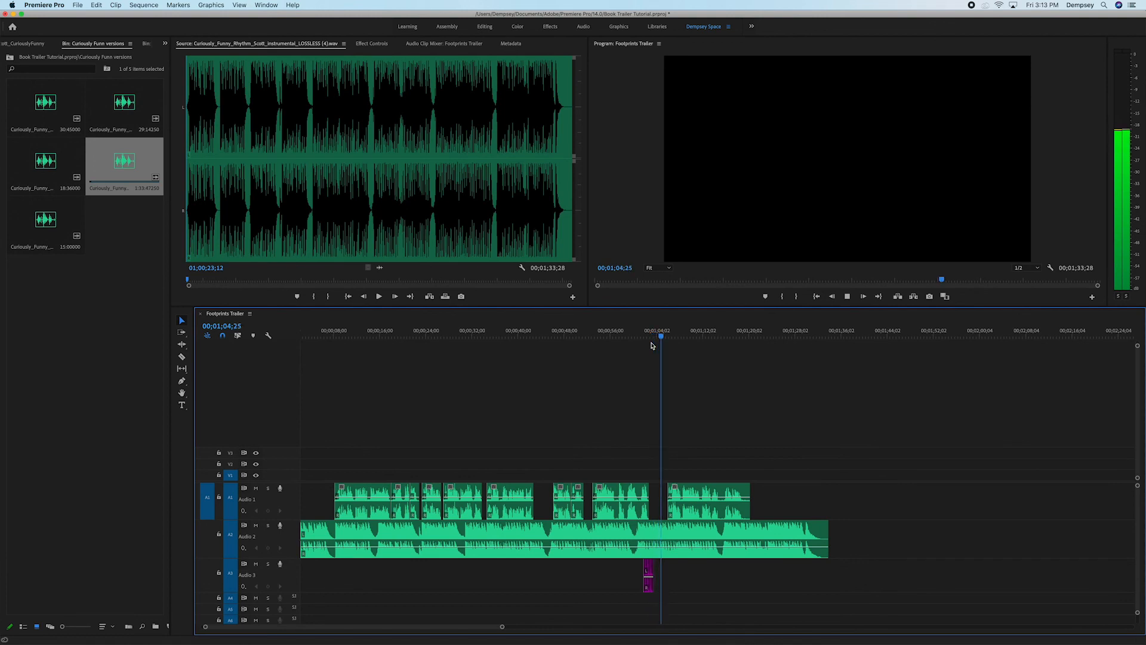
{"action": "key", "text": "space"}
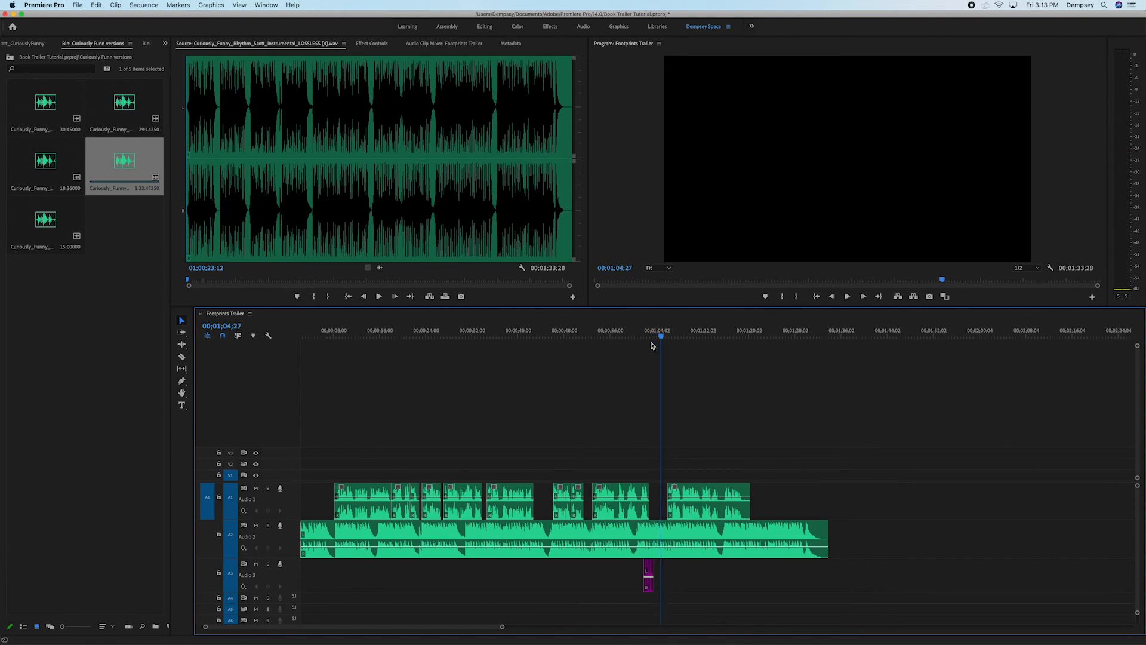
{"action": "key", "text": "Left"}
{"action": "key", "text": "Left"}
{"action": "key", "text": "Left"}
{"action": "key", "text": "Left"}
{"action": "key", "text": "Left"}
{"action": "key", "text": "Left"}
{"action": "key", "text": "Left"}
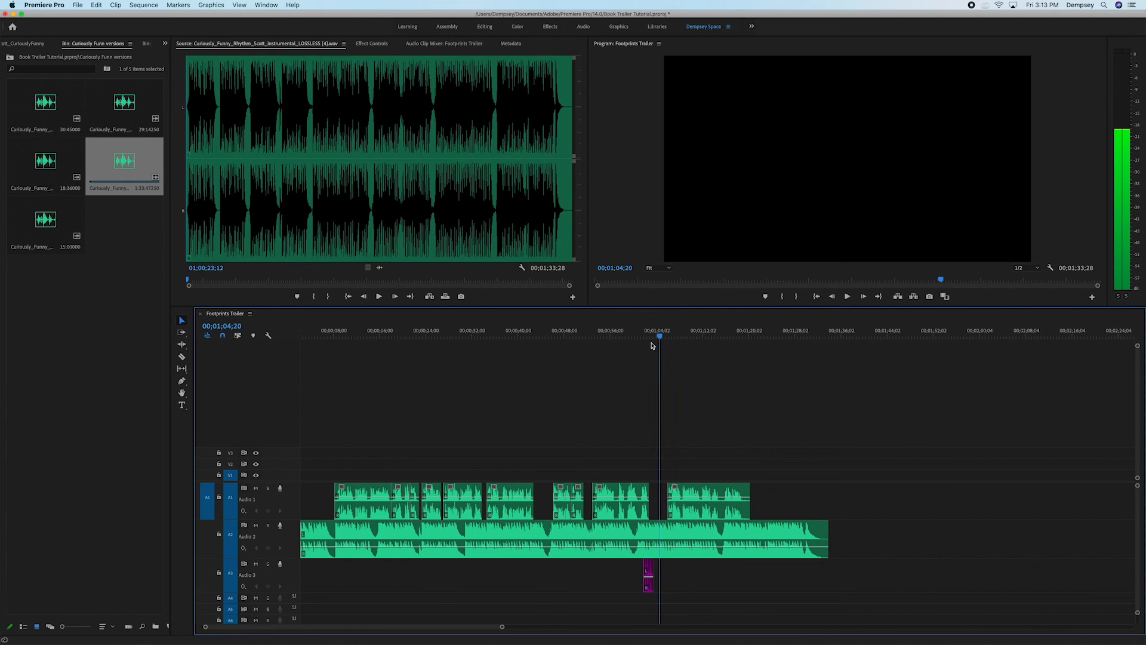
{"action": "left_click_drag", "start_coordinate": [694, 488], "coordinate": [685, 488]}
- Play from the purple clip through the final voice-over line and into the music to check the timing up to 00;01;23;09
{"action": "left_click", "coordinate": [639, 337]}
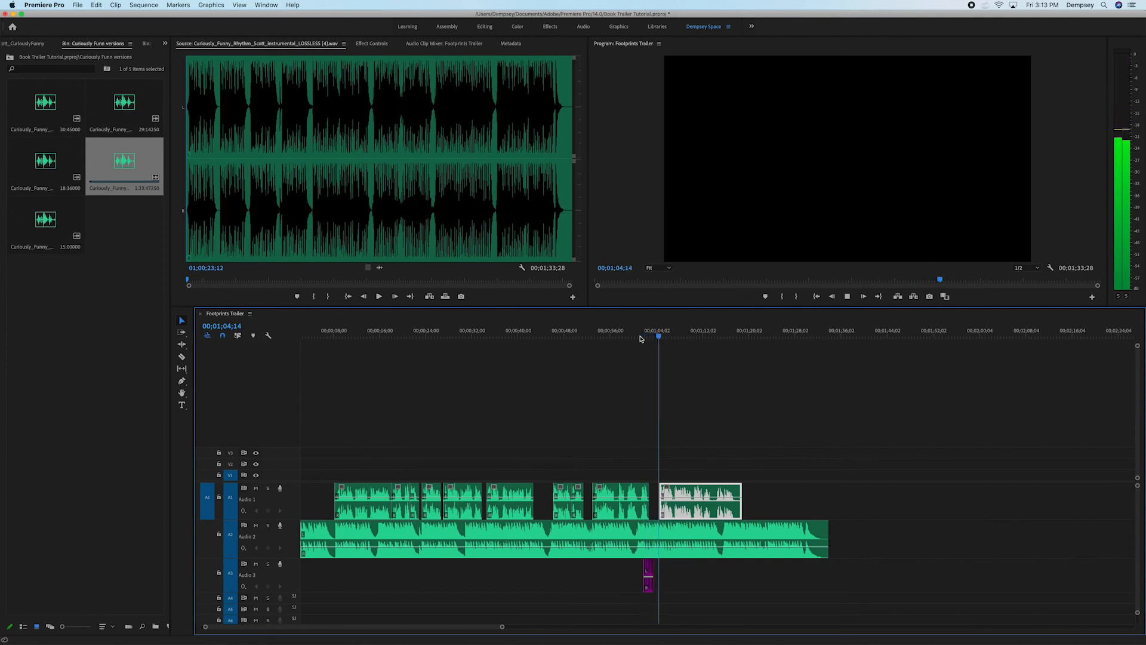
{"action": "left_click", "coordinate": [694, 428]}
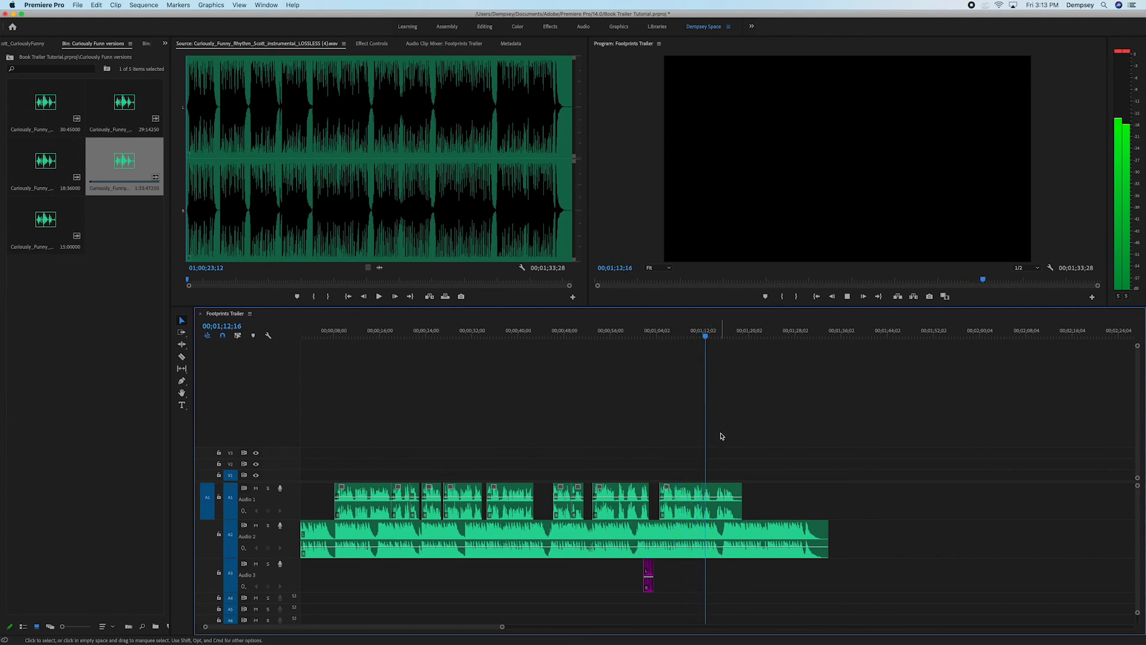
{"action": "key", "text": "space"}
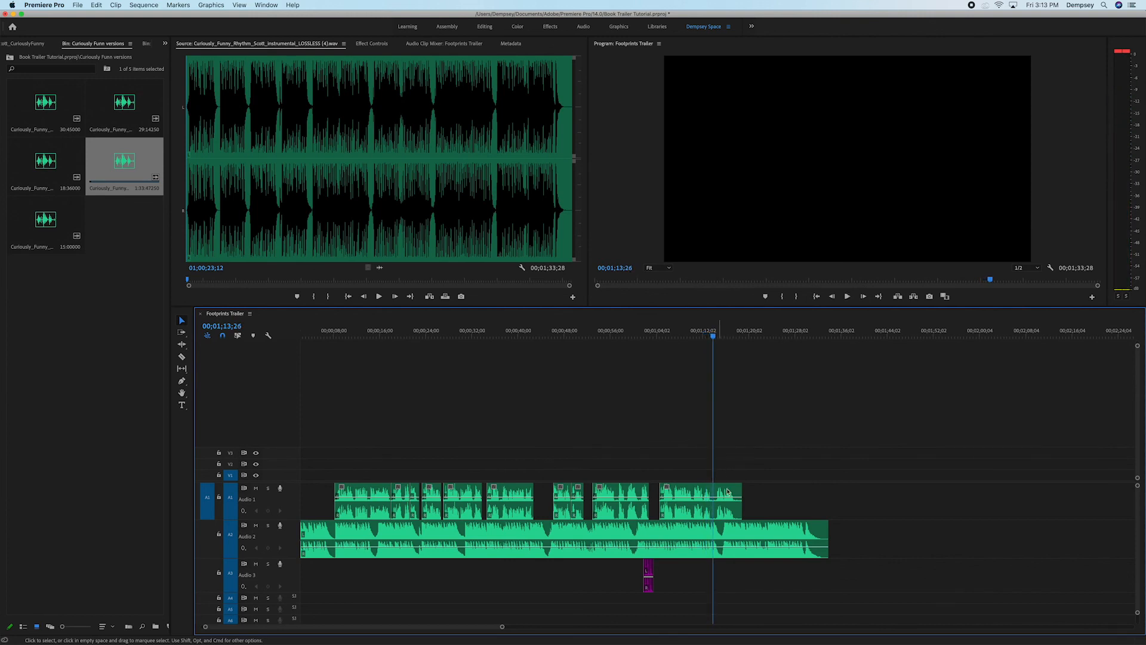
{"action": "key", "text": "space"}
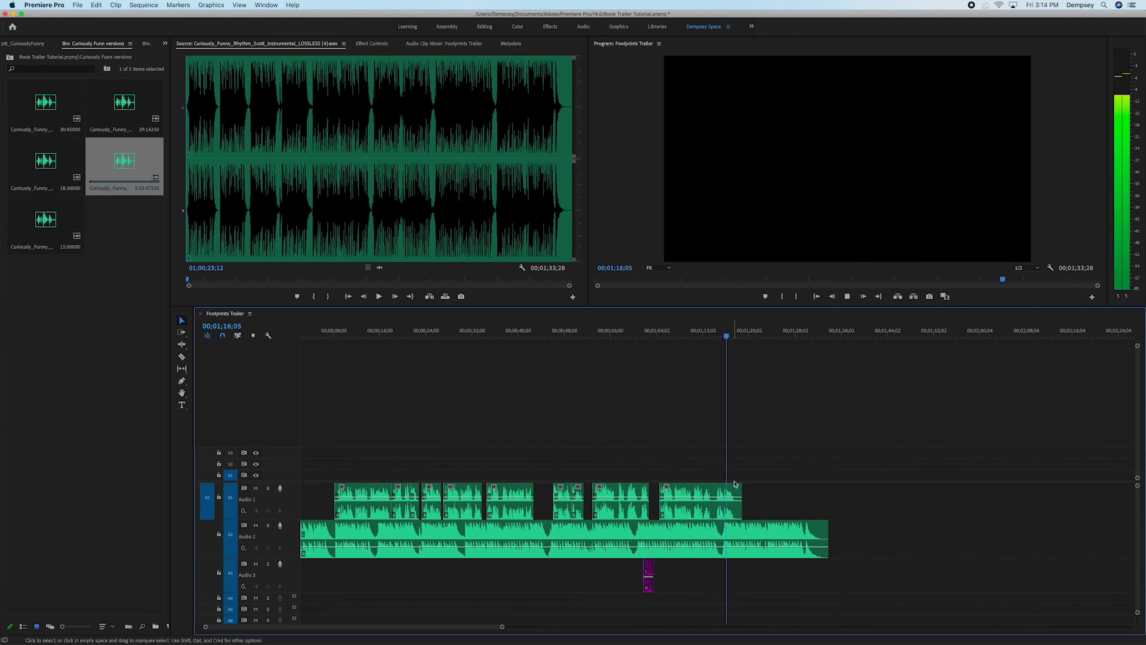
{"action": "key", "text": "space"}
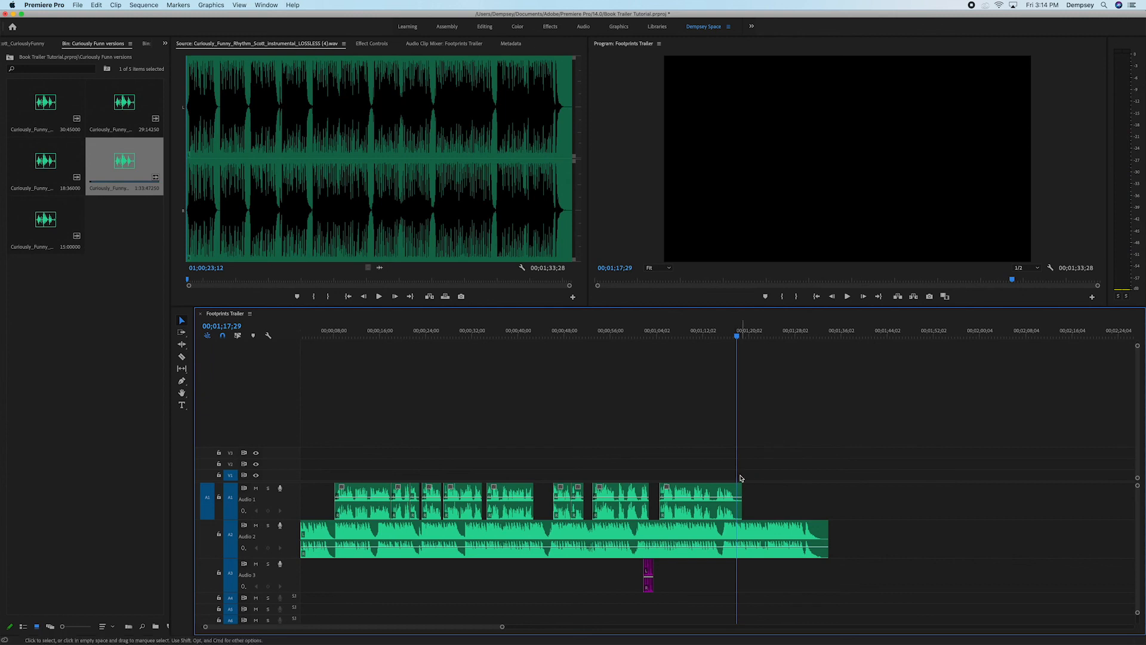
{"action": "key", "text": "space"}
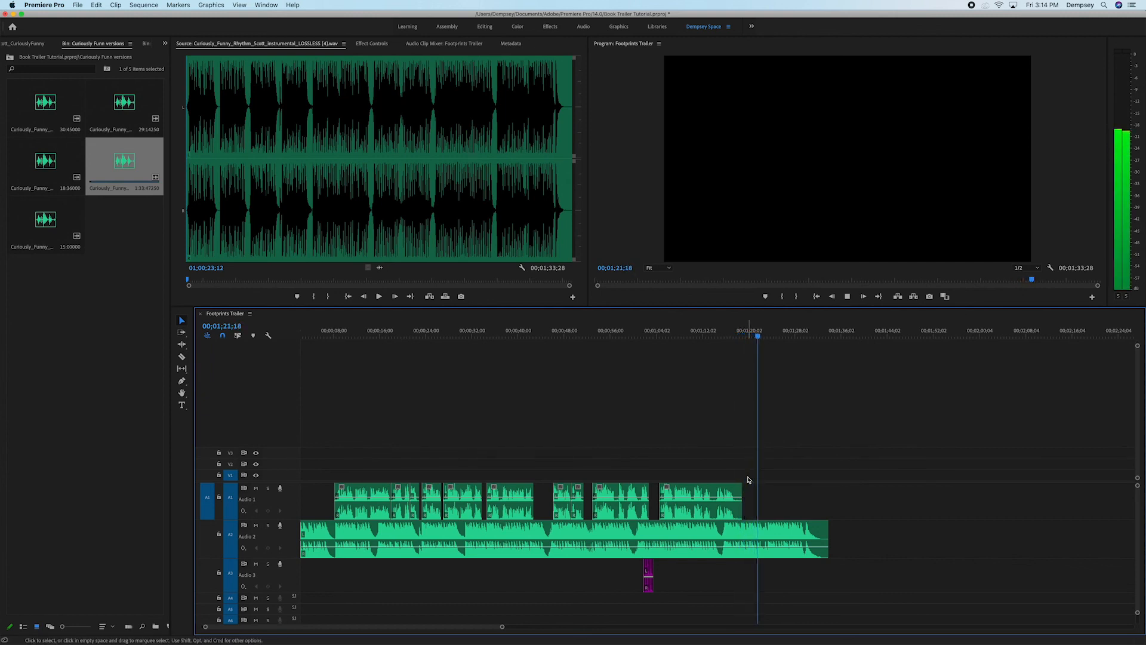
{"action": "key", "text": "space"}
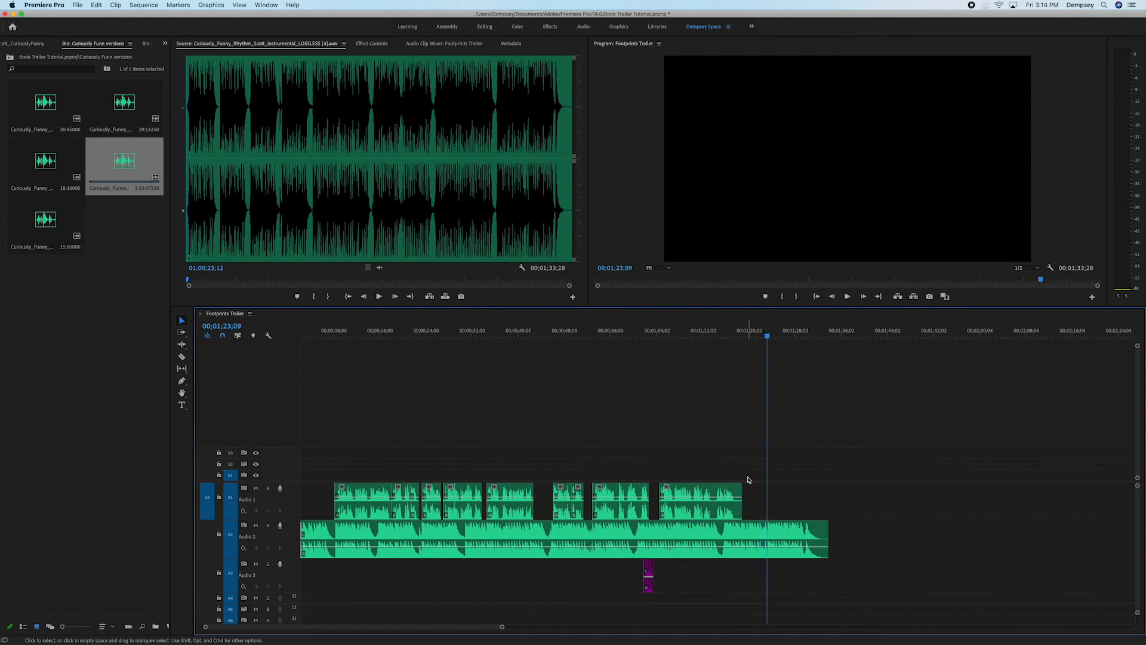
- Try trimming the end of the A2 music clip back to 00;01;23;09
{"action": "left_click_drag", "start_coordinate": [827, 528], "coordinate": [762, 531]}
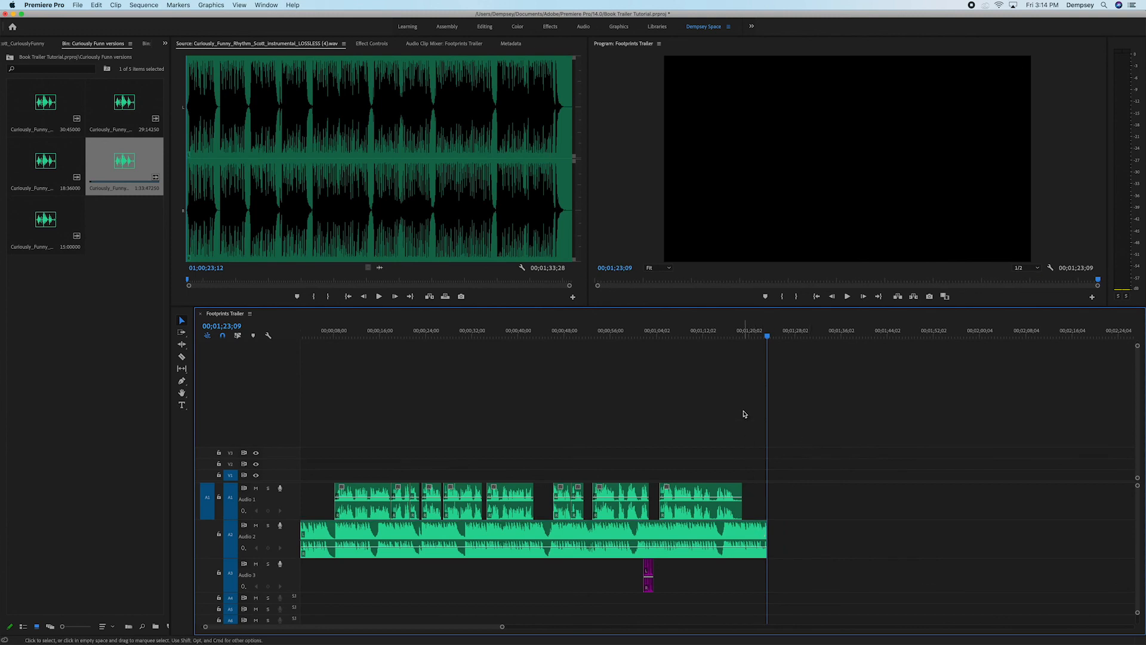
{"action": "left_click_drag", "start_coordinate": [766, 336], "coordinate": [727, 349]}
{"action": "left_click", "coordinate": [712, 336]}
{"action": "key", "text": "space"}
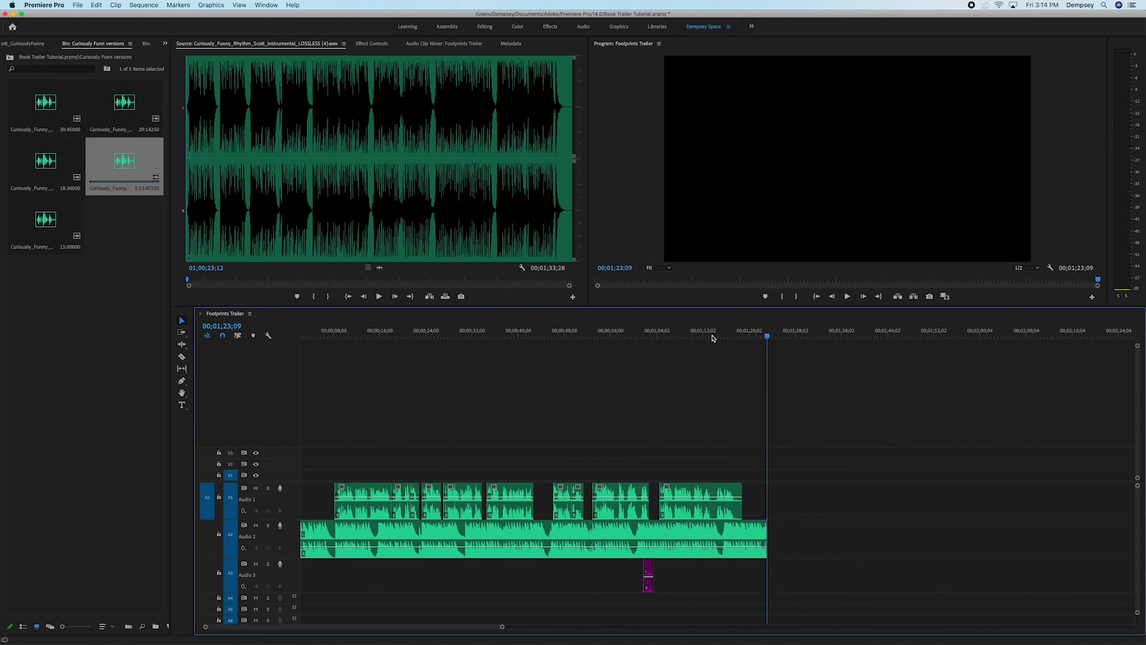
- Extend the end of the A2 music clip back to its full length and save the project
{"action": "left_click_drag", "start_coordinate": [766, 529], "coordinate": [834, 509]}
{"action": "key", "text": "super+s"}
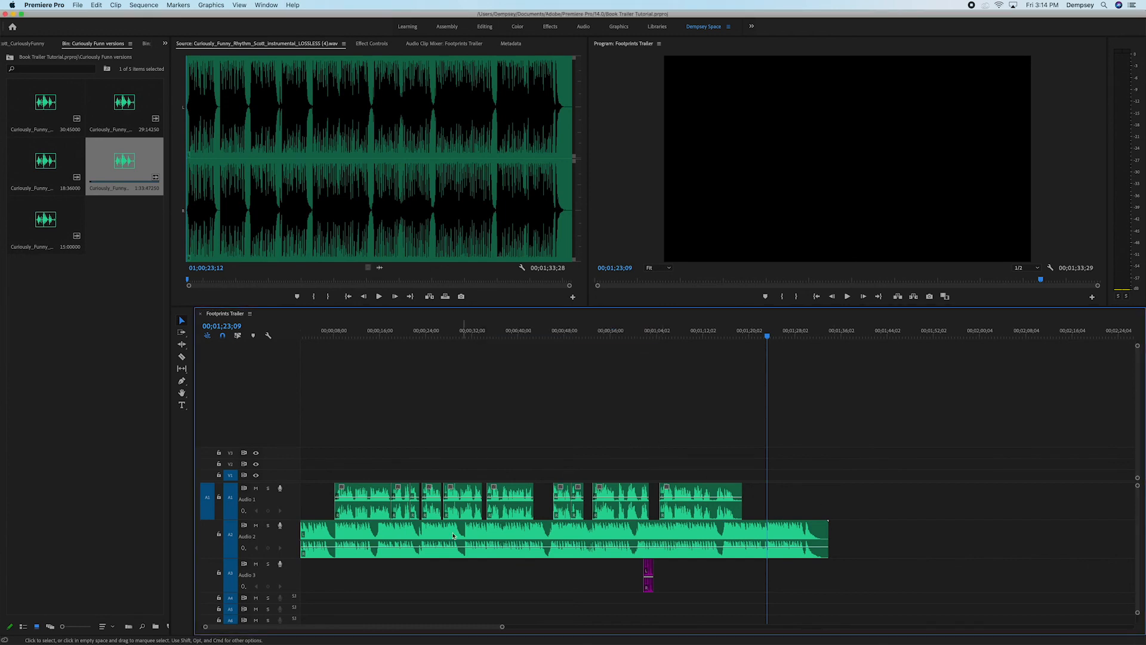
- Send the A2 music clip from the timeline to Adobe Audition for editing
{"action": "left_click", "coordinate": [405, 537]}
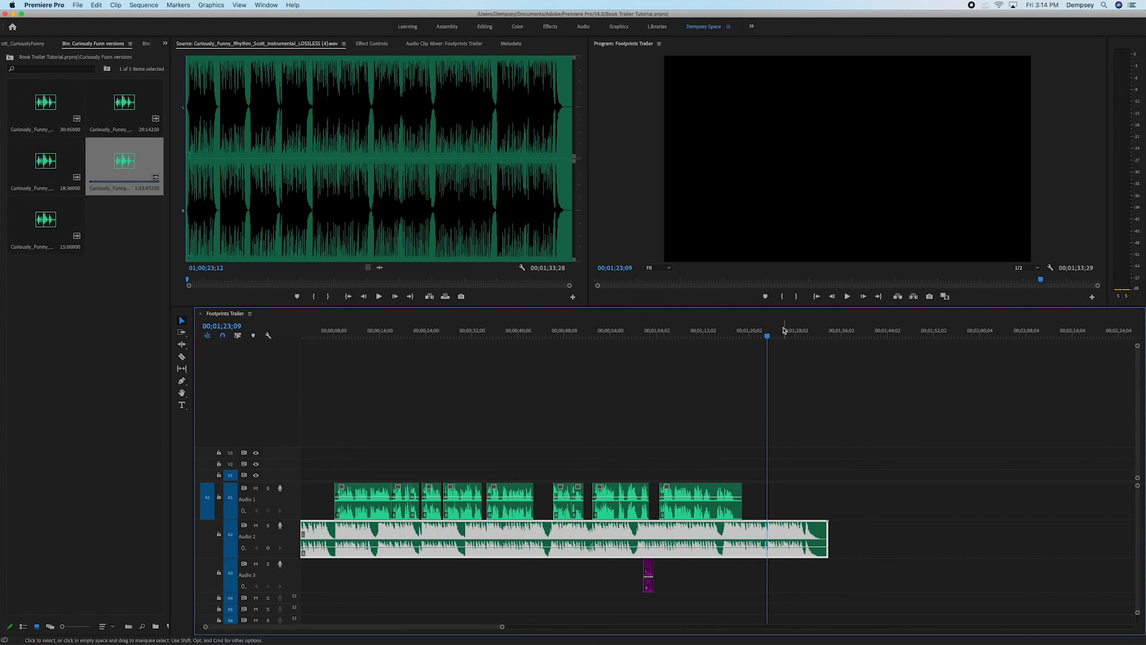
{"action": "mouse_move", "coordinate": [768, 337]}
{"action": "left_mouse_down"}
{"action": "mouse_move", "coordinate": [453, 343]}
{"action": "mouse_move", "coordinate": [772, 339]}
{"action": "left_mouse_up"}
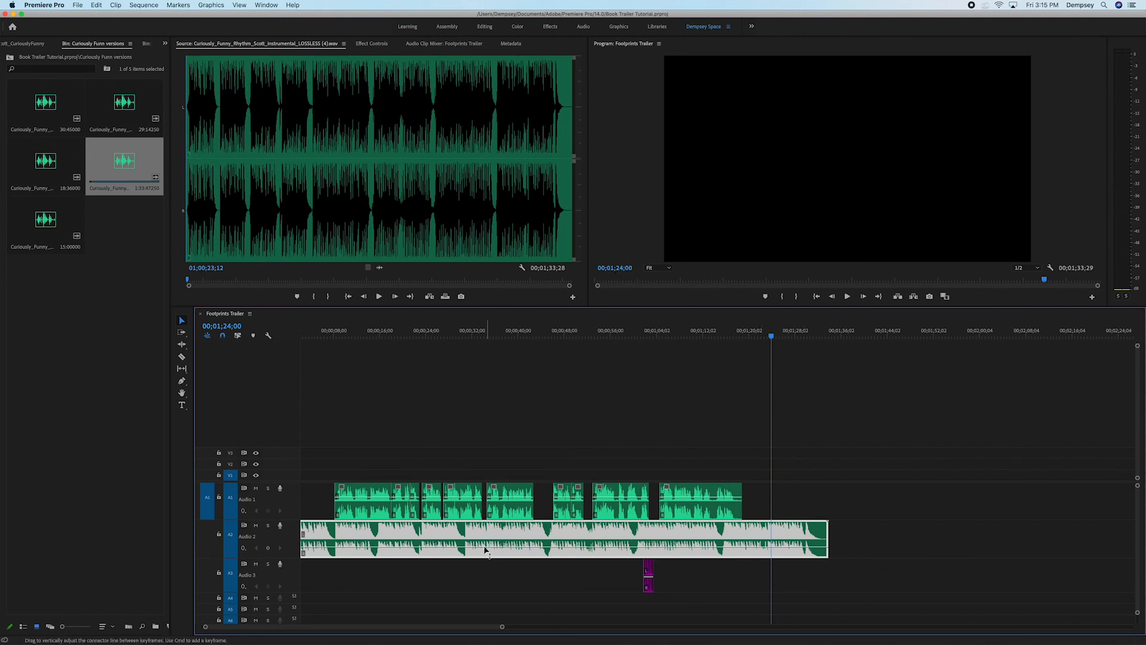
{"action": "right_click", "coordinate": [459, 540]}
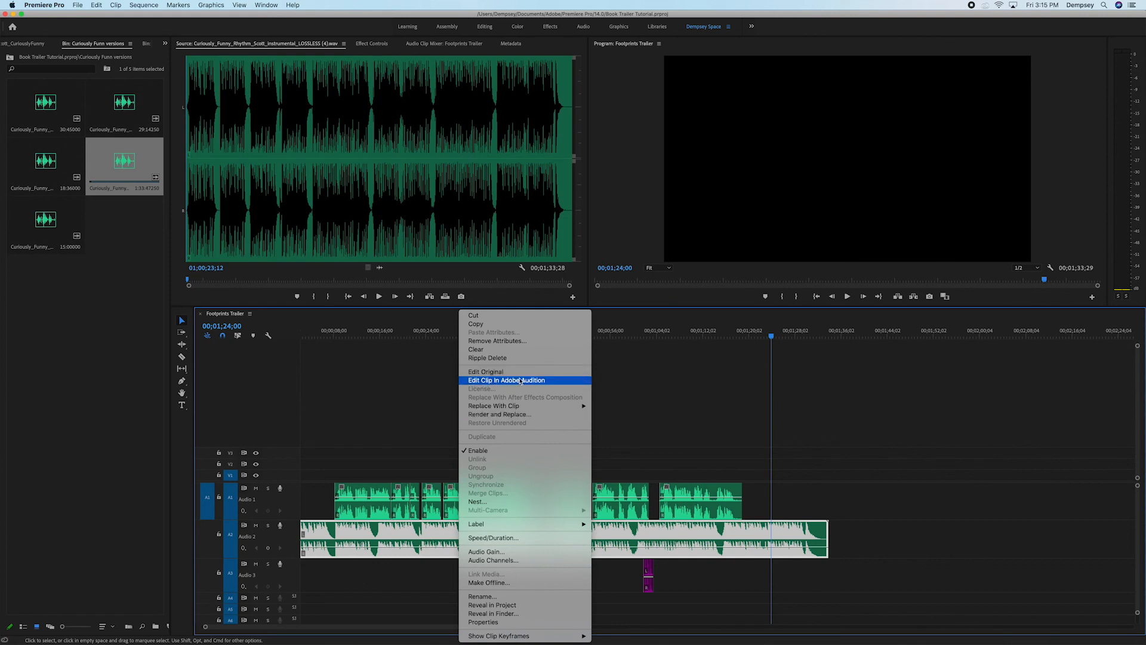
{"action": "left_click", "coordinate": [520, 380]}
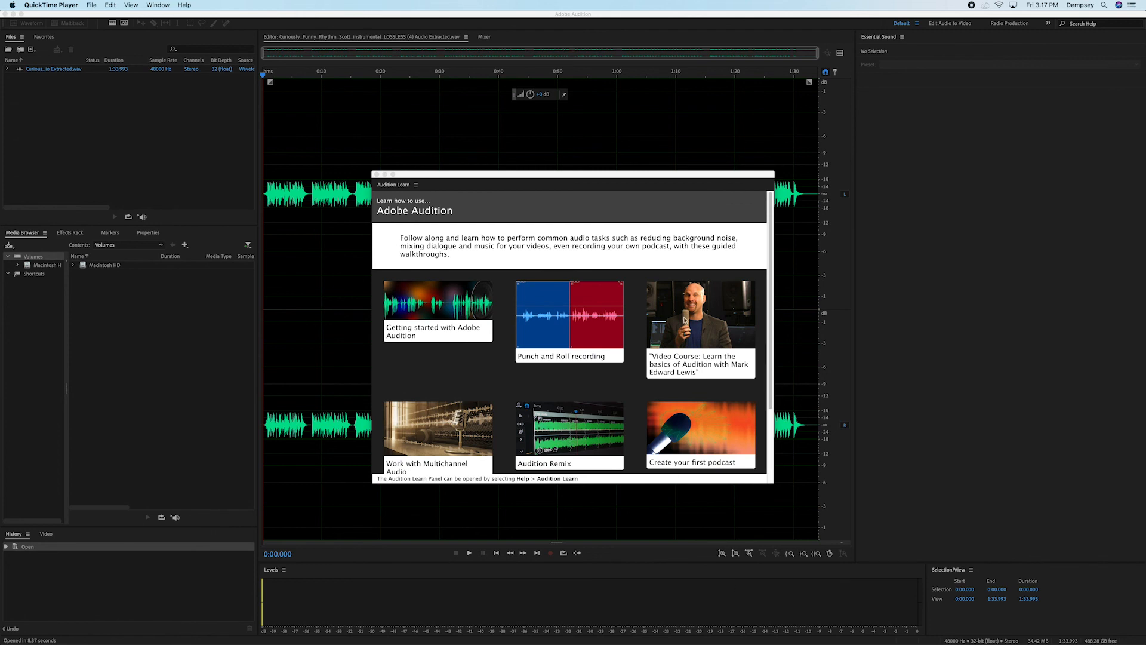
- Browse and close the Audition Learn window, then play the first few seconds of the extracted music file
{"action": "left_click", "coordinate": [407, 175]}
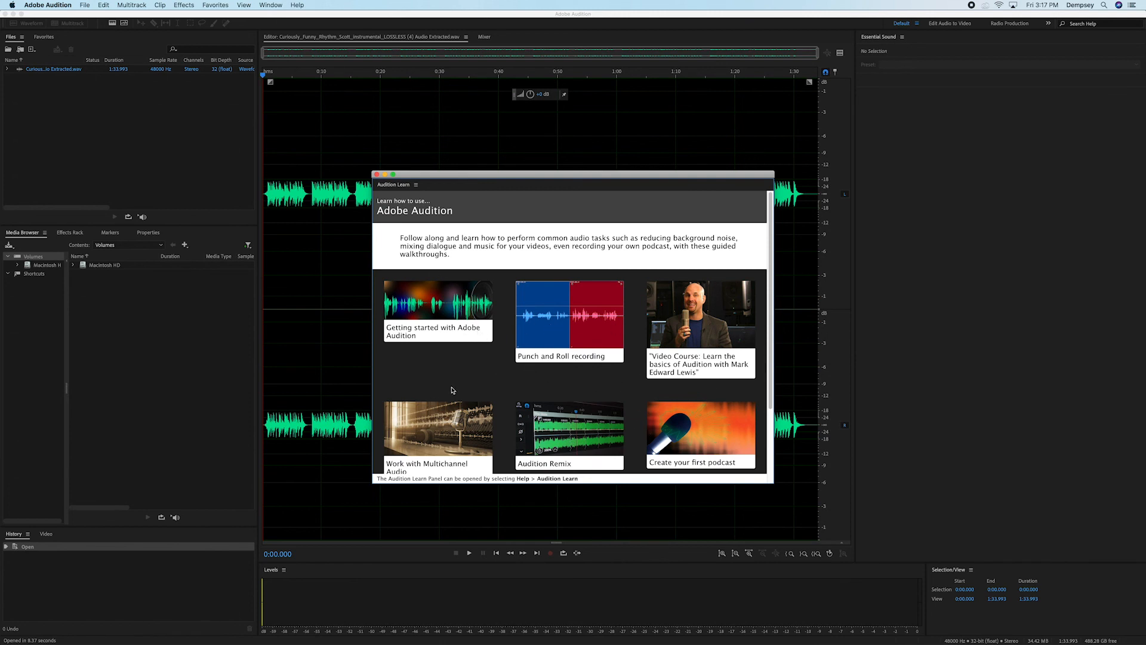
{"action": "scroll", "coordinate": [582, 335], "scroll_direction": "down", "scroll_amount": 3}
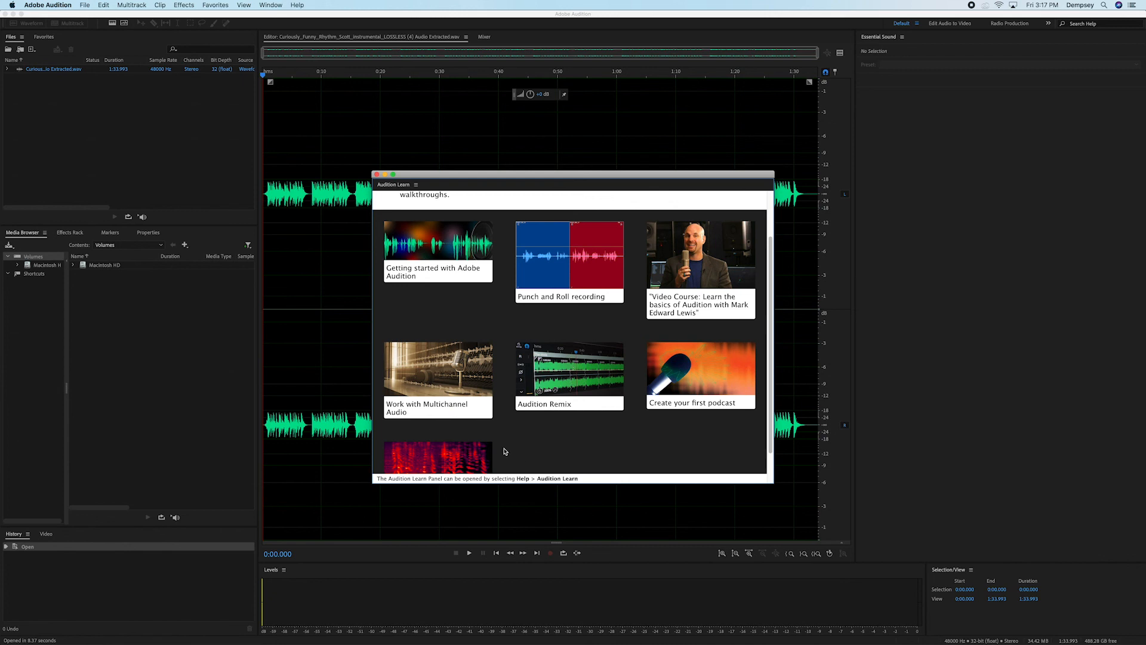
{"action": "left_click", "coordinate": [376, 175]}
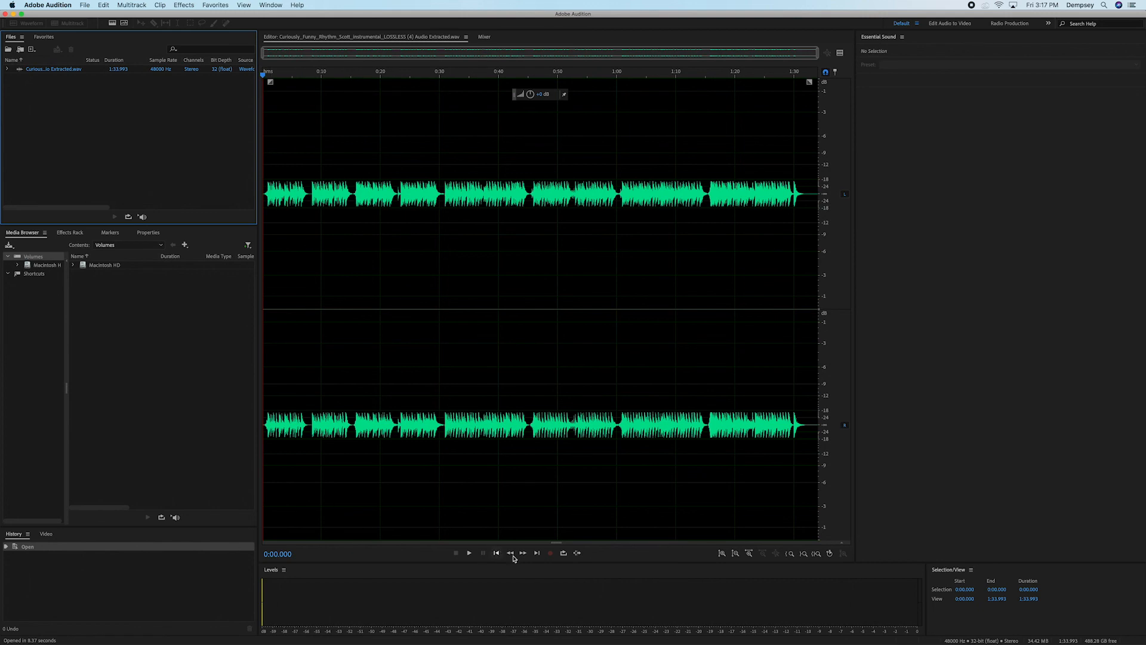
{"action": "left_click", "coordinate": [469, 553]}
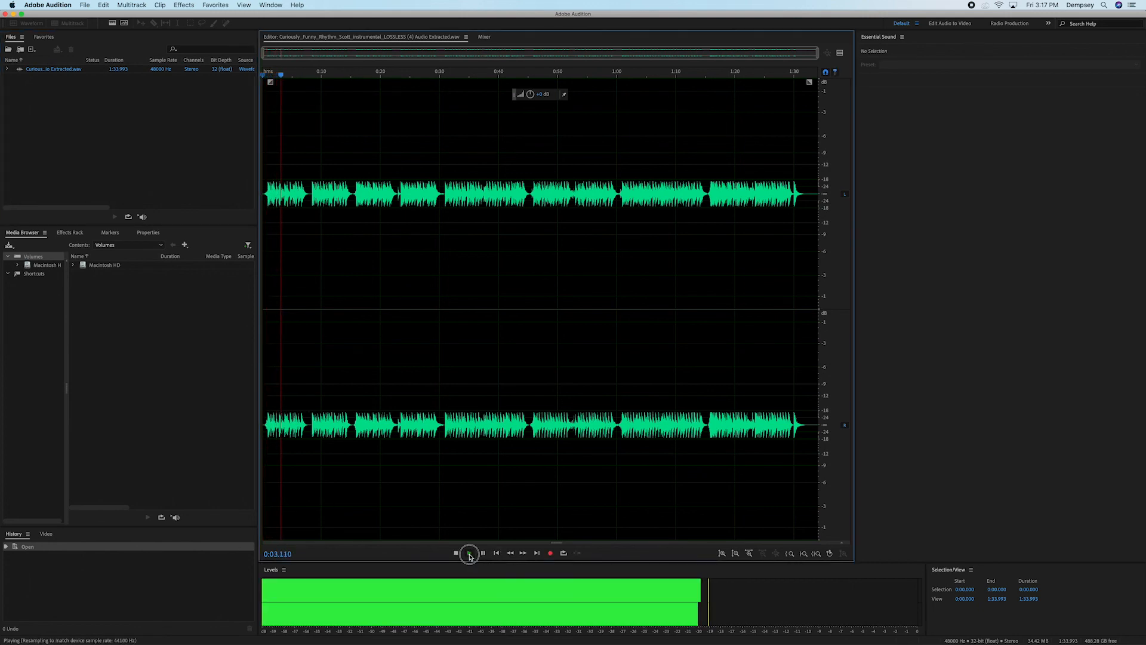
{"action": "left_click", "coordinate": [456, 553]}
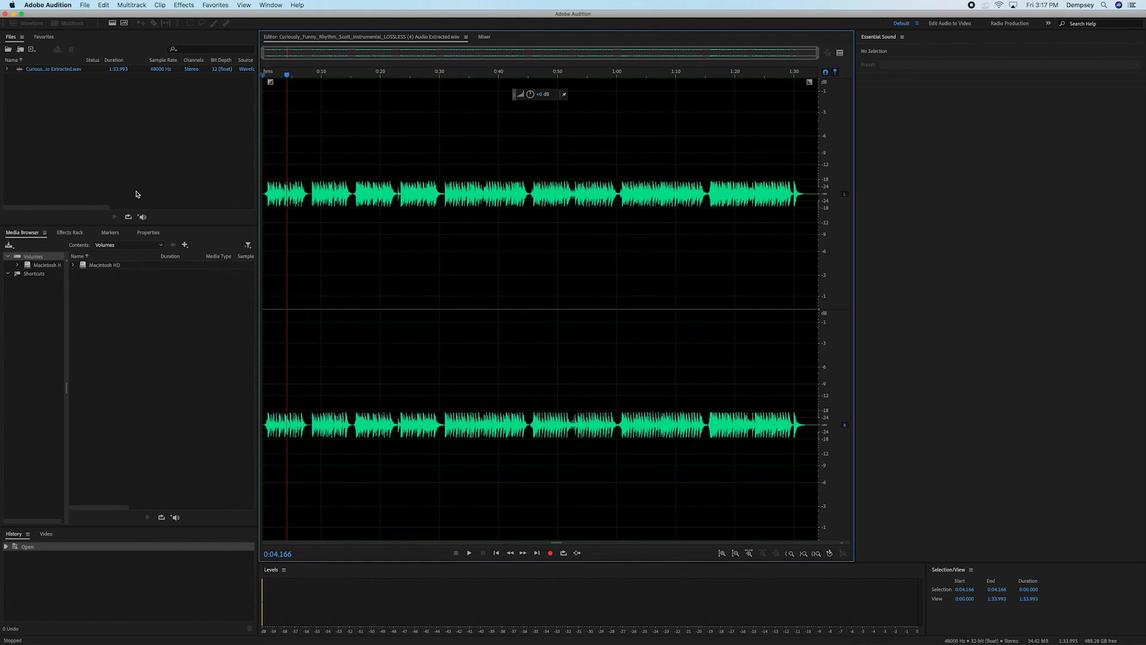
- Show the file's properties and create a multitrack session named footprints remix at 48000 Hz, 32 (float), Stereo
{"action": "left_click", "coordinate": [148, 233]}
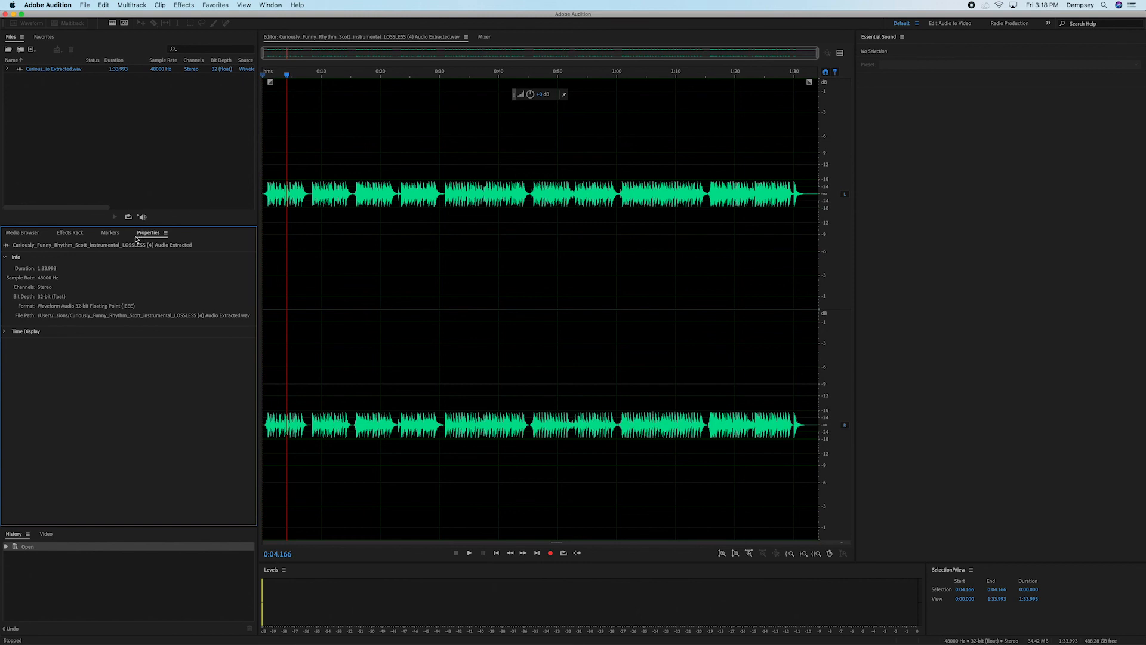
{"action": "left_click", "coordinate": [86, 4]}
{"action": "mouse_move", "coordinate": [83, 16]}
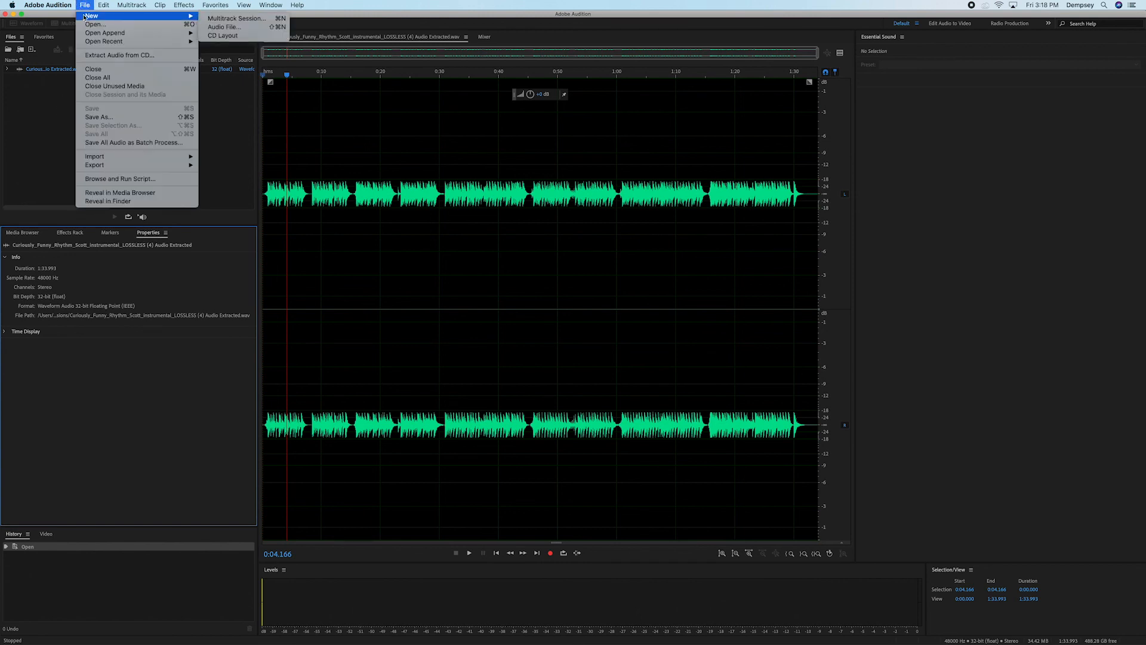
{"action": "left_click", "coordinate": [227, 19]}
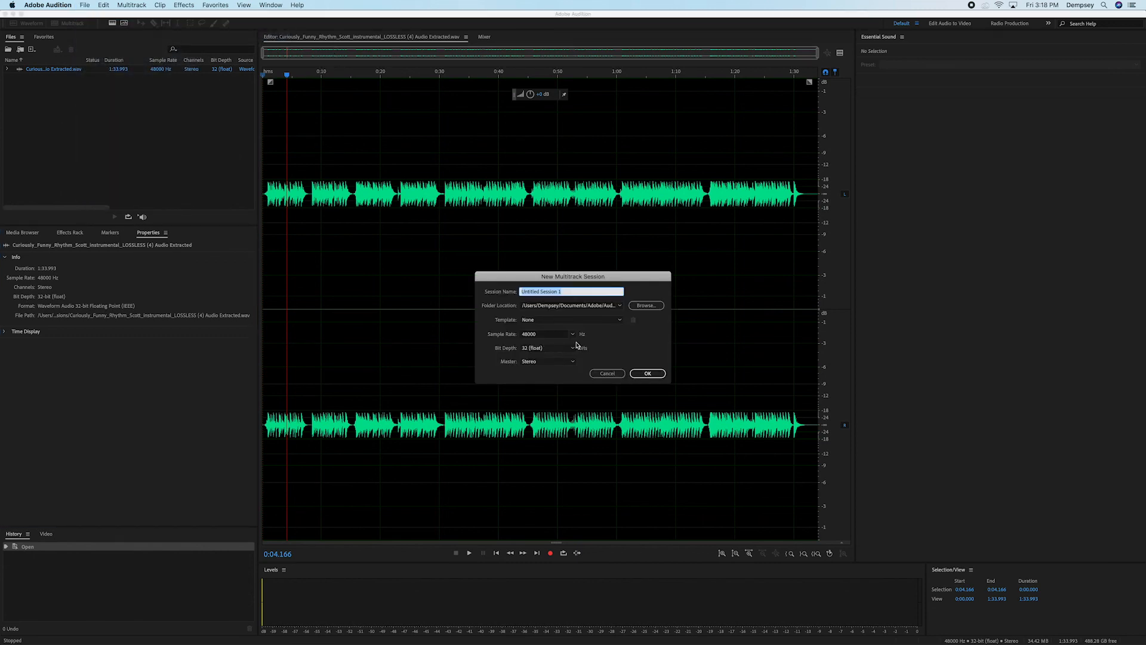
{"action": "type", "text": "footprints remix"}
{"action": "left_click", "coordinate": [646, 374]}
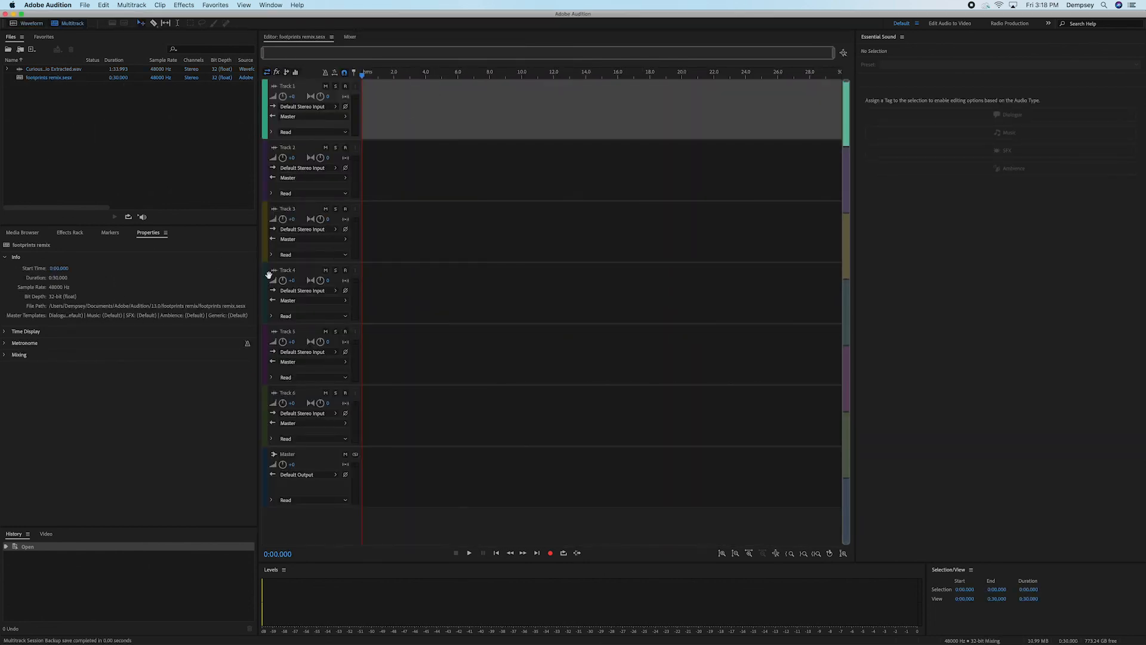
- Place the extracted Curiously Funny music file at the start of Track 1 in the multitrack session
{"action": "left_click", "coordinate": [18, 70]}
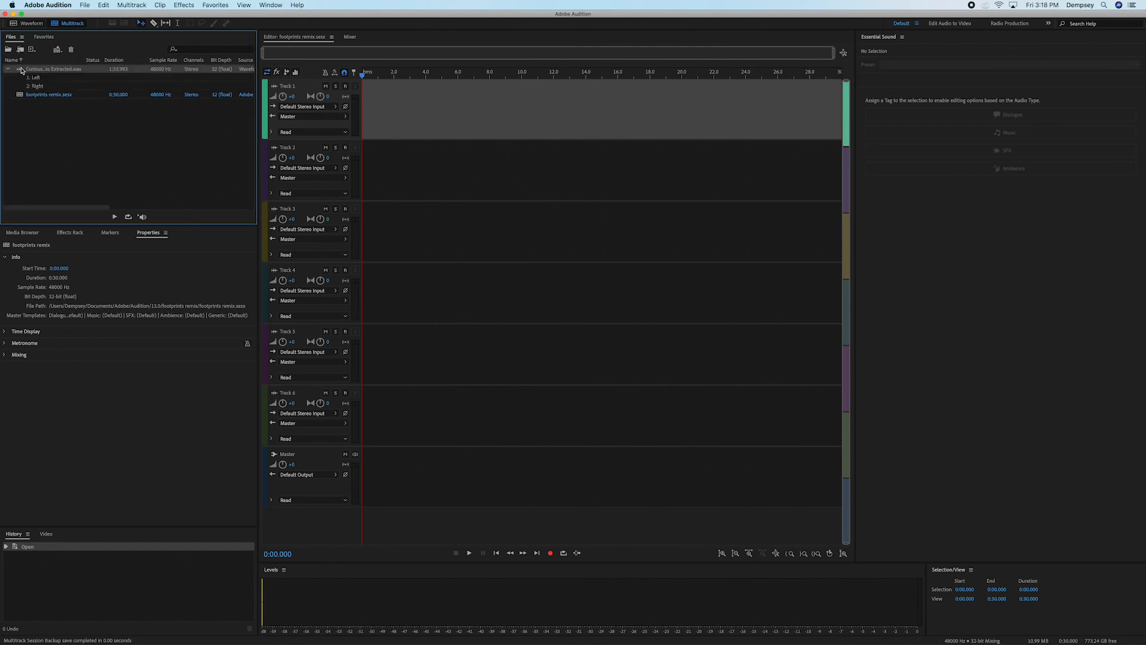
{"action": "left_click_drag", "start_coordinate": [18, 70], "coordinate": [357, 120]}
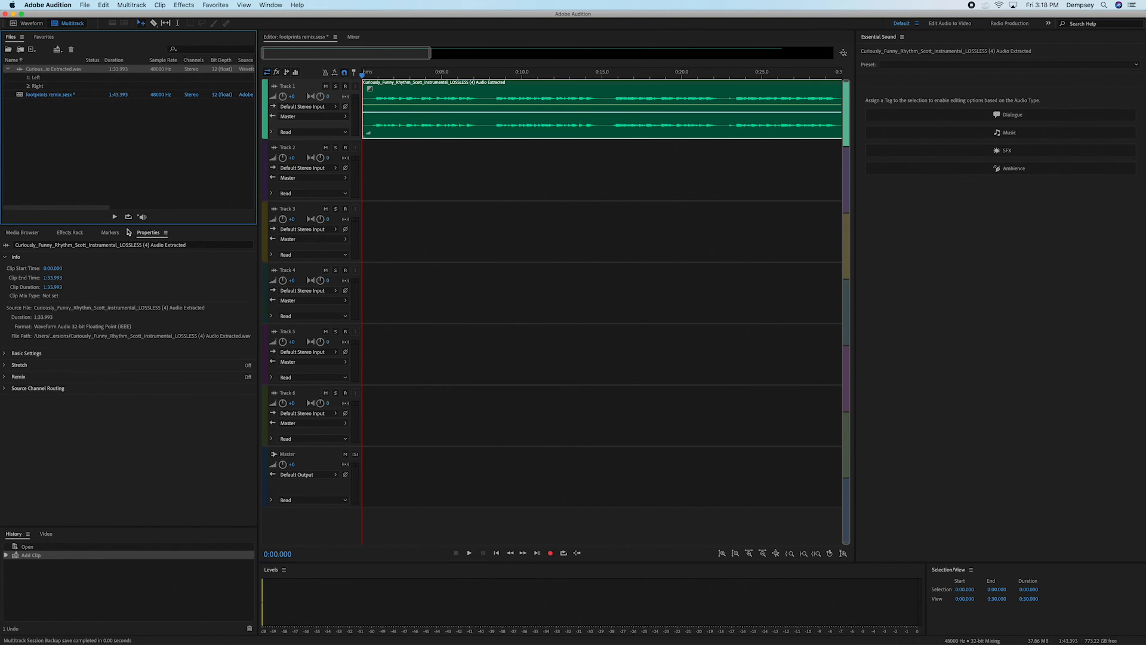
- Enable Remix for the music clip on Track 1 and set its target duration to 1:24.000
{"action": "left_click", "coordinate": [6, 257]}
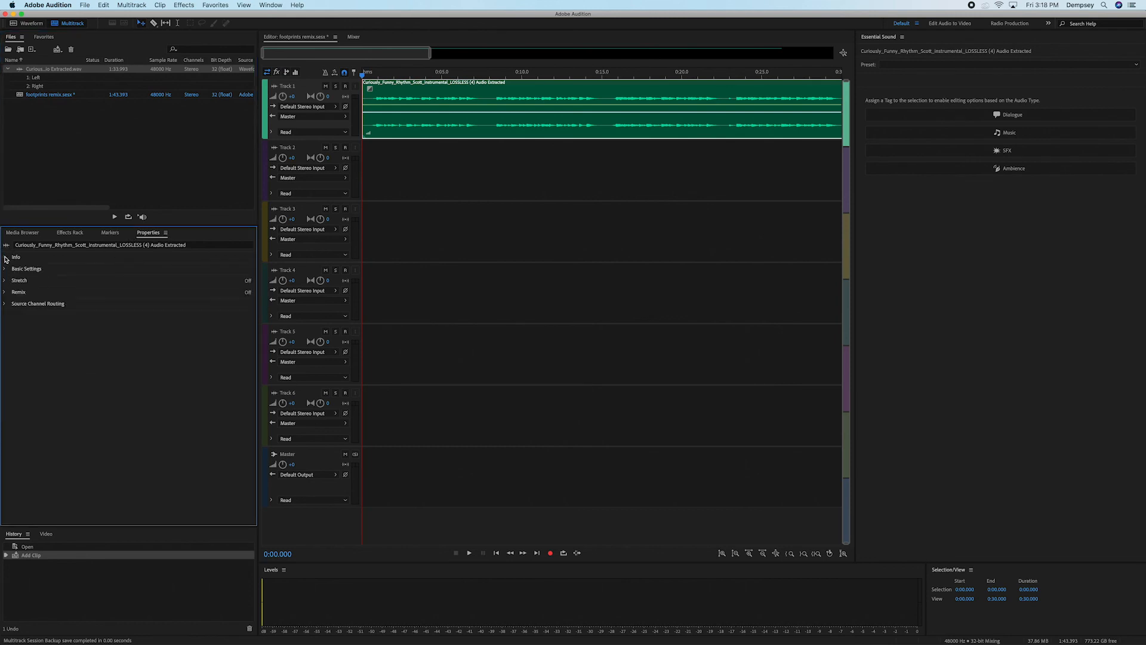
{"action": "left_click", "coordinate": [4, 293]}
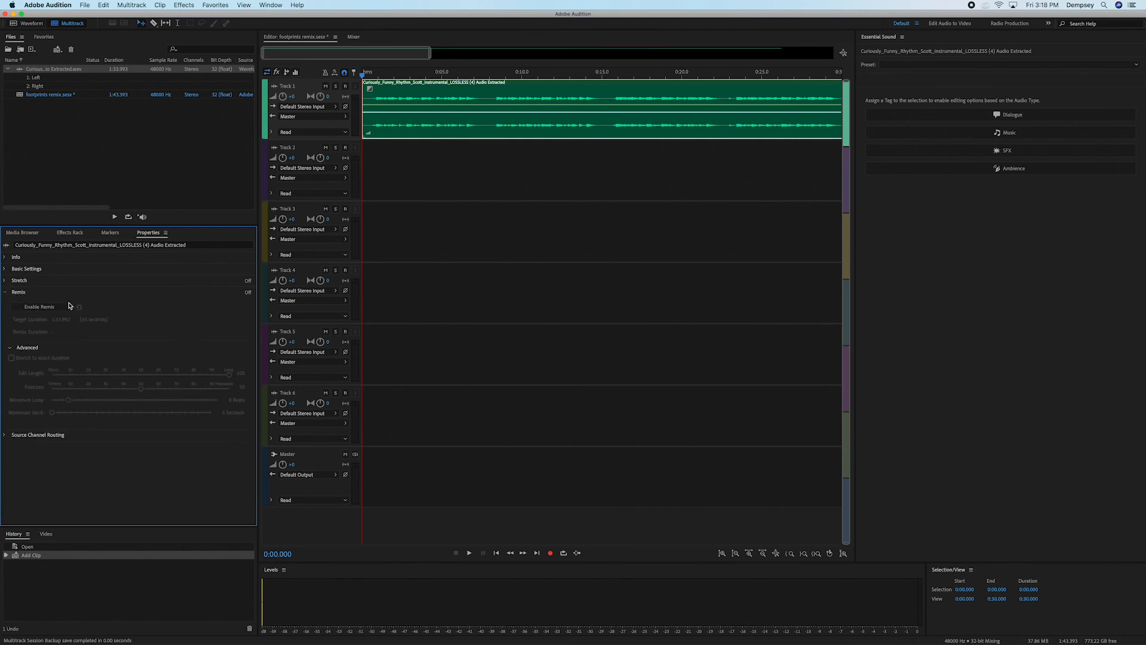
{"action": "left_click", "coordinate": [36, 308]}
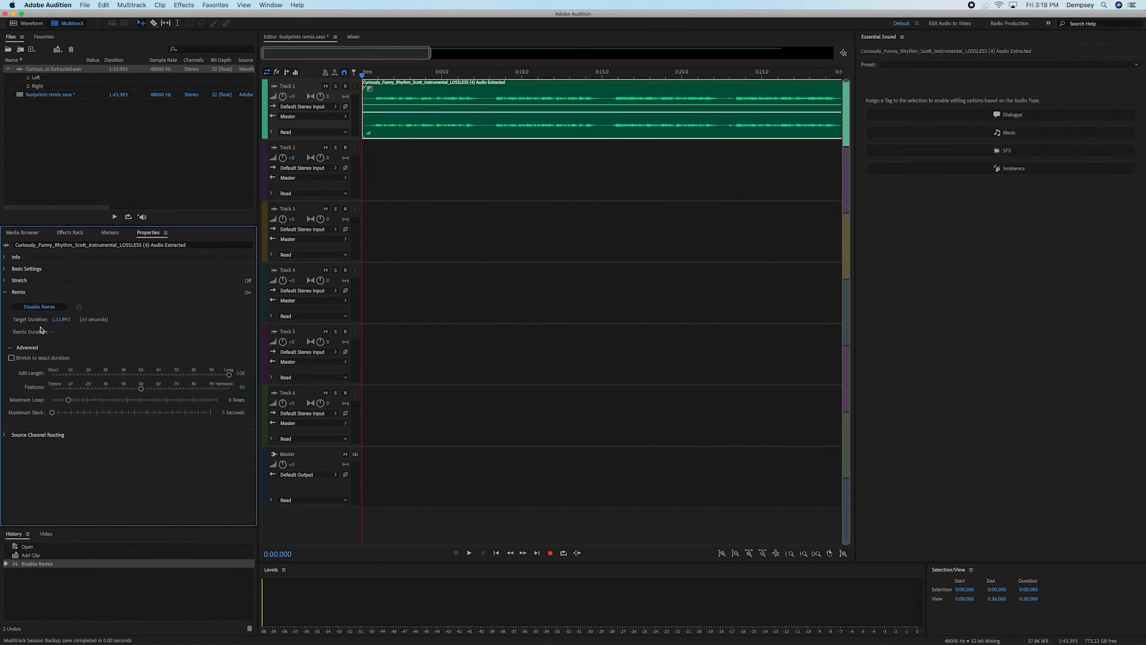
{"action": "left_click", "coordinate": [56, 322]}
{"action": "key", "text": "Right"}
{"action": "left_click", "coordinate": [123, 318]}
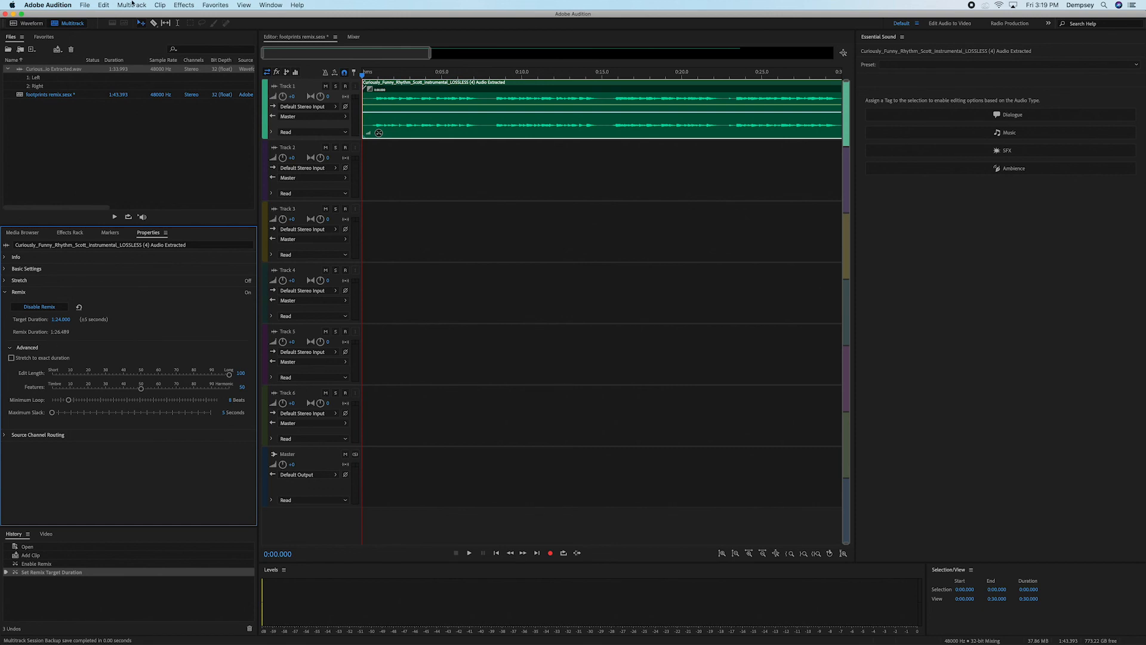
- Save the footprints remix session, copying the external media files into the session folder
{"action": "left_click", "coordinate": [82, 4]}
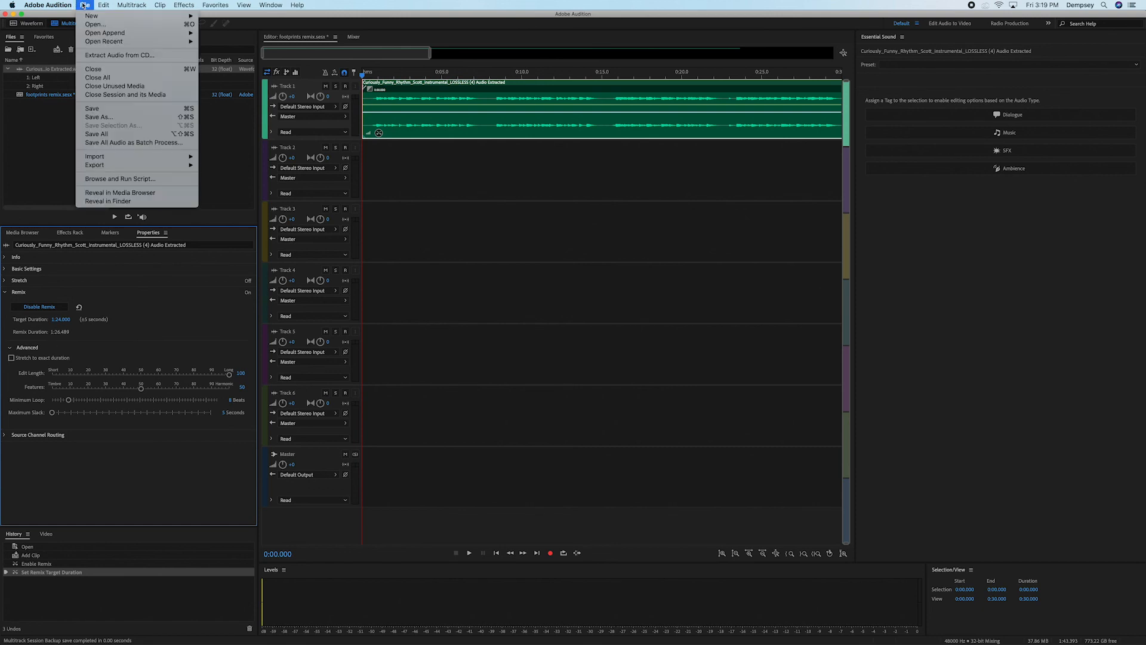
{"action": "left_click", "coordinate": [102, 109]}
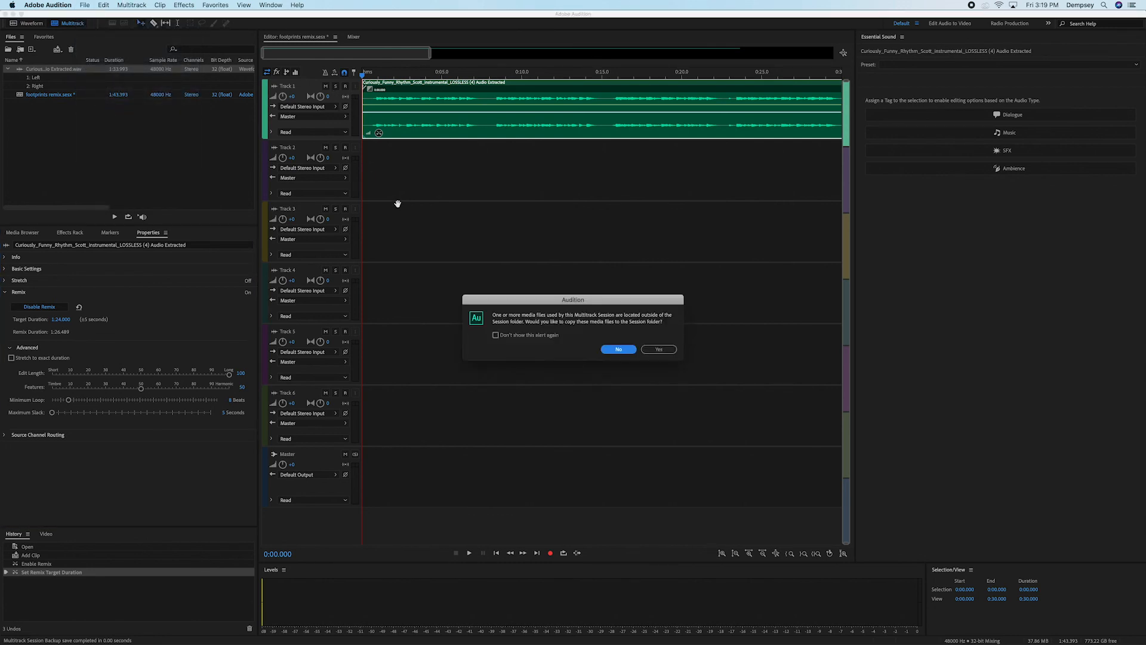
{"action": "left_click", "coordinate": [659, 349]}
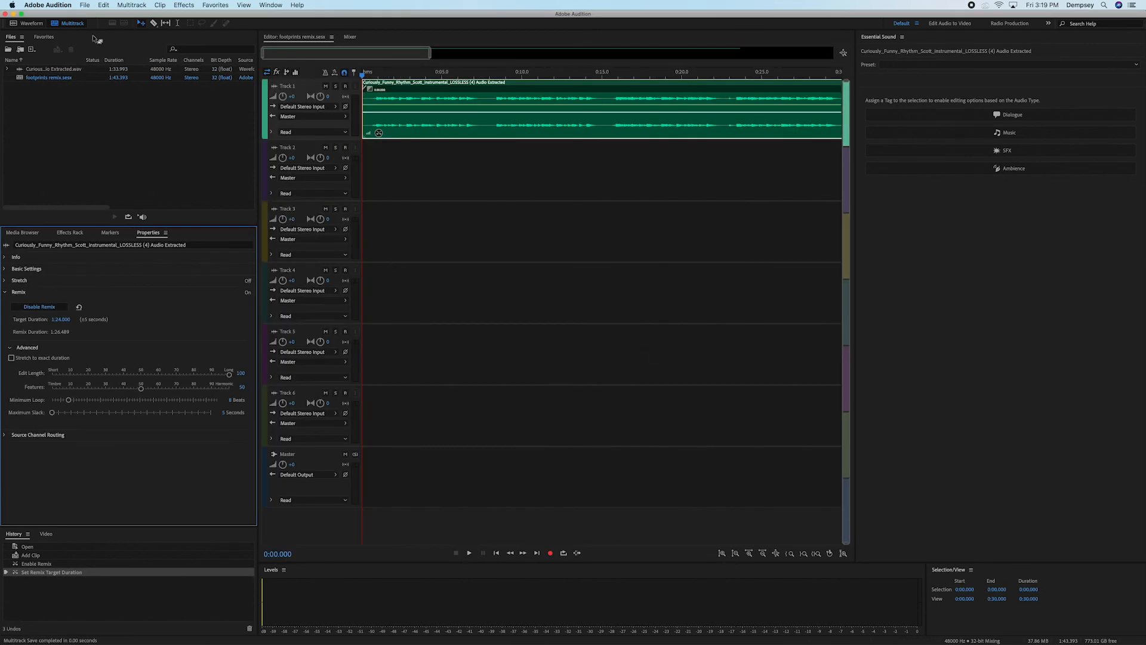
{"action": "left_click", "coordinate": [82, 5]}
{"action": "left_click", "coordinate": [95, 111]}
{"action": "left_click", "coordinate": [37, 4]}
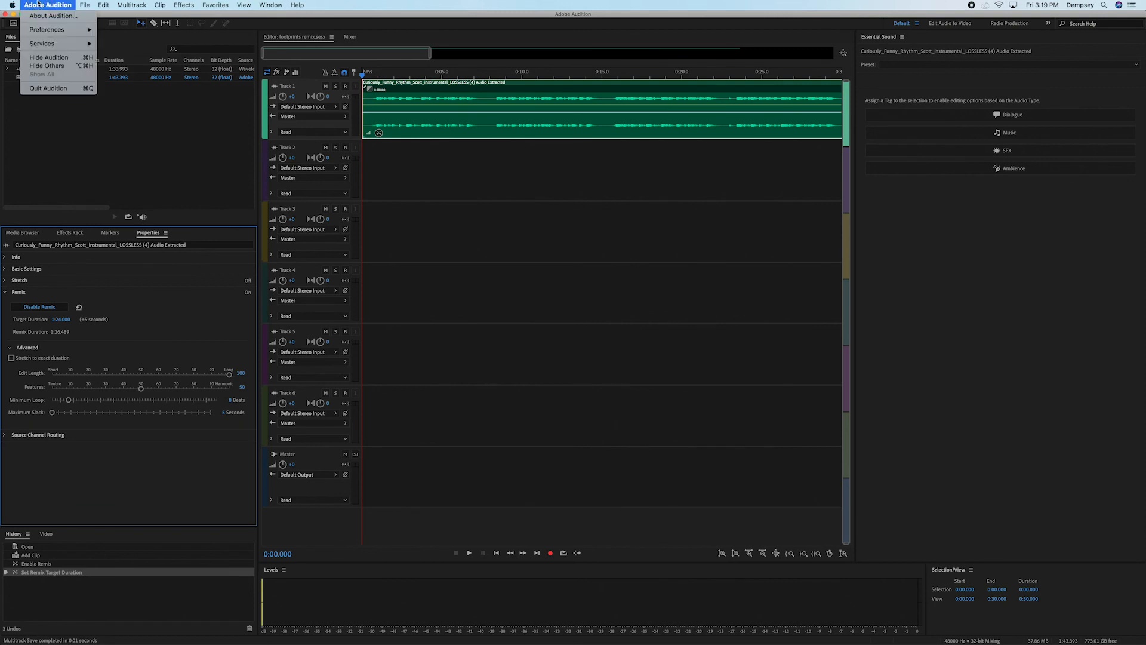
{"action": "left_click", "coordinate": [57, 58]}
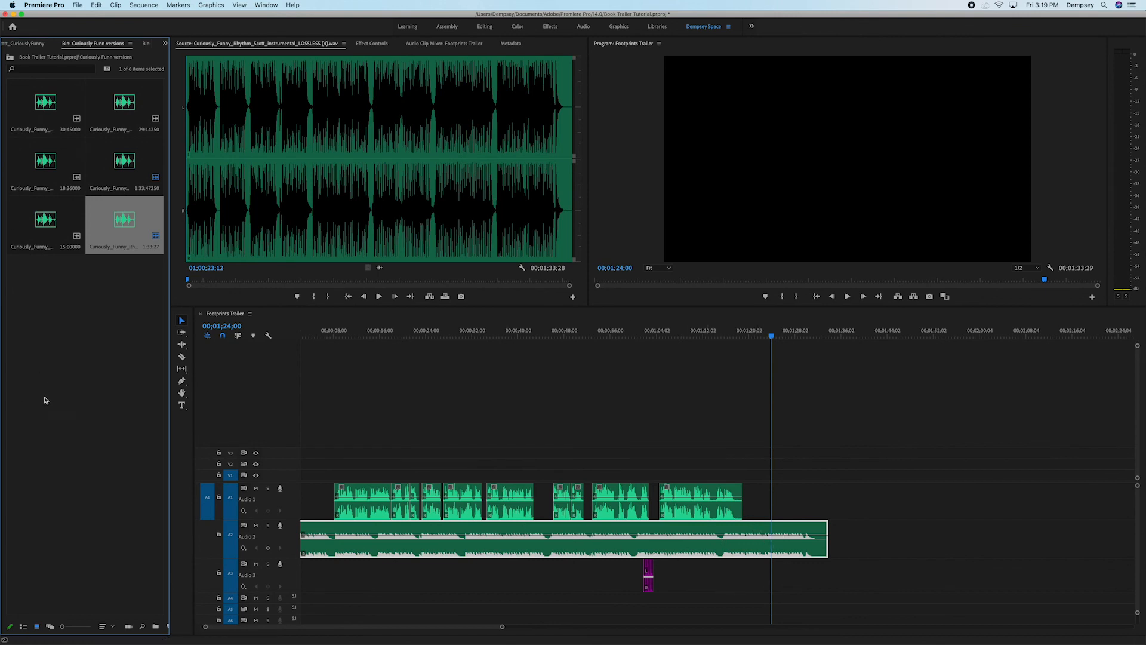
{"action": "mouse_move", "coordinate": [498, 624]}
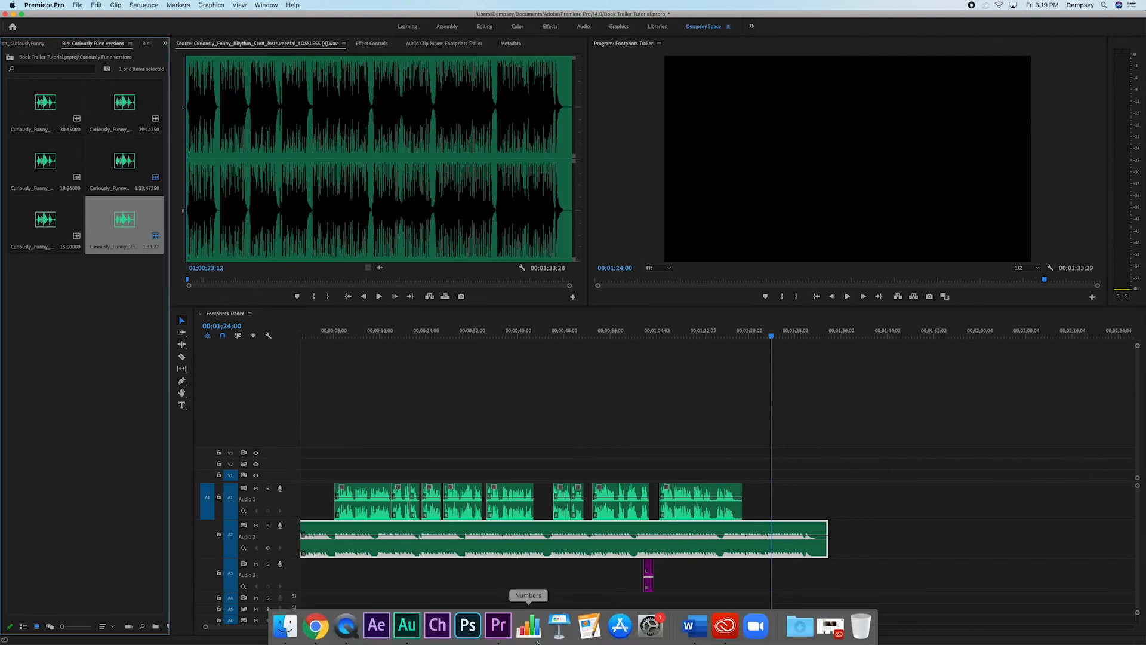
{"action": "left_click", "coordinate": [407, 624]}
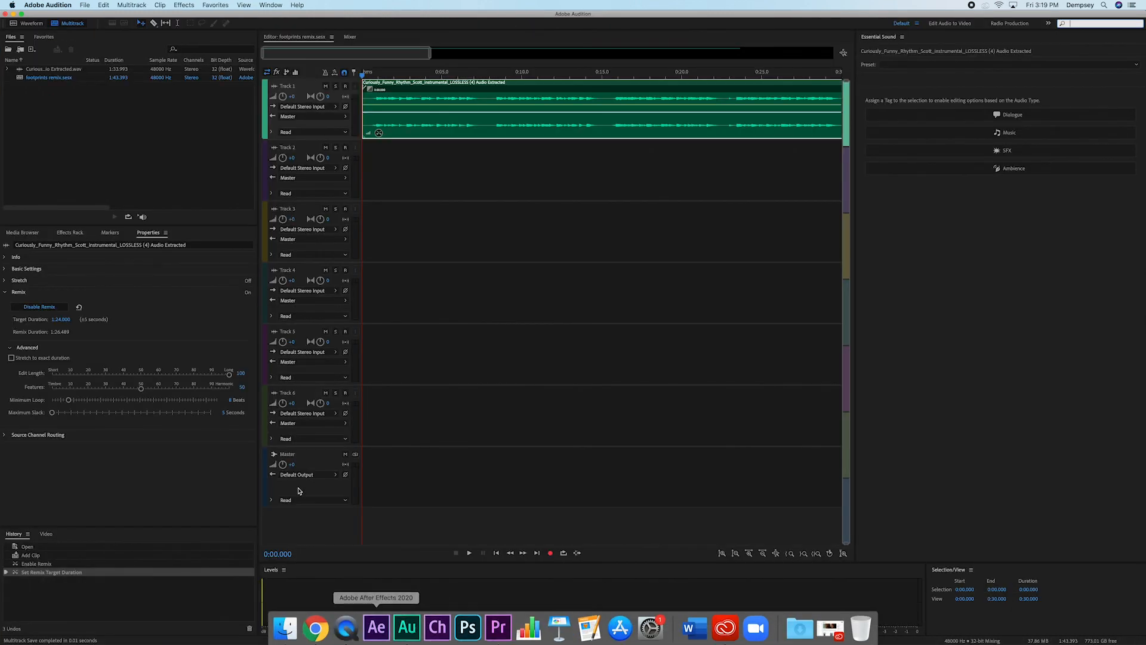
- Export a multitrack mixdown of the entire session to the Desktop as footprints remix_mixdown.wav in Wave PCM format
{"action": "left_click", "coordinate": [85, 5]}
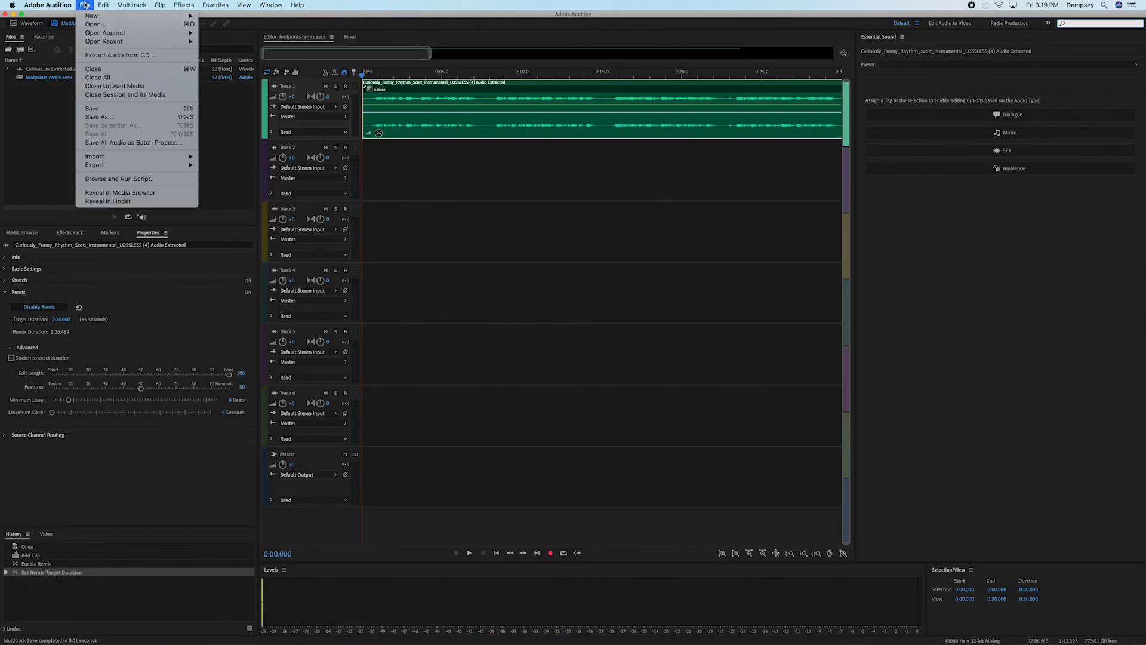
{"action": "mouse_move", "coordinate": [124, 165]}
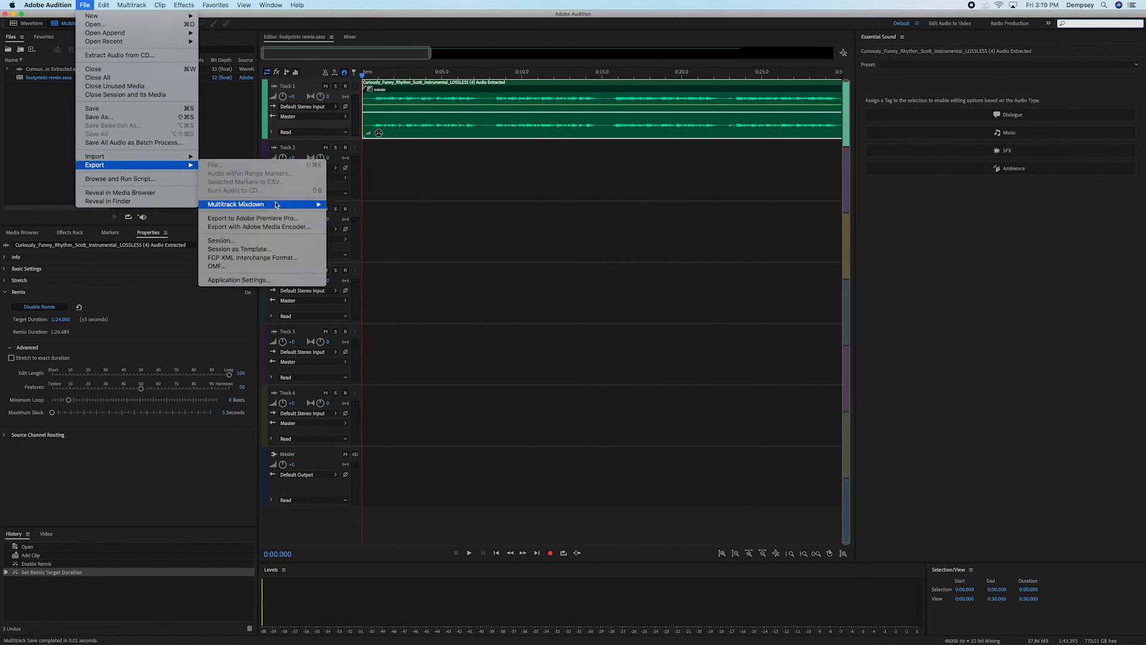
{"action": "mouse_move", "coordinate": [277, 205]}
{"action": "left_click", "coordinate": [362, 213]}
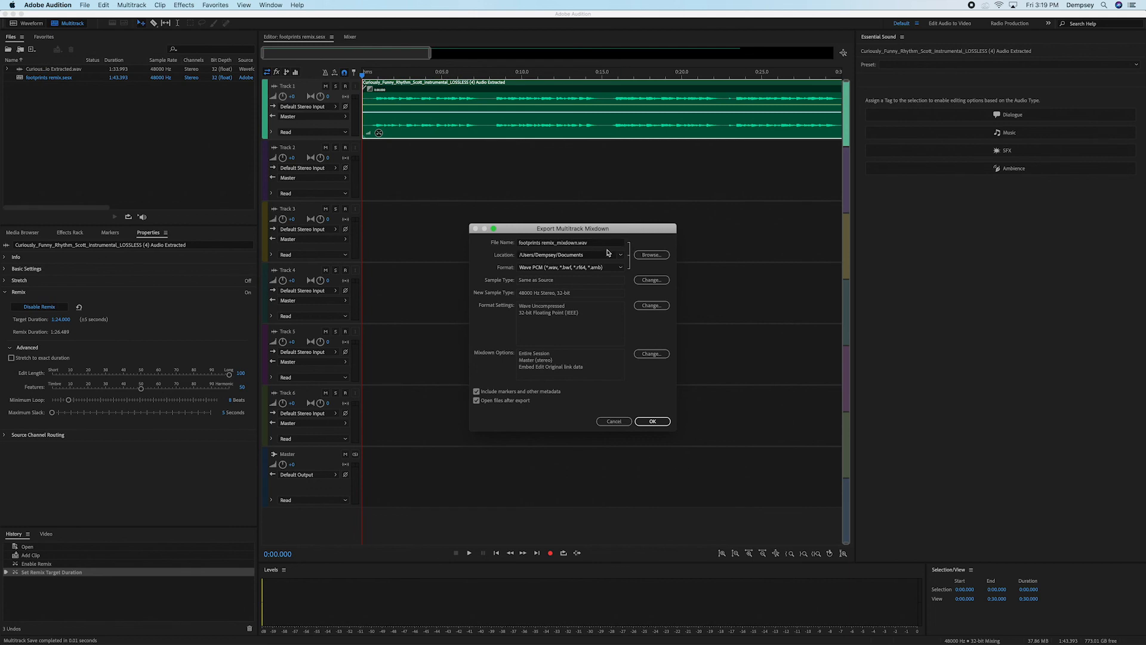
{"action": "left_click", "coordinate": [647, 255]}
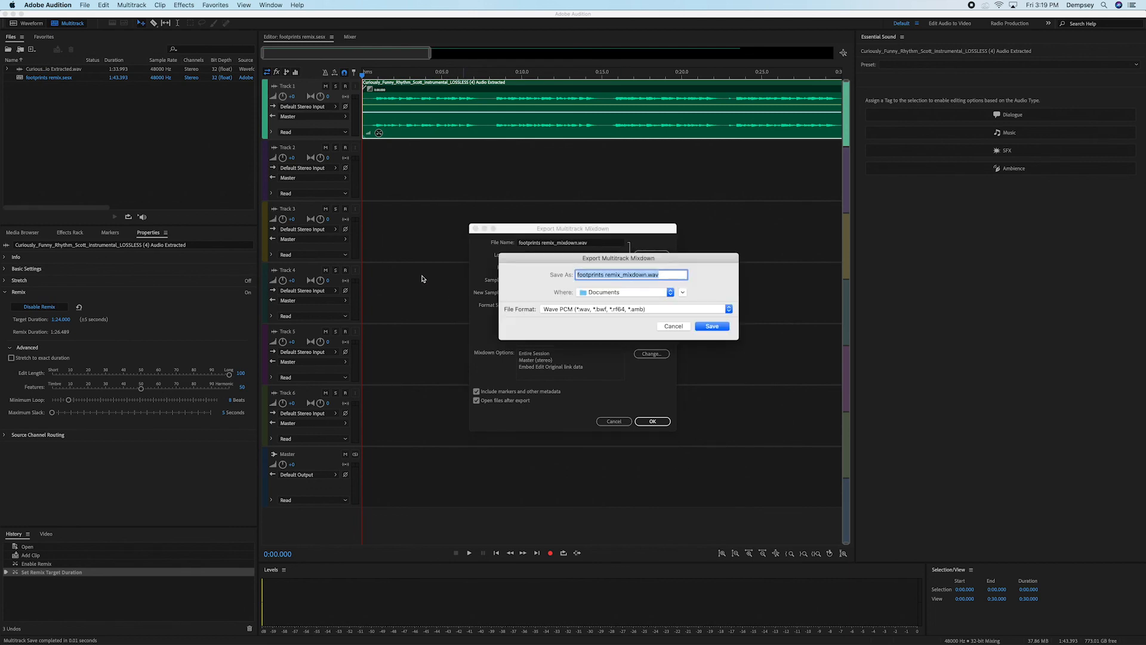
{"action": "left_click", "coordinate": [682, 292]}
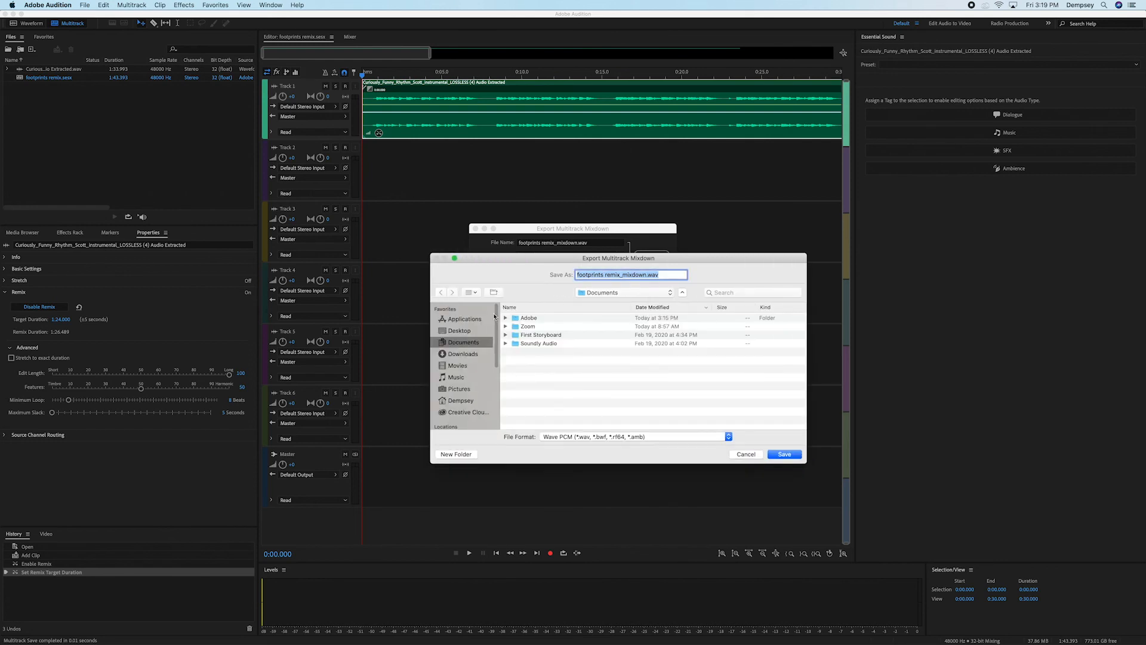
{"action": "left_click", "coordinate": [460, 331]}
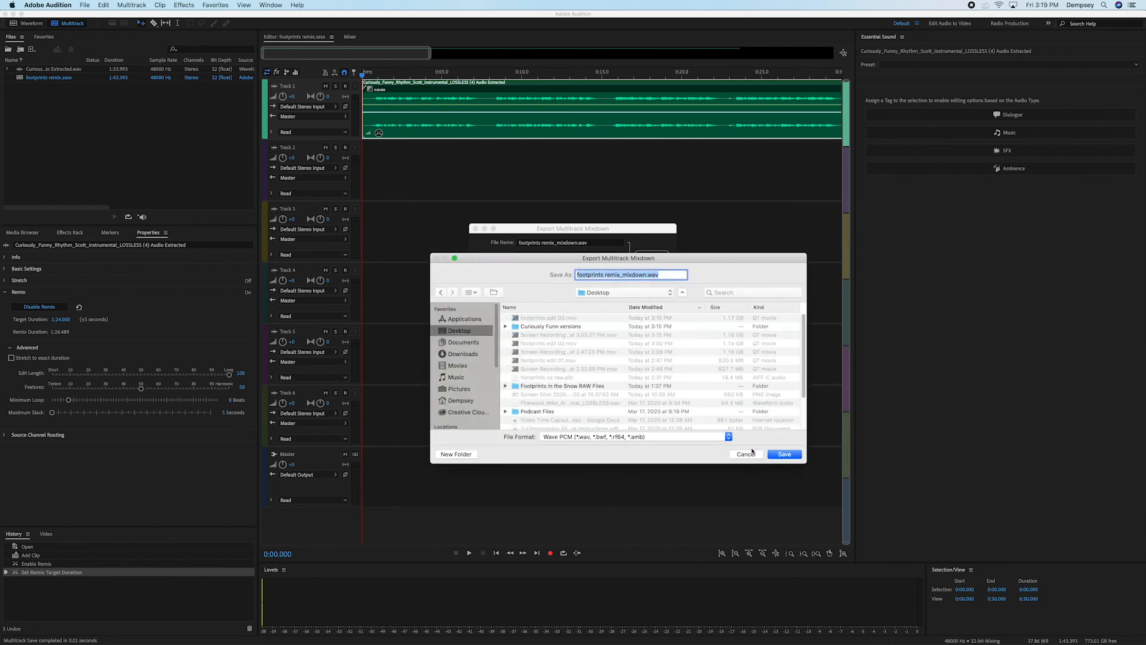
{"action": "left_click", "coordinate": [784, 454]}
{"action": "left_click", "coordinate": [660, 425]}
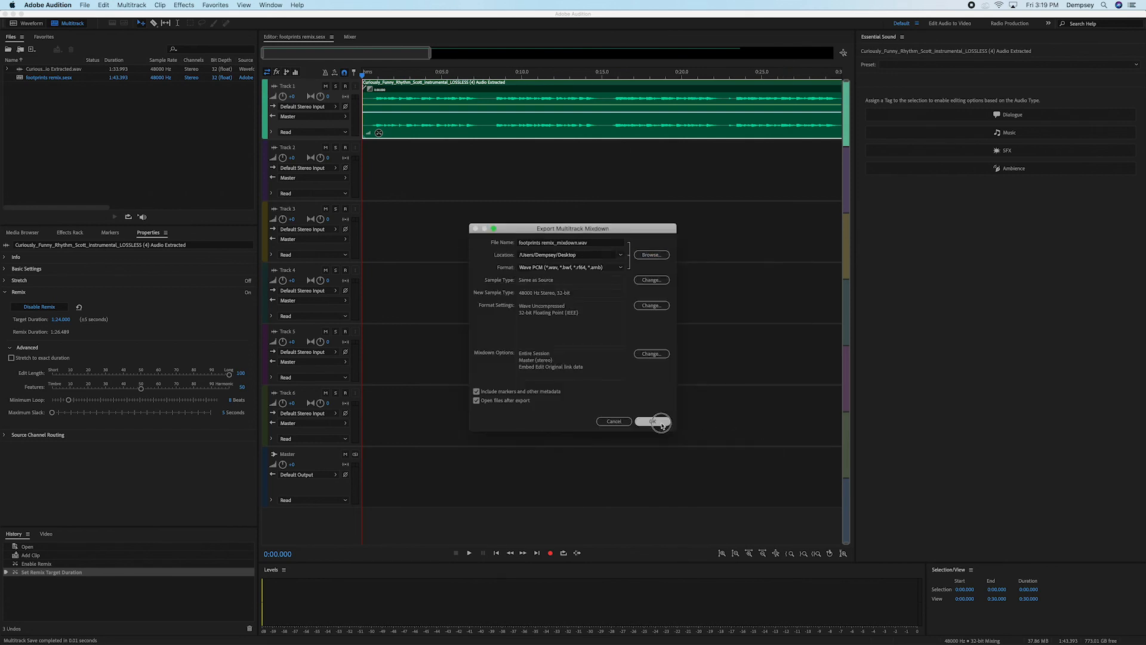
- Switch to Premiere Pro and import footprints remix_mixdown.wav from the Desktop into the Curiously Funn versions bin
{"action": "left_click", "coordinate": [48, 4]}
{"action": "left_click", "coordinate": [58, 58]}
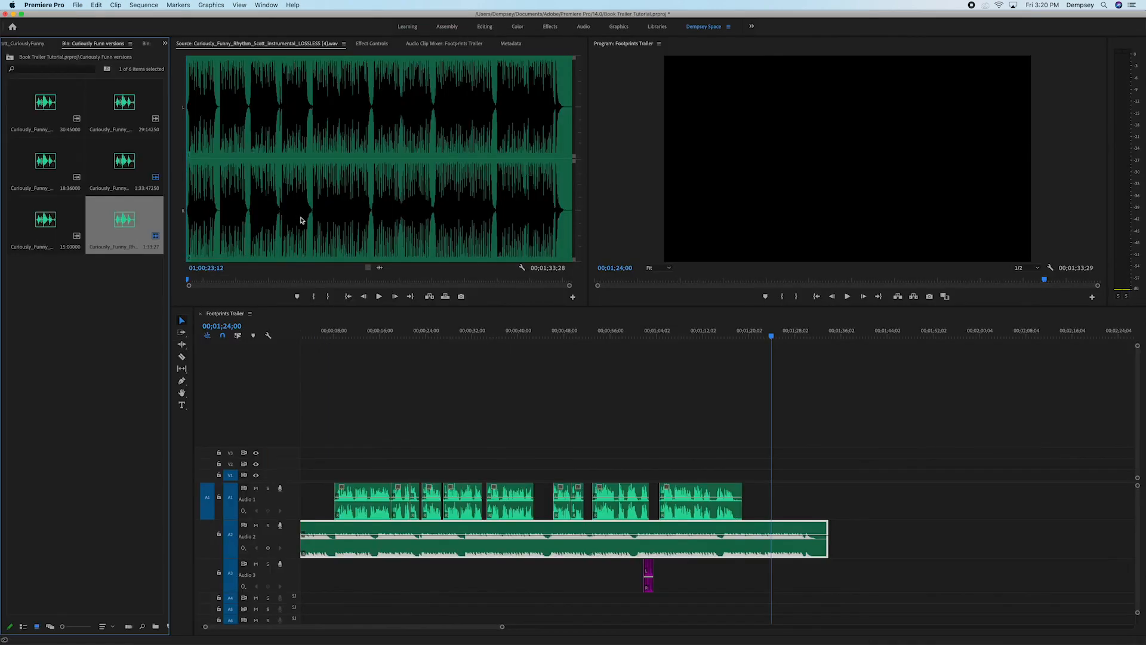
{"action": "left_click", "coordinate": [89, 318]}
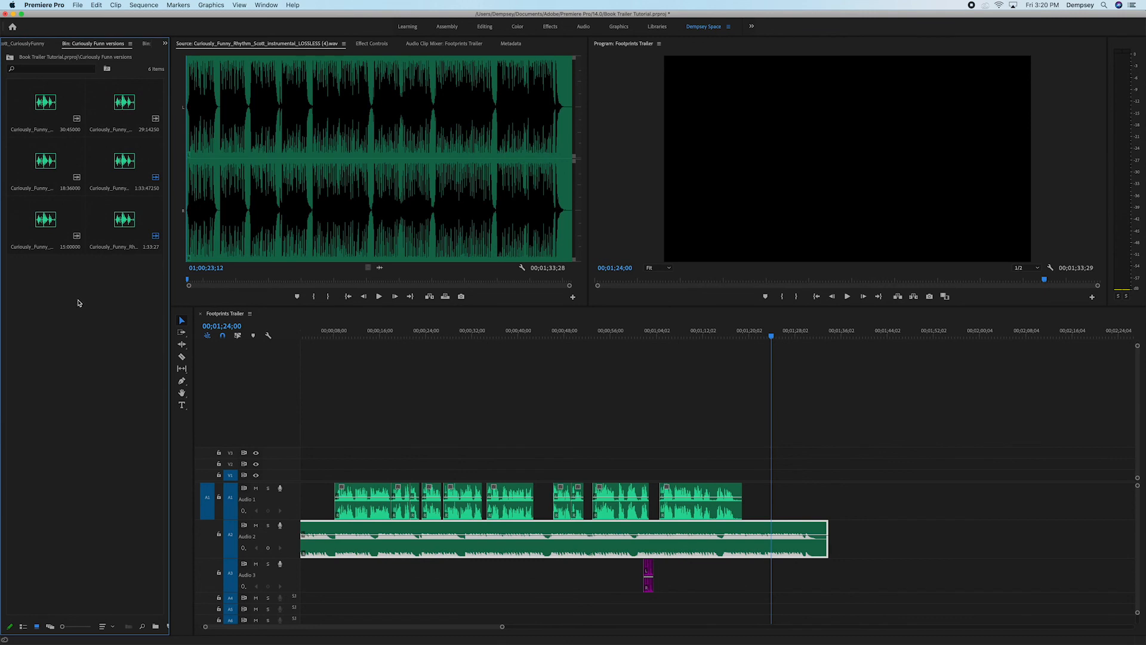
{"action": "double_click", "coordinate": [78, 303]}
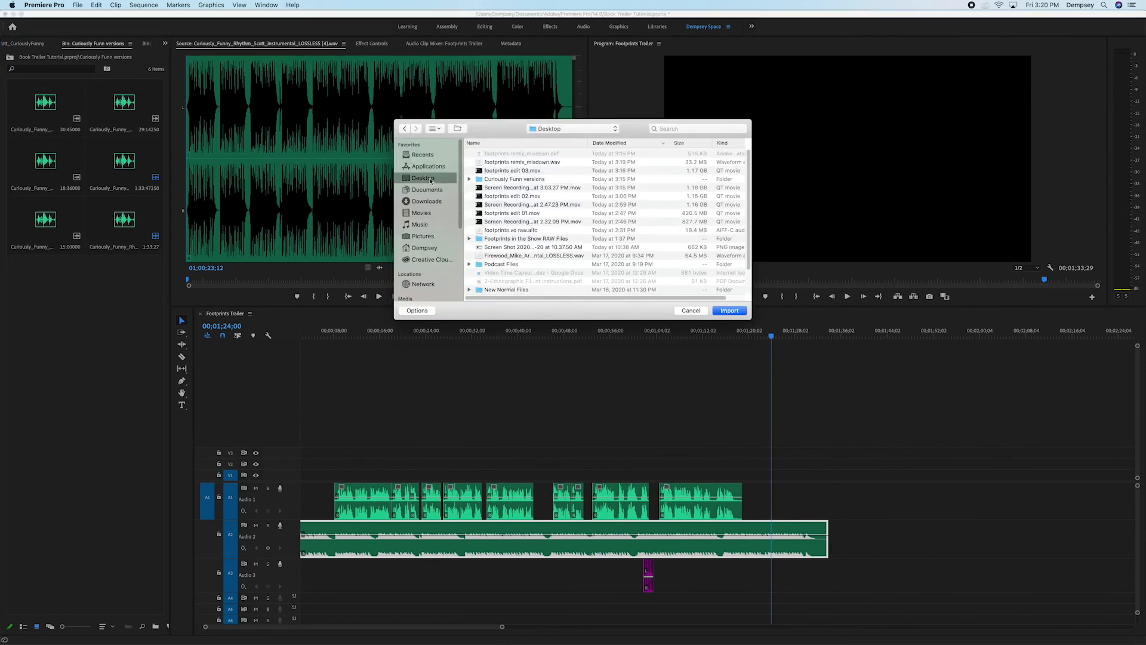
{"action": "left_click", "coordinate": [506, 163]}
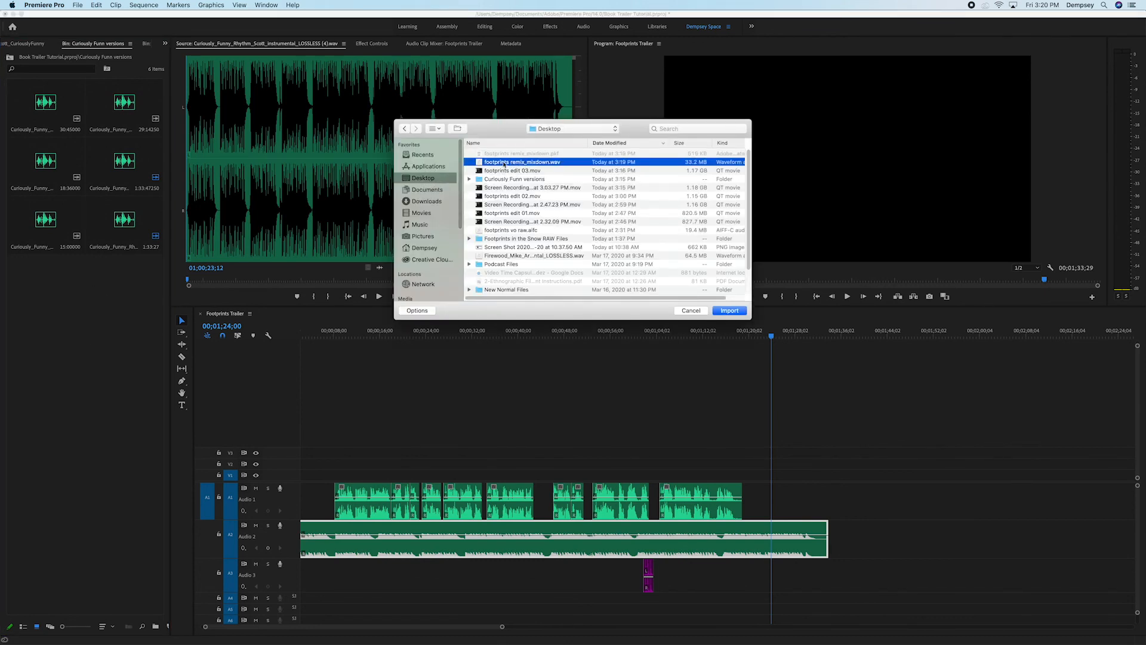
{"action": "left_click", "coordinate": [723, 311]}
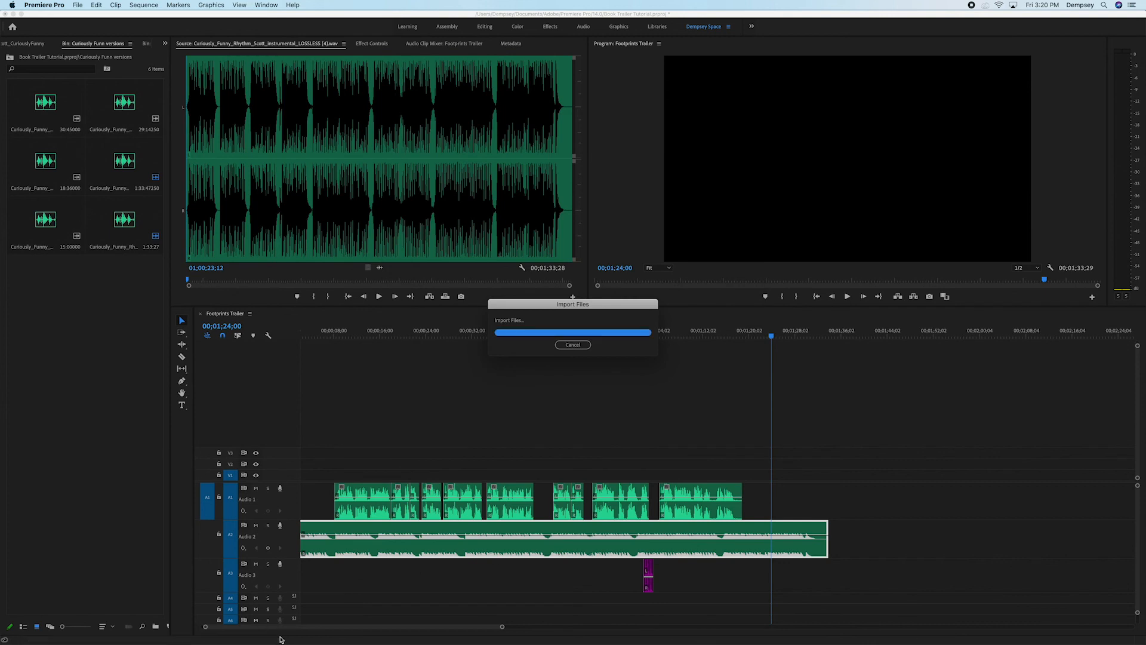
- Overwrite the Audio 2 music from the sequence start with the remix mixdown, and delete the leftover piece of the original after it
{"action": "left_click_drag", "start_coordinate": [37, 288], "coordinate": [301, 531]}
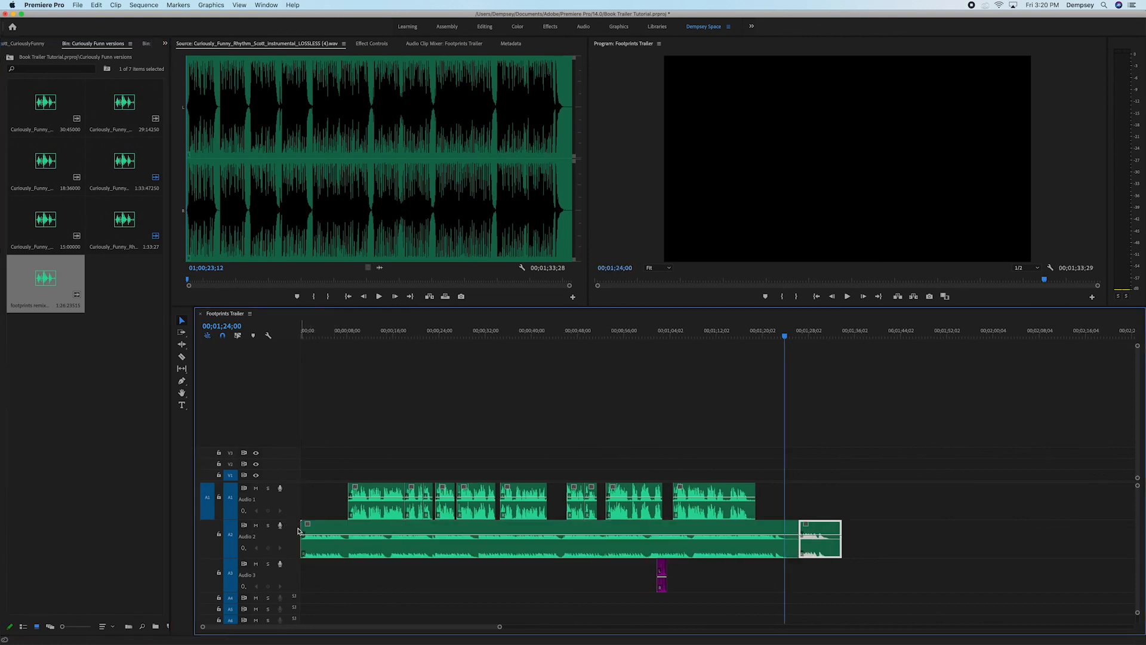
{"action": "left_click", "coordinate": [851, 478]}
{"action": "left_click", "coordinate": [822, 527]}
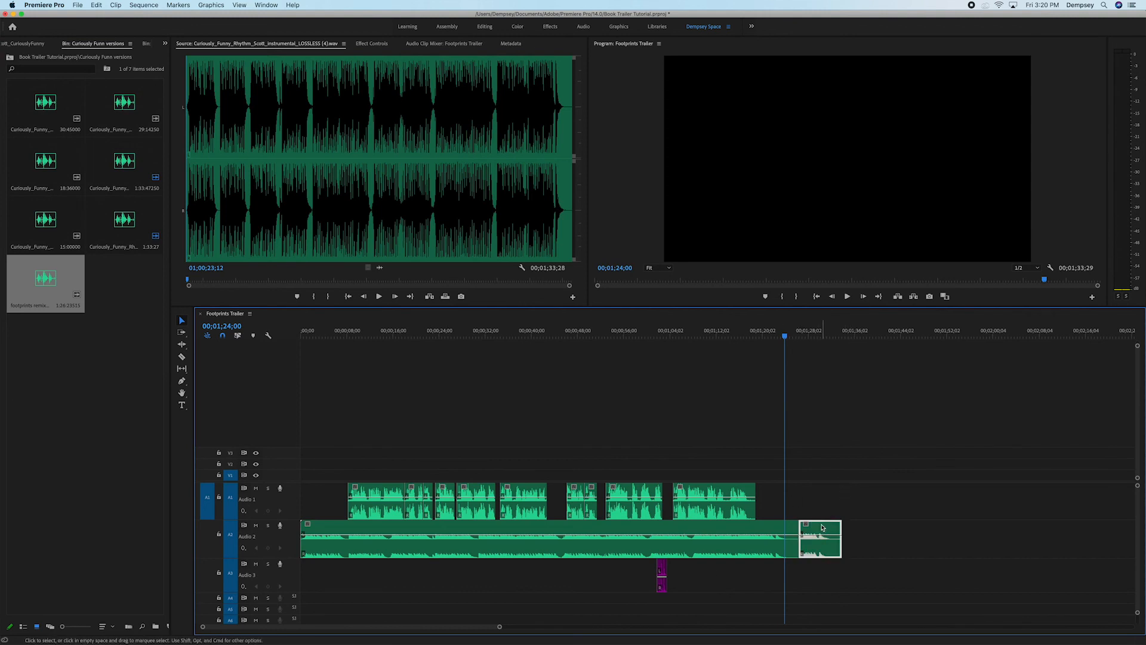
{"action": "key", "text": "Delete"}
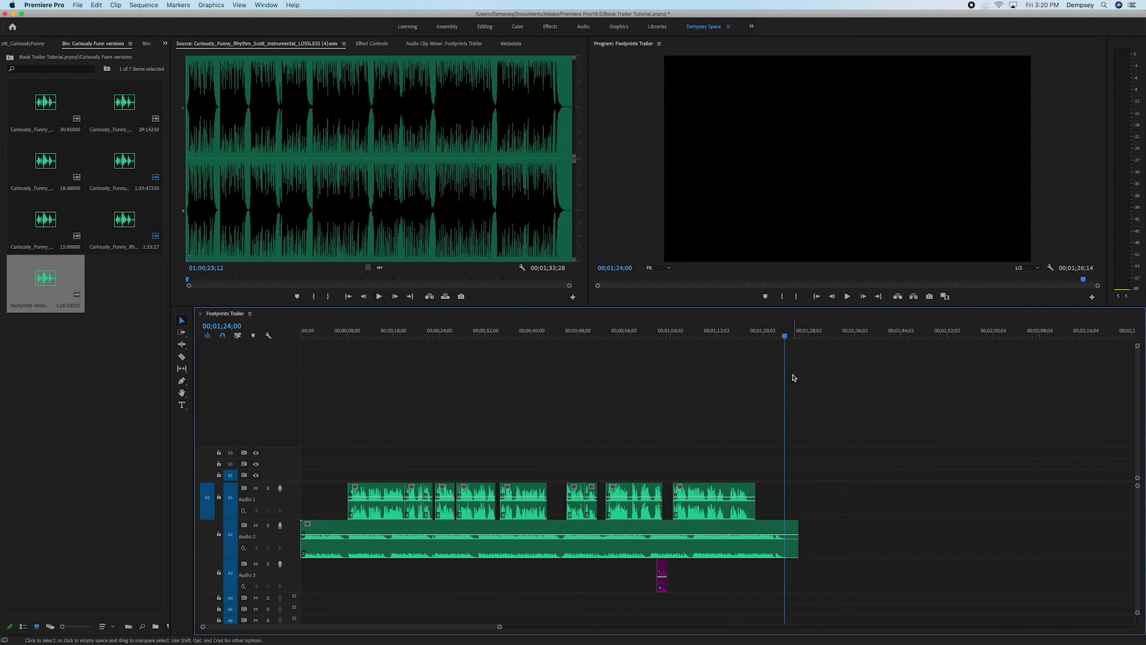
- Play the end of the trailer from 00;01;15;26 to check how the remixed music finishes
{"action": "left_click_drag", "start_coordinate": [800, 336], "coordinate": [739, 360]}
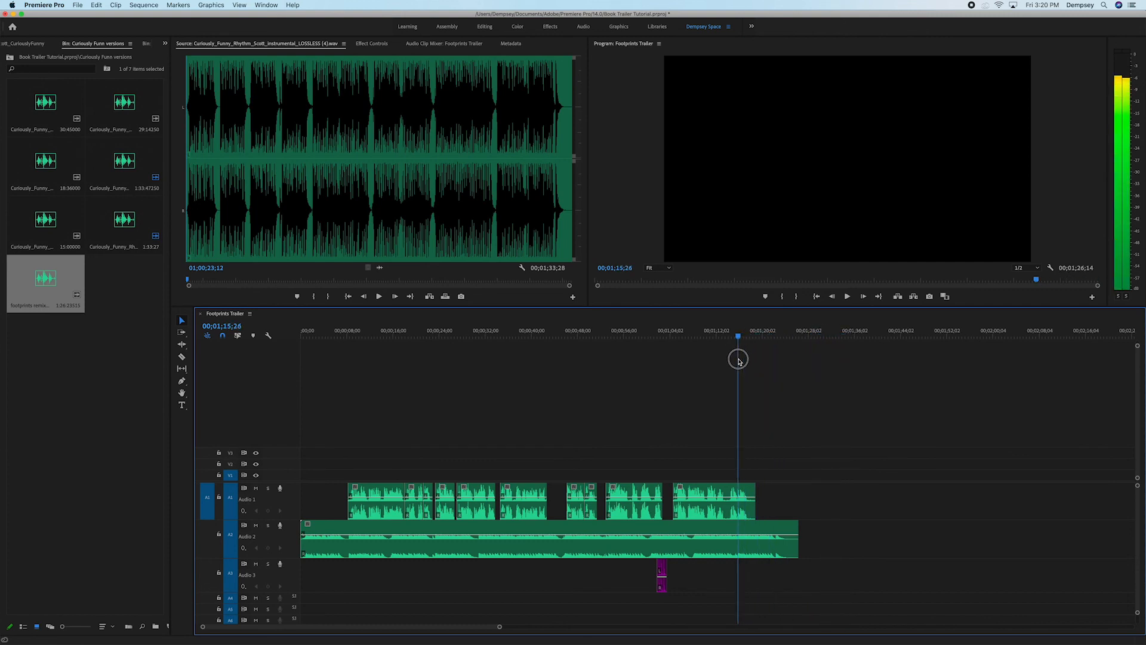
{"action": "key", "text": "space"}
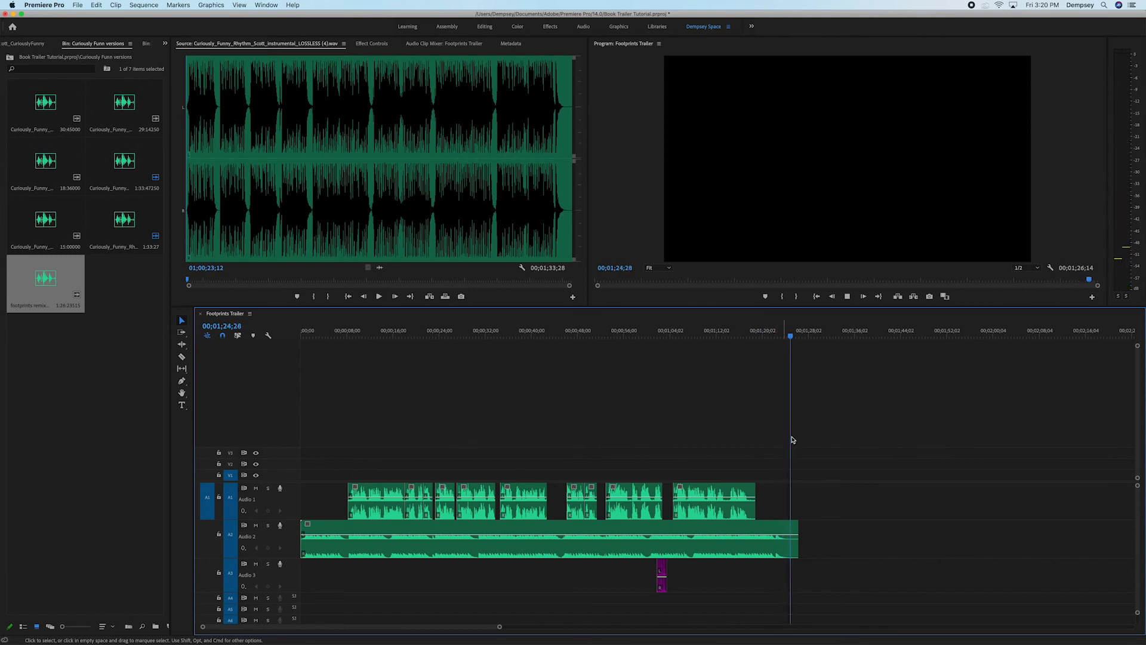
{"action": "key", "text": "space"}
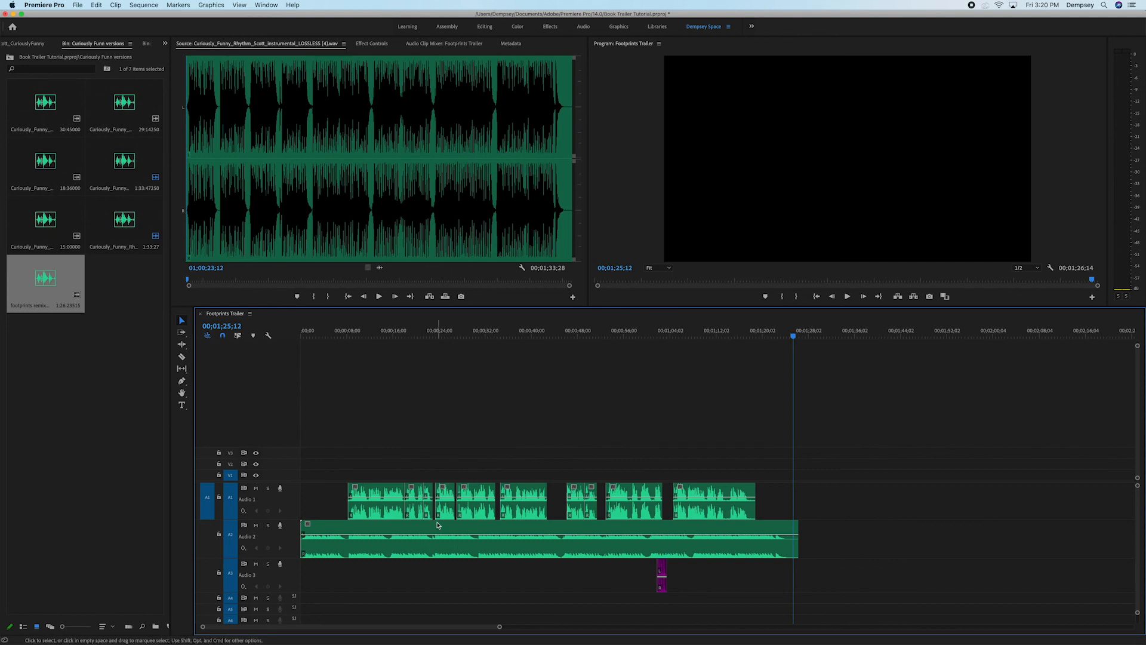
- Mark an Out point at the end of the sequence, at 00;01;26;14
{"action": "left_click", "coordinate": [379, 412]}
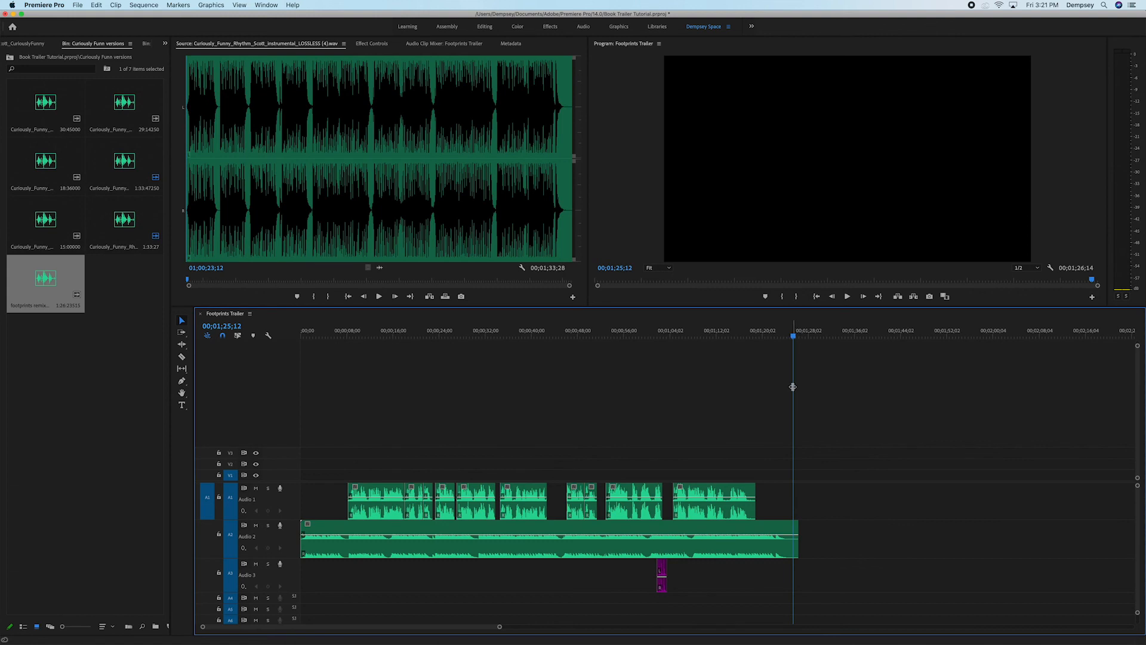
{"action": "key", "text": "End"}
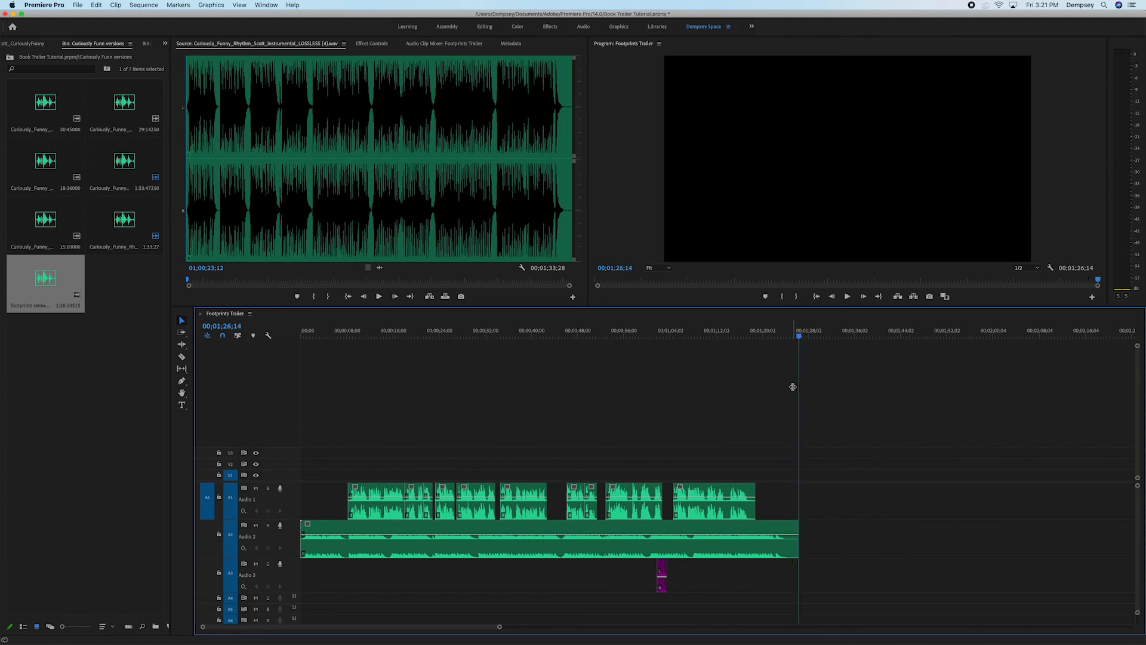
{"action": "key", "text": "o"}
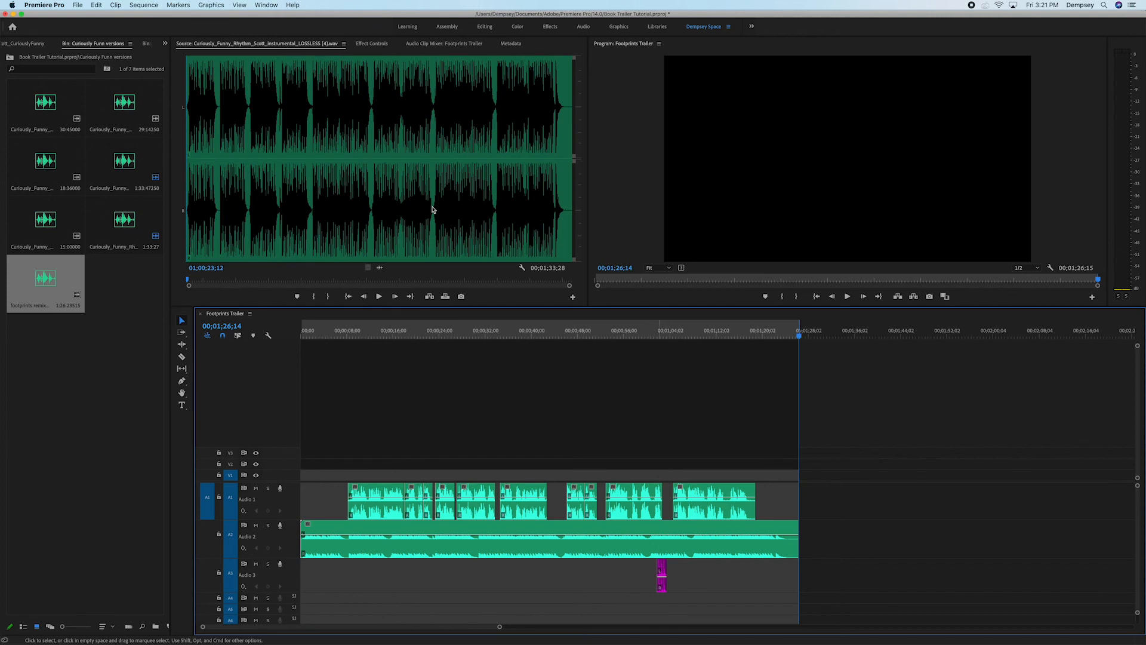
- Open the Footprints in the Snow RAW Files bin and load IMG_8823.MOV into the Source Monitor
{"action": "left_click", "coordinate": [37, 45]}
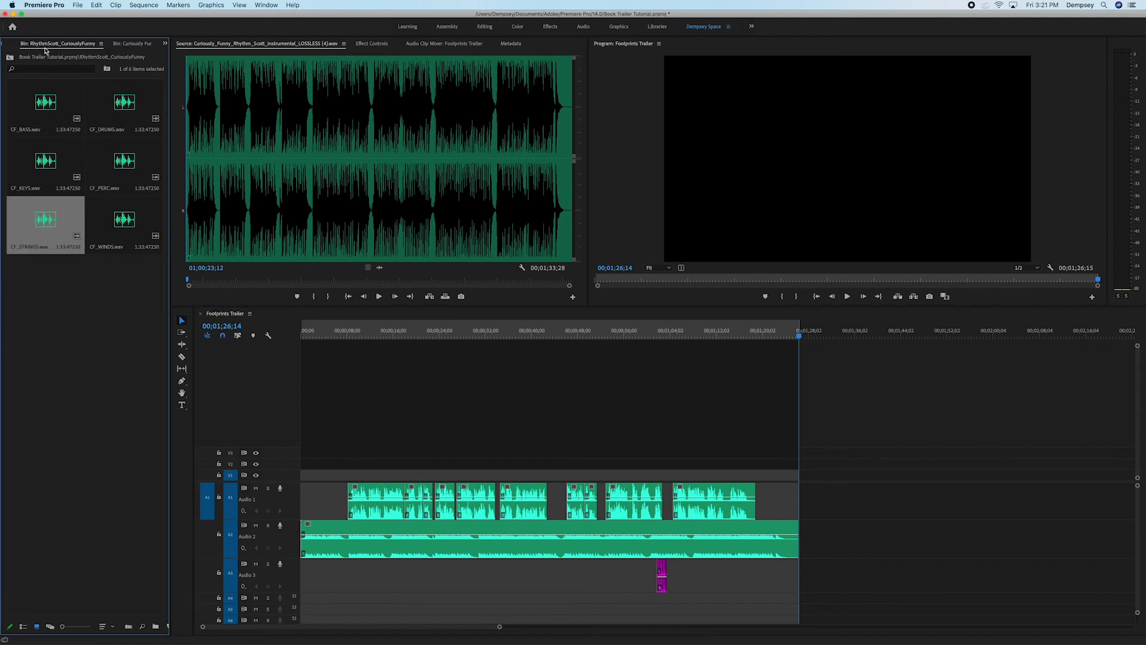
{"action": "left_click", "coordinate": [8, 44]}
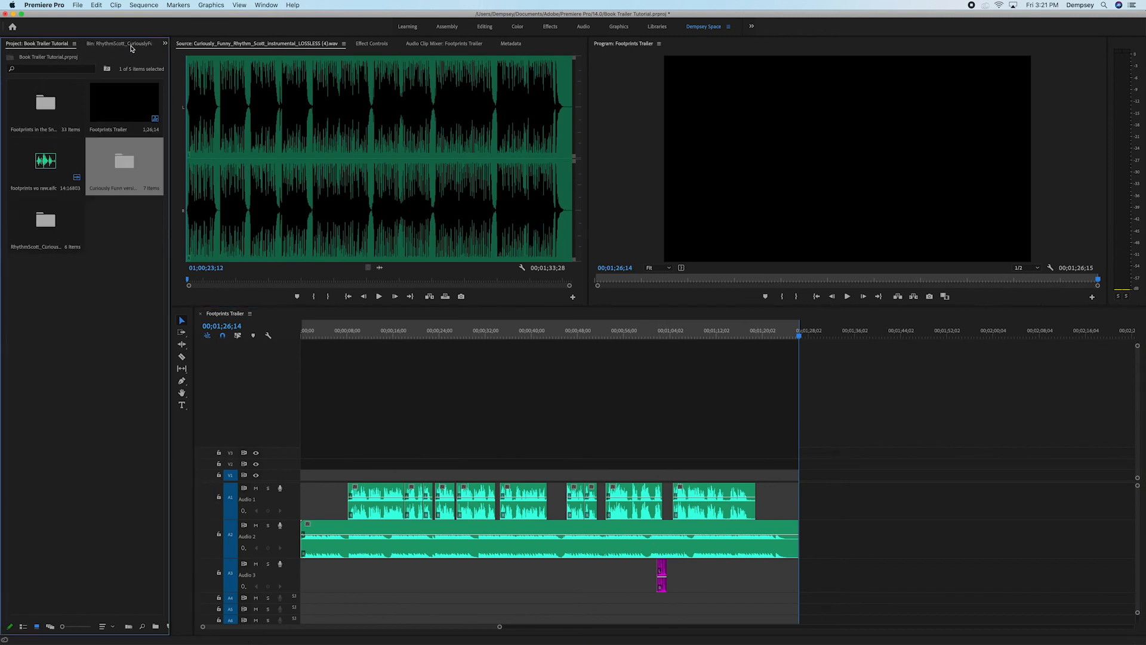
{"action": "left_click", "coordinate": [165, 43]}
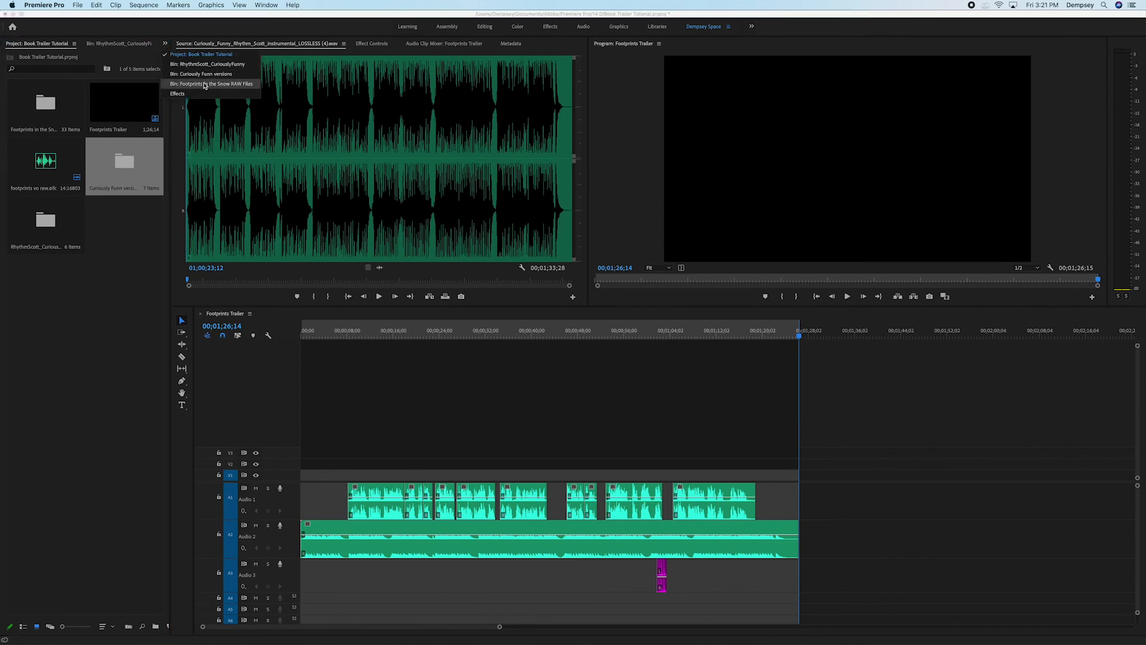
{"action": "left_click", "coordinate": [204, 85]}
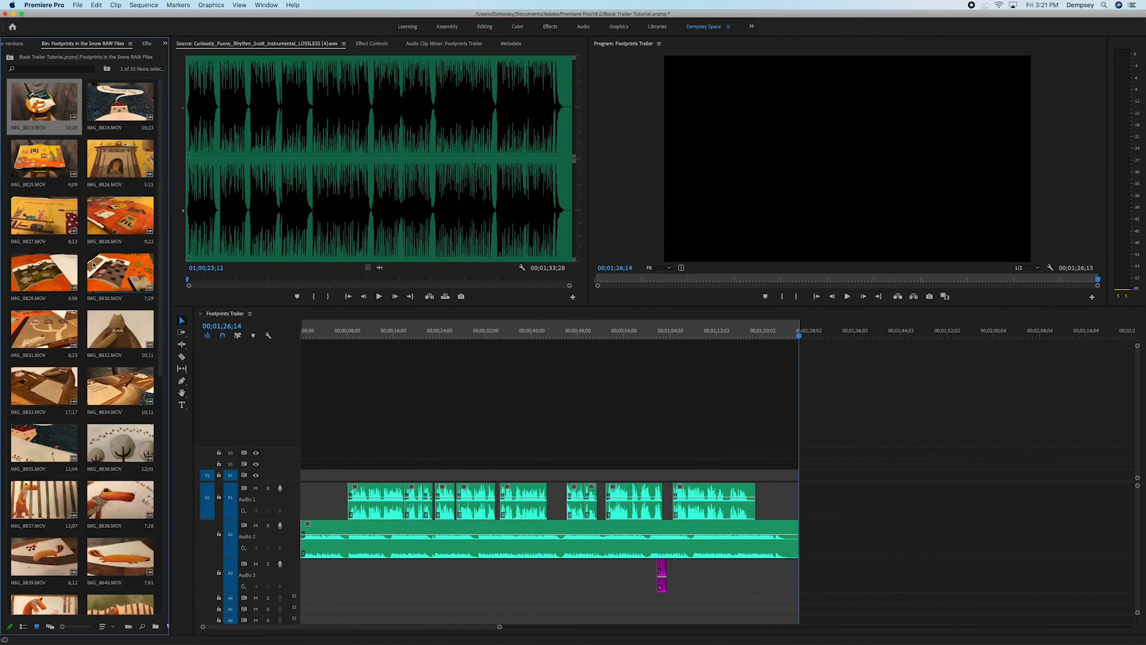
{"action": "double_click", "coordinate": [55, 96]}
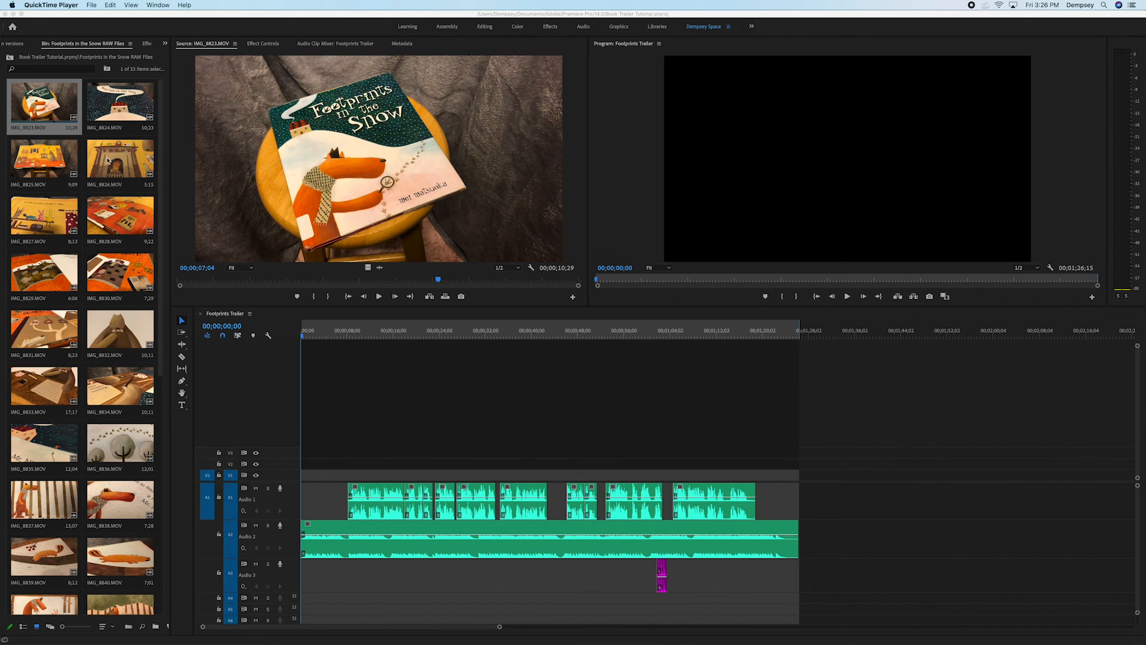
- Review the raw clips from IMG_8824.MOV through IMG_8831.MOV one after another in the Source Monitor
{"action": "double_click", "coordinate": [99, 111]}
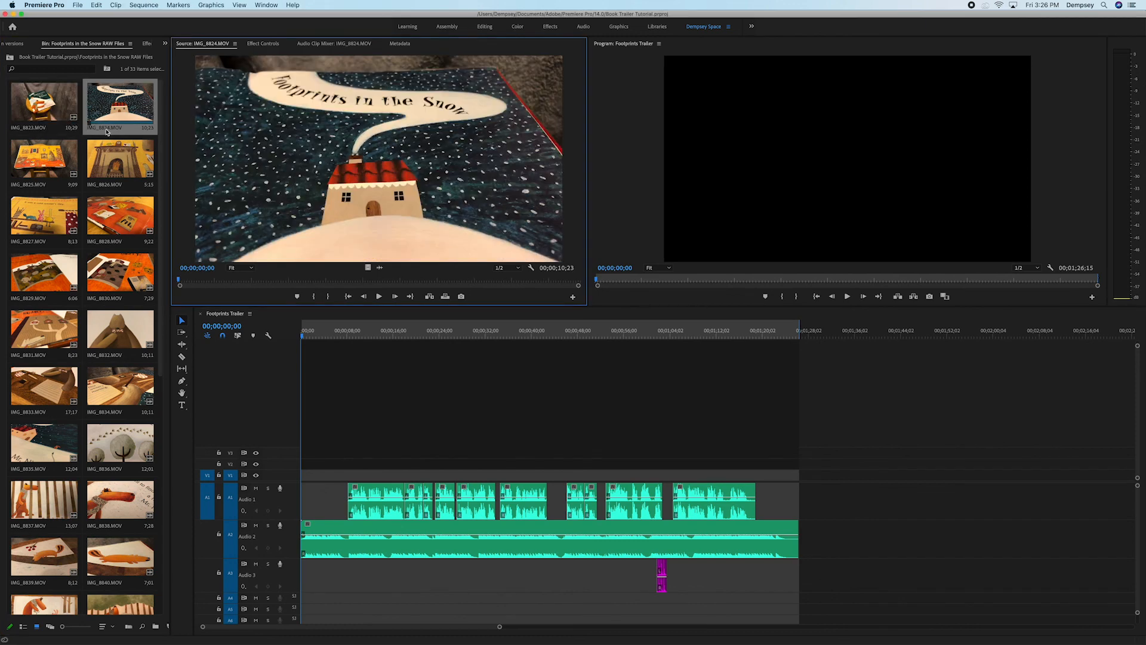
{"action": "double_click", "coordinate": [49, 172]}
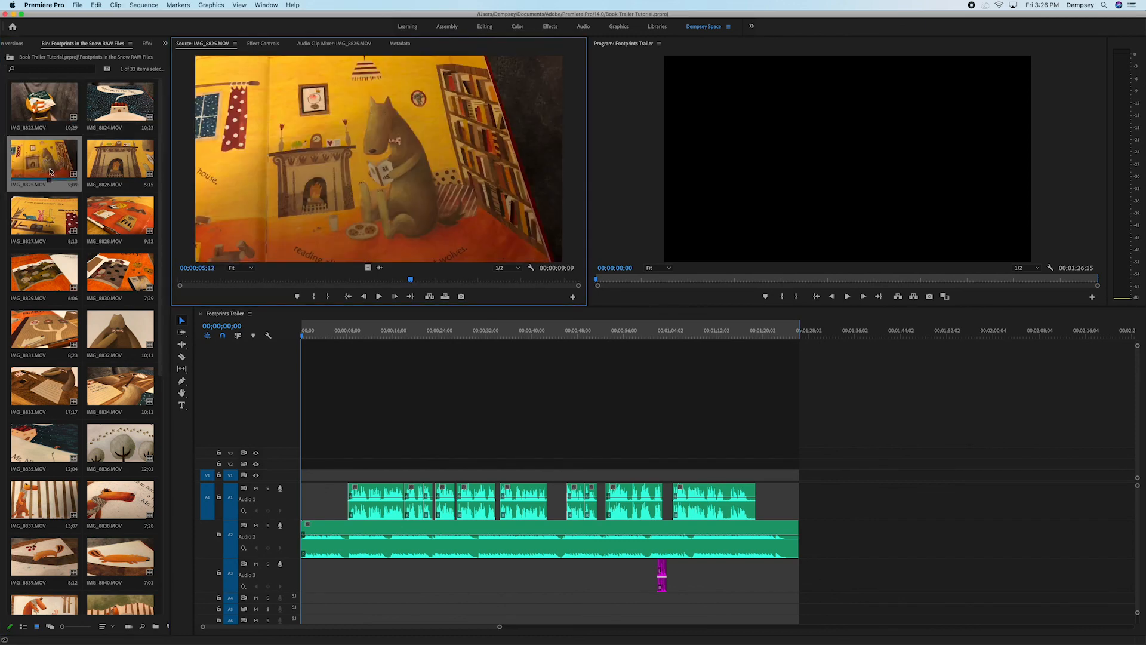
{"action": "double_click", "coordinate": [111, 163]}
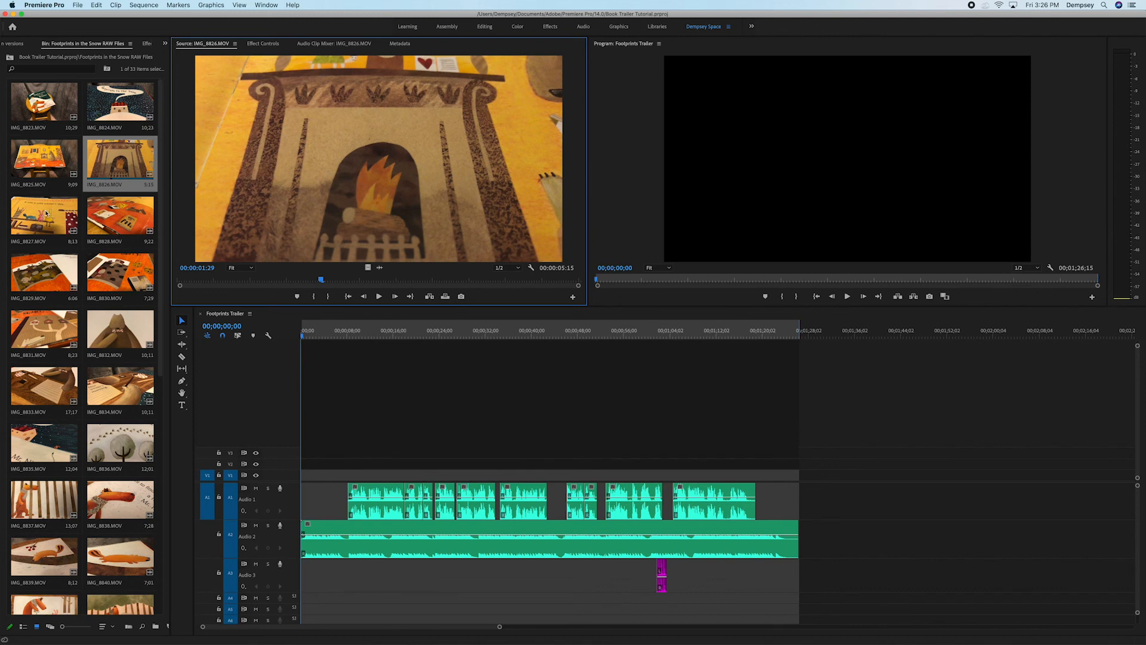
{"action": "double_click", "coordinate": [72, 216]}
{"action": "double_click", "coordinate": [121, 212]}
{"action": "double_click", "coordinate": [24, 266]}
{"action": "double_click", "coordinate": [117, 267]}
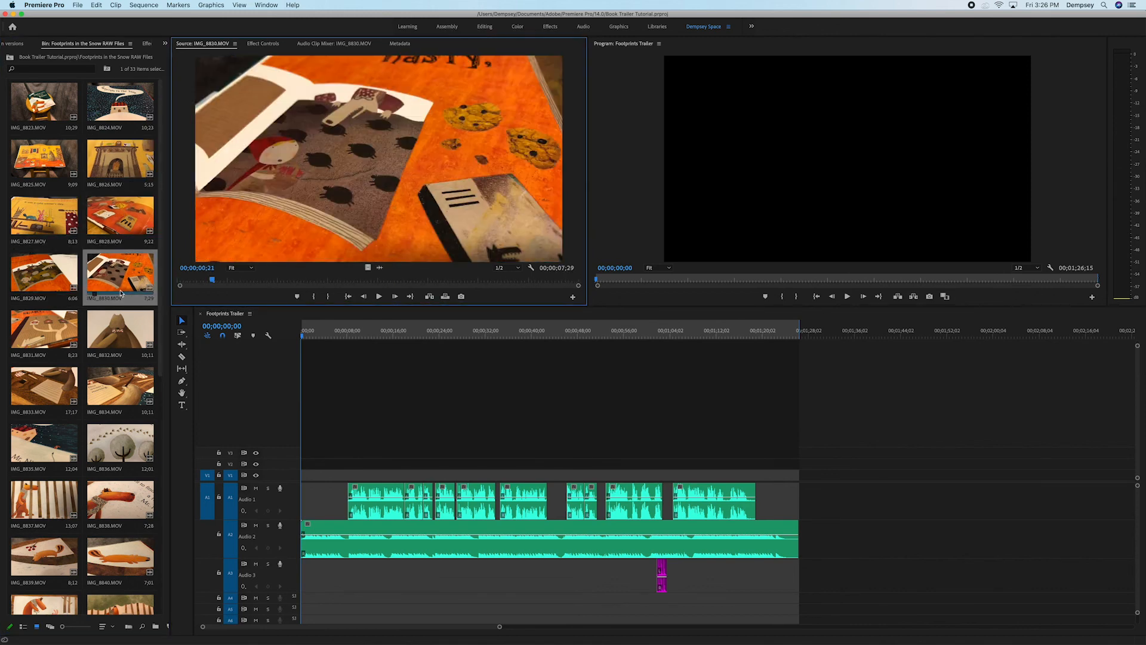
{"action": "double_click", "coordinate": [60, 327]}
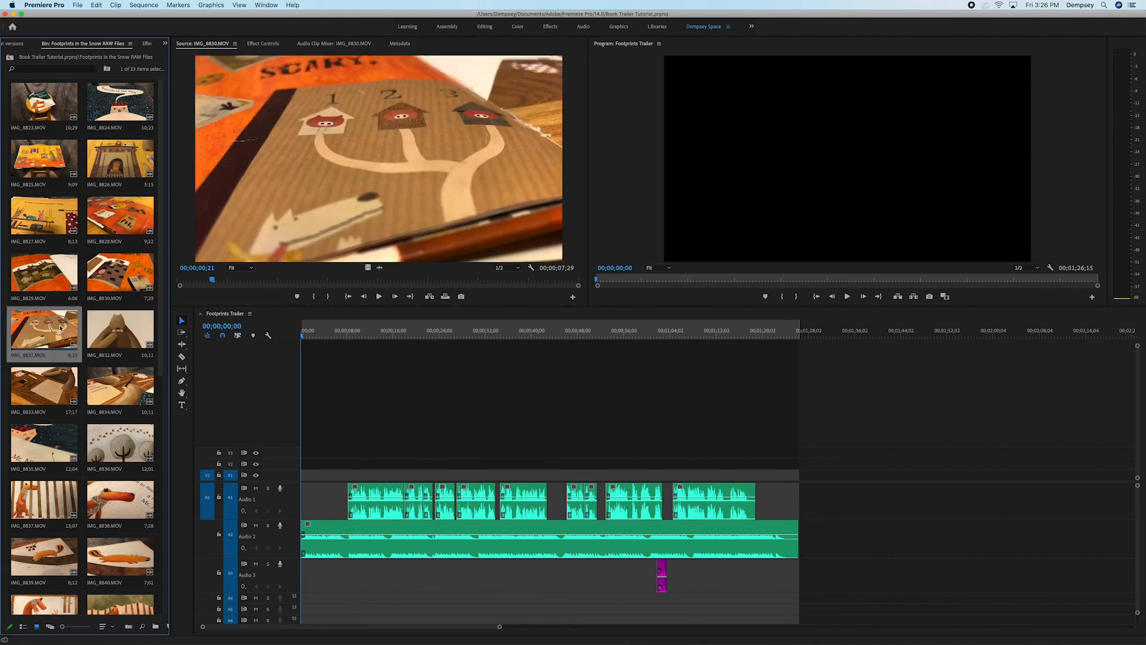
- Review IMG_8823.MOV and IMG_8825.MOV in the Source Monitor, scrubbing the second clip back to its first frame
{"action": "double_click", "coordinate": [38, 111]}
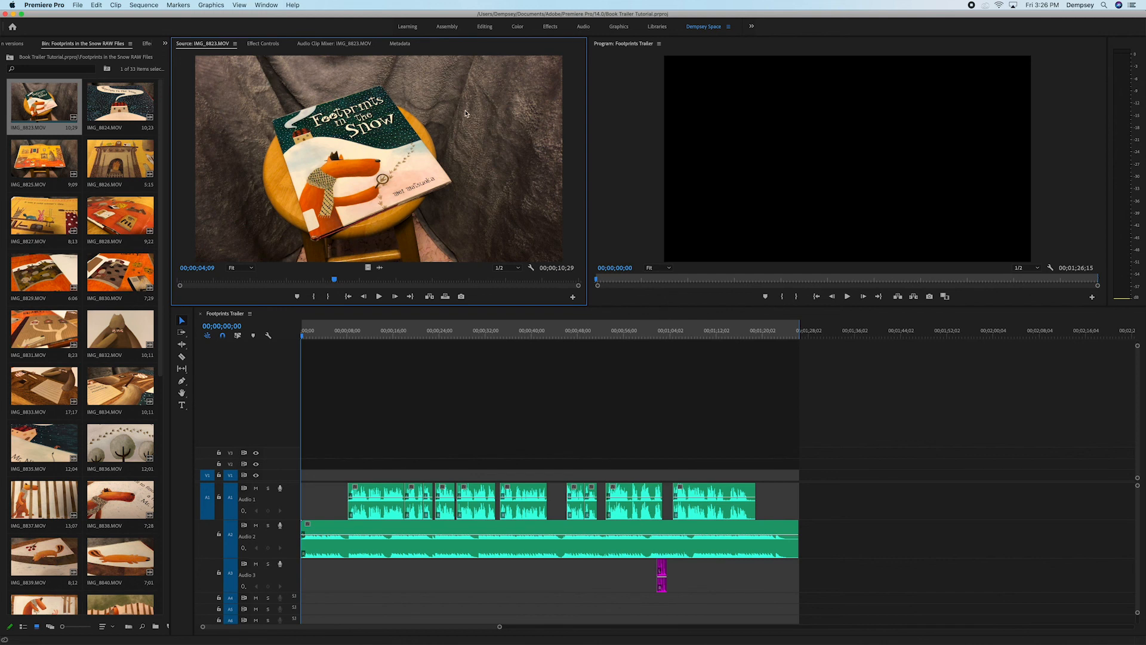
{"action": "double_click", "coordinate": [49, 160]}
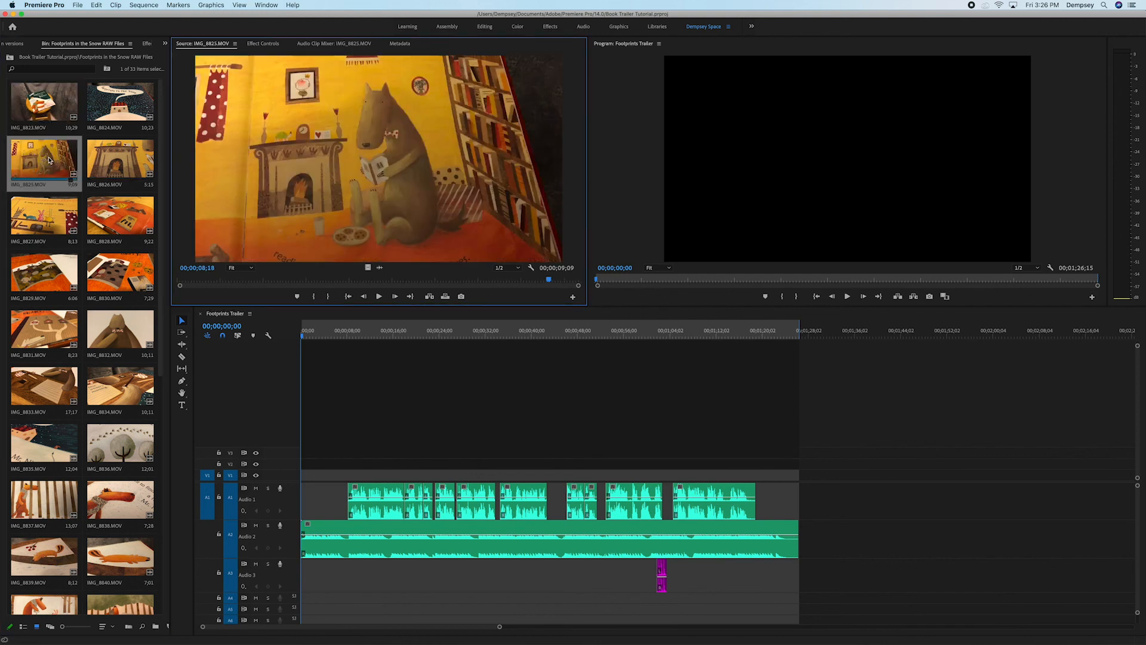
{"action": "left_click", "coordinate": [200, 283]}
{"action": "left_click_drag", "start_coordinate": [201, 284], "coordinate": [177, 283]}
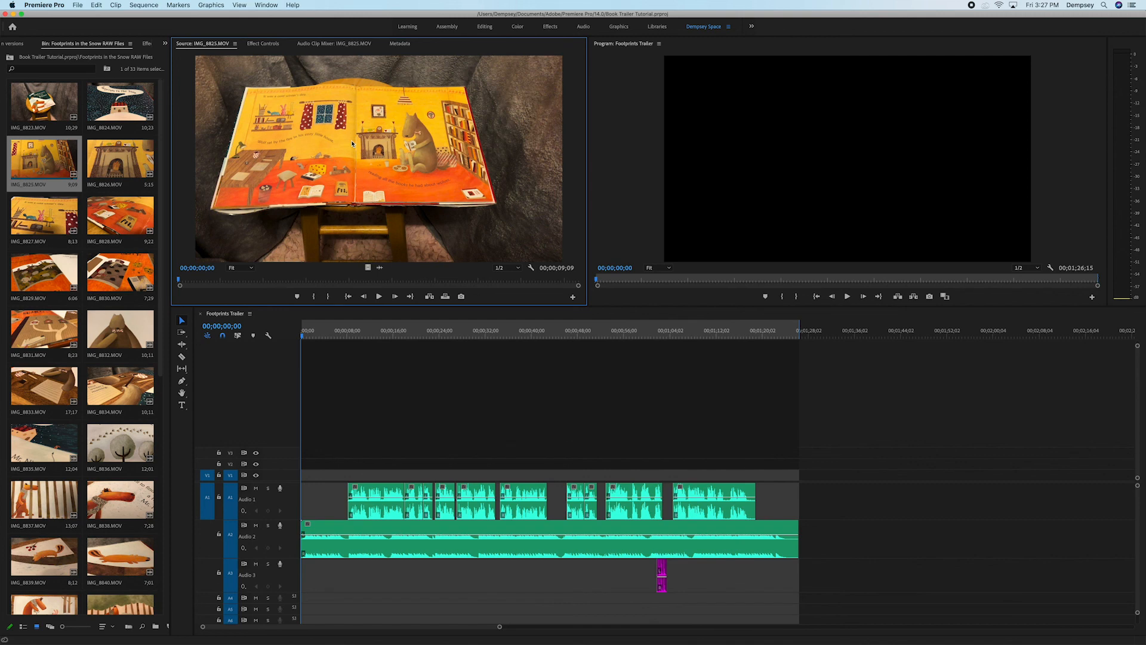
- Load the book cover clip IMG_8823.MOV into the Source Monitor and place the sequence playhead at 00;00;00;00
{"action": "double_click", "coordinate": [54, 111]}
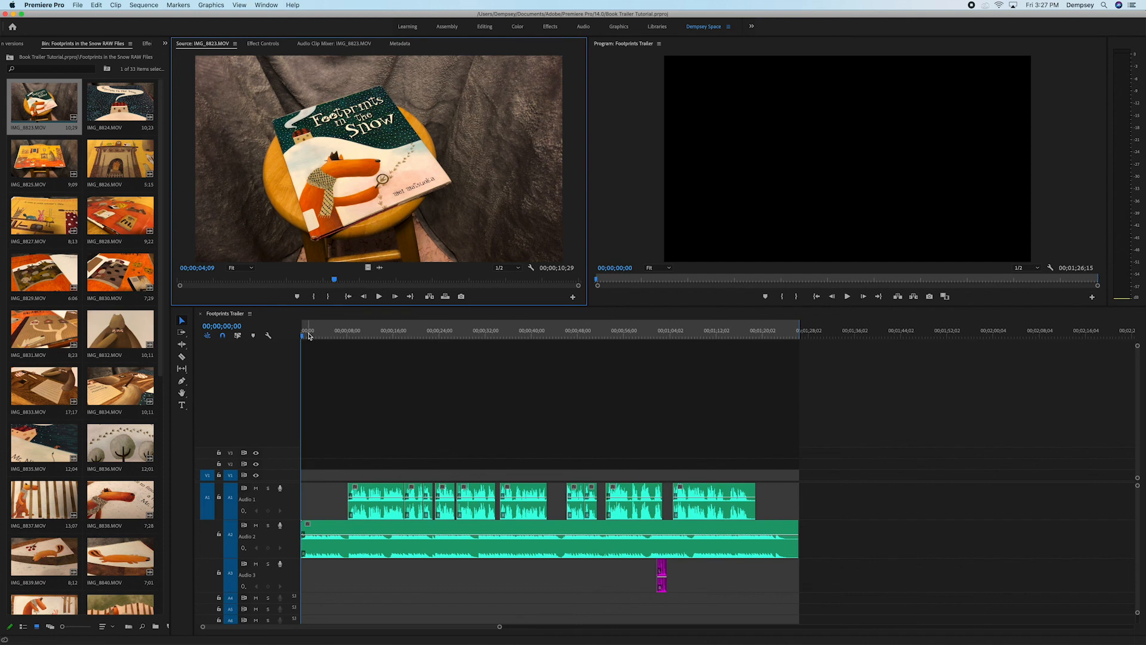
{"action": "mouse_move", "coordinate": [303, 337]}
{"action": "left_mouse_down"}
{"action": "mouse_move", "coordinate": [352, 337]}
{"action": "mouse_move", "coordinate": [286, 351]}
{"action": "left_mouse_up"}
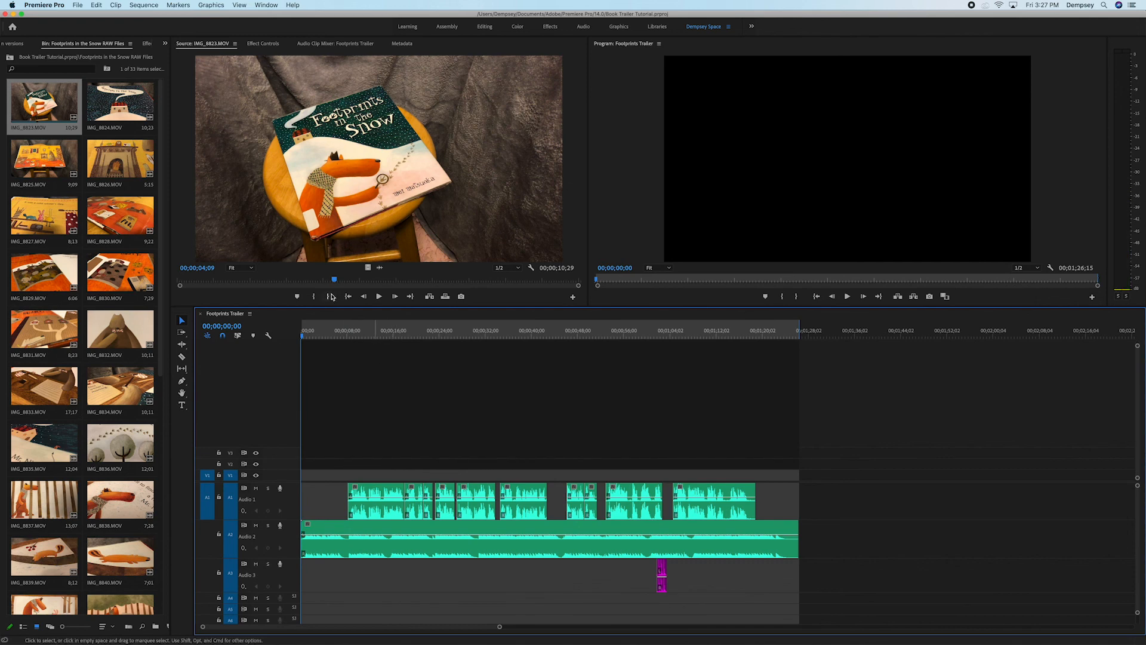
- Mark IMG_8823.MOV in the Source monitor with an In point at 00;00;02;21 and an Out point at 00;00;06;29
{"action": "left_click_drag", "start_coordinate": [337, 281], "coordinate": [276, 284]}
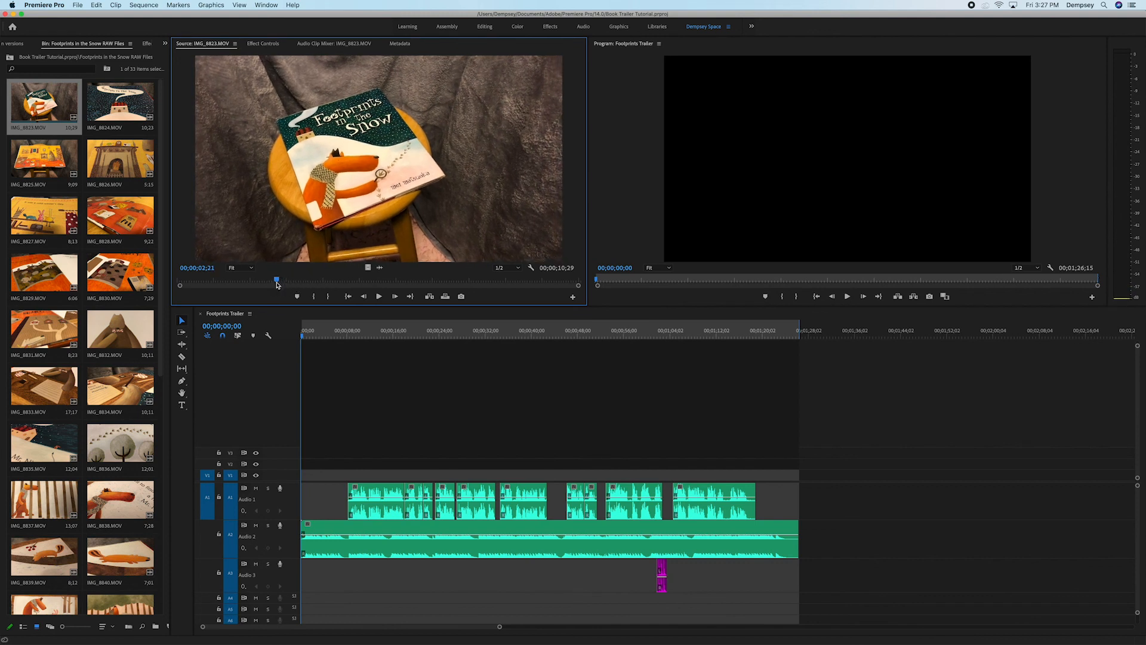
{"action": "key", "text": "i"}
{"action": "key", "text": "space"}
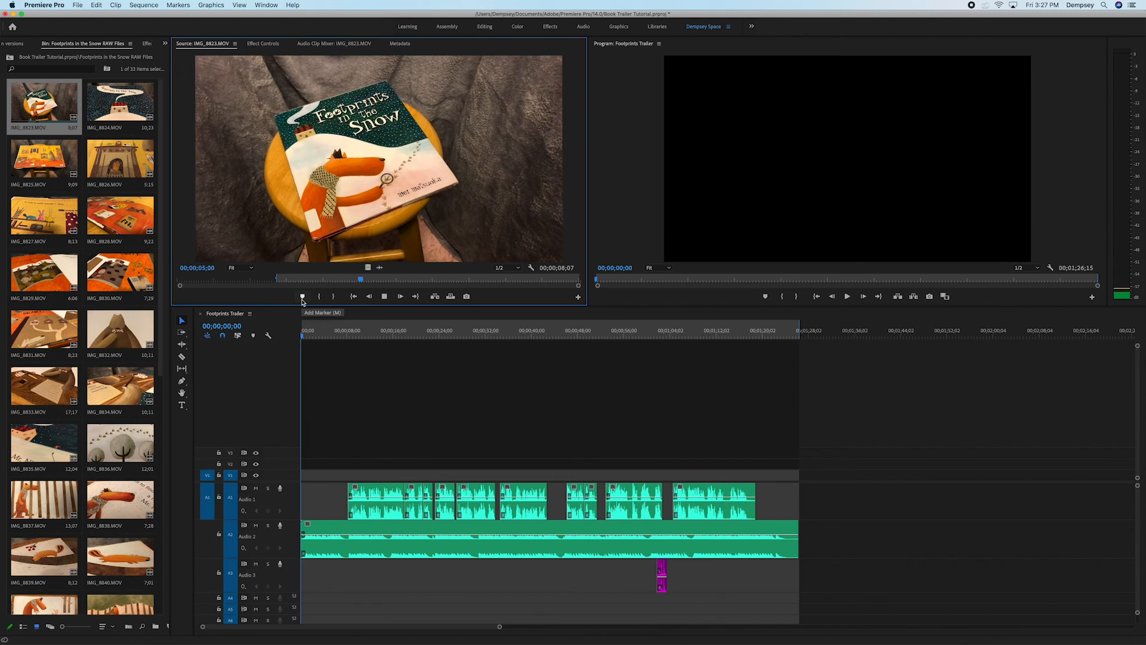
{"action": "key", "text": "space"}
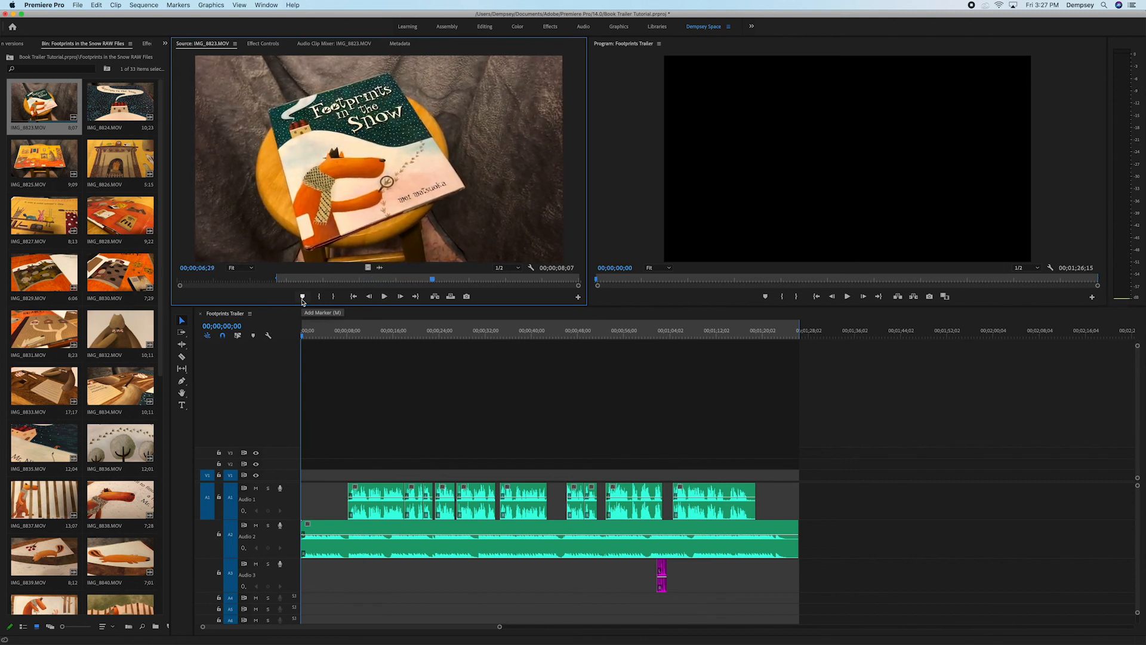
{"action": "key", "text": "o"}
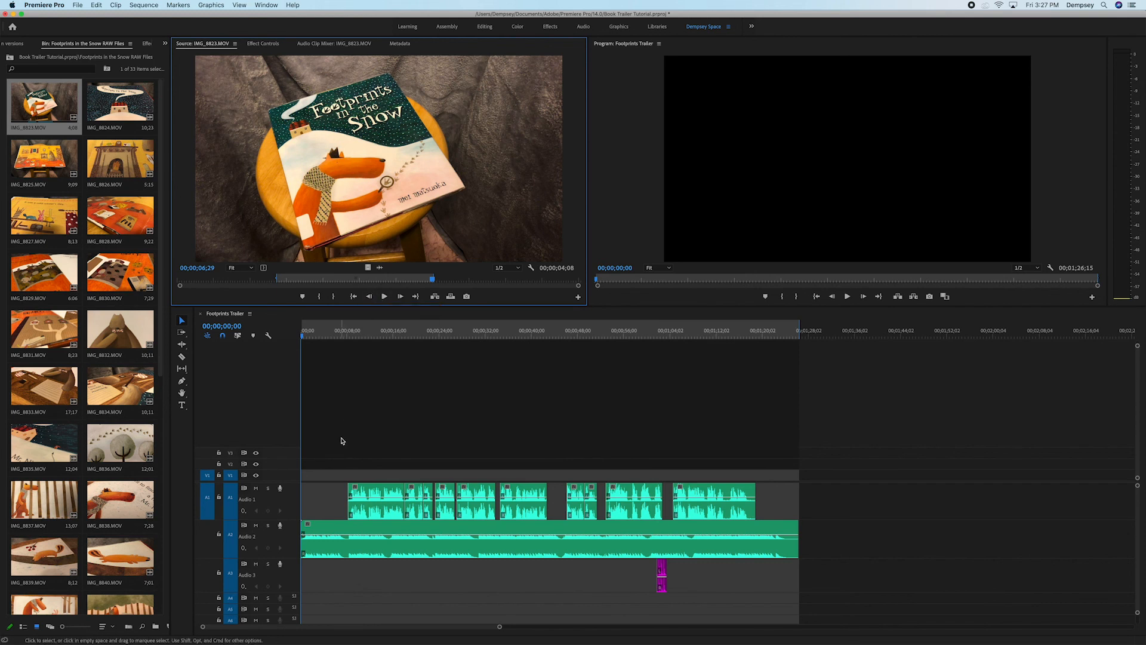
- Place only the video of the marked IMG_8823.MOV at the start of track V1 and scale it to frame size
{"action": "left_click_drag", "start_coordinate": [368, 268], "coordinate": [298, 472]}
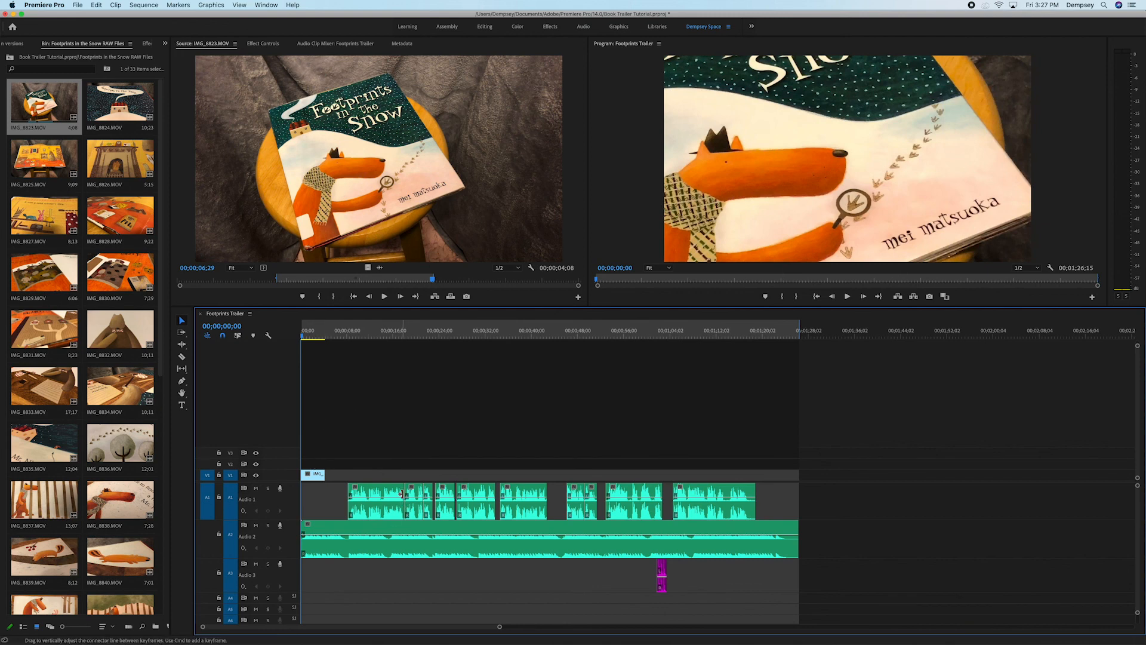
{"action": "right_click", "coordinate": [309, 480]}
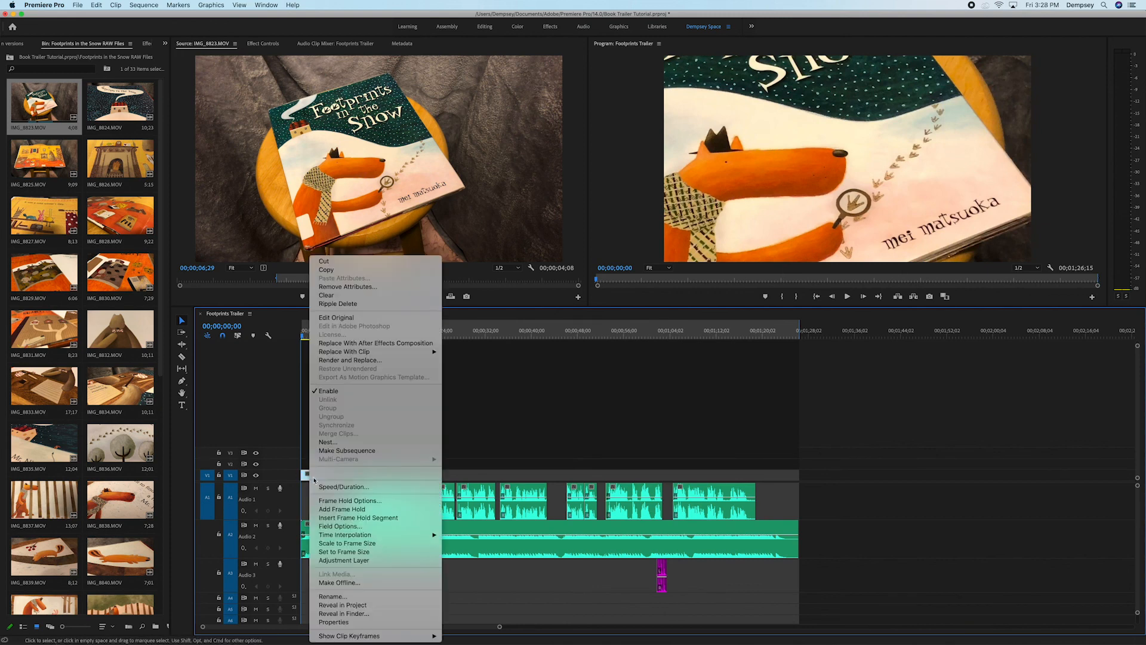
{"action": "left_click", "coordinate": [357, 545]}
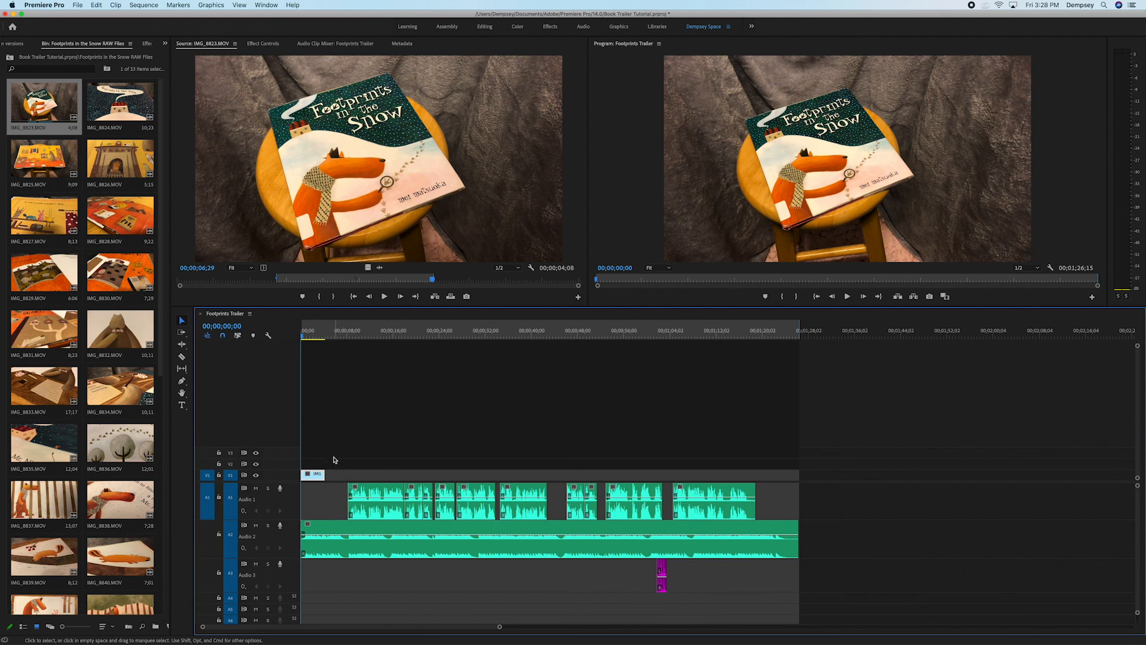
- Rate-stretch the opening clip on V1 so that it ends where the first narration clip begins, lasting 00;00;08;09
{"action": "left_click", "coordinate": [318, 443]}
{"action": "key", "text": "r"}
{"action": "left_click_drag", "start_coordinate": [322, 474], "coordinate": [347, 475]}
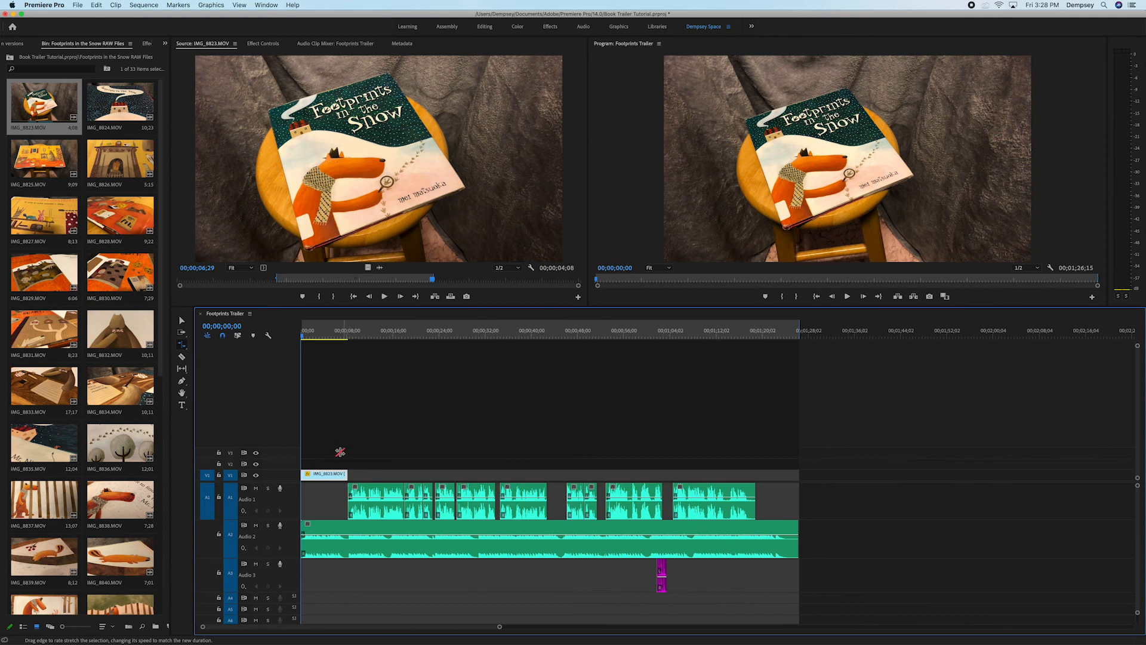
{"action": "key", "text": "v"}
- Check the speed and duration of the stretched opening clip without changing them
{"action": "right_click", "coordinate": [323, 477]}
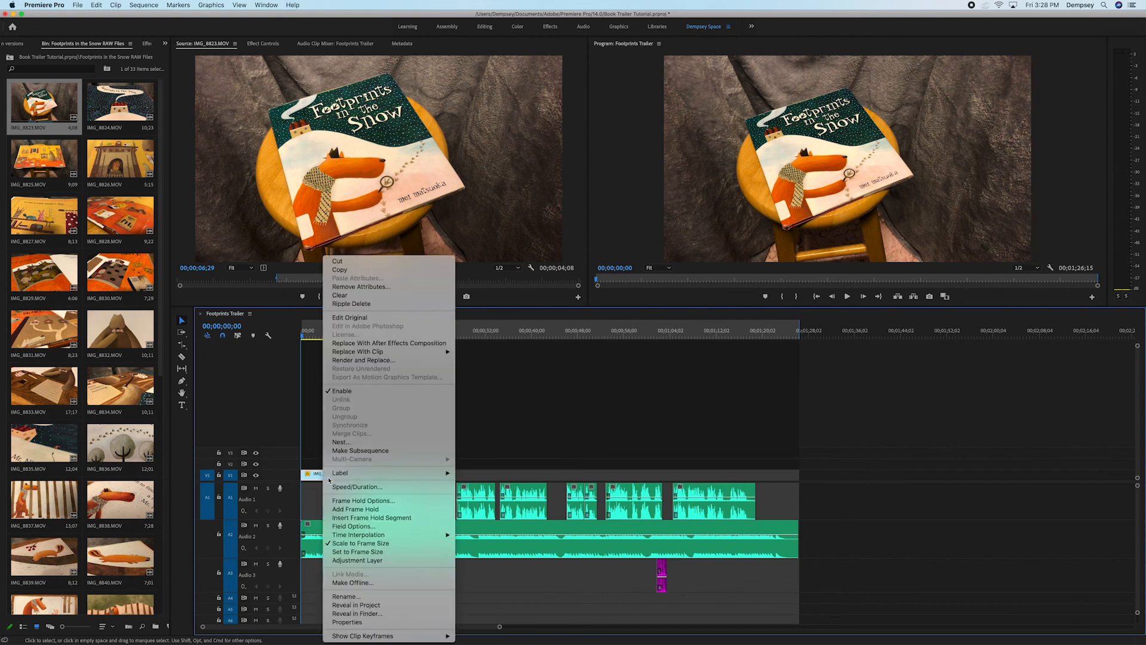
{"action": "left_click", "coordinate": [377, 487]}
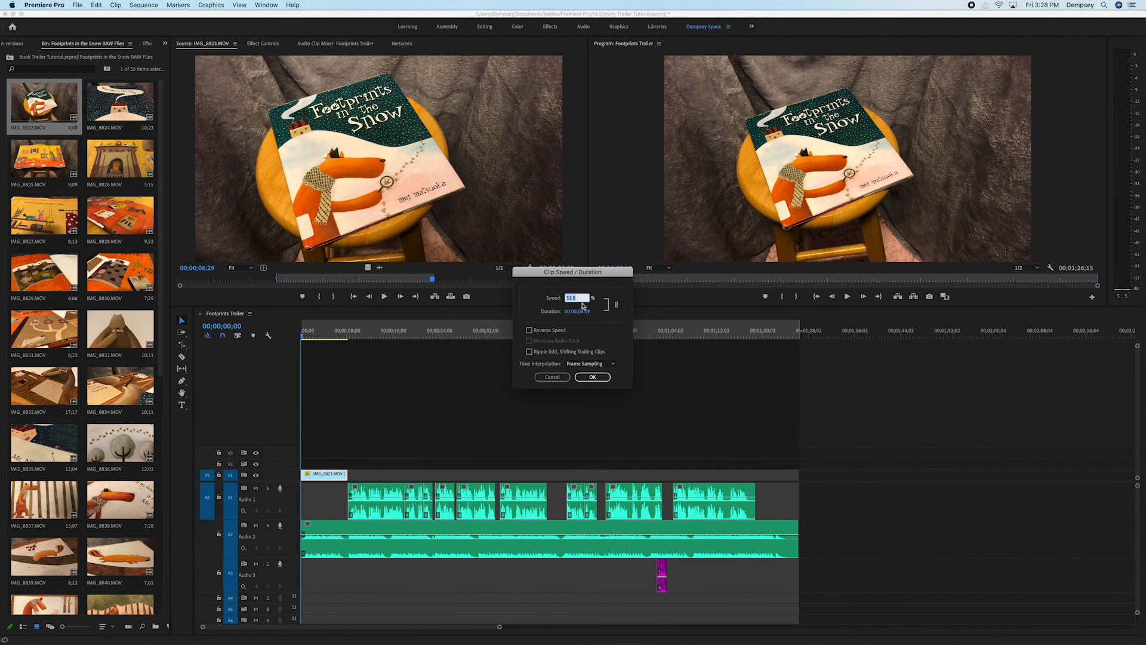
{"action": "left_click", "coordinate": [592, 377]}
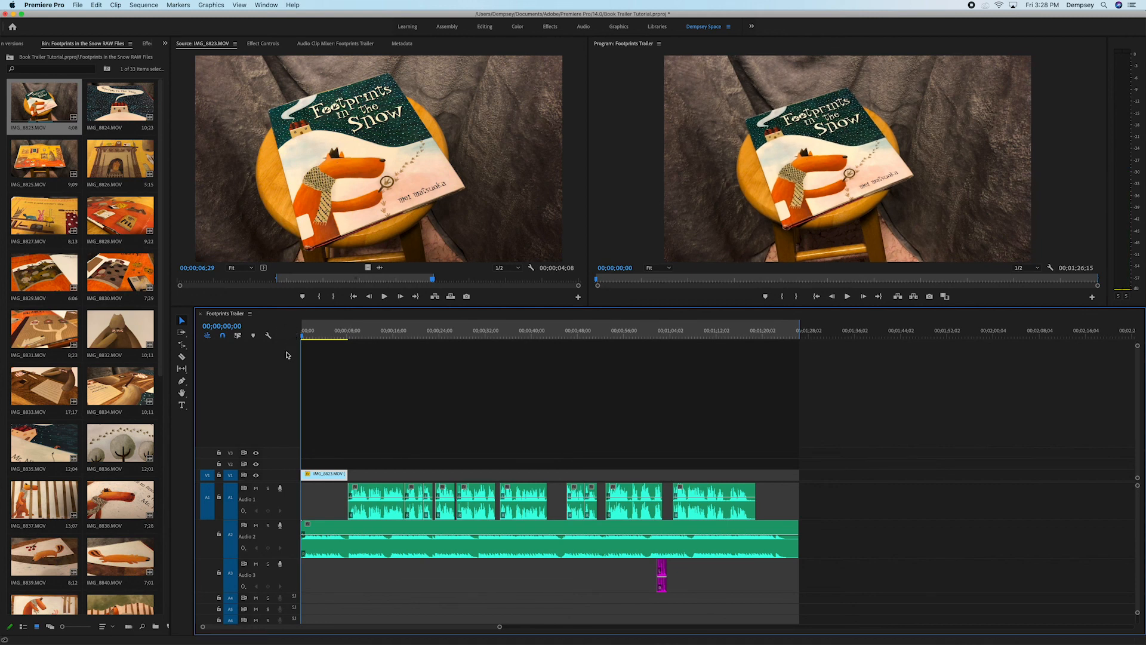
- Play the sequence through the opening clip, lower the system volume and scrub back over the slowed book shot
{"action": "key", "text": "space"}
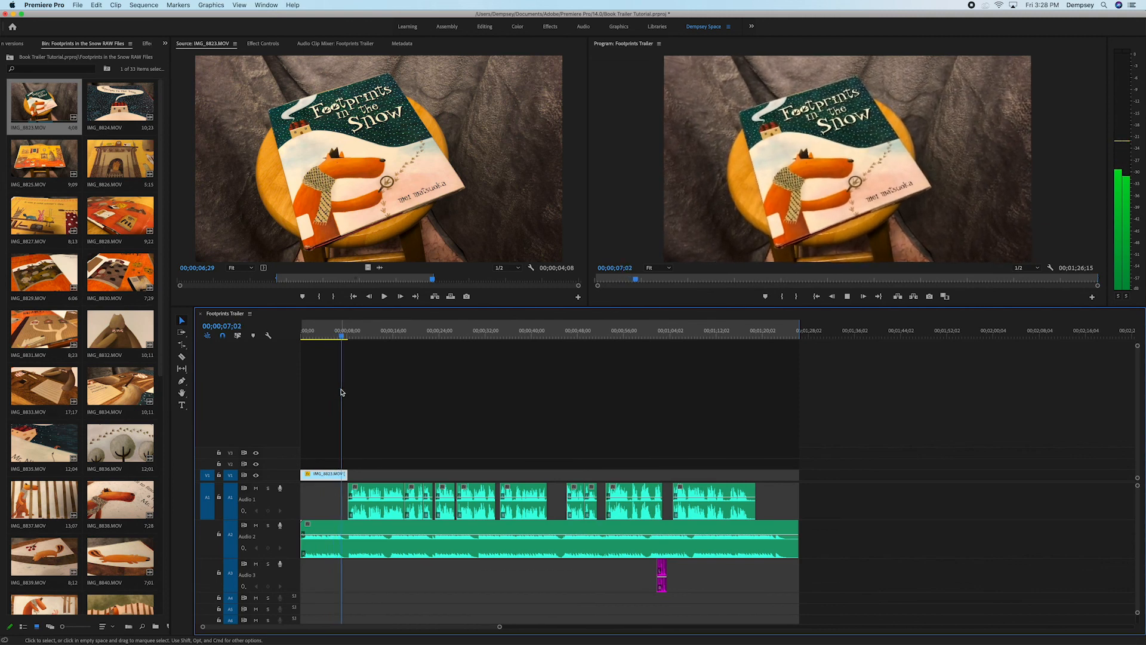
{"action": "key", "text": "space"}
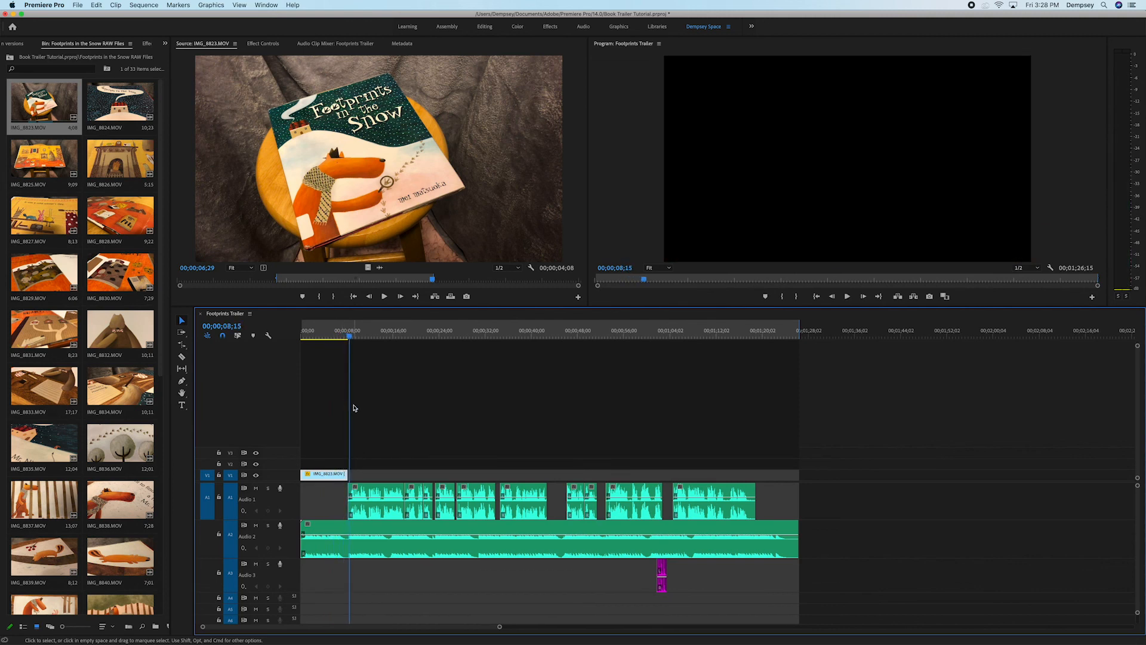
{"action": "key", "text": "XF86AudioLowerVolume"}
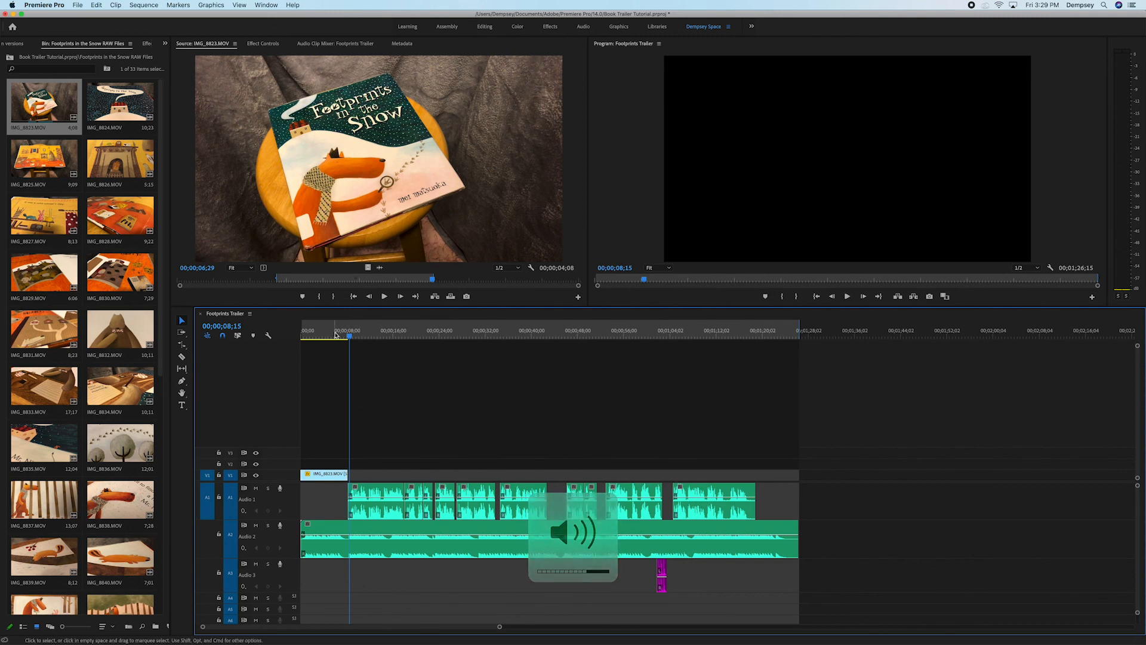
{"action": "left_click", "coordinate": [327, 337]}
{"action": "mouse_move", "coordinate": [327, 340]}
{"action": "left_mouse_down"}
{"action": "mouse_move", "coordinate": [346, 343]}
{"action": "mouse_move", "coordinate": [333, 347]}
{"action": "left_mouse_up"}
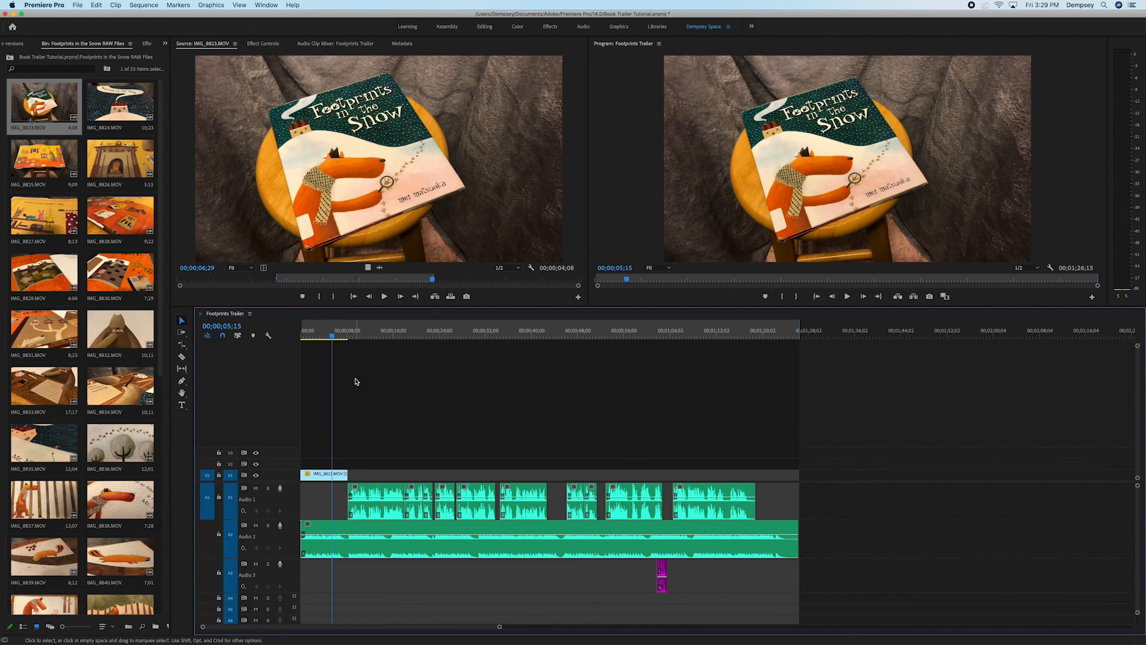
{"action": "left_click_drag", "start_coordinate": [332, 334], "coordinate": [313, 351]}
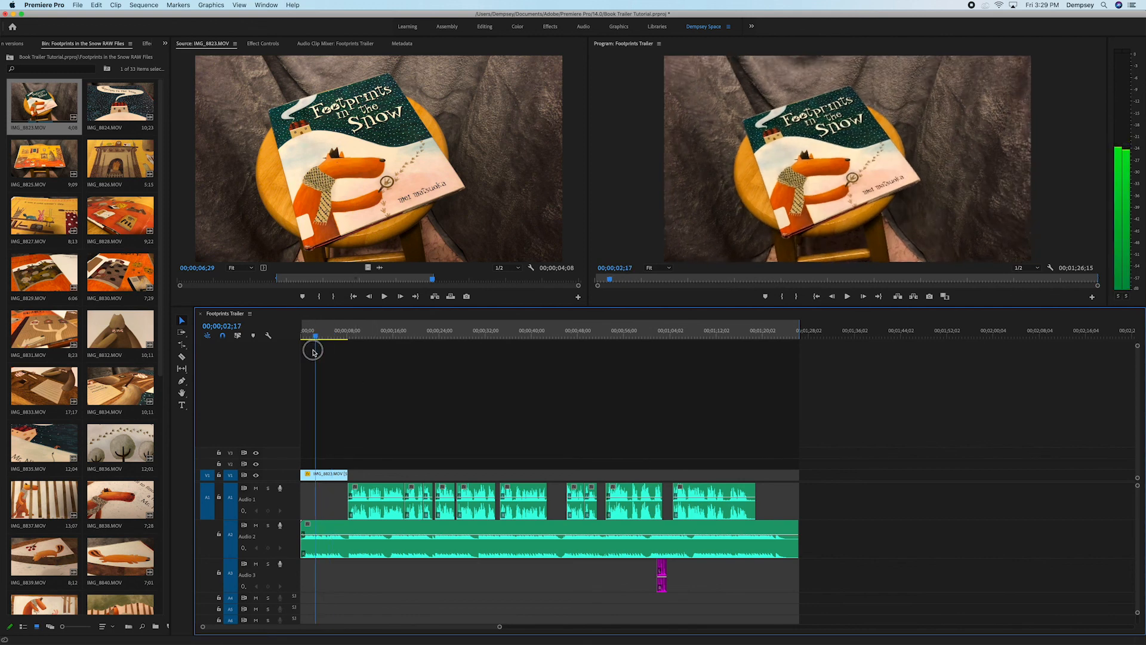
- View the opening clip's effect controls and play the narration from 00;00;07;09 to 00;00;23;01
{"action": "double_click", "coordinate": [322, 474]}
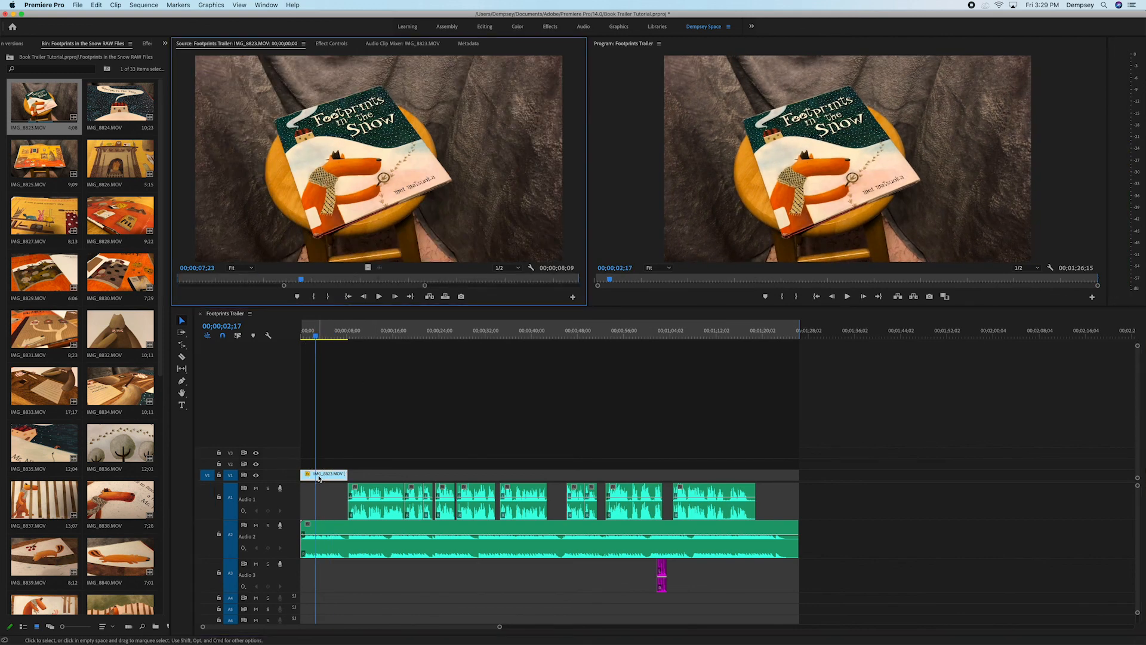
{"action": "left_click", "coordinate": [323, 45]}
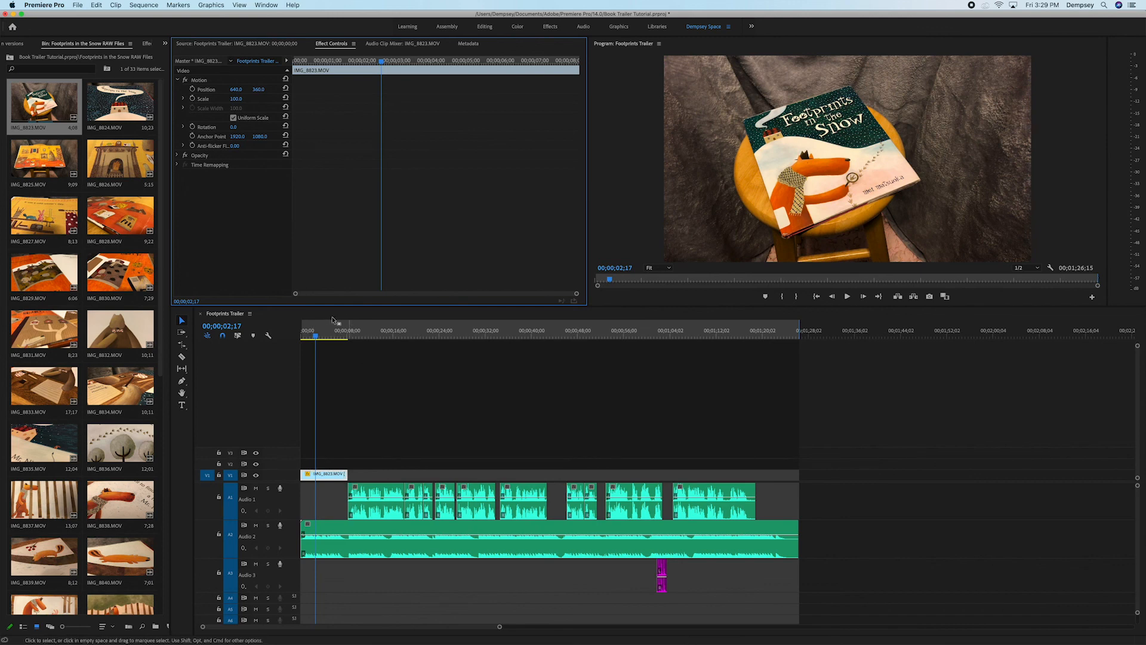
{"action": "left_click", "coordinate": [332, 339]}
{"action": "left_click_drag", "start_coordinate": [349, 343], "coordinate": [343, 341]}
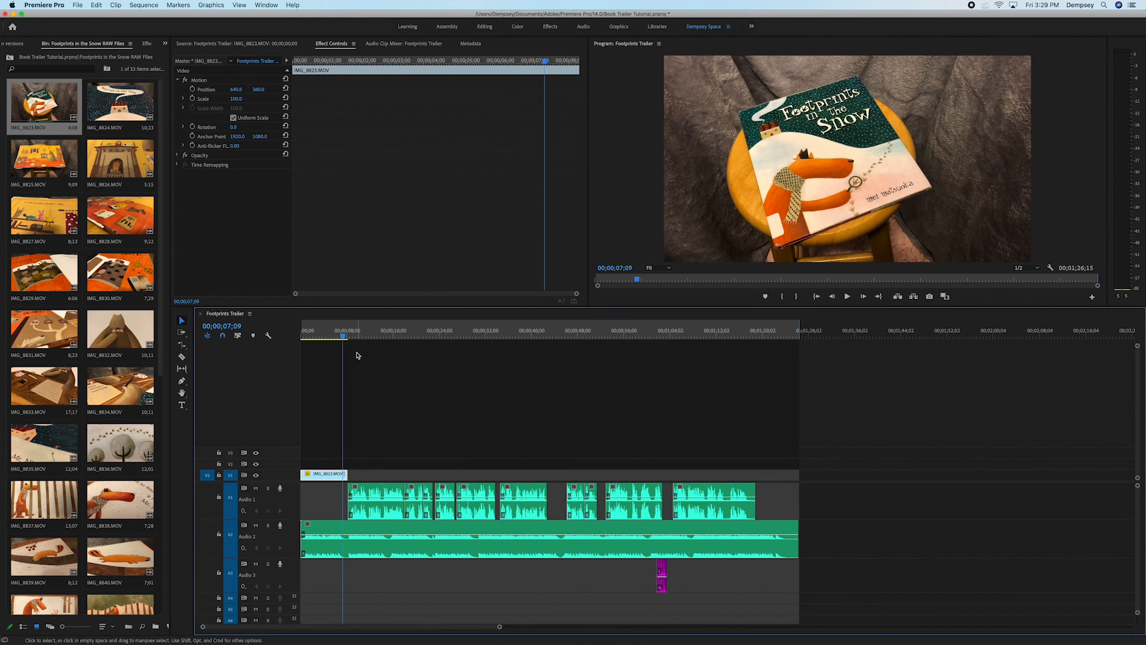
{"action": "key", "text": "space"}
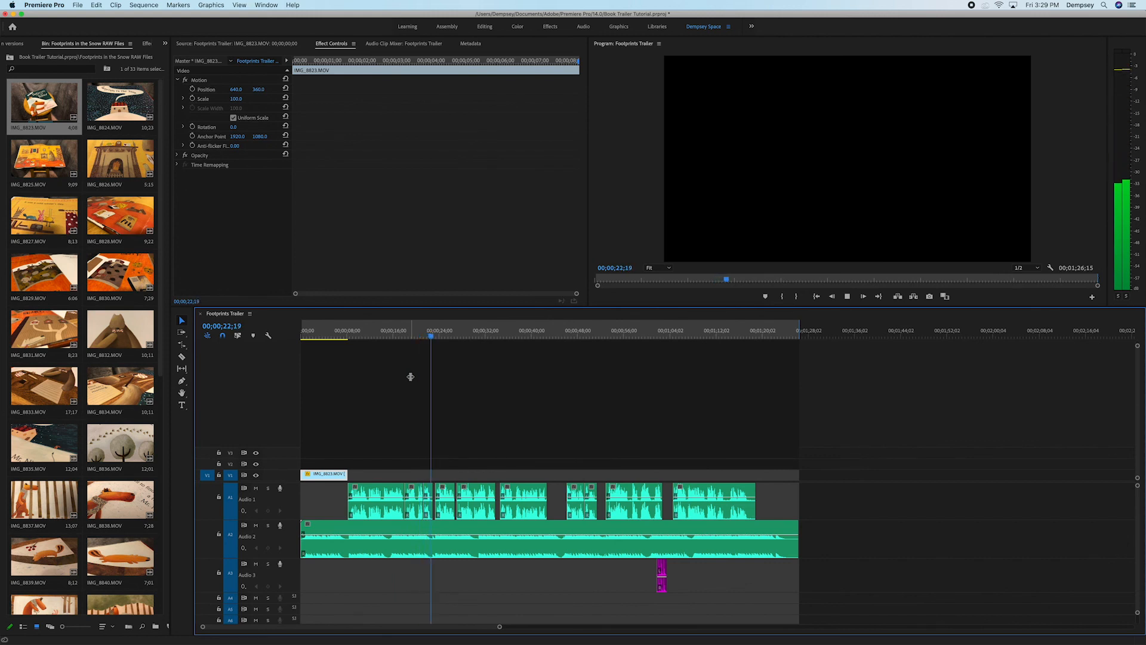
{"action": "key", "text": "space"}
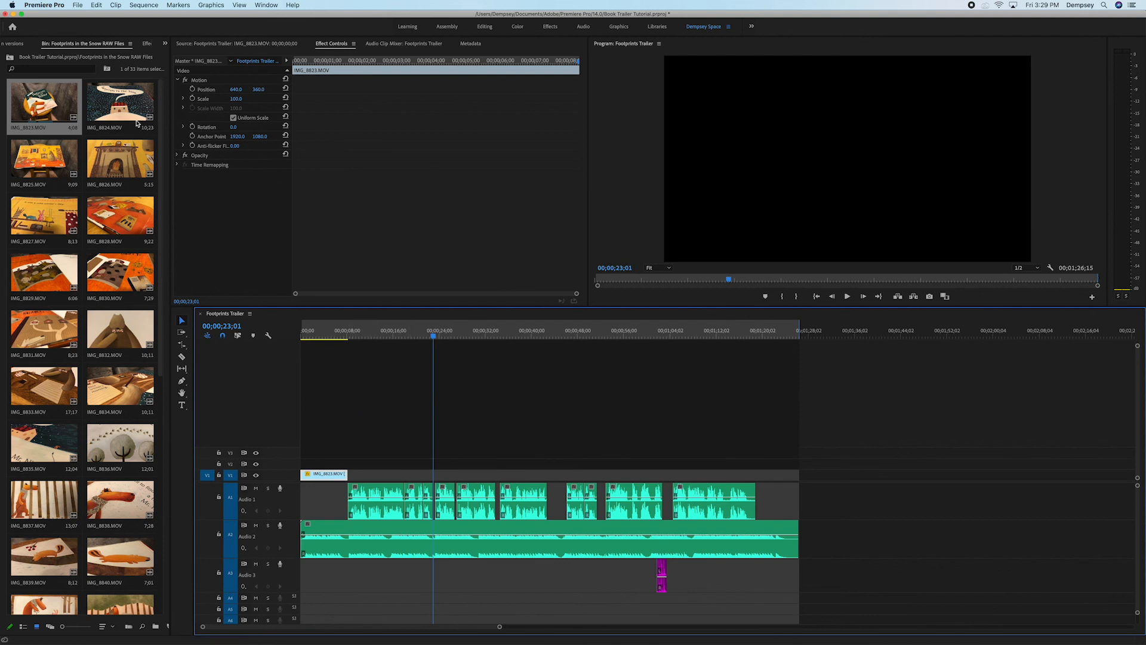
- Preview IMG_8824.MOV in the Source monitor and listen to the narration just before 00;00;19;27 in the sequence
{"action": "double_click", "coordinate": [120, 102]}
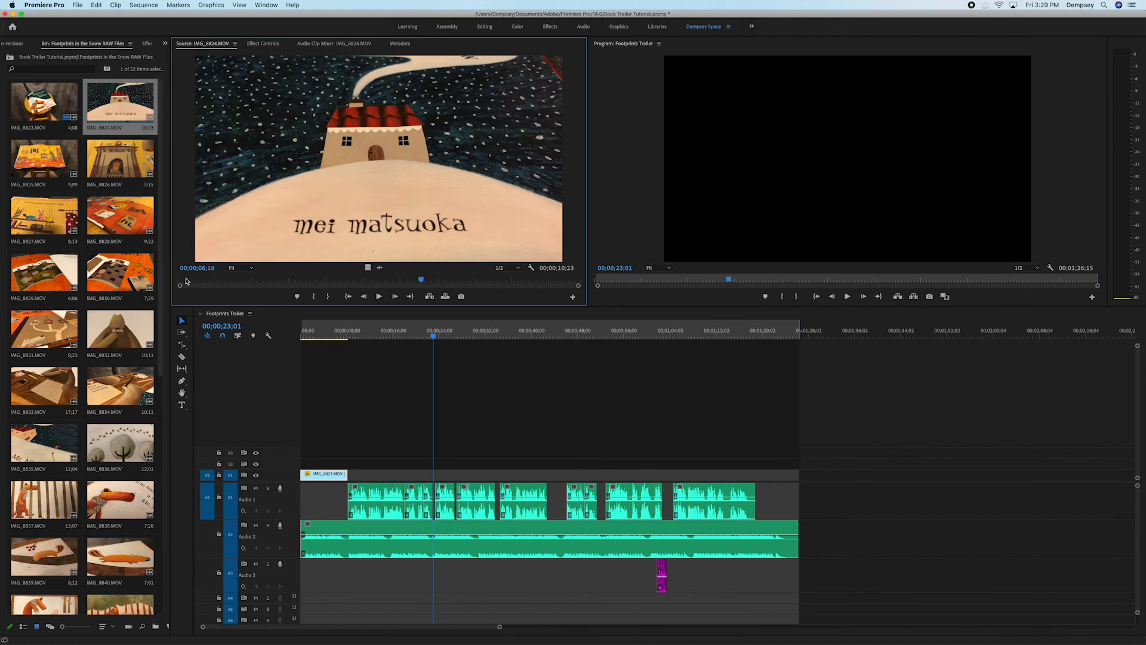
{"action": "left_click", "coordinate": [285, 282]}
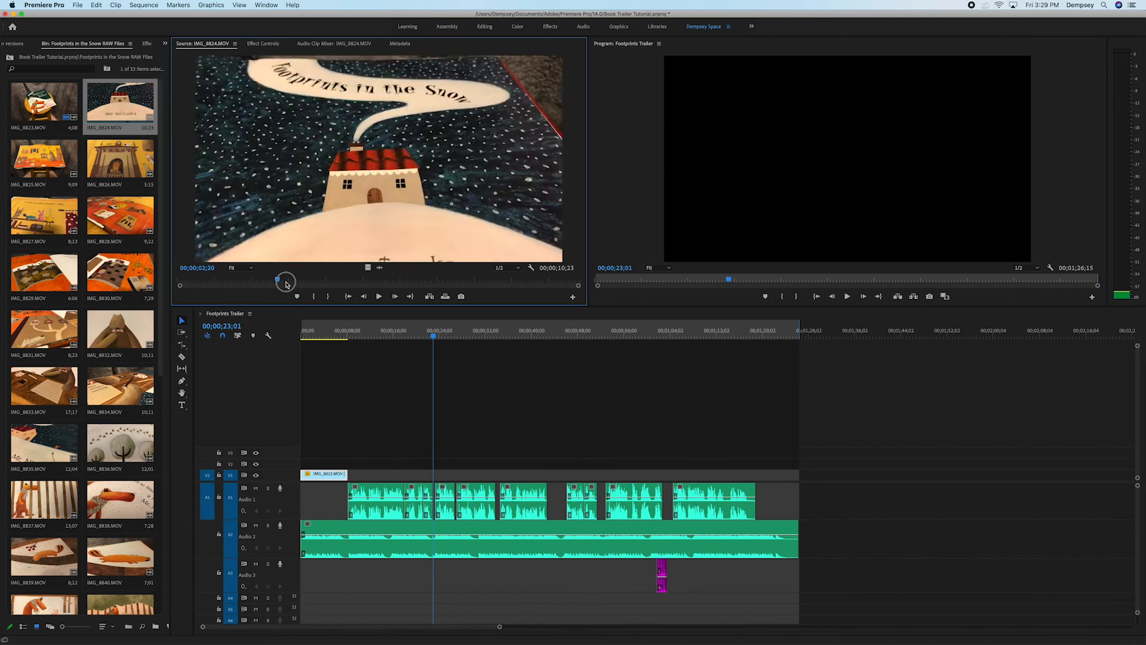
{"action": "left_click", "coordinate": [448, 284]}
{"action": "left_click_drag", "start_coordinate": [450, 287], "coordinate": [412, 279]}
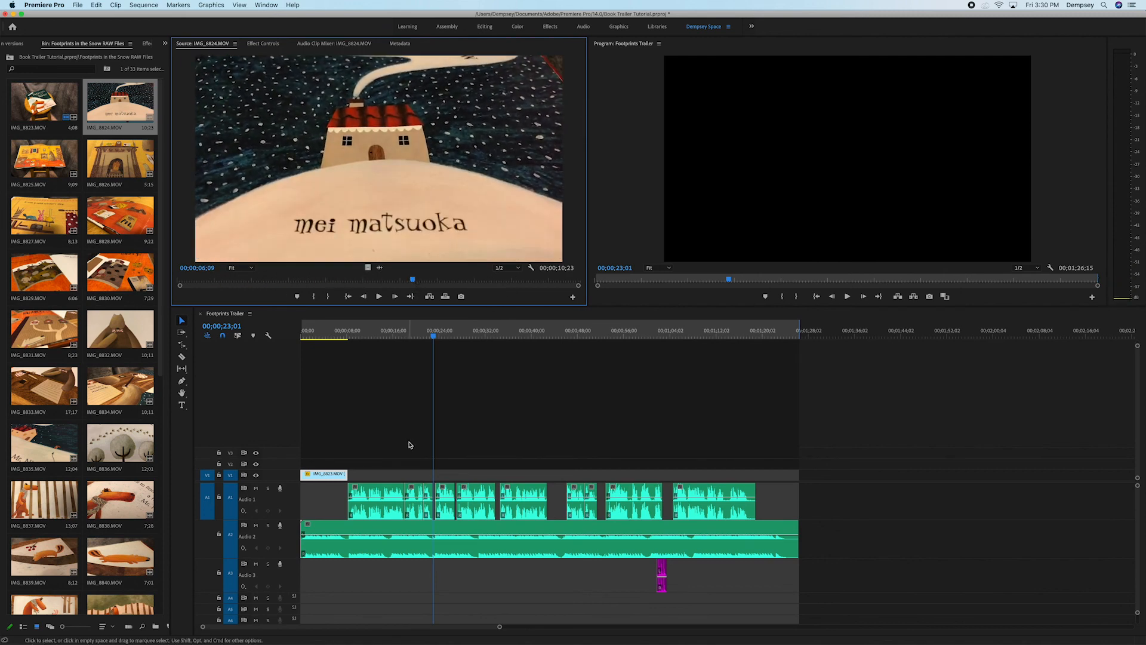
{"action": "mouse_move", "coordinate": [425, 333]}
{"action": "left_mouse_down"}
{"action": "mouse_move", "coordinate": [421, 351]}
{"action": "mouse_move", "coordinate": [416, 336]}
{"action": "mouse_move", "coordinate": [411, 345]}
{"action": "left_mouse_up"}
{"action": "key", "text": "space"}
{"action": "key", "text": "space"}
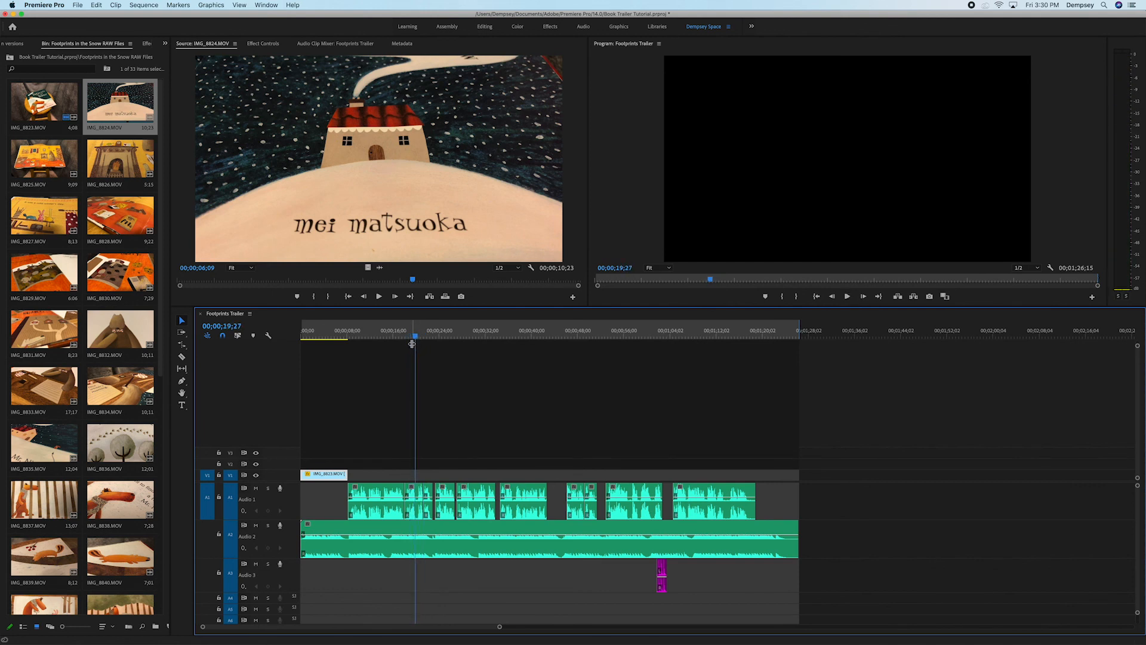
- Set the In point of IMG_8824.MOV to 00;00;03;14, where the author's name comes into the shot
{"action": "left_click_drag", "start_coordinate": [412, 279], "coordinate": [246, 280]}
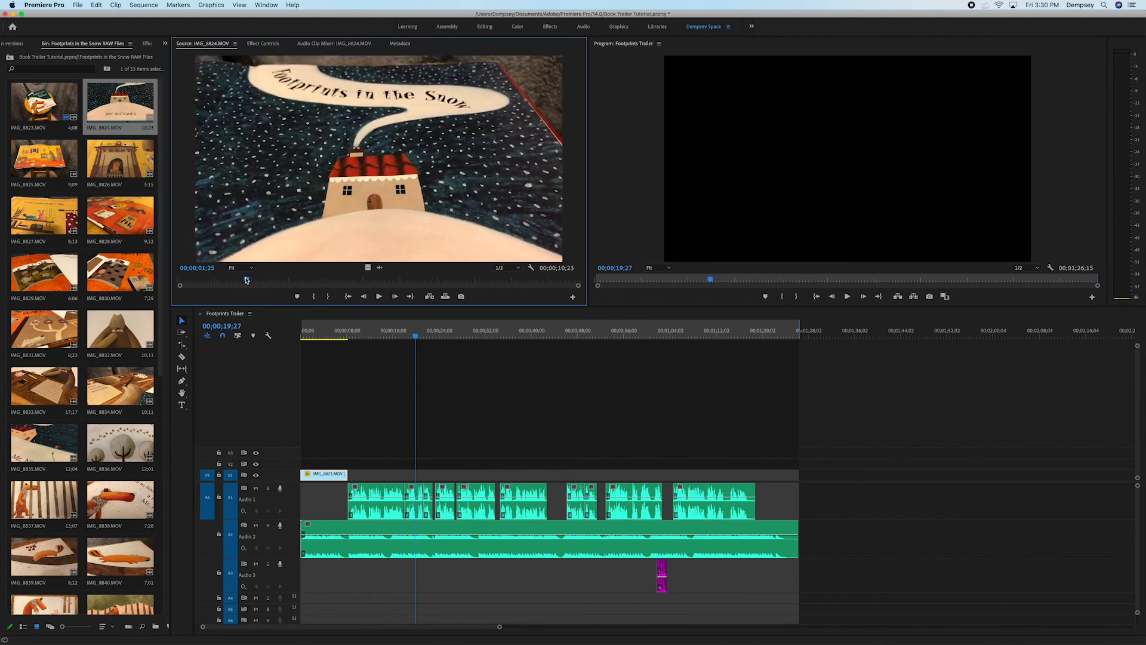
{"action": "key", "text": "i"}
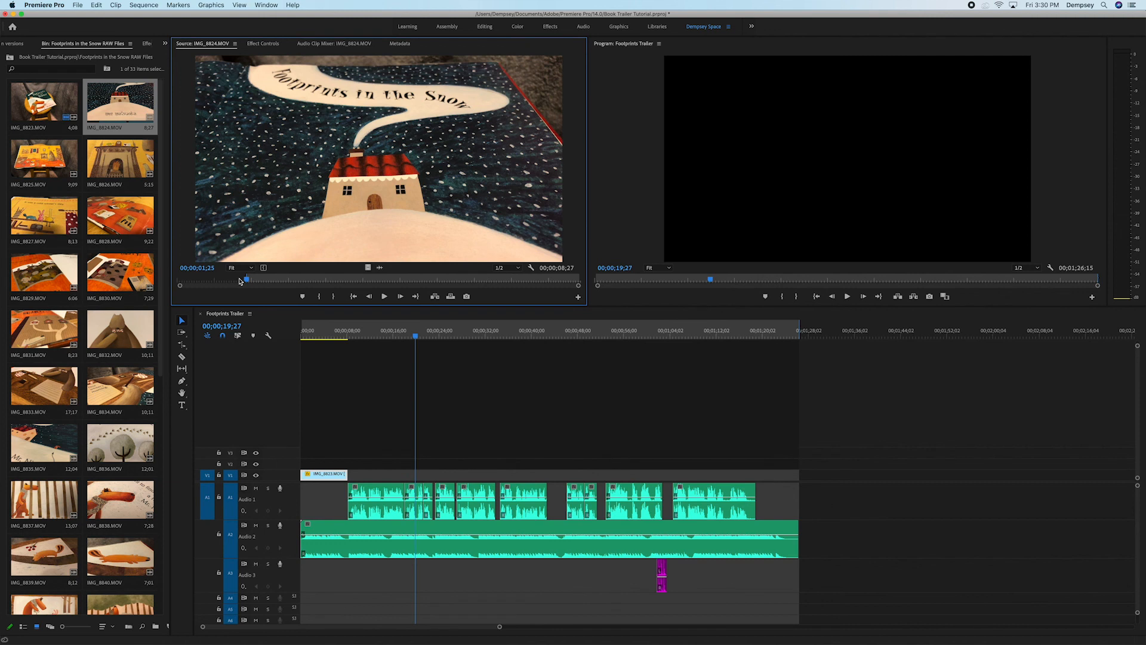
{"action": "left_click_drag", "start_coordinate": [246, 280], "coordinate": [237, 280]}
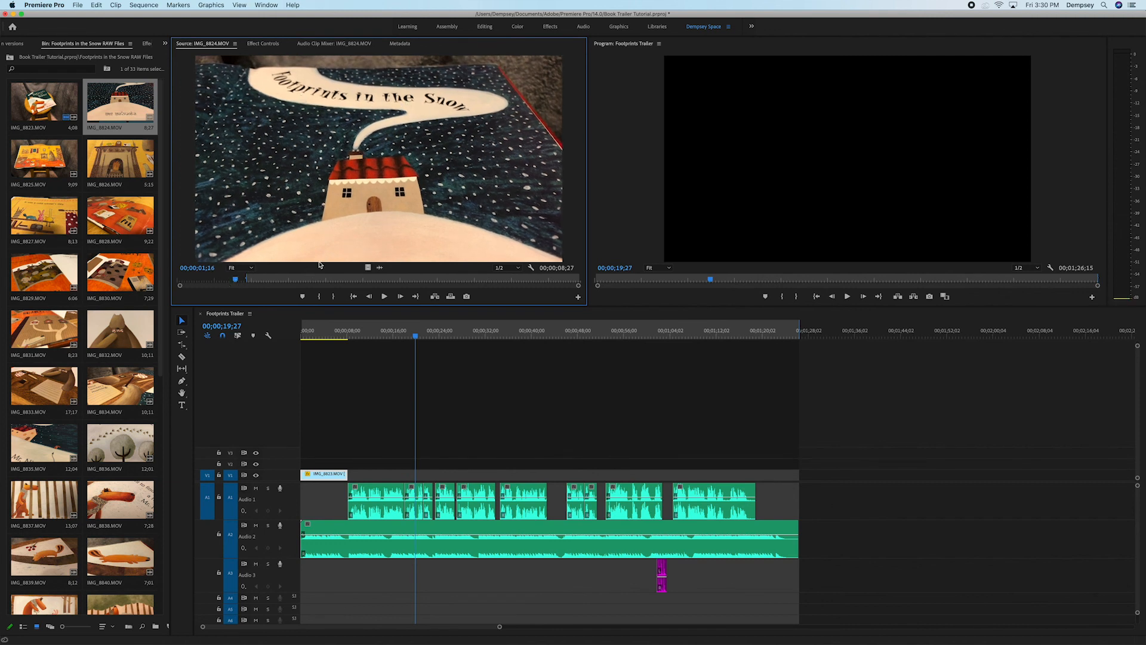
{"action": "left_click_drag", "start_coordinate": [237, 280], "coordinate": [307, 287]}
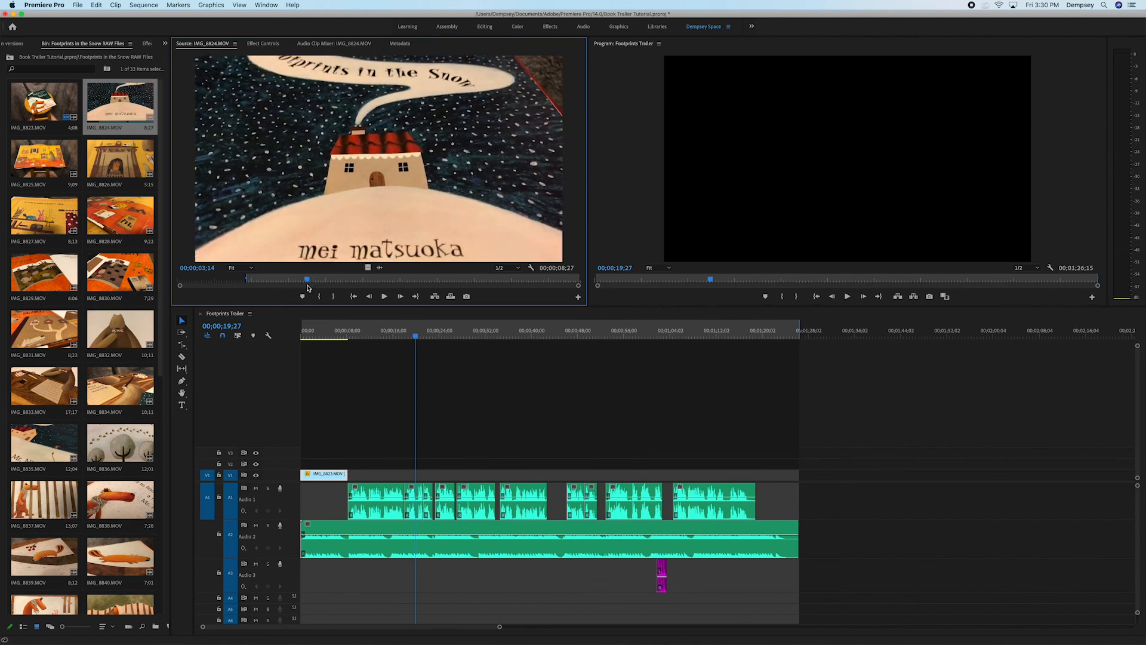
{"action": "key", "text": "i"}
- Play the narration up to 00;00;20;27 and place only the video of IMG_8824.MOV on V1 at that point
{"action": "left_click_drag", "start_coordinate": [414, 335], "coordinate": [410, 347]}
{"action": "key", "text": "space"}
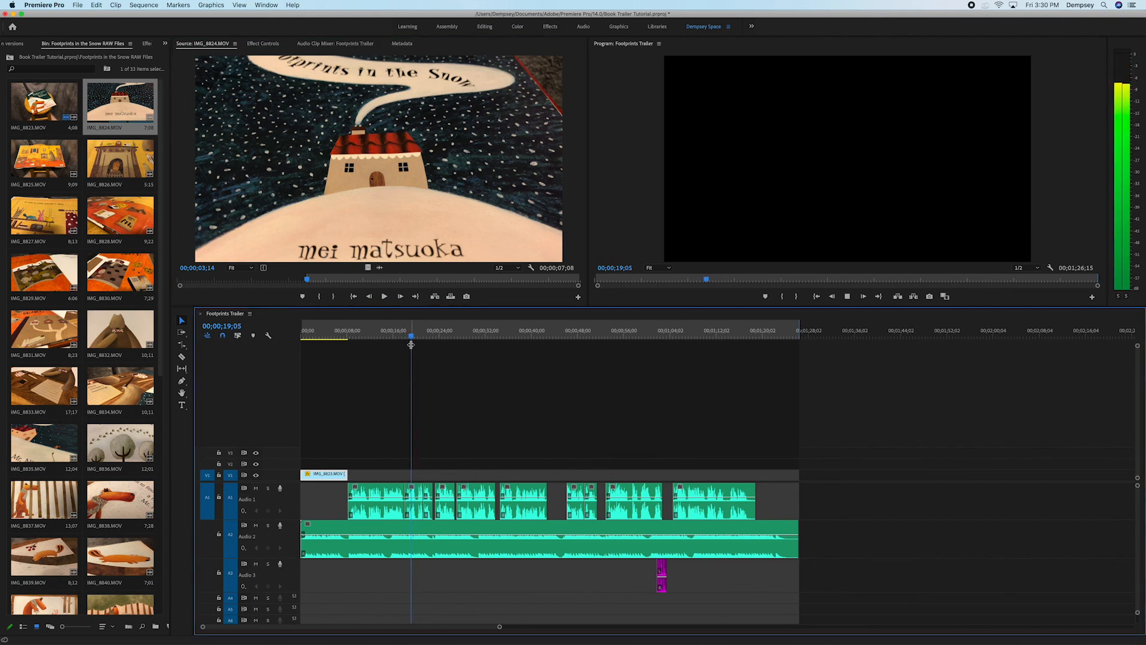
{"action": "key", "text": "space"}
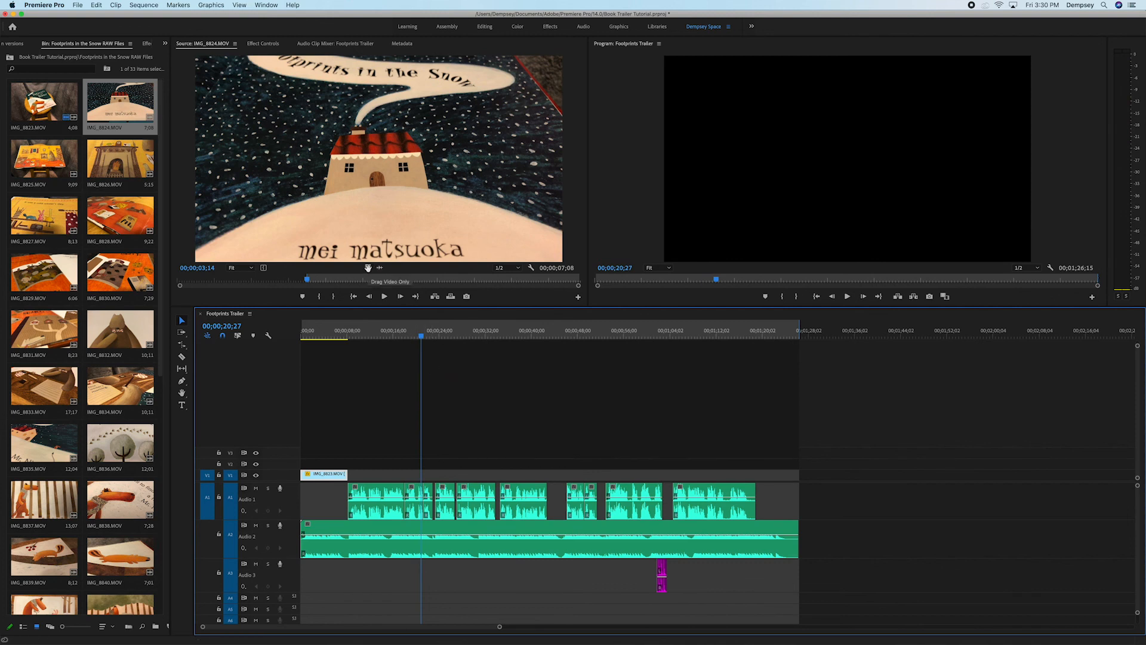
{"action": "left_click_drag", "start_coordinate": [368, 268], "coordinate": [424, 477]}
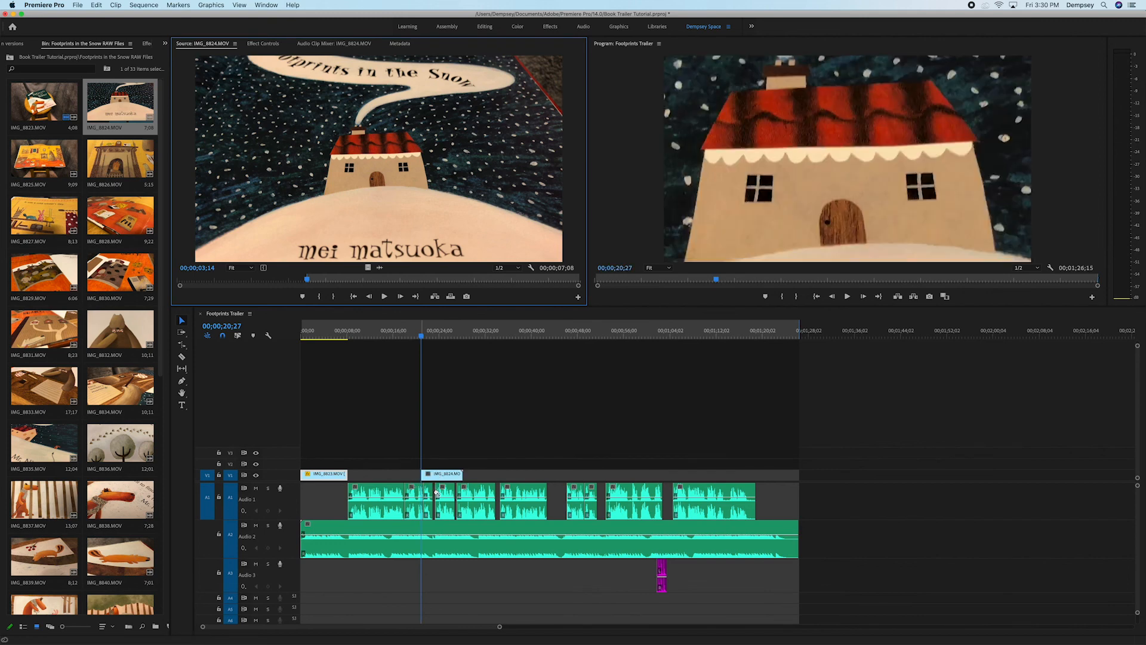
- Extend the start of the IMG_8824.MOV clip on V1 back to 00;00;17;13 and open its effect controls
{"action": "left_click_drag", "start_coordinate": [500, 628], "coordinate": [424, 626]}
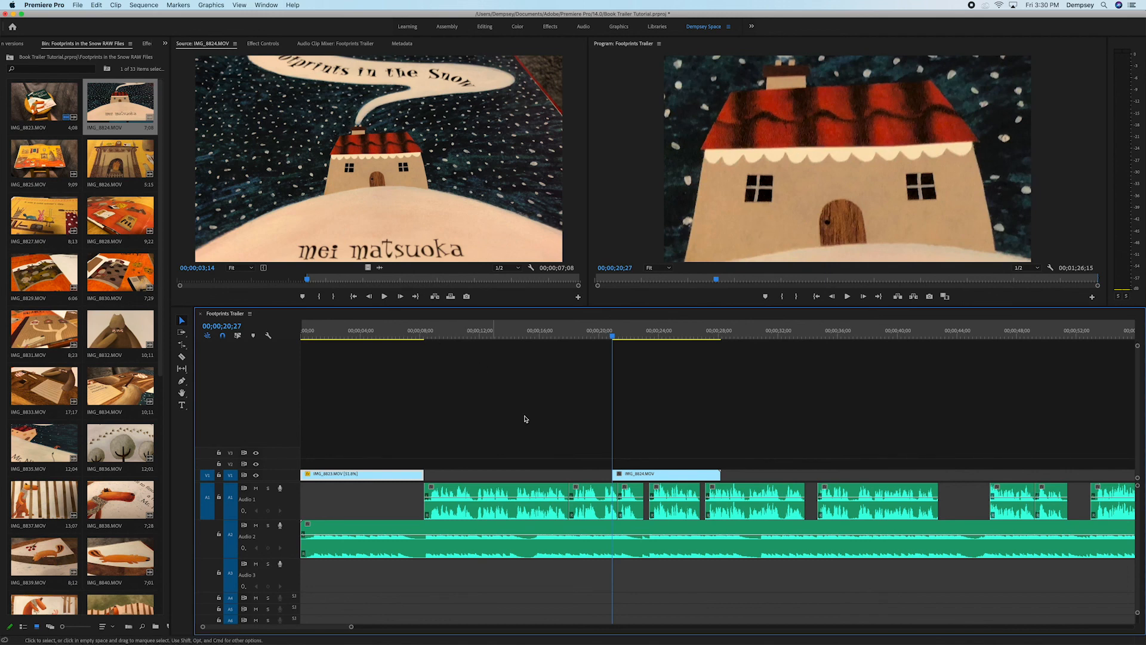
{"action": "left_click_drag", "start_coordinate": [614, 476], "coordinate": [492, 468]}
{"action": "double_click", "coordinate": [613, 474]}
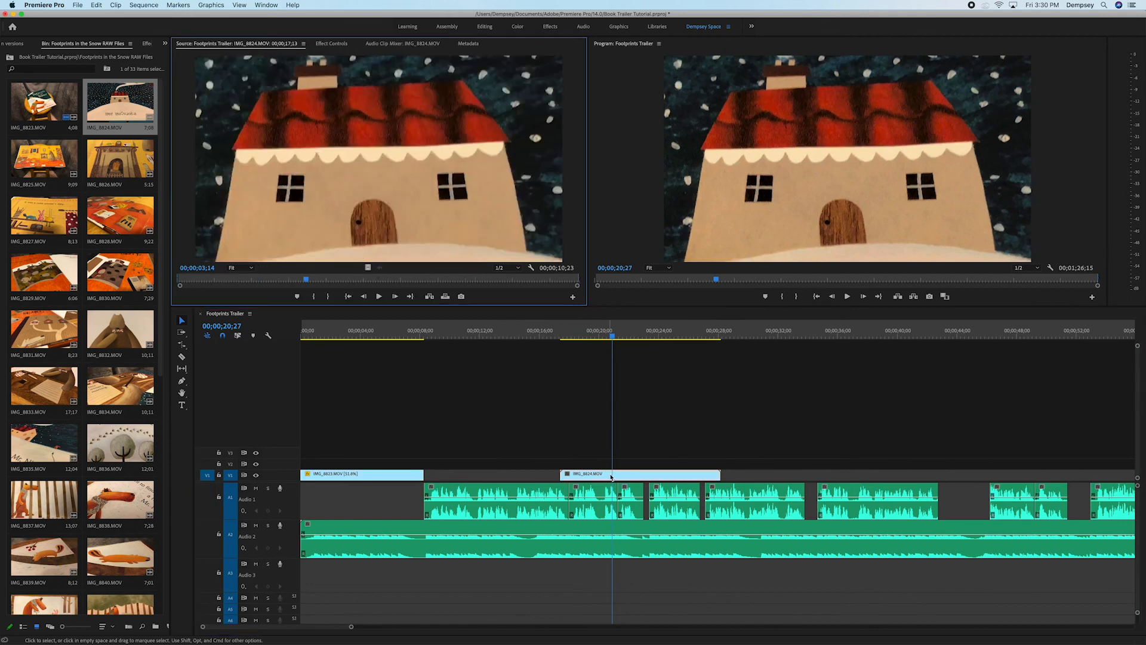
{"action": "left_click", "coordinate": [327, 44]}
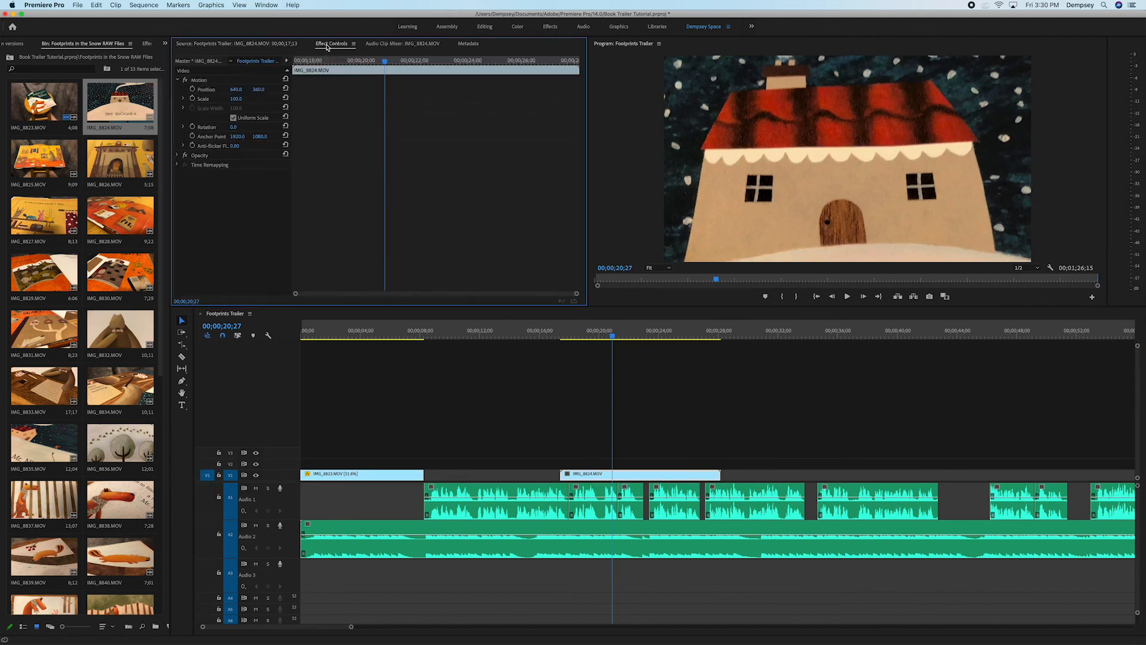
- Reduce the scale of the IMG_8824.MOV clip to 39, framing the book title at 00;00;17;14
{"action": "left_click_drag", "start_coordinate": [242, 102], "coordinate": [214, 102]}
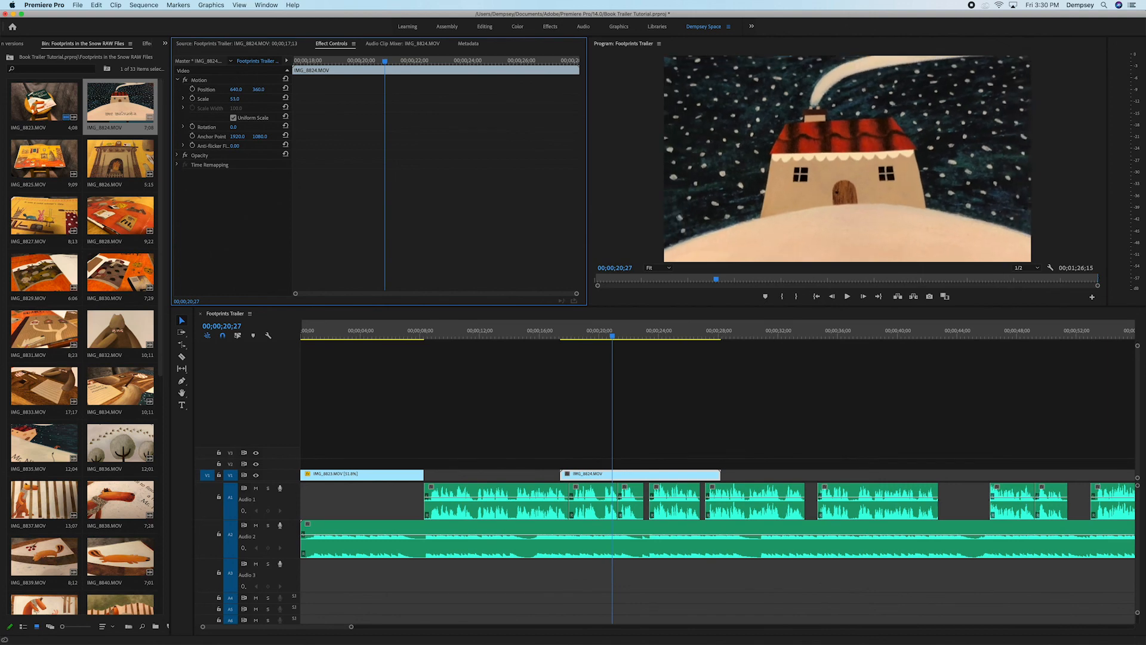
{"action": "left_click_drag", "start_coordinate": [595, 337], "coordinate": [562, 345]}
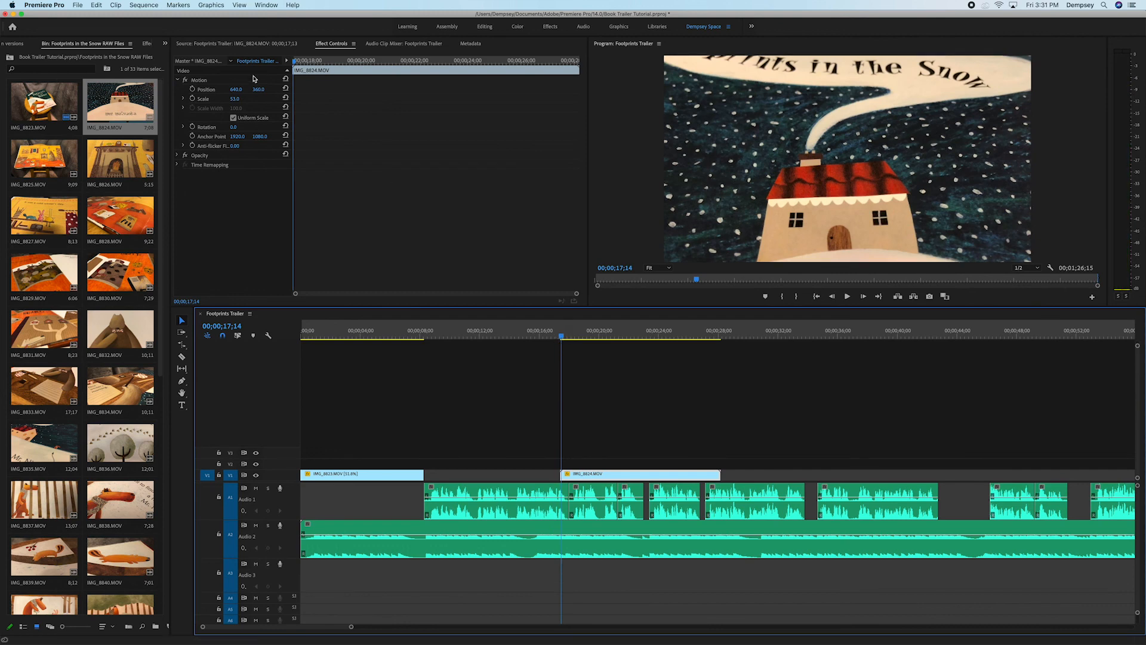
{"action": "left_click_drag", "start_coordinate": [235, 99], "coordinate": [228, 98]}
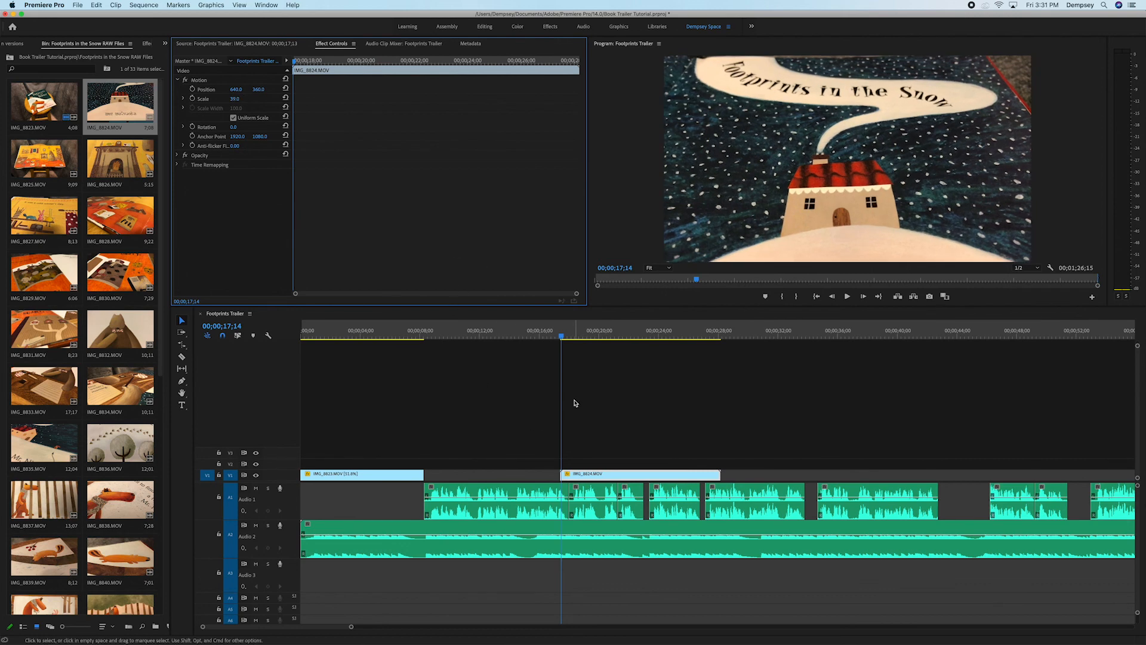
- Play IMG_8824.MOV against the narration, trim its end back to 00;00;23;16 and save the project
{"action": "left_click", "coordinate": [555, 338]}
{"action": "key", "text": "space"}
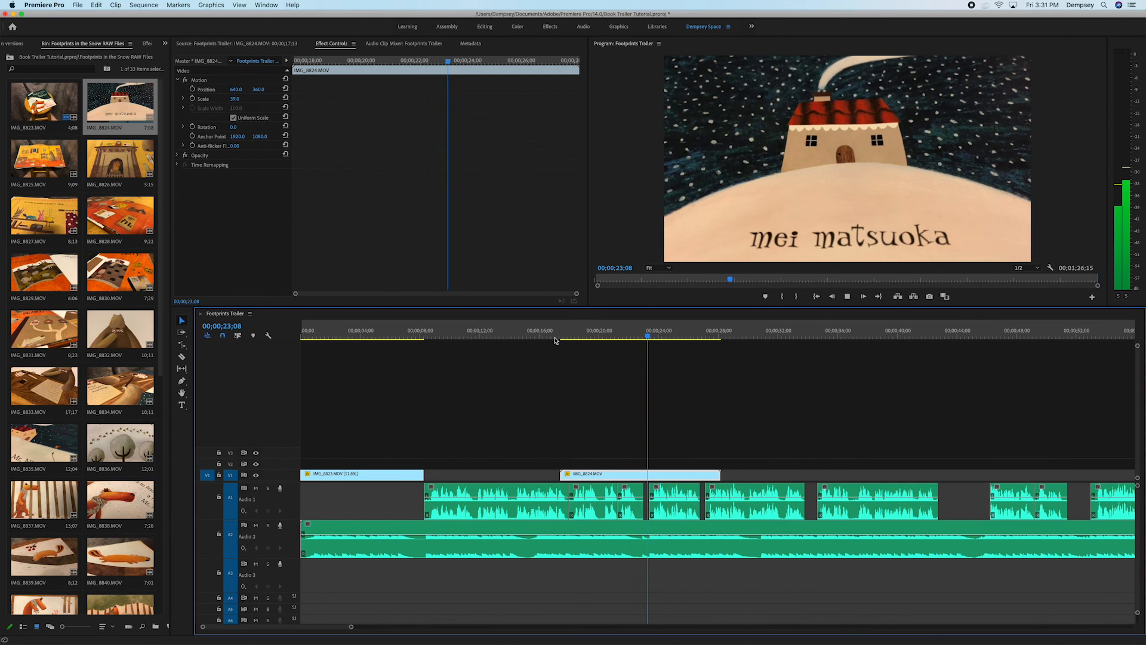
{"action": "key", "text": "space"}
{"action": "left_click_drag", "start_coordinate": [716, 476], "coordinate": [652, 474]}
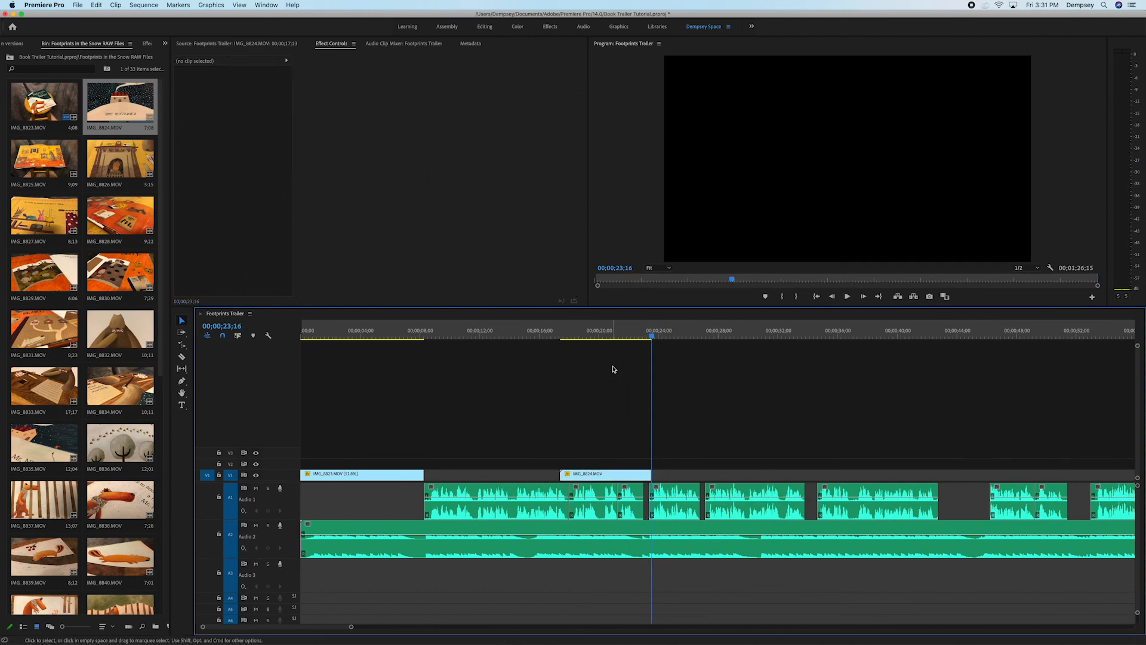
{"action": "left_click_drag", "start_coordinate": [622, 338], "coordinate": [589, 338]}
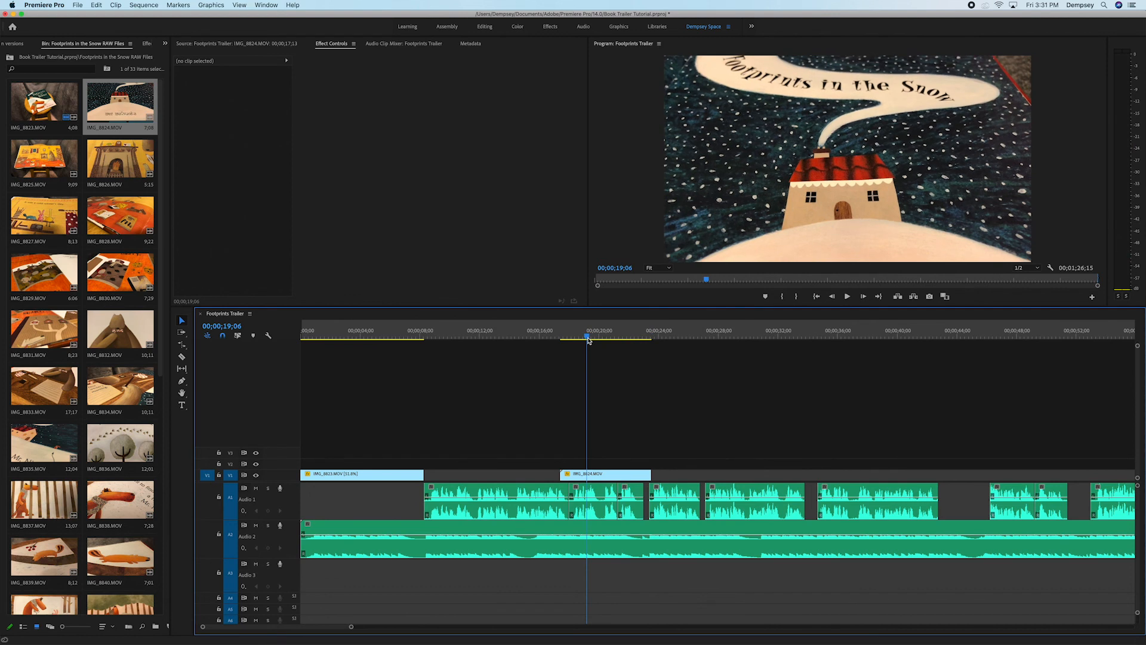
{"action": "key", "text": "cmd+s"}
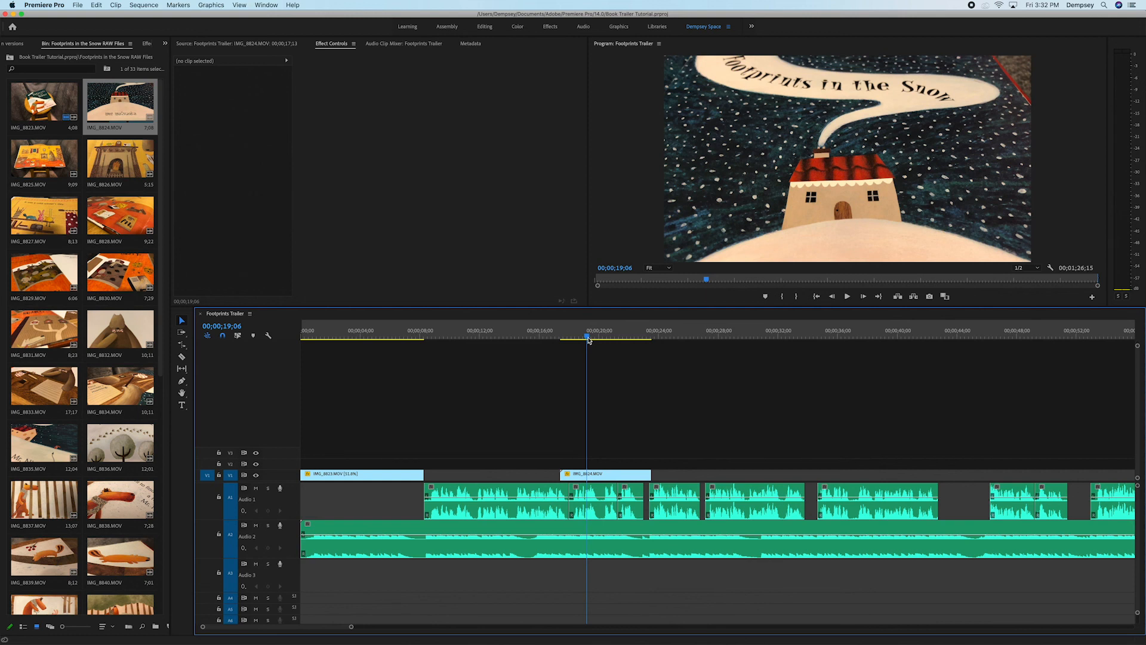
- Replay the narration at the start of IMG_8824.MOV, then over the gap after IMG_8823.MOV up to 00;00;10;10
{"action": "left_click_drag", "start_coordinate": [584, 337], "coordinate": [556, 364]}
{"action": "key", "text": "space"}
{"action": "key", "text": "space"}
{"action": "key", "text": "space"}
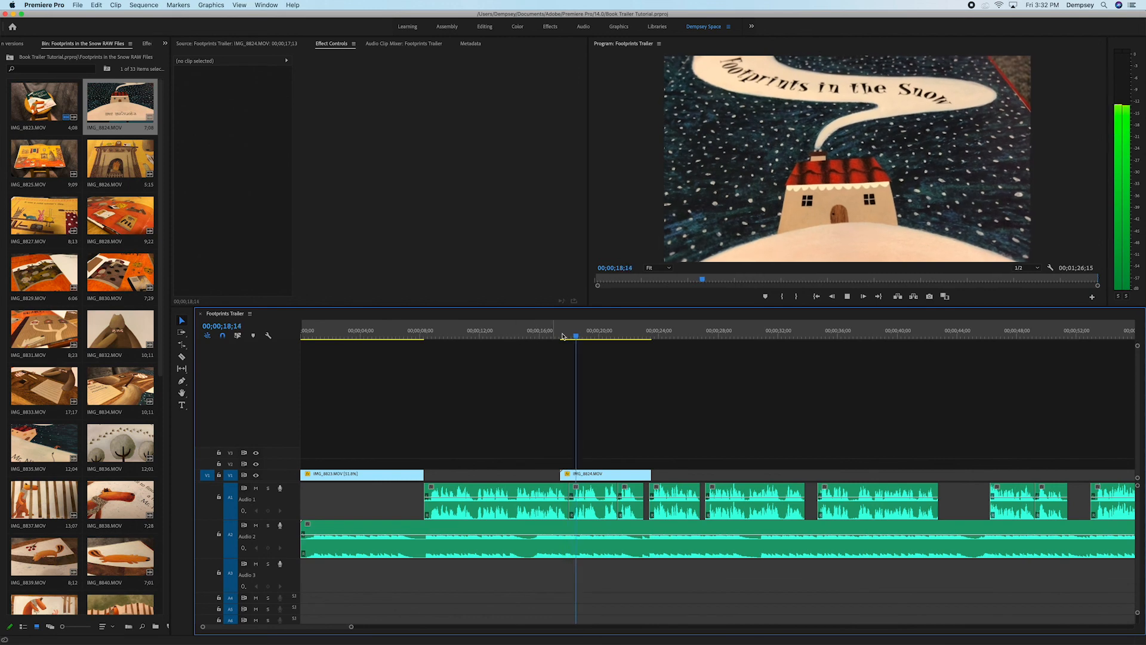
{"action": "left_click_drag", "start_coordinate": [567, 335], "coordinate": [416, 391]}
{"action": "key", "text": "space"}
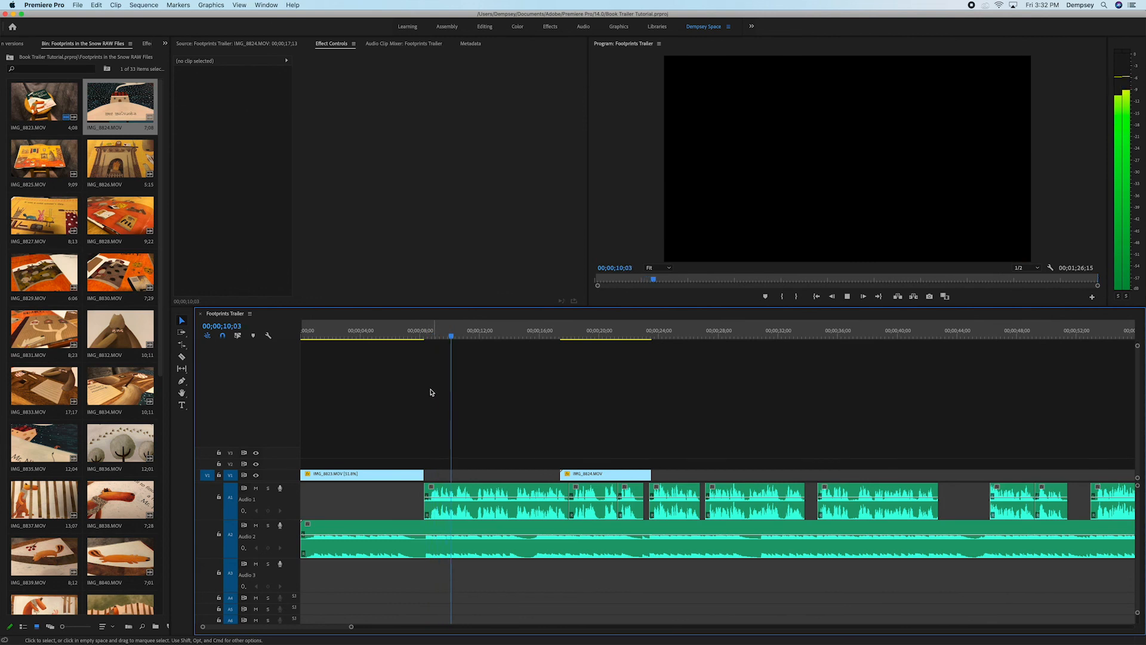
{"action": "key", "text": "space"}
- Set the In point of IMG_8832.MOV to 00;00;03;08 and place only its video on V1 at 00;00;10;10
{"action": "double_click", "coordinate": [139, 331]}
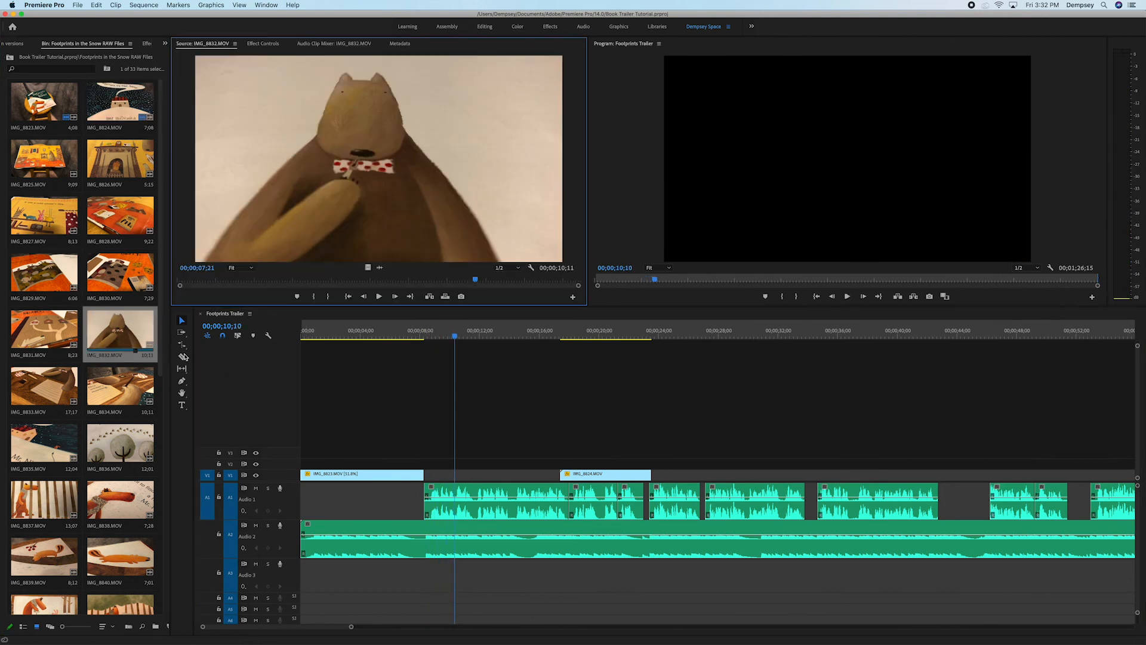
{"action": "left_click_drag", "start_coordinate": [238, 284], "coordinate": [306, 287]}
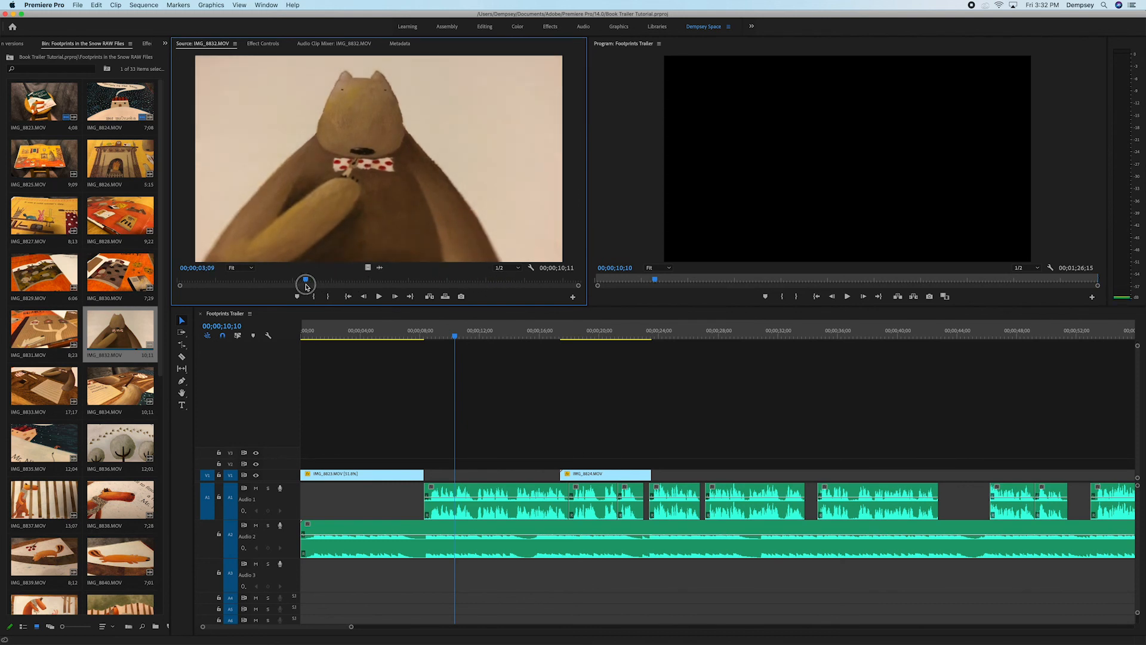
{"action": "key", "text": "i"}
{"action": "left_click_drag", "start_coordinate": [368, 268], "coordinate": [461, 471]}
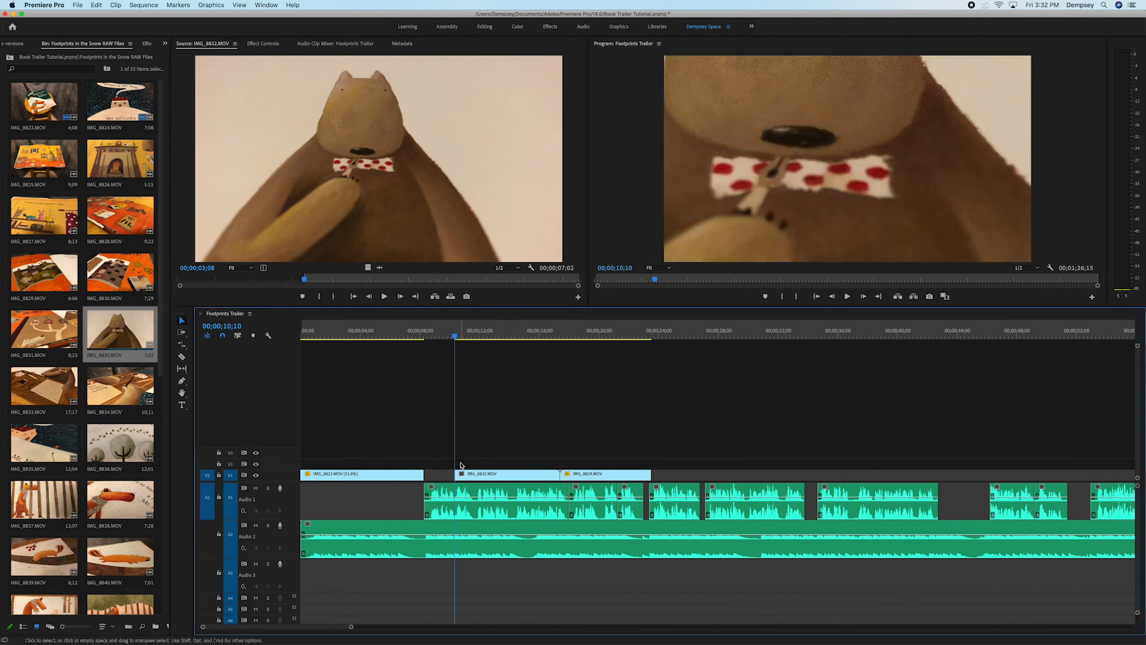
- Rate-stretch the start of IMG_8832.MOV back to the end of IMG_8823.MOV and play across the cut
{"action": "key", "text": "r"}
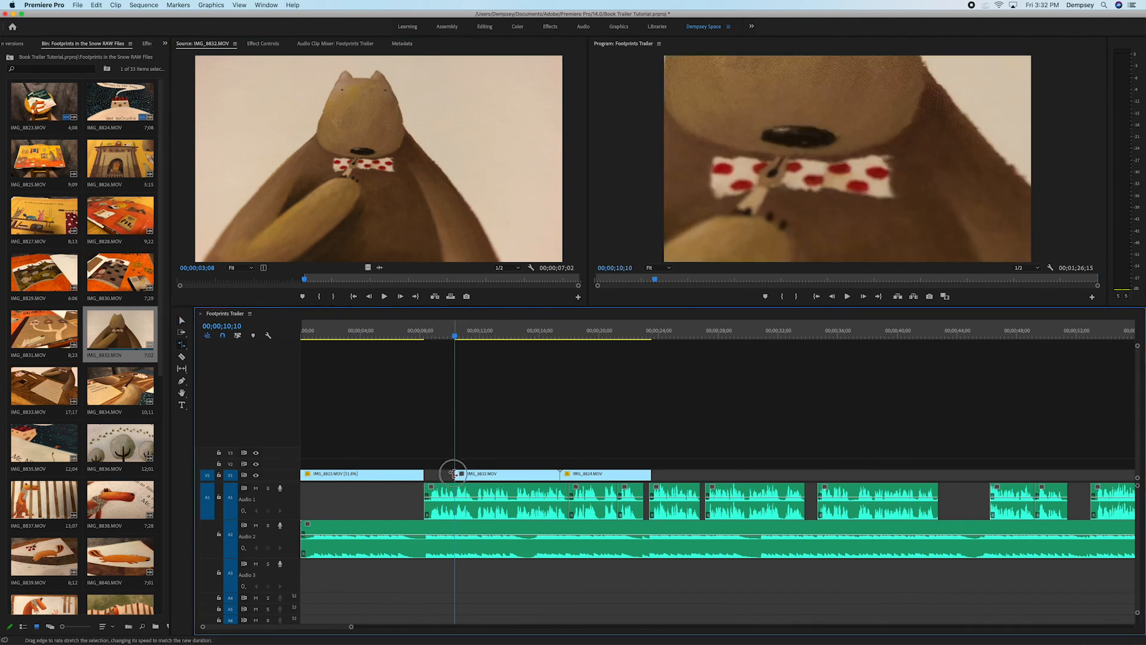
{"action": "left_click_drag", "start_coordinate": [455, 473], "coordinate": [424, 474]}
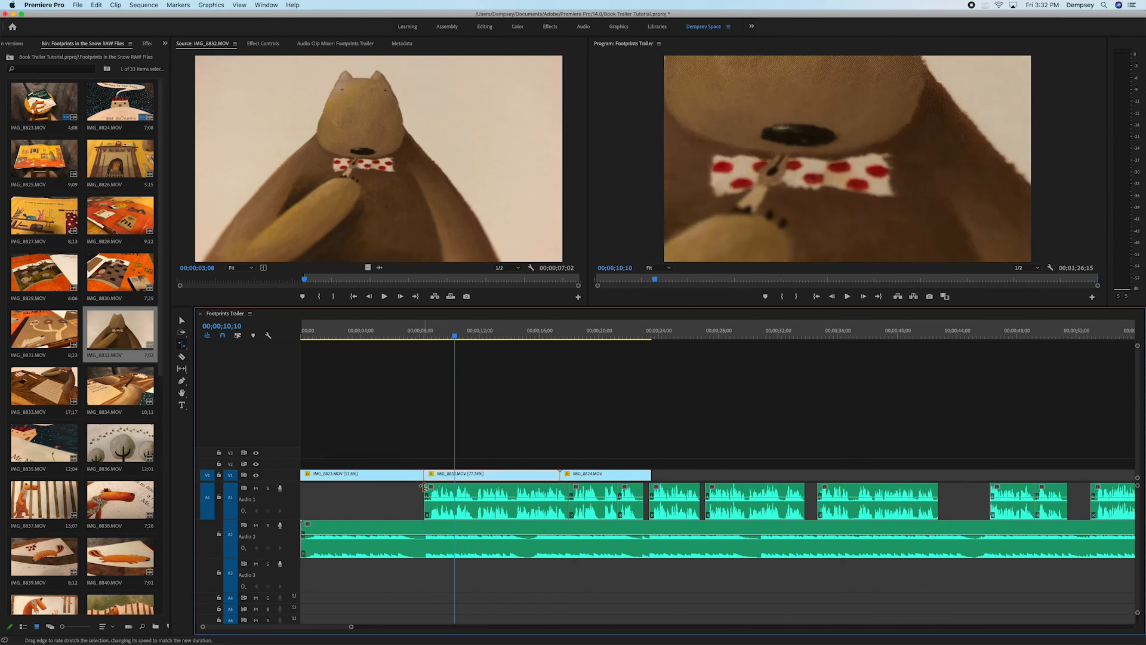
{"action": "key", "text": "v"}
{"action": "left_click", "coordinate": [393, 332]}
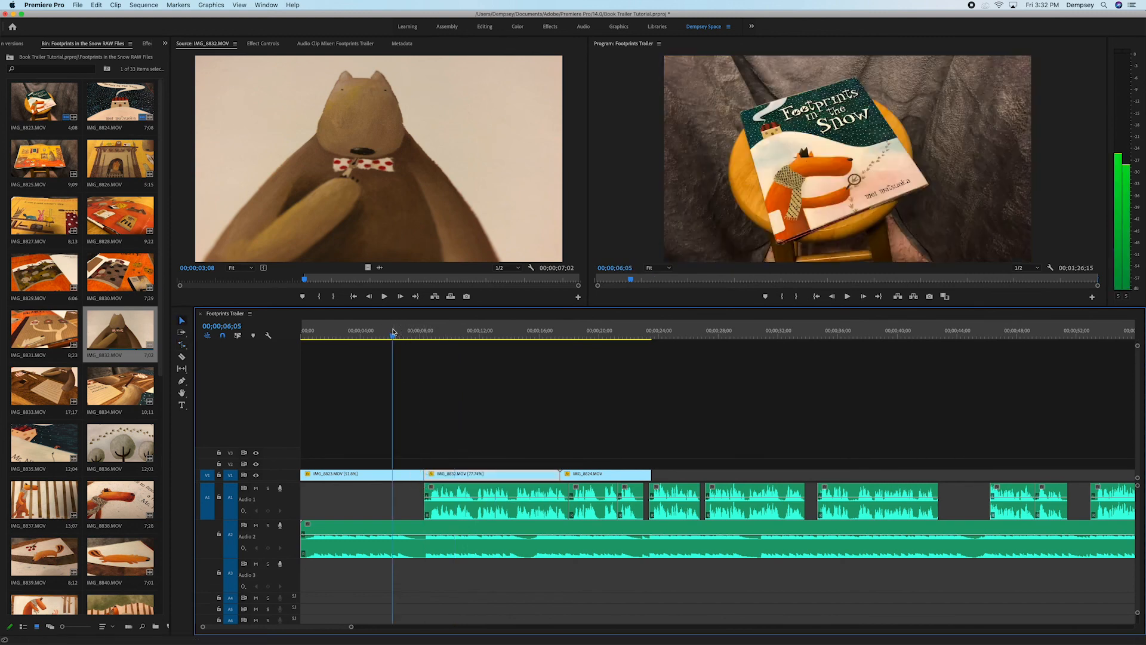
{"action": "key", "text": "space"}
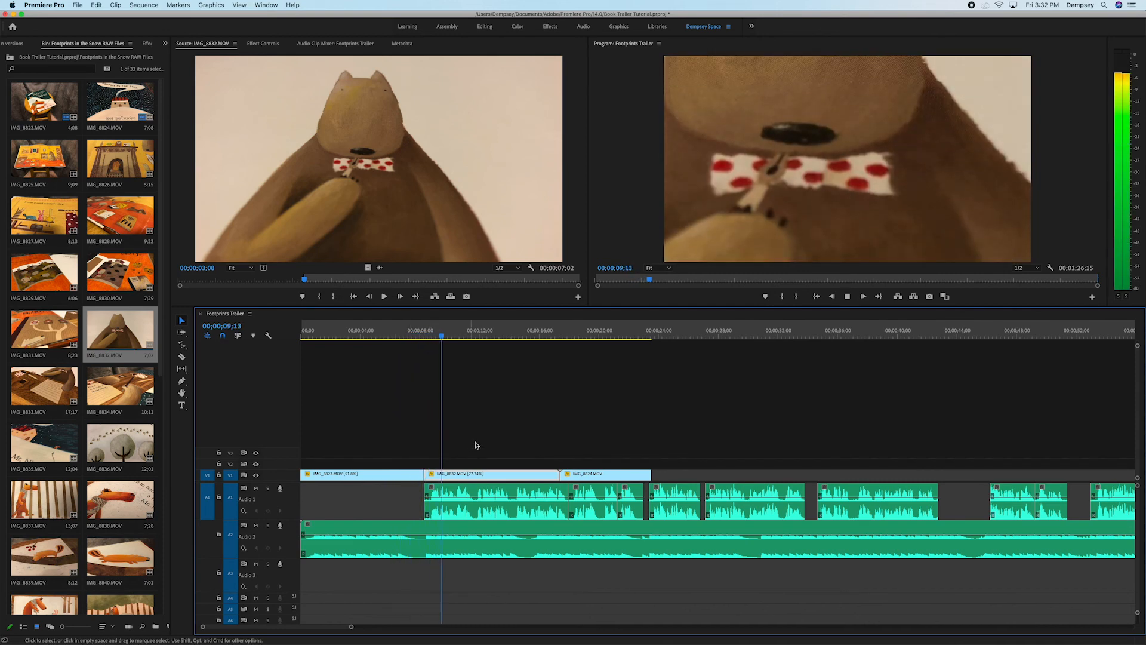
{"action": "key", "text": "space"}
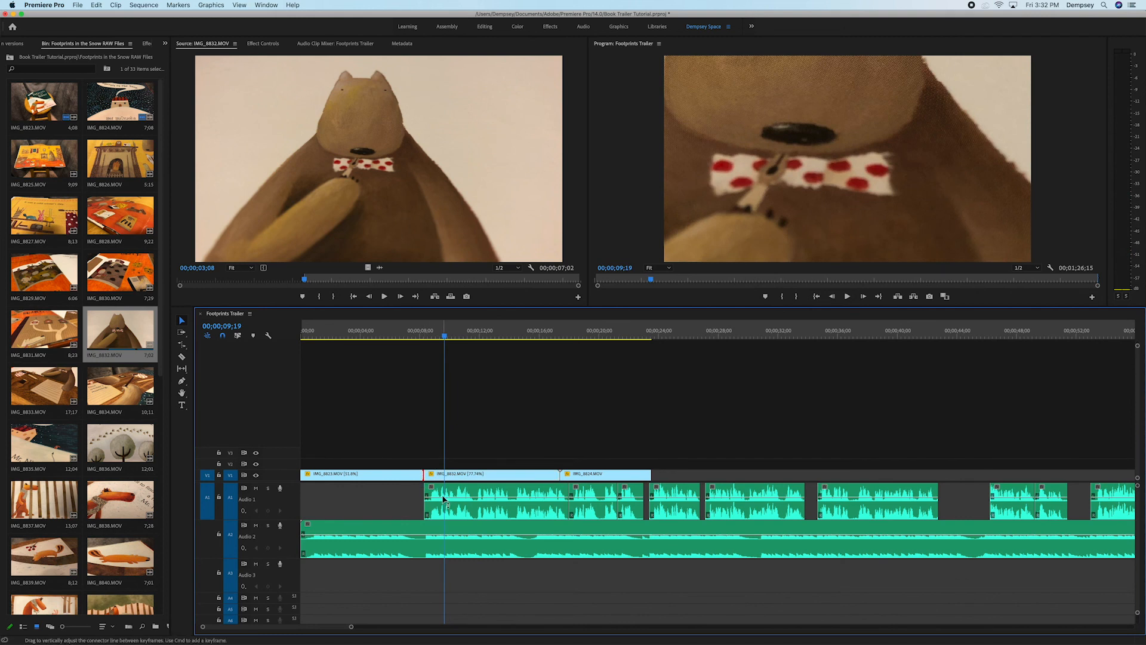
- Add the default video transition between IMG_8823.MOV and IMG_8832.MOV, saving the project and previewing the blend
{"action": "key", "text": "super+d"}
{"action": "left_click", "coordinate": [396, 332]}
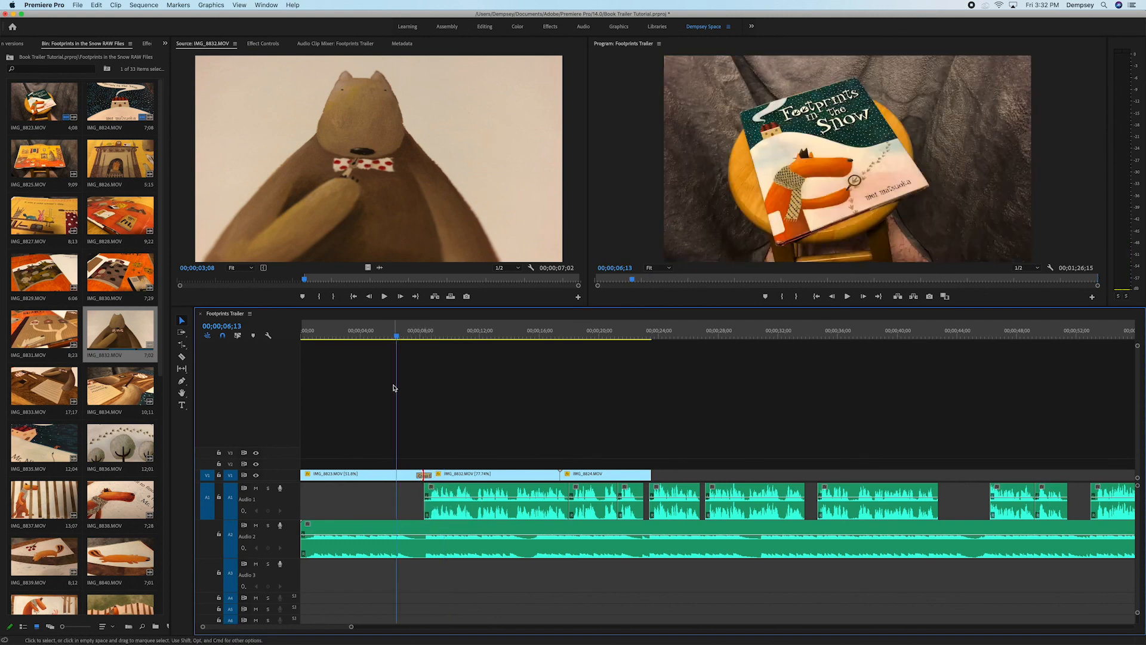
{"action": "key", "text": "super+s"}
{"action": "key", "text": "space"}
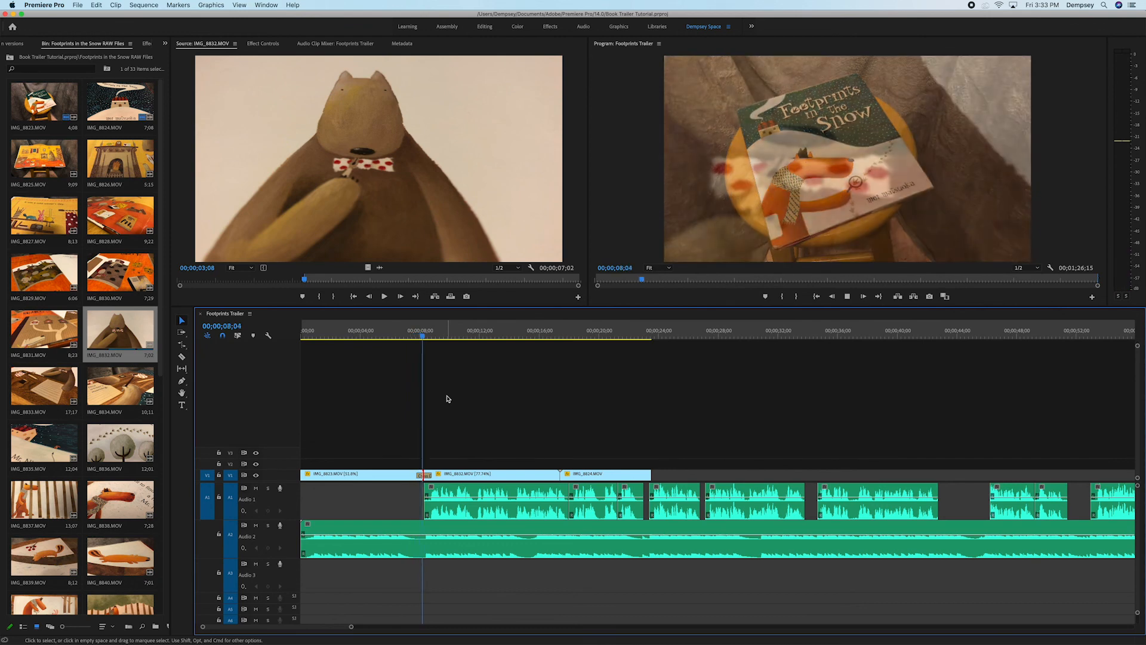
{"action": "key", "text": "space"}
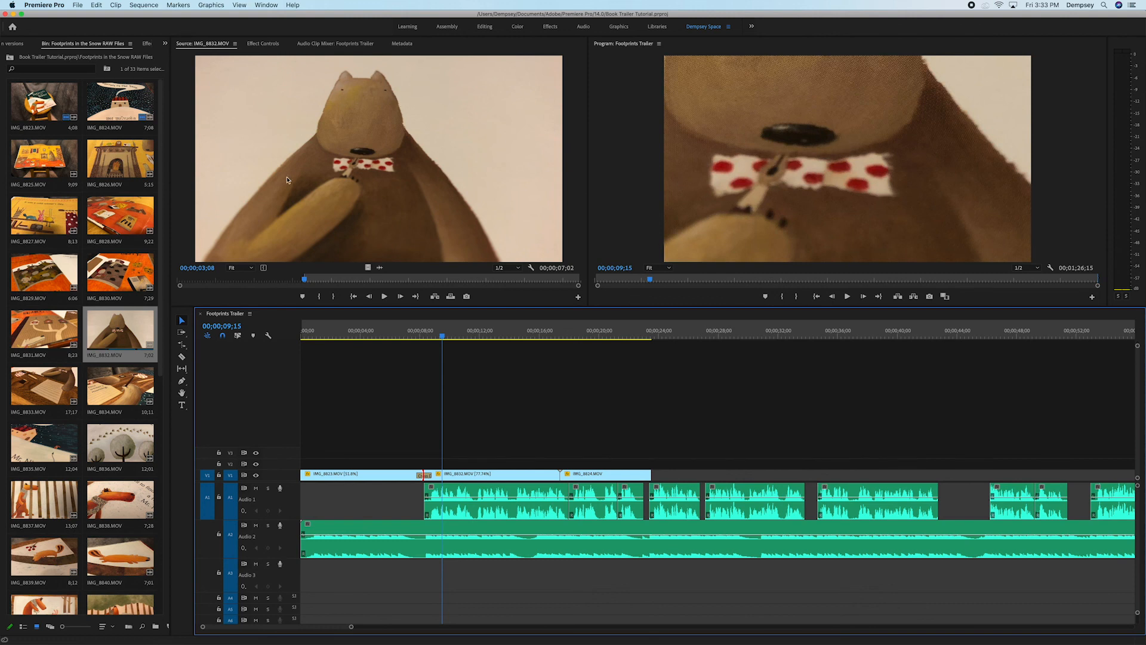
- Set the scale of the IMG_8832.MOV clip to 34 and play the sequence through into IMG_8824.MOV
{"action": "double_click", "coordinate": [455, 477]}
{"action": "left_click", "coordinate": [331, 44]}
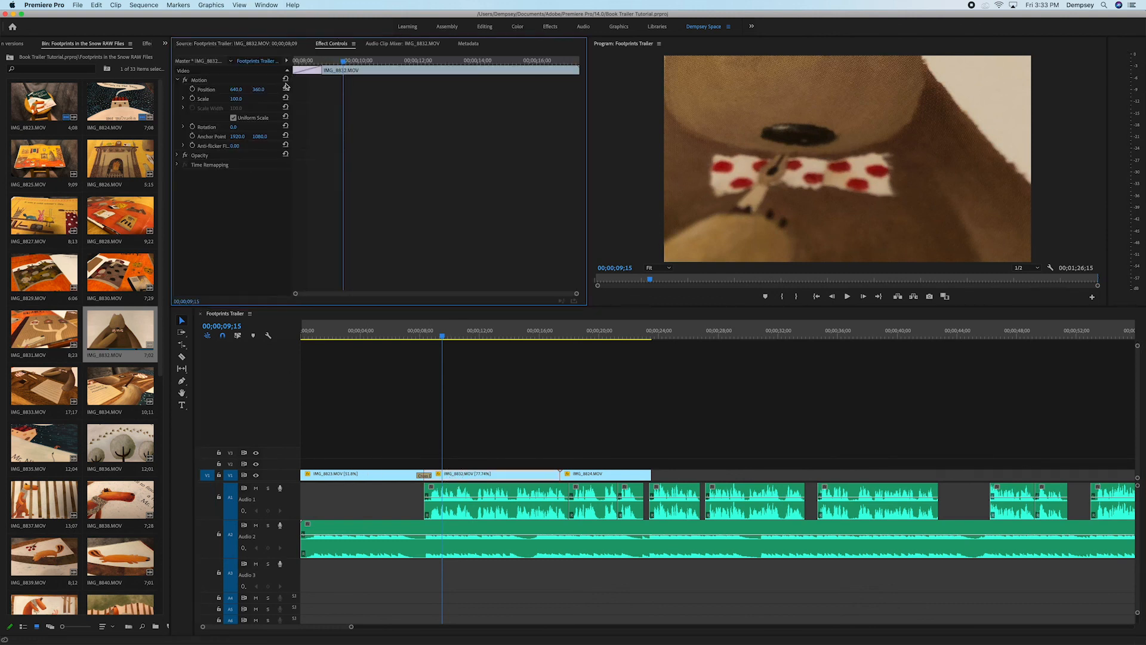
{"action": "left_click_drag", "start_coordinate": [242, 103], "coordinate": [202, 103]}
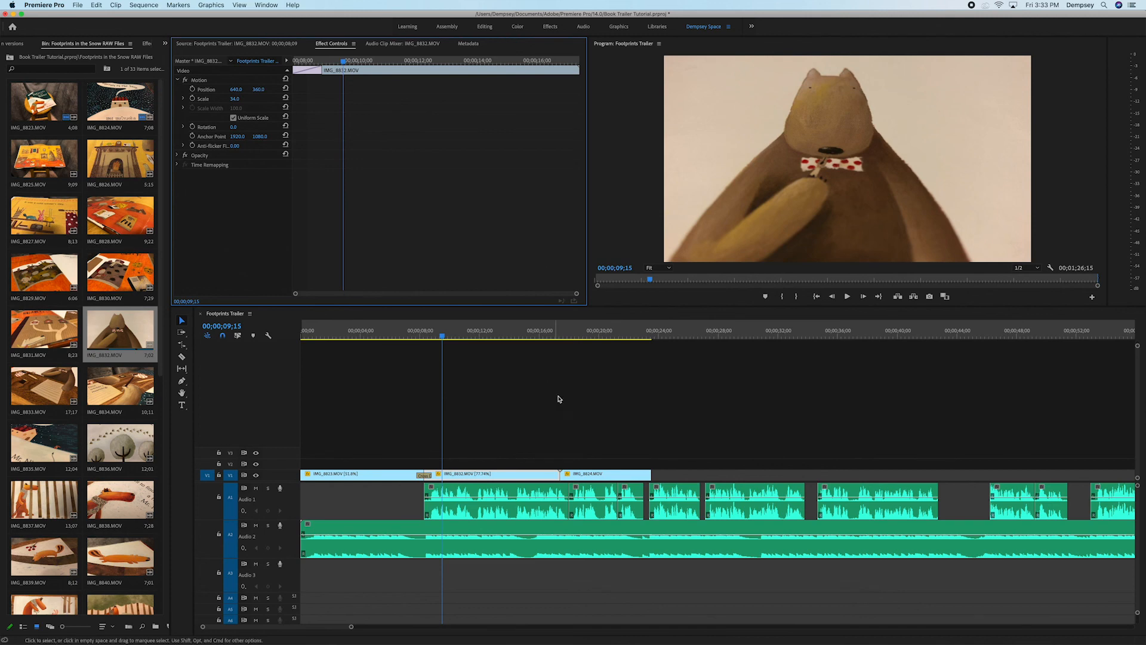
{"action": "left_click_drag", "start_coordinate": [434, 335], "coordinate": [409, 336]}
{"action": "key", "text": "space"}
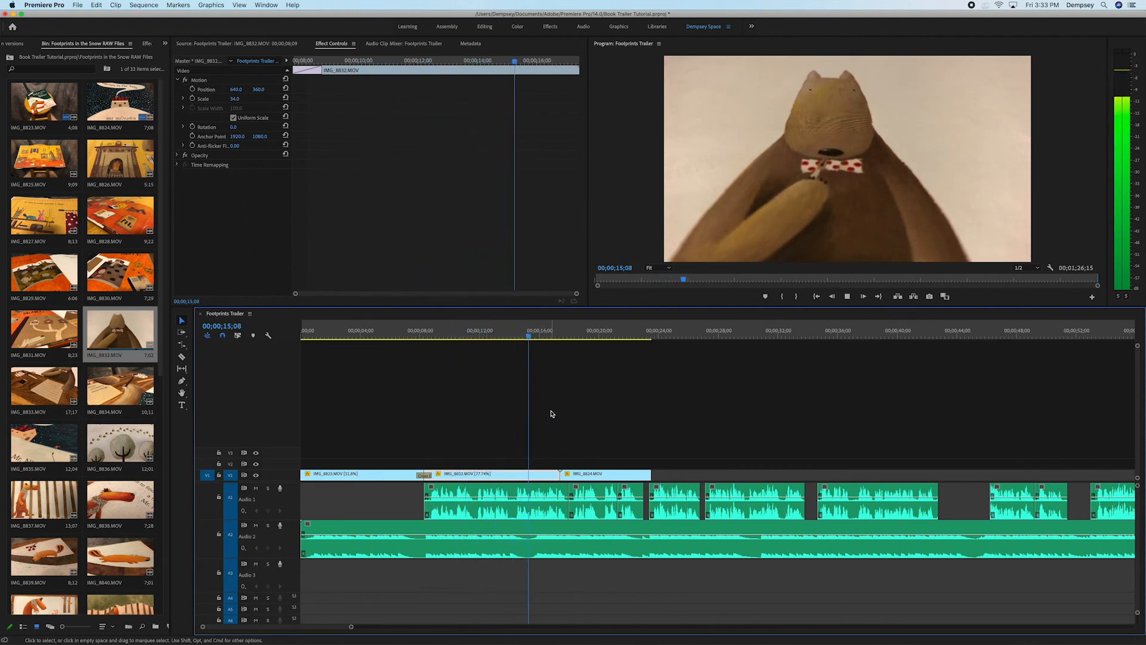
{"action": "key", "text": "space"}
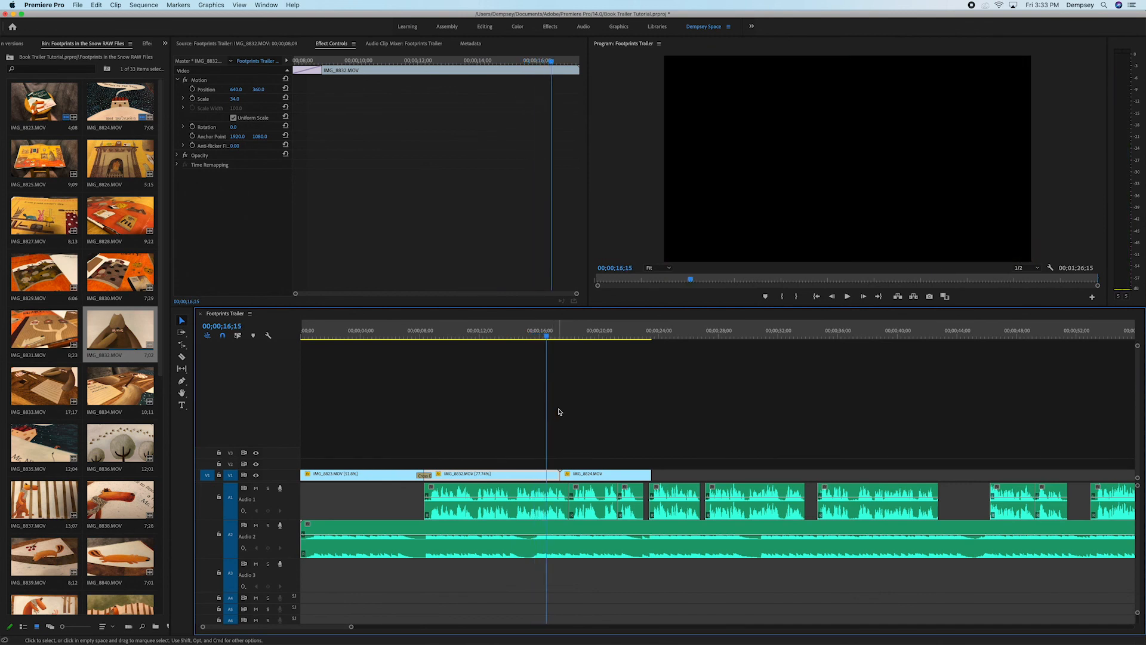
{"action": "key", "text": "space"}
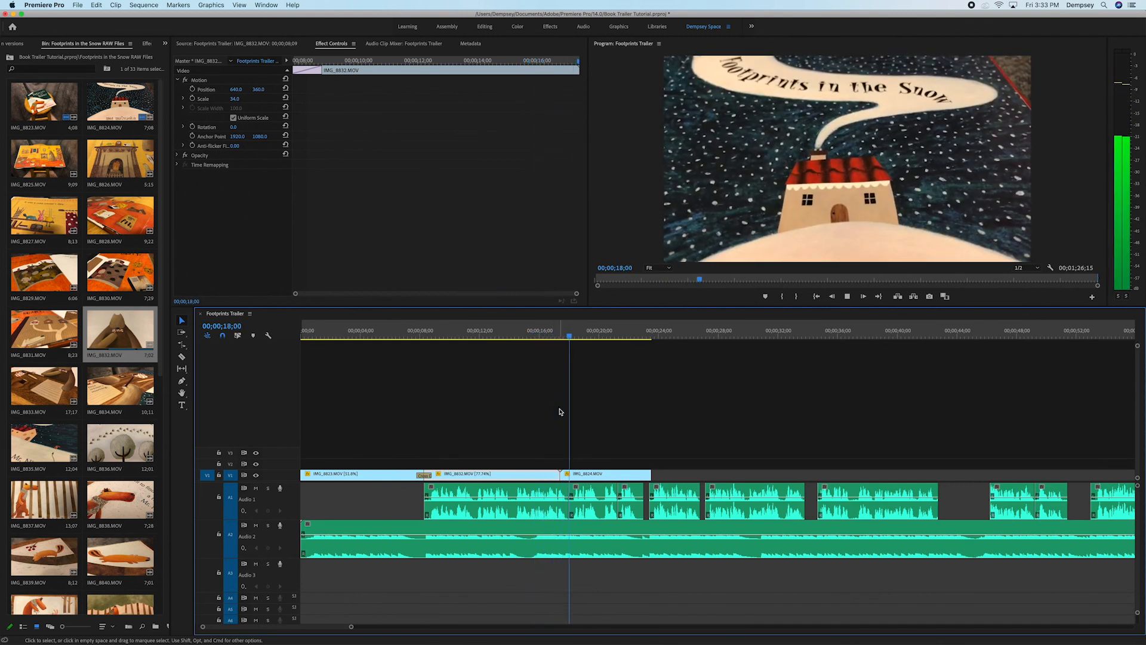
{"action": "key", "text": "space"}
- Add the default video transition at the cut between IMG_8832.MOV and IMG_8824.MOV and save the project
{"action": "left_click", "coordinate": [560, 418]}
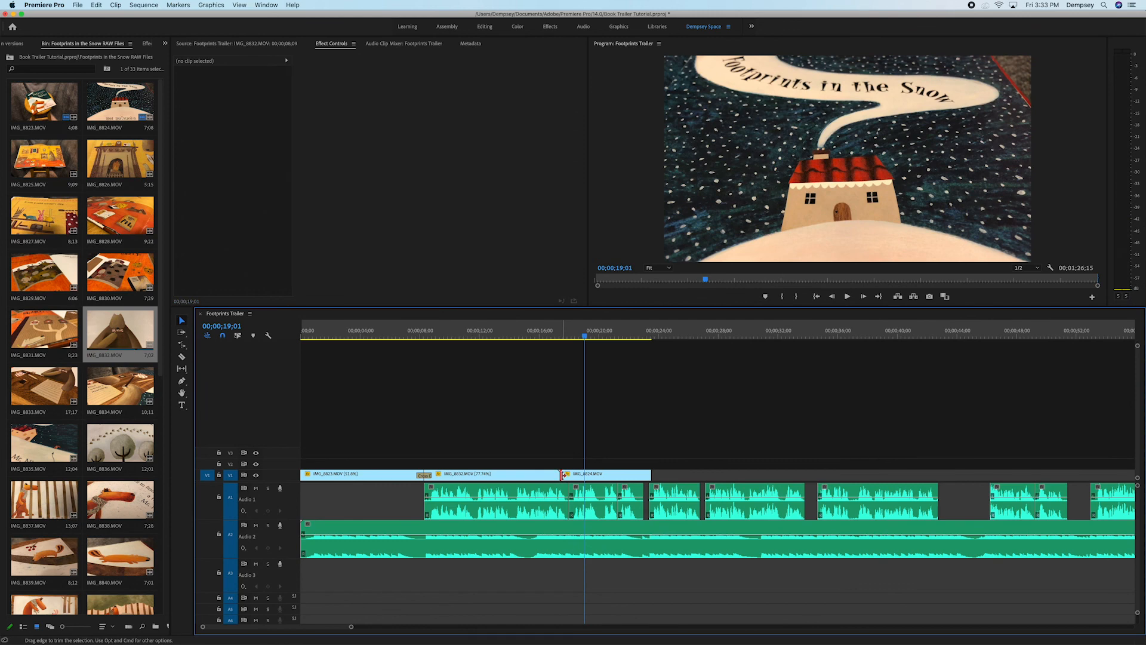
{"action": "key", "text": "super+d"}
{"action": "left_click", "coordinate": [636, 343]}
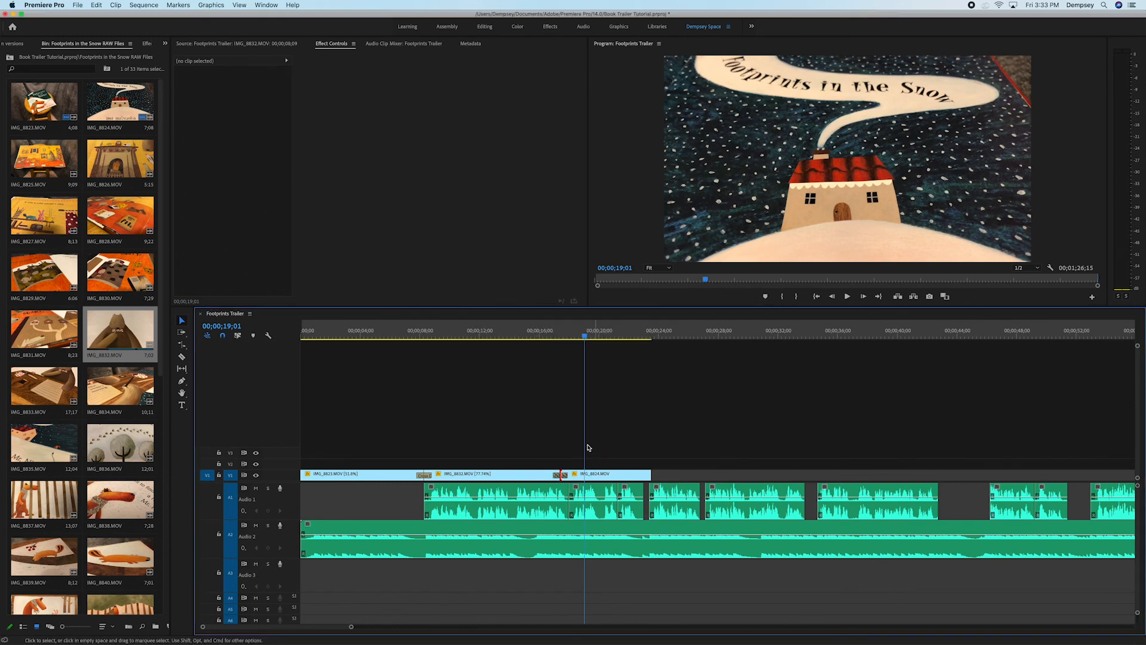
{"action": "left_click_drag", "start_coordinate": [563, 336], "coordinate": [532, 360]}
{"action": "key", "text": "super+s"}
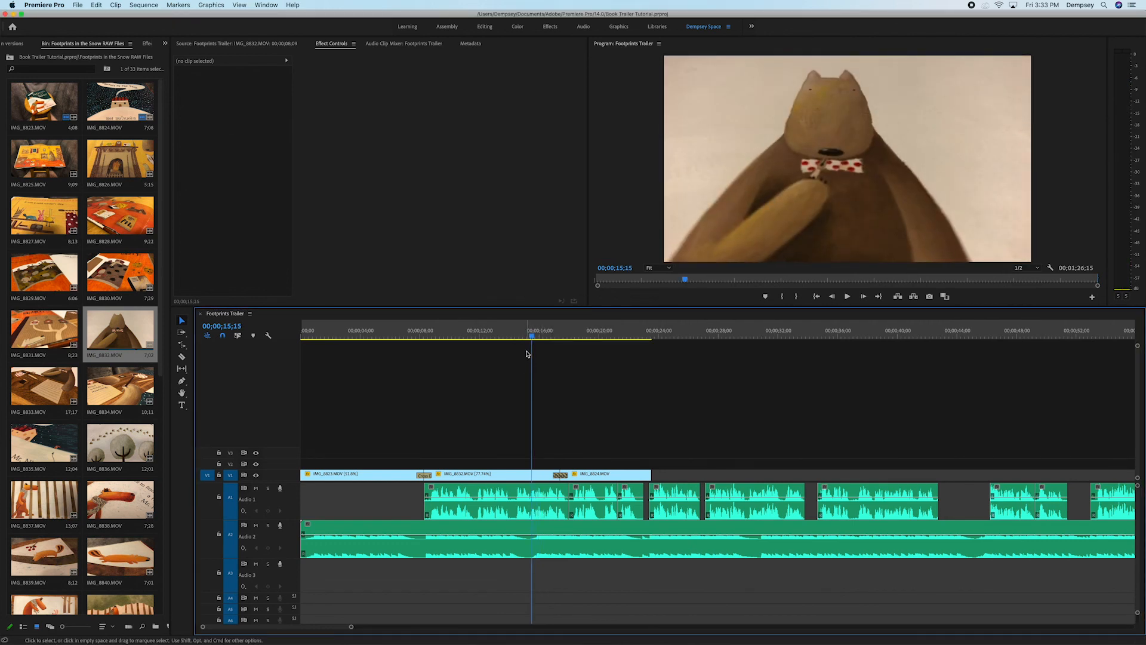
- Play the sequence from 00;00;13;03 to just past the end of IMG_8824.MOV and save the project
{"action": "left_click", "coordinate": [499, 338]}
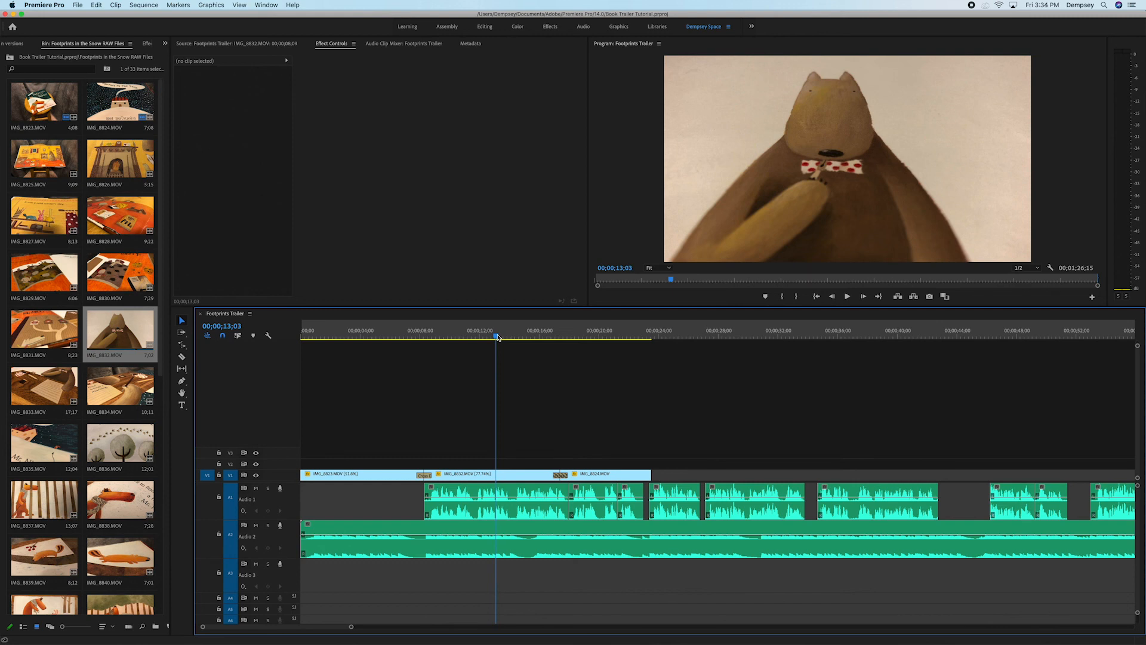
{"action": "key", "text": "space"}
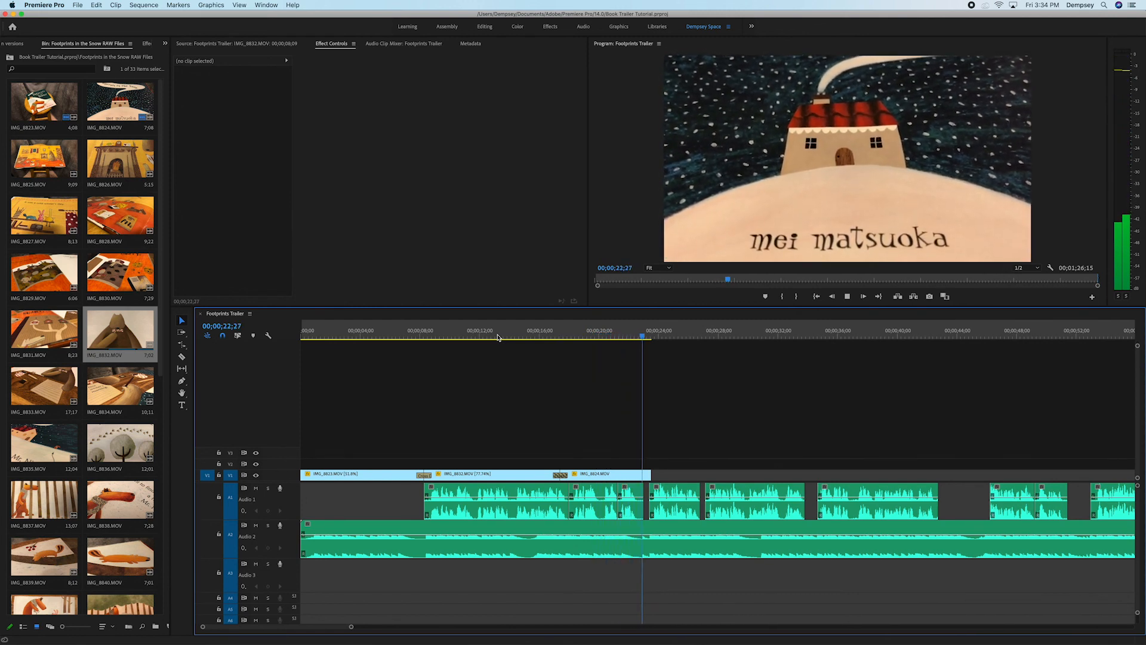
{"action": "key", "text": "space"}
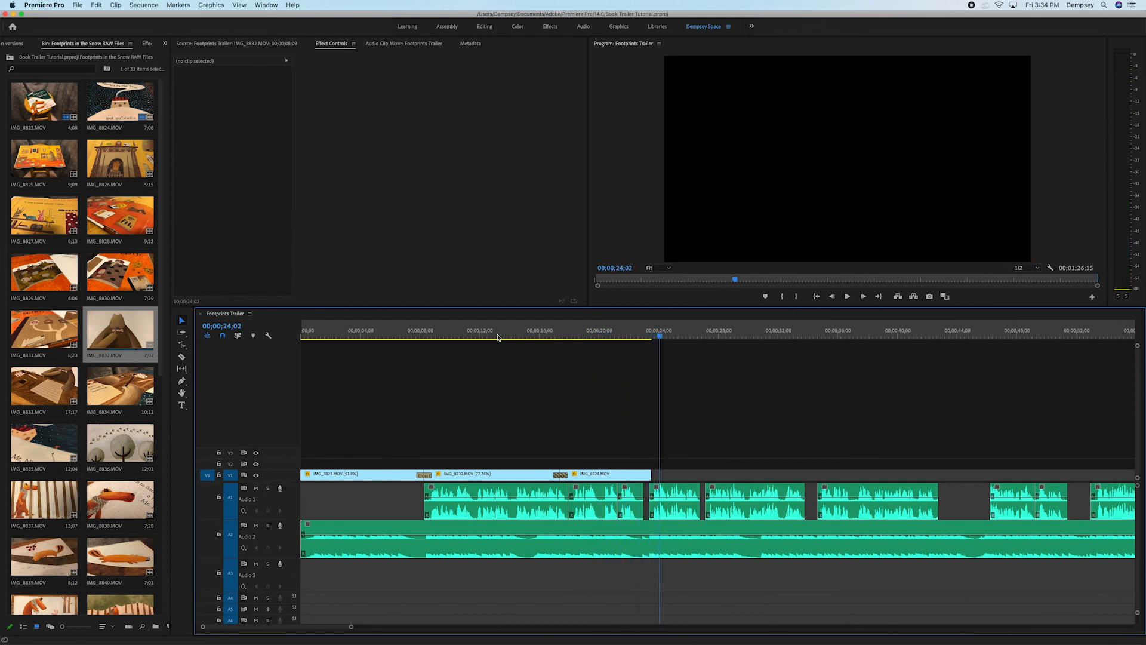
{"action": "key", "text": "cmd+s"}
- Trim the end of IMG_8832.MOV back to 00;00;15;10 and rate-stretch it to meet the start of IMG_8824.MOV
{"action": "left_click", "coordinate": [518, 336]}
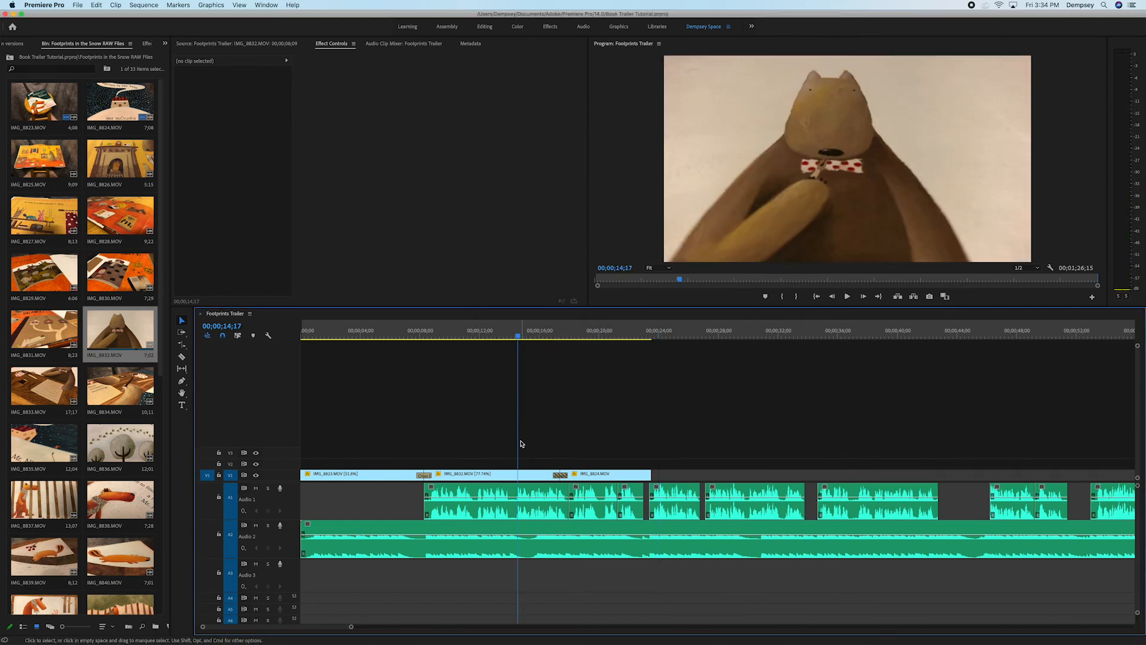
{"action": "left_click_drag", "start_coordinate": [519, 338], "coordinate": [530, 421]}
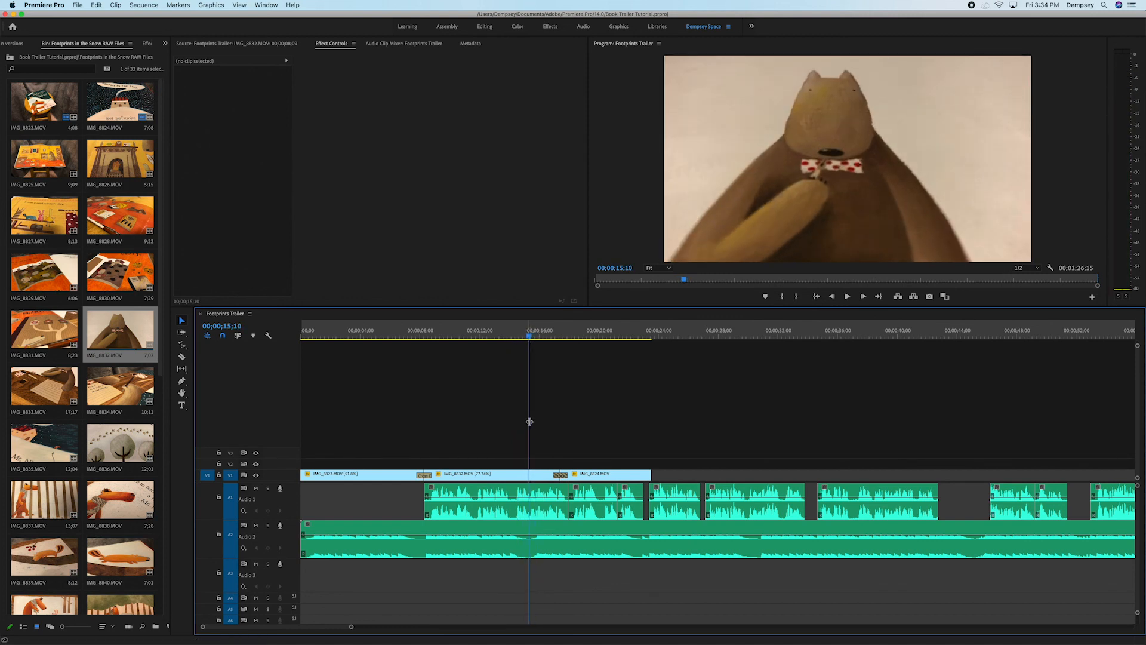
{"action": "left_click", "coordinate": [543, 474]}
{"action": "left_click_drag", "start_coordinate": [558, 472], "coordinate": [529, 473]}
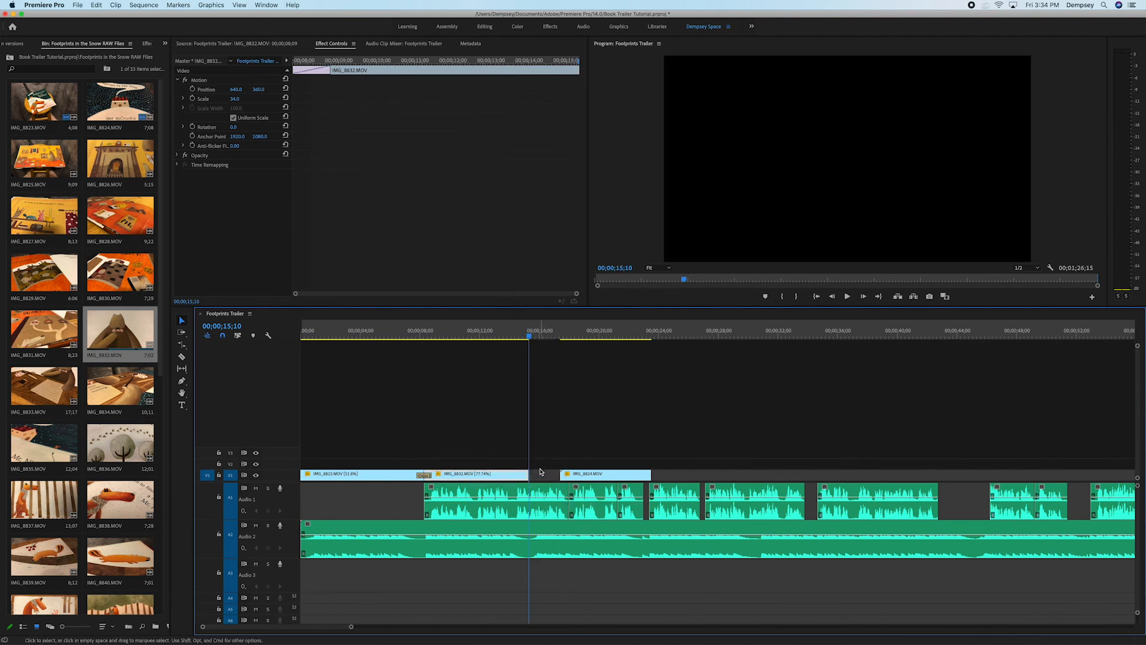
{"action": "key", "text": "r"}
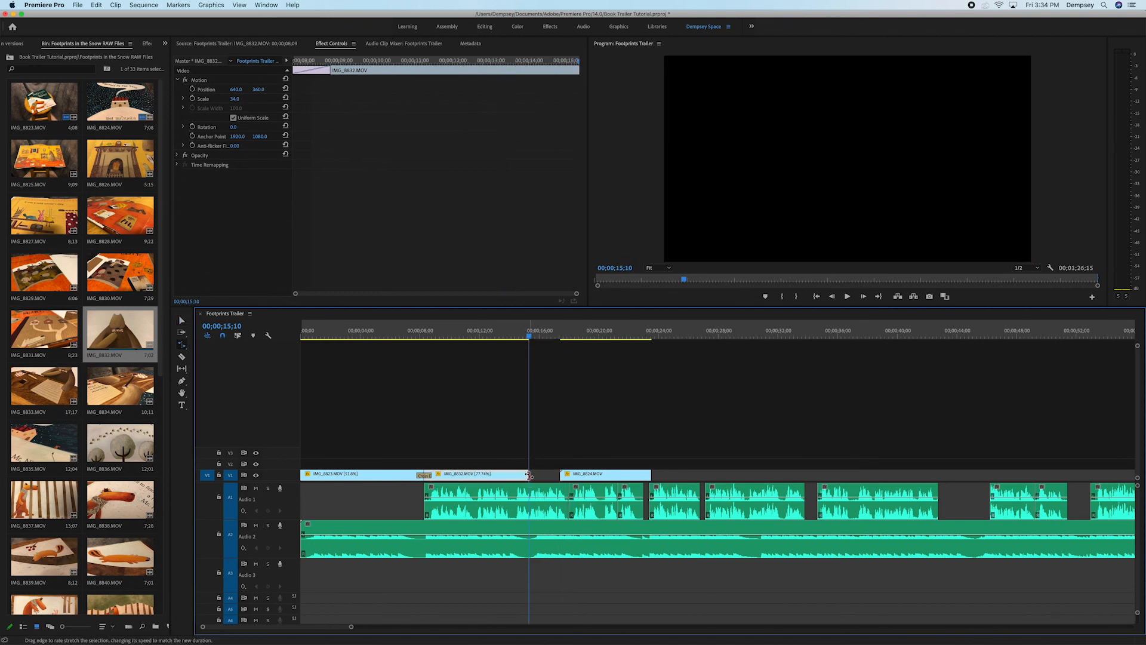
{"action": "left_click_drag", "start_coordinate": [528, 473], "coordinate": [560, 475]}
- Play the sequence from just before the transition into IMG_8832.MOV through to IMG_8824.MOV to check the slowed clip
{"action": "left_click", "coordinate": [419, 334]}
{"action": "key", "text": "space"}
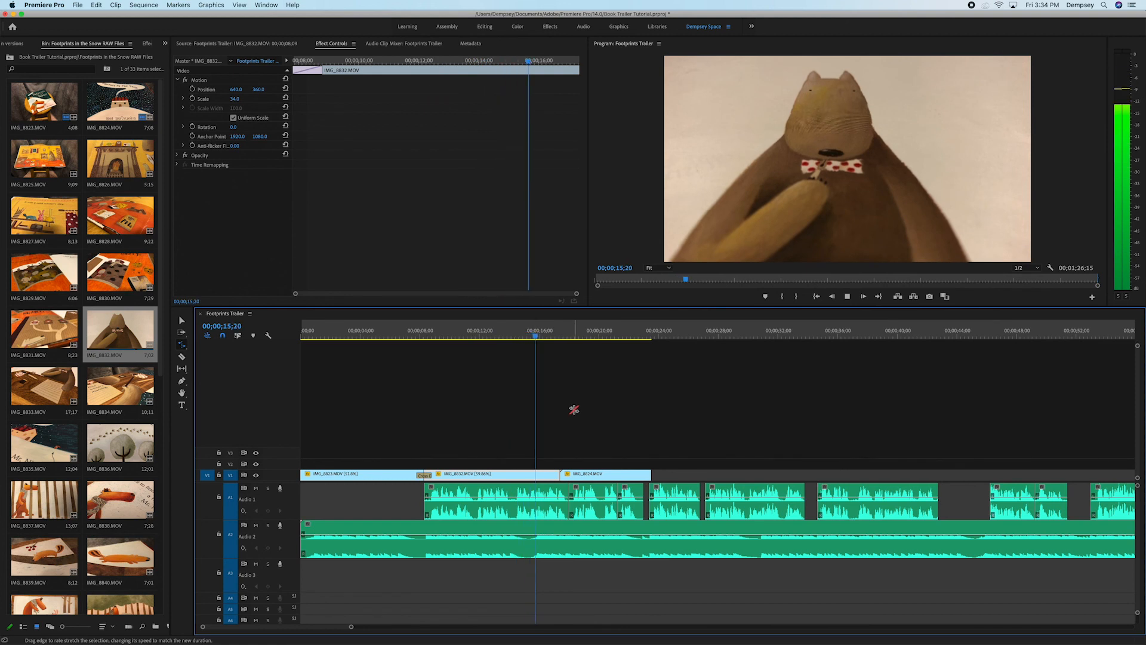
{"action": "key", "text": "v"}
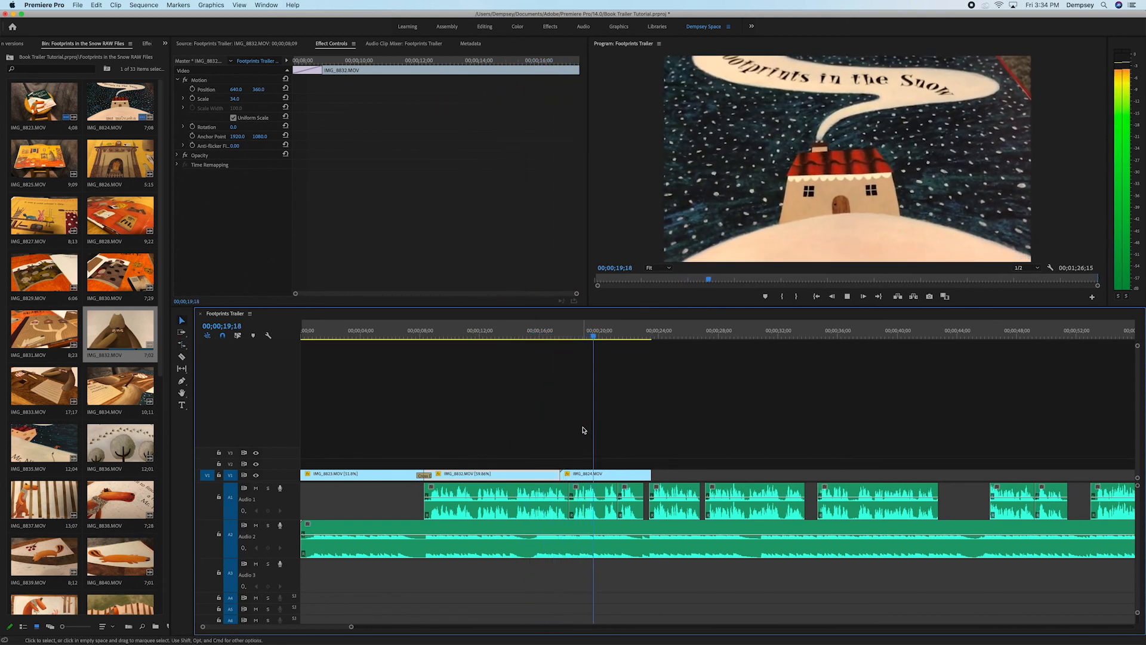
{"action": "key", "text": "space"}
- Keyframe IMG_8832.MOV's position and scale at 00;00;08;25 and again at 00;00;14;06 with position 714, 422 and scale 46
{"action": "left_click", "coordinate": [487, 335]}
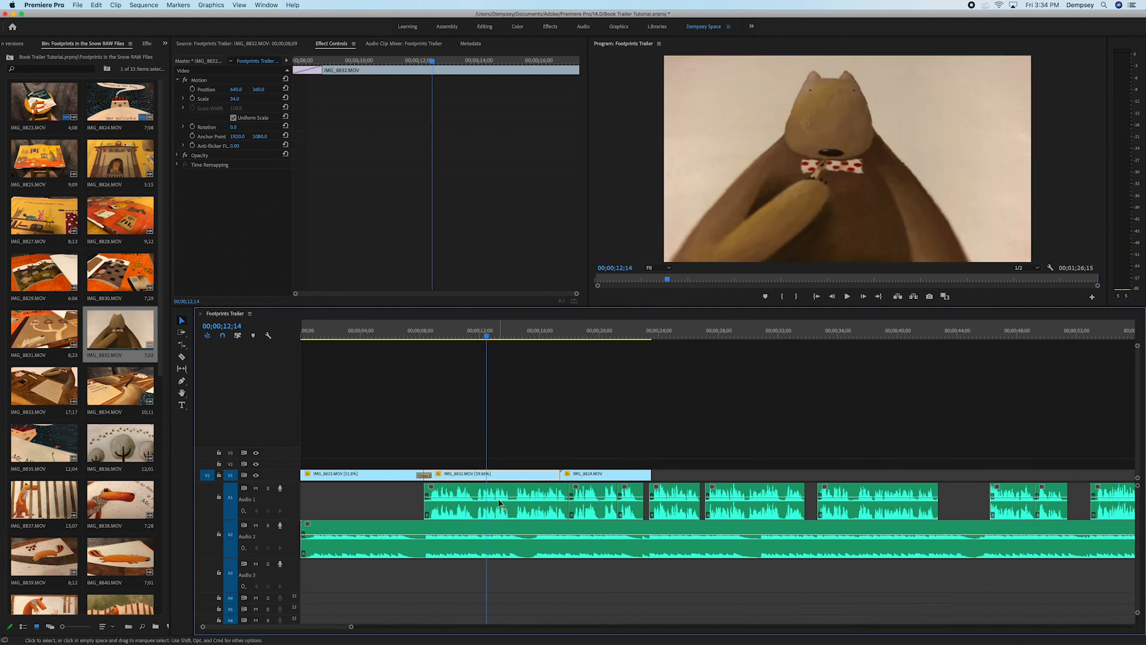
{"action": "double_click", "coordinate": [474, 475]}
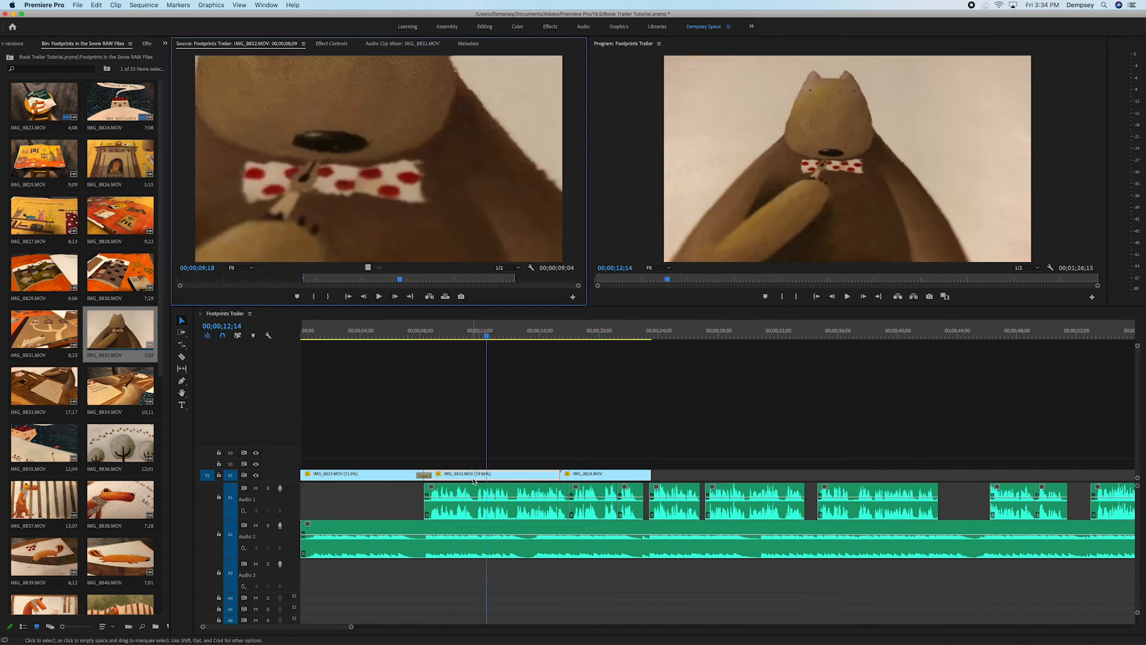
{"action": "left_click", "coordinate": [319, 44]}
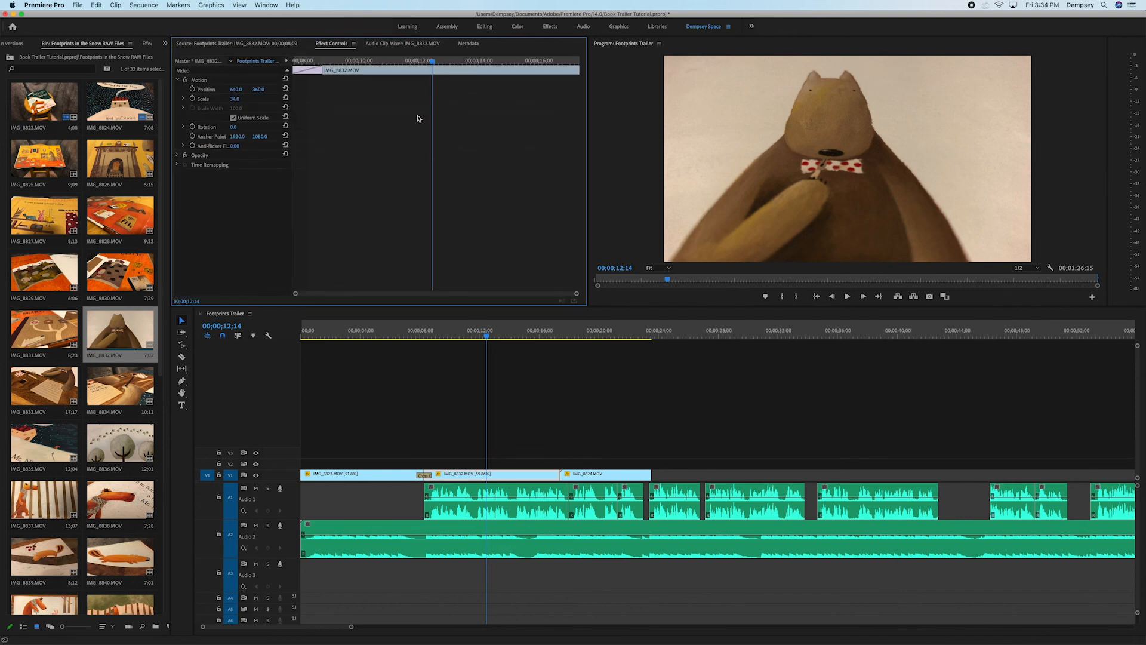
{"action": "left_click_drag", "start_coordinate": [432, 62], "coordinate": [325, 76]}
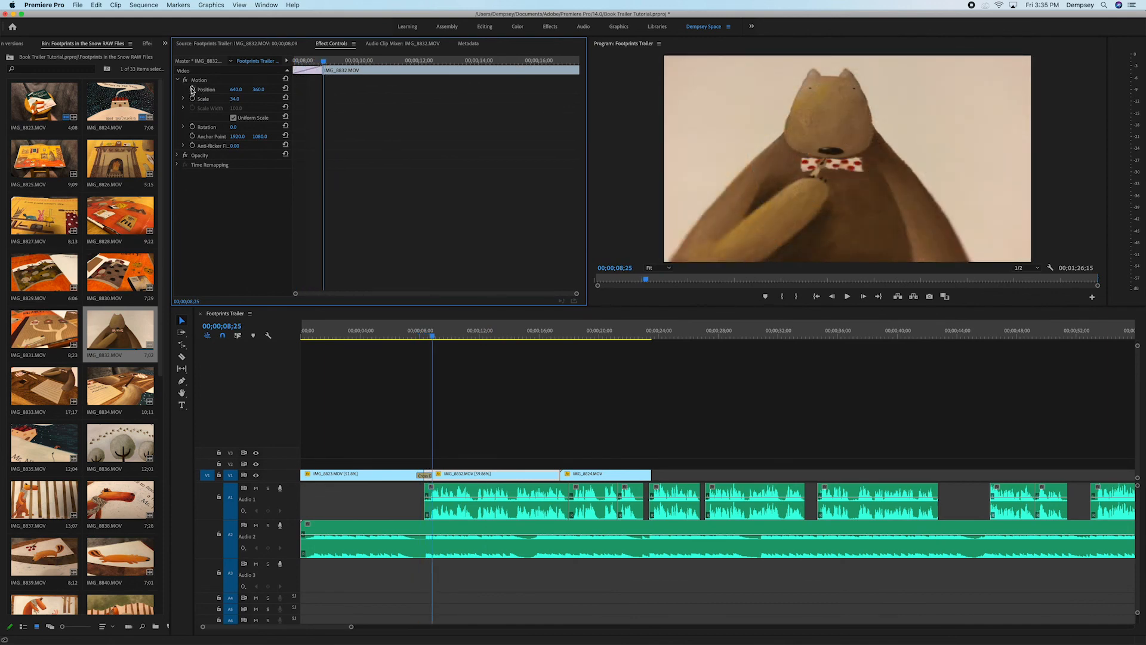
{"action": "left_click", "coordinate": [192, 99]}
{"action": "left_click_drag", "start_coordinate": [324, 61], "coordinate": [485, 62]}
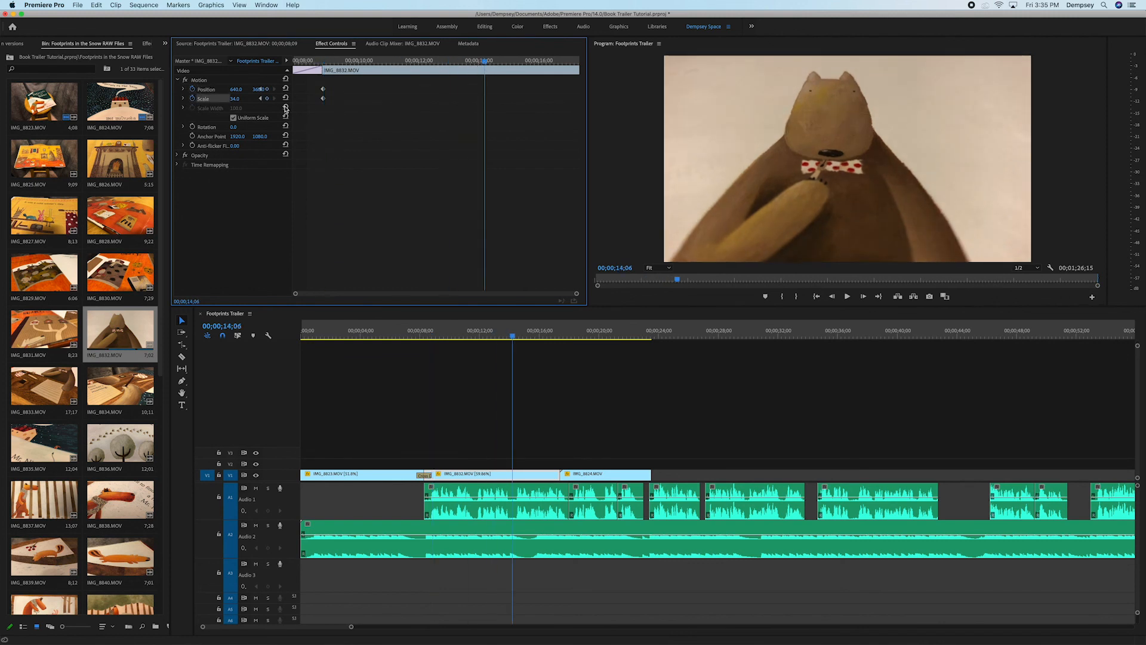
{"action": "left_click_drag", "start_coordinate": [235, 99], "coordinate": [262, 89]}
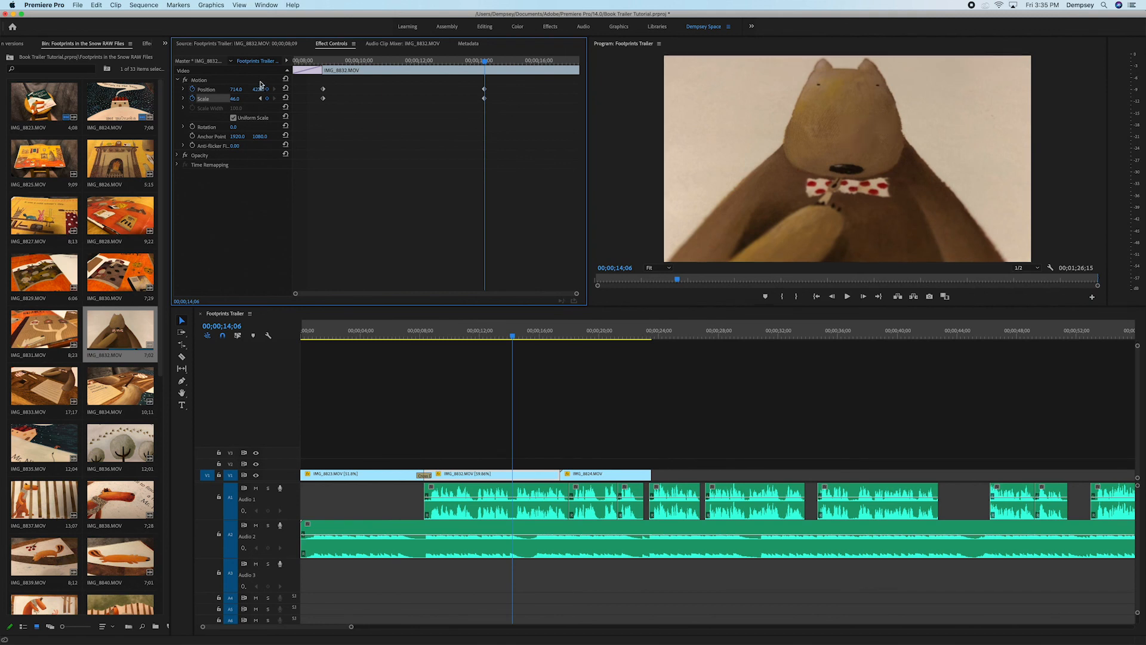
- Apply Ease In to the second pair of position and scale keyframes and move them to the end of IMG_8832.MOV
{"action": "left_click_drag", "start_coordinate": [467, 87], "coordinate": [496, 114]}
{"action": "right_click", "coordinate": [485, 101]}
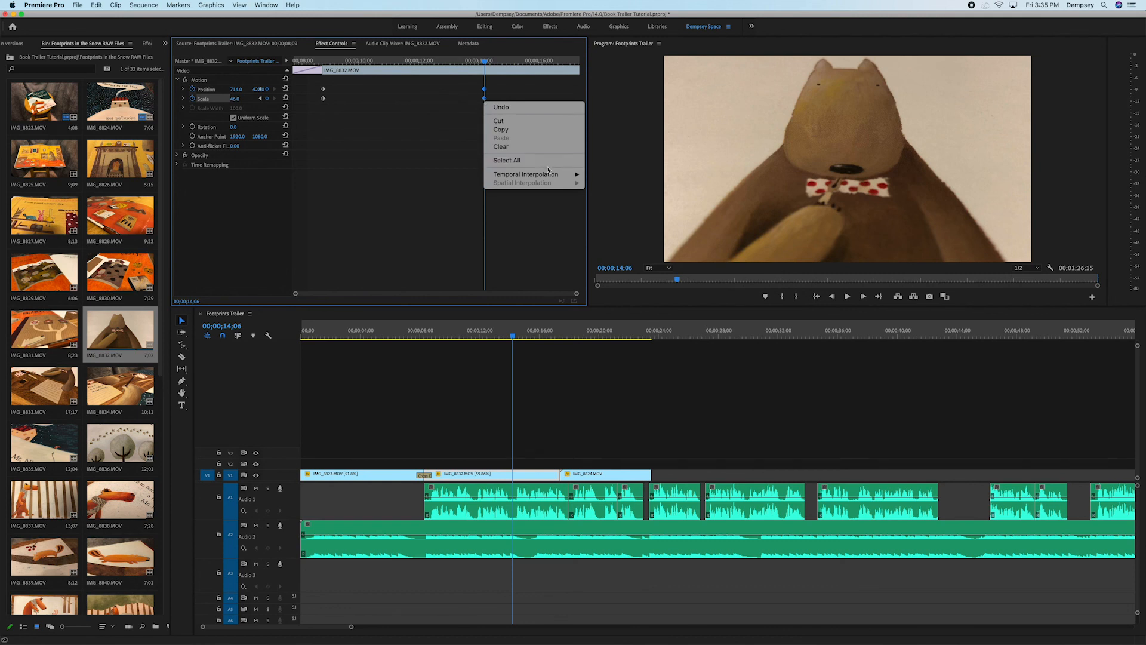
{"action": "mouse_move", "coordinate": [555, 174]}
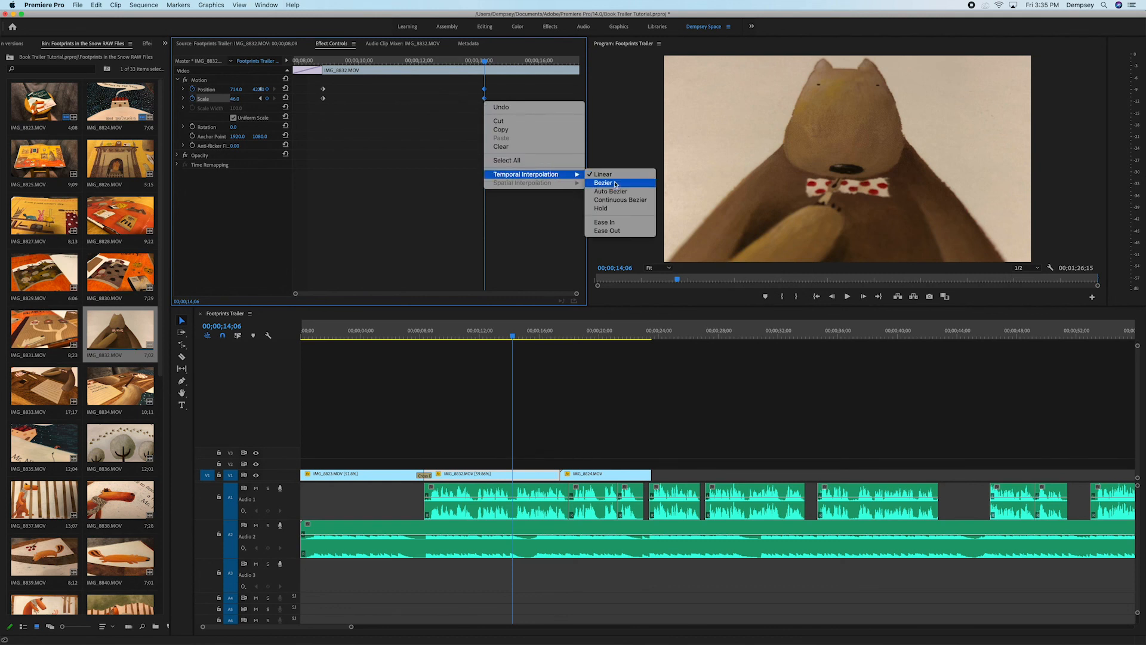
{"action": "left_click", "coordinate": [626, 222]}
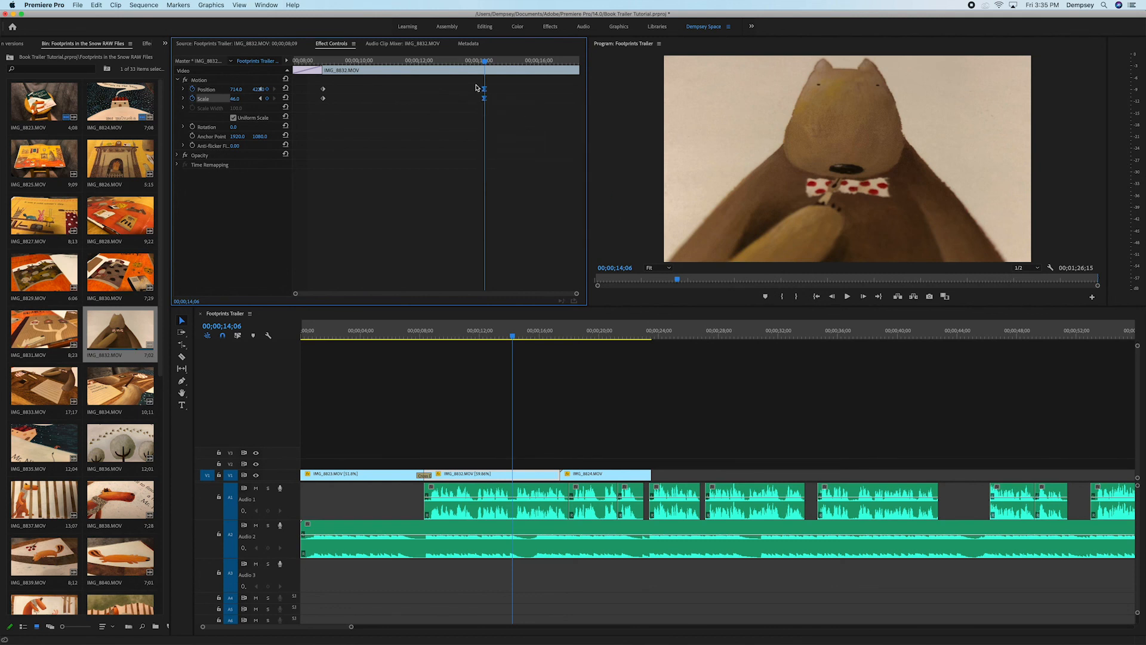
{"action": "left_click_drag", "start_coordinate": [484, 92], "coordinate": [577, 95]}
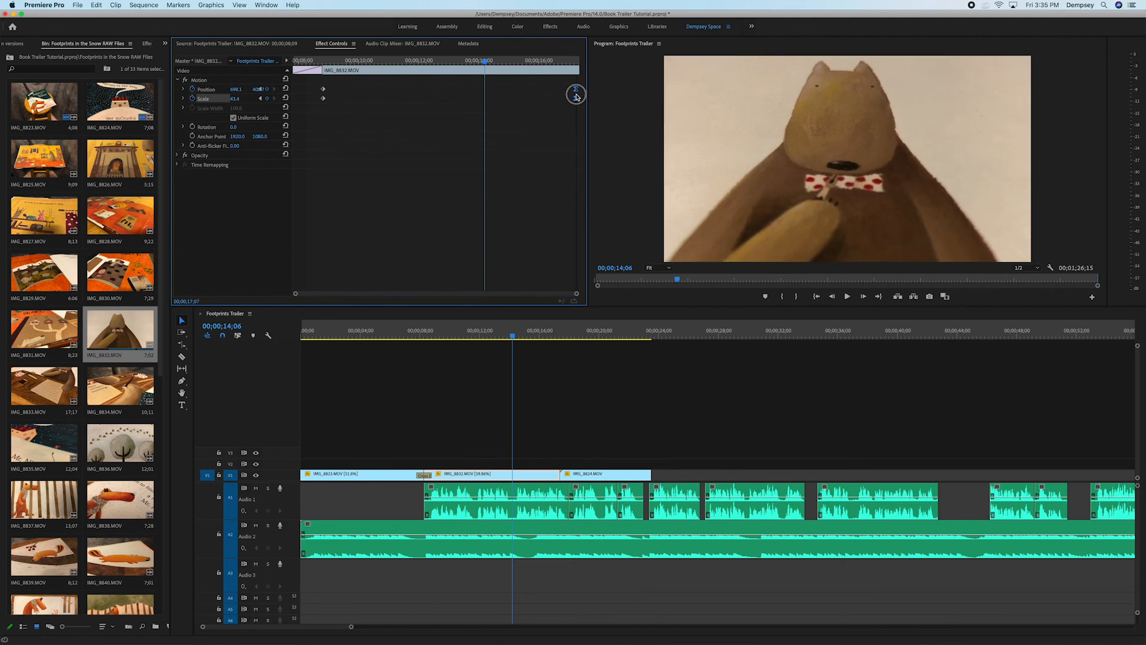
- Apply Ease Out to the first position and scale keyframes and move them to the start of IMG_8832.MOV
{"action": "right_click", "coordinate": [322, 90]}
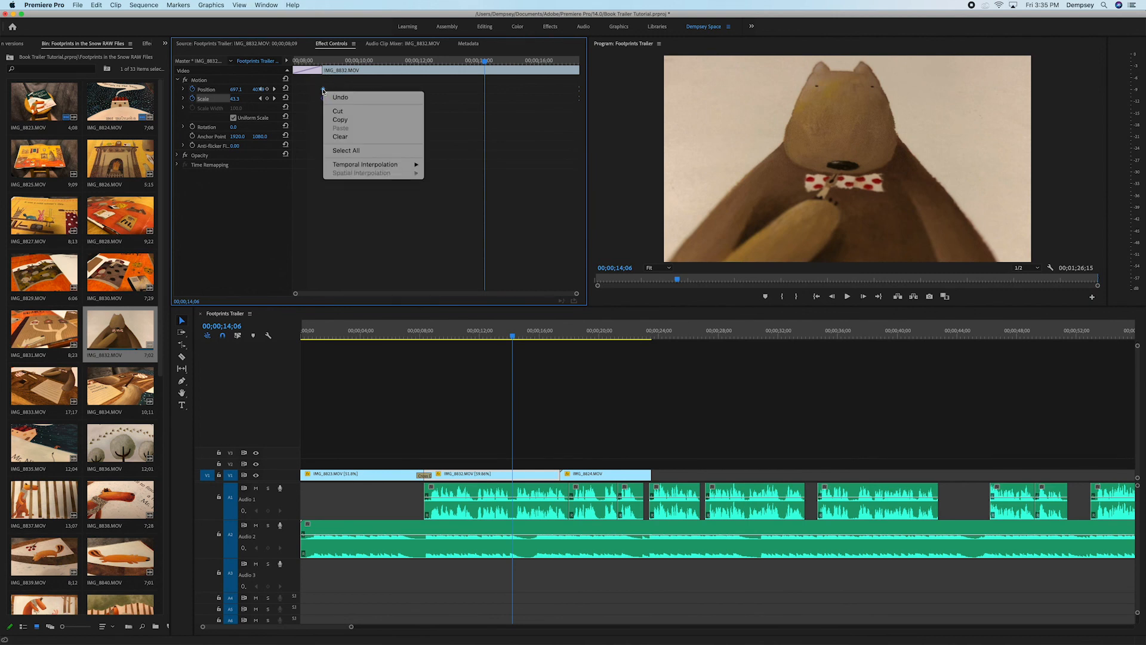
{"action": "mouse_move", "coordinate": [382, 165]}
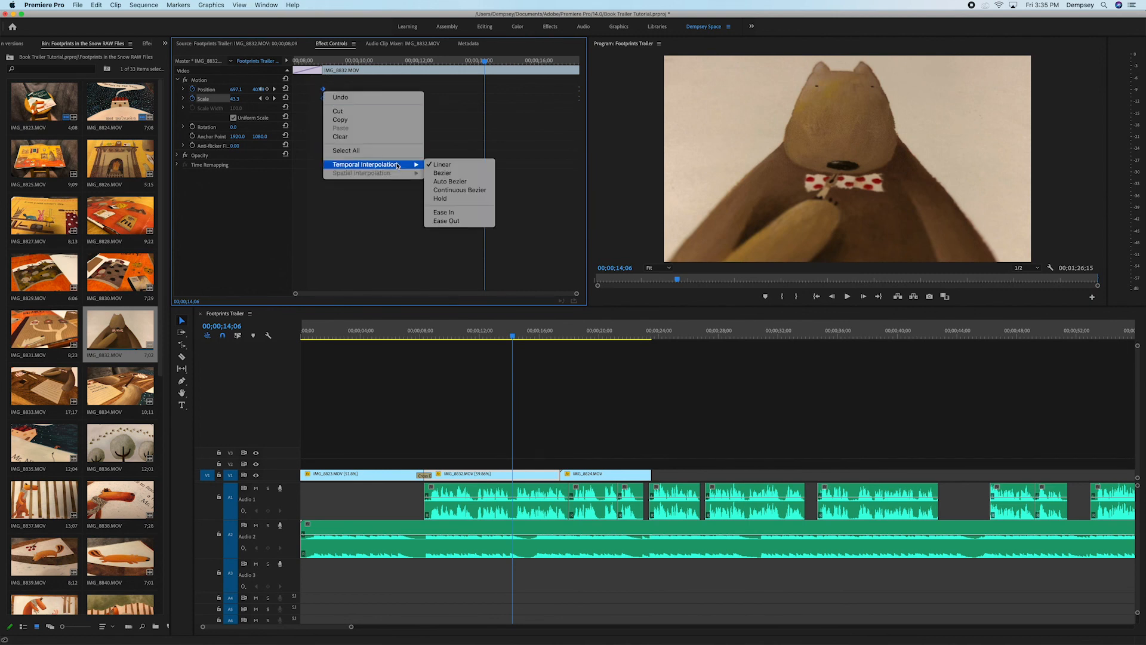
{"action": "left_click", "coordinate": [456, 222]}
{"action": "left_click_drag", "start_coordinate": [323, 92], "coordinate": [293, 69]}
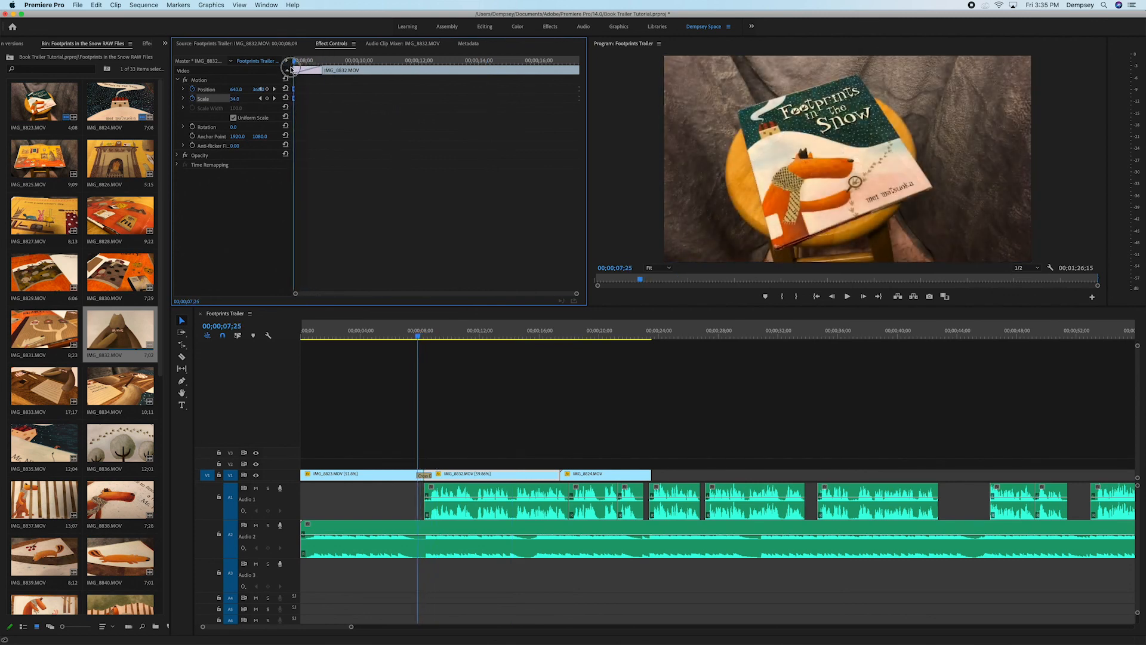
- Play the sequence from 00;00;06;16 to 00;00;23;04 to check the animated push-in, and save the project
{"action": "left_click", "coordinate": [398, 336]}
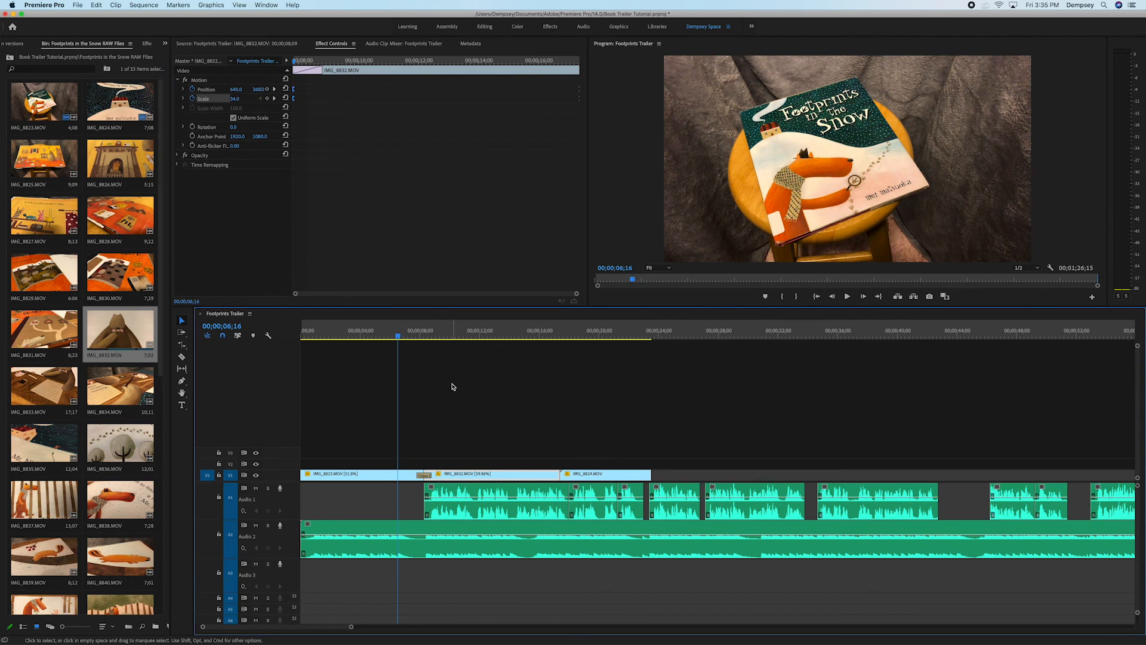
{"action": "key", "text": "space"}
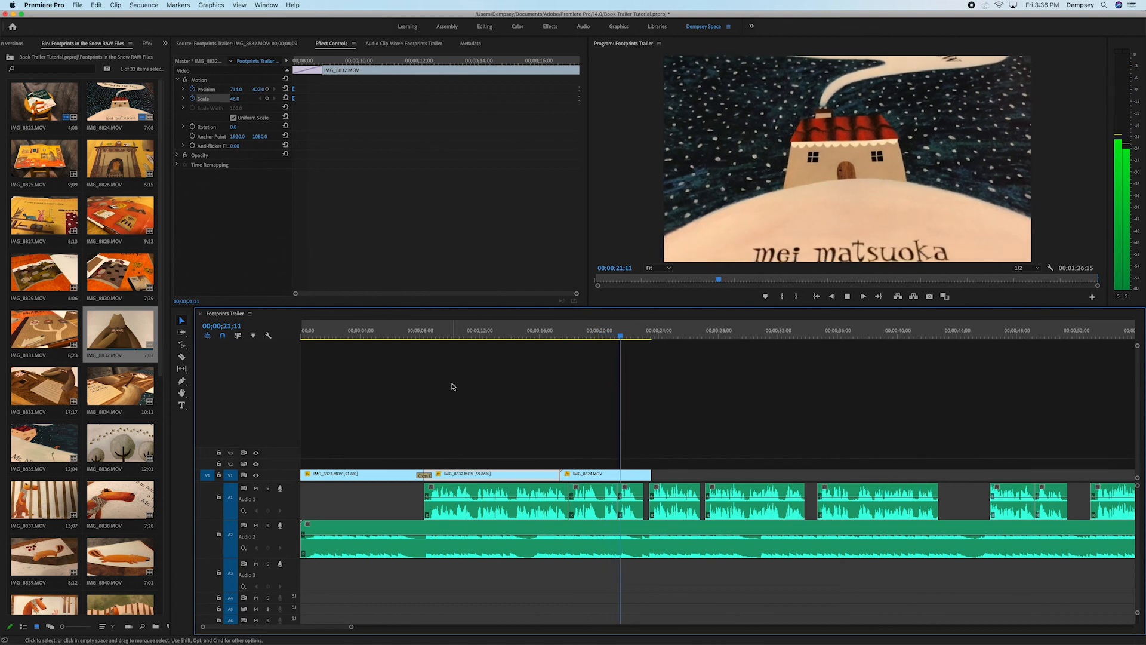
{"action": "key", "text": "space"}
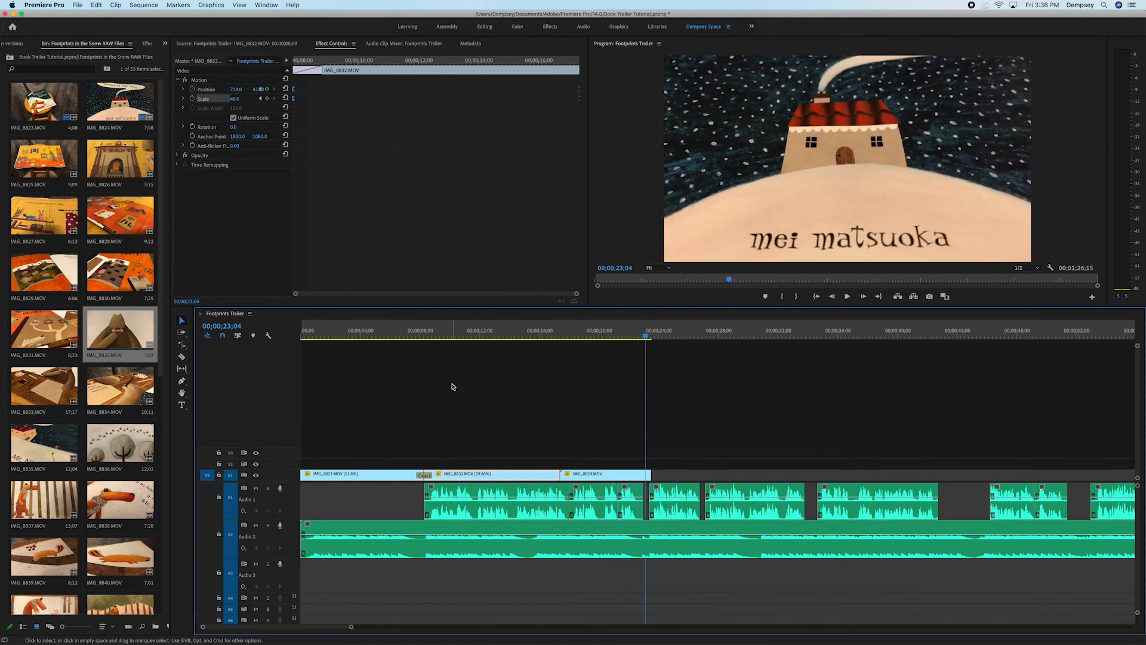
{"action": "key", "text": "cmd+s"}
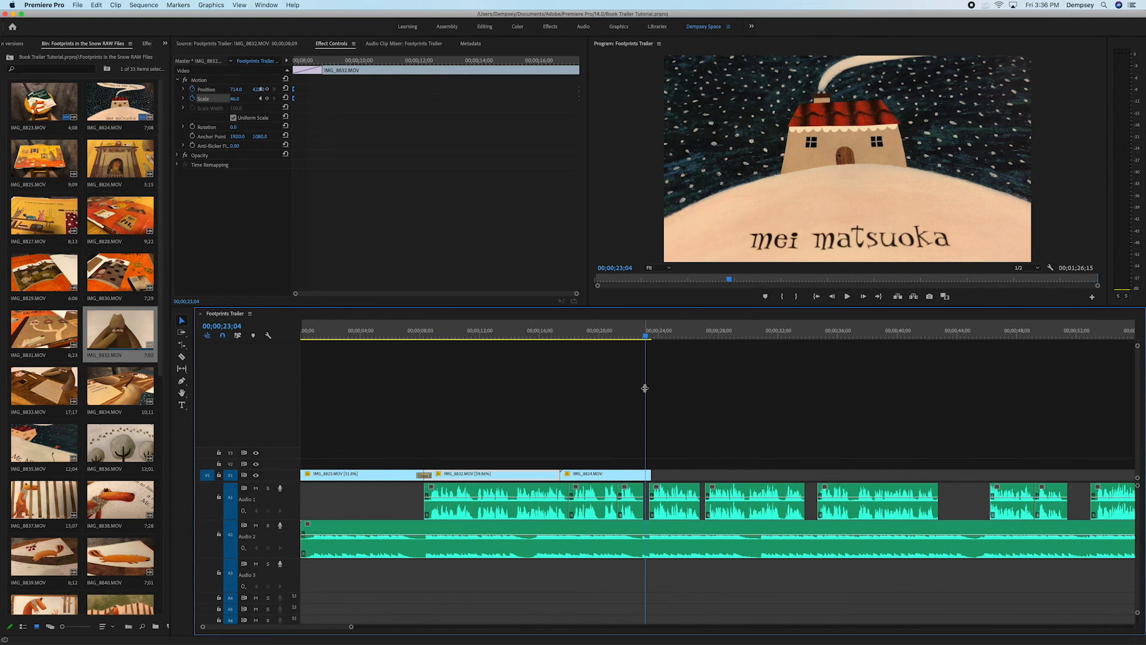
- Listen to the narration from 00;00;23;04 onward and place the playhead at 00;00;27;01
{"action": "key", "text": "XF86AudioRaiseVolume"}
{"action": "key", "text": "space"}
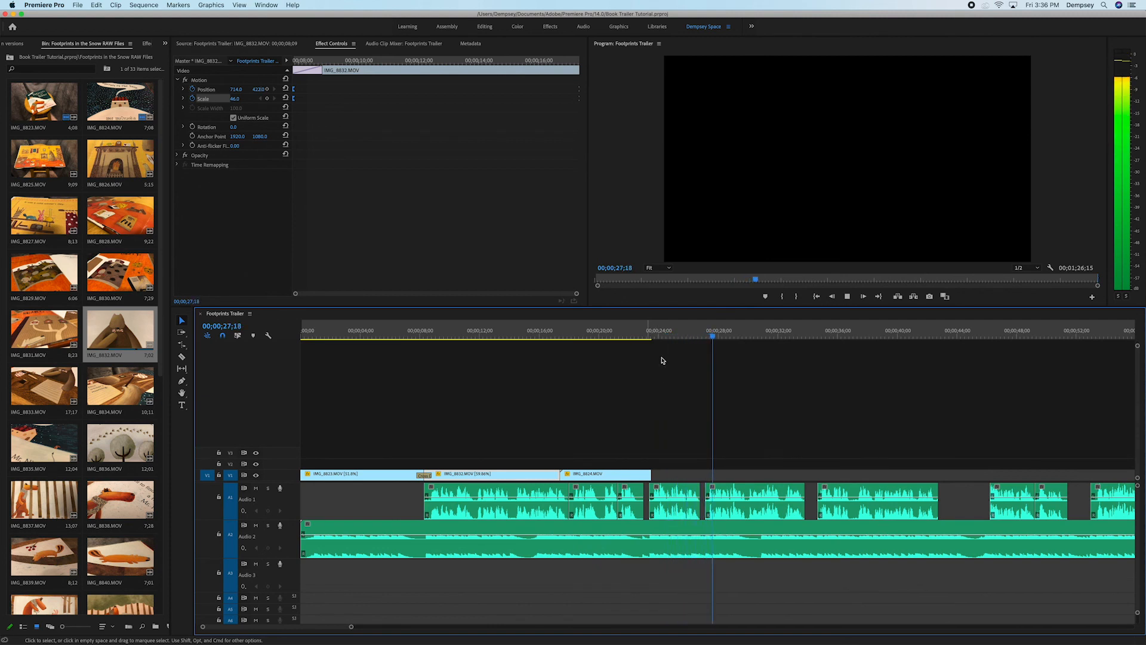
{"action": "left_click", "coordinate": [716, 336]}
{"action": "left_click_drag", "start_coordinate": [716, 336], "coordinate": [703, 347]}
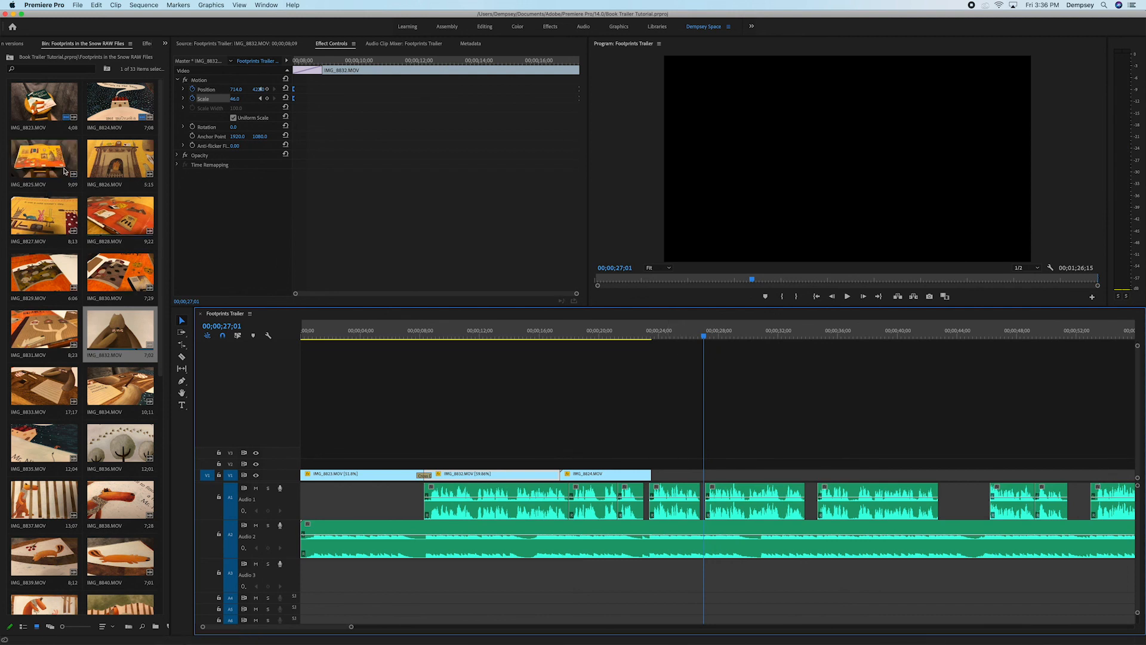
- Open IMG_8825.MOV in the source monitor and move IMG_8832.MOV out of the edit to track V2 at about 00;00;42
{"action": "double_click", "coordinate": [38, 159]}
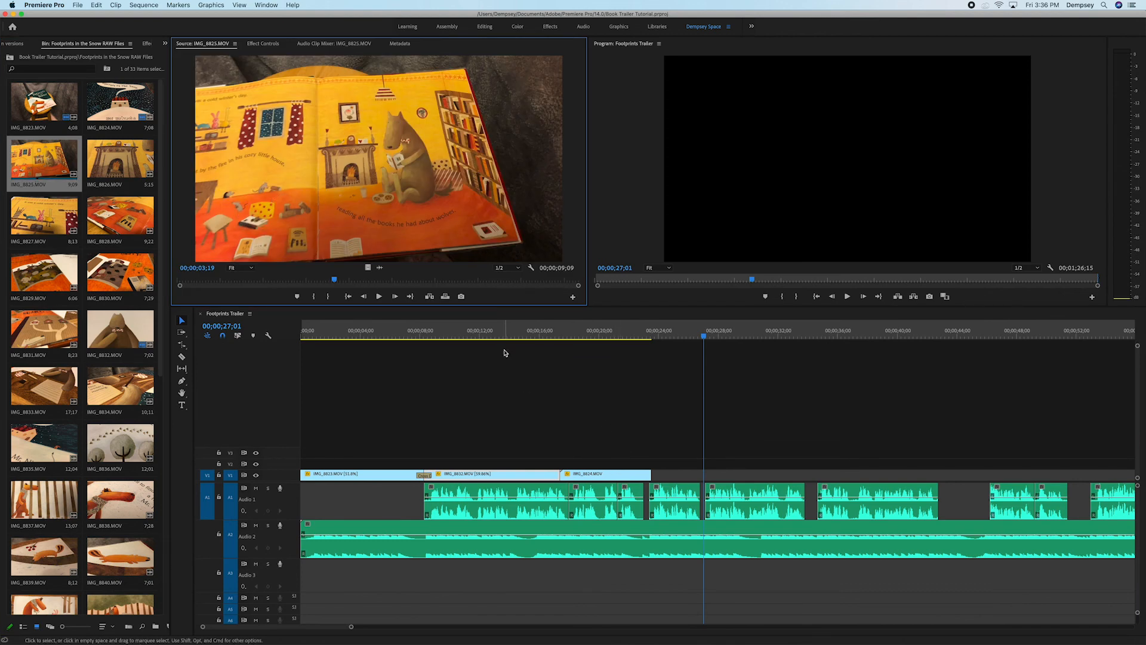
{"action": "left_click_drag", "start_coordinate": [499, 332], "coordinate": [473, 342]}
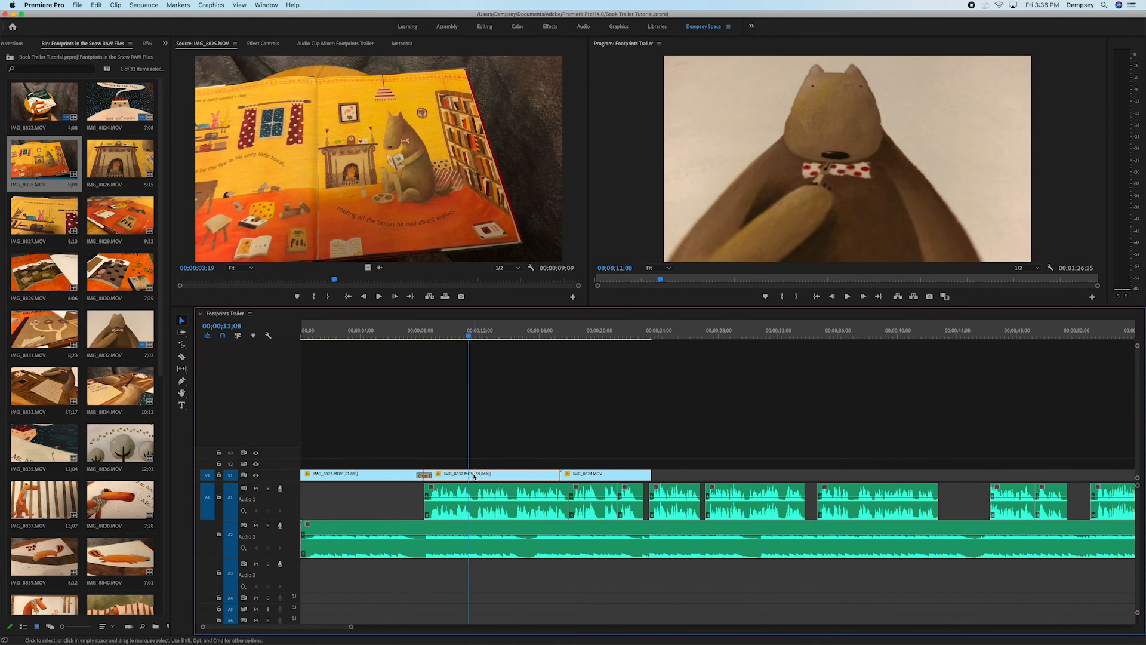
{"action": "left_click_drag", "start_coordinate": [475, 476], "coordinate": [987, 465]}
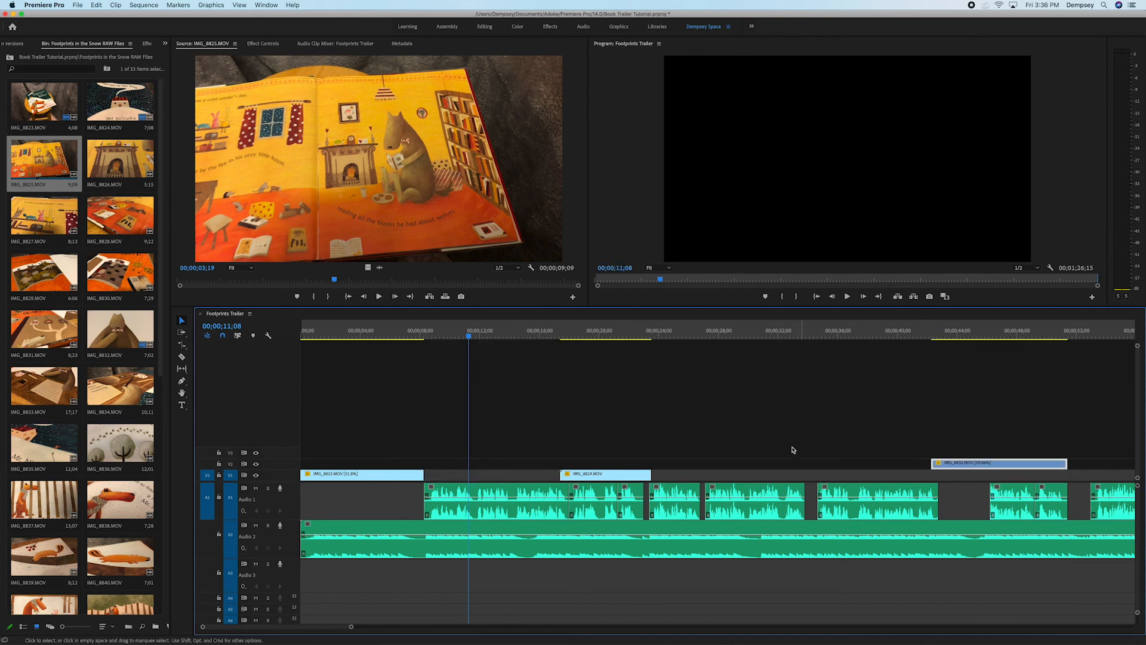
- Mark the source range of IMG_8825.MOV from 00;00;04;01 to 00;00;07;04
{"action": "left_click_drag", "start_coordinate": [310, 278], "coordinate": [351, 294]}
{"action": "key", "text": "i"}
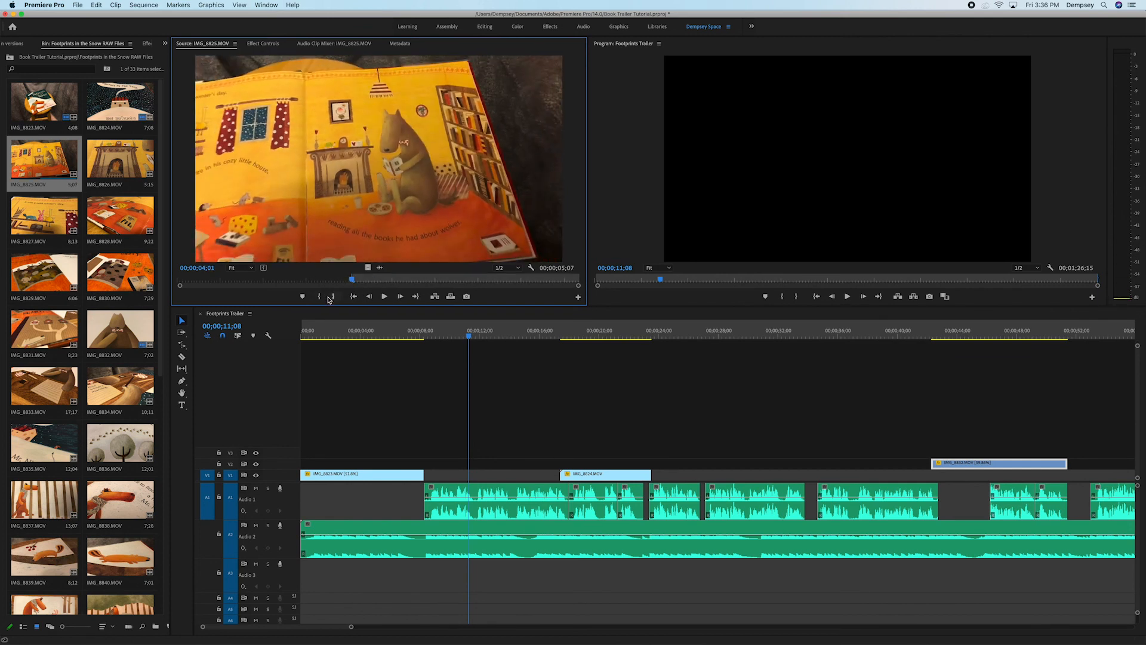
{"action": "key", "text": "space"}
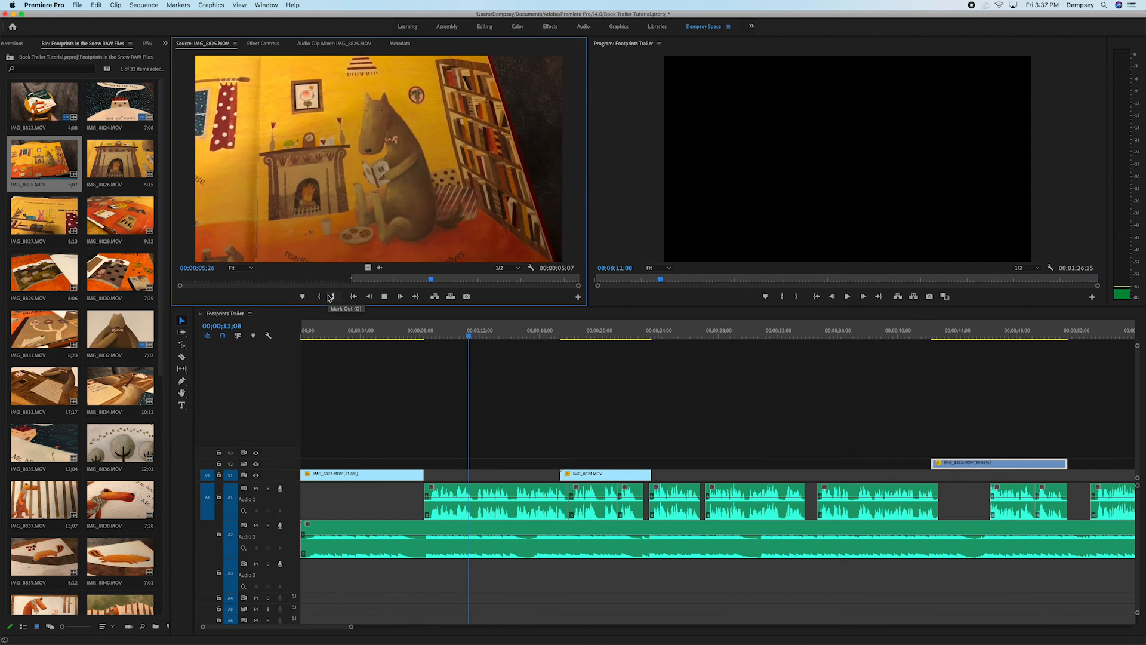
{"action": "key", "text": "space"}
{"action": "left_click", "coordinate": [330, 296]}
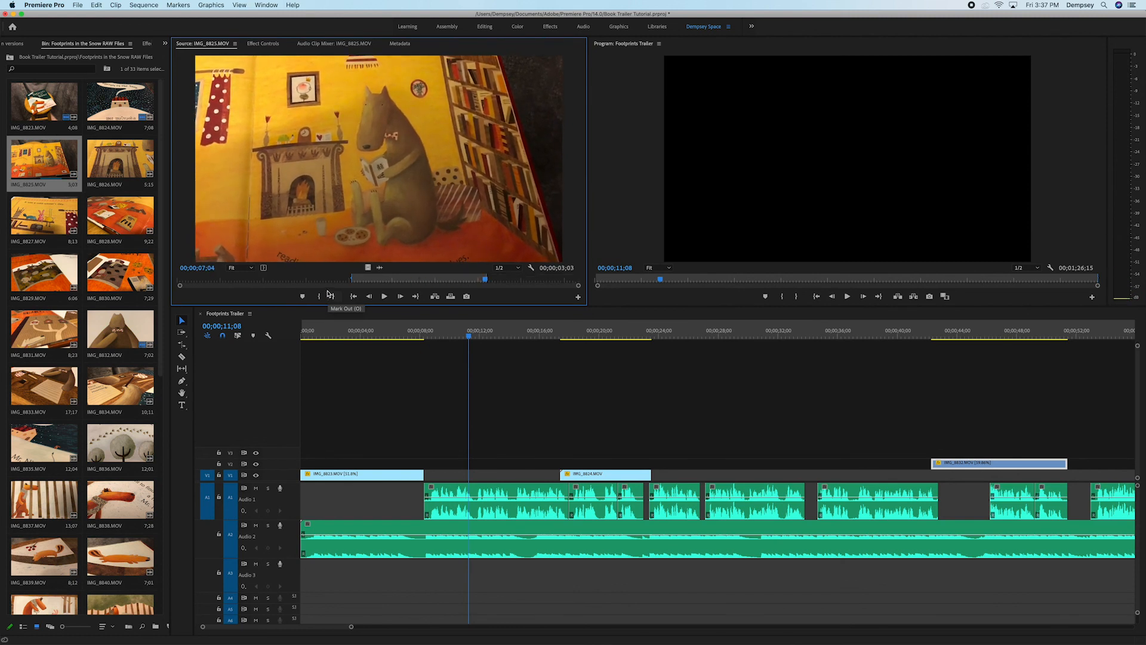
- Place the marked IMG_8825.MOV video on V1 directly after IMG_8823.MOV and rate-stretch it to the start of IMG_8824.MOV
{"action": "left_click_drag", "start_coordinate": [369, 264], "coordinate": [445, 482]}
{"action": "key", "text": "r"}
{"action": "left_click_drag", "start_coordinate": [470, 474], "coordinate": [559, 473]}
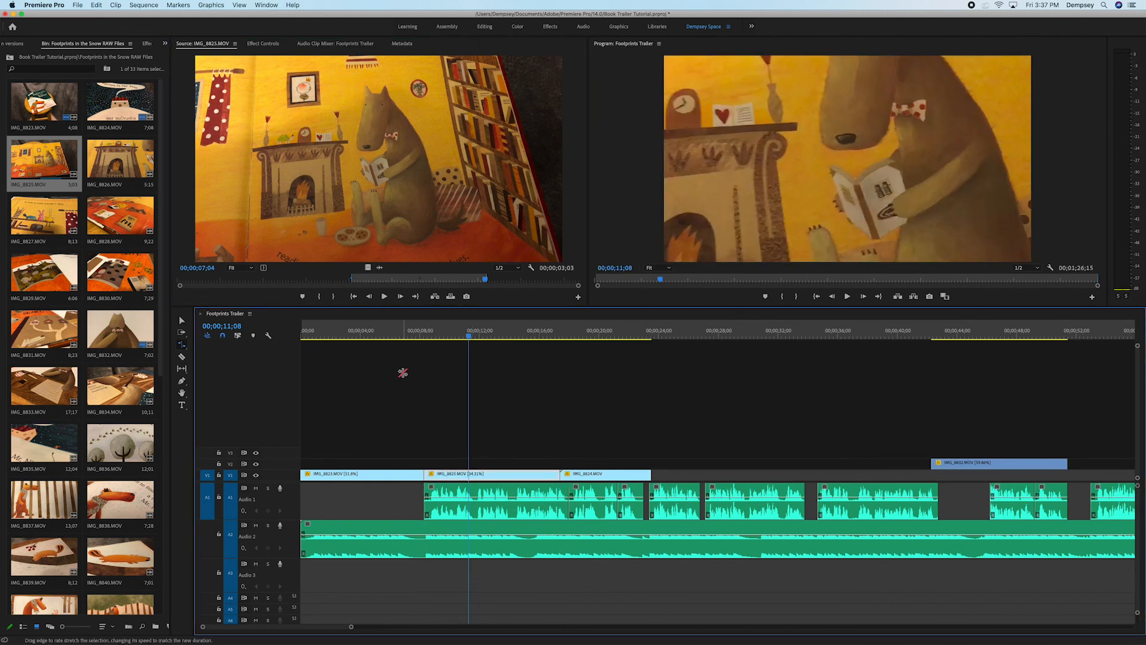
- Preview the cut from IMG_8823.MOV into IMG_8825.MOV and apply Set to Frame Size to IMG_8825.MOV
{"action": "left_click", "coordinate": [411, 332]}
{"action": "key", "text": "space"}
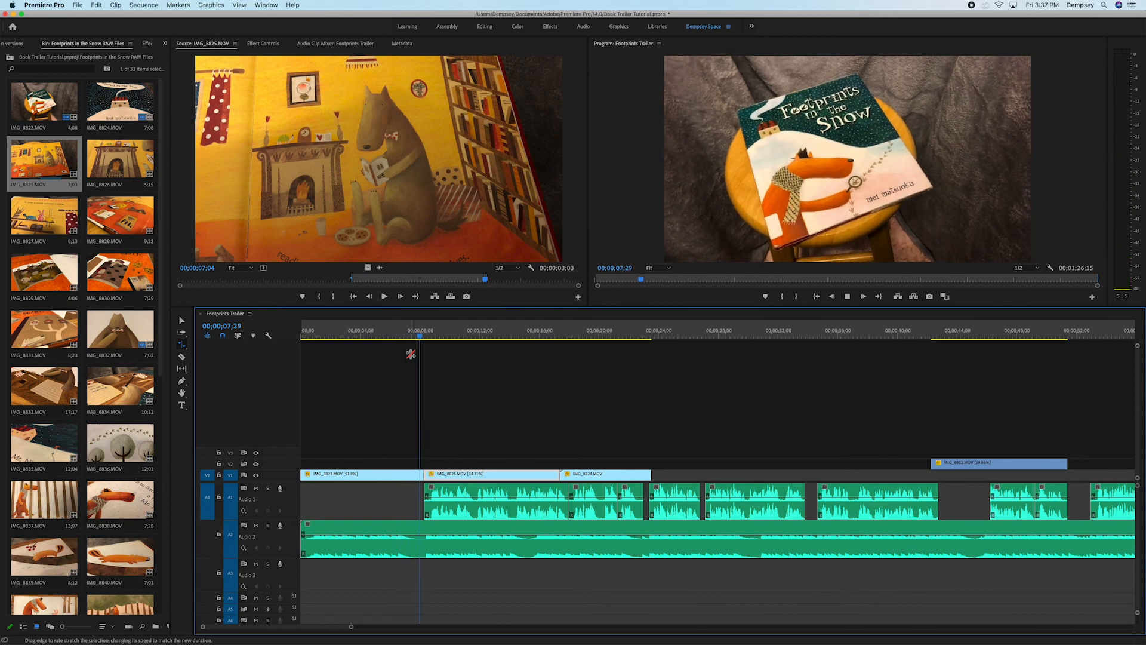
{"action": "key", "text": "space"}
{"action": "key", "text": "v"}
{"action": "right_click", "coordinate": [471, 478]}
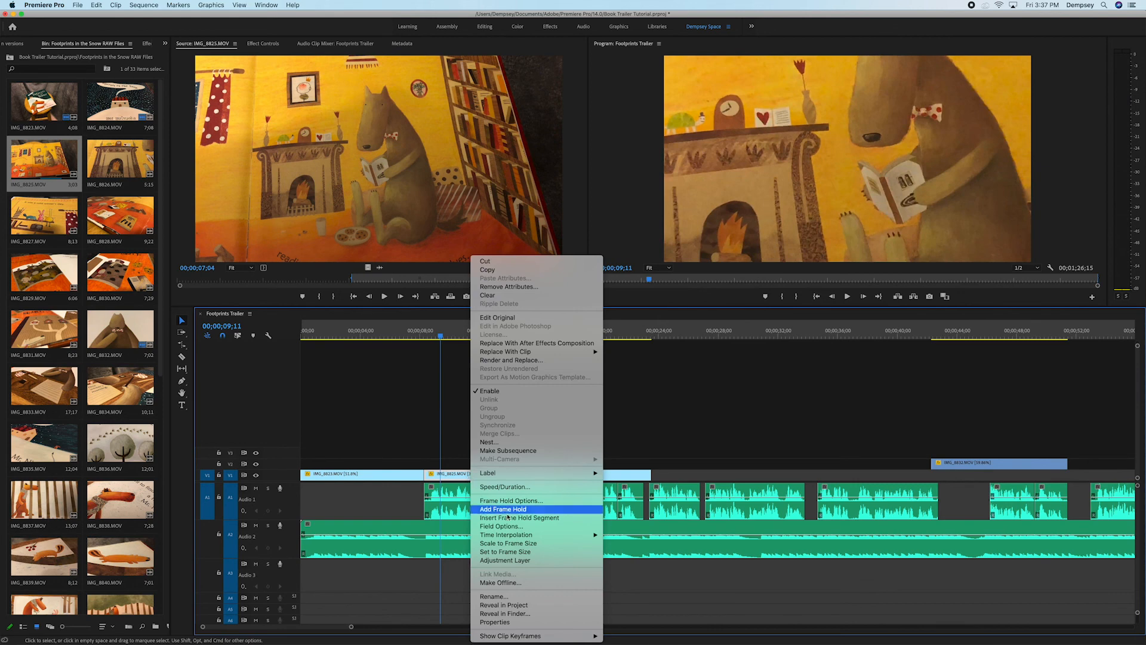
{"action": "left_click", "coordinate": [519, 552]}
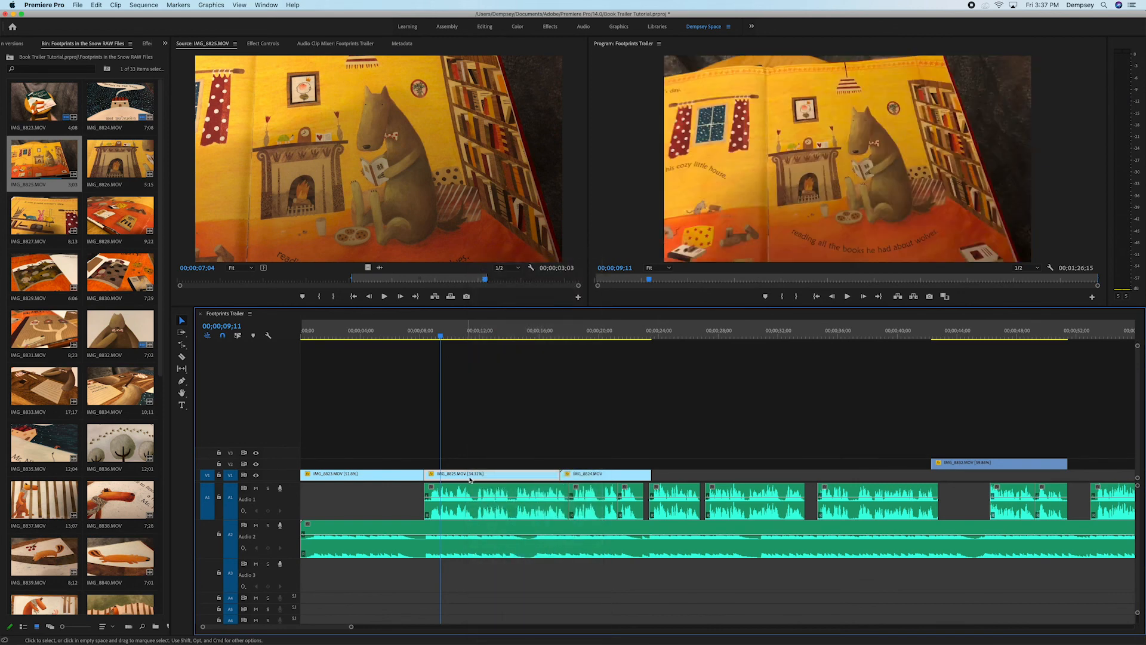
- Play back and remove IMG_8825.MOV from V1, then re-place its marked video after IMG_8823.MOV, rate-stretched to end at about 00;00;13;18
{"action": "left_click", "coordinate": [414, 333]}
{"action": "key", "text": "space"}
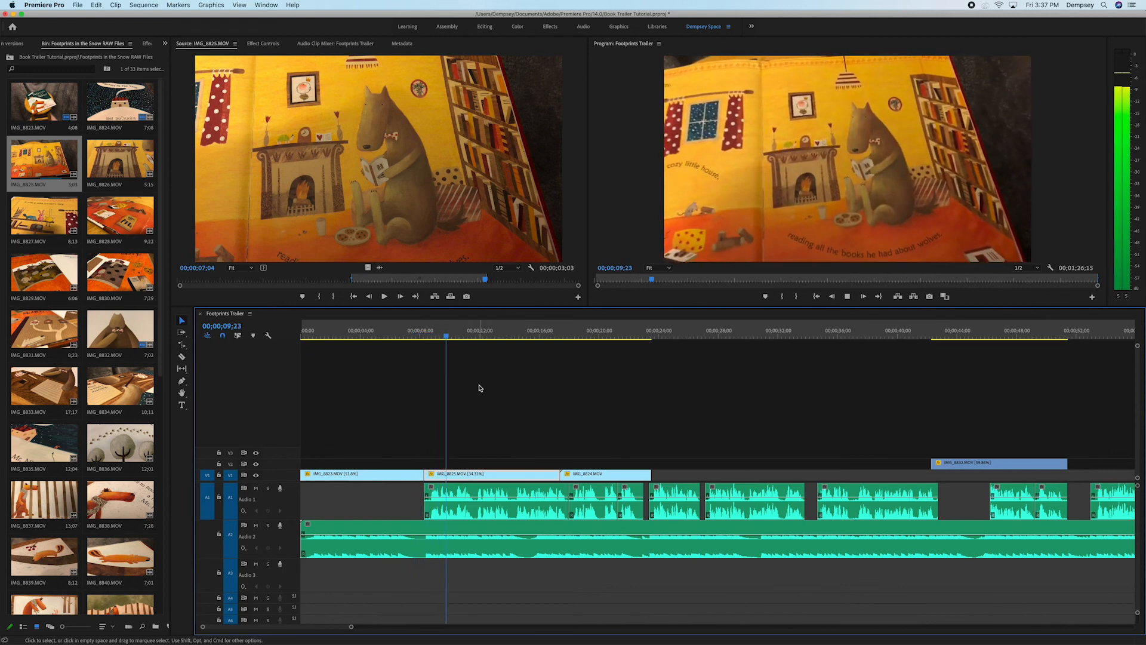
{"action": "key", "text": "space"}
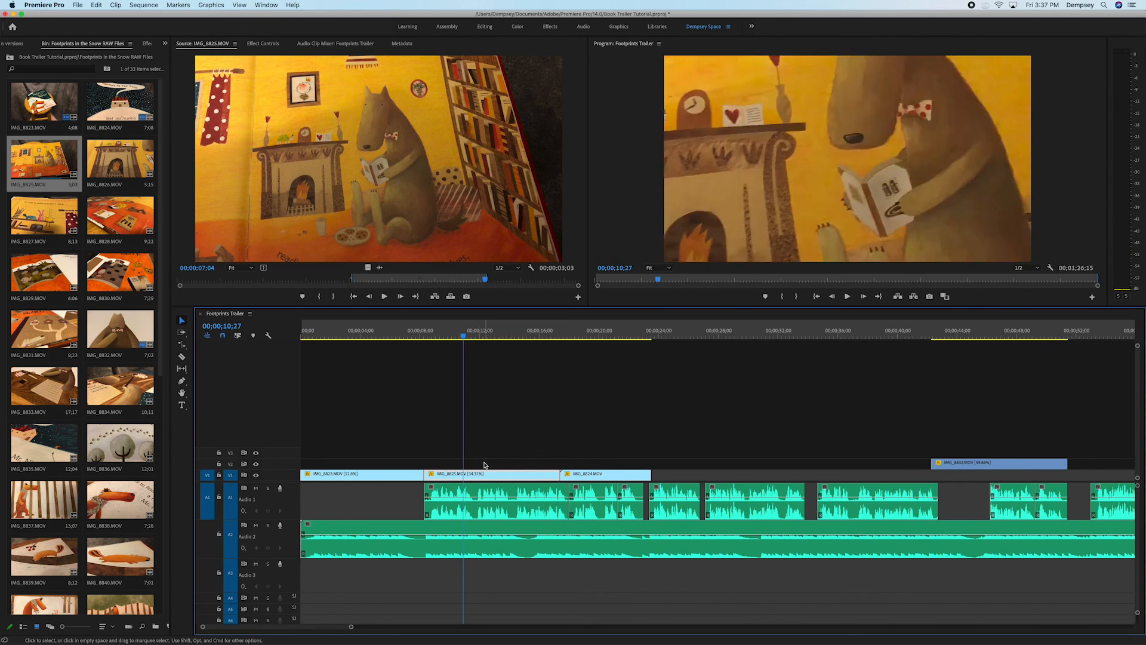
{"action": "key", "text": "Delete"}
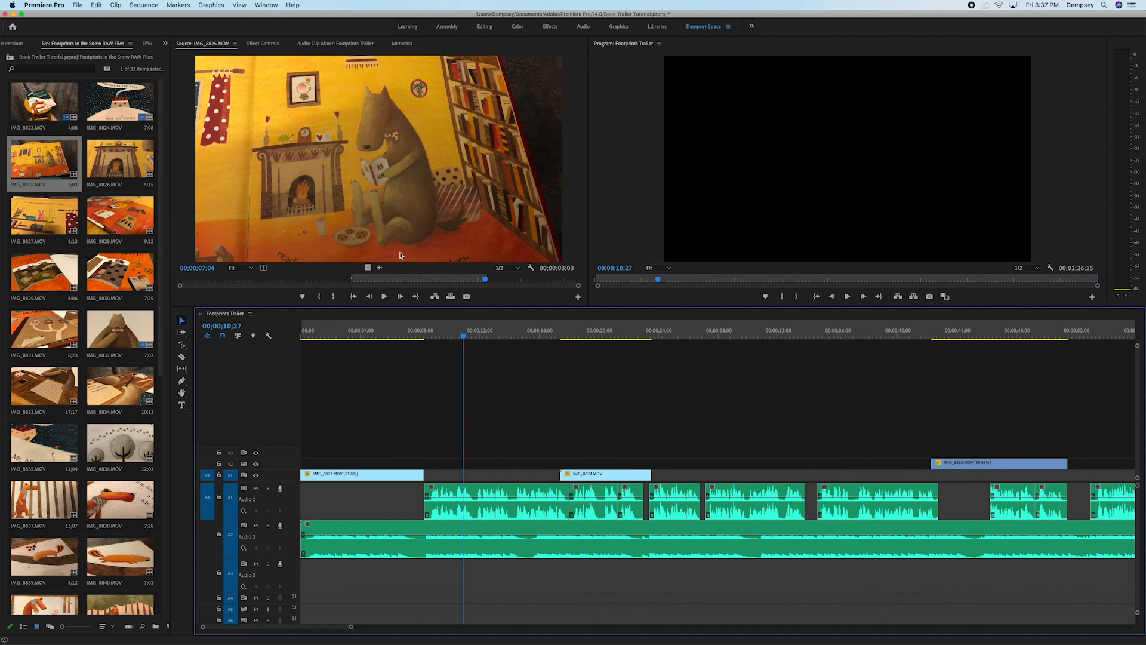
{"action": "left_click_drag", "start_coordinate": [367, 267], "coordinate": [428, 474]}
{"action": "key", "text": "r"}
{"action": "left_click_drag", "start_coordinate": [470, 475], "coordinate": [501, 474]}
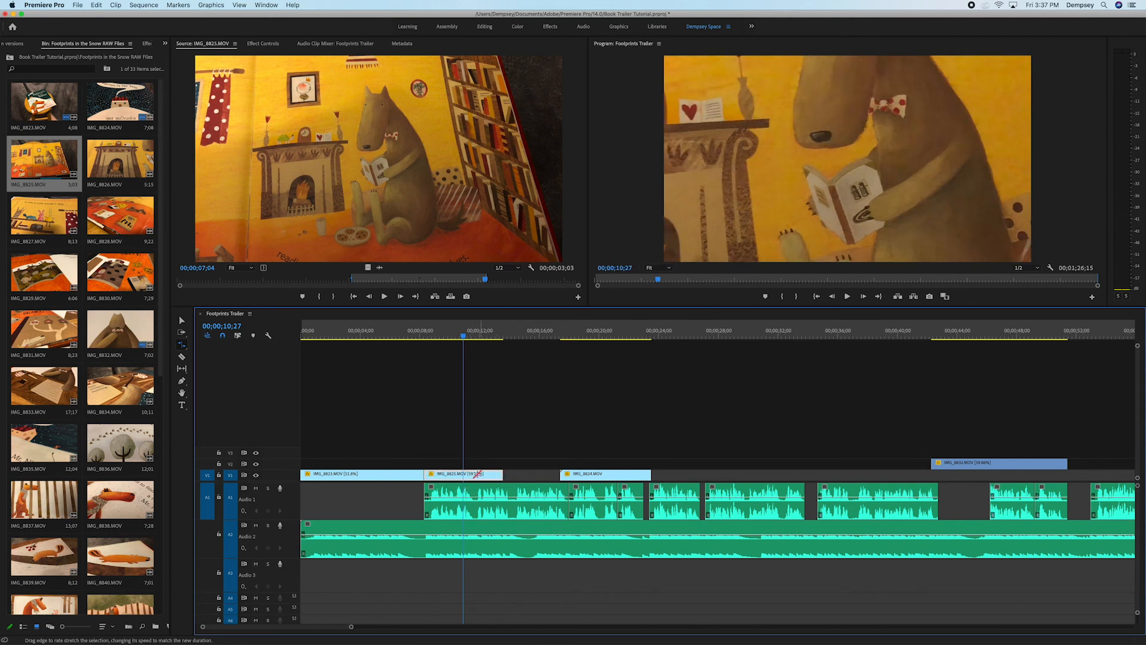
- Apply Scale to Frame Size to IMG_8825.MOV on V1 and play back the cut from IMG_8823.MOV into it
{"action": "left_click_drag", "start_coordinate": [444, 336], "coordinate": [419, 345]}
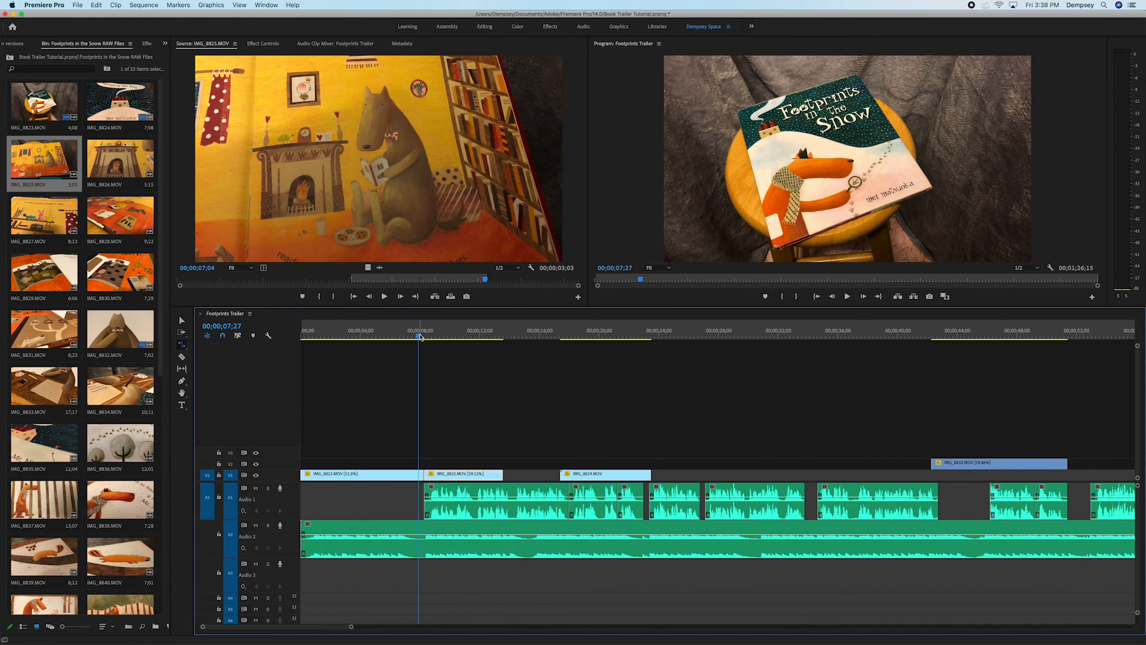
{"action": "key", "text": "v"}
{"action": "left_click_drag", "start_coordinate": [424, 338], "coordinate": [405, 338]}
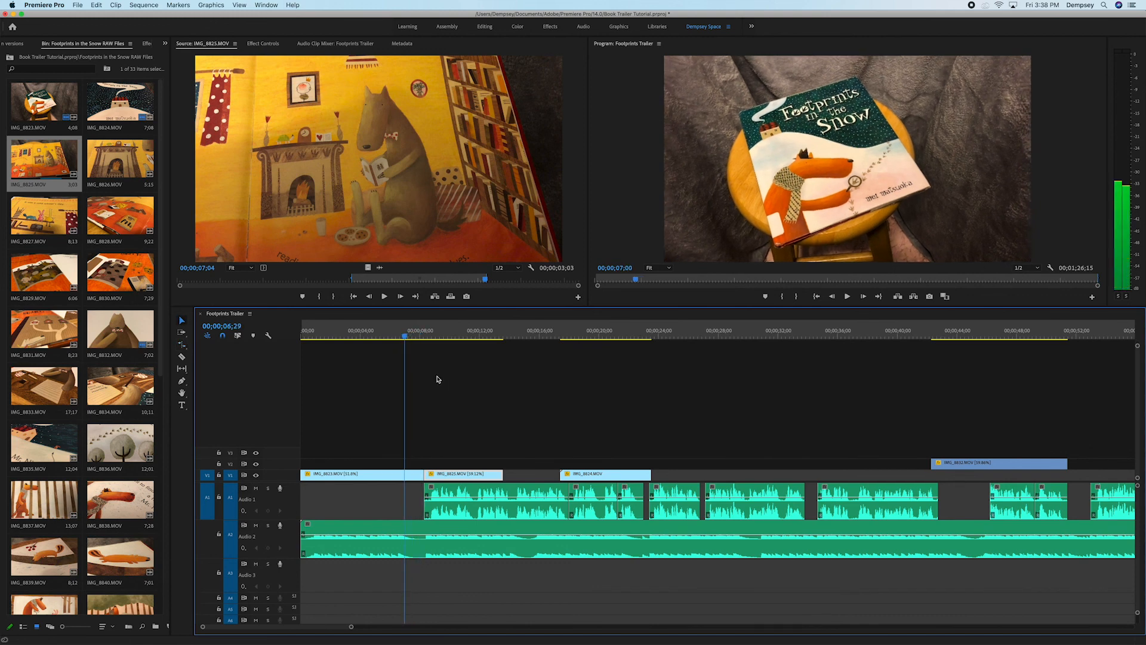
{"action": "key", "text": "space"}
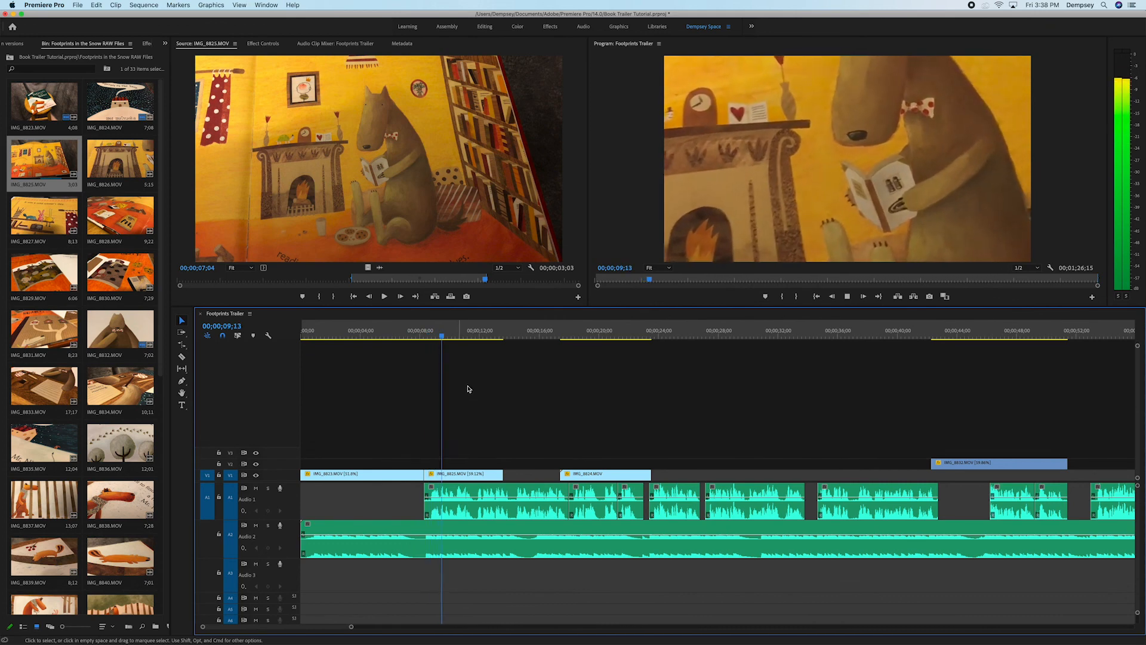
{"action": "key", "text": "space"}
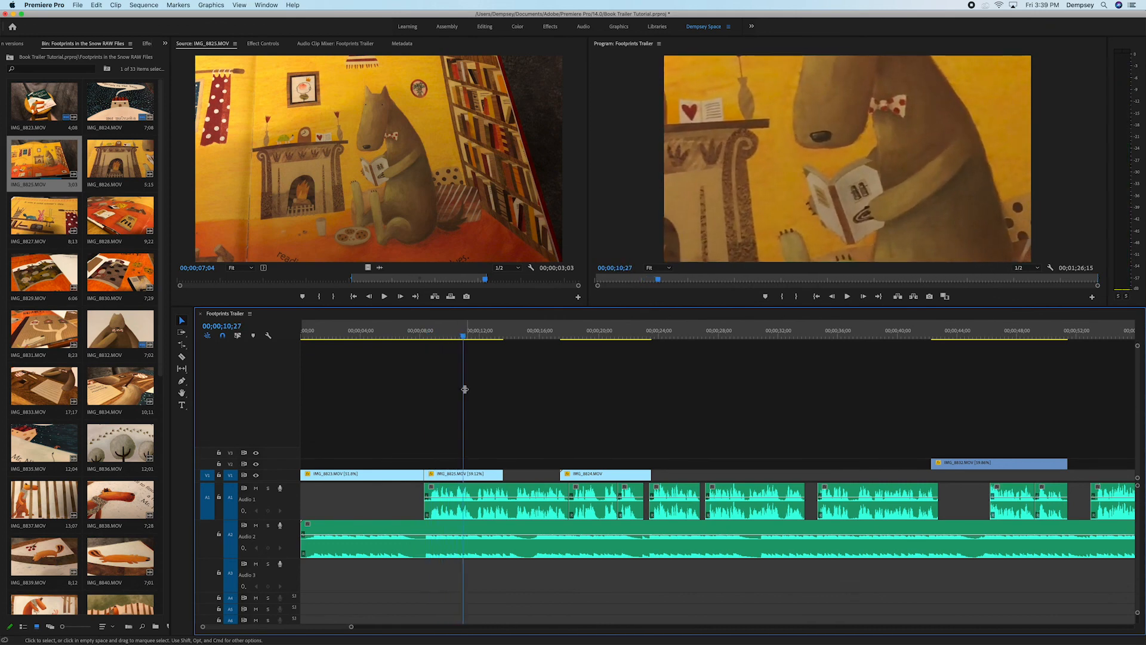
{"action": "right_click", "coordinate": [458, 476]}
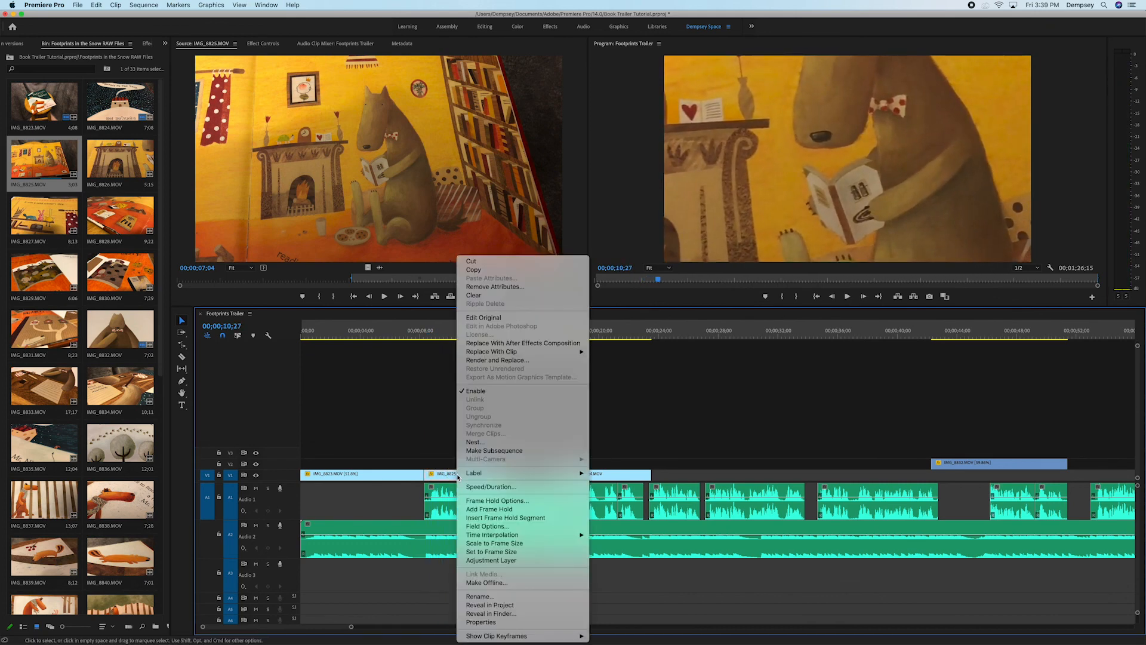
{"action": "left_click", "coordinate": [491, 544]}
{"action": "left_click", "coordinate": [408, 333]}
{"action": "key", "text": "space"}
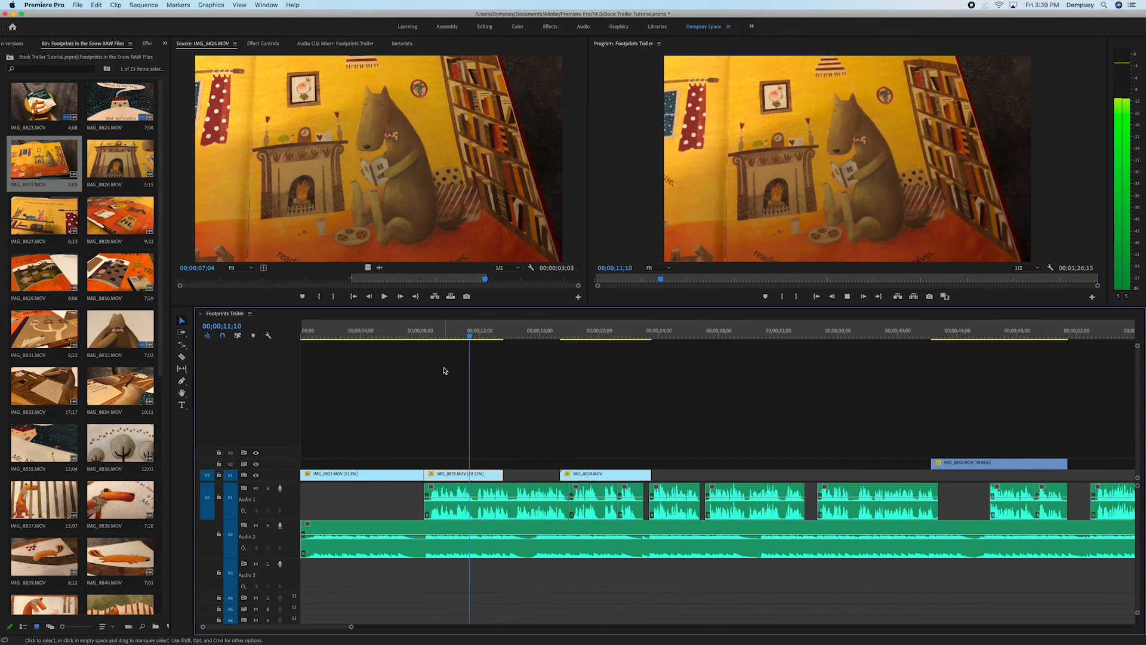
{"action": "key", "text": "space"}
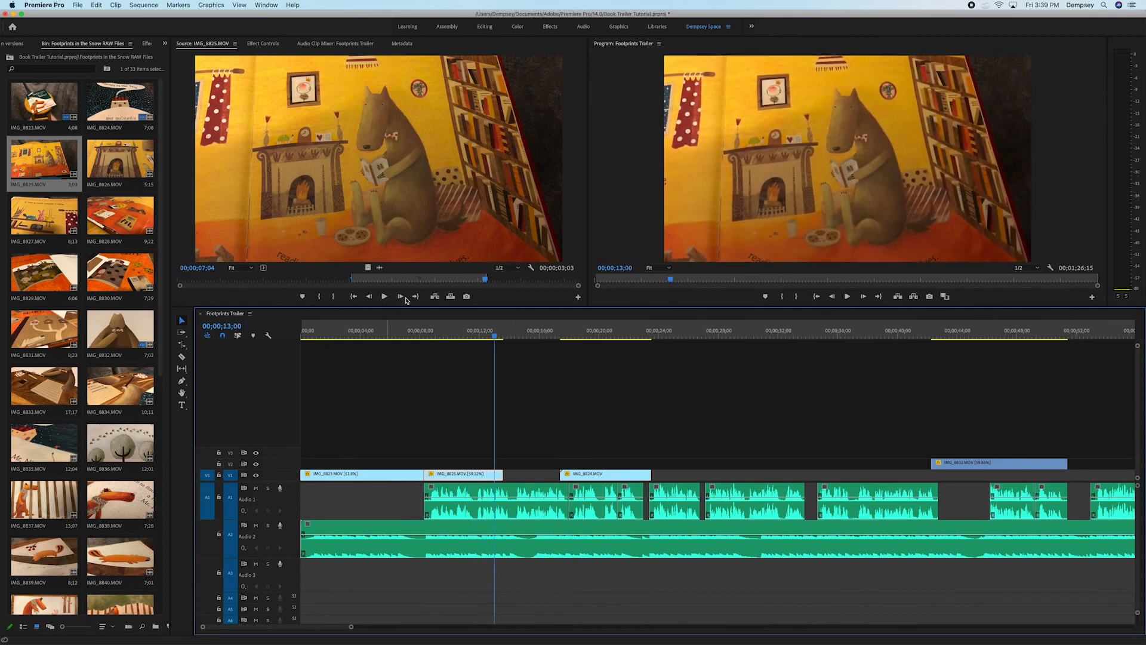
- Open IMG_8826.MOV in the source monitor, review the fireplace shot and mark its in point at 00;00;04;17
{"action": "double_click", "coordinate": [119, 169]}
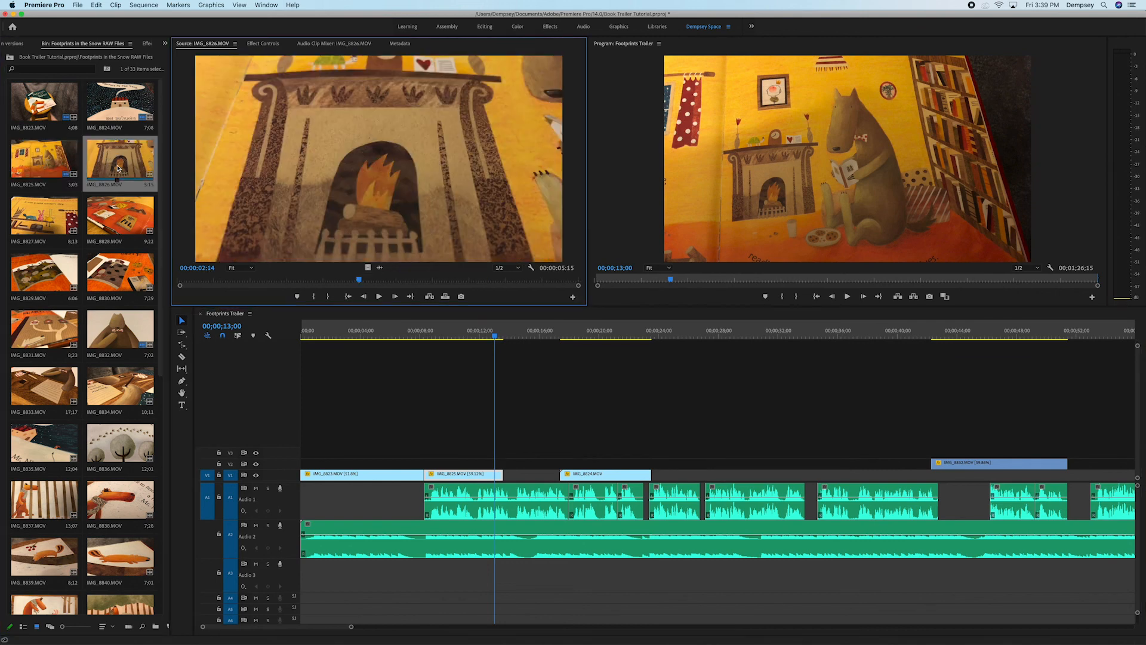
{"action": "left_click_drag", "start_coordinate": [235, 281], "coordinate": [293, 296]}
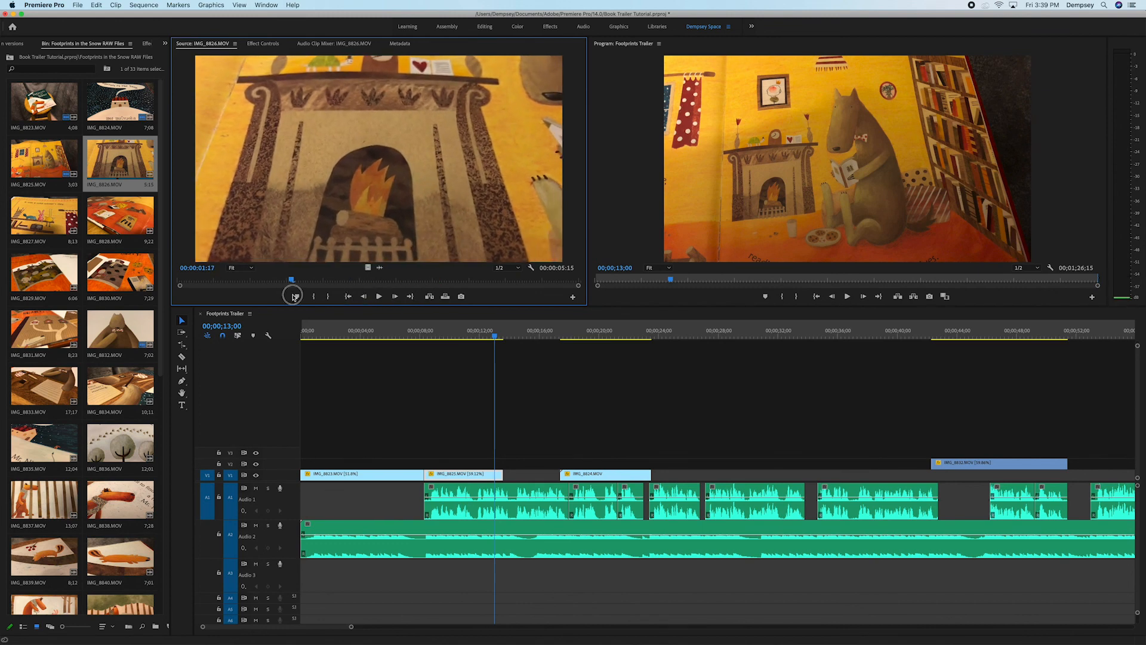
{"action": "key", "text": "i"}
{"action": "key", "text": "space"}
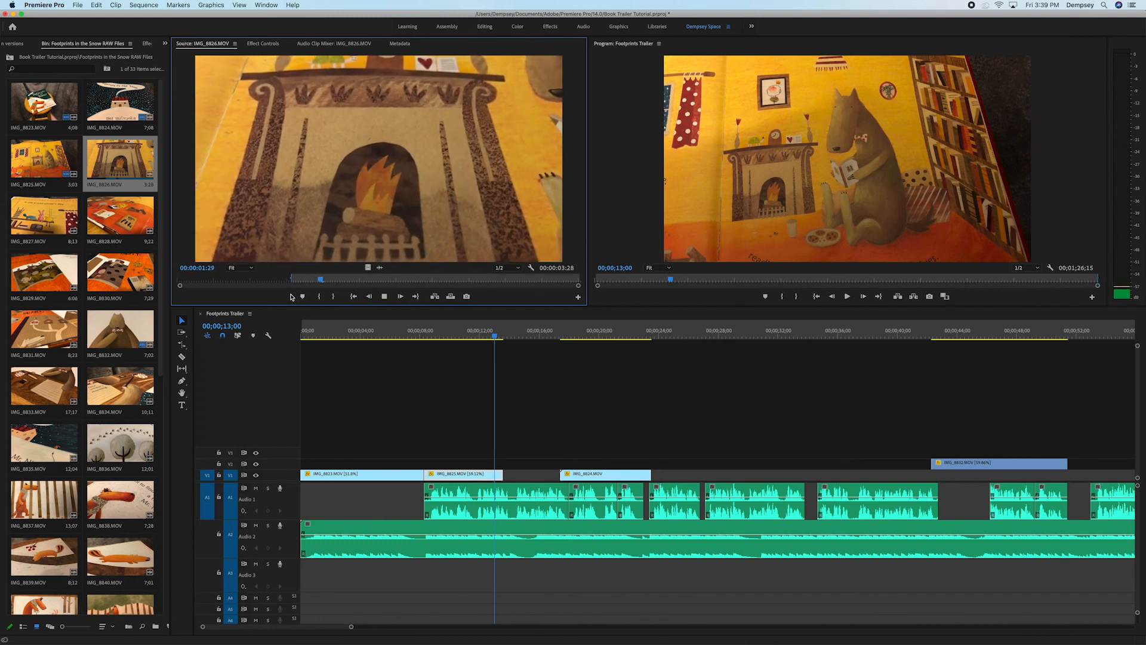
{"action": "key", "text": "space"}
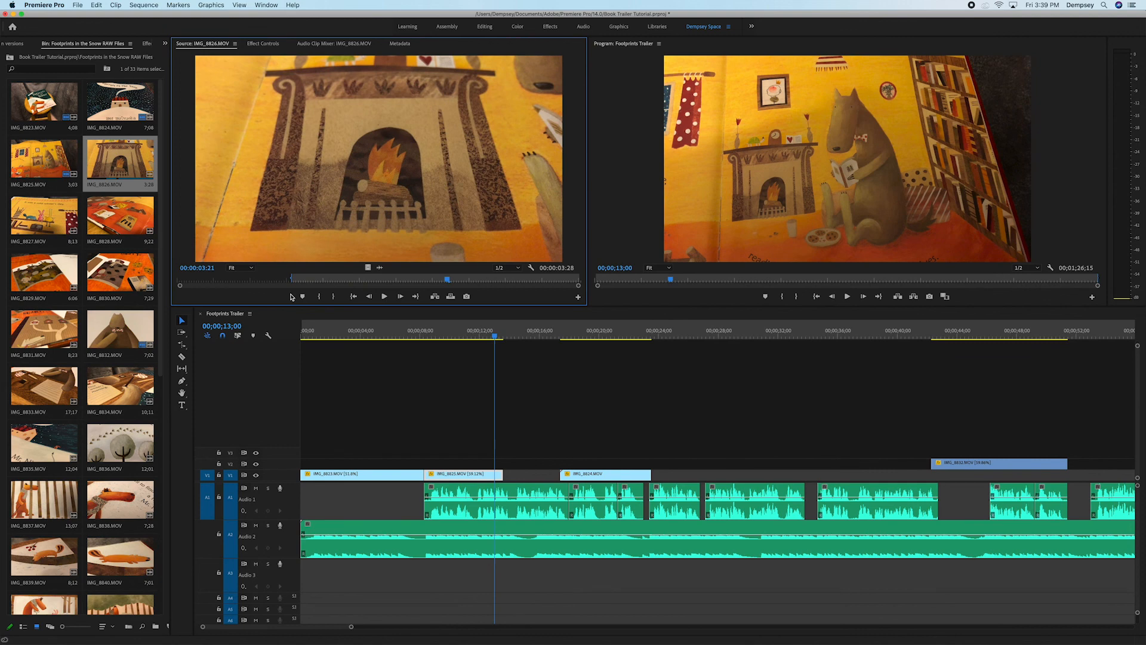
{"action": "left_click_drag", "start_coordinate": [266, 278], "coordinate": [222, 282]}
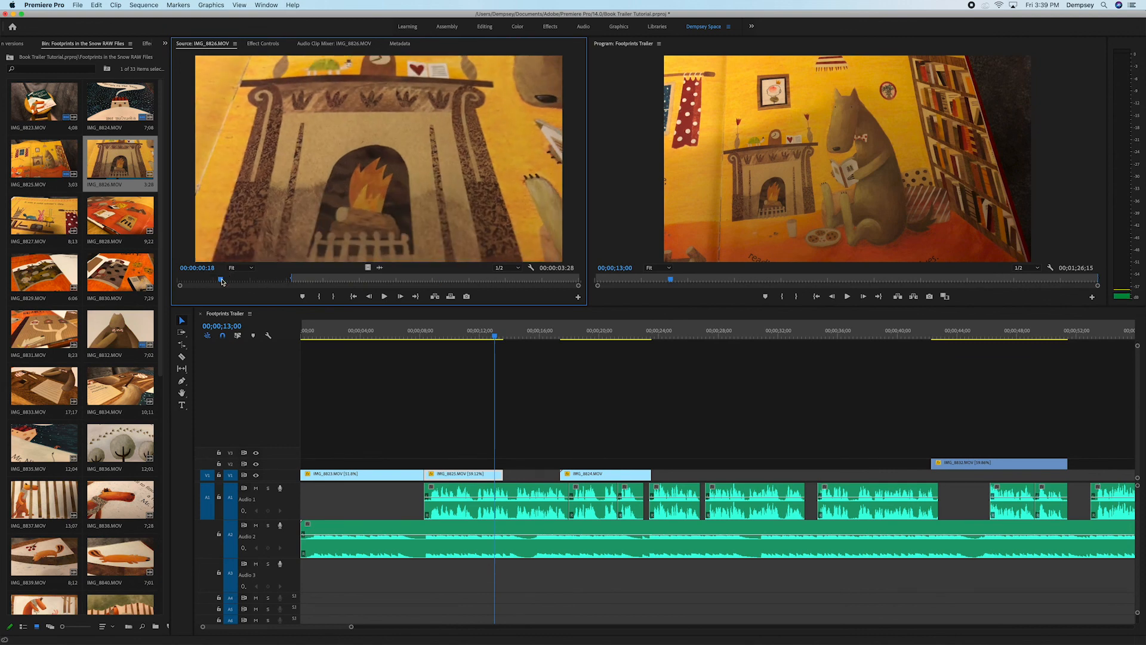
{"action": "key", "text": "i"}
{"action": "key", "text": "space"}
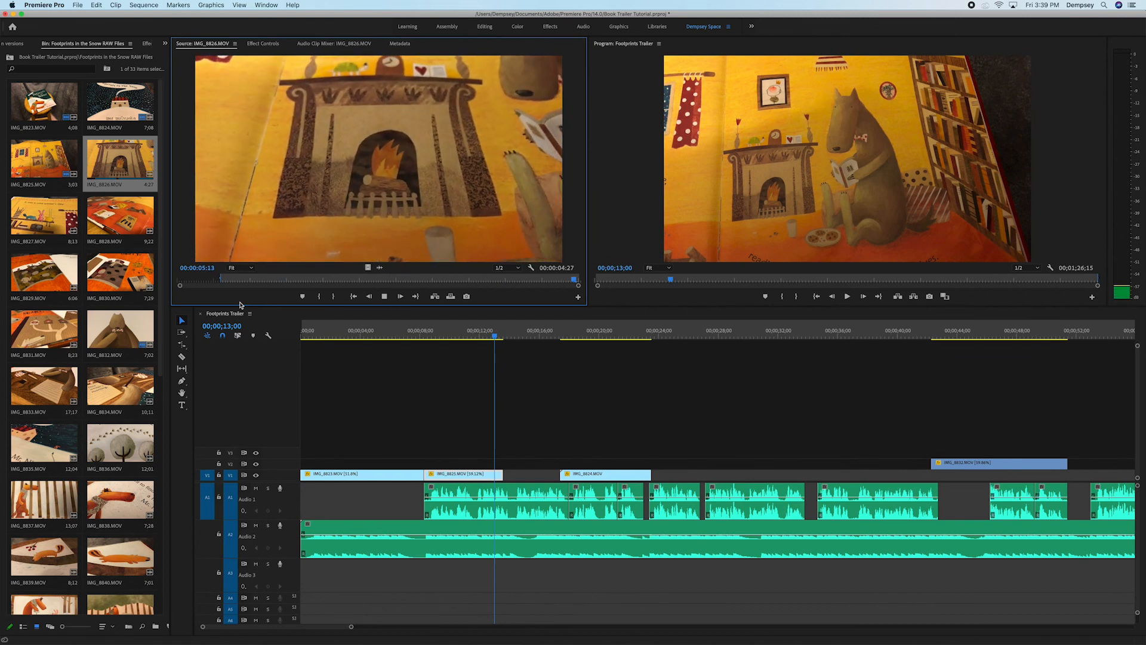
{"action": "left_click_drag", "start_coordinate": [576, 281], "coordinate": [512, 282]}
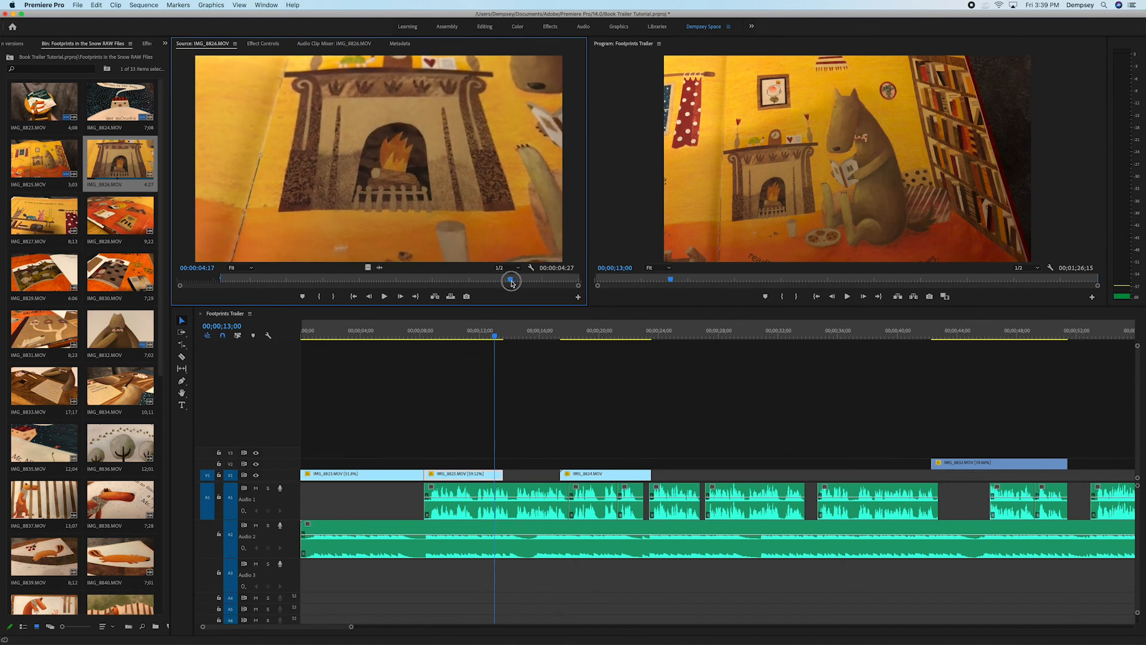
{"action": "key", "text": "i"}
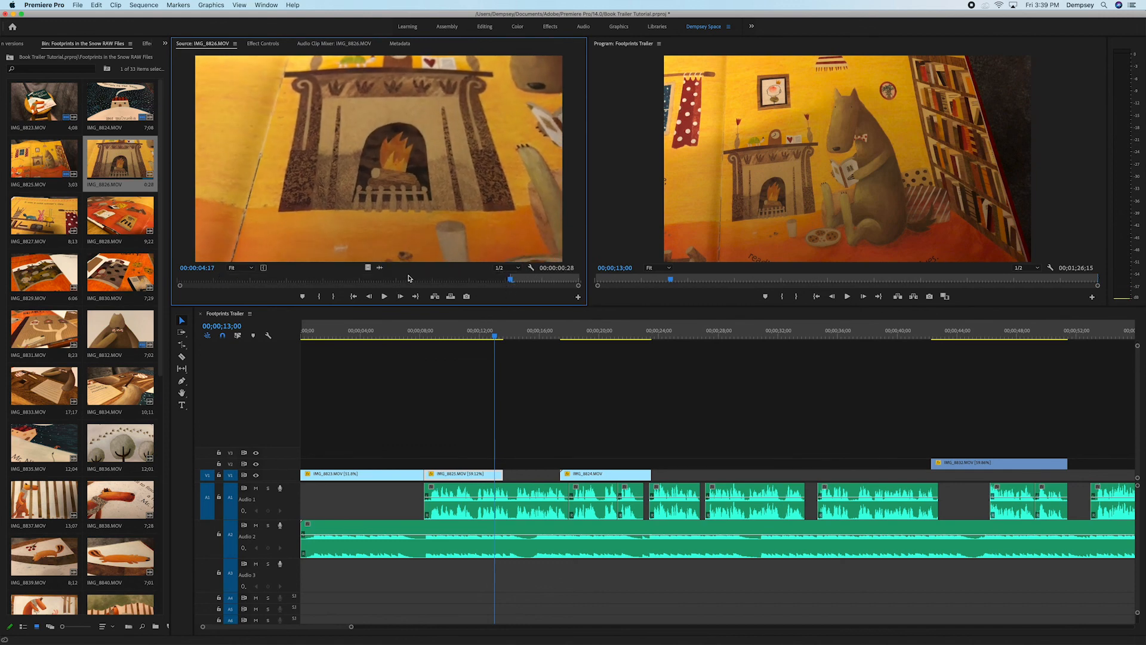
- Place the marked IMG_8826.MOV video on V1 directly after IMG_8825.MOV and rate-stretch it to a duration of 00;00;01;19
{"action": "left_click_drag", "start_coordinate": [368, 268], "coordinate": [536, 476]}
{"action": "key", "text": "r"}
{"action": "left_click", "coordinate": [519, 341]}
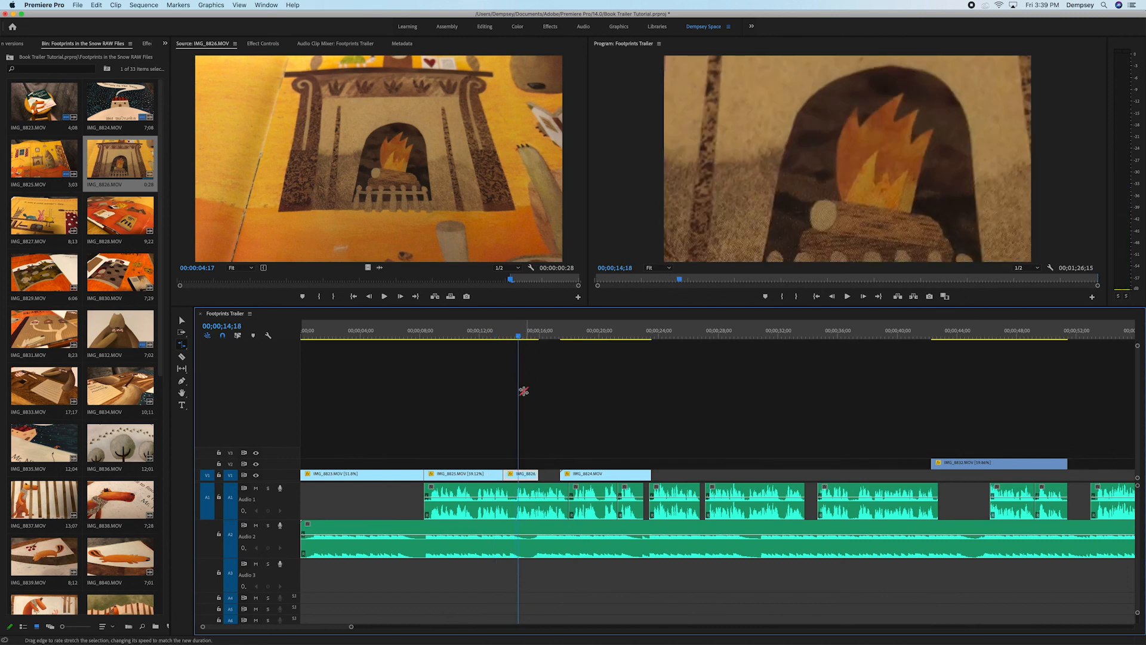
{"action": "key", "text": "v"}
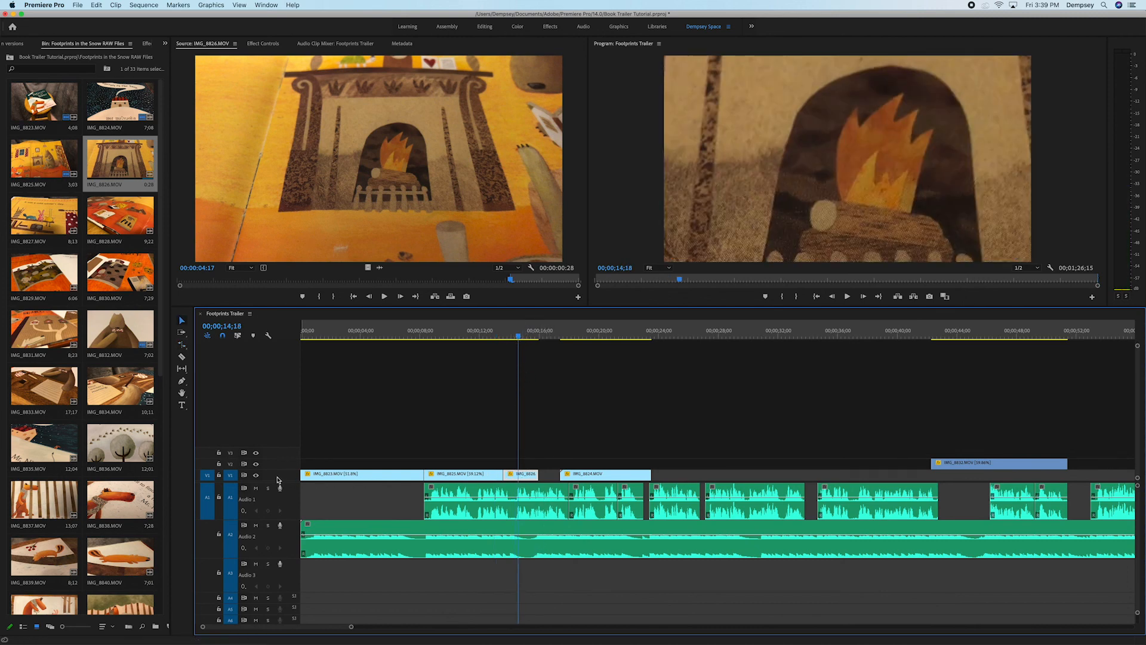
{"action": "left_click_drag", "start_coordinate": [351, 628], "coordinate": [323, 627]}
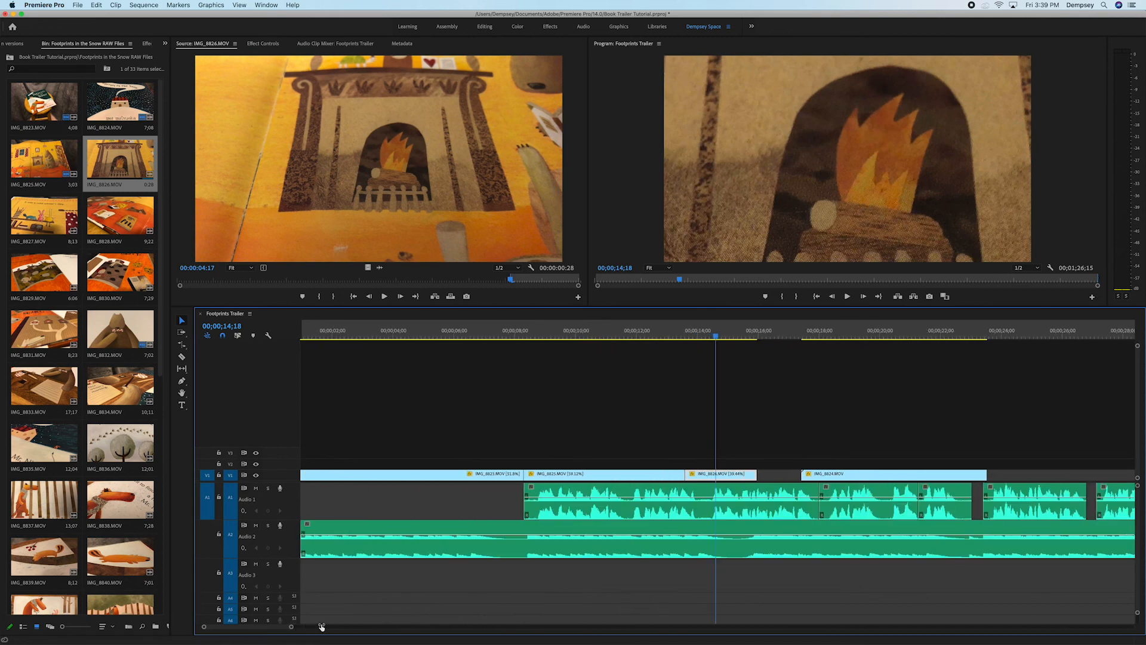
{"action": "left_click_drag", "start_coordinate": [755, 472], "coordinate": [735, 481]}
{"action": "left_click", "coordinate": [757, 475]}
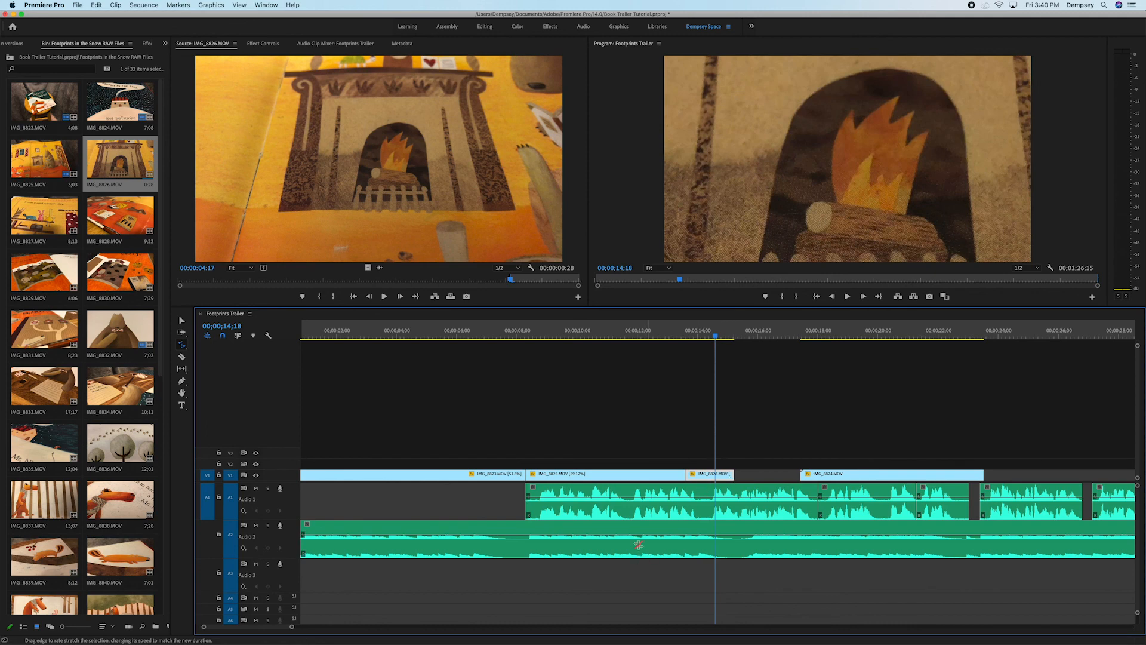
{"action": "key", "text": "v"}
- Check the speed and duration settings of IMG_8826.MOV on V1 and play back the cut from IMG_8825.MOV into it
{"action": "right_click", "coordinate": [707, 473]}
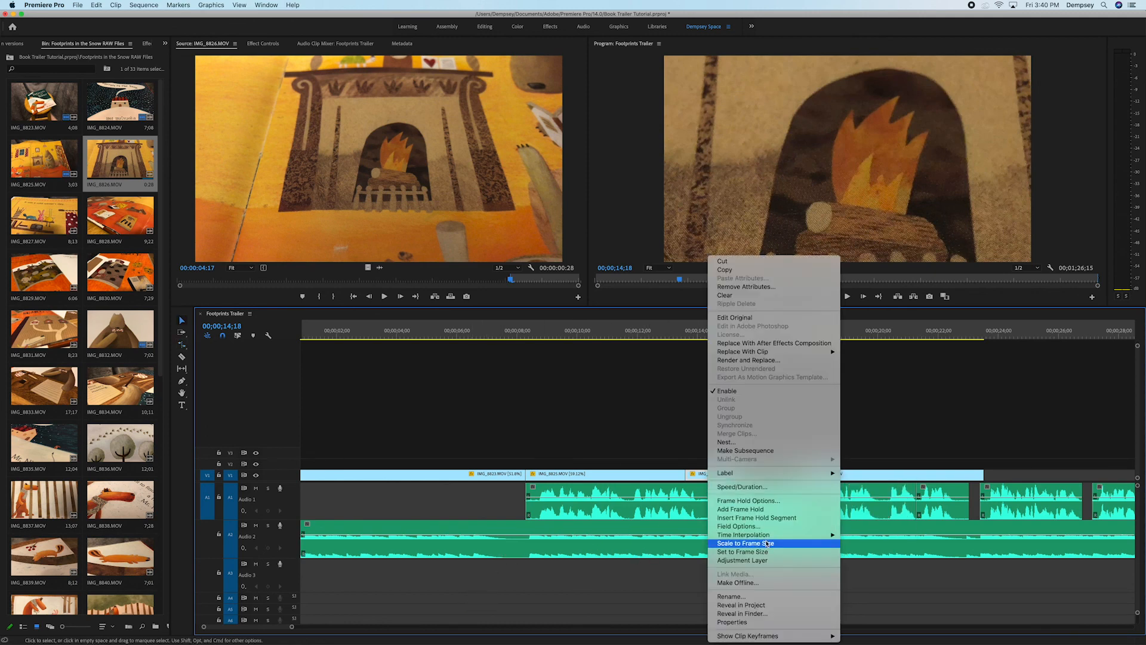
{"action": "left_click", "coordinate": [758, 486]}
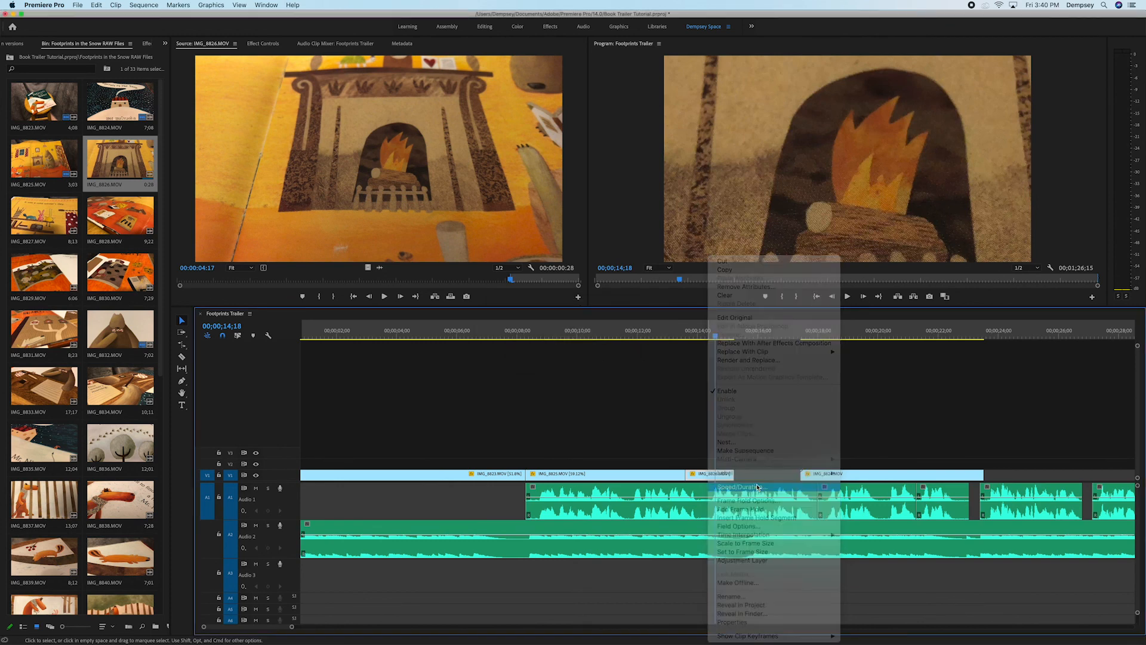
{"action": "left_click", "coordinate": [592, 377]}
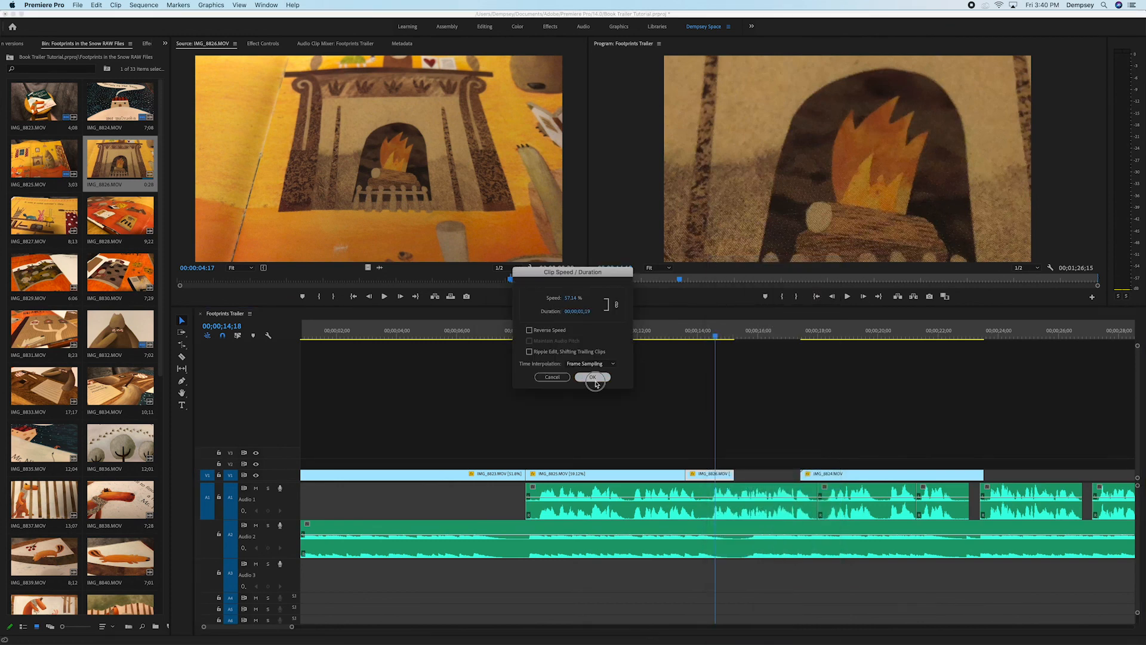
{"action": "mouse_move", "coordinate": [670, 336]}
{"action": "left_mouse_down"}
{"action": "mouse_move", "coordinate": [640, 337]}
{"action": "mouse_move", "coordinate": [685, 340]}
{"action": "mouse_move", "coordinate": [673, 348]}
{"action": "left_mouse_up"}
{"action": "left_click", "coordinate": [688, 338]}
{"action": "key", "text": "space"}
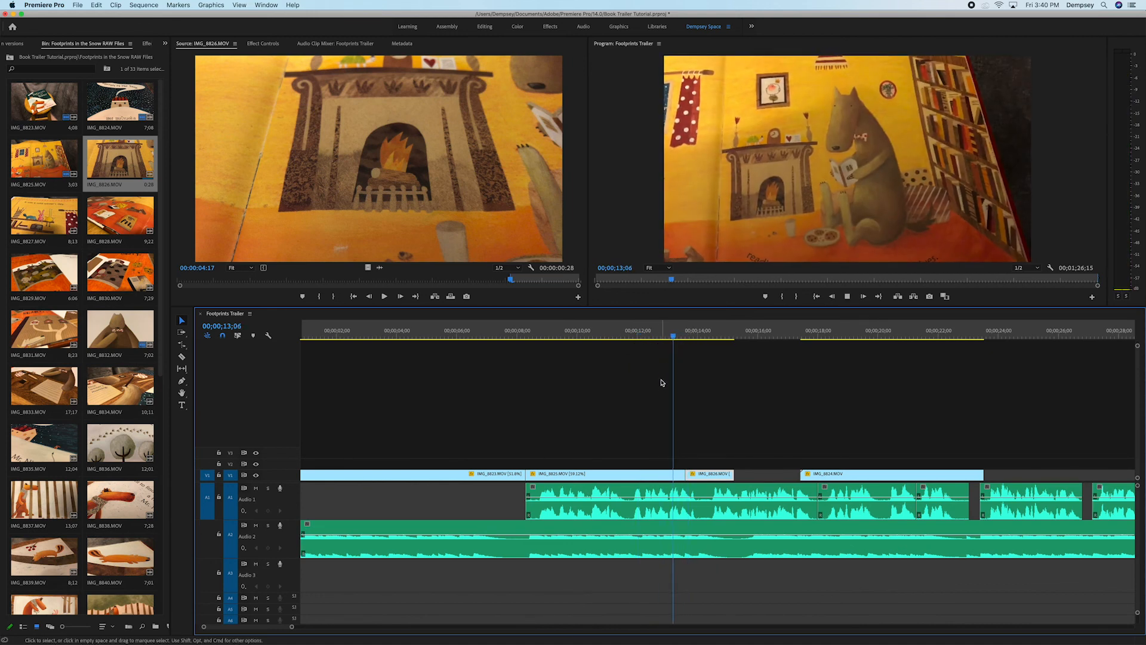
{"action": "key", "text": "space"}
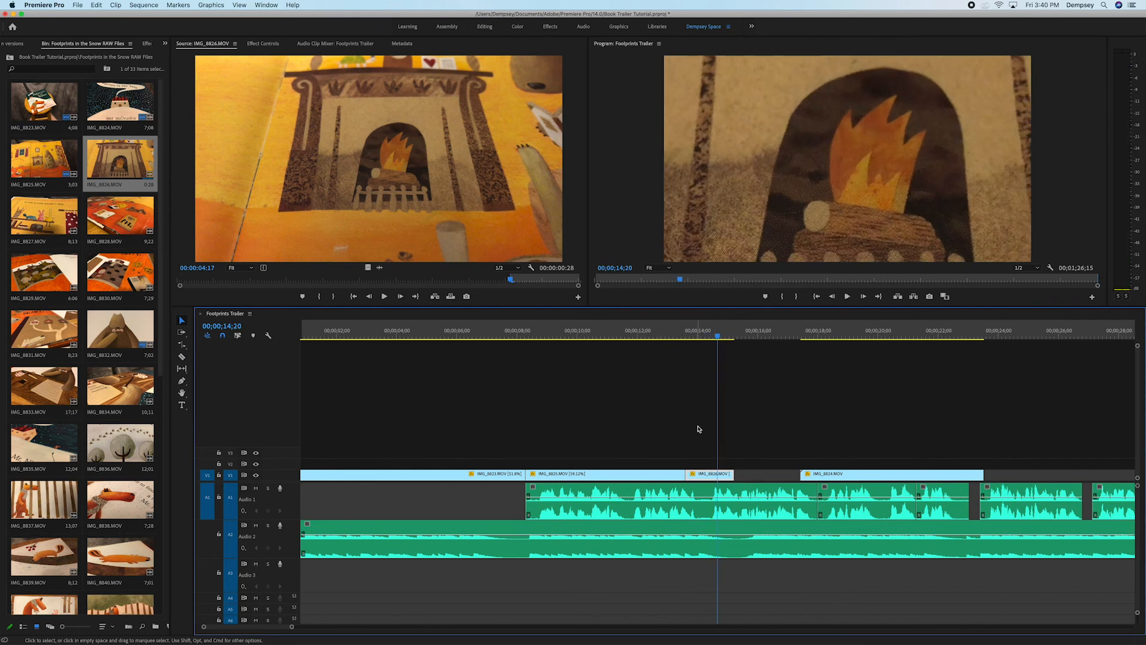
{"action": "key", "text": "space"}
{"action": "key", "text": "space"}
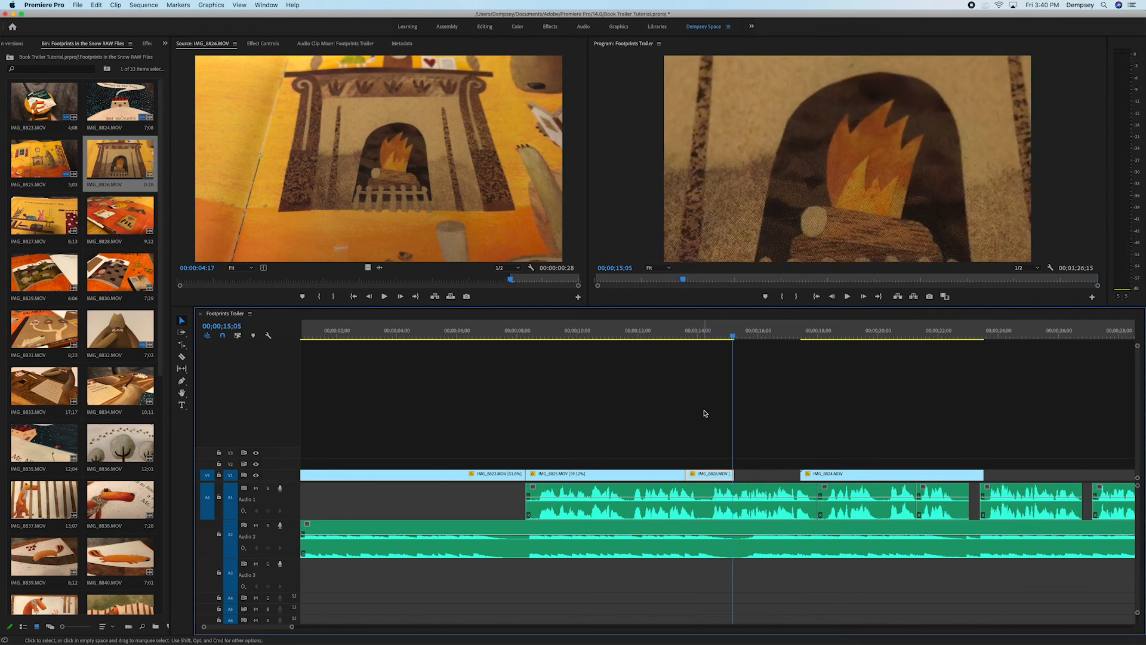
- Set IMG_8826.MOV's horizontal position to about 539 and its scale to about 62 on V1, and play back the reframed fireplace shot
{"action": "left_click", "coordinate": [702, 332]}
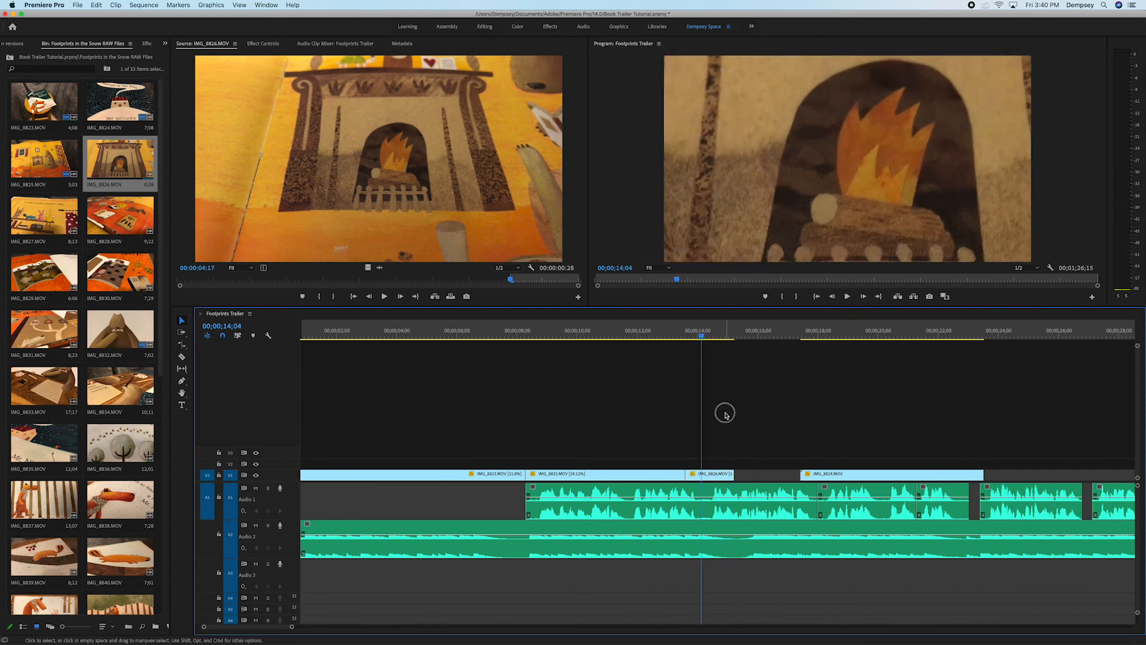
{"action": "double_click", "coordinate": [705, 475]}
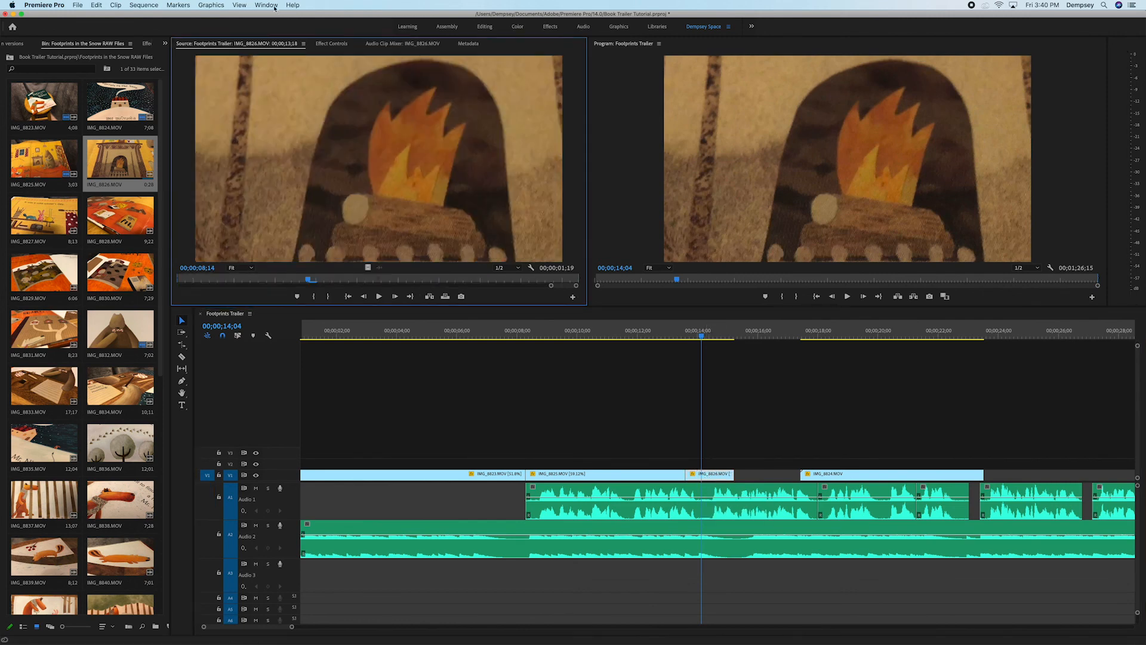
{"action": "left_click", "coordinate": [330, 44]}
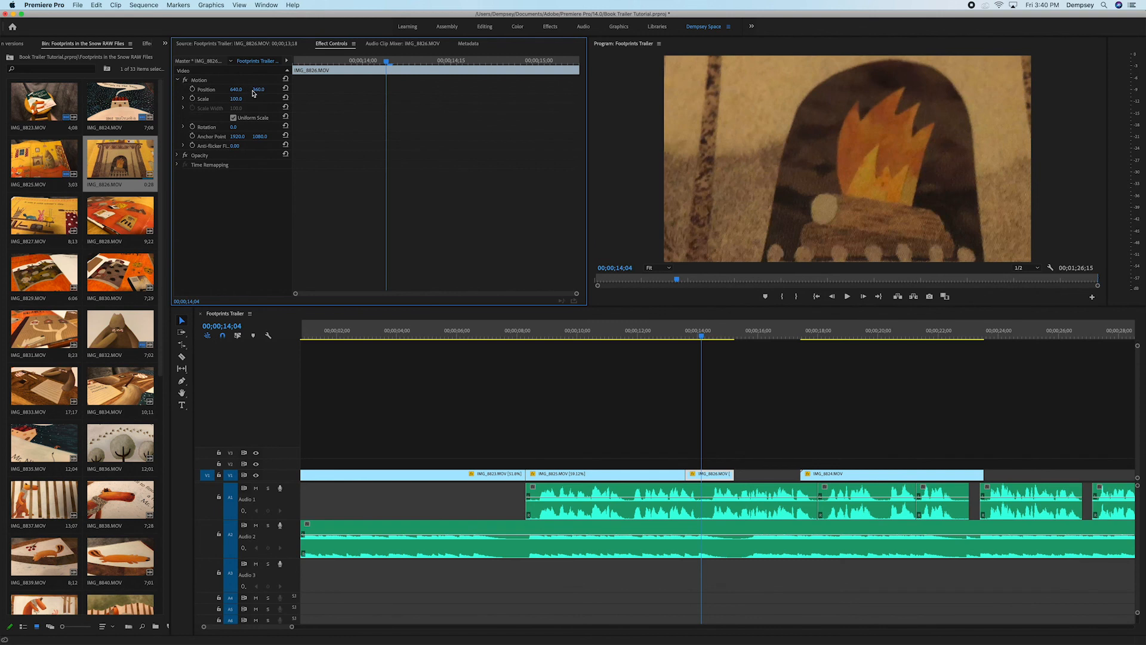
{"action": "left_click_drag", "start_coordinate": [242, 92], "coordinate": [210, 99]}
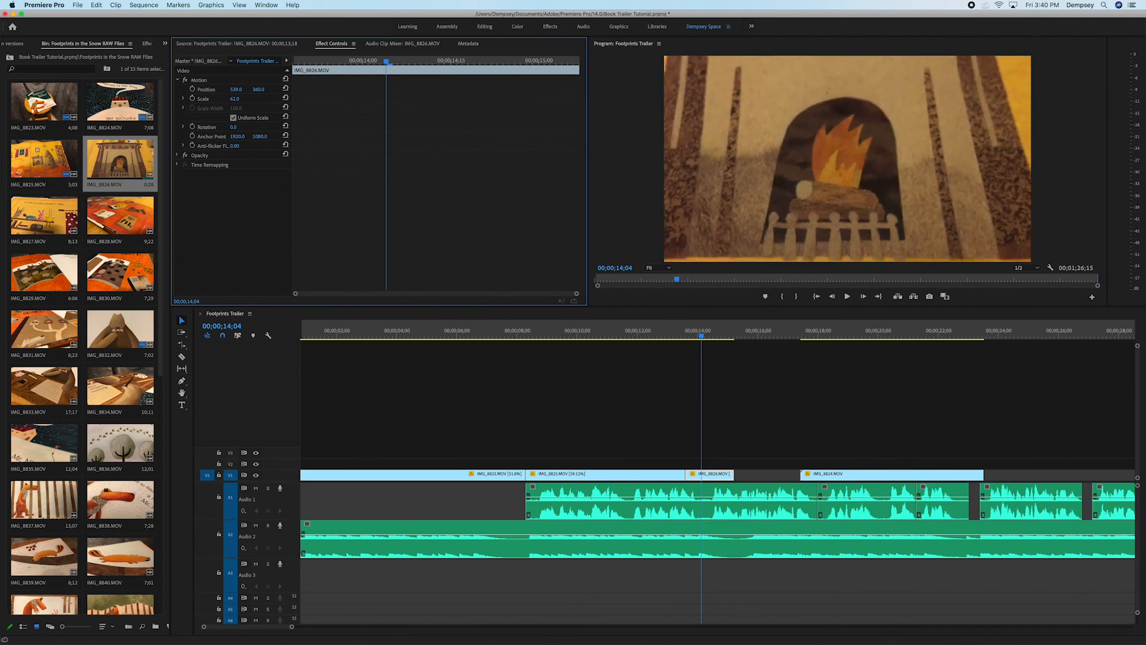
{"action": "left_click_drag", "start_coordinate": [698, 336], "coordinate": [676, 347]}
{"action": "key", "text": "space"}
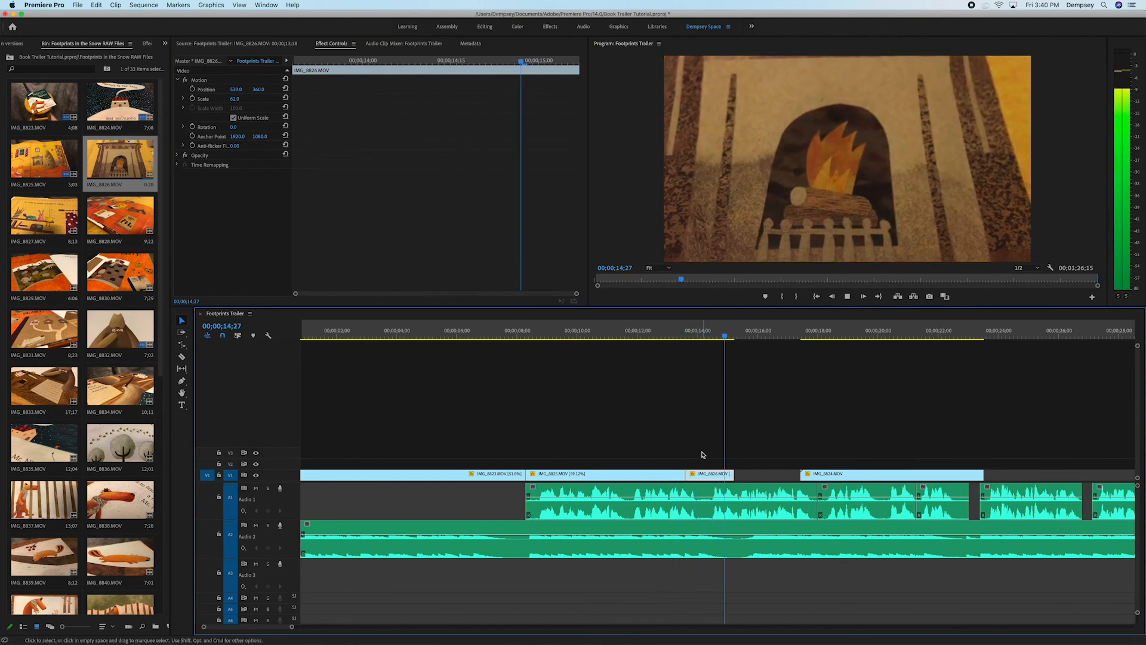
{"action": "key", "text": "space"}
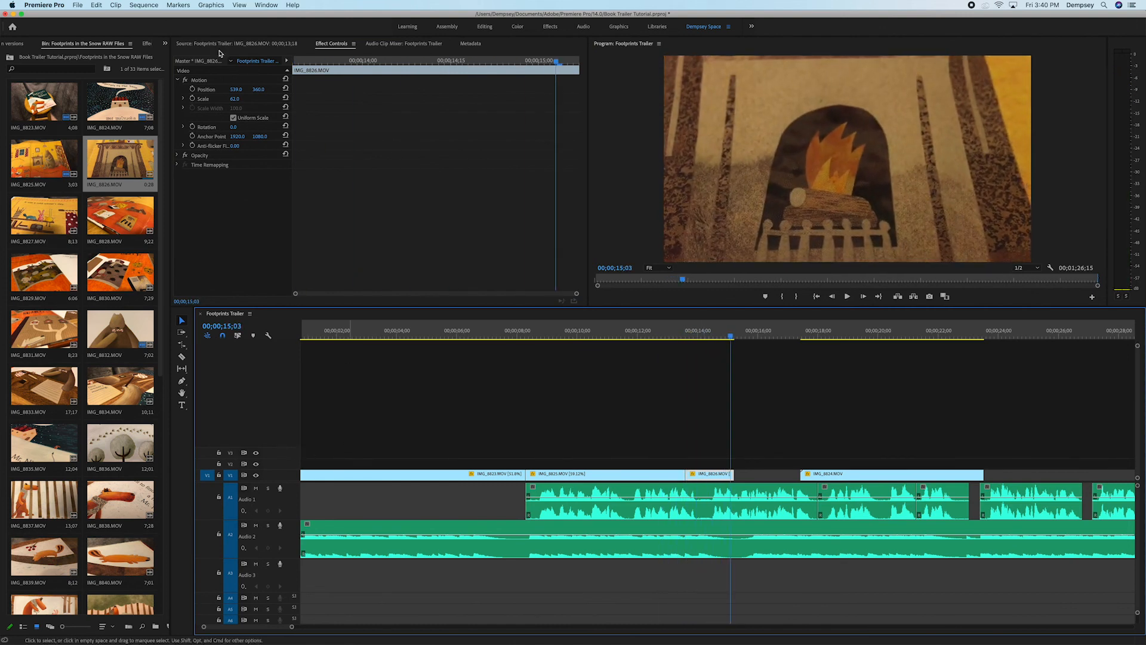
- Open IMG_8827.MOV, mark its in point at 00;00;04;11 and place the clip on V1 in the gap between IMG_8826.MOV and IMG_8824.MOV
{"action": "double_click", "coordinate": [44, 216]}
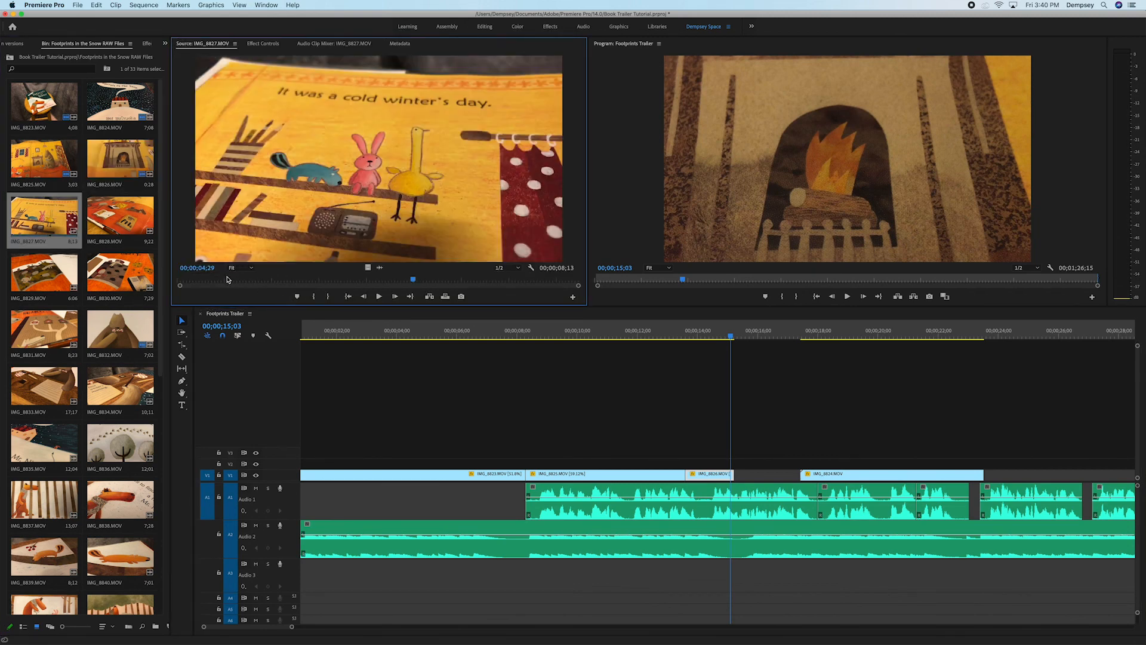
{"action": "left_click", "coordinate": [449, 285]}
{"action": "left_click_drag", "start_coordinate": [449, 285], "coordinate": [725, 475]}
{"action": "key", "text": "i"}
{"action": "key", "text": "r"}
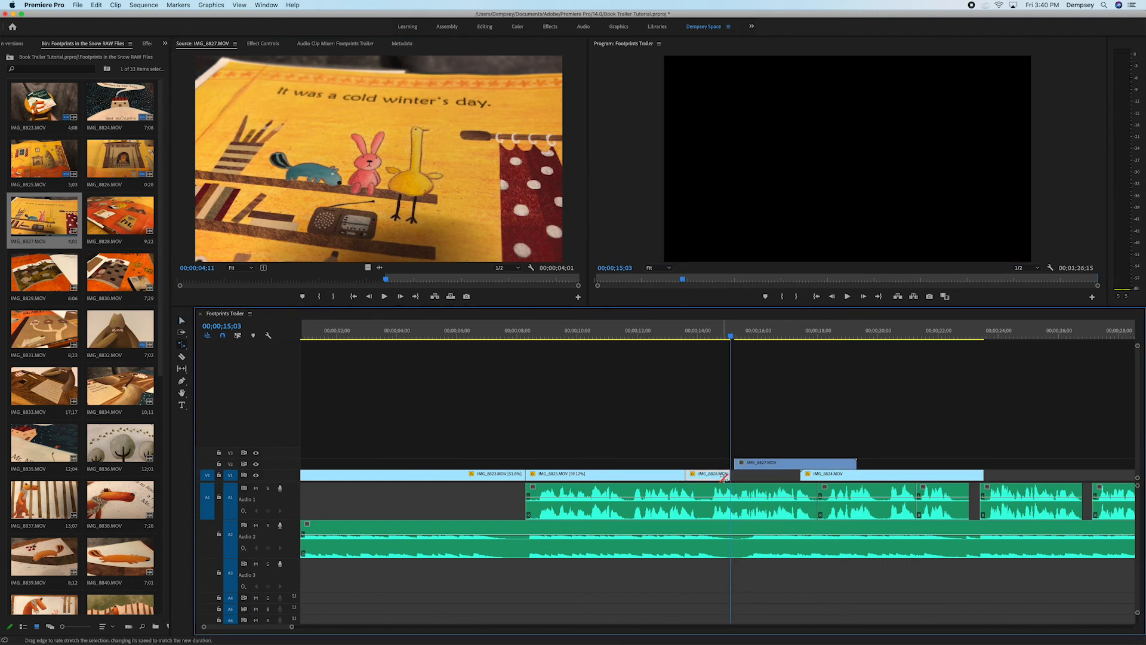
{"action": "key", "text": "v"}
{"action": "left_click_drag", "start_coordinate": [827, 461], "coordinate": [767, 474]}
{"action": "left_click", "coordinate": [798, 460]}
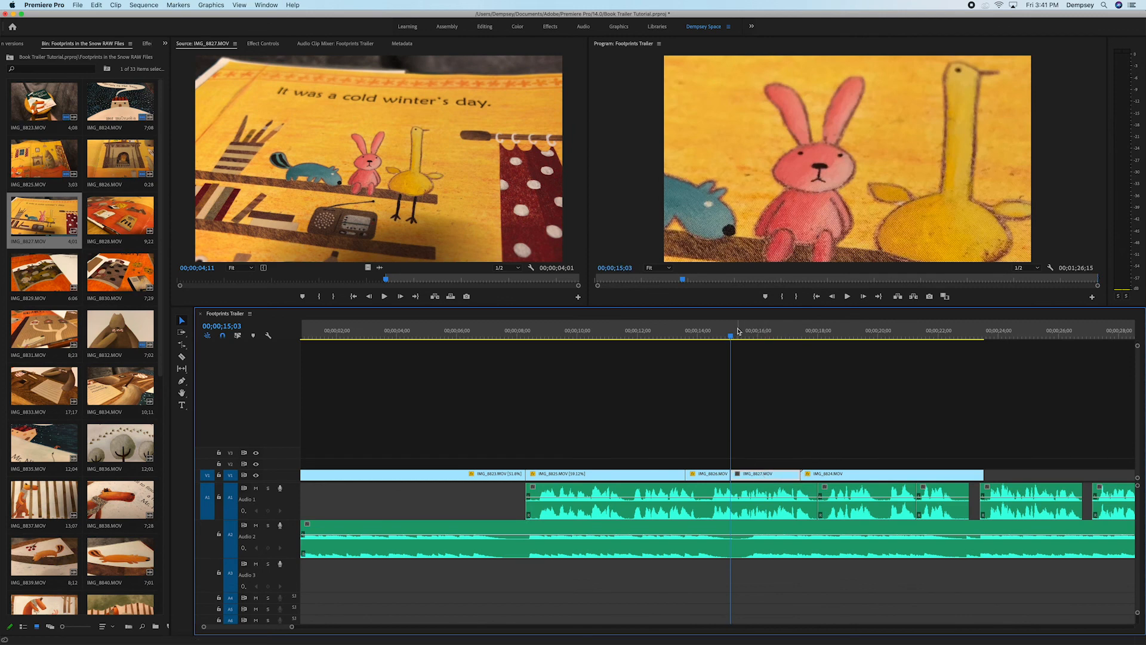
- Set IMG_8827.MOV's scale to 60, position to about 751, 322 and rotation to -7°, and play back the reframed toy shelf shot
{"action": "left_click_drag", "start_coordinate": [731, 337], "coordinate": [741, 337]}
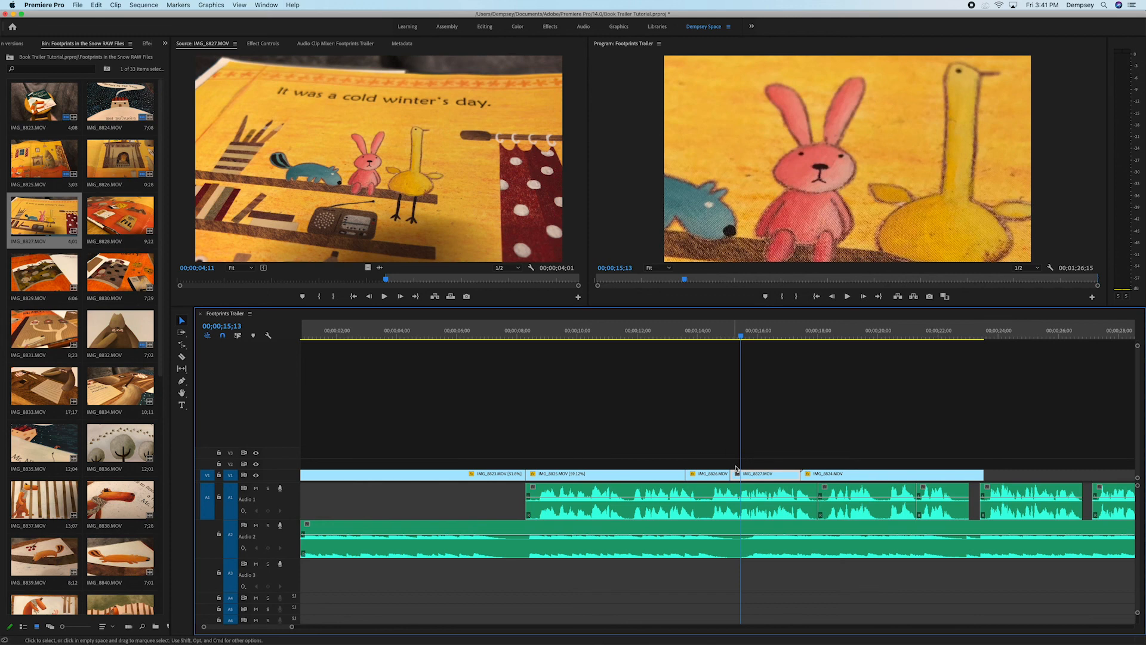
{"action": "double_click", "coordinate": [763, 476]}
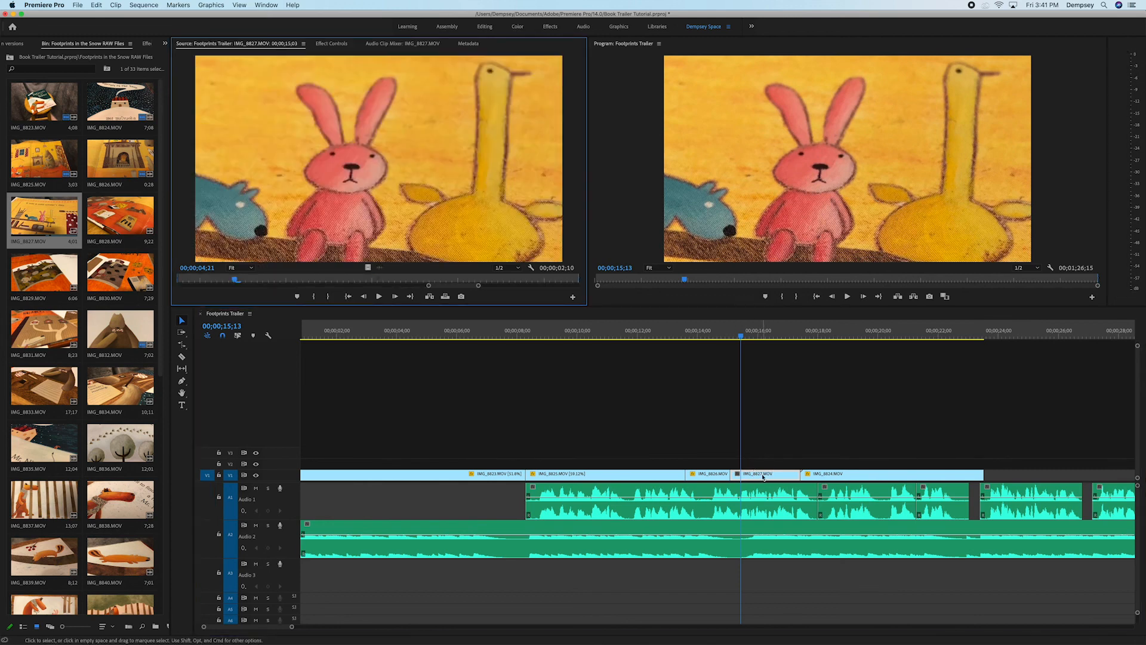
{"action": "left_click", "coordinate": [335, 43]}
{"action": "left_click_drag", "start_coordinate": [236, 99], "coordinate": [212, 99]}
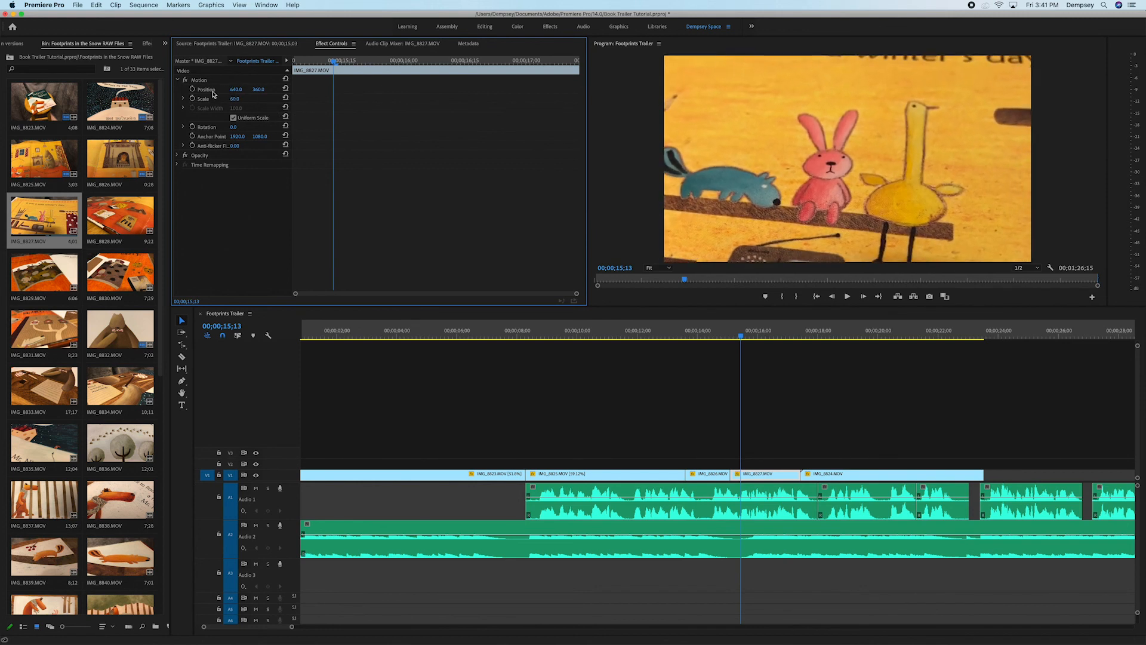
{"action": "left_click_drag", "start_coordinate": [261, 90], "coordinate": [238, 91]}
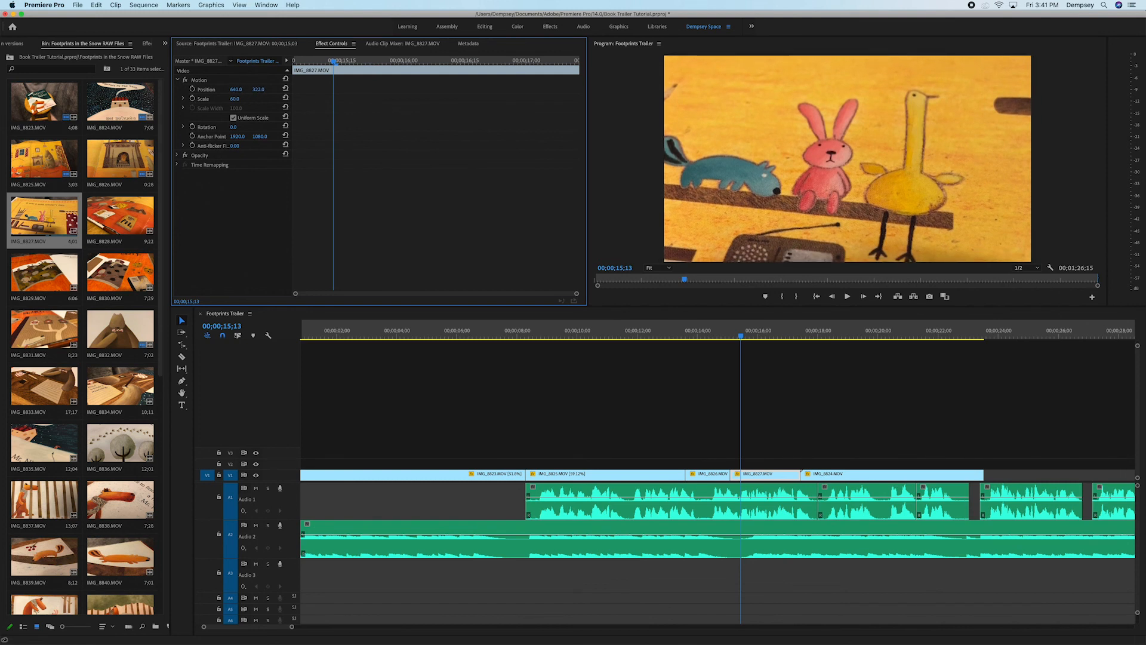
{"action": "left_click_drag", "start_coordinate": [236, 89], "coordinate": [302, 89]}
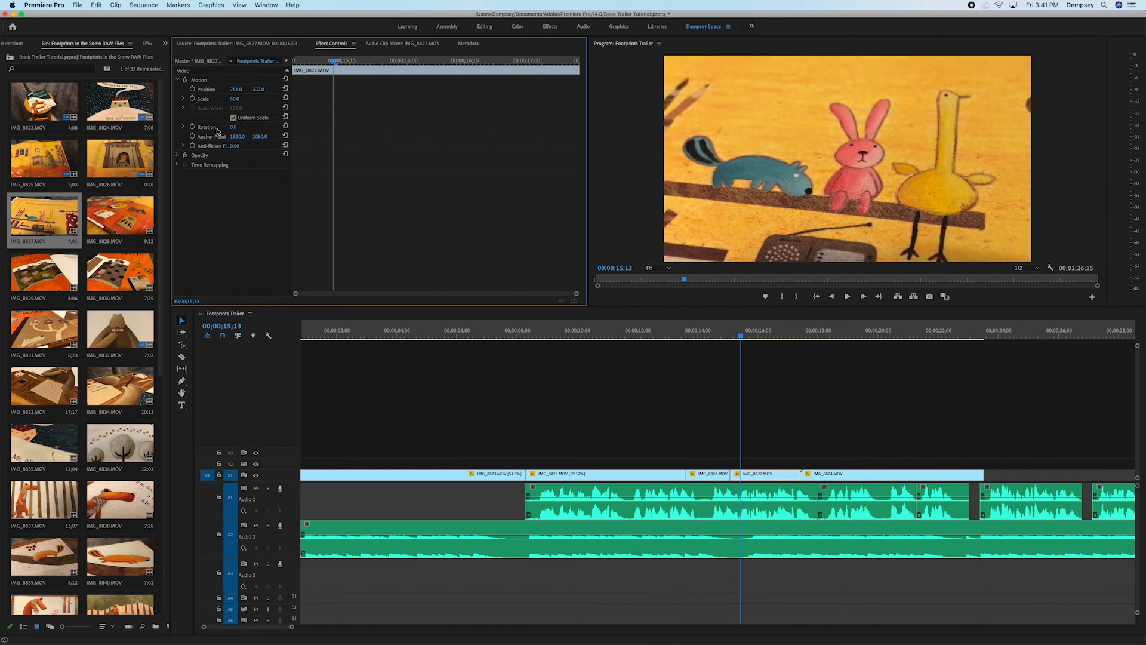
{"action": "left_click_drag", "start_coordinate": [234, 127], "coordinate": [230, 127]}
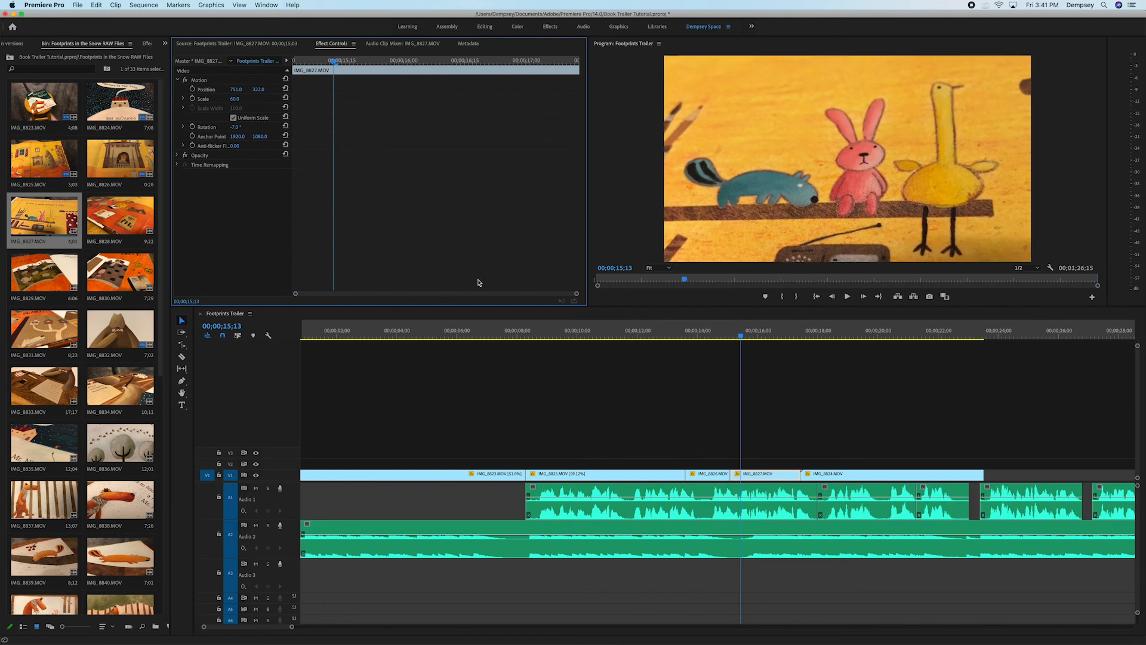
{"action": "left_click_drag", "start_coordinate": [691, 334], "coordinate": [662, 340]}
{"action": "key", "text": "space"}
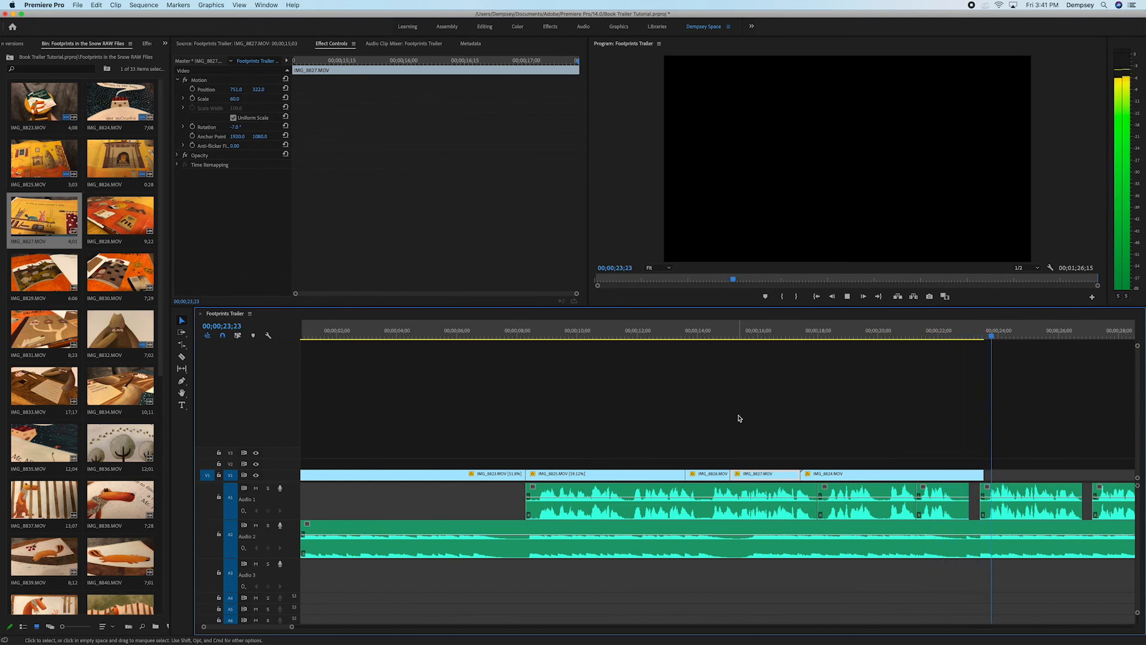
{"action": "key", "text": "space"}
- Add a cross dissolve at the end of IMG_8824.MOV on V1, trim its end slightly, play back the fade-out and save the project
{"action": "left_click", "coordinate": [980, 476]}
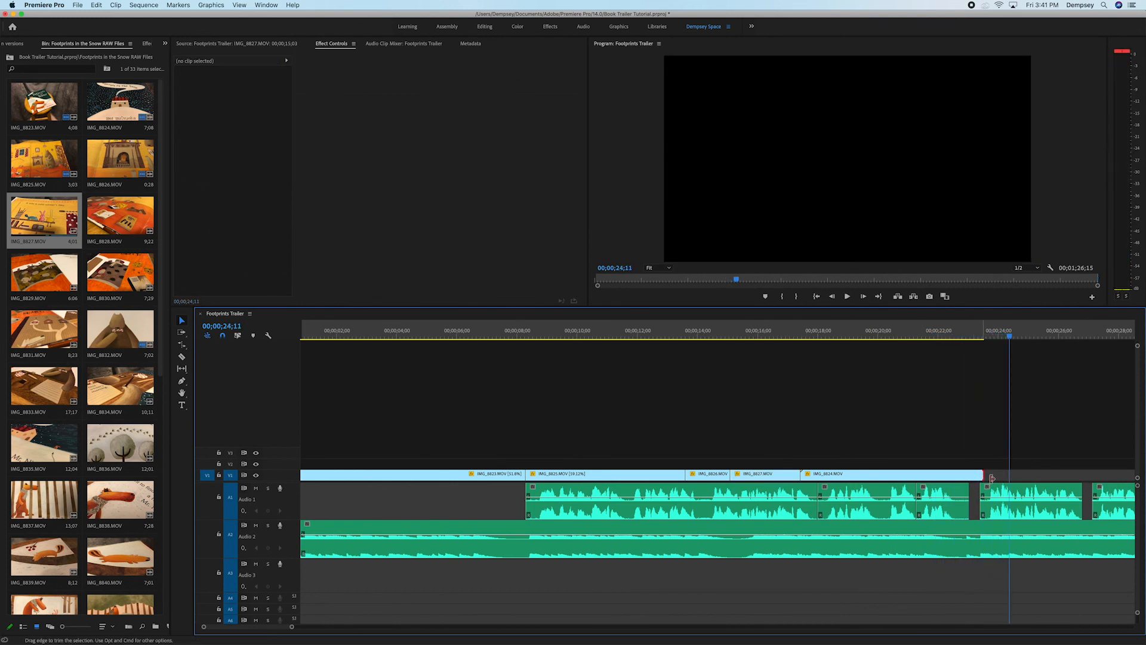
{"action": "key", "text": "super+d"}
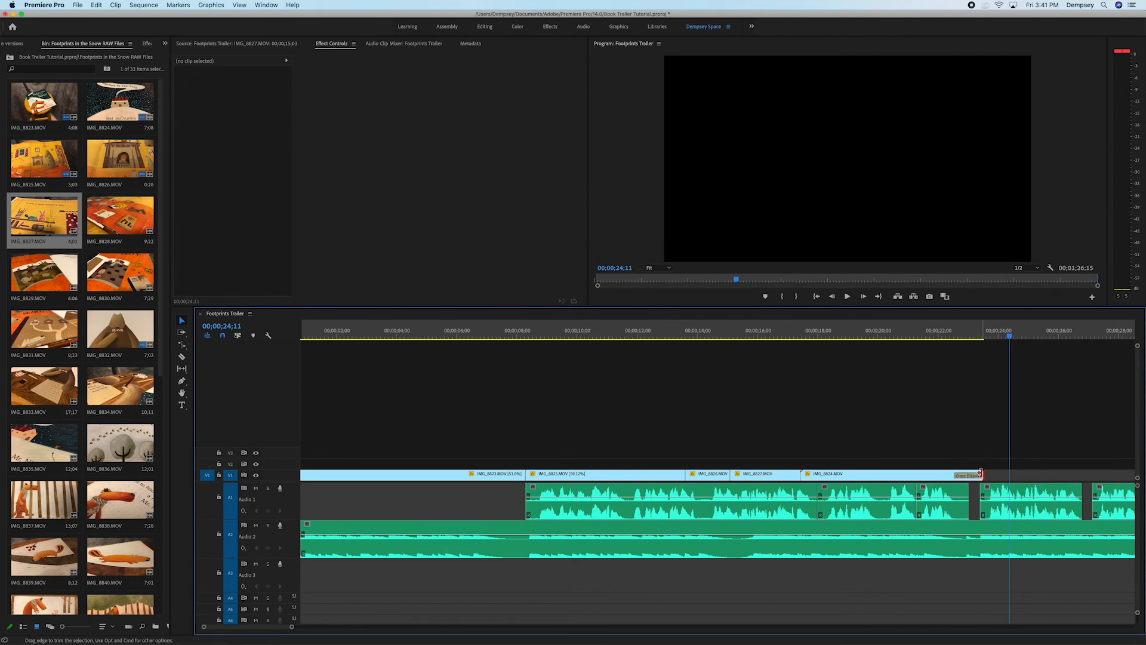
{"action": "left_click_drag", "start_coordinate": [980, 474], "coordinate": [977, 475]}
{"action": "left_click", "coordinate": [918, 332]}
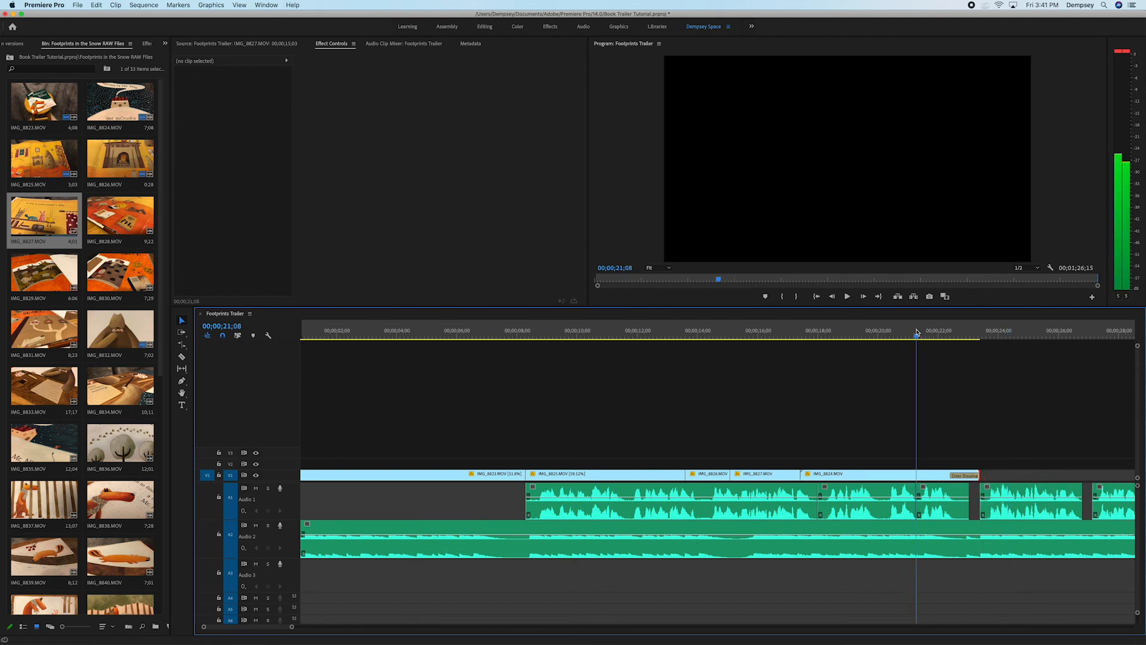
{"action": "key", "text": "space"}
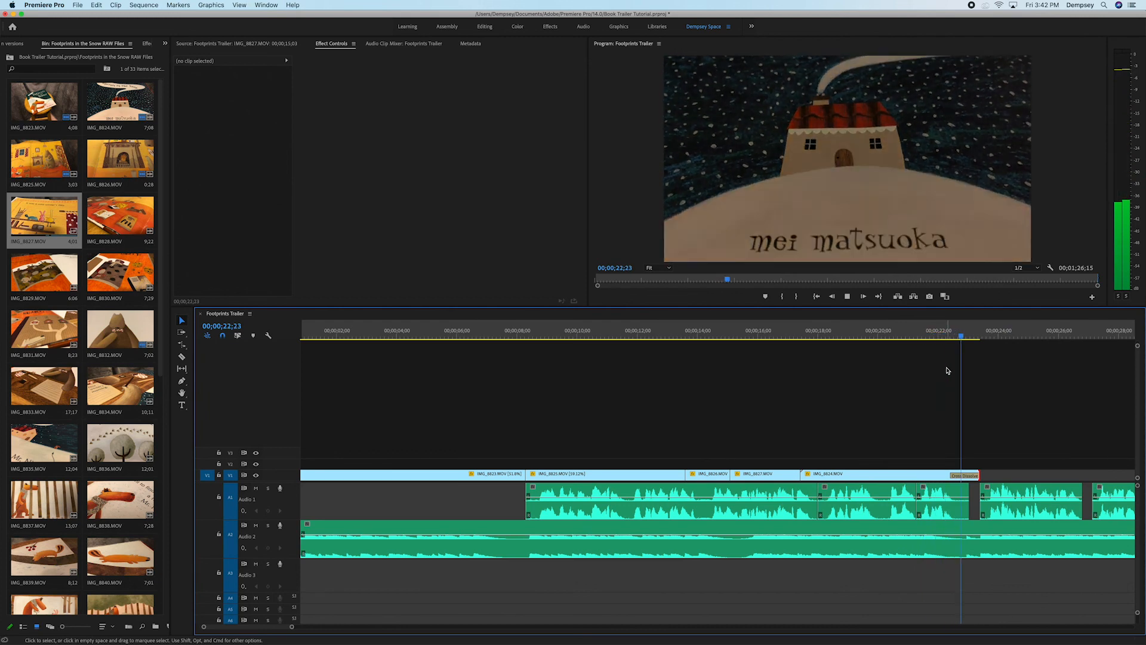
{"action": "key", "text": "space"}
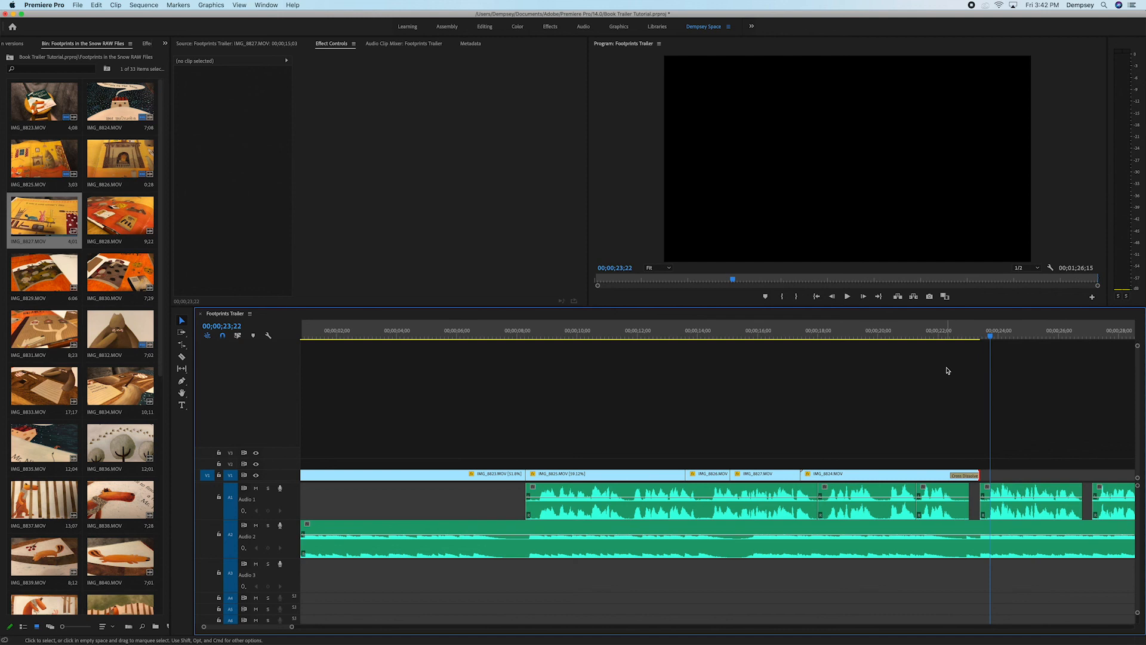
{"action": "key", "text": "cmd+s"}
- Review IMG_8828.MOV, IMG_8829.MOV, IMG_8830.MOV and IMG_8831.MOV in the source monitor as candidates for the next narration section
{"action": "left_click_drag", "start_coordinate": [291, 626], "coordinate": [324, 627]}
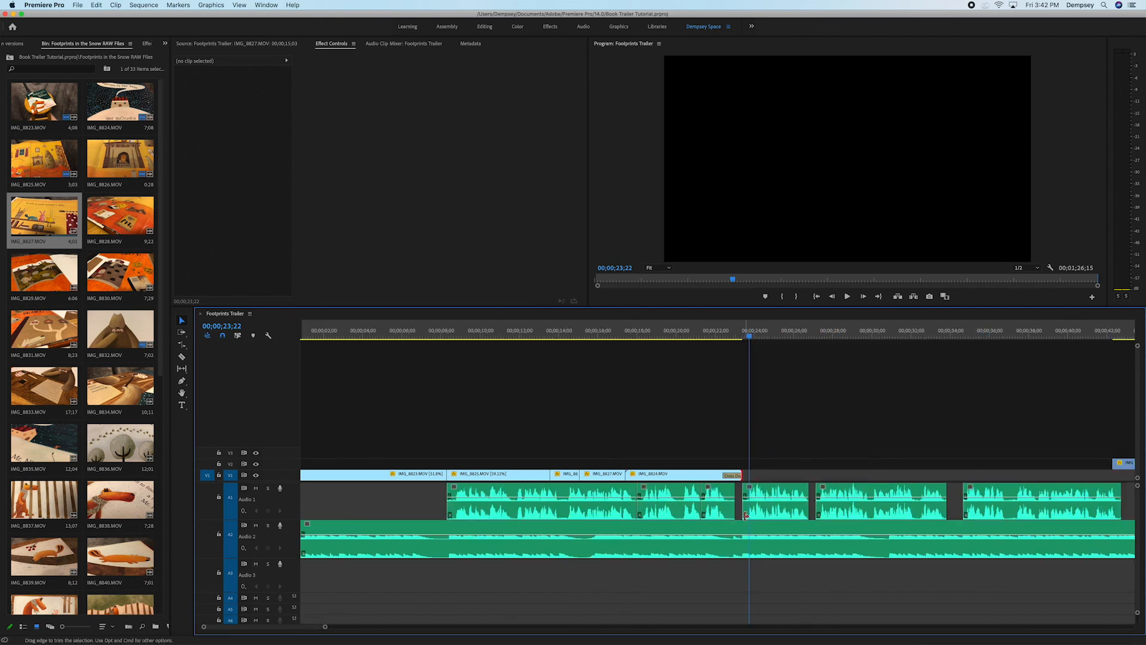
{"action": "left_click", "coordinate": [110, 215]}
{"action": "double_click", "coordinate": [110, 215]}
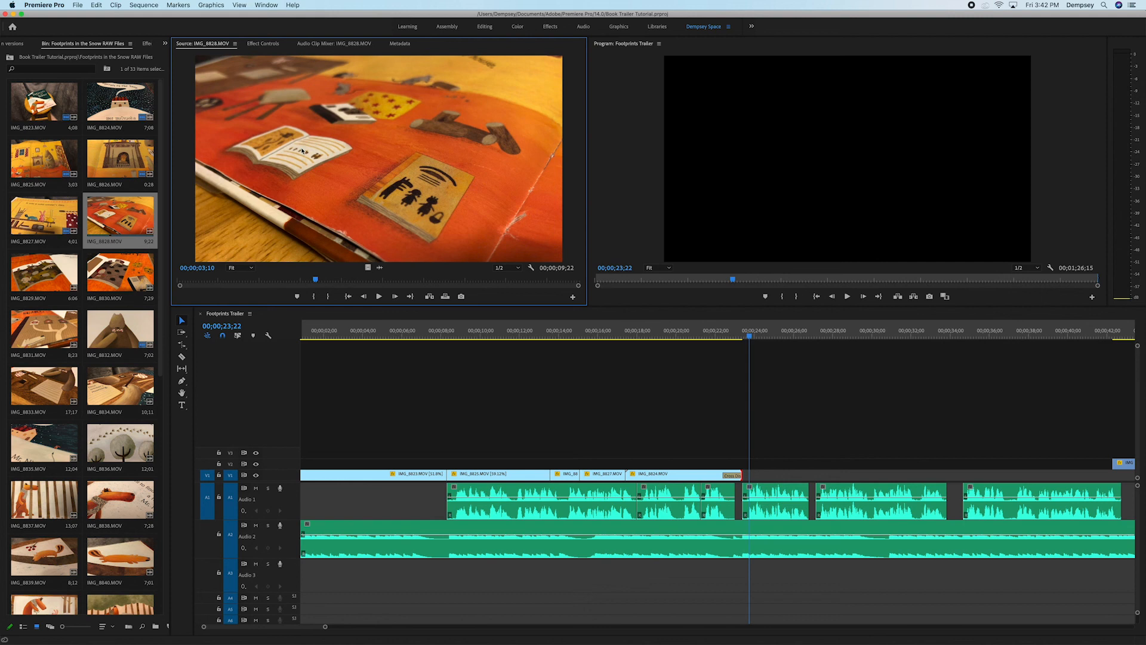
{"action": "double_click", "coordinate": [34, 267]}
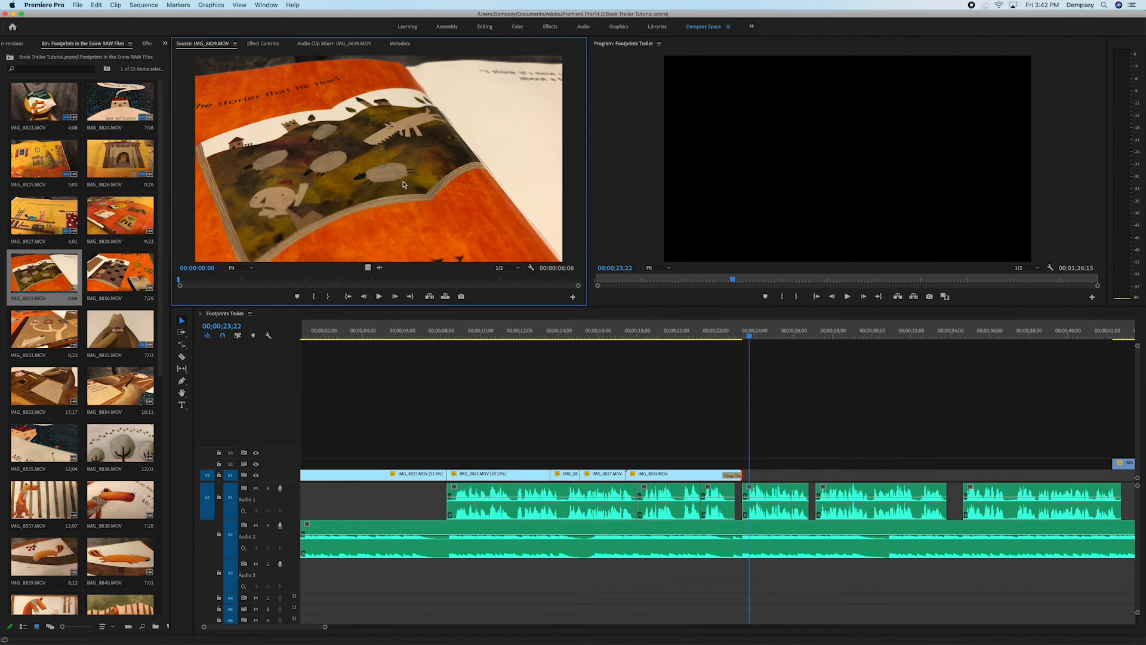
{"action": "double_click", "coordinate": [100, 279]}
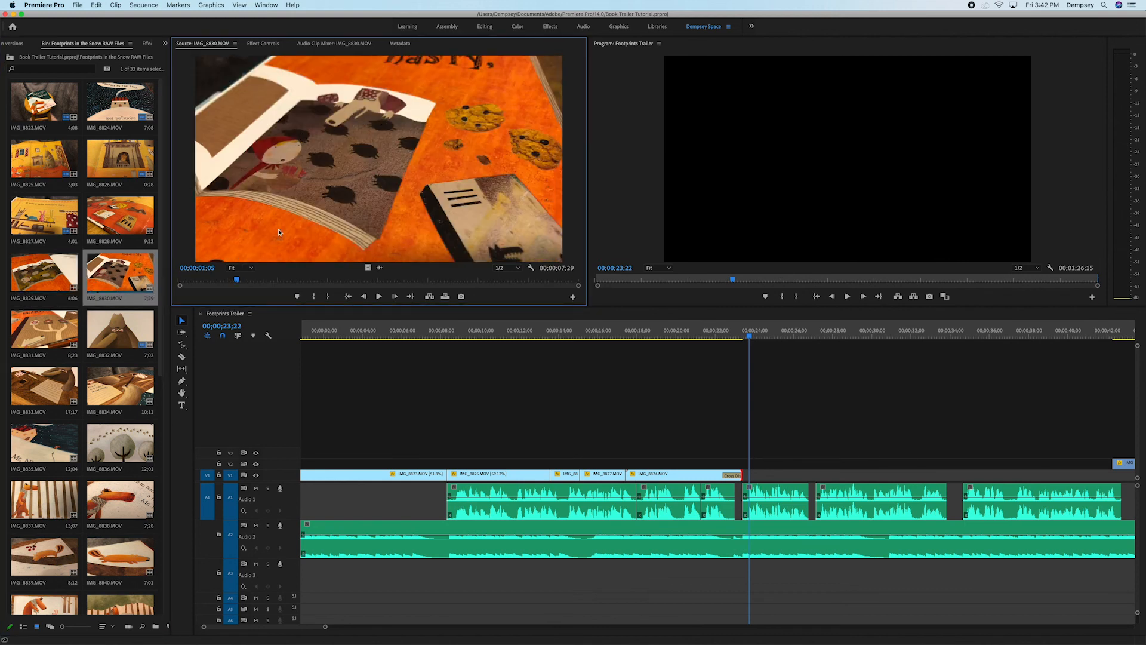
{"action": "double_click", "coordinate": [43, 332]}
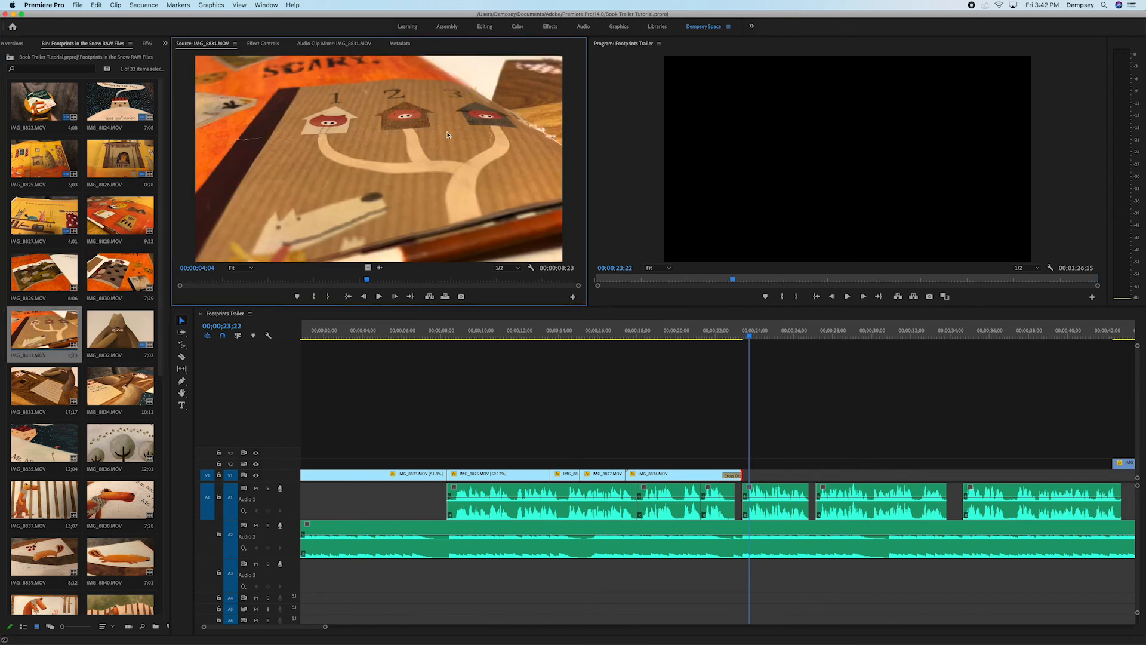
- Open IMG_8829.MOV, mark its in point at 00:00:02:12 and place its video on V1 shortly after IMG_8824.MOV
{"action": "double_click", "coordinate": [72, 284]}
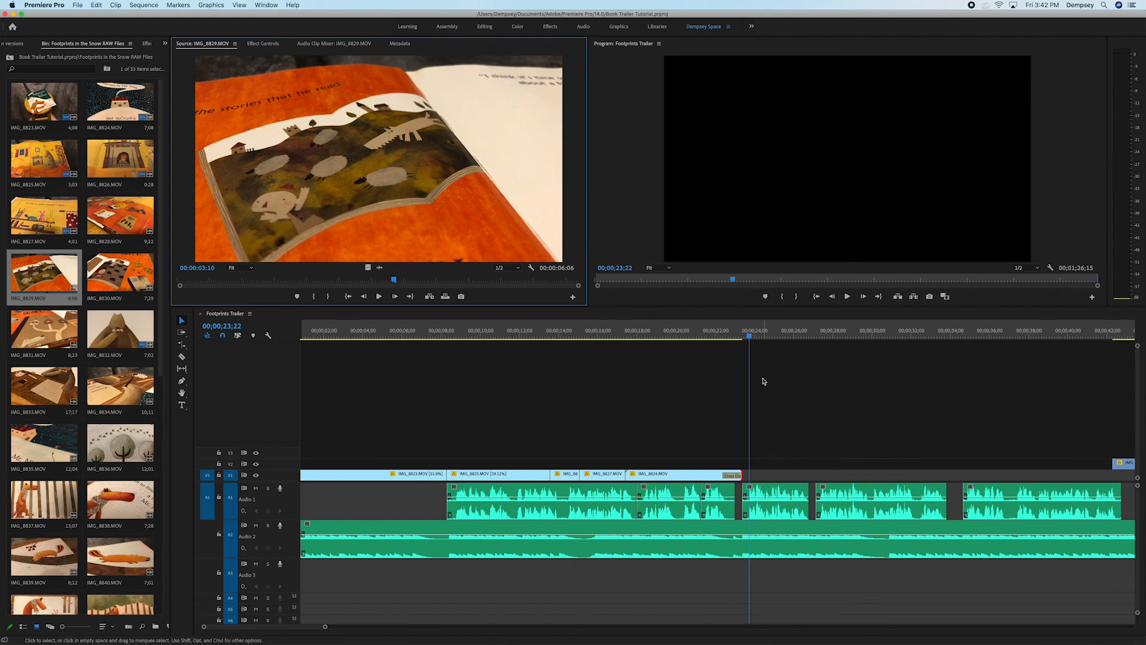
{"action": "left_click", "coordinate": [747, 338]}
{"action": "left_click_drag", "start_coordinate": [746, 341], "coordinate": [733, 338]}
{"action": "left_click", "coordinate": [400, 300]}
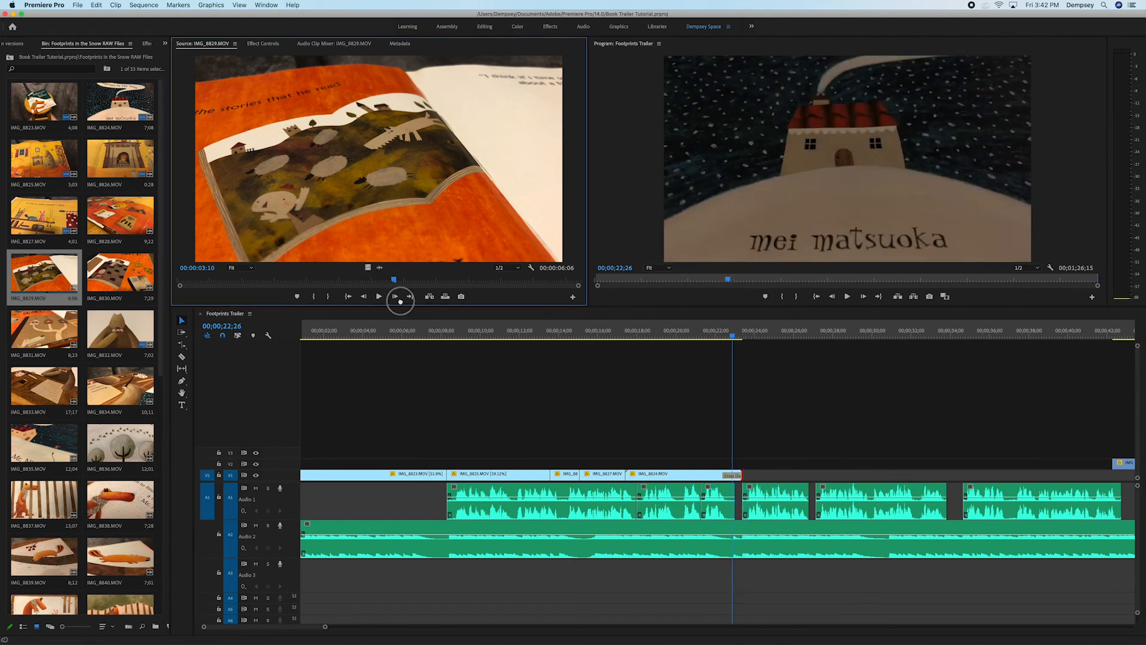
{"action": "mouse_move", "coordinate": [332, 279]}
{"action": "left_mouse_down"}
{"action": "mouse_move", "coordinate": [296, 280]}
{"action": "mouse_move", "coordinate": [509, 278]}
{"action": "mouse_move", "coordinate": [333, 279]}
{"action": "left_mouse_up"}
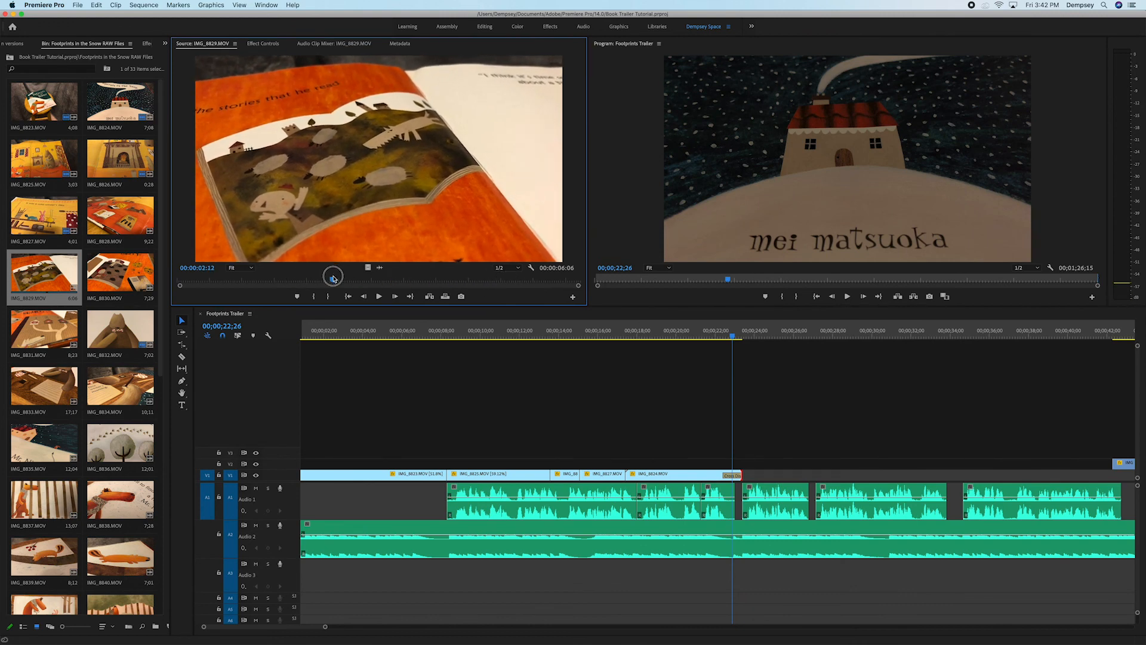
{"action": "key", "text": "i"}
{"action": "left_click_drag", "start_coordinate": [369, 267], "coordinate": [754, 486]}
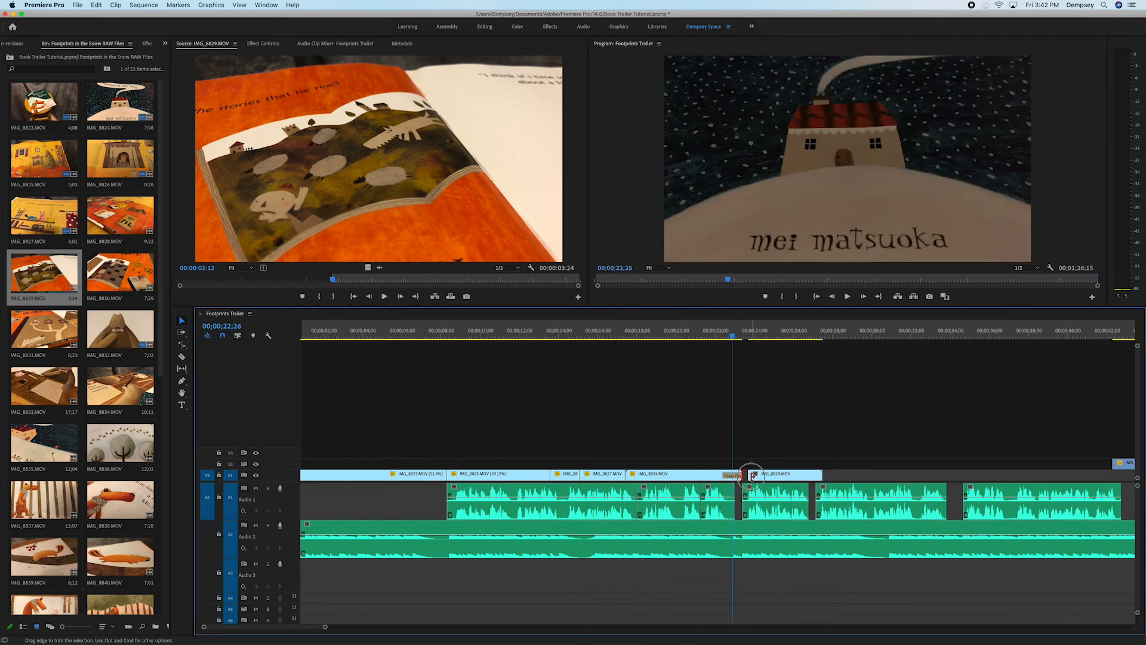
- Add a cross dissolve to the start of IMG_8829.MOV, move the clip against the end of IMG_8824.MOV and play back the transition
{"action": "key", "text": "super+d"}
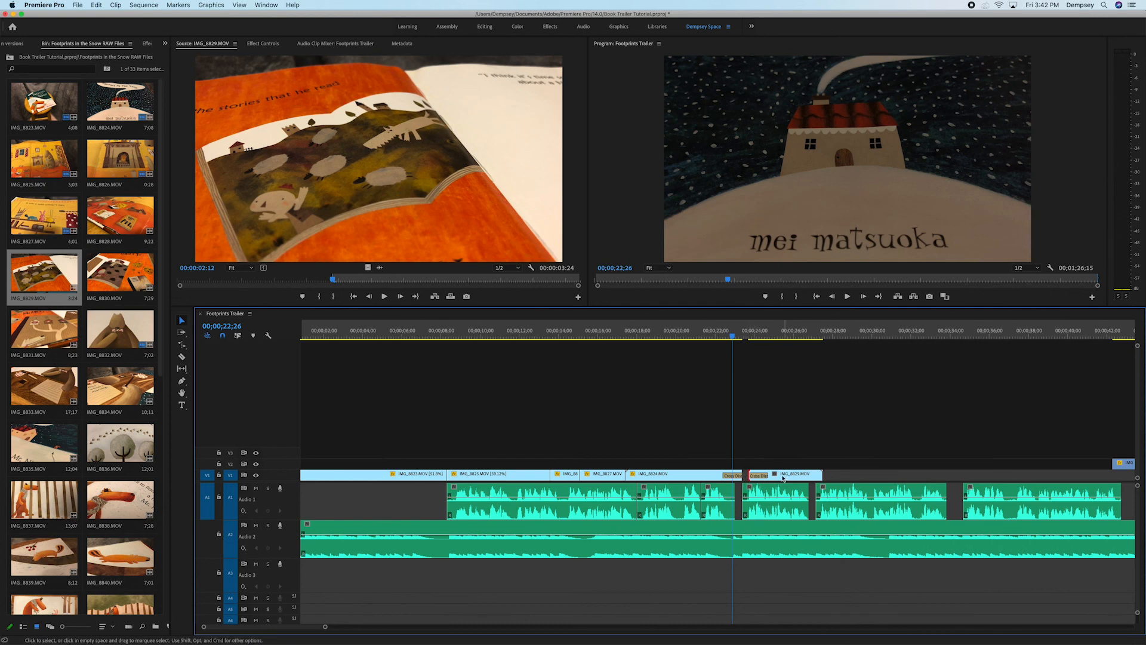
{"action": "left_click_drag", "start_coordinate": [777, 477], "coordinate": [772, 477]}
{"action": "left_click", "coordinate": [737, 453]}
{"action": "left_click_drag", "start_coordinate": [727, 334], "coordinate": [703, 347]}
{"action": "key", "text": "space"}
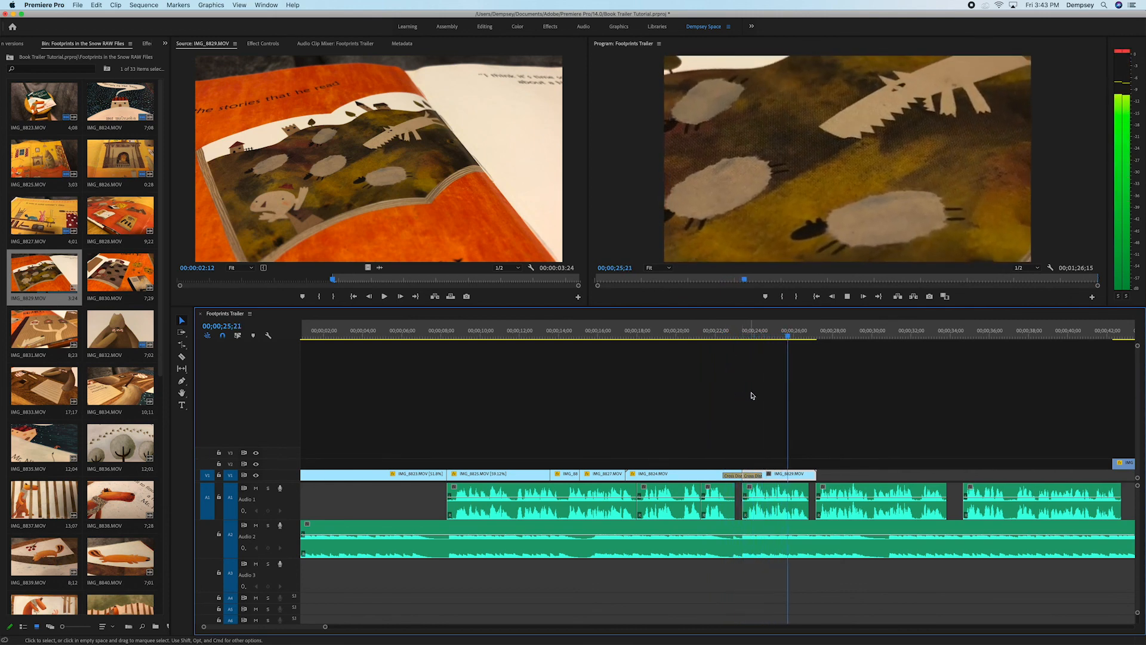
{"action": "key", "text": "space"}
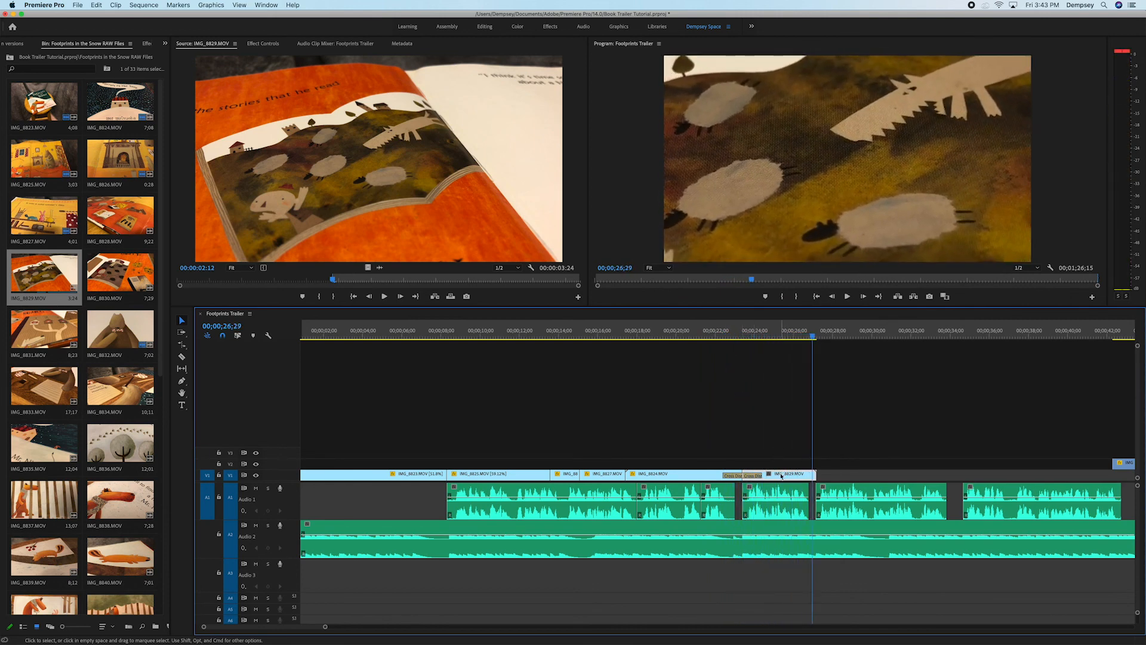
- Set IMG_8829.MOV's scale to about 58 and position to about 830, 277, and play back the reframed wolf and sheep shot
{"action": "double_click", "coordinate": [781, 475]}
{"action": "left_click", "coordinate": [328, 44]}
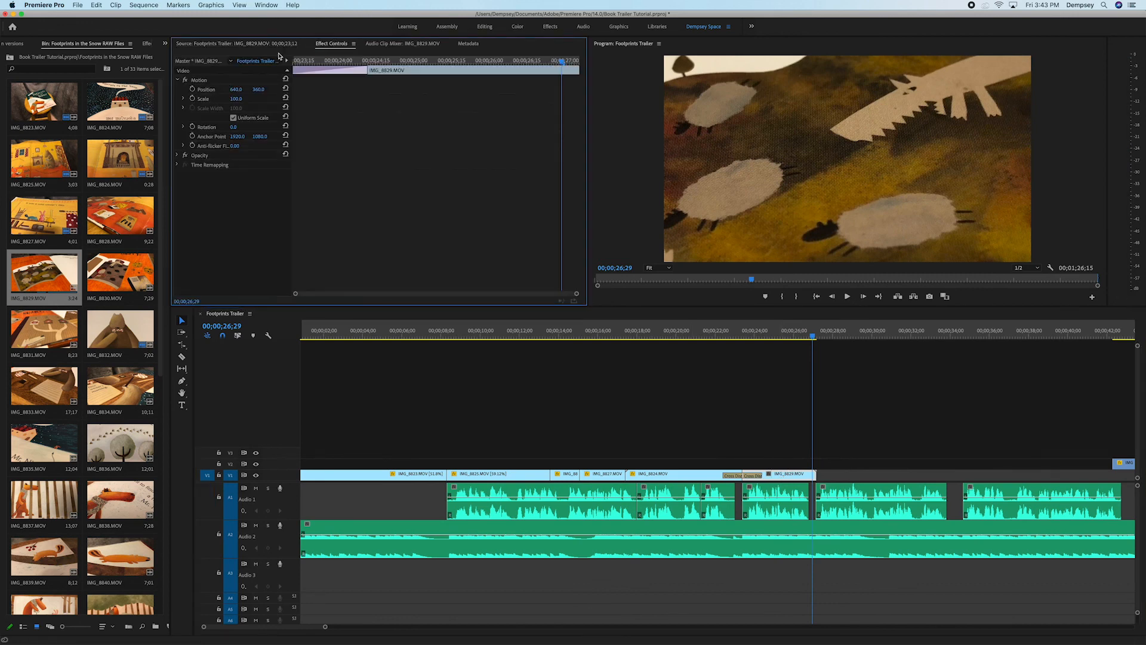
{"action": "left_click_drag", "start_coordinate": [241, 102], "coordinate": [374, 89]}
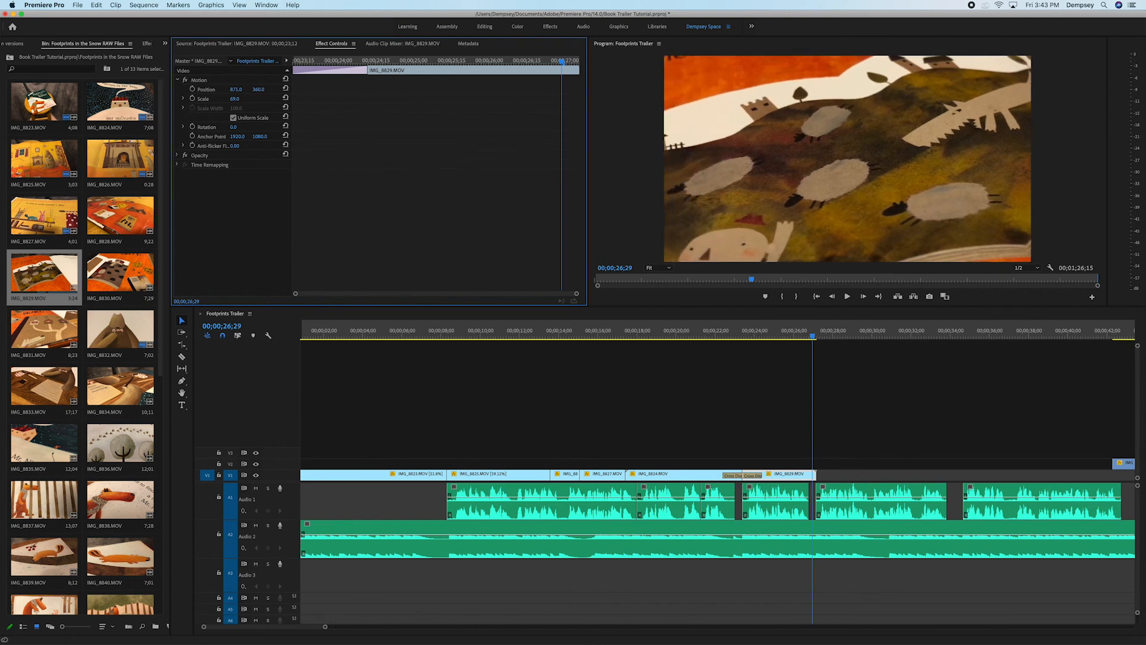
{"action": "left_click_drag", "start_coordinate": [258, 90], "coordinate": [187, 90]}
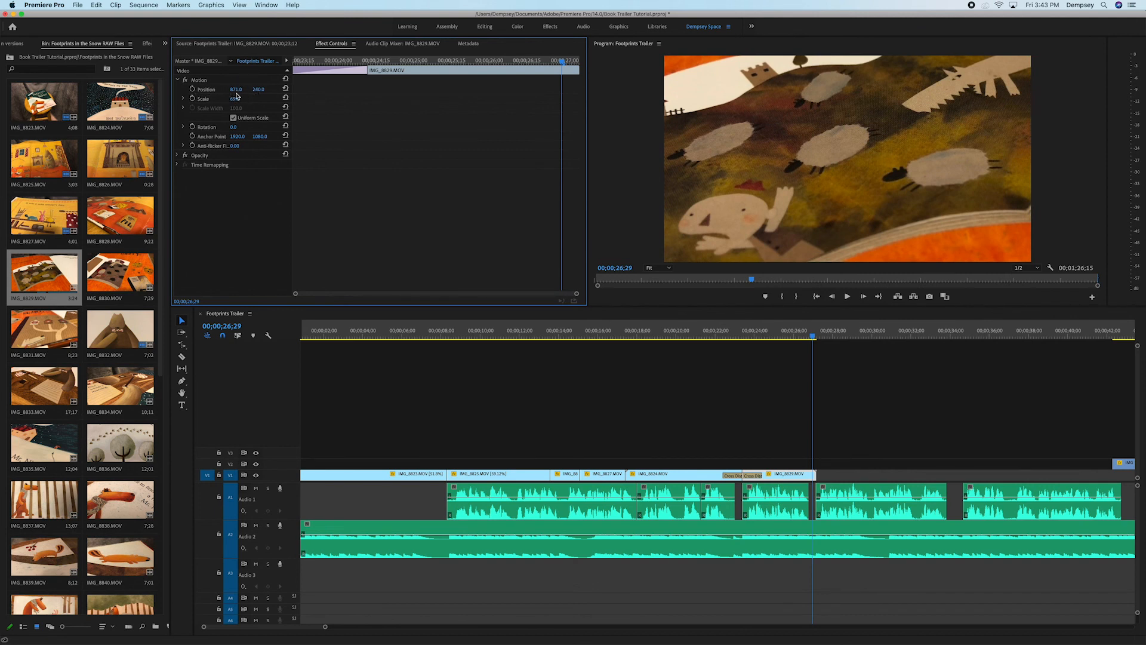
{"action": "left_click_drag", "start_coordinate": [258, 89], "coordinate": [280, 89]}
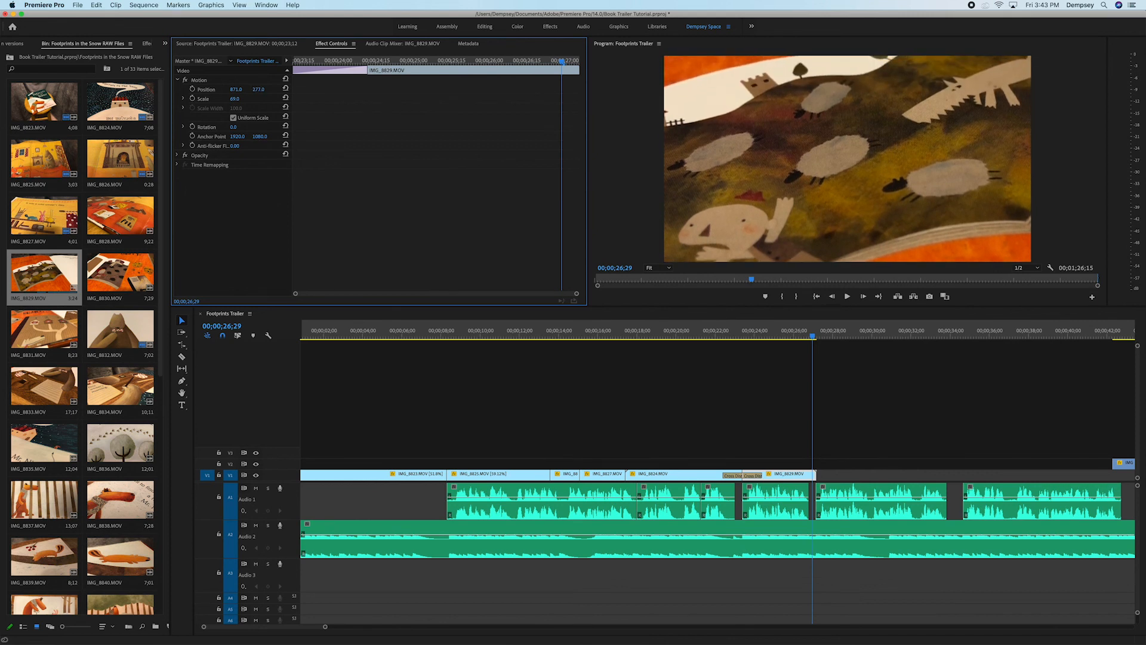
{"action": "left_click_drag", "start_coordinate": [236, 101], "coordinate": [227, 92]}
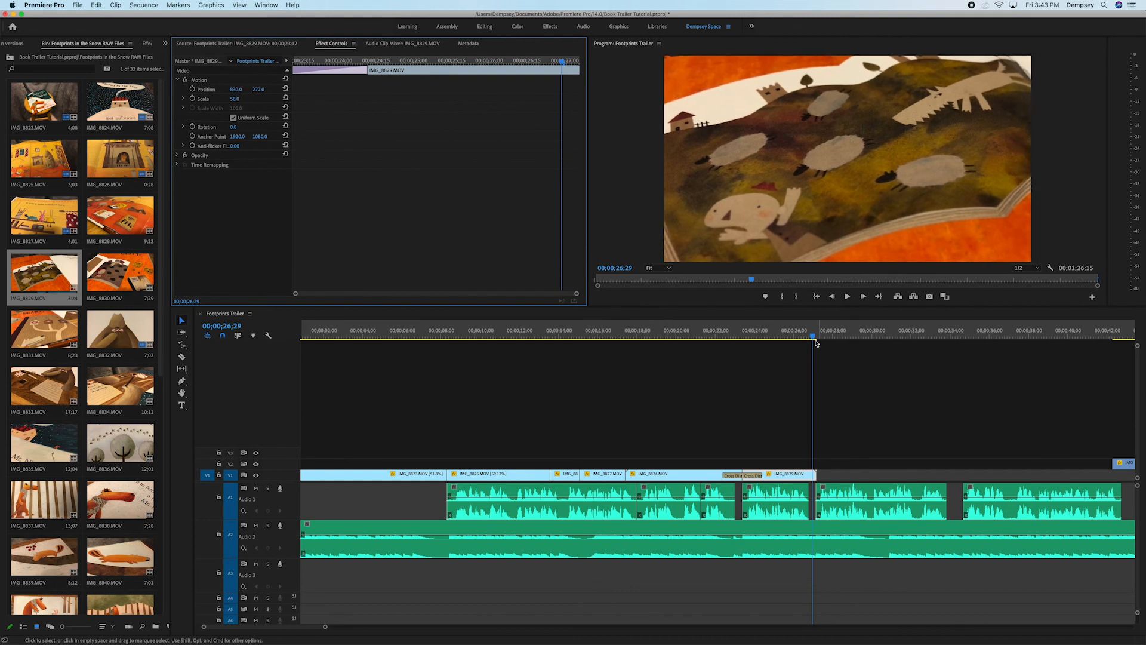
{"action": "left_click_drag", "start_coordinate": [776, 335], "coordinate": [724, 358]}
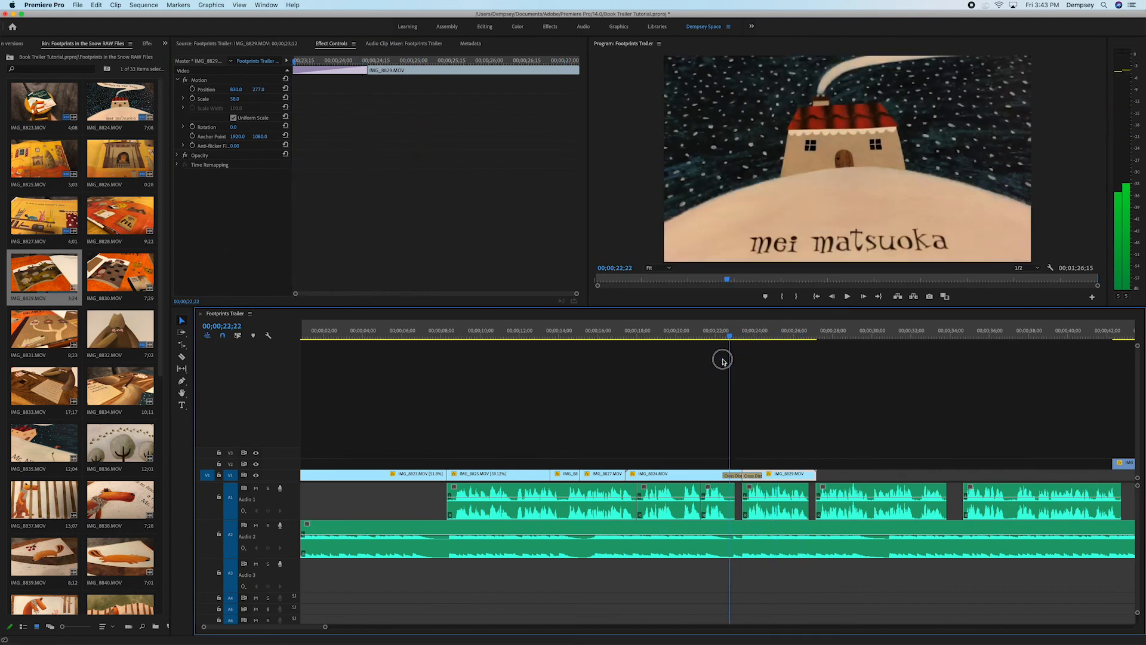
{"action": "left_click", "coordinate": [748, 422]}
{"action": "key", "text": "space"}
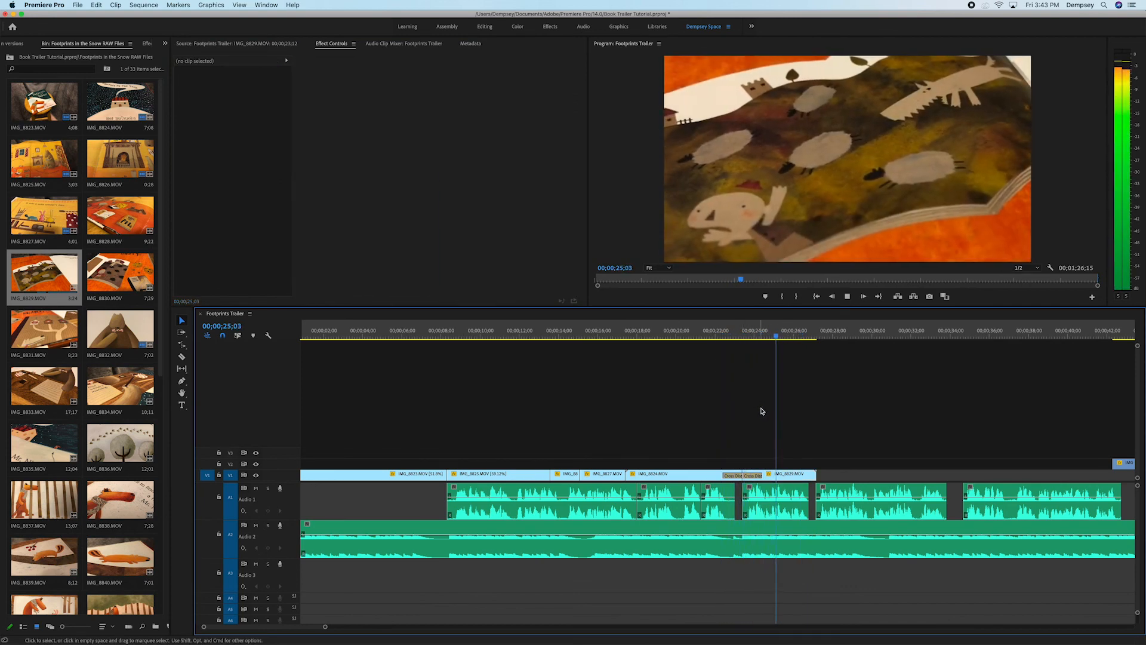
{"action": "key", "text": "space"}
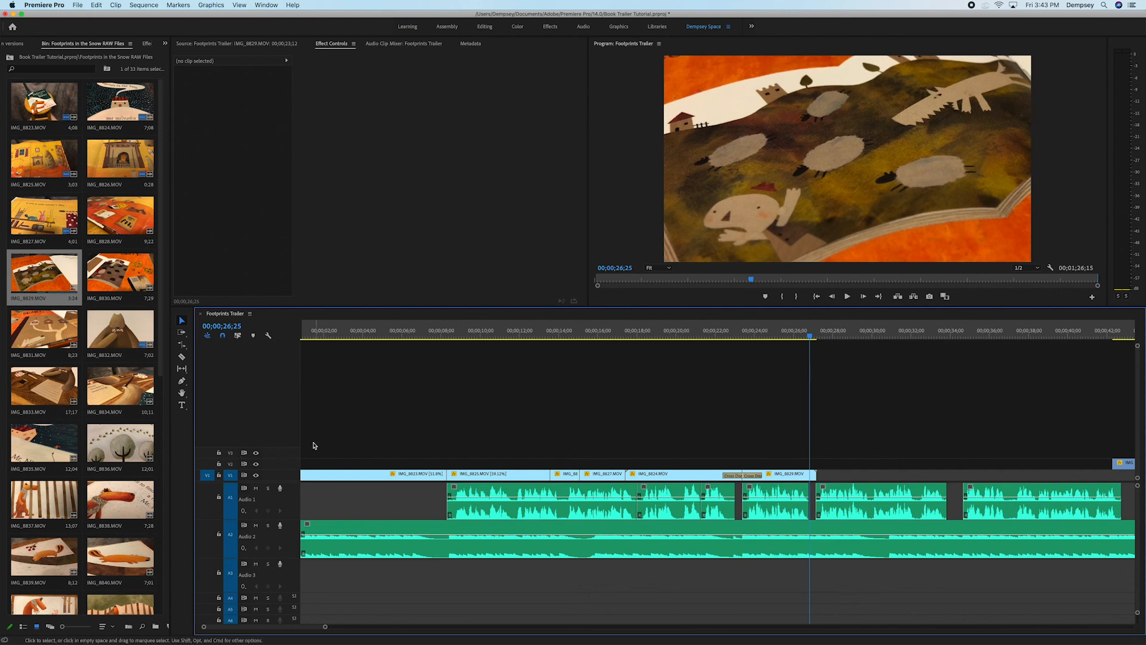
- Mark IMG_8831.MOV's in point at 00;00;03;00 and place its video on V1 from 00;00;26;19, over the tail of IMG_8829.MOV
{"action": "key", "text": "space"}
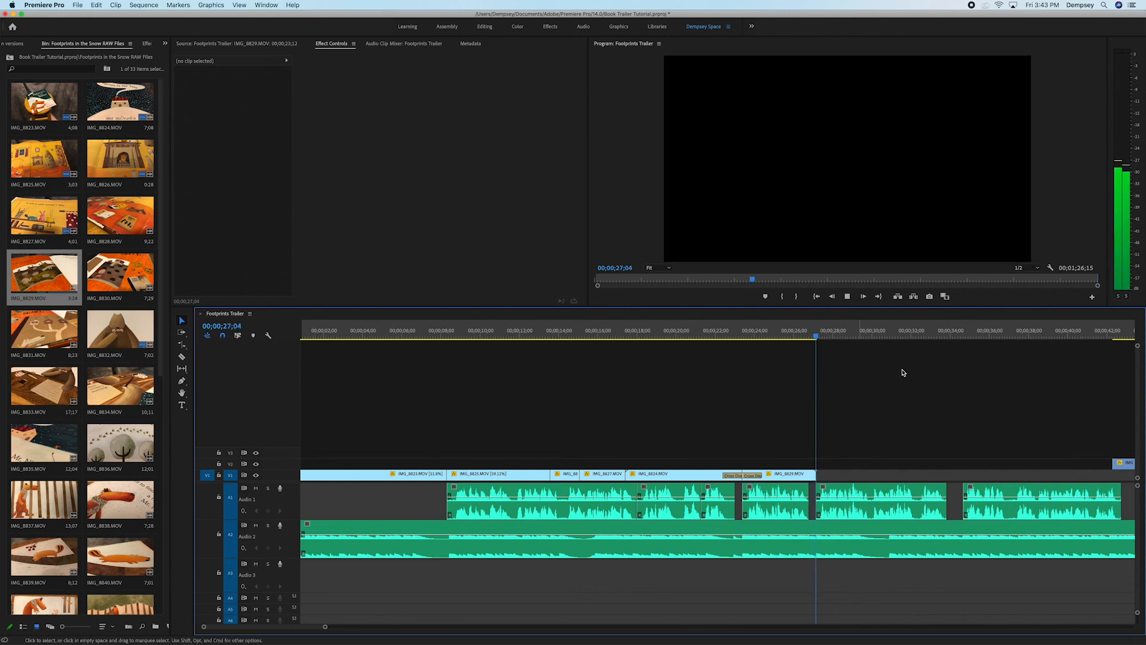
{"action": "left_click_drag", "start_coordinate": [819, 335], "coordinate": [806, 340]}
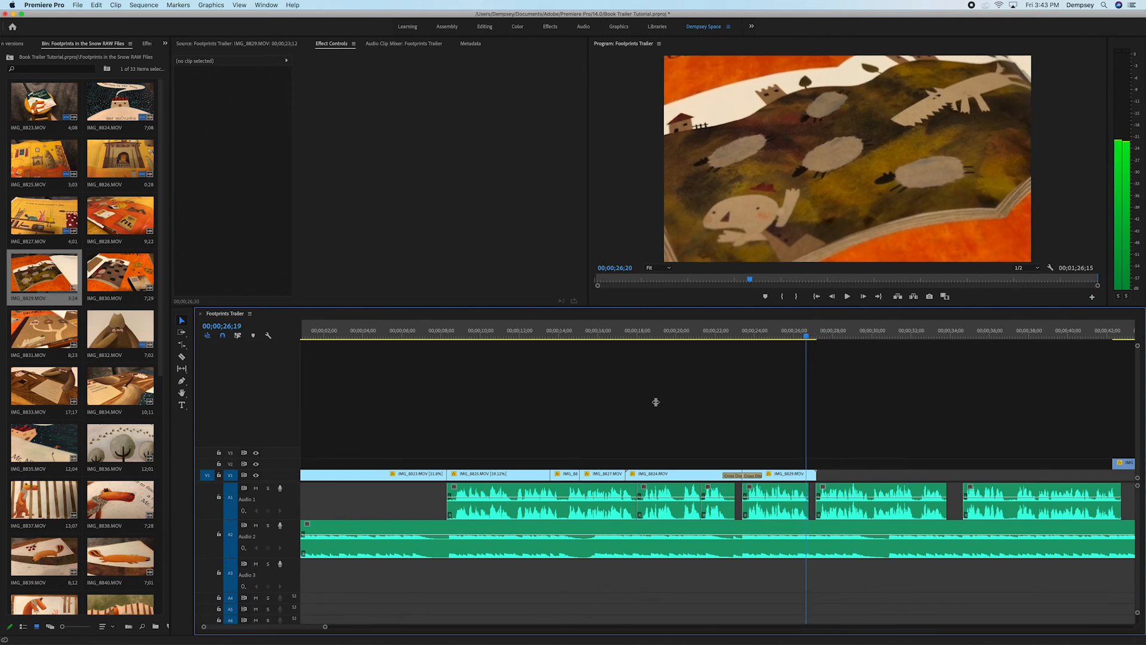
{"action": "double_click", "coordinate": [53, 317]}
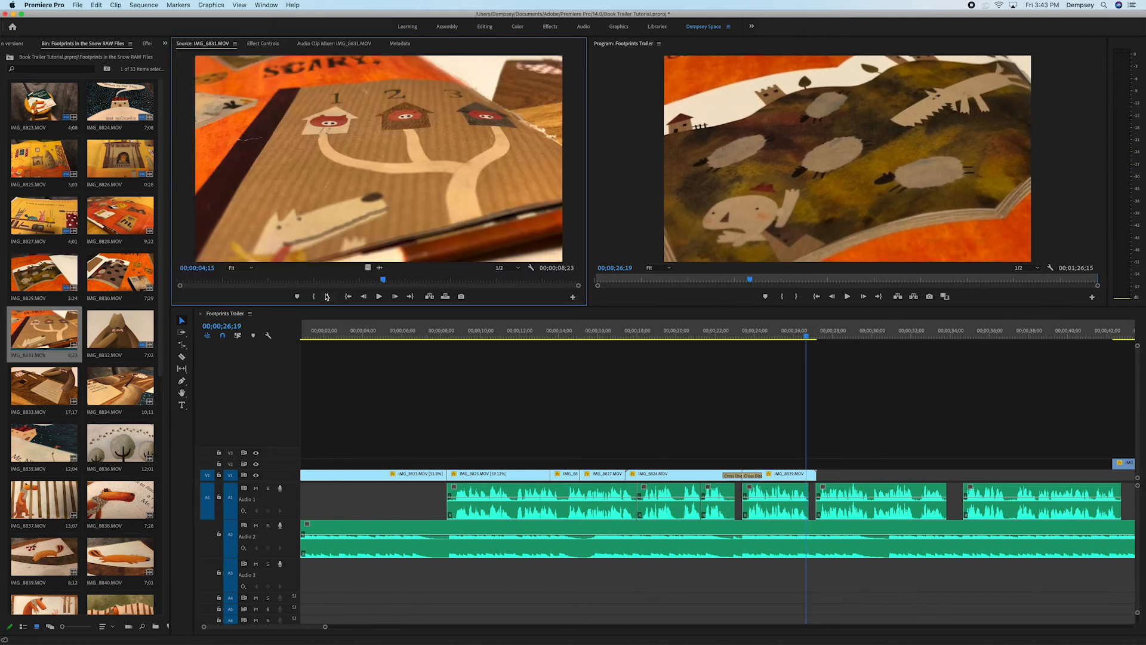
{"action": "mouse_move", "coordinate": [326, 286]}
{"action": "left_mouse_down"}
{"action": "mouse_move", "coordinate": [537, 286]}
{"action": "mouse_move", "coordinate": [306, 276]}
{"action": "mouse_move", "coordinate": [665, 396]}
{"action": "mouse_move", "coordinate": [815, 477]}
{"action": "mouse_move", "coordinate": [831, 474]}
{"action": "left_mouse_up"}
{"action": "key", "text": "i"}
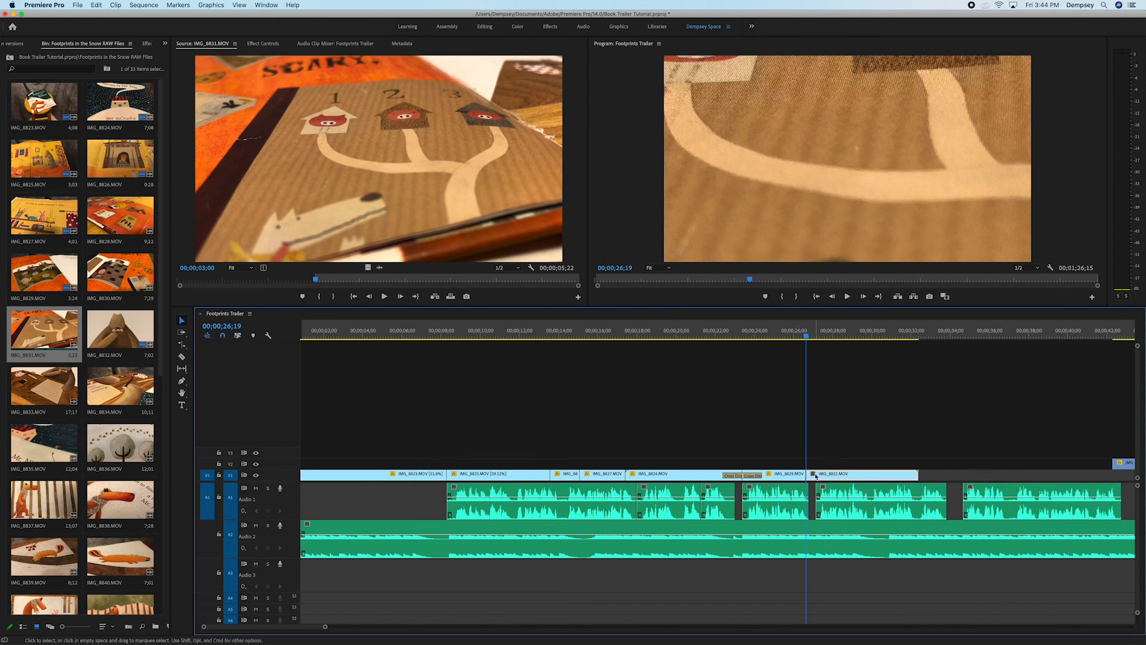
- Set the placed IMG_8831.MOV clip's scale to 41 and its position to 525, 313
{"action": "double_click", "coordinate": [816, 476]}
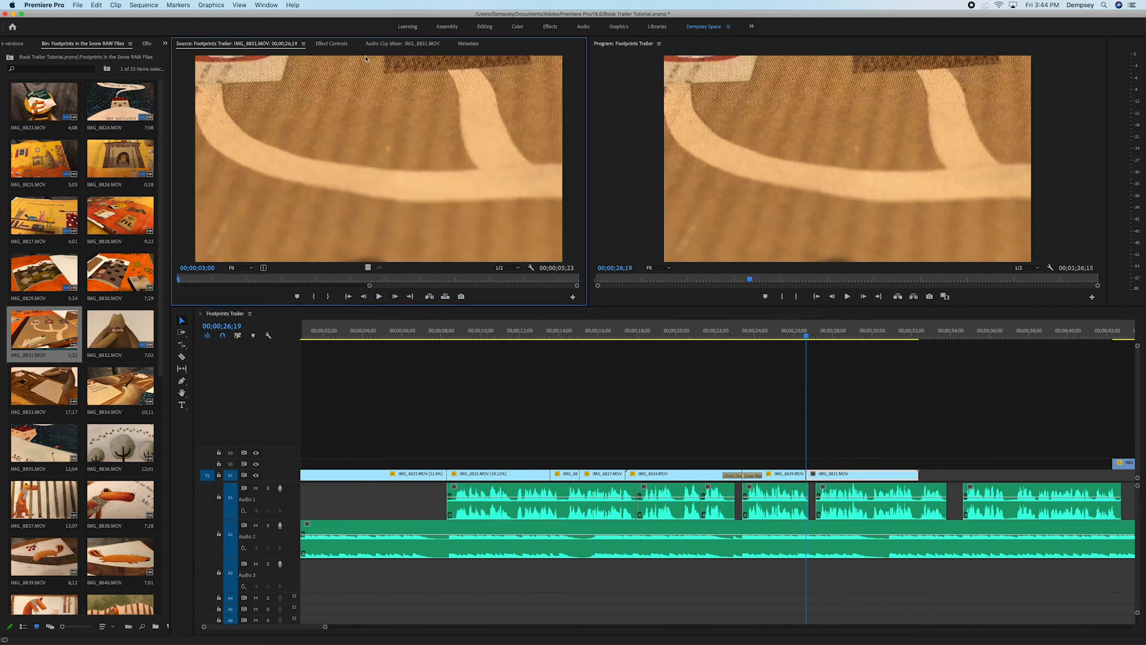
{"action": "left_click", "coordinate": [332, 43]}
{"action": "left_click_drag", "start_coordinate": [236, 100], "coordinate": [202, 100]}
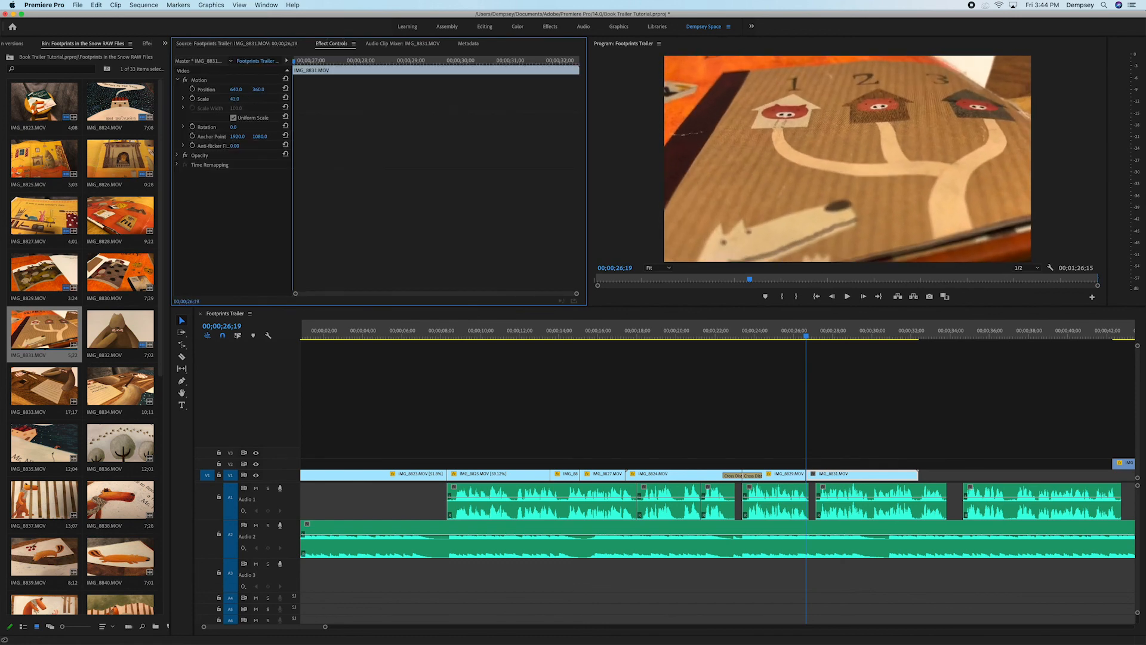
{"action": "left_click_drag", "start_coordinate": [258, 89], "coordinate": [179, 90]}
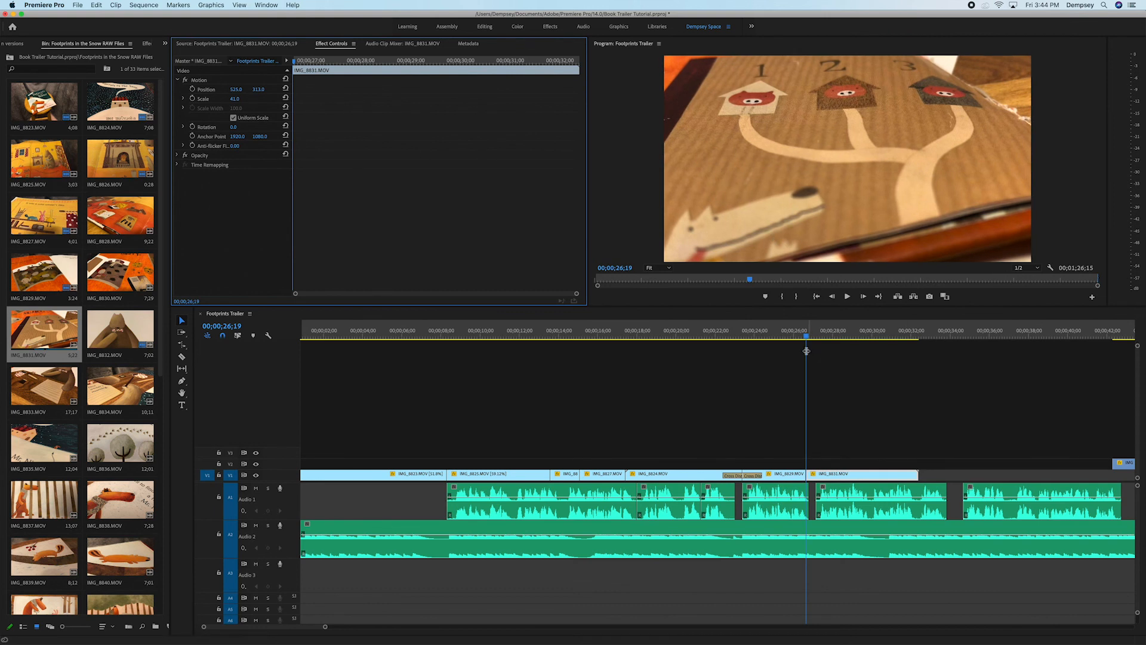
- Play back the three-houses shot against the narration and trim the end of IMG_8831.MOV to 00;00;28;19
{"action": "left_click", "coordinate": [783, 332]}
{"action": "left_click", "coordinate": [799, 395]}
{"action": "key", "text": "space"}
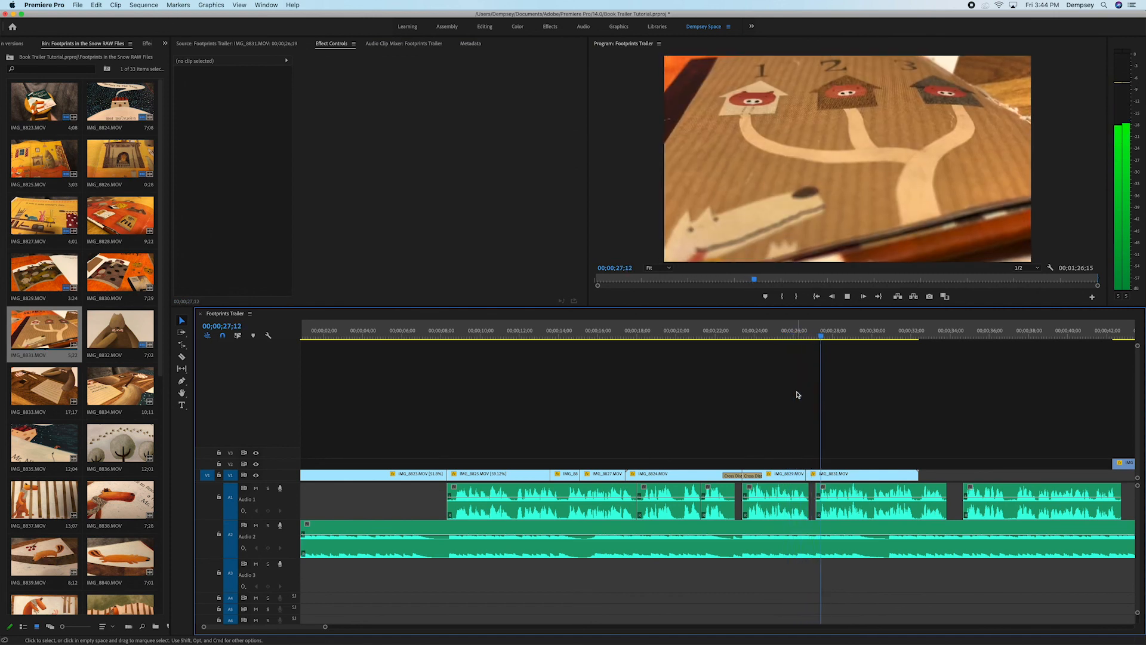
{"action": "key", "text": "space"}
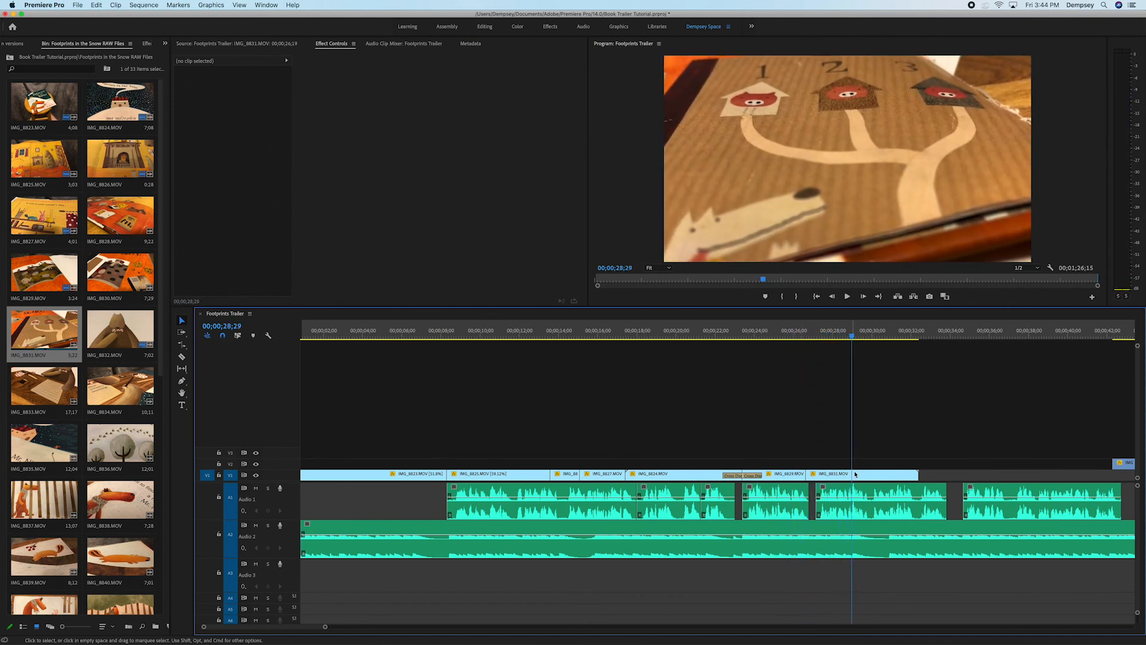
{"action": "left_click_drag", "start_coordinate": [853, 339], "coordinate": [845, 339]}
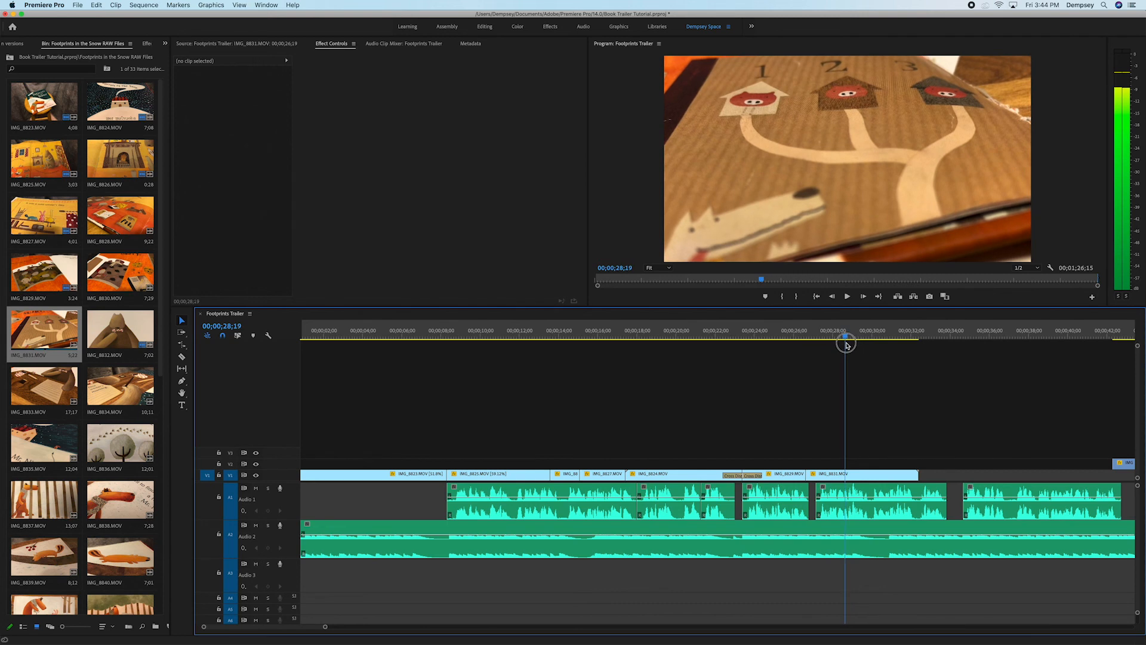
{"action": "left_click_drag", "start_coordinate": [916, 472], "coordinate": [845, 475]}
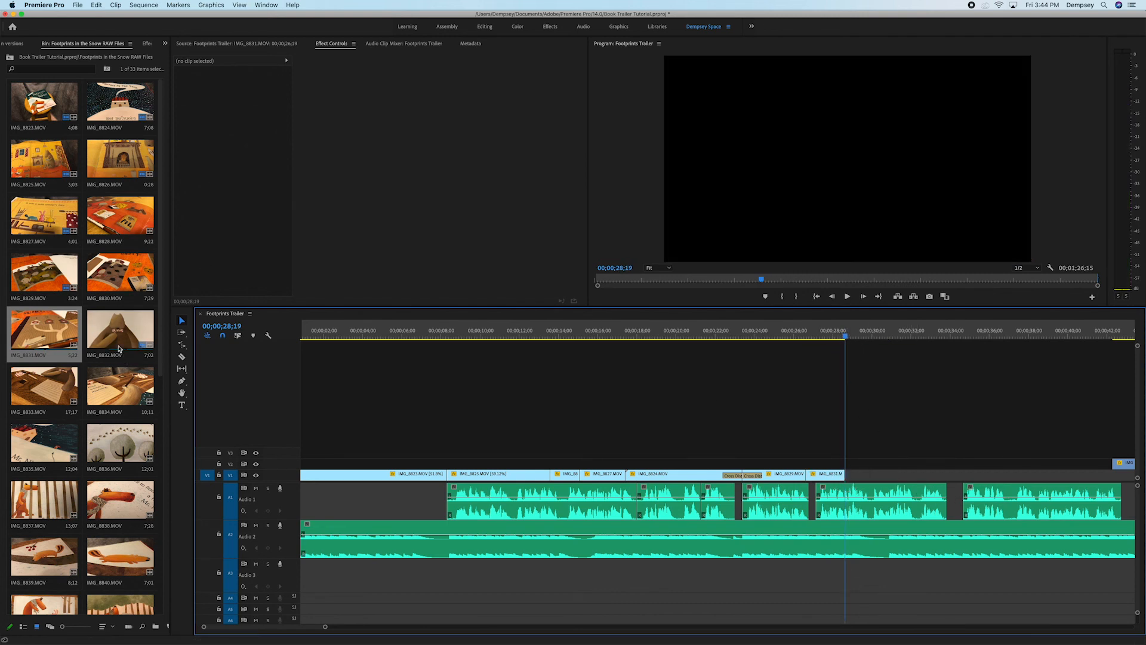
- Open IMG_8830.MOV, mark its out point at 00;00;02;09 and place its video on V1 directly after IMG_8831.MOV
{"action": "double_click", "coordinate": [138, 276]}
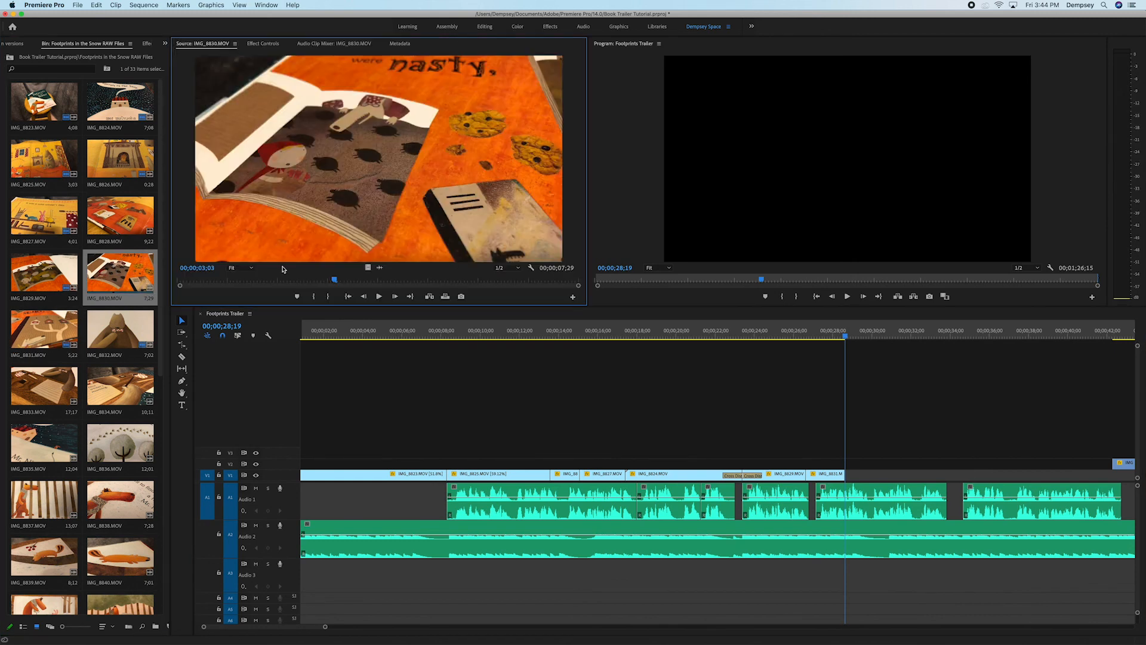
{"action": "left_click_drag", "start_coordinate": [328, 283], "coordinate": [172, 275]}
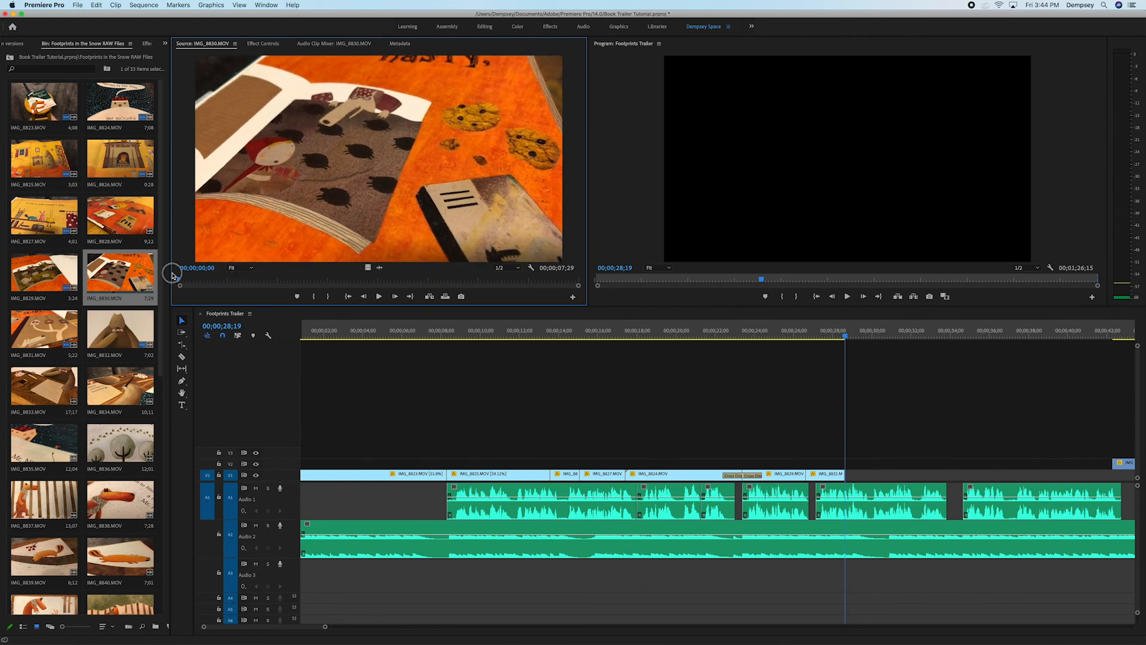
{"action": "key", "text": "space"}
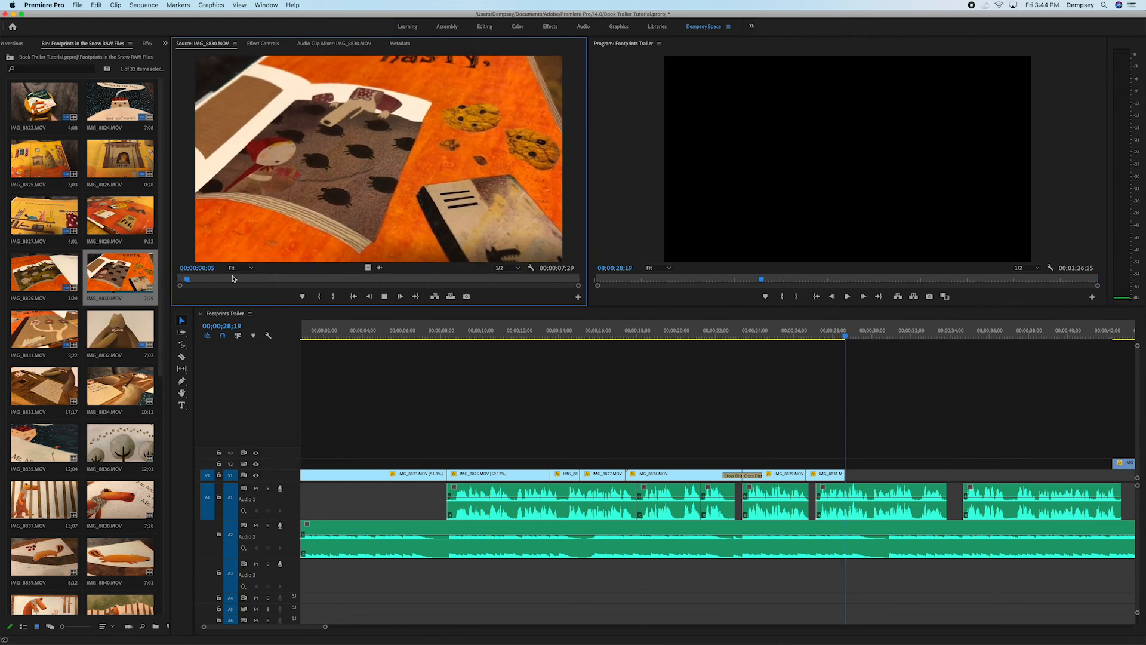
{"action": "key", "text": "space"}
{"action": "key", "text": "o"}
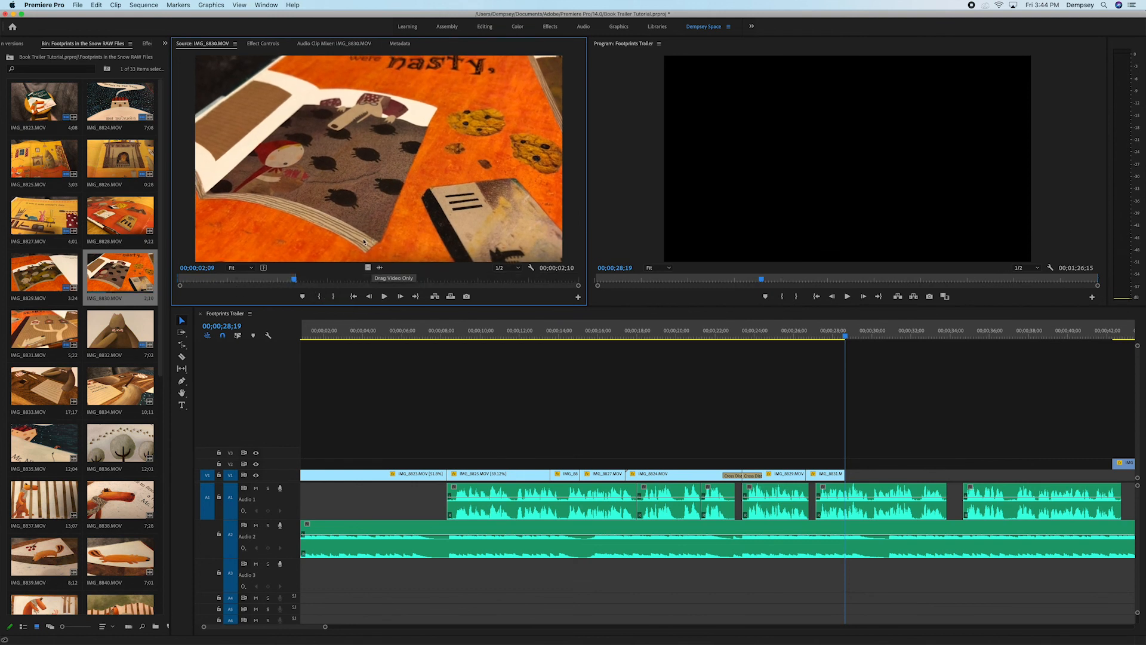
{"action": "left_click_drag", "start_coordinate": [404, 292], "coordinate": [849, 474]}
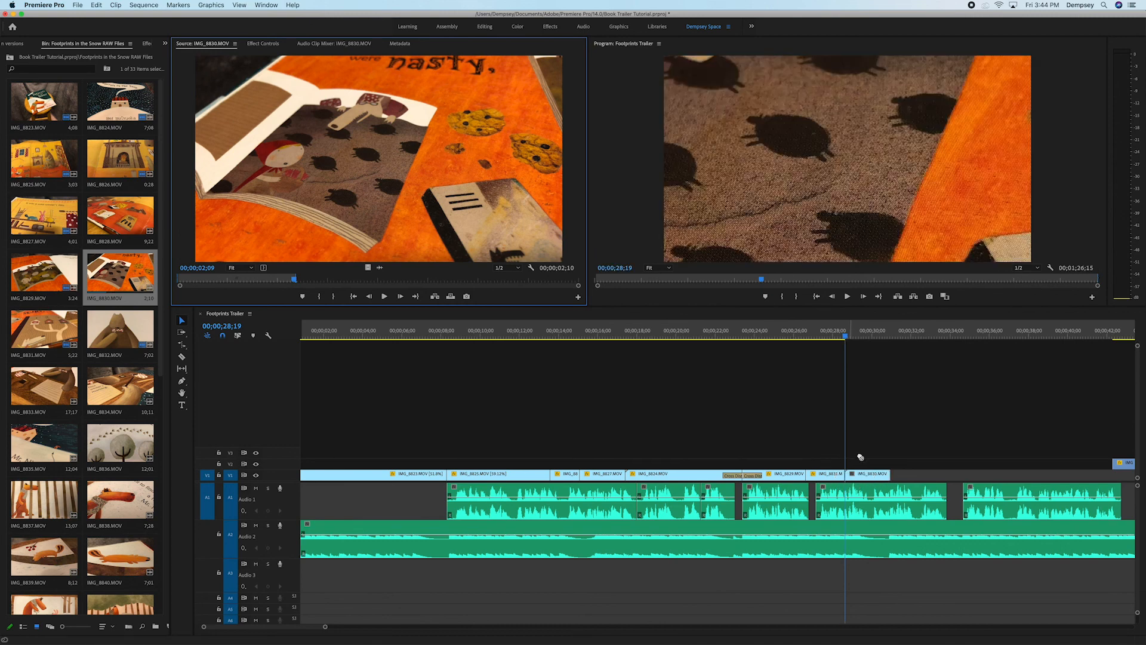
- Set IMG_8830.MOV's scale to 44 and horizontal position to 838, and play back the sequence through the reframed shot
{"action": "double_click", "coordinate": [863, 473]}
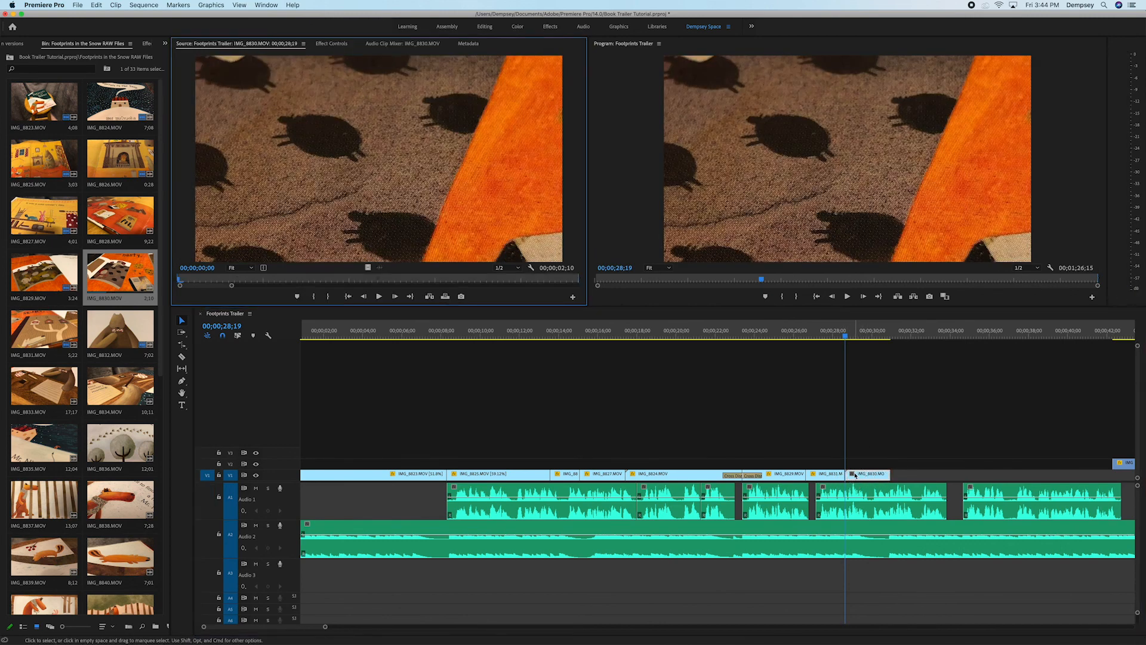
{"action": "left_click", "coordinate": [338, 43]}
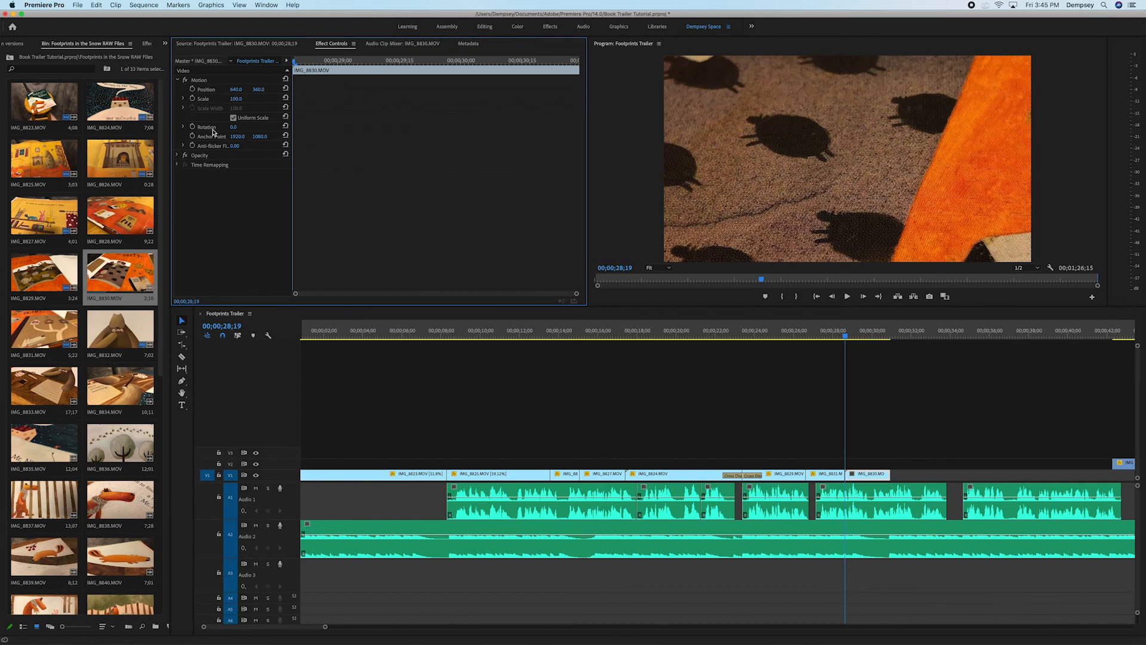
{"action": "left_click_drag", "start_coordinate": [242, 101], "coordinate": [209, 102]}
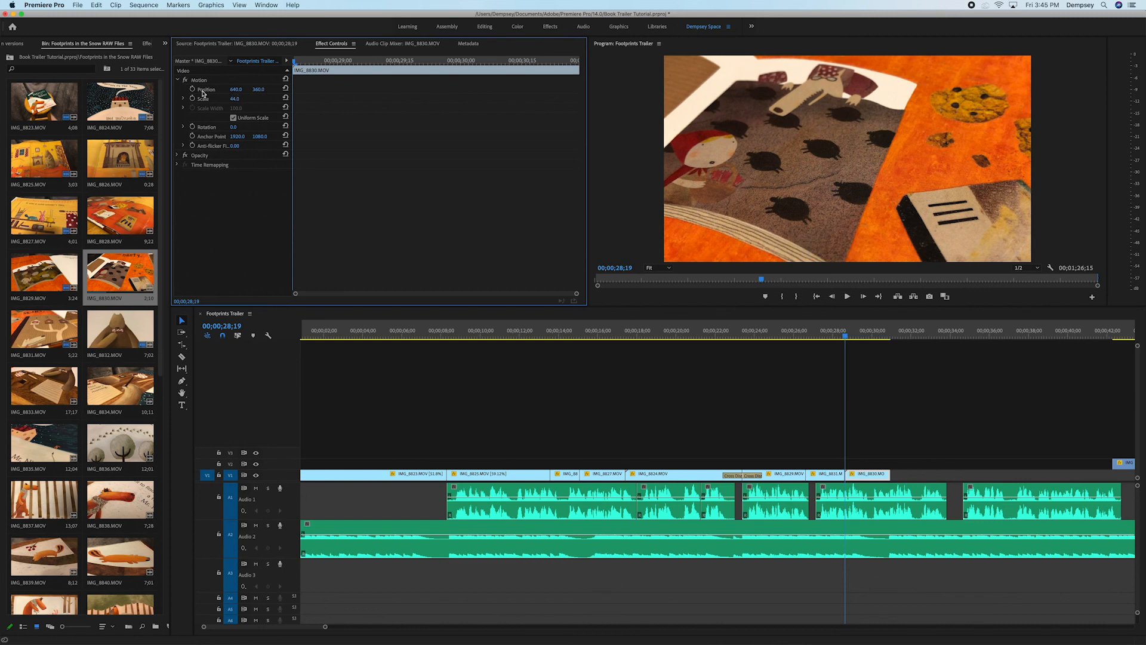
{"action": "left_click_drag", "start_coordinate": [231, 90], "coordinate": [158, 90]}
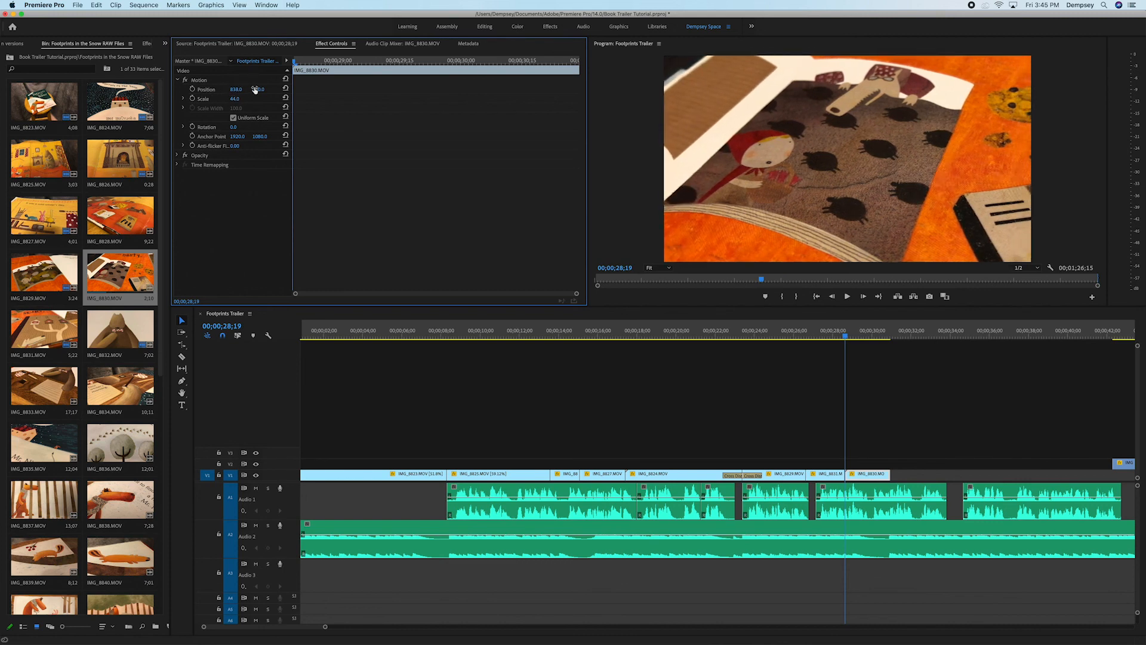
{"action": "left_click", "coordinate": [801, 332]}
{"action": "key", "text": "space"}
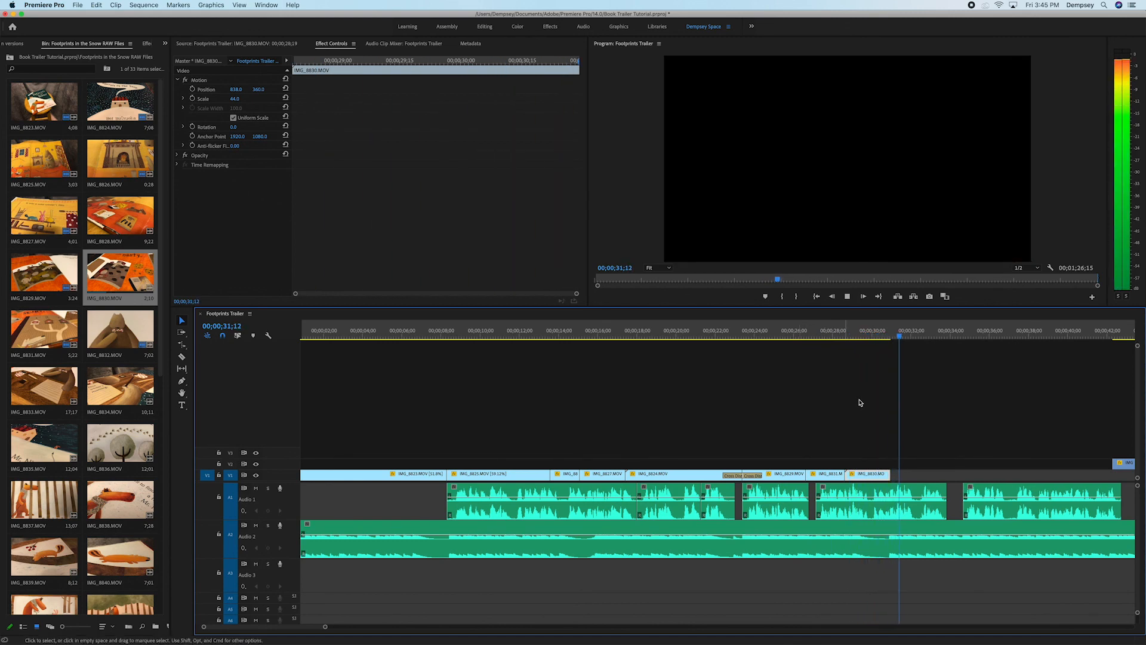
- Mark IMG_8828.MOV's out point at 00;00;05;13 and place its video on V1 from 00;00;30;24, at the end of IMG_8830.MOV
{"action": "left_click_drag", "start_coordinate": [887, 332], "coordinate": [874, 352]}
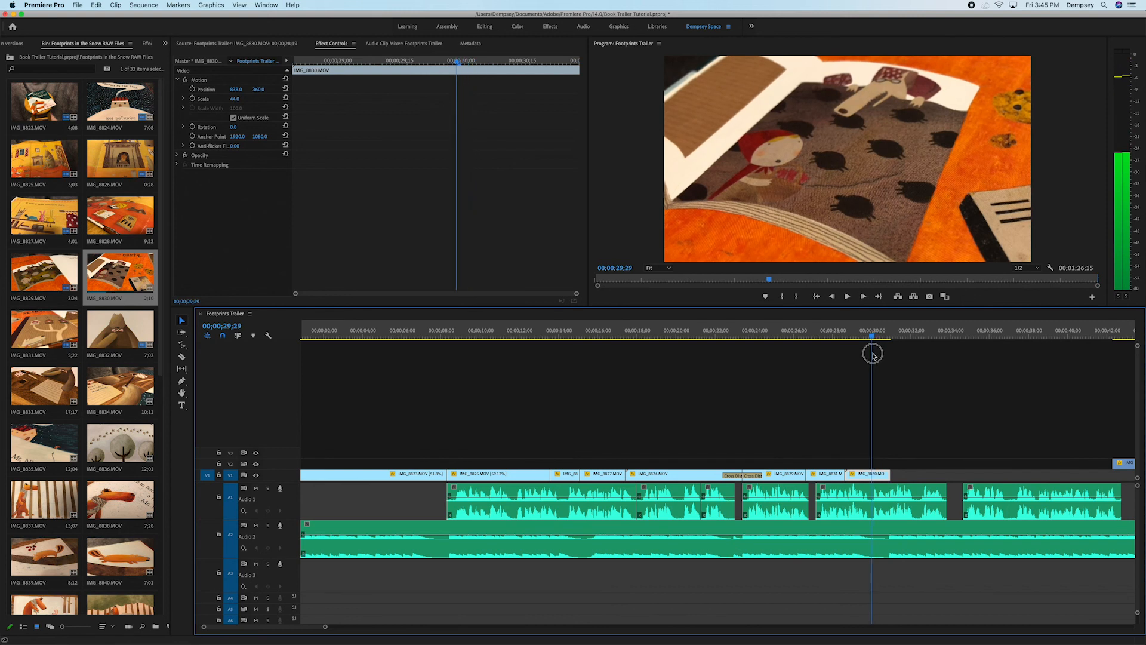
{"action": "key", "text": "space"}
{"action": "key", "text": "space"}
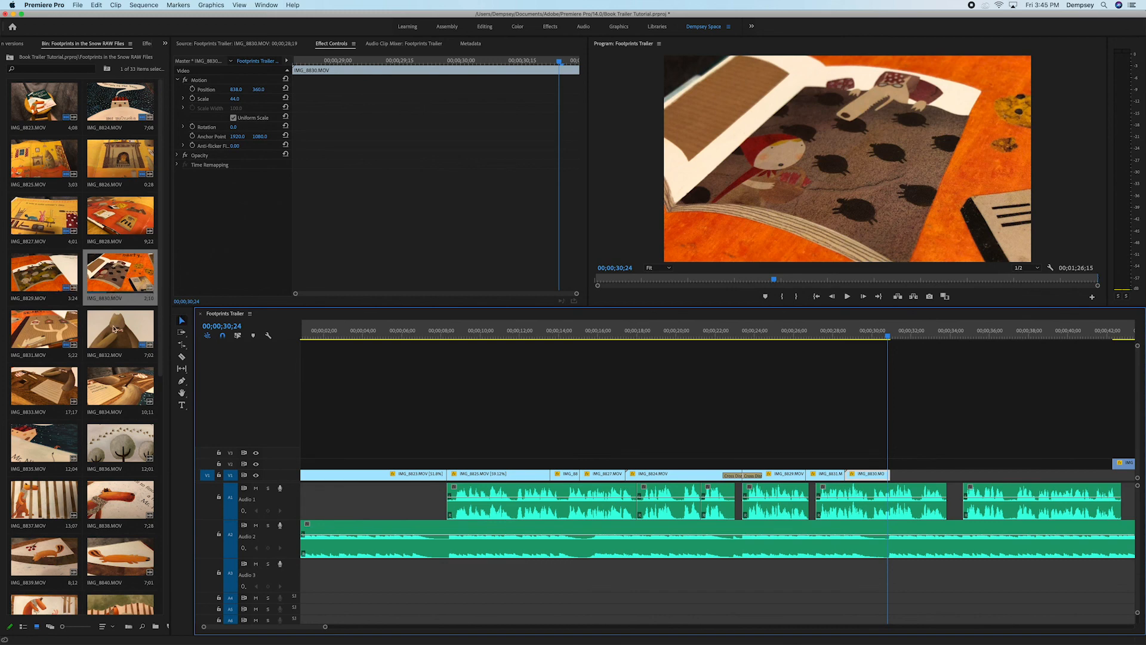
{"action": "double_click", "coordinate": [120, 210]}
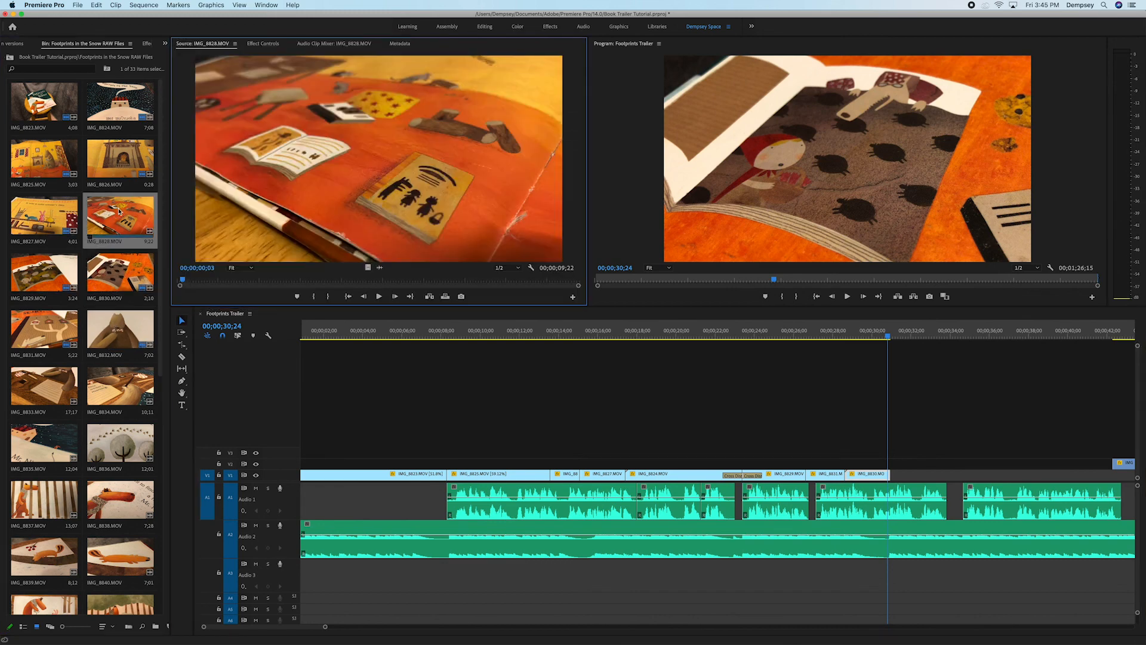
{"action": "left_click_drag", "start_coordinate": [235, 279], "coordinate": [528, 293]}
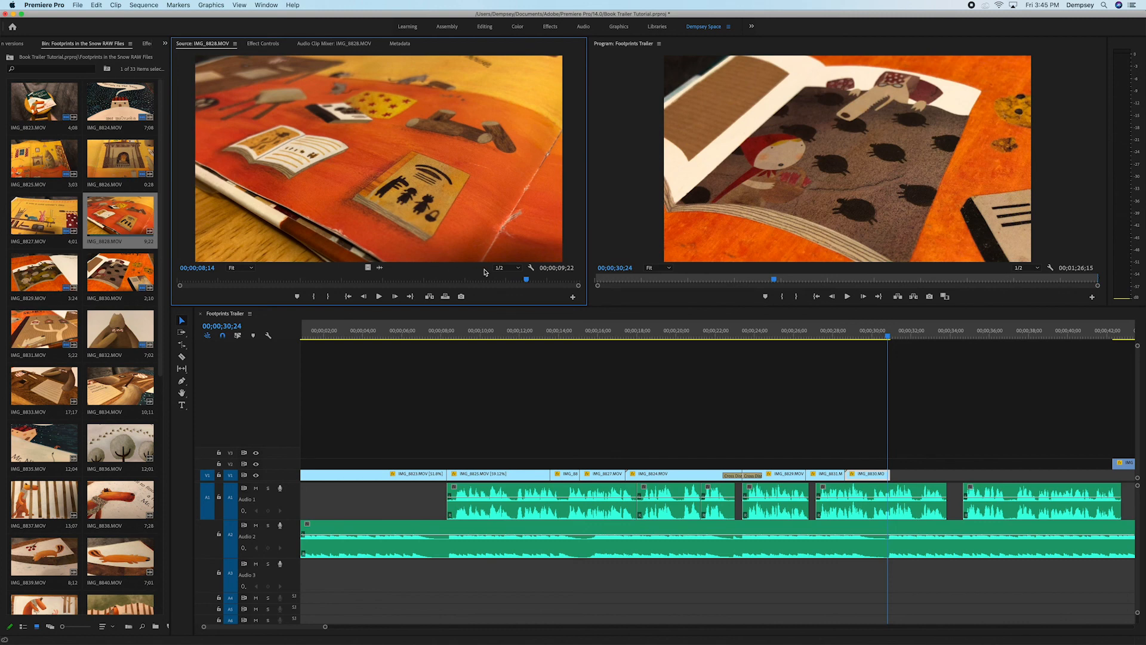
{"action": "left_click_drag", "start_coordinate": [519, 282], "coordinate": [403, 280]}
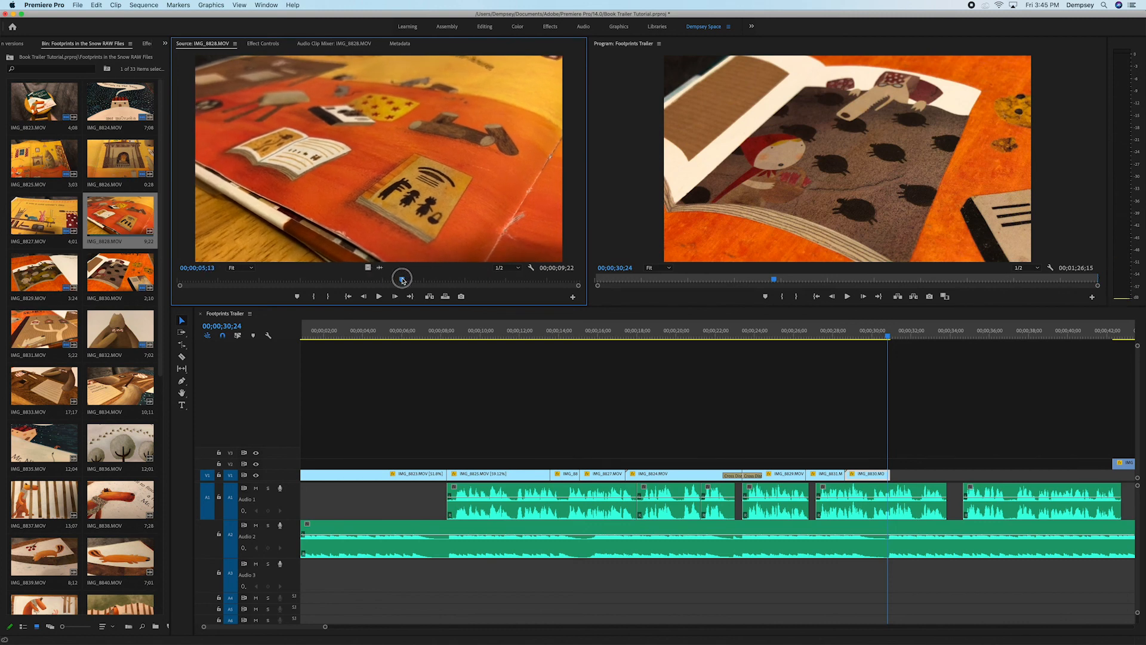
{"action": "key", "text": "o"}
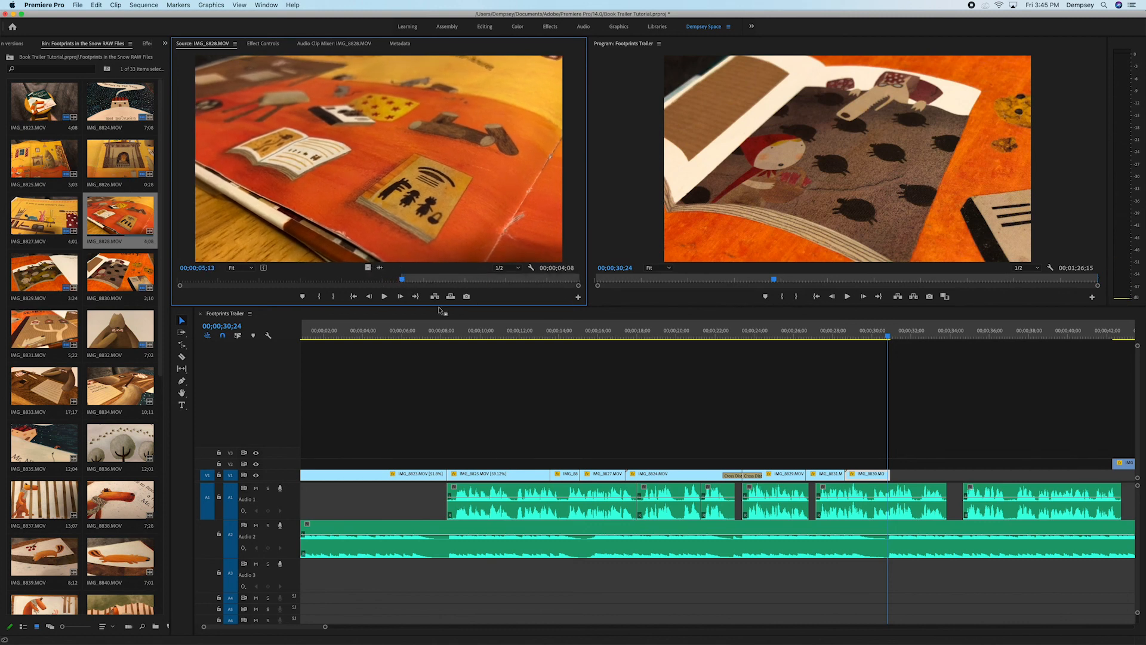
{"action": "left_click_drag", "start_coordinate": [749, 426], "coordinate": [892, 477]}
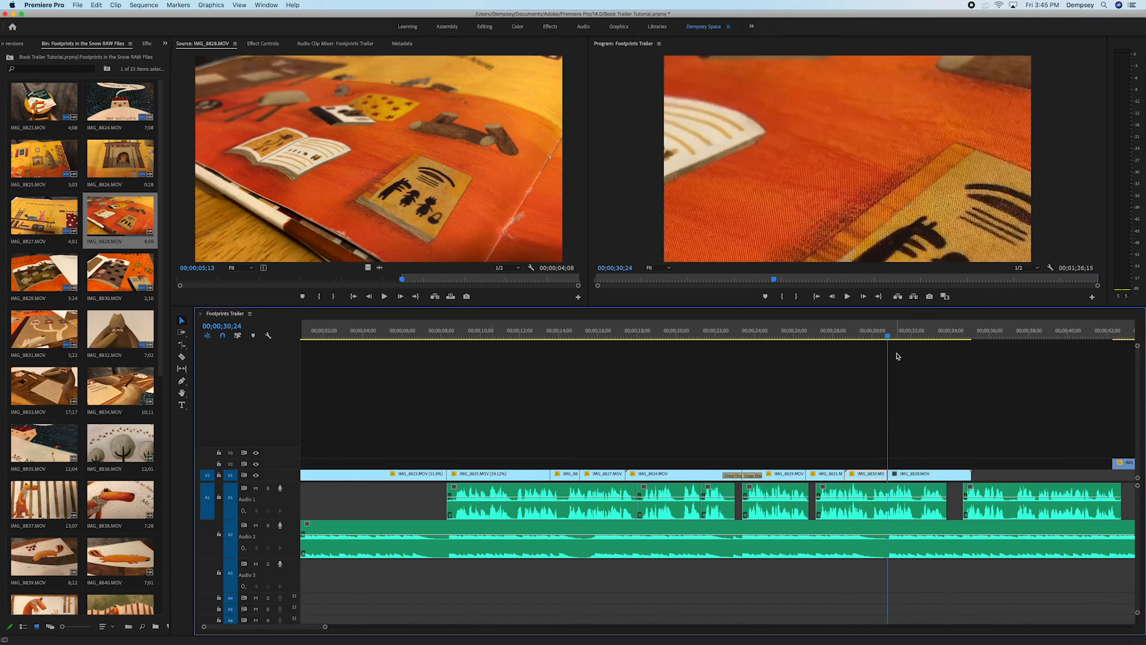
- Set the placed IMG_8828.MOV clip's scale to 45 so more of the orange book spread fits the frame
{"action": "double_click", "coordinate": [912, 474]}
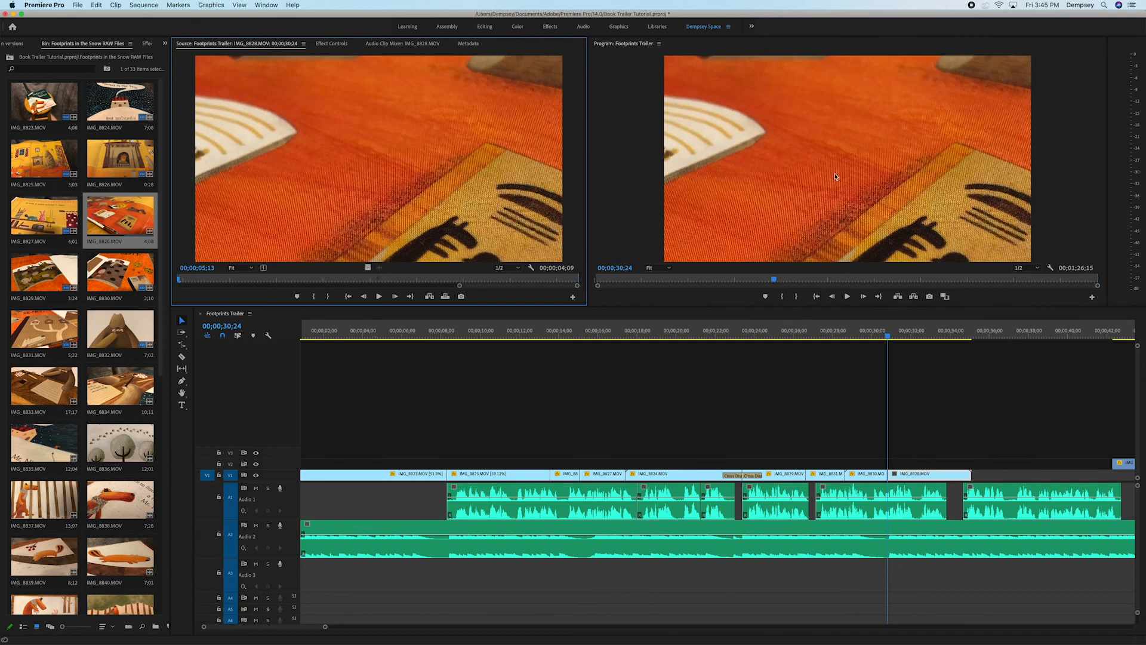
{"action": "left_click", "coordinate": [327, 44]}
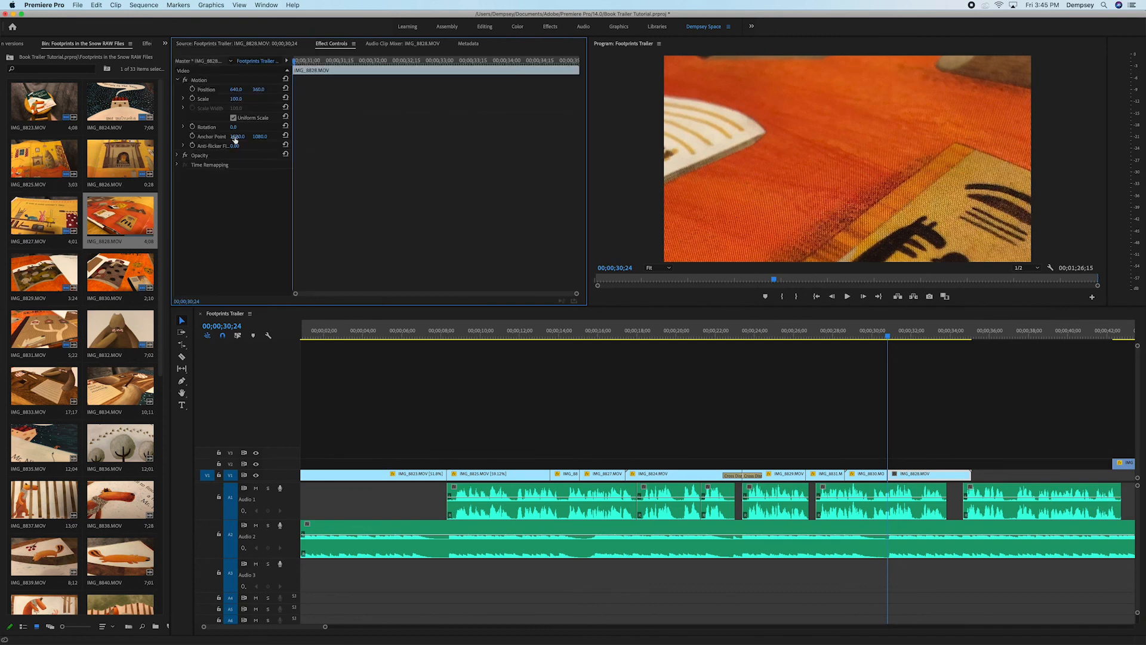
{"action": "left_click_drag", "start_coordinate": [243, 99], "coordinate": [210, 99]}
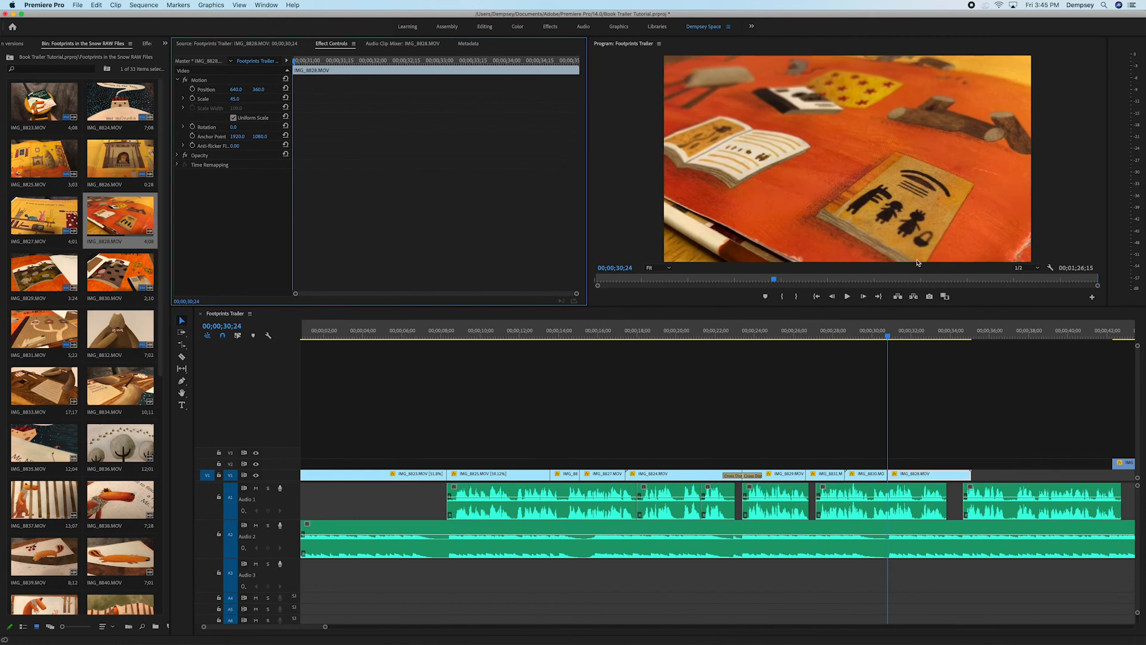
- Play back the IMG_8828.MOV shot with the narration and trim its end to 00;00;34;03
{"action": "left_click", "coordinate": [855, 340]}
{"action": "key", "text": "space"}
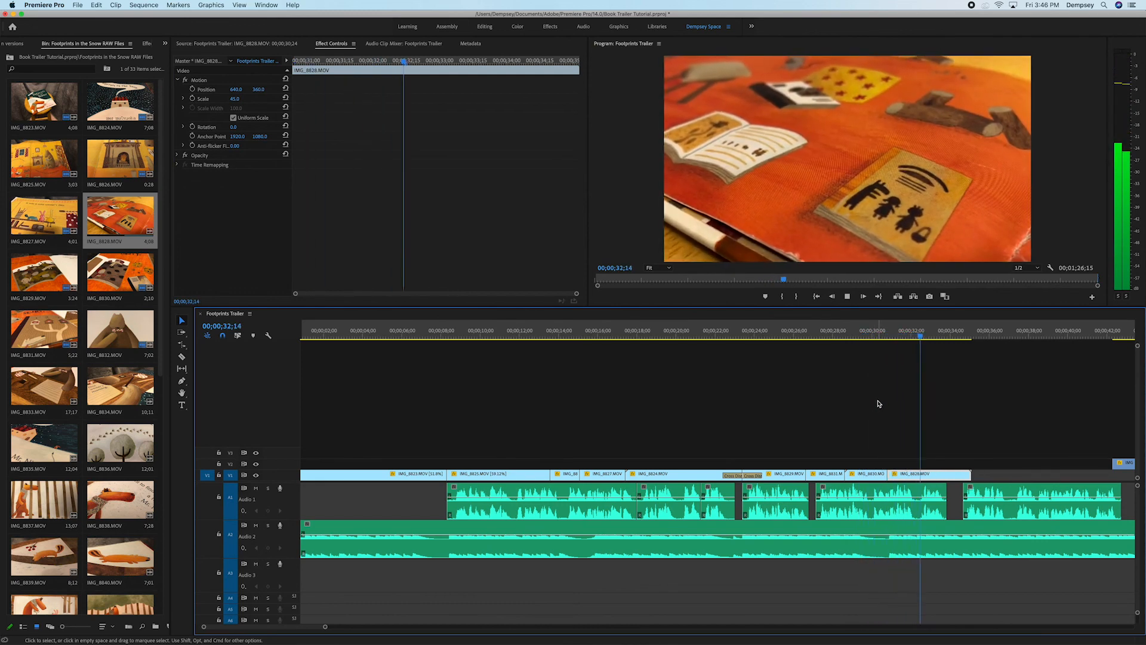
{"action": "key", "text": "space"}
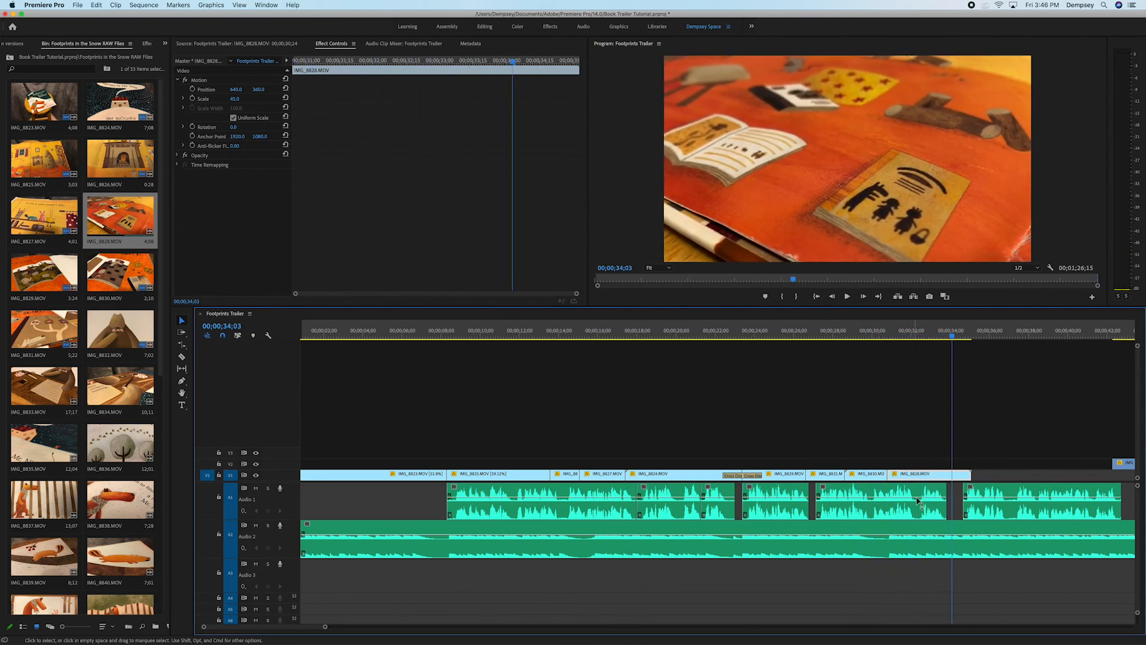
{"action": "left_click_drag", "start_coordinate": [973, 473], "coordinate": [951, 475]}
- Add a cross dissolve to the end of IMG_8828.MOV and play back the fade-out
{"action": "left_click", "coordinate": [946, 477]}
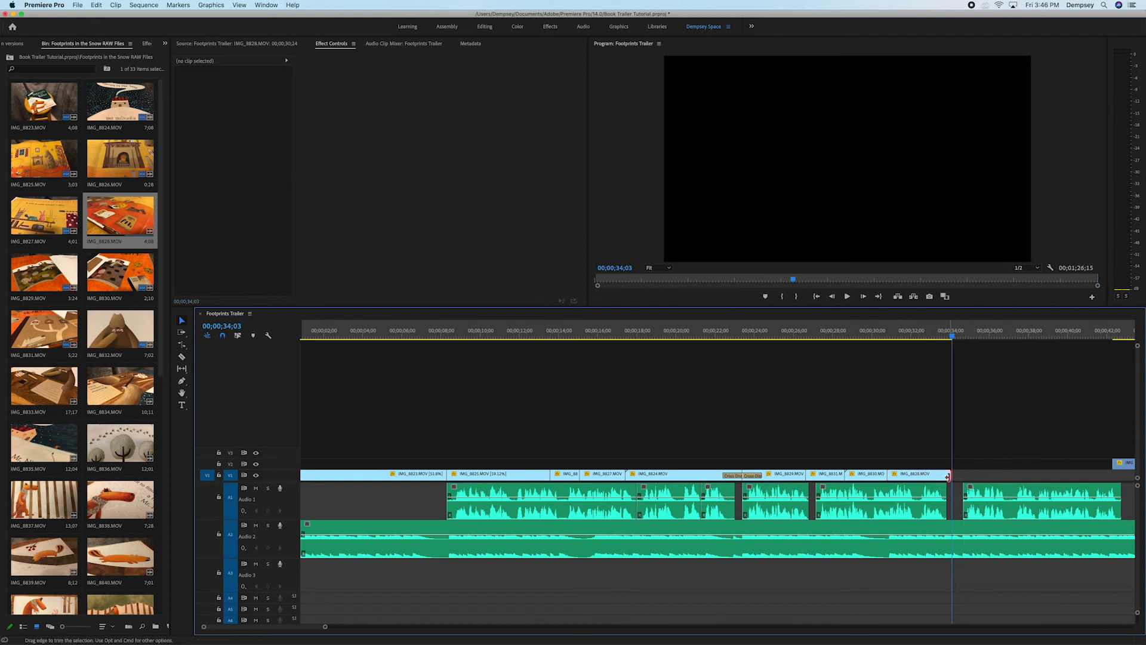
{"action": "key", "text": "super+d"}
{"action": "left_click", "coordinate": [906, 337]}
{"action": "key", "text": "space"}
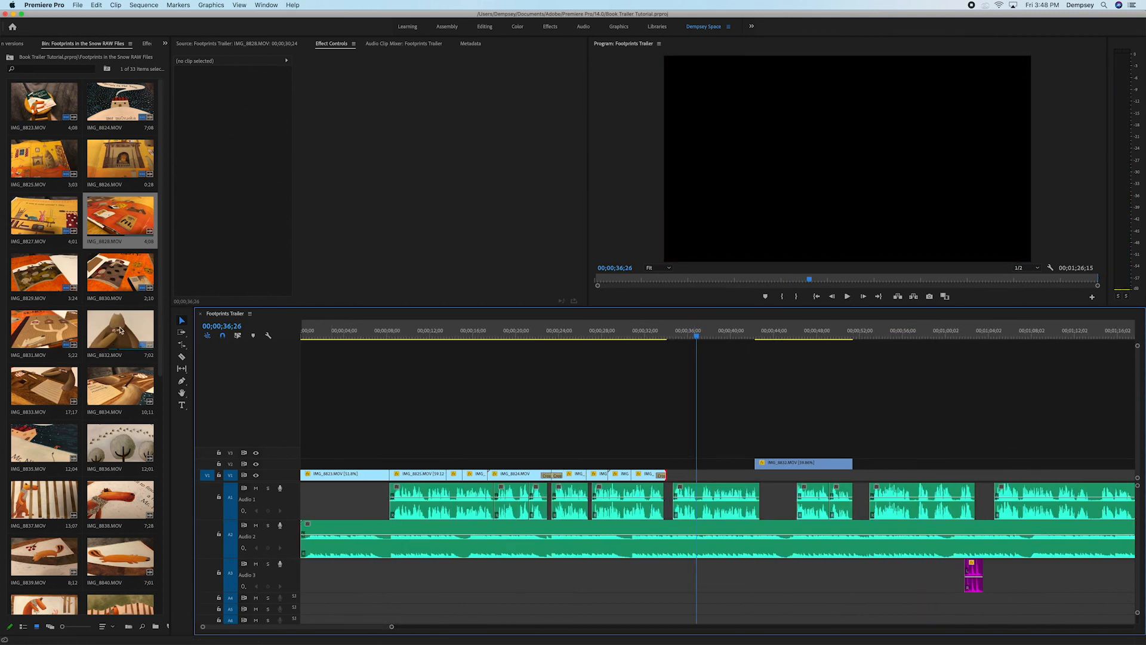
- Move the IMG_8832.MOV clip down to V1, add a cross dissolve at its start and butt it against IMG_8828.MOV's fade-out
{"action": "left_click_drag", "start_coordinate": [776, 467], "coordinate": [696, 476]}
{"action": "key", "text": "super+d"}
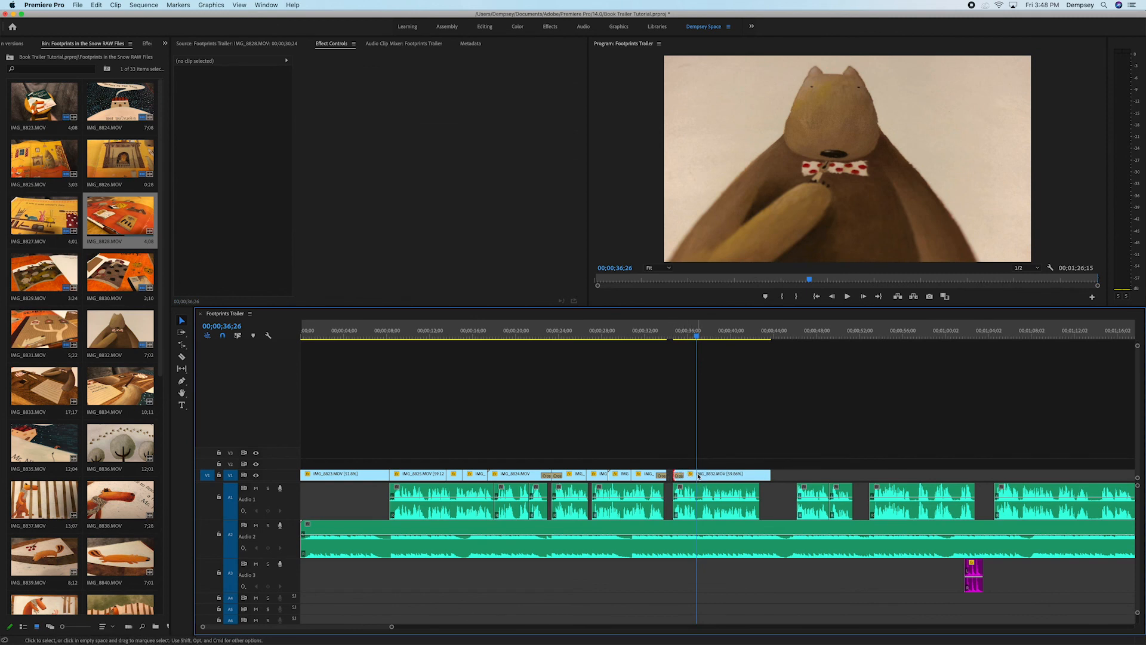
{"action": "left_click_drag", "start_coordinate": [702, 476], "coordinate": [696, 476]}
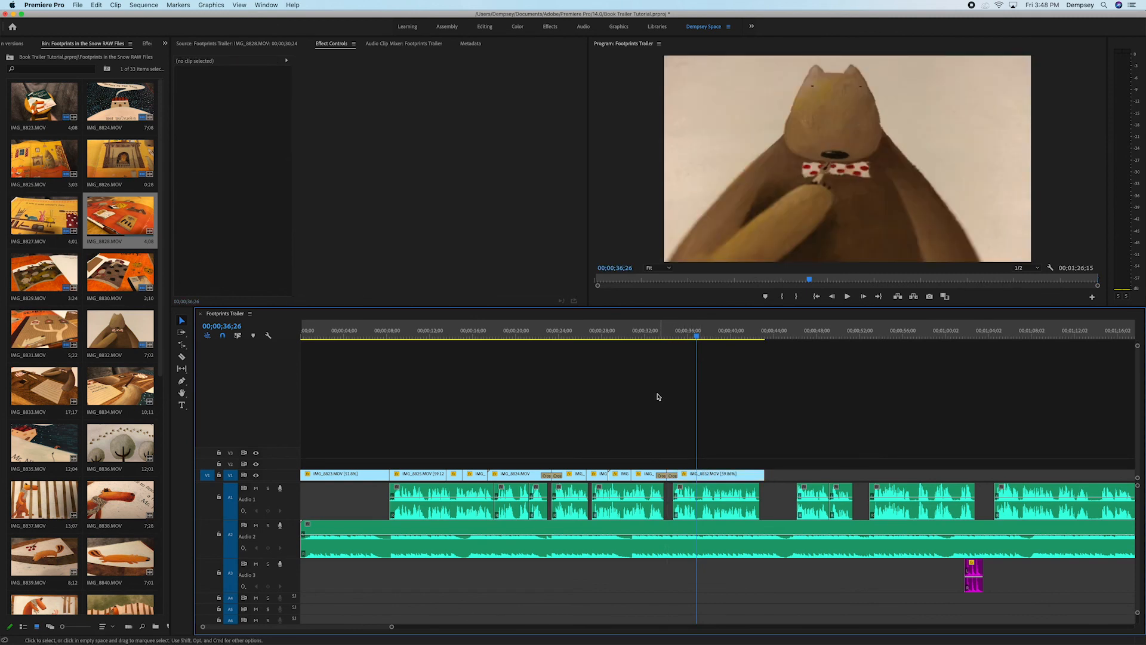
- Play back the IMG_8832.MOV bear shot against the narration up to near its end
{"action": "left_click", "coordinate": [647, 338]}
{"action": "key", "text": "space"}
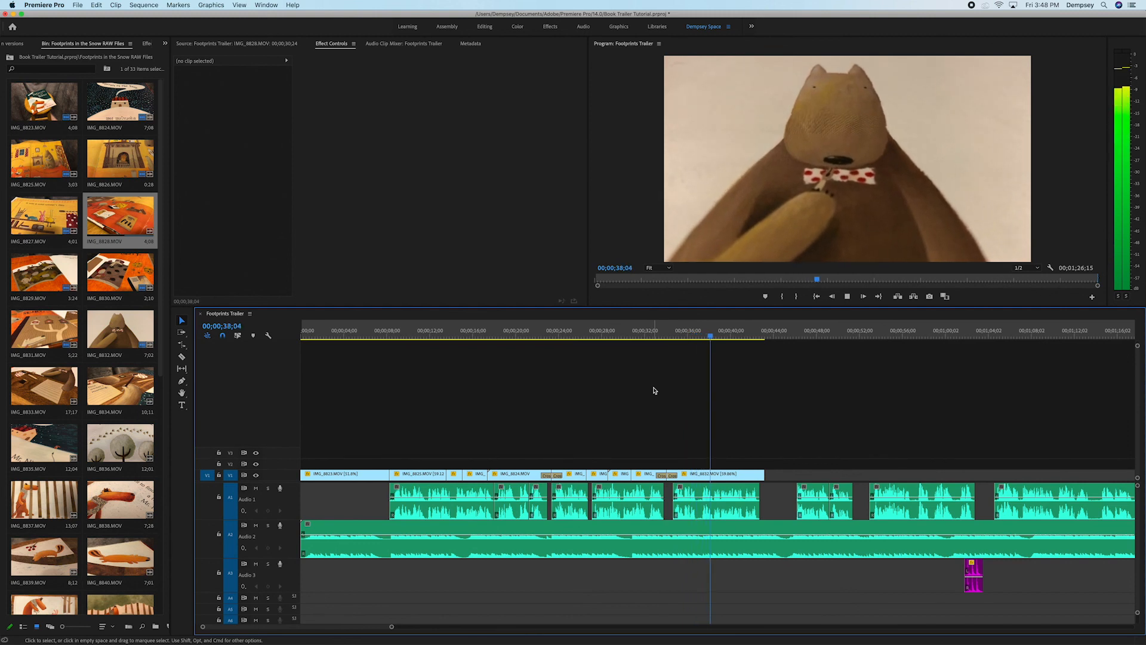
{"action": "key", "text": "space"}
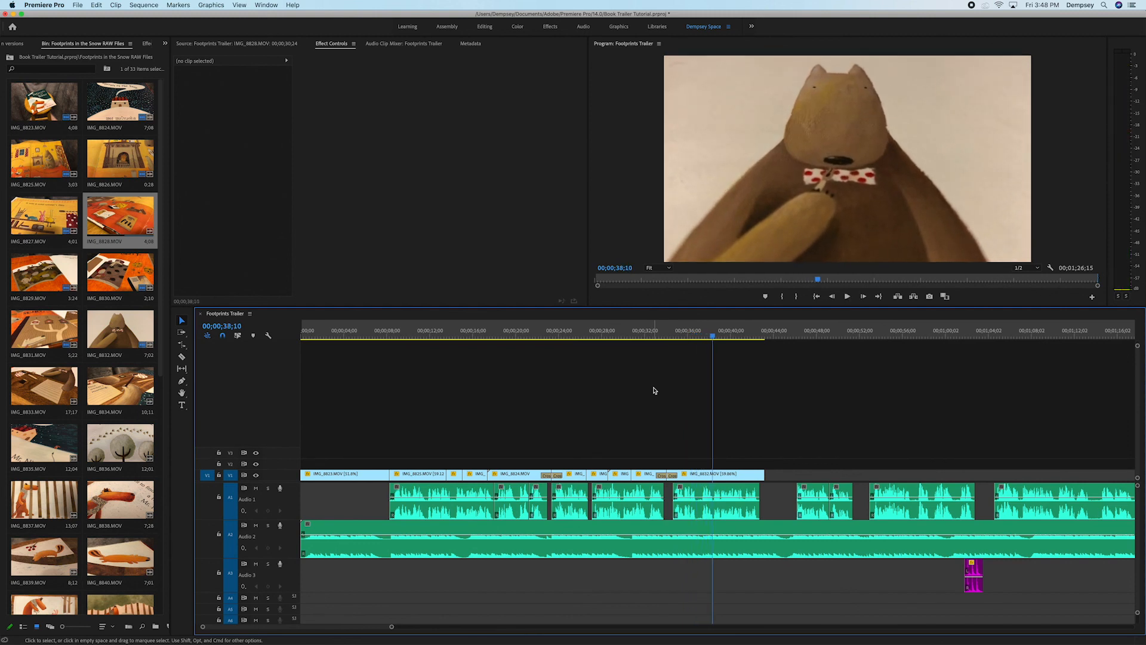
{"action": "key", "text": "space"}
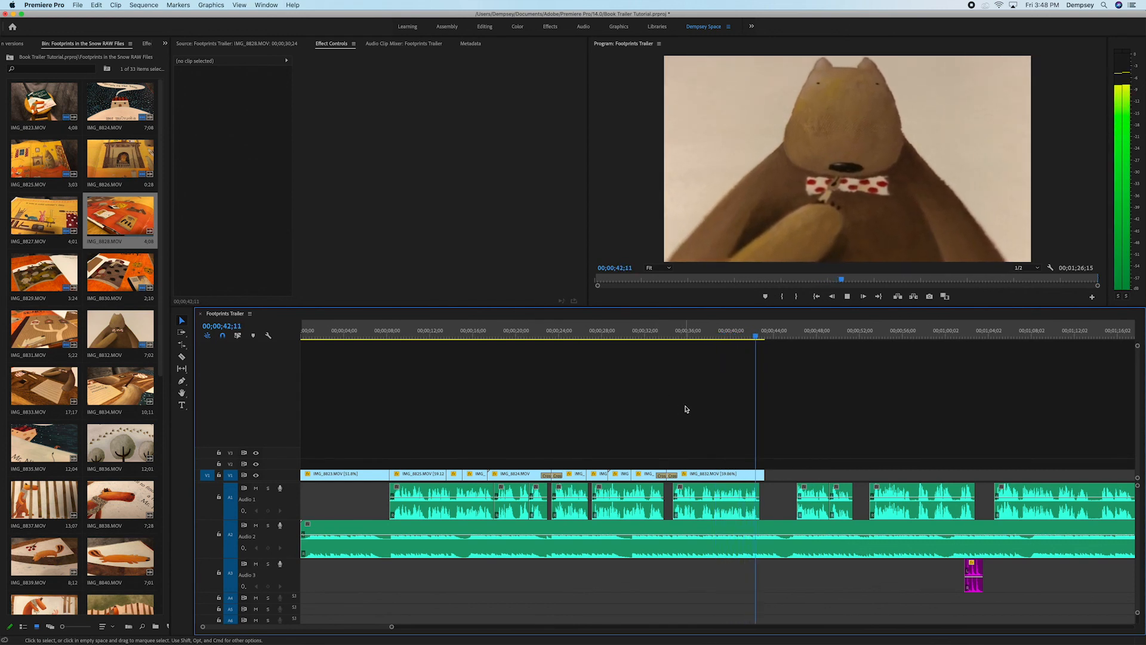
{"action": "key", "text": "space"}
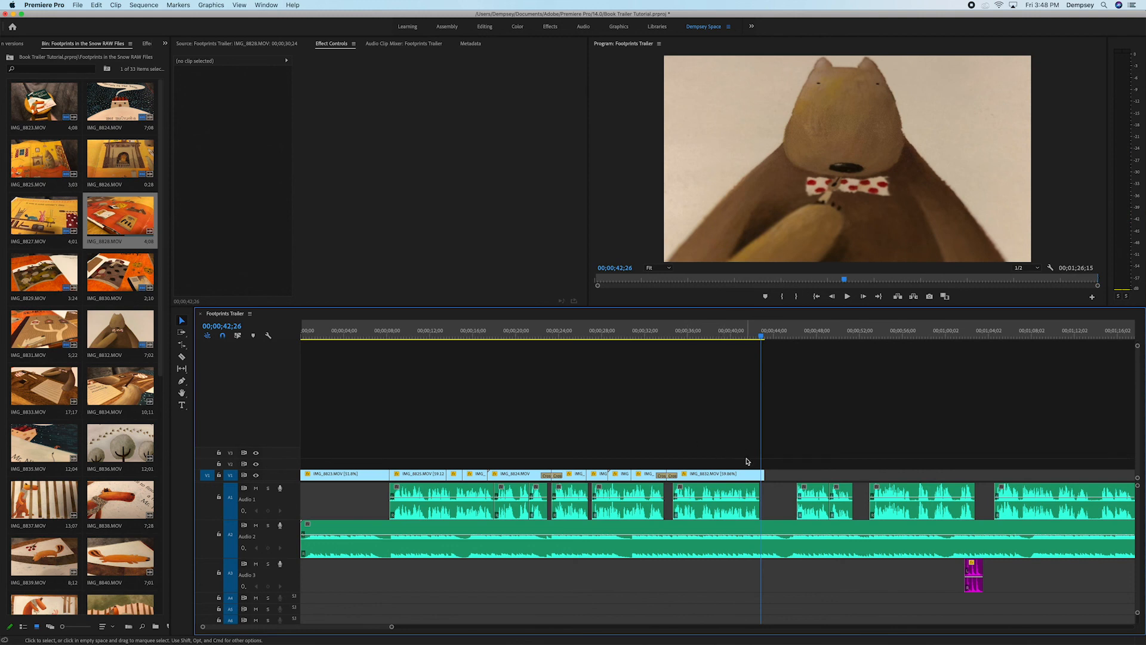
- Add a cross dissolve to the end of IMG_8832.MOV and play back the fade-out
{"action": "key", "text": "super+d"}
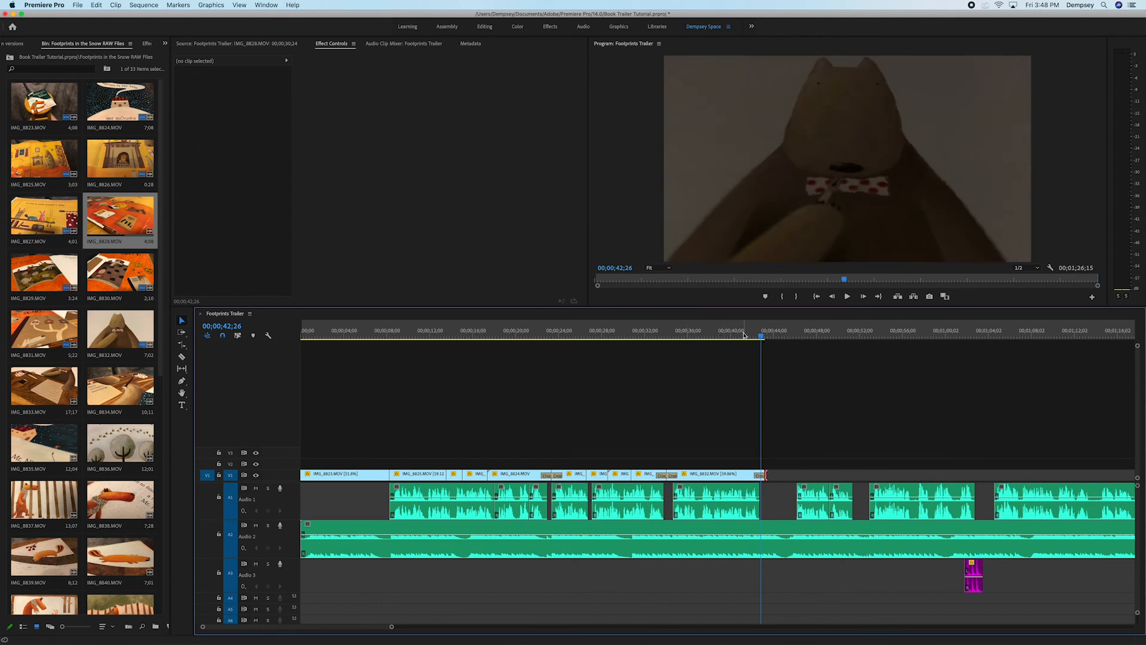
{"action": "left_click", "coordinate": [744, 335]}
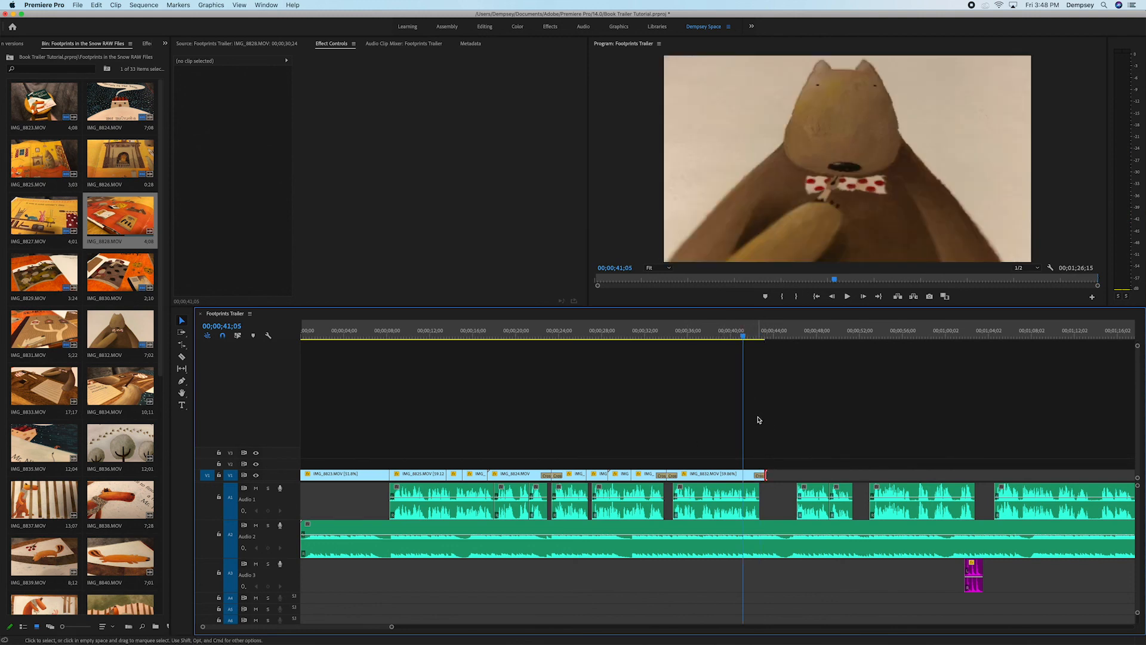
{"action": "key", "text": "space"}
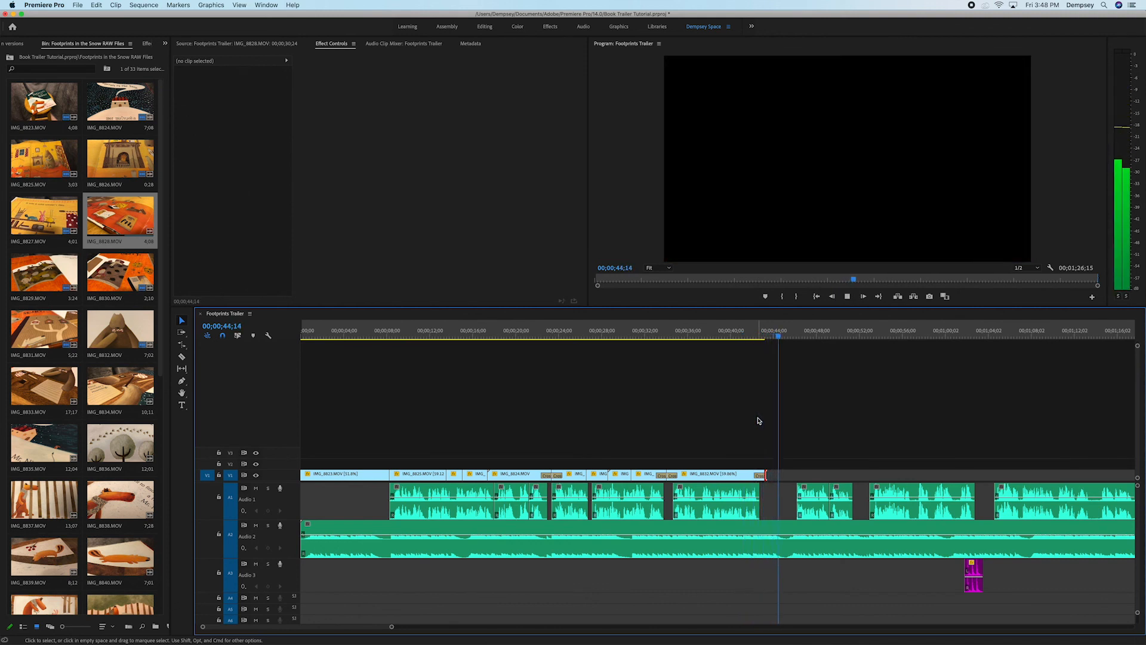
{"action": "key", "text": "space"}
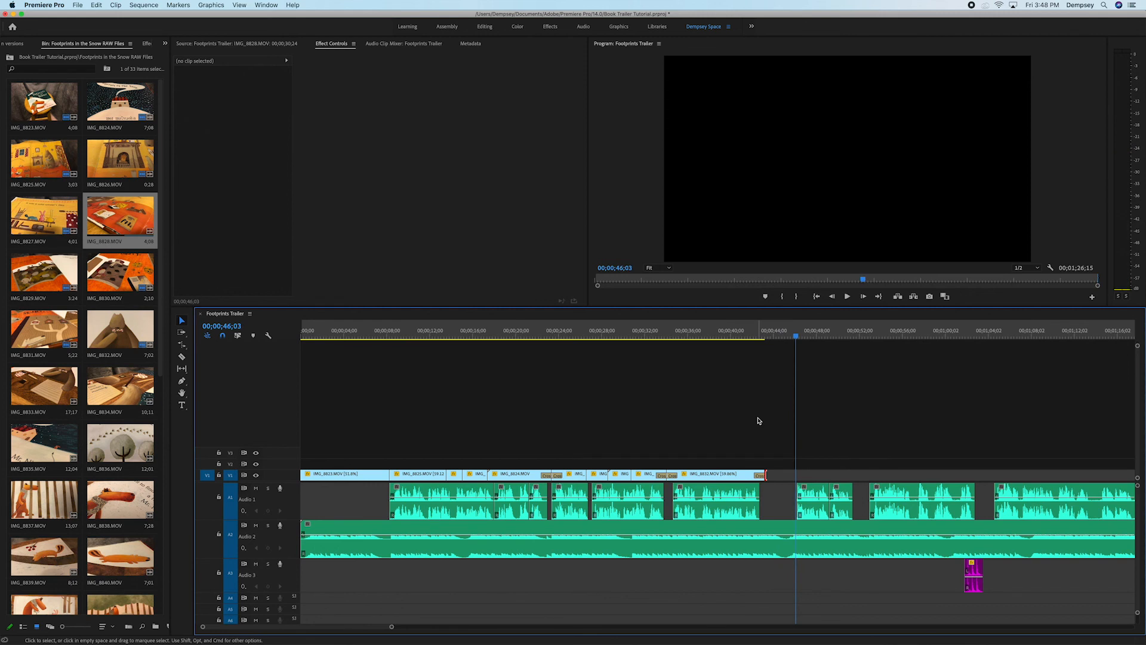
- Cue the sequence to 00;00;45;17 before the next narration and mark a 00;00;05;12 range of IMG_8833.MOV ending at 00;00;16;16
{"action": "key", "text": "space"}
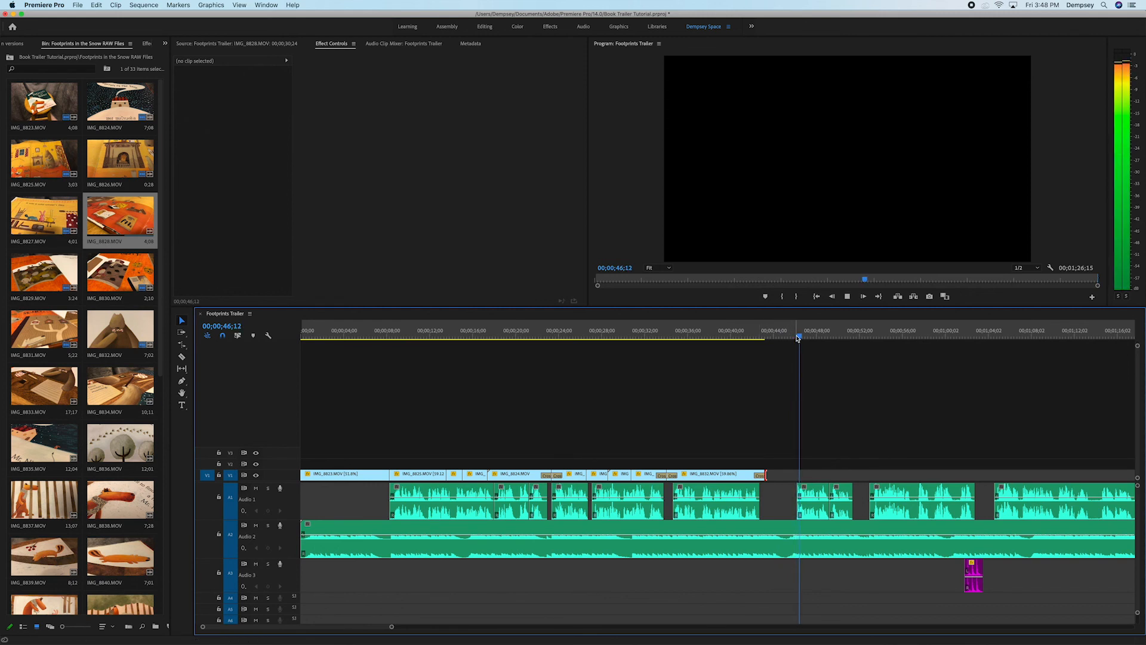
{"action": "left_click_drag", "start_coordinate": [806, 335], "coordinate": [790, 346]}
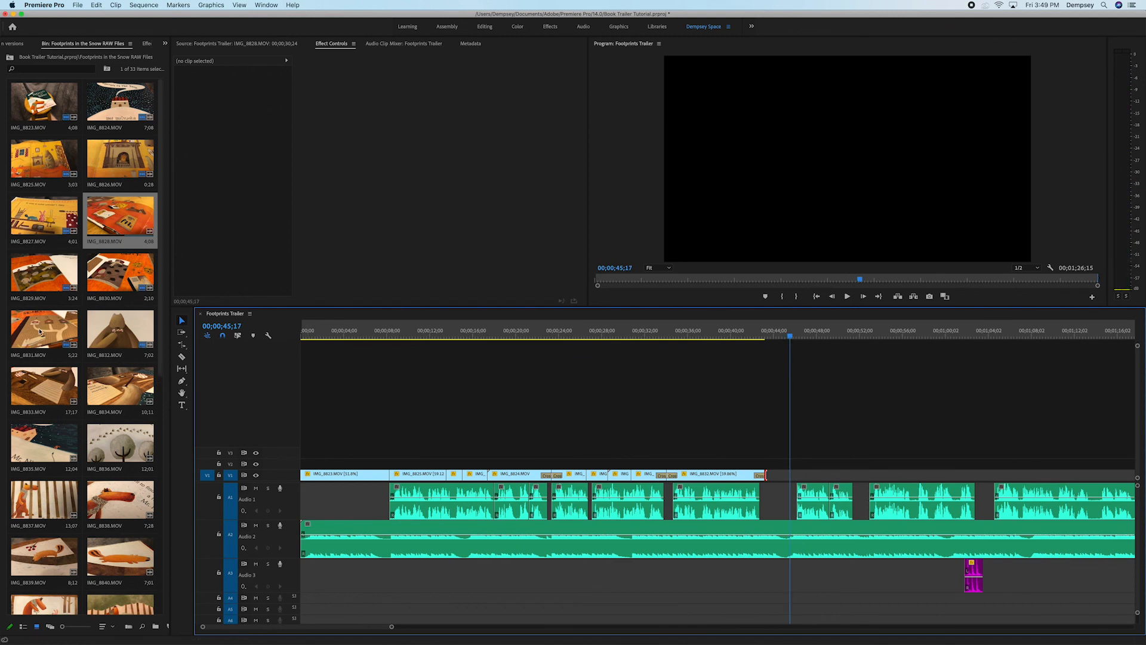
{"action": "double_click", "coordinate": [48, 390]}
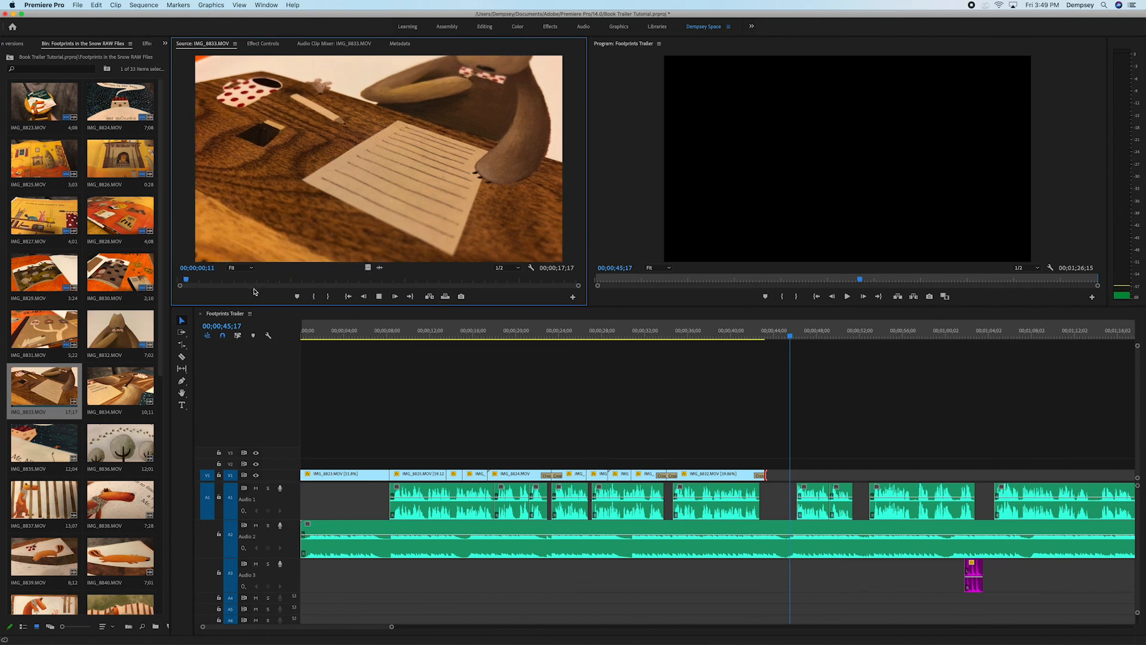
{"action": "key", "text": "space"}
{"action": "key", "text": "i"}
{"action": "key", "text": "space"}
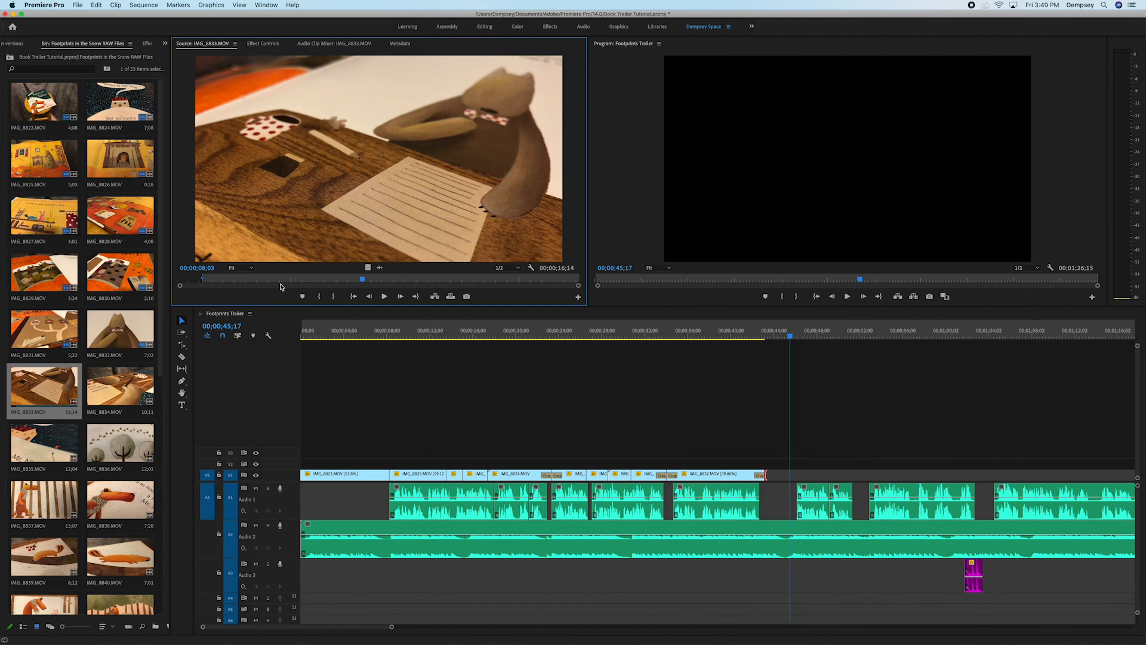
{"action": "key", "text": "i"}
{"action": "key", "text": "space"}
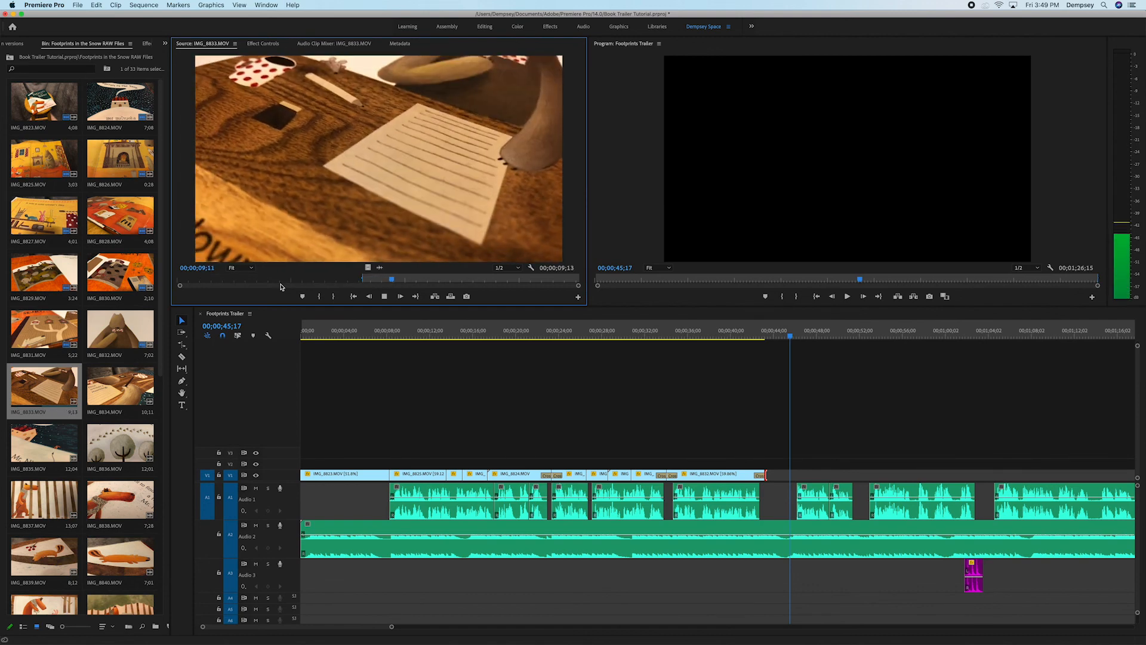
{"action": "key", "text": "space"}
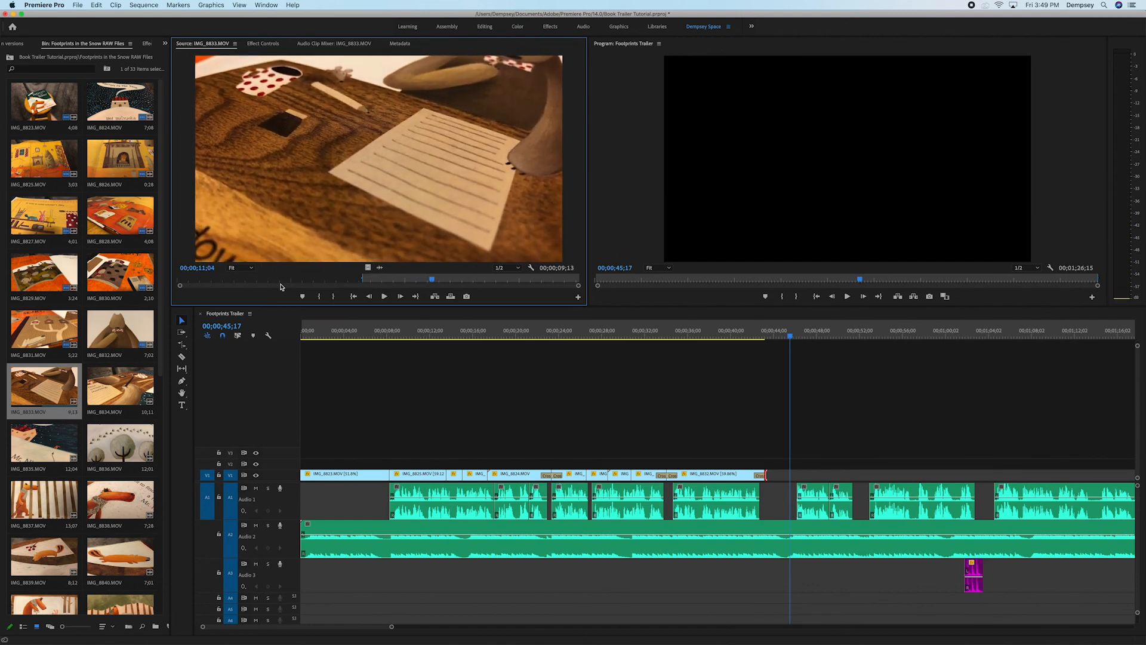
{"action": "key", "text": "space"}
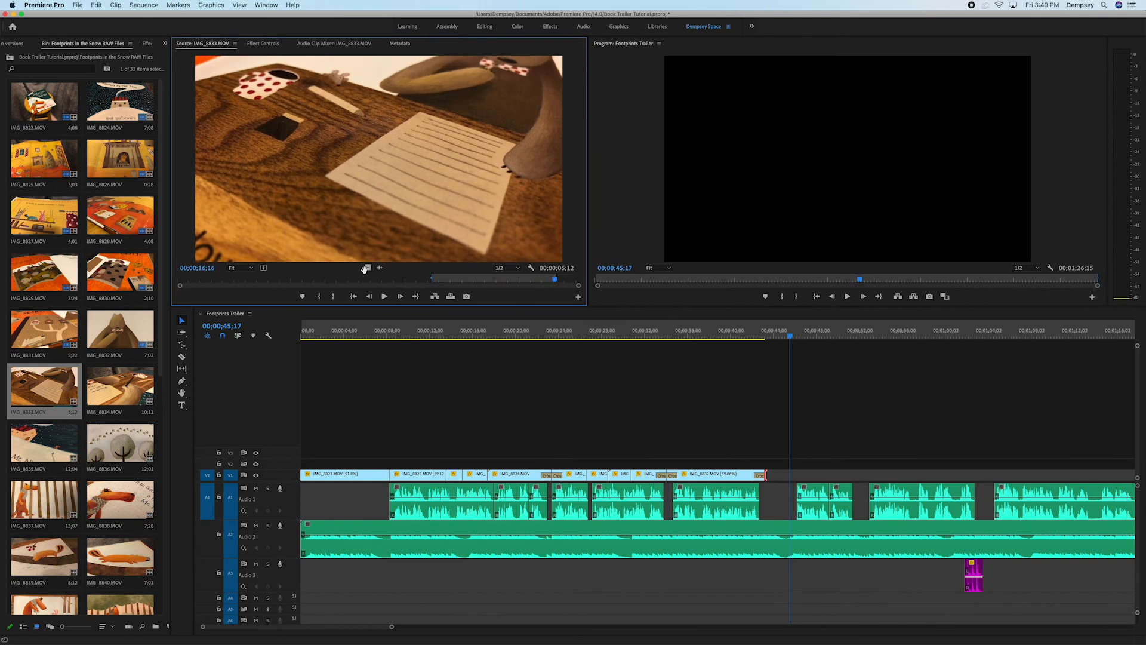
- Place the marked IMG_8833.MOV video on V1 at 00;00;45;17 and set it to frame size
{"action": "left_click_drag", "start_coordinate": [505, 358], "coordinate": [798, 477]}
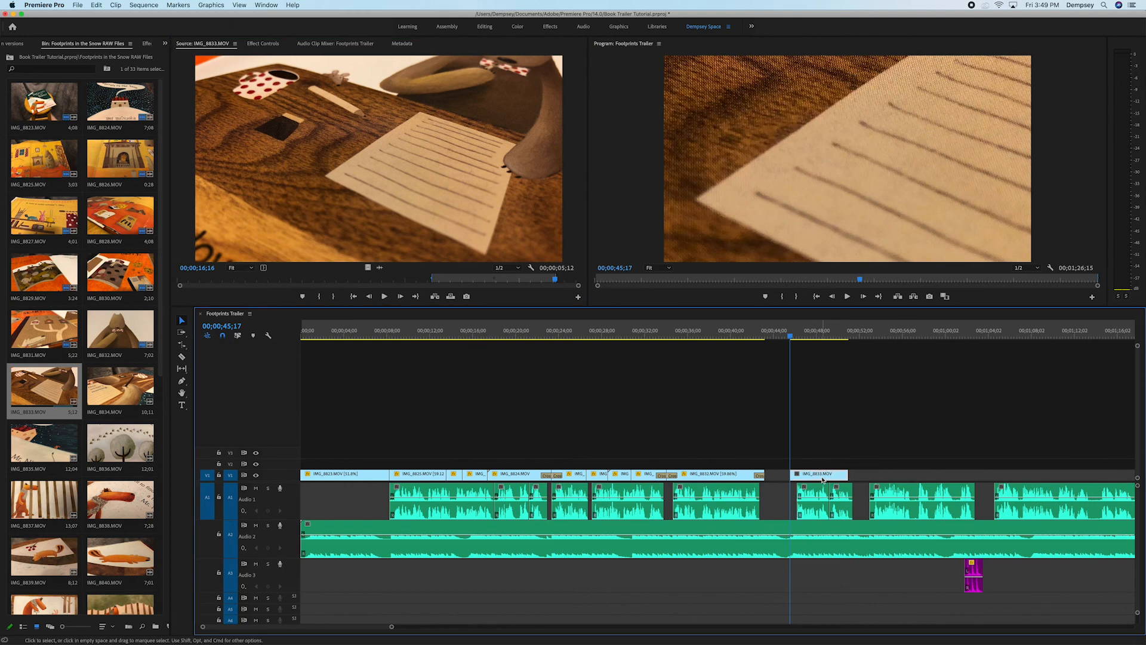
{"action": "right_click", "coordinate": [822, 480]}
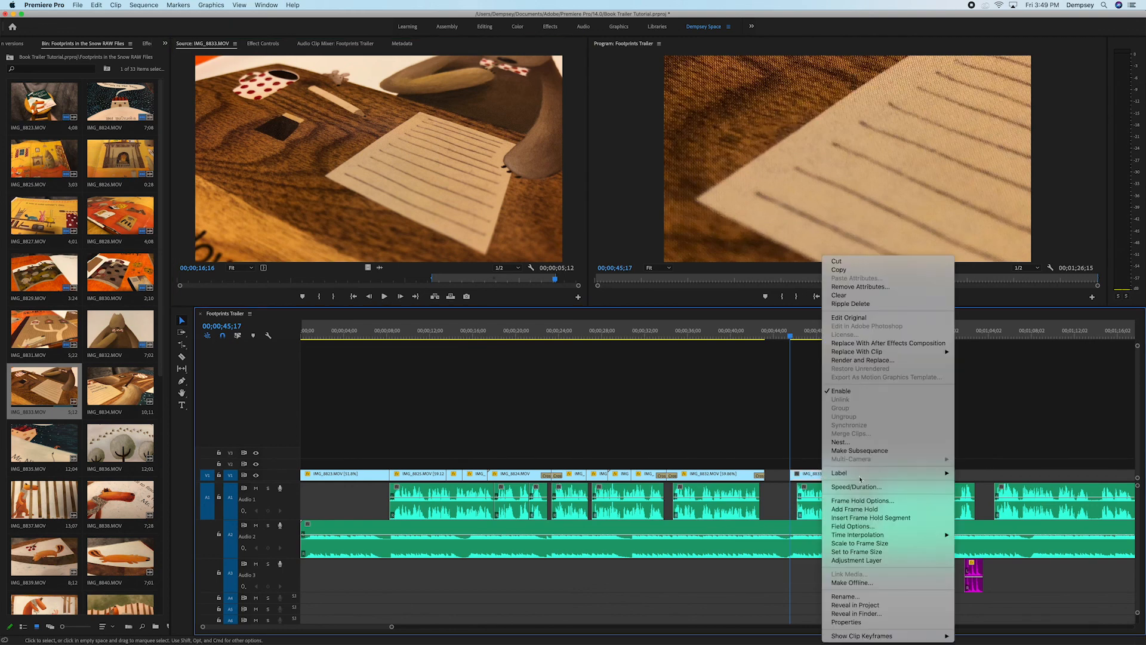
{"action": "left_click", "coordinate": [843, 552]}
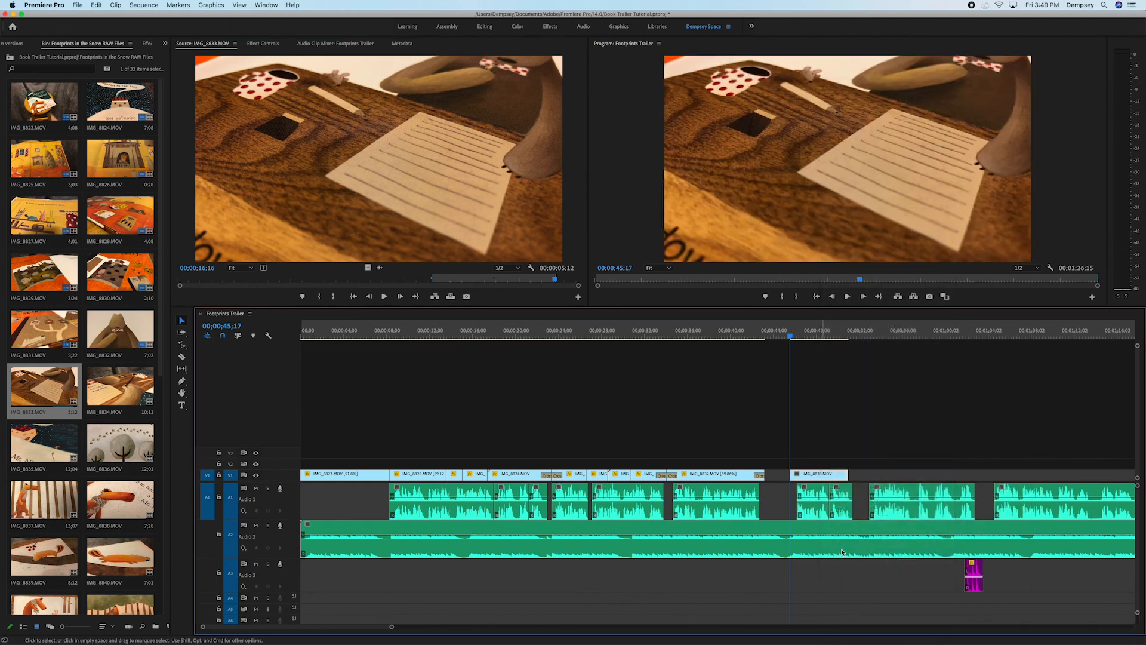
- Add a cross dissolve to the start of IMG_8833.MOV and play it with the narration up to 00;00;49;25
{"action": "left_click", "coordinate": [788, 475]}
{"action": "key", "text": "super+d"}
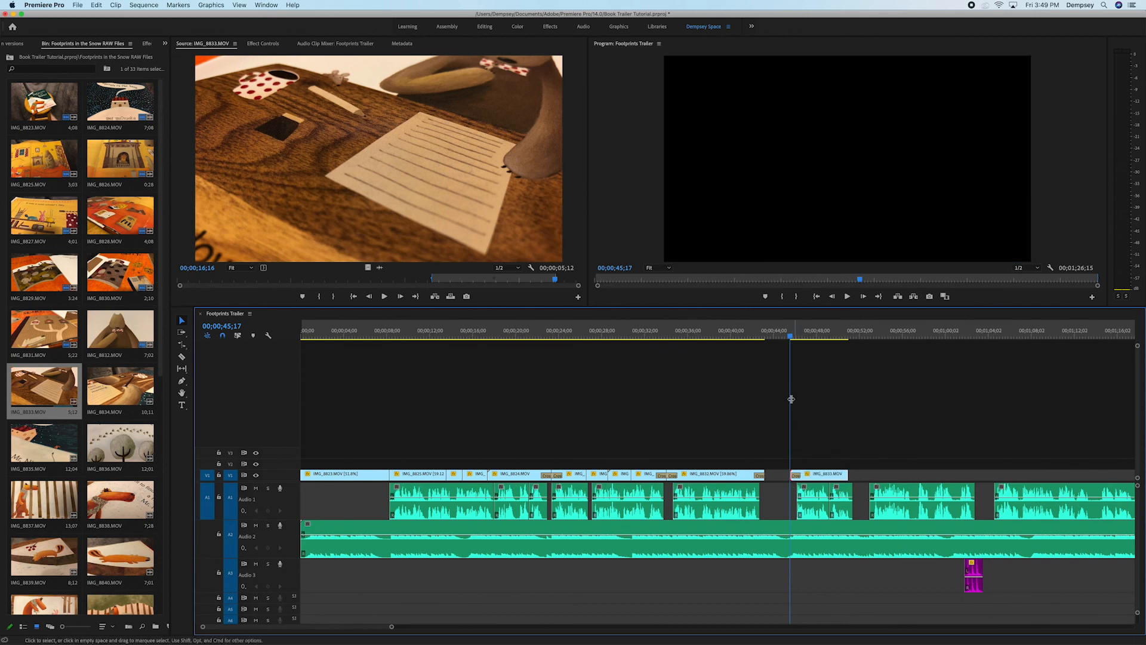
{"action": "left_click", "coordinate": [777, 335]}
{"action": "key", "text": "space"}
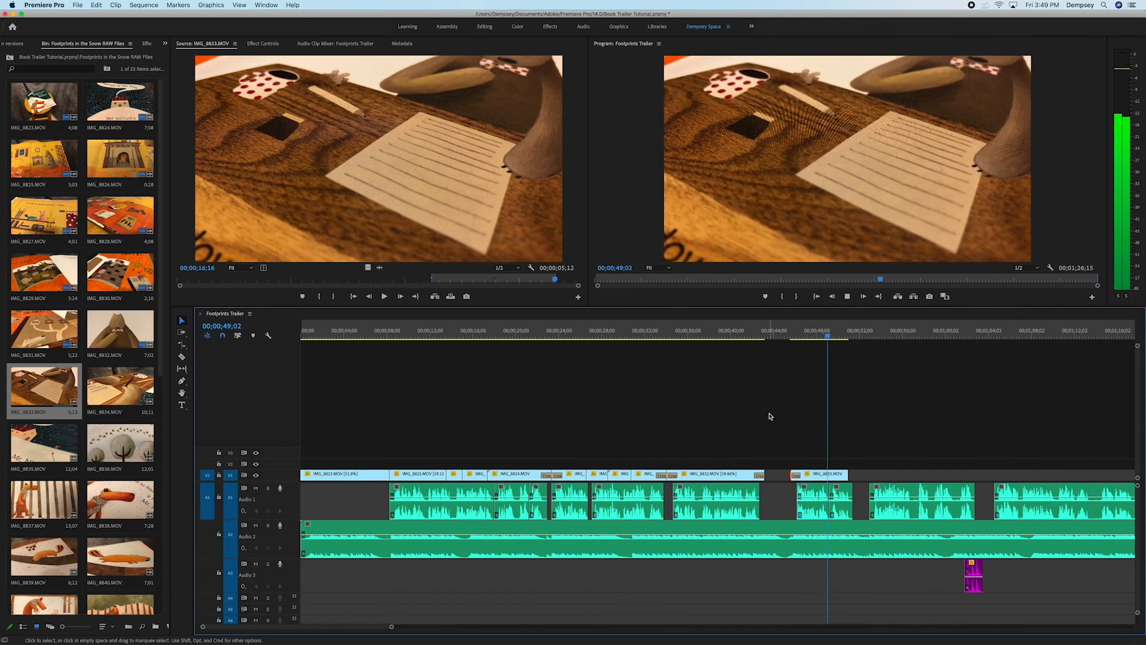
{"action": "key", "text": "space"}
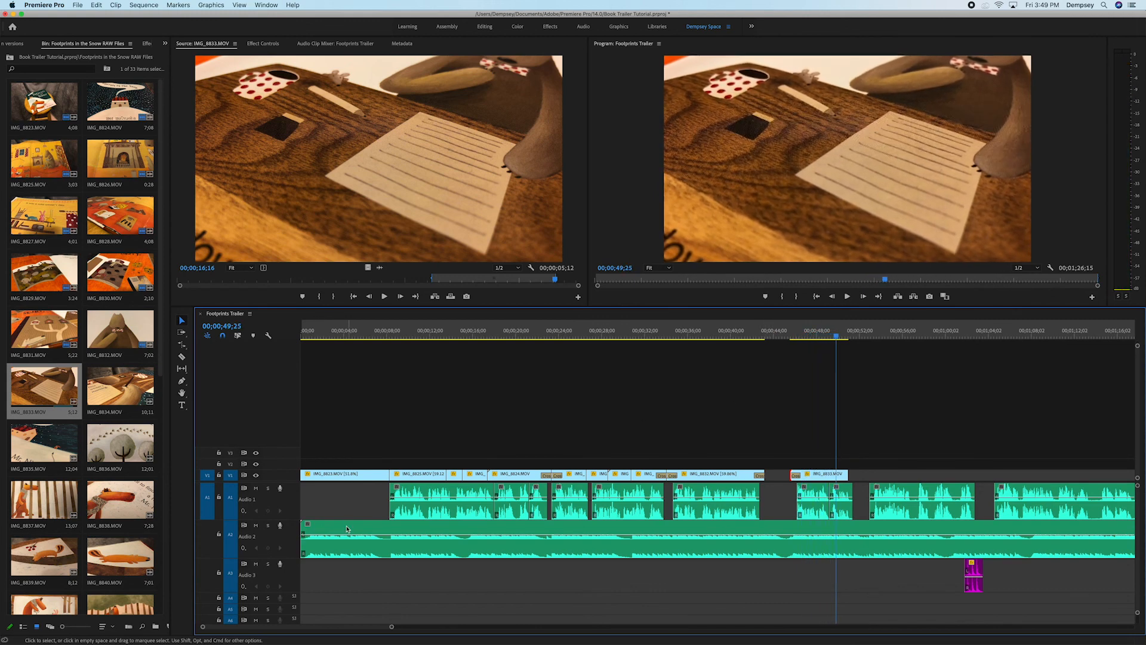
- Mark IMG_8834.MOV from 00;00;03;18 to 00;00;07;24 and place its video on V1 at 00;00;49;25, overwriting the end of IMG_8833.MOV
{"action": "double_click", "coordinate": [111, 399]}
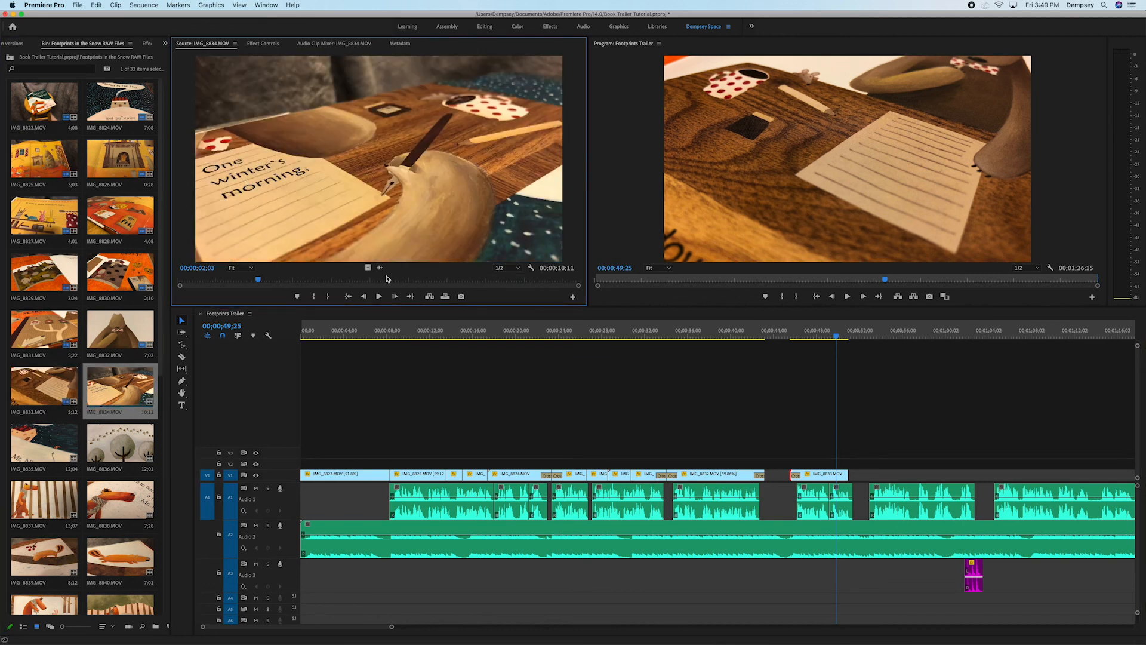
{"action": "left_click_drag", "start_coordinate": [271, 279], "coordinate": [320, 289]}
{"action": "key", "text": "i"}
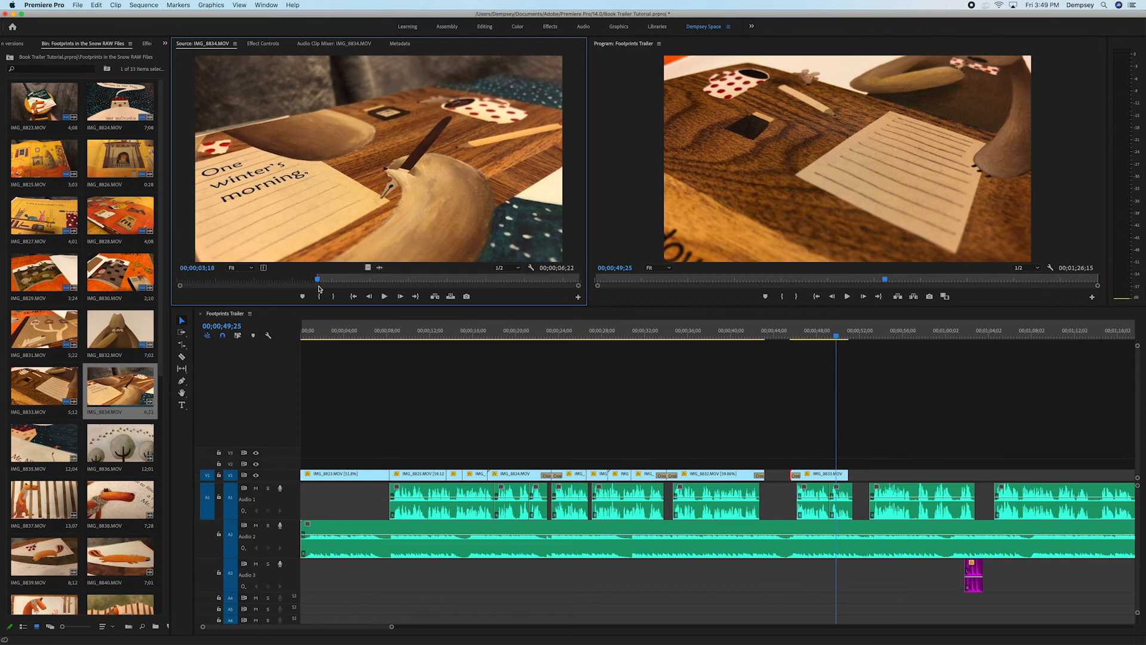
{"action": "key", "text": "space"}
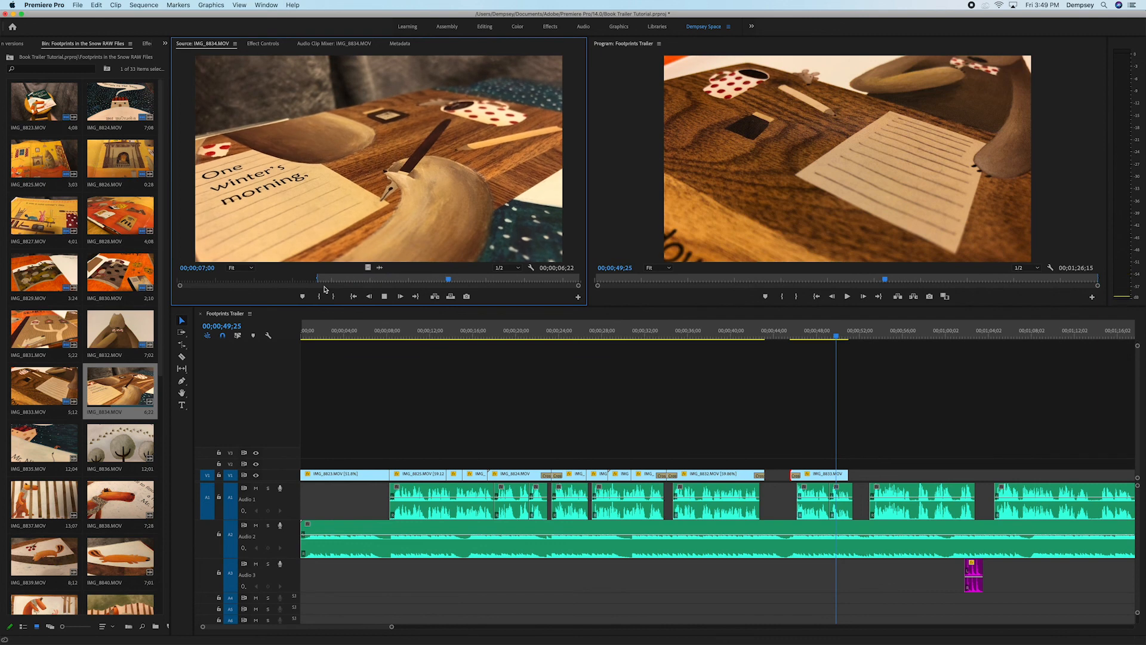
{"action": "key", "text": "space"}
{"action": "key", "text": "o"}
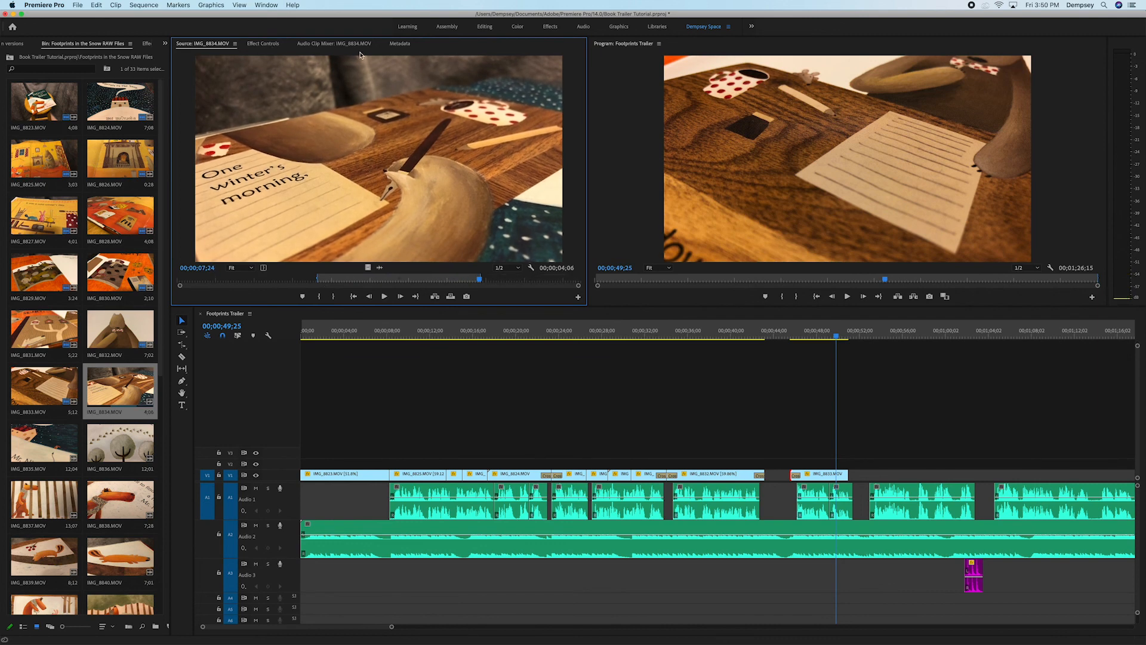
{"action": "left_click_drag", "start_coordinate": [366, 270], "coordinate": [843, 475]}
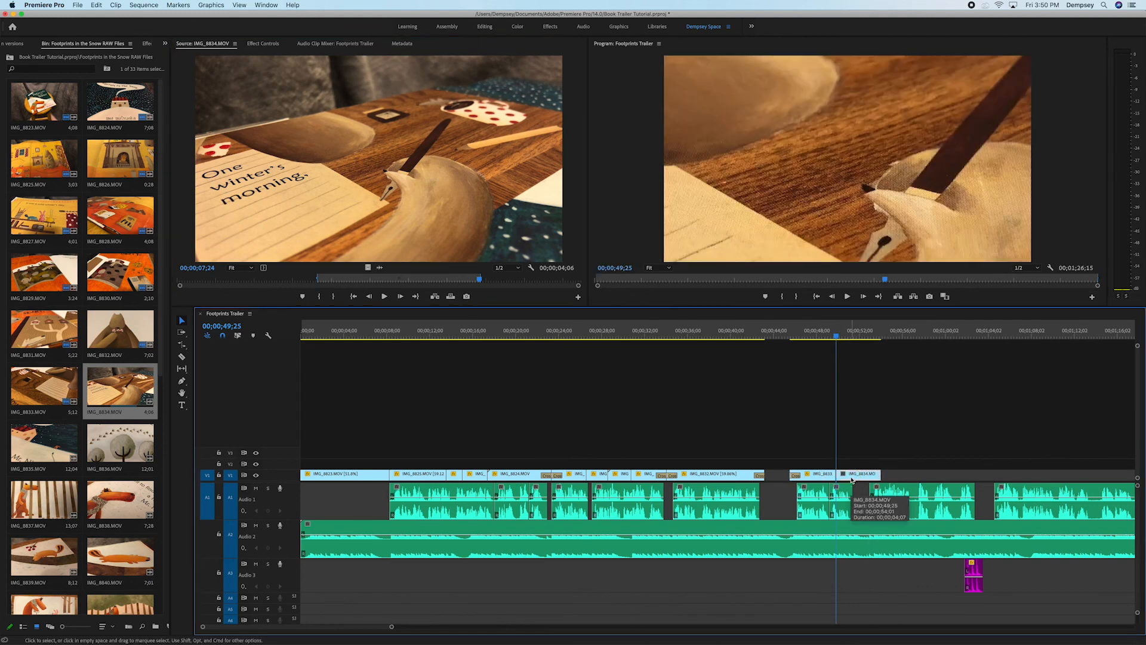
- Play back the cut from IMG_8833.MOV to IMG_8834.MOV with the narration
{"action": "left_click_drag", "start_coordinate": [829, 330], "coordinate": [818, 350]}
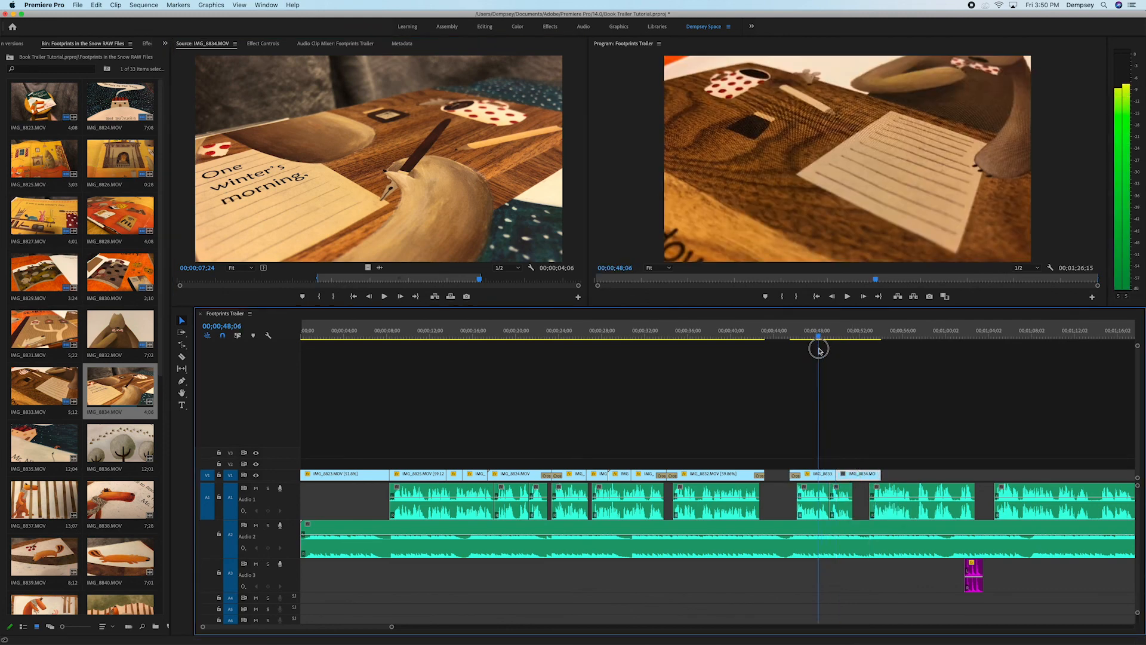
{"action": "key", "text": "space"}
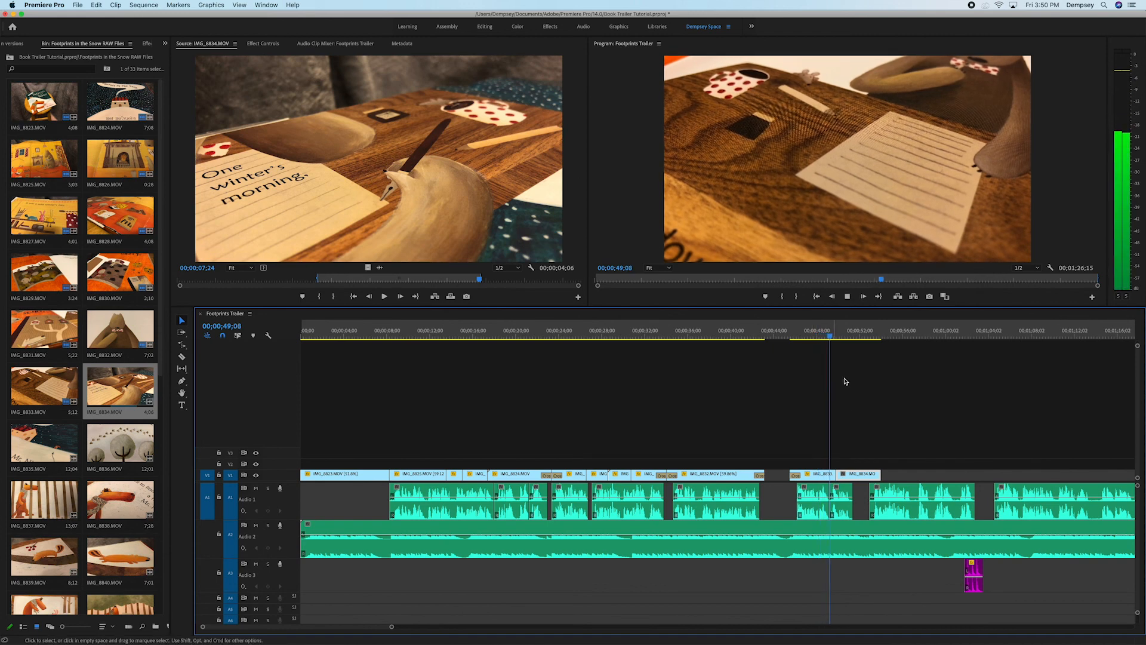
{"action": "key", "text": "space"}
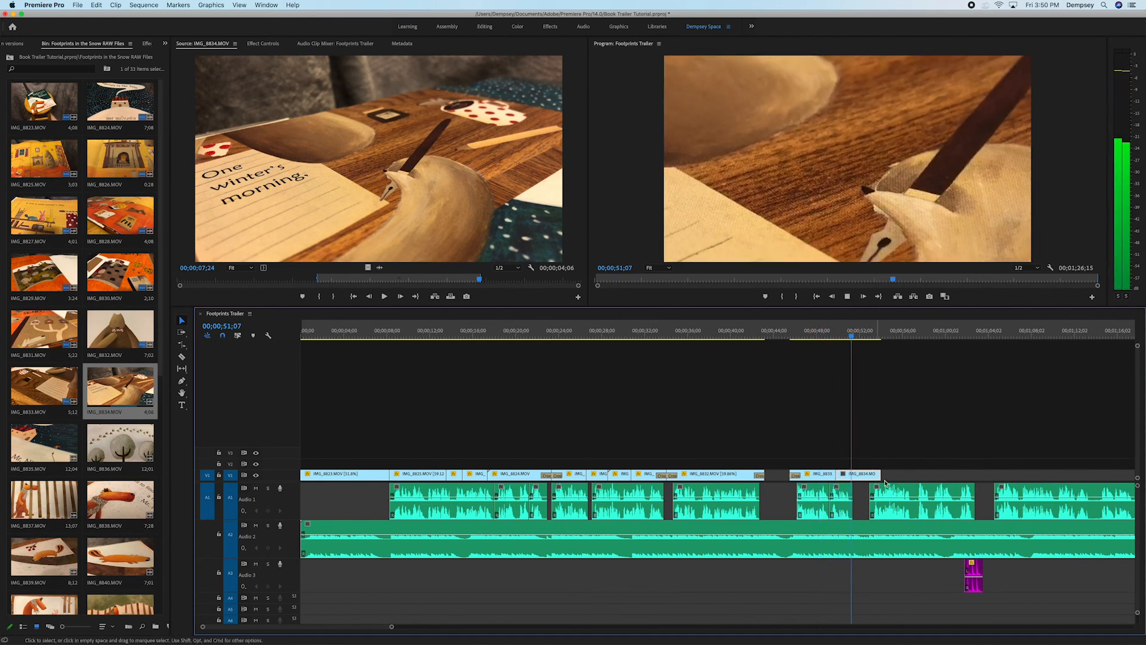
- Add position and scale keyframes at the start of the IMG_8834.MOV timeline clip with Ease In temporal interpolation
{"action": "double_click", "coordinate": [860, 475]}
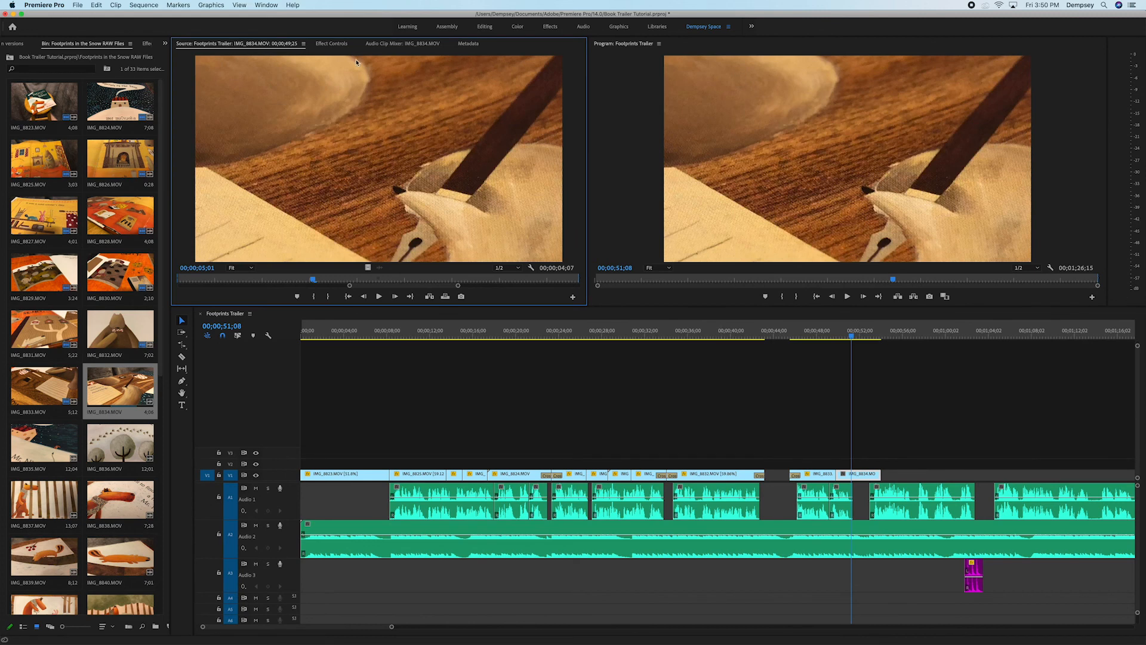
{"action": "left_click", "coordinate": [329, 44]}
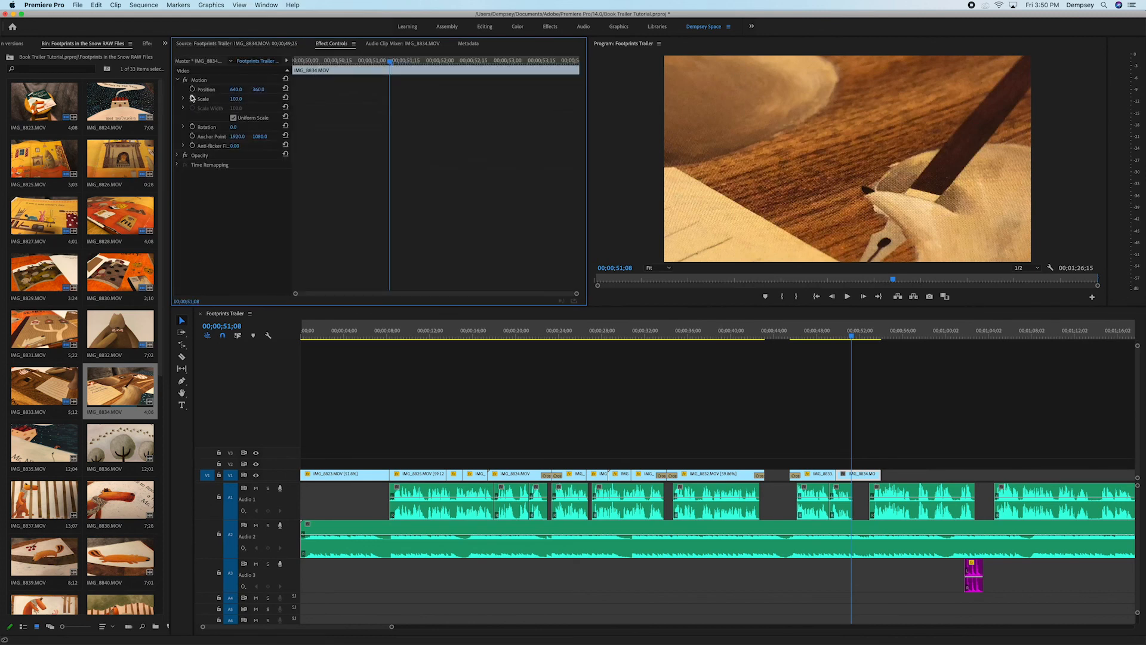
{"action": "left_click_drag", "start_coordinate": [384, 65], "coordinate": [284, 70]}
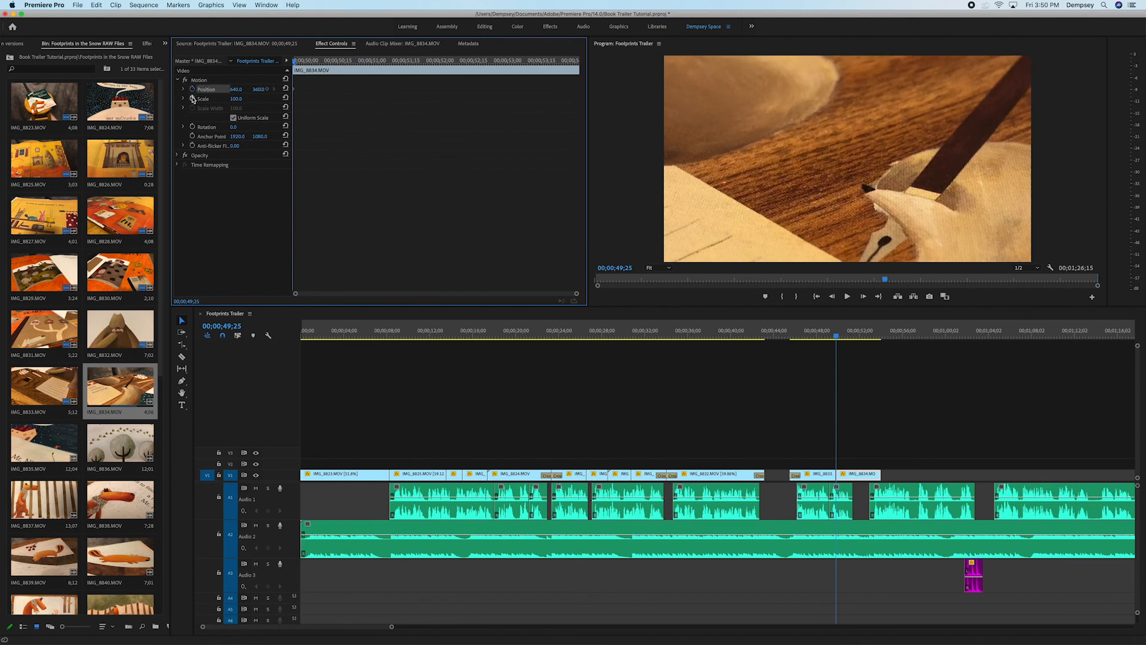
{"action": "right_click", "coordinate": [293, 93]}
{"action": "mouse_move", "coordinate": [357, 167]}
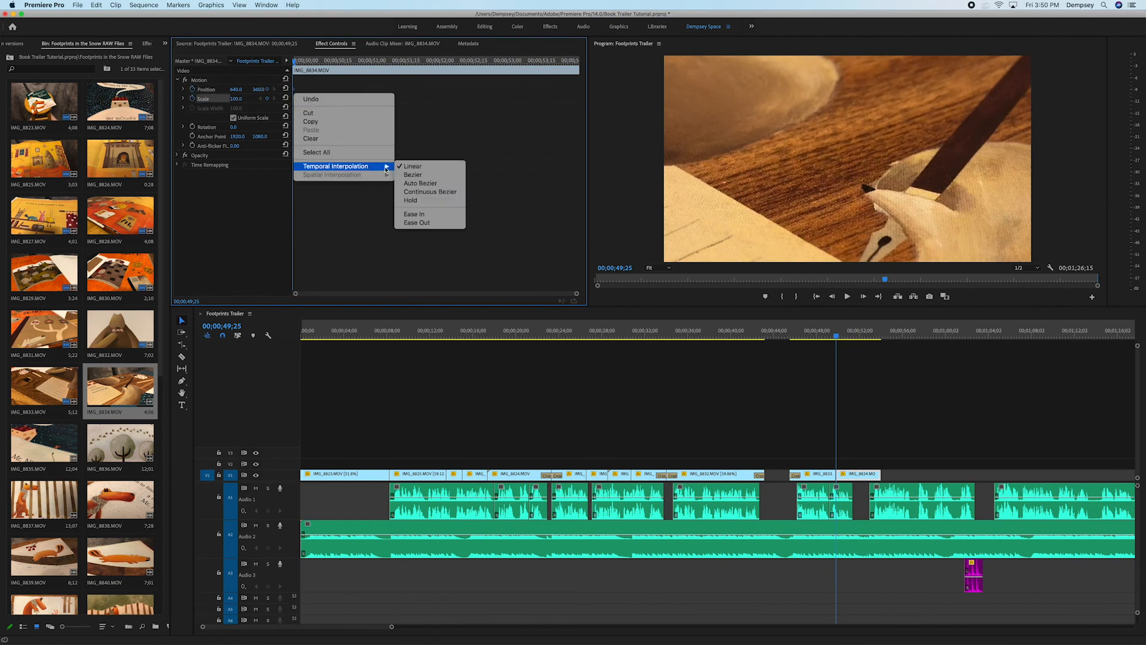
{"action": "left_click", "coordinate": [447, 216]}
- Keyframe IMG_8834.MOV at 00;00;51;10 with position about 915, 207 and scale 49 to reframe on the letter
{"action": "left_click", "coordinate": [296, 62]}
{"action": "left_click_drag", "start_coordinate": [295, 61], "coordinate": [396, 73]}
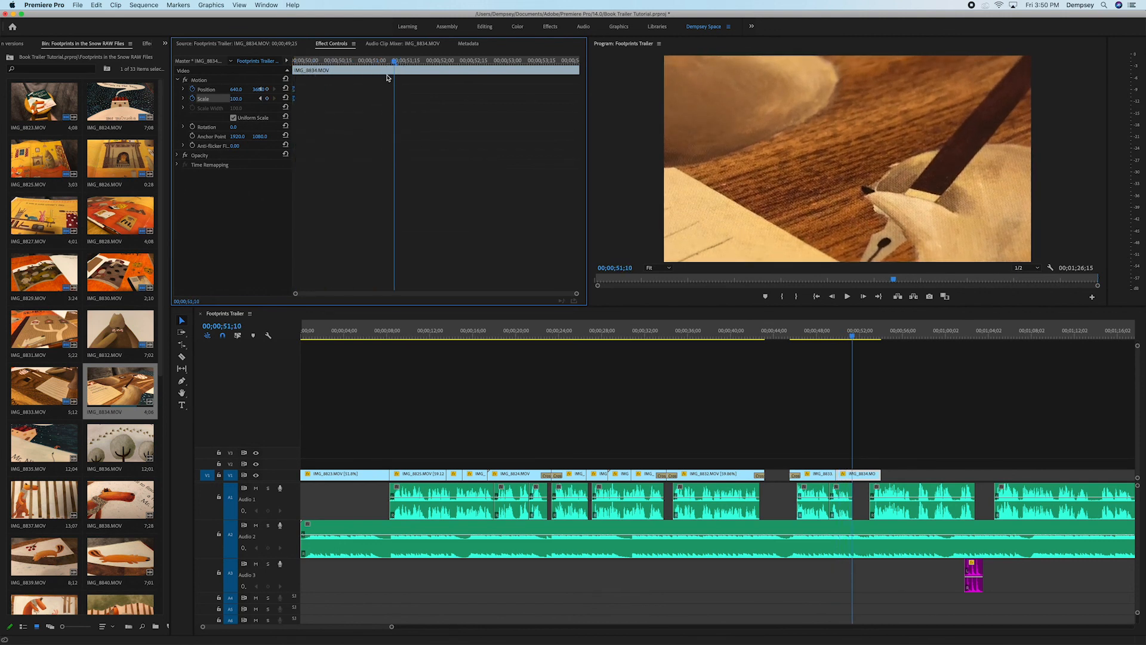
{"action": "left_click_drag", "start_coordinate": [259, 91], "coordinate": [194, 91]}
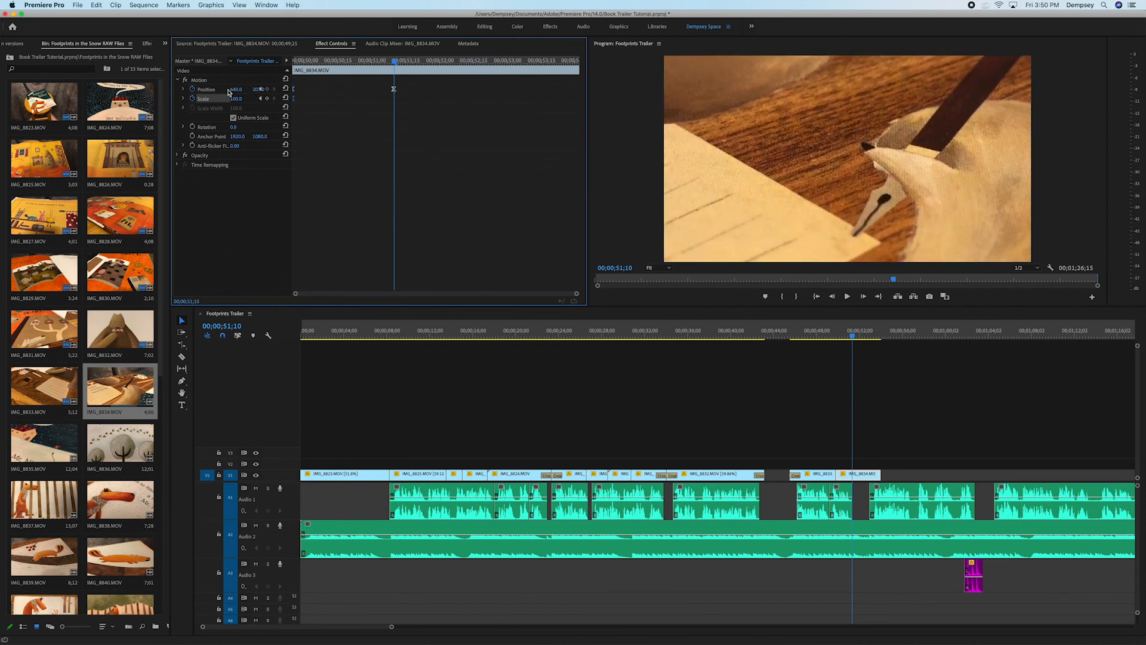
{"action": "mouse_move", "coordinate": [236, 89]}
{"action": "left_mouse_down"}
{"action": "mouse_move", "coordinate": [226, 90]}
{"action": "mouse_move", "coordinate": [319, 89]}
{"action": "mouse_move", "coordinate": [248, 89]}
{"action": "left_mouse_up"}
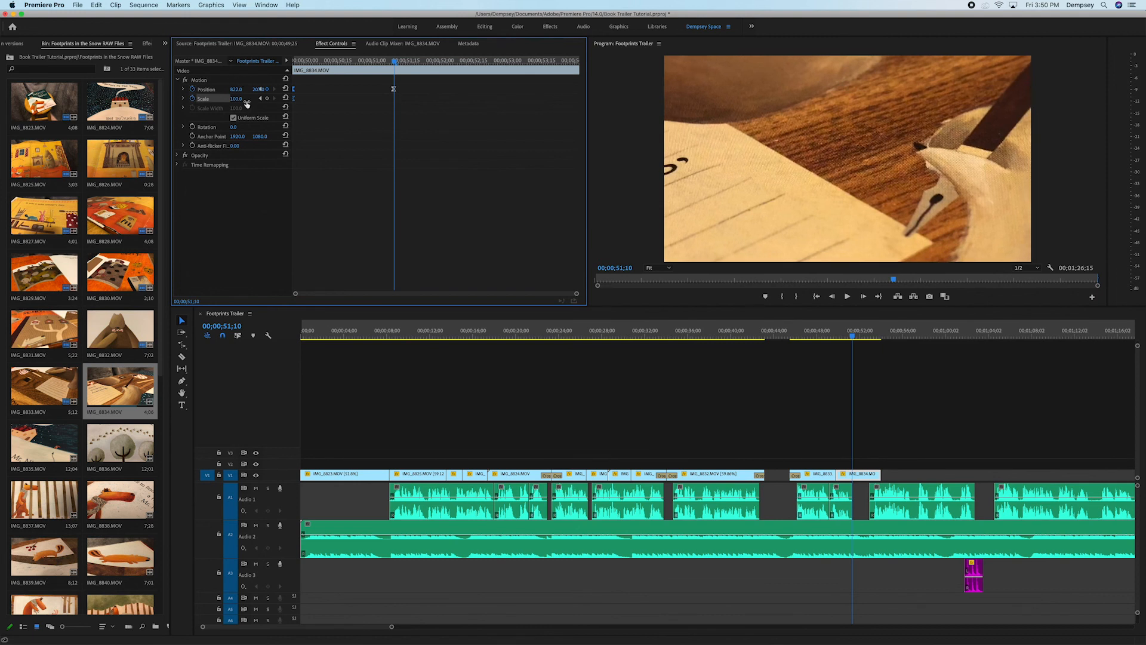
{"action": "left_click_drag", "start_coordinate": [237, 99], "coordinate": [205, 99]}
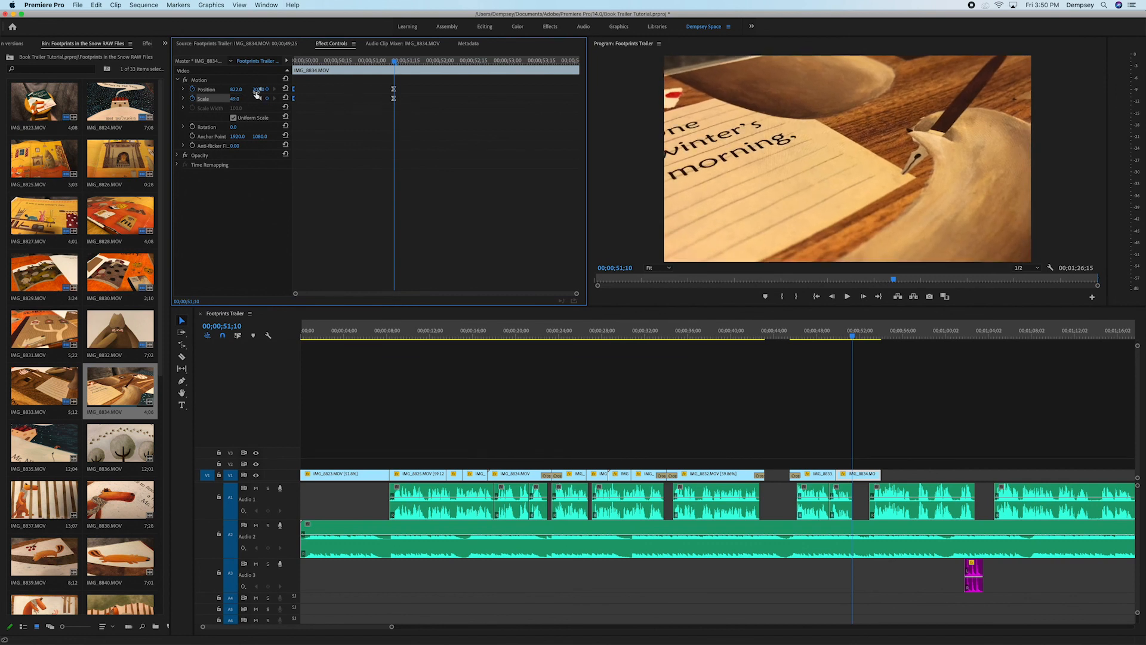
{"action": "left_click_drag", "start_coordinate": [233, 90], "coordinate": [258, 89]}
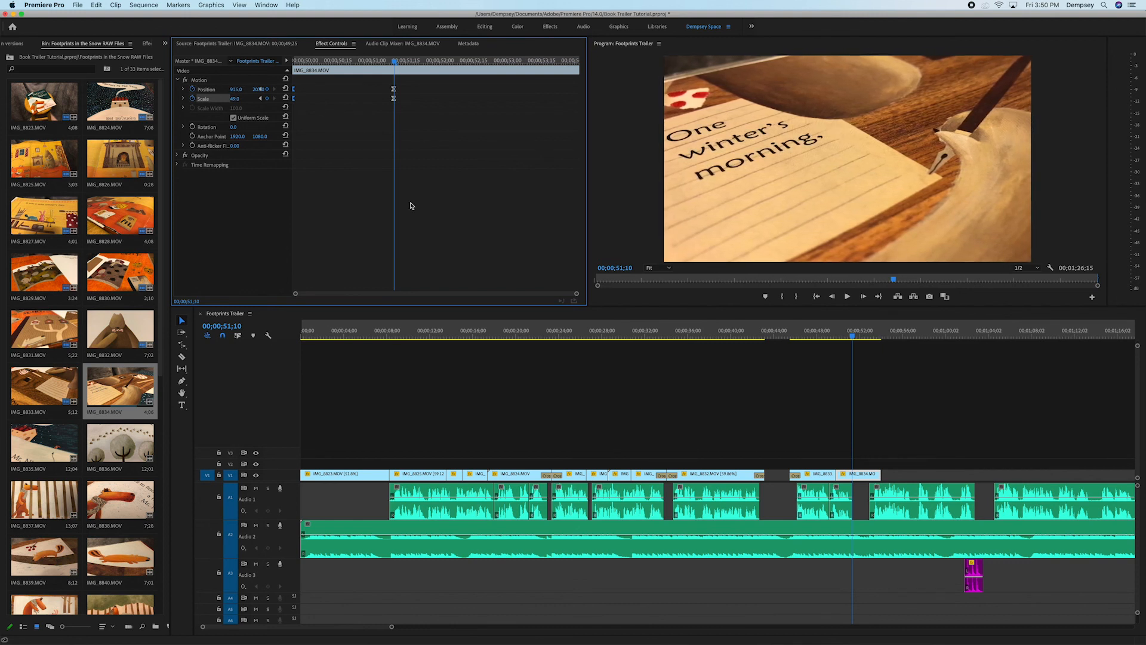
- Move the second position and scale keyframes to the end of IMG_8834.MOV and apply Ease In interpolation
{"action": "left_click_drag", "start_coordinate": [377, 85], "coordinate": [594, 100]}
{"action": "left_click_drag", "start_coordinate": [407, 66], "coordinate": [263, 64]}
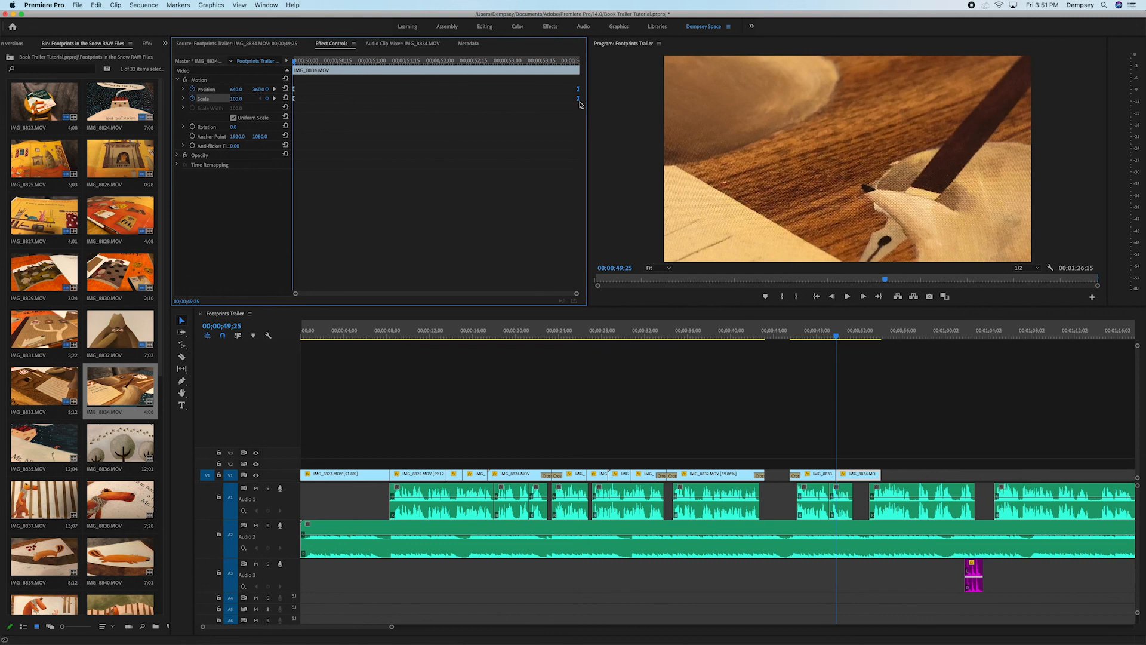
{"action": "right_click", "coordinate": [578, 100]}
{"action": "mouse_move", "coordinate": [648, 174]}
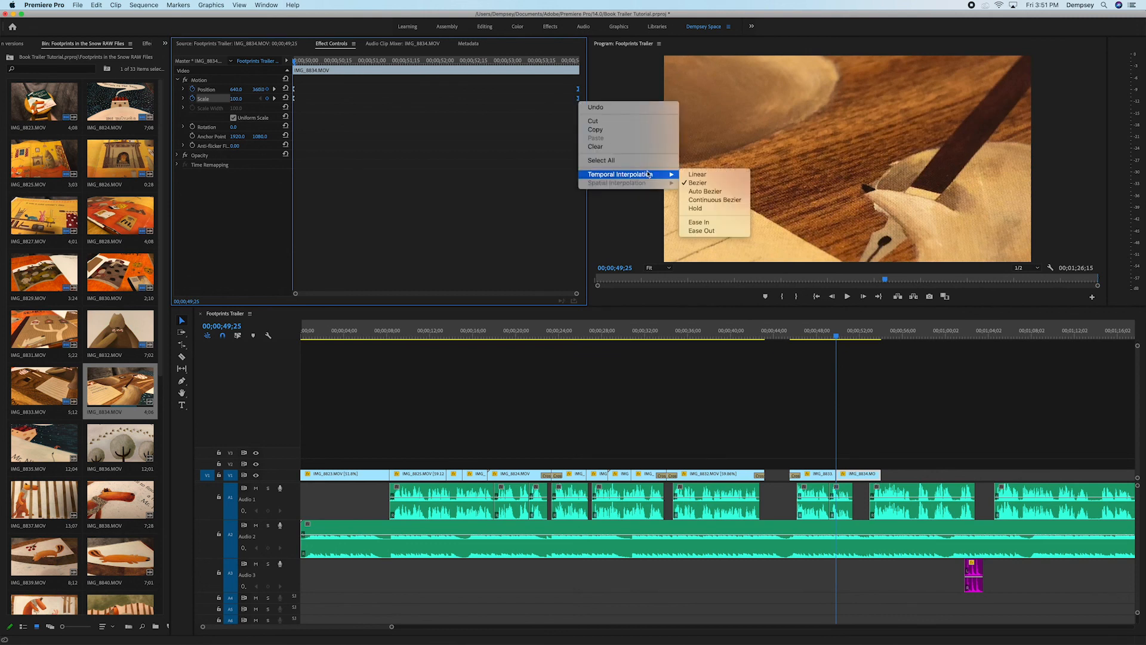
{"action": "left_click", "coordinate": [710, 222]}
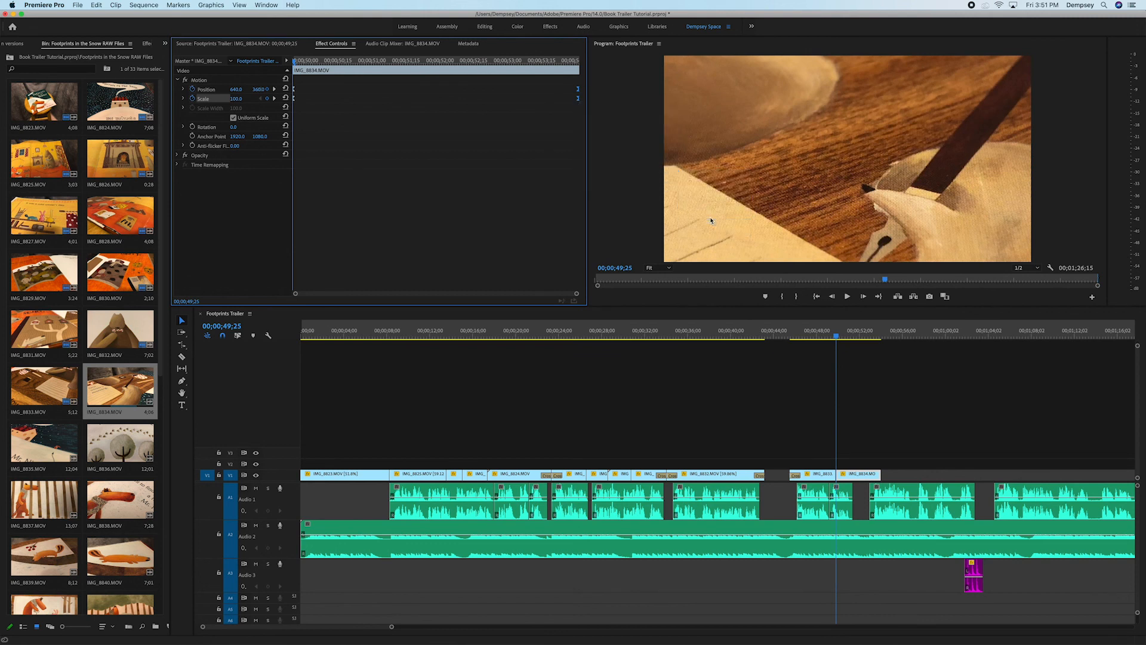
- Play back the sequence with the narration from about 00;00;45;04 to 00;00;55;07
{"action": "left_click", "coordinate": [787, 342]}
{"action": "left_click", "coordinate": [789, 396]}
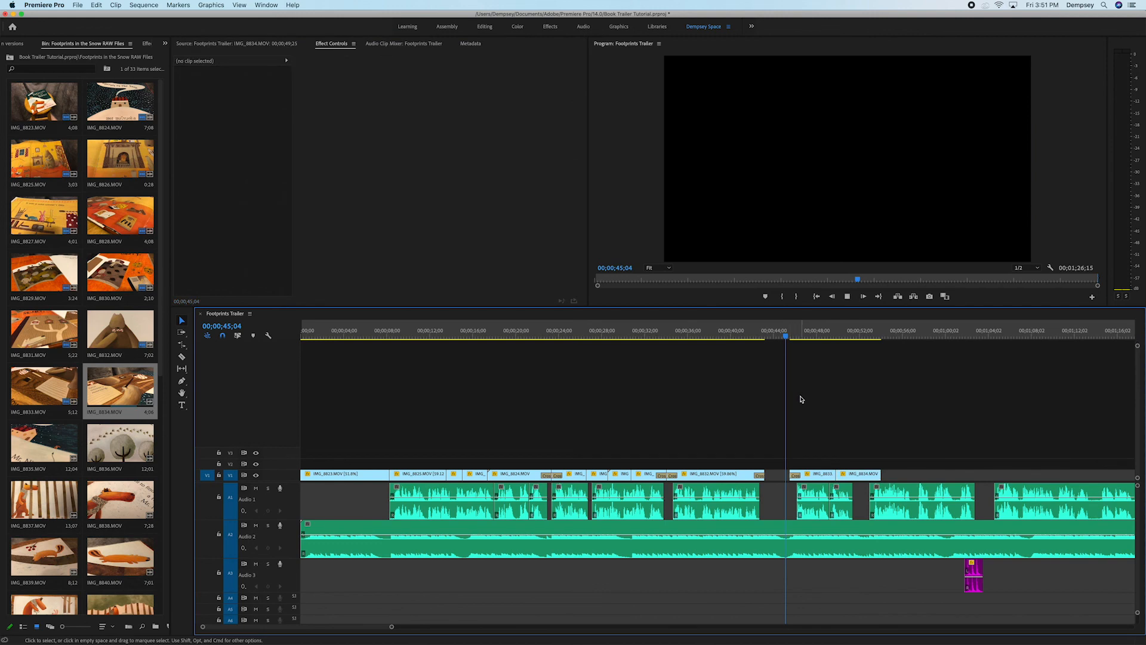
{"action": "key", "text": "space"}
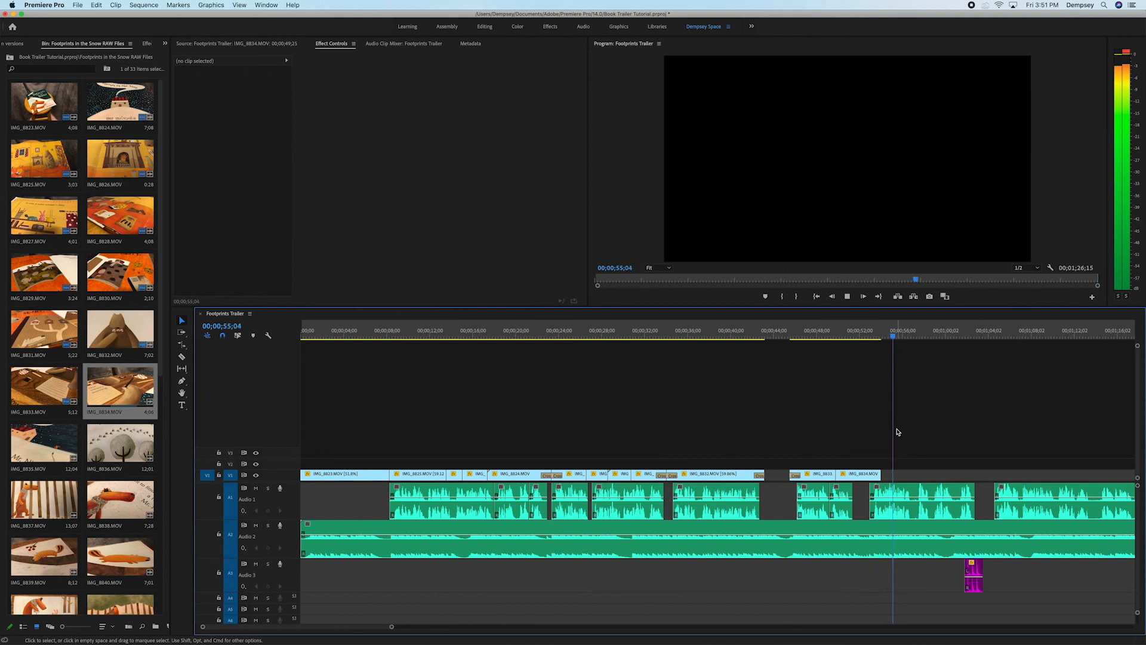
{"action": "key", "text": "space"}
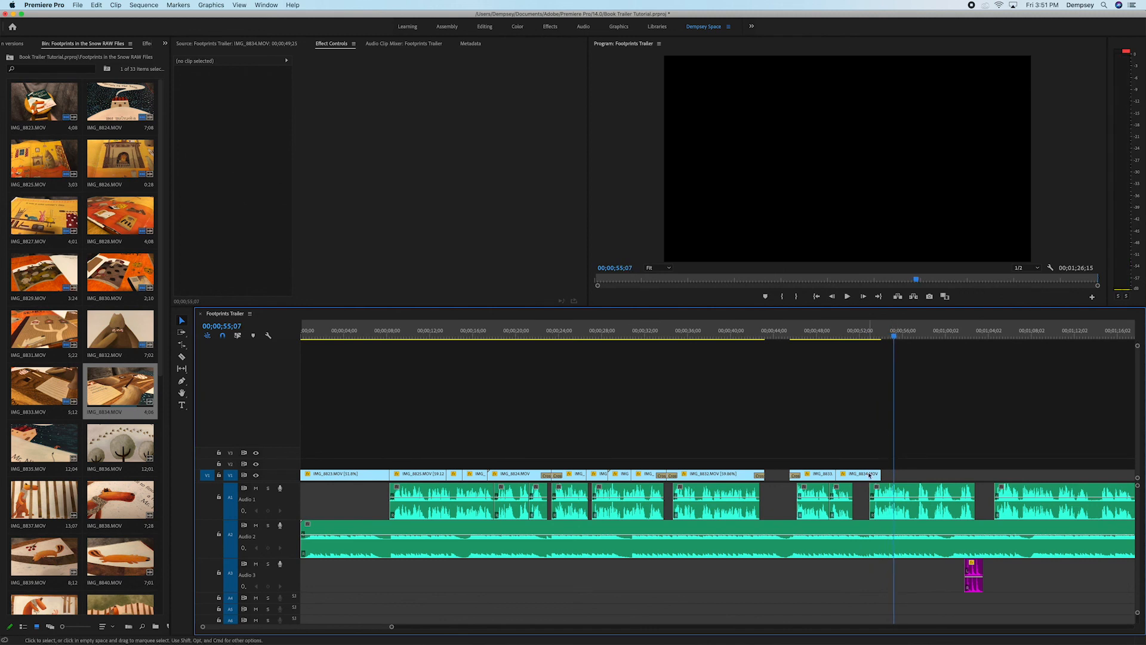
- Rate-stretch the end of IMG_8834.MOV to 00;00;55;07 and play it back with the narration
{"action": "left_click_drag", "start_coordinate": [879, 474], "coordinate": [894, 474]}
{"action": "left_click", "coordinate": [828, 336]}
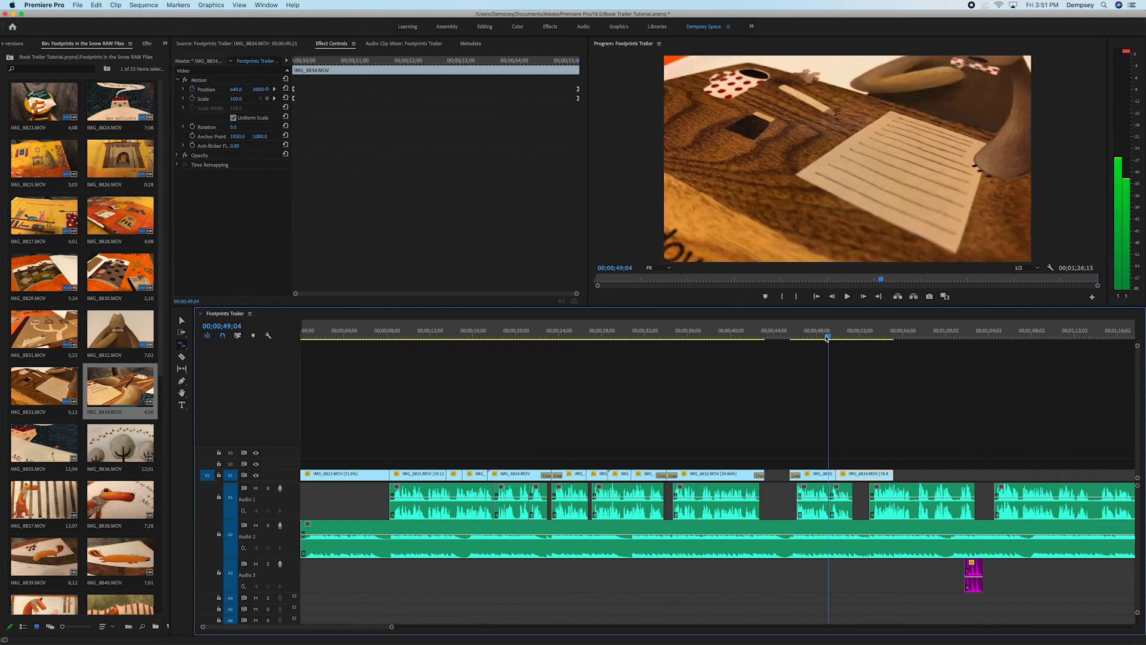
{"action": "key", "text": "space"}
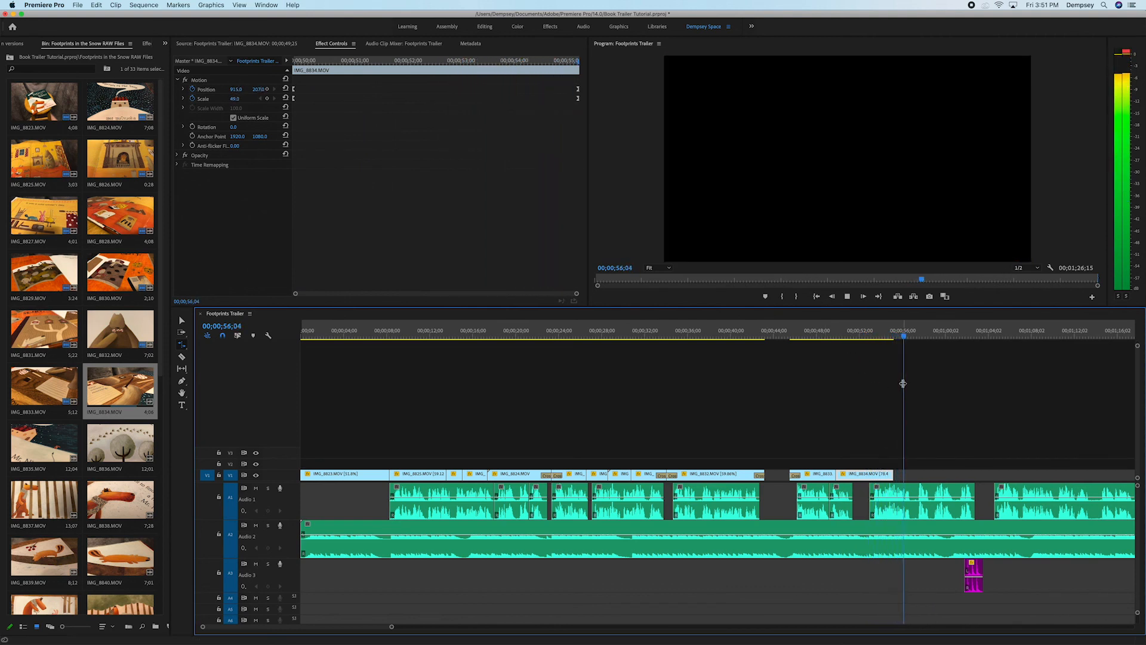
{"action": "key", "text": "space"}
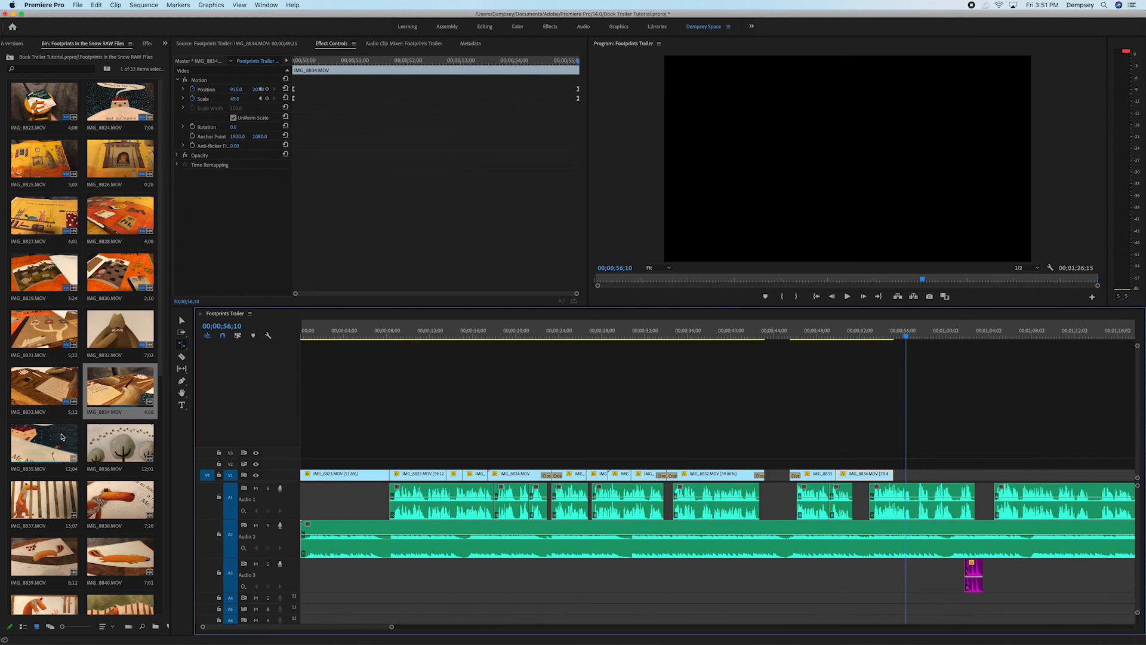
- Mark an in point on IMG_8835.MOV at 00;00;02;20 and place its video on V1 right after IMG_8834.MOV
{"action": "double_click", "coordinate": [34, 432]}
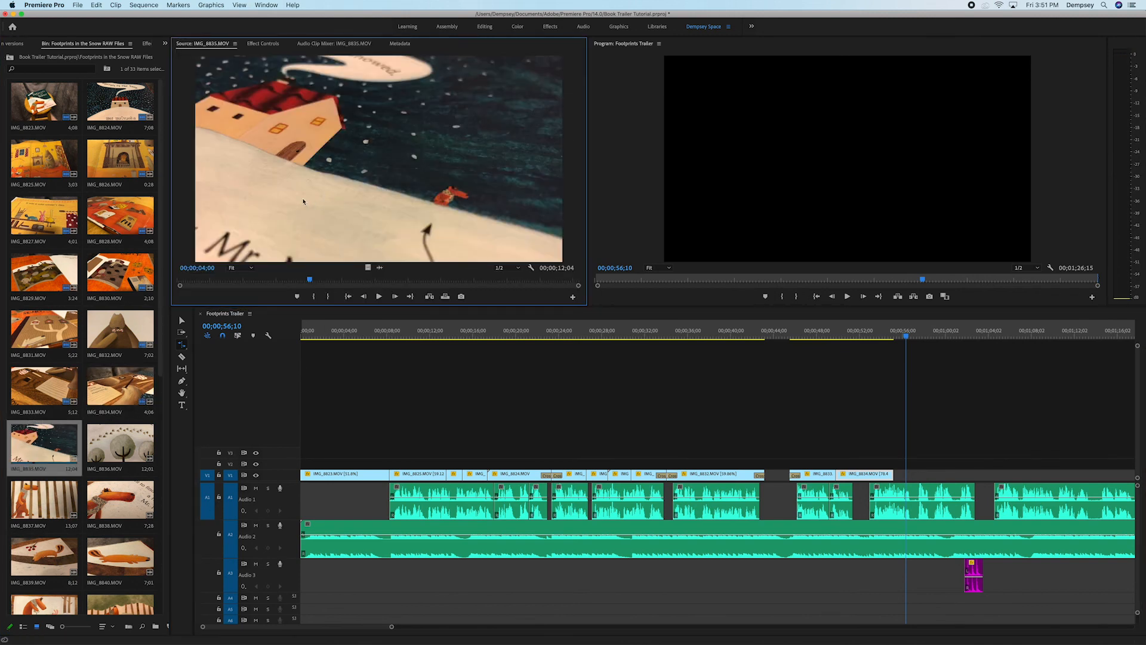
{"action": "mouse_move", "coordinate": [265, 284]}
{"action": "left_mouse_down"}
{"action": "mouse_move", "coordinate": [540, 286]}
{"action": "mouse_move", "coordinate": [203, 282]}
{"action": "mouse_move", "coordinate": [525, 286]}
{"action": "mouse_move", "coordinate": [235, 289]}
{"action": "mouse_move", "coordinate": [315, 297]}
{"action": "mouse_move", "coordinate": [268, 299]}
{"action": "left_mouse_up"}
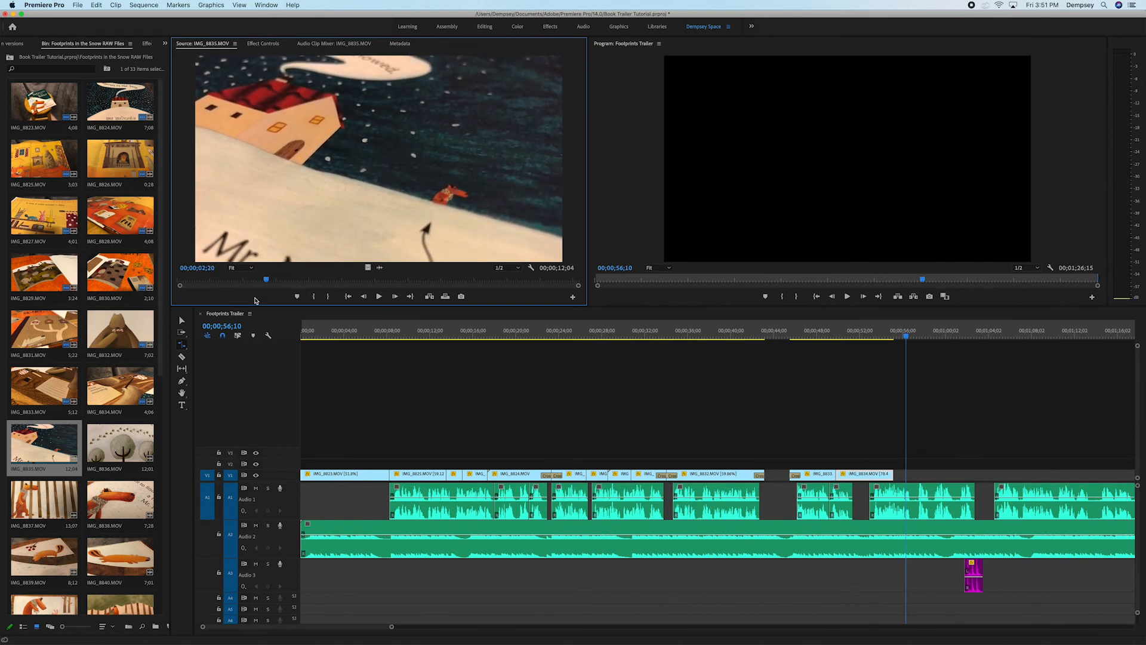
{"action": "key", "text": "i"}
{"action": "left_click_drag", "start_coordinate": [369, 268], "coordinate": [901, 478]}
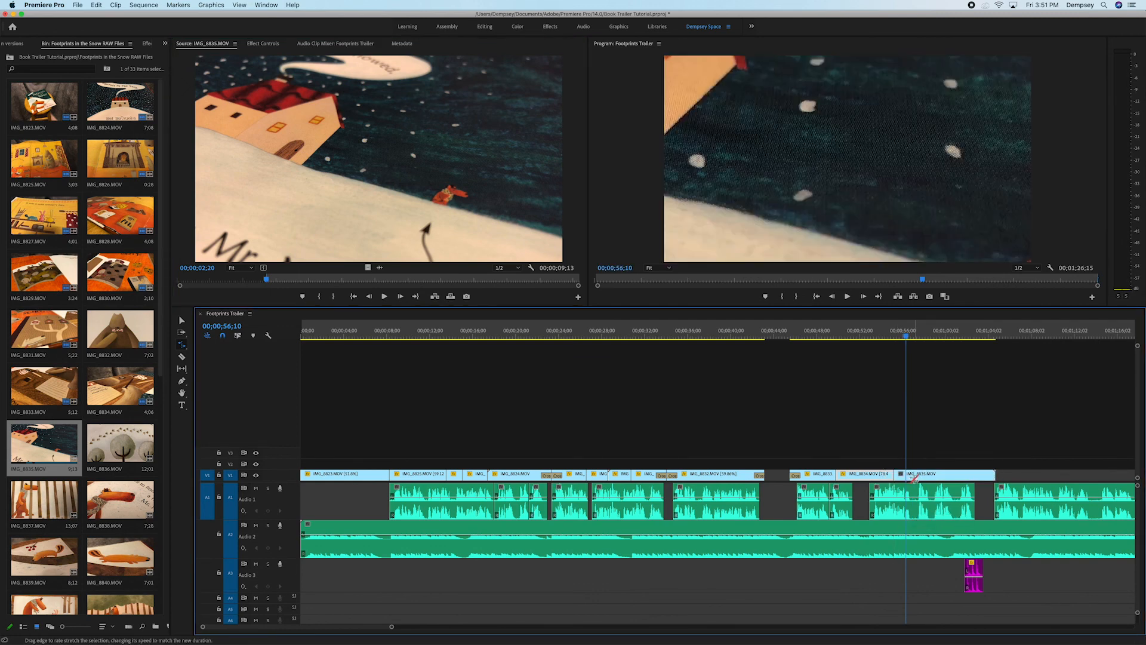
- Set the IMG_8835.MOV timeline clip's scale to 47 and its rotation to -14° to level the snowy ground
{"action": "double_click", "coordinate": [912, 475]}
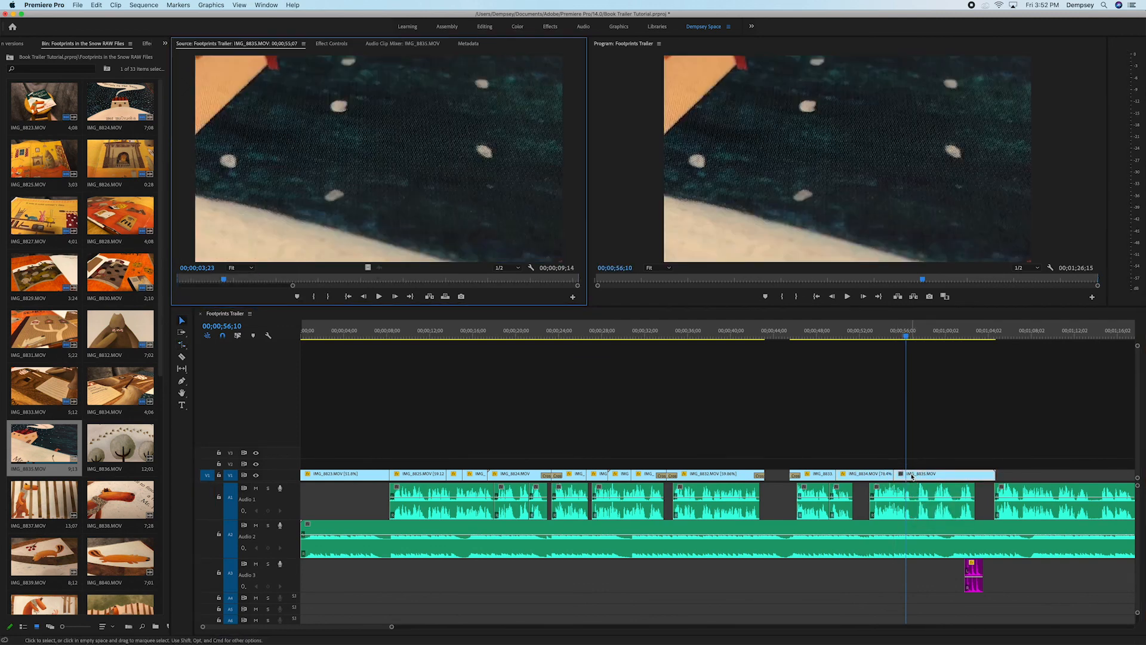
{"action": "left_click", "coordinate": [320, 45]}
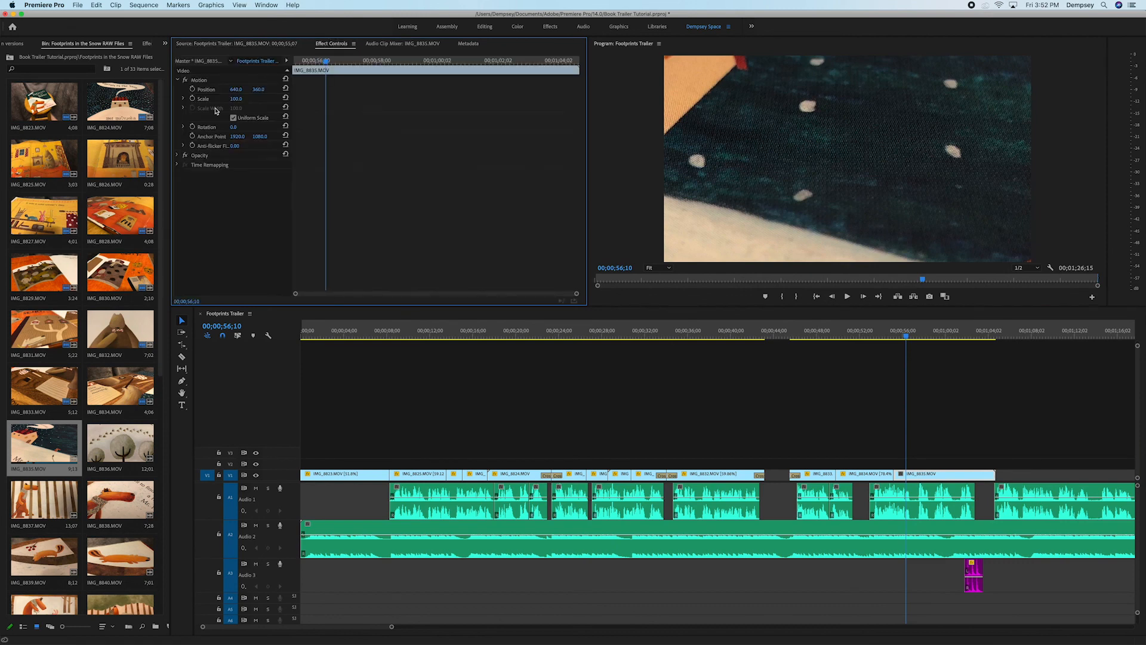
{"action": "left_click_drag", "start_coordinate": [243, 100], "coordinate": [210, 100]}
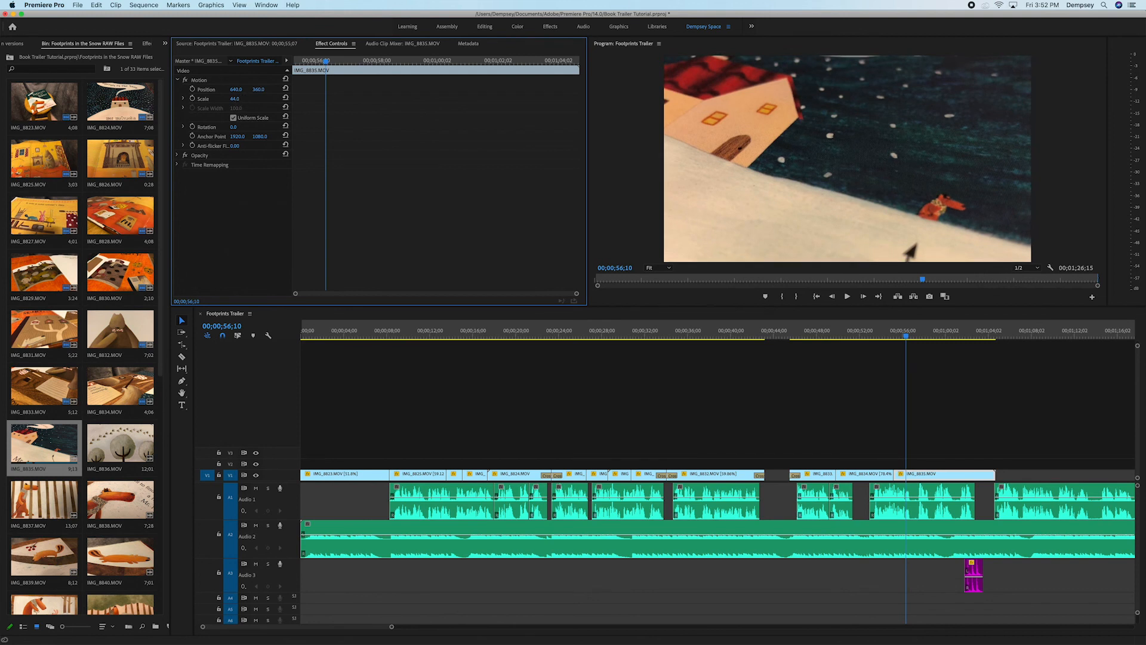
{"action": "left_click_drag", "start_coordinate": [211, 100], "coordinate": [212, 100]}
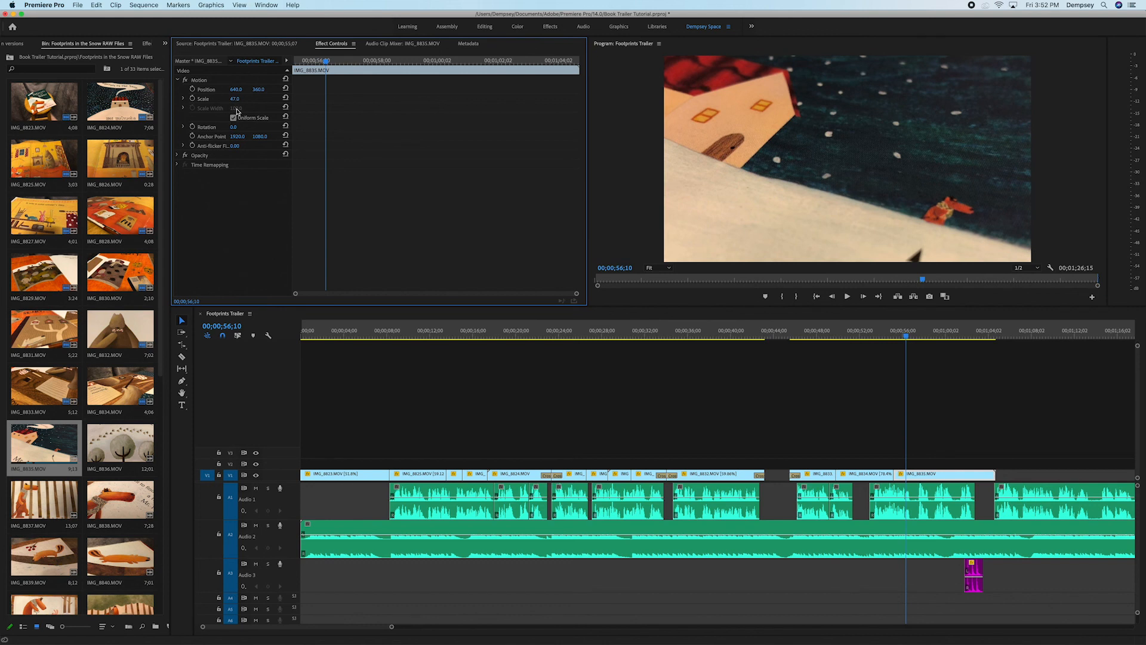
{"action": "mouse_move", "coordinate": [233, 127]}
{"action": "left_mouse_down"}
{"action": "mouse_move", "coordinate": [243, 127]}
{"action": "mouse_move", "coordinate": [223, 127]}
{"action": "left_mouse_up"}
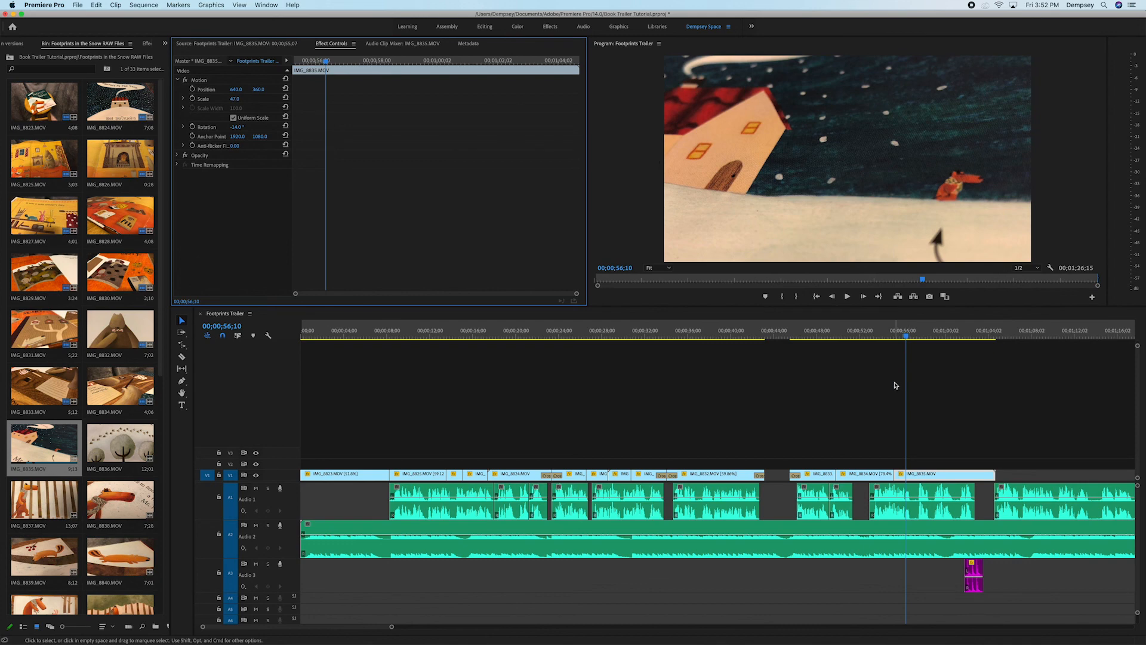
- Play back the cut from IMG_8834.MOV to IMG_8835.MOV and park the playhead at 00;00;57;15
{"action": "left_click", "coordinate": [863, 334]}
{"action": "key", "text": "space"}
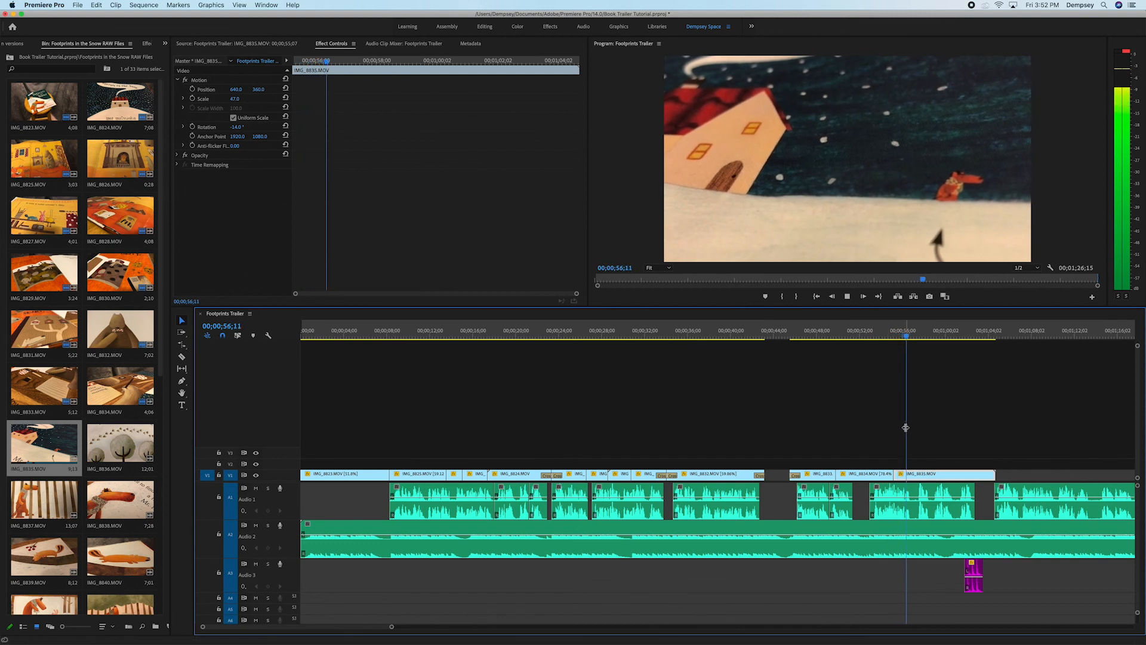
{"action": "key", "text": "space"}
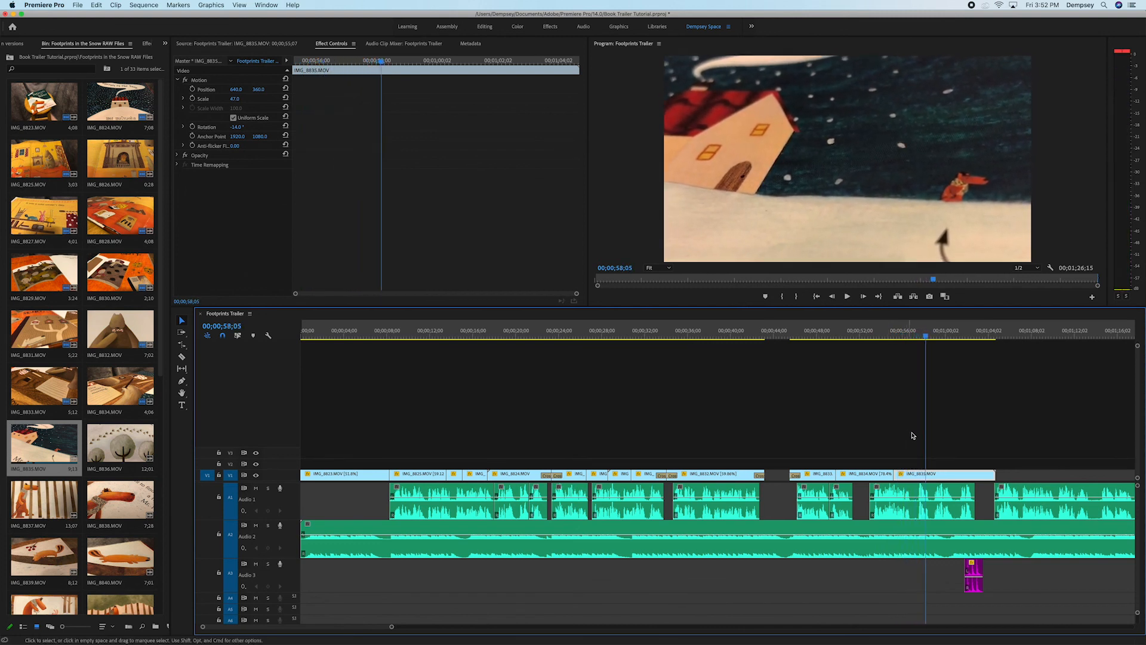
{"action": "left_click_drag", "start_coordinate": [925, 339], "coordinate": [918, 352]}
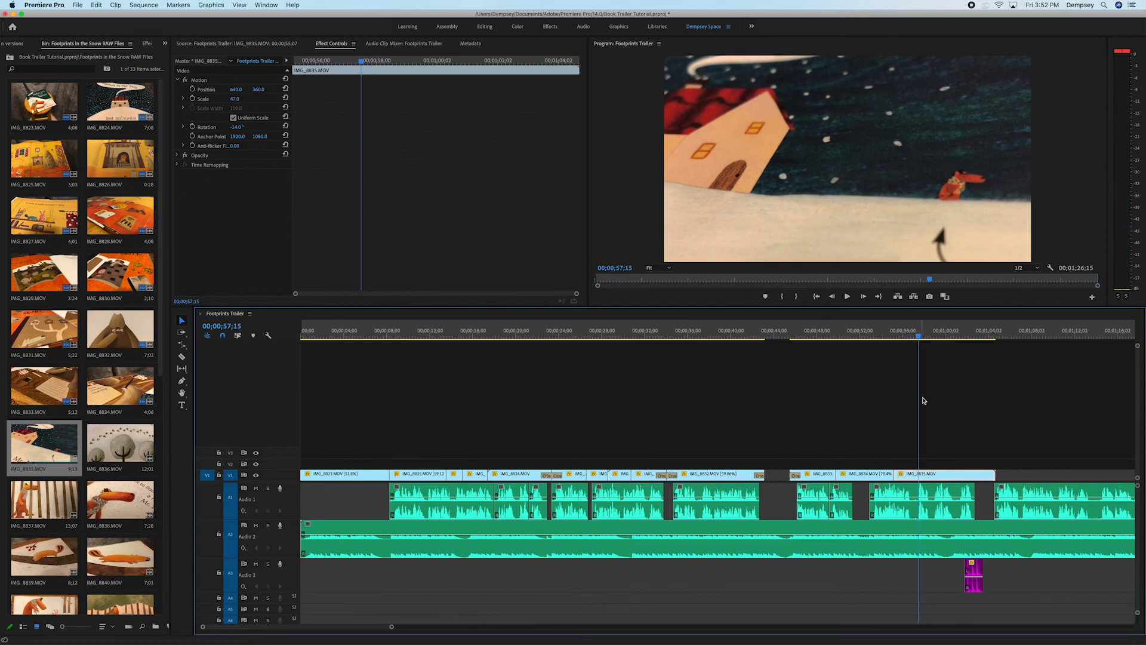
- Browse the raw footage bin for the next shot and scrub through IMG_8844.MOV in the source preview
{"action": "left_click_drag", "start_coordinate": [160, 244], "coordinate": [158, 316]}
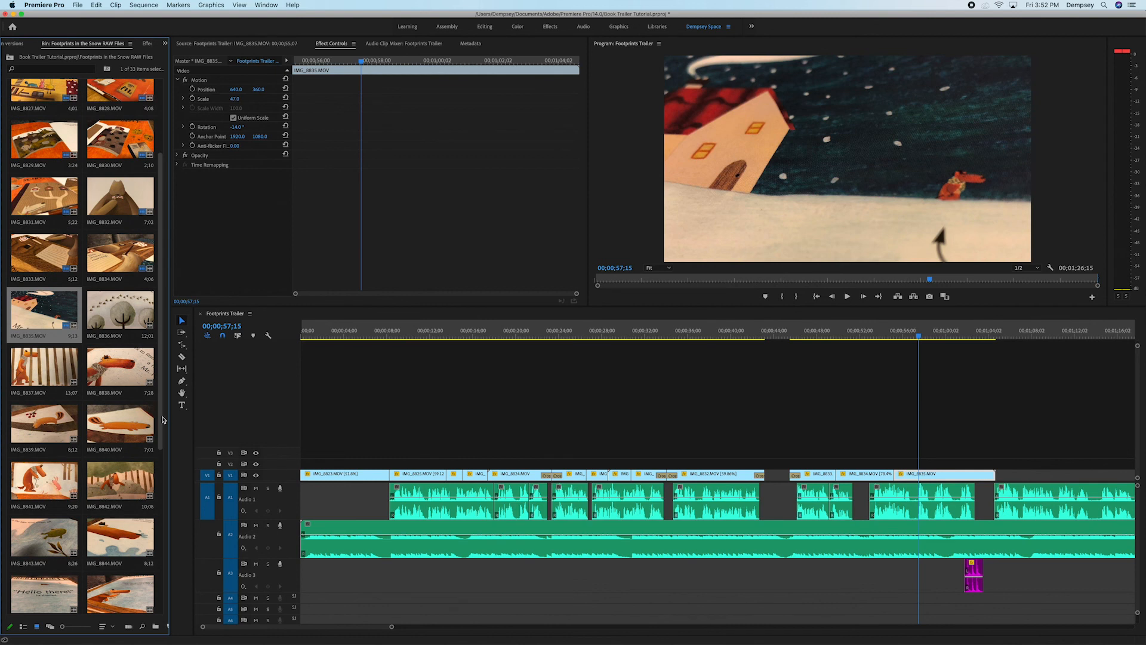
{"action": "left_click_drag", "start_coordinate": [163, 378], "coordinate": [163, 452]}
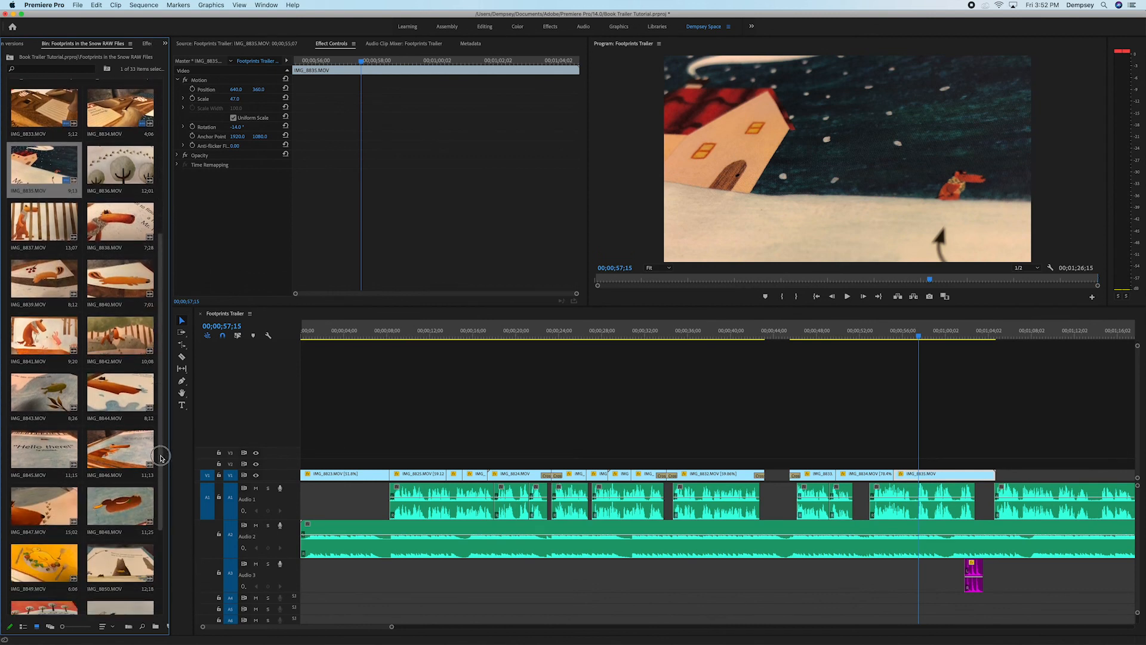
{"action": "double_click", "coordinate": [117, 388]}
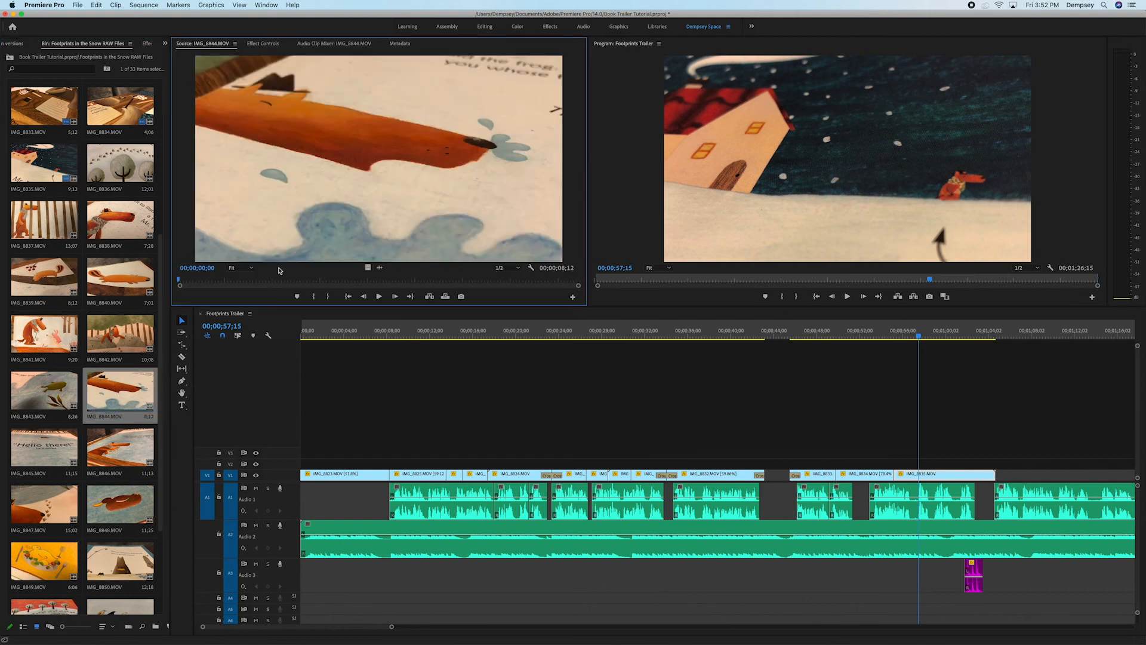
{"action": "left_click_drag", "start_coordinate": [221, 280], "coordinate": [505, 299]}
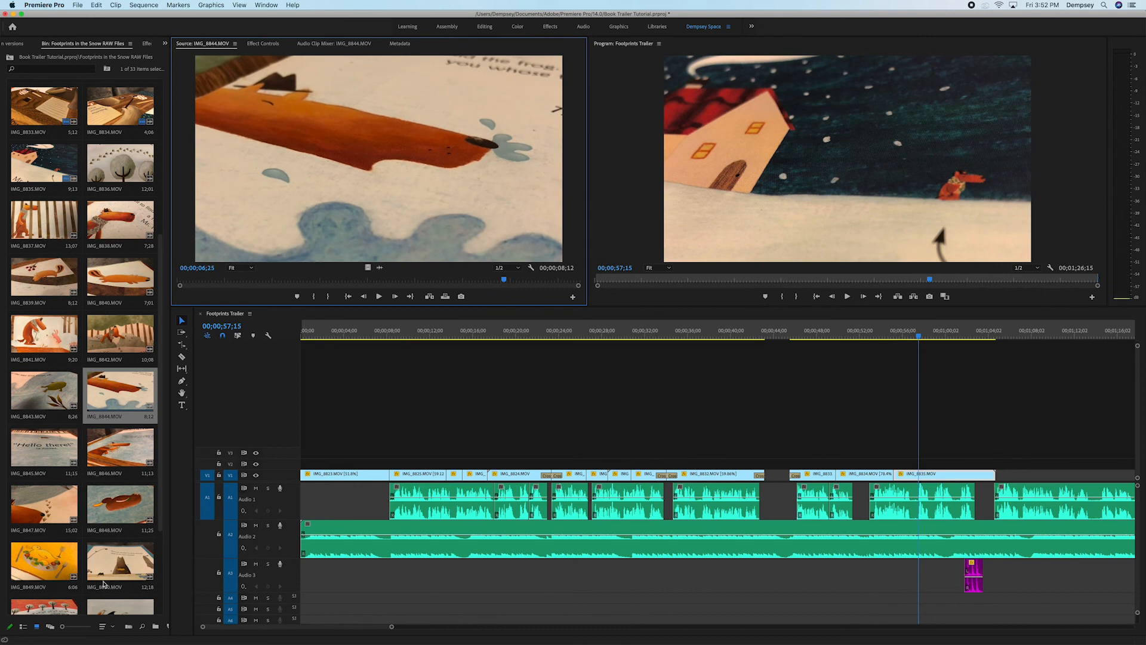
{"action": "left_click_drag", "start_coordinate": [160, 339], "coordinate": [159, 420]}
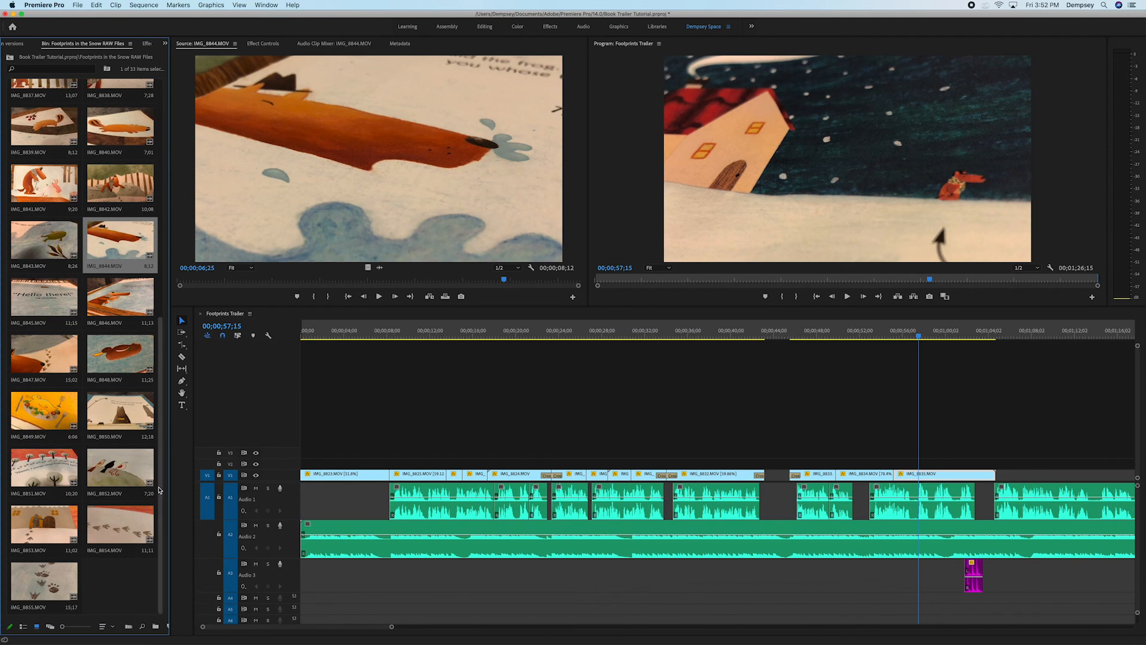
{"action": "scroll", "coordinate": [159, 487], "scroll_direction": "up", "scroll_amount": 3}
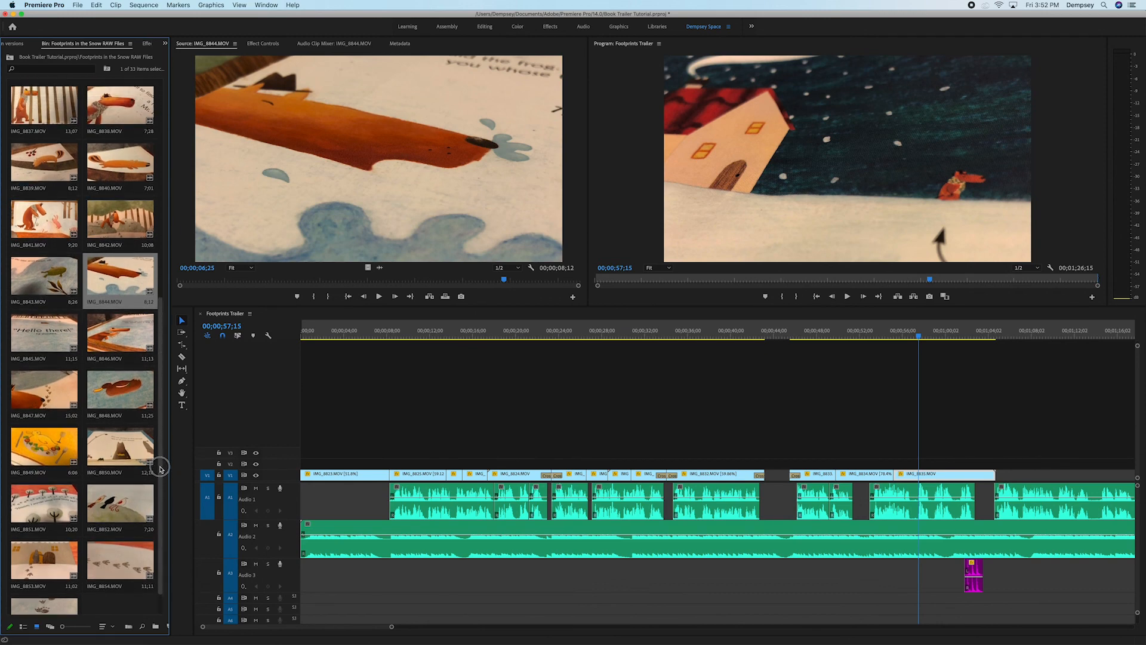
{"action": "scroll", "coordinate": [161, 457], "scroll_direction": "up", "scroll_amount": 4}
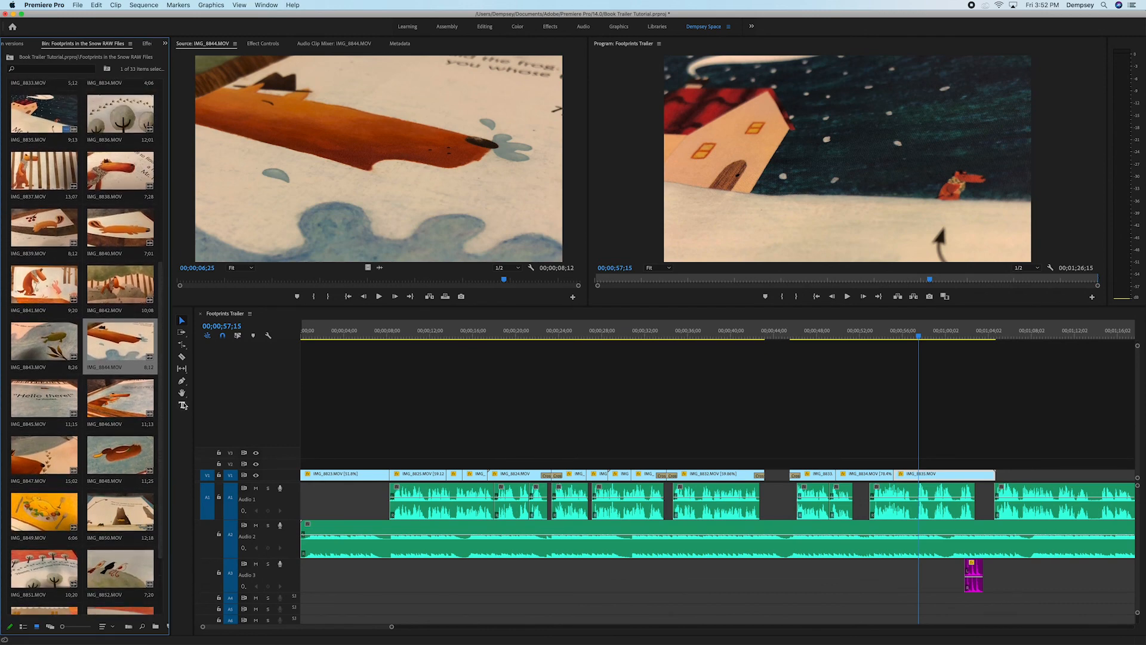
- Move the IMG_8834.MOV timeline clip earlier to start at 00;00;48;19, overwriting the end of IMG_8833.MOV, and play it back
{"action": "left_click_drag", "start_coordinate": [912, 332], "coordinate": [870, 364]}
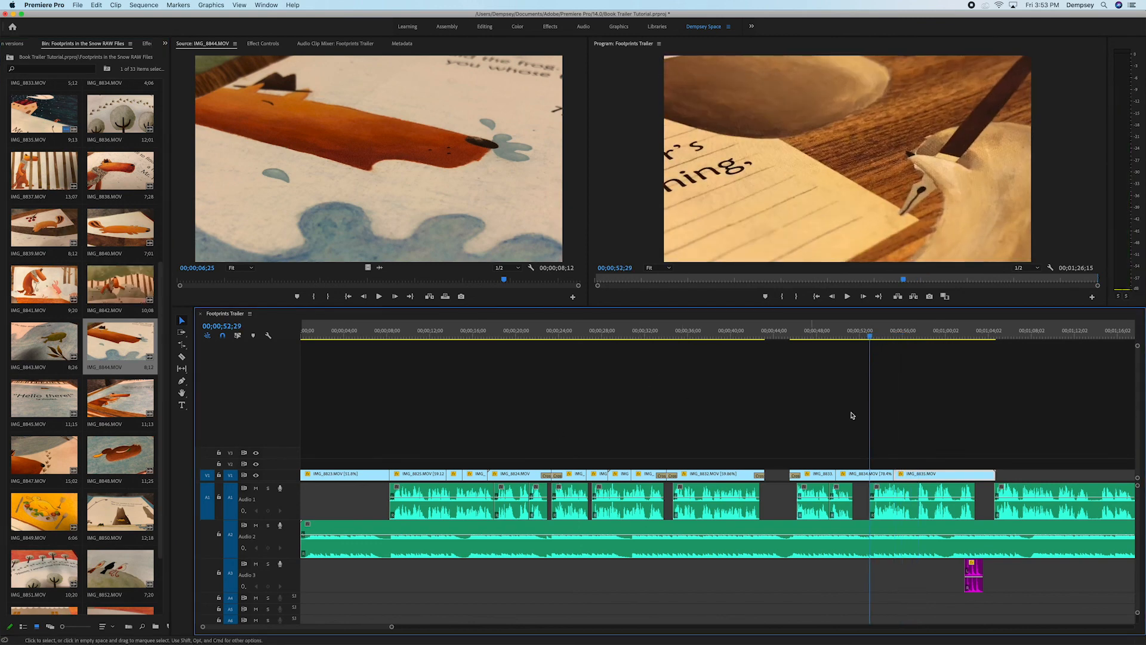
{"action": "left_click_drag", "start_coordinate": [842, 333], "coordinate": [783, 376]}
{"action": "key", "text": "space"}
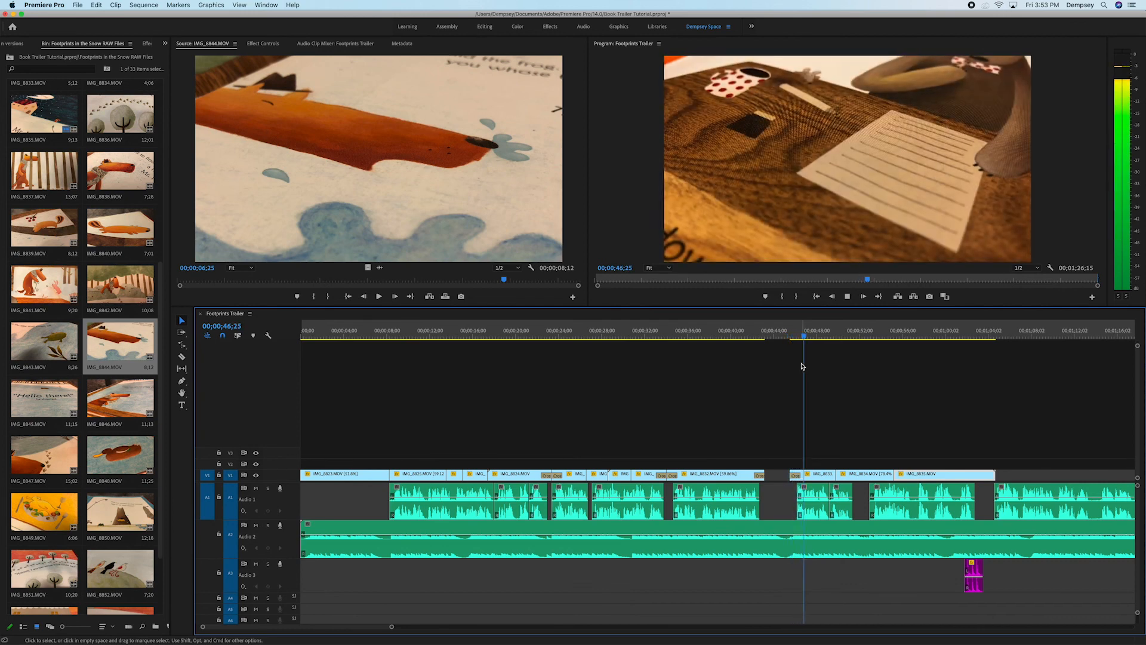
{"action": "key", "text": "space"}
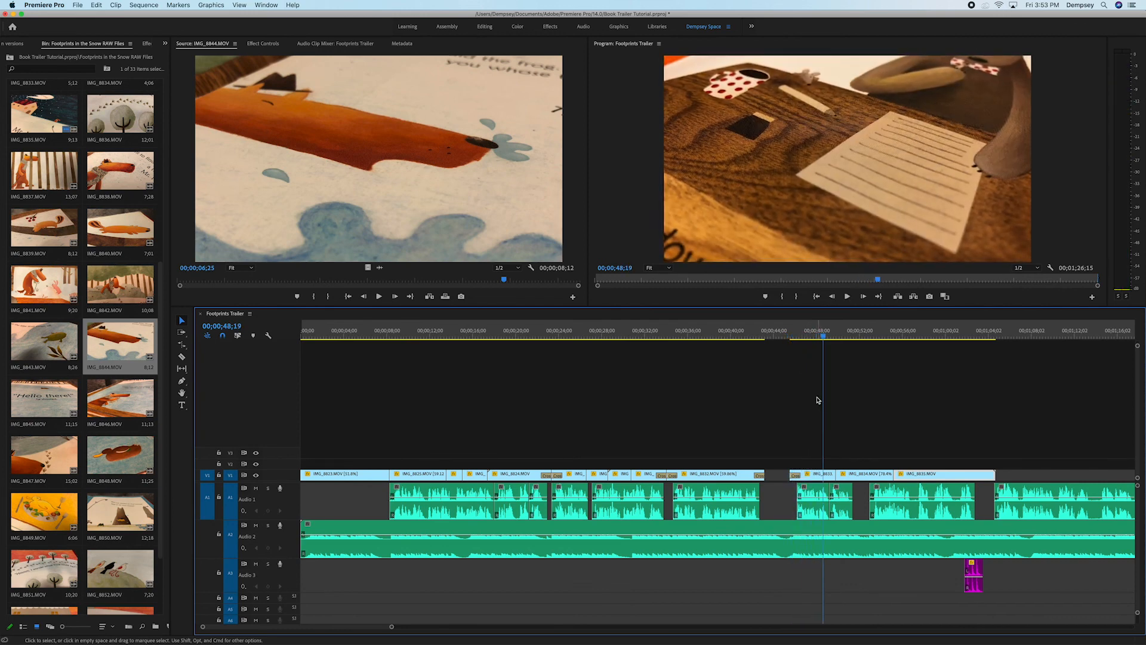
{"action": "left_click_drag", "start_coordinate": [848, 480], "coordinate": [841, 481]}
{"action": "key", "text": "space"}
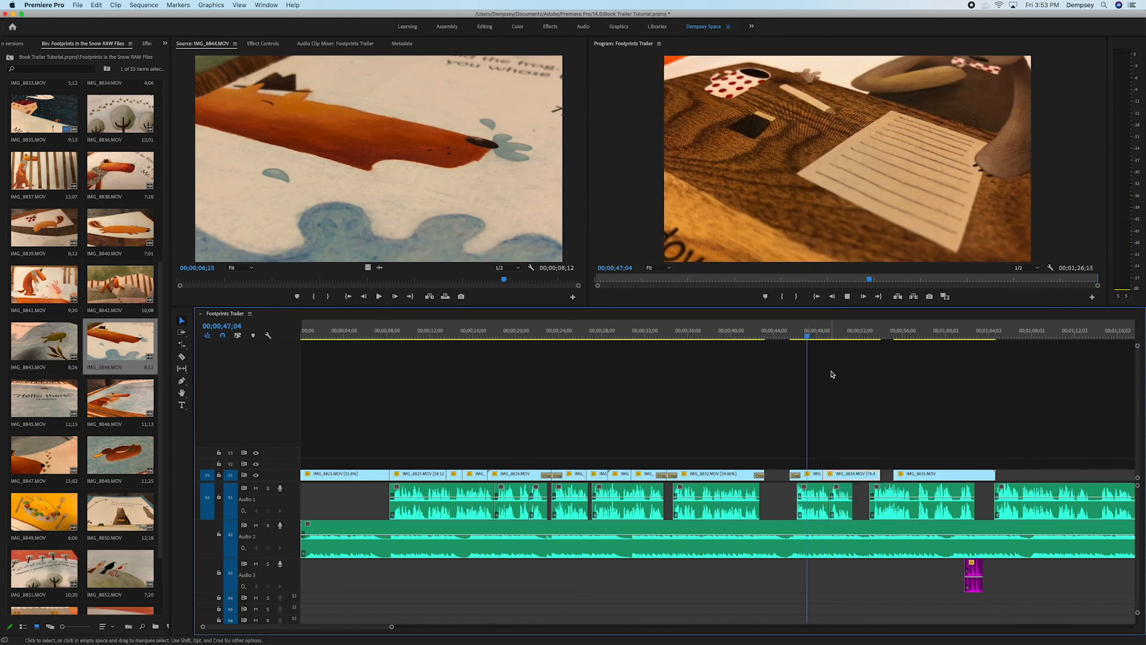
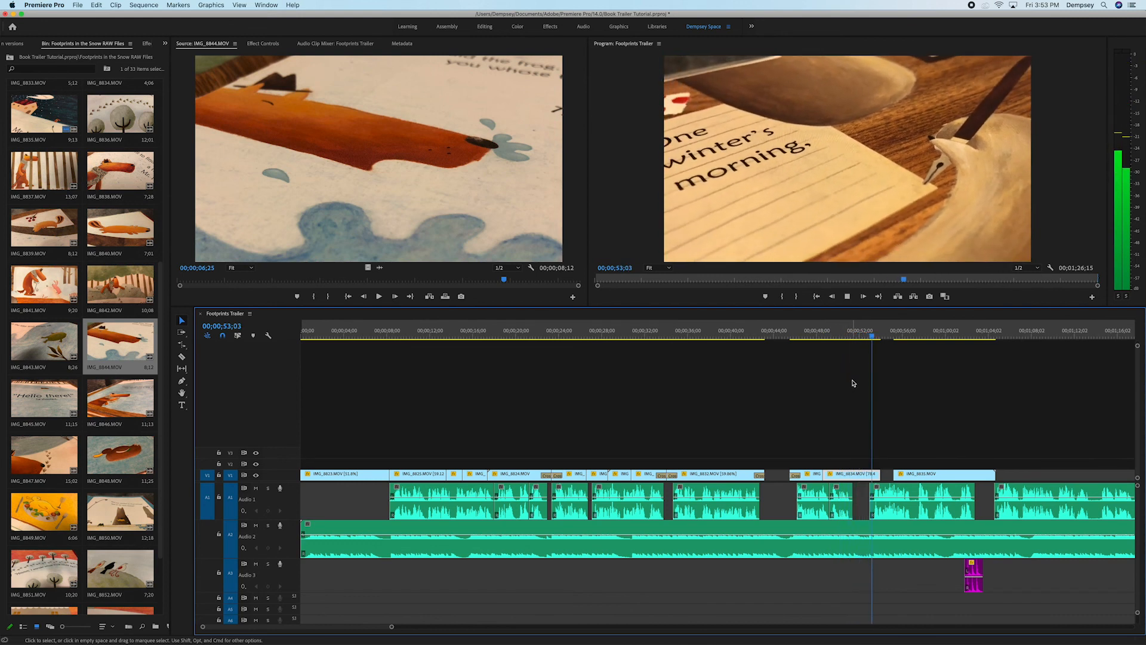
{"action": "key", "text": "space"}
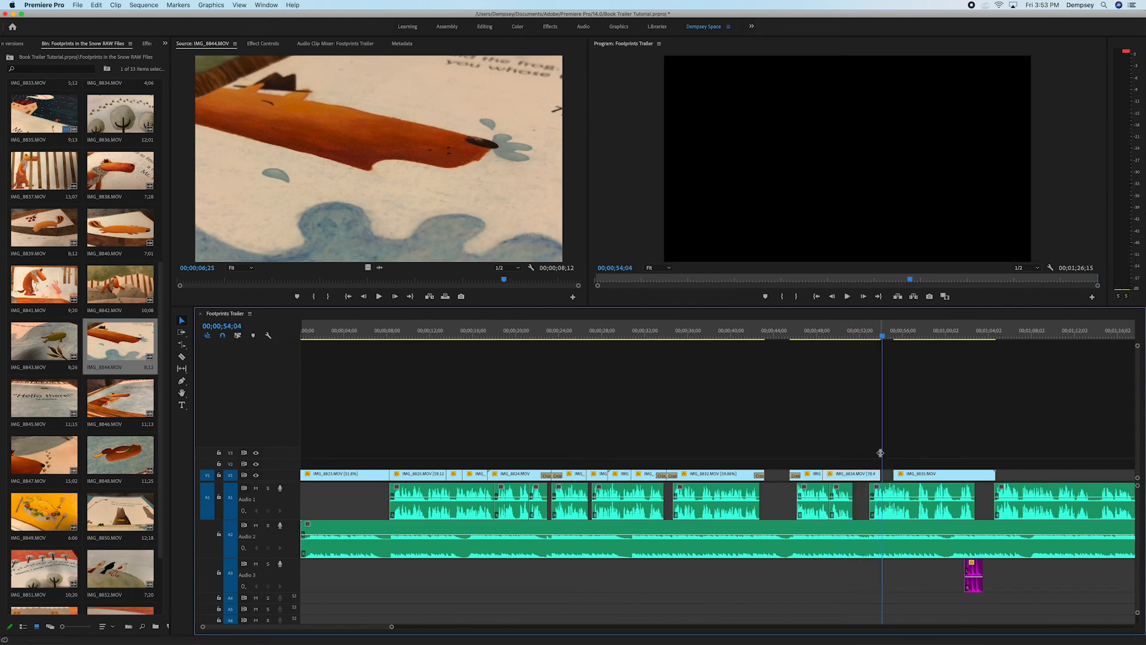
- Move IMG_8835.MOV on V1 against the end of IMG_8834.MOV and play the cut through to 00;00;55;07
{"action": "left_click", "coordinate": [914, 336]}
{"action": "left_click_drag", "start_coordinate": [907, 352], "coordinate": [858, 406]}
{"action": "left_click_drag", "start_coordinate": [913, 479], "coordinate": [882, 484]}
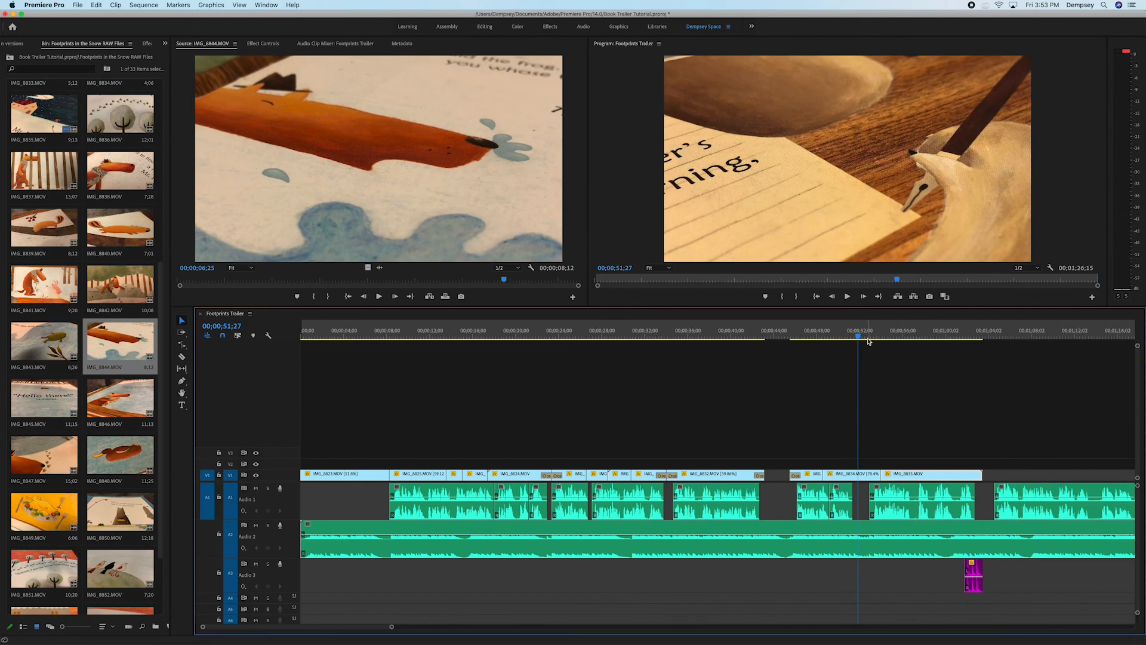
{"action": "key", "text": "space"}
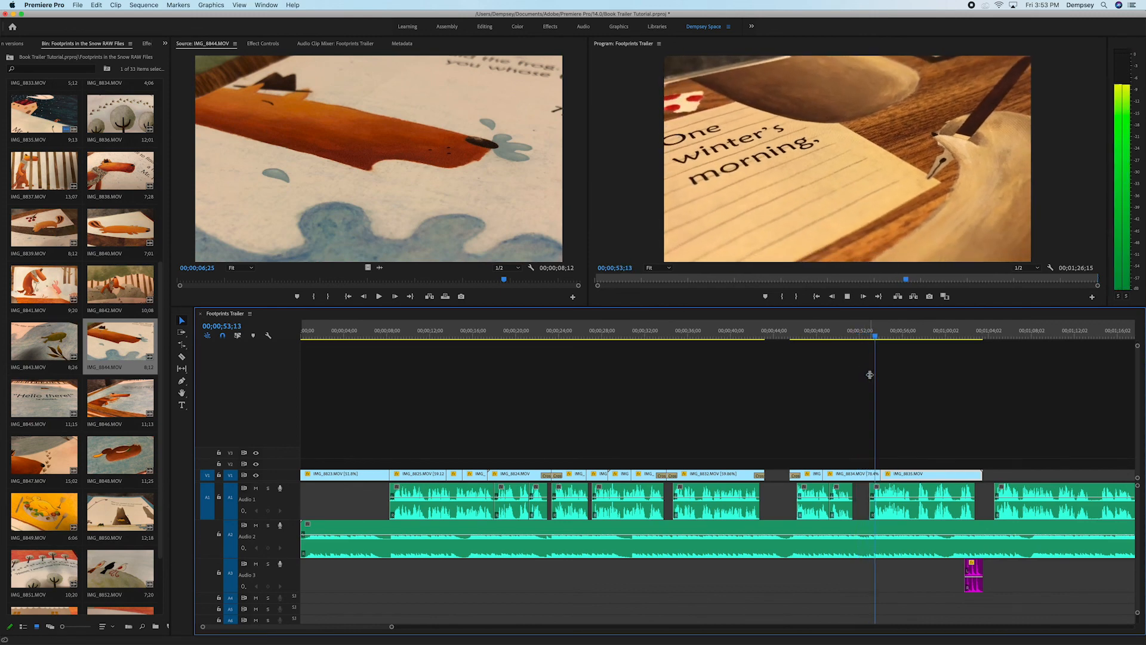
{"action": "key", "text": "space"}
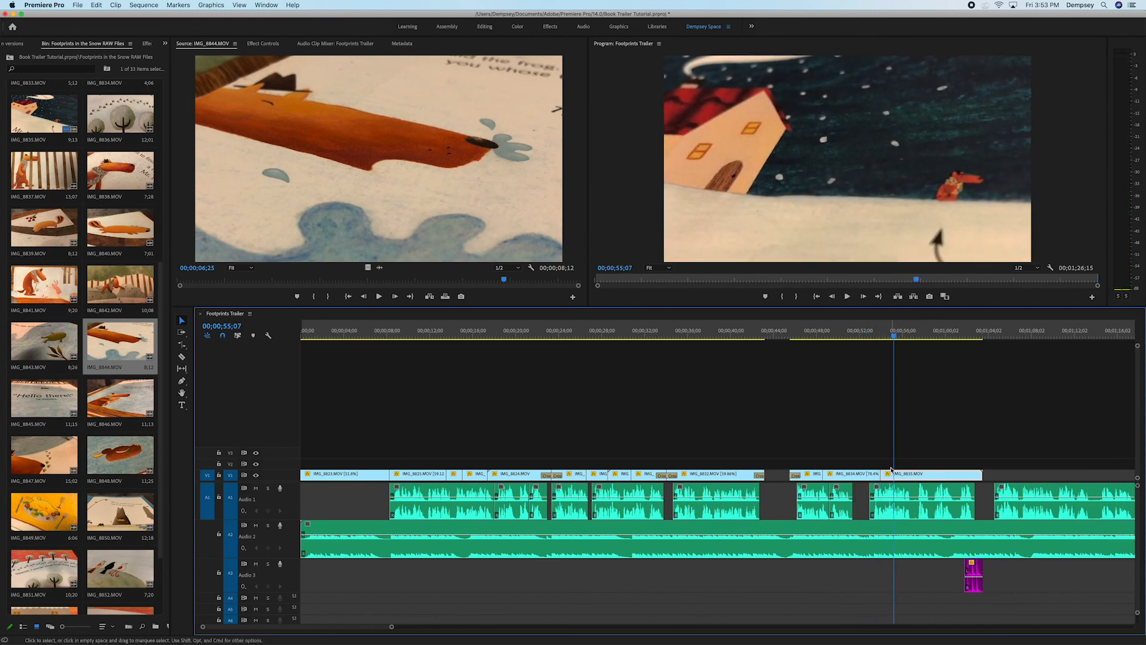
- Trim the start of IMG_8835.MOV at 00;00;55;07, close the gap after IMG_8834.MOV, and play back to 00;00;56;09
{"action": "left_click_drag", "start_coordinate": [886, 473], "coordinate": [892, 475]}
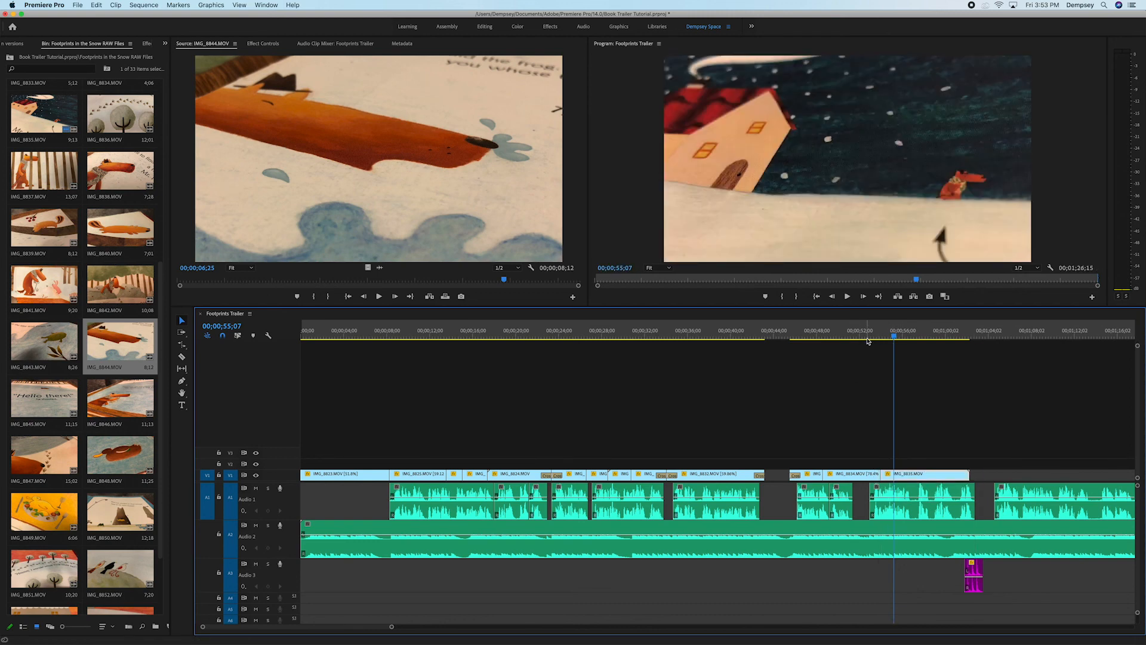
{"action": "left_click", "coordinate": [865, 334]}
{"action": "key", "text": "space"}
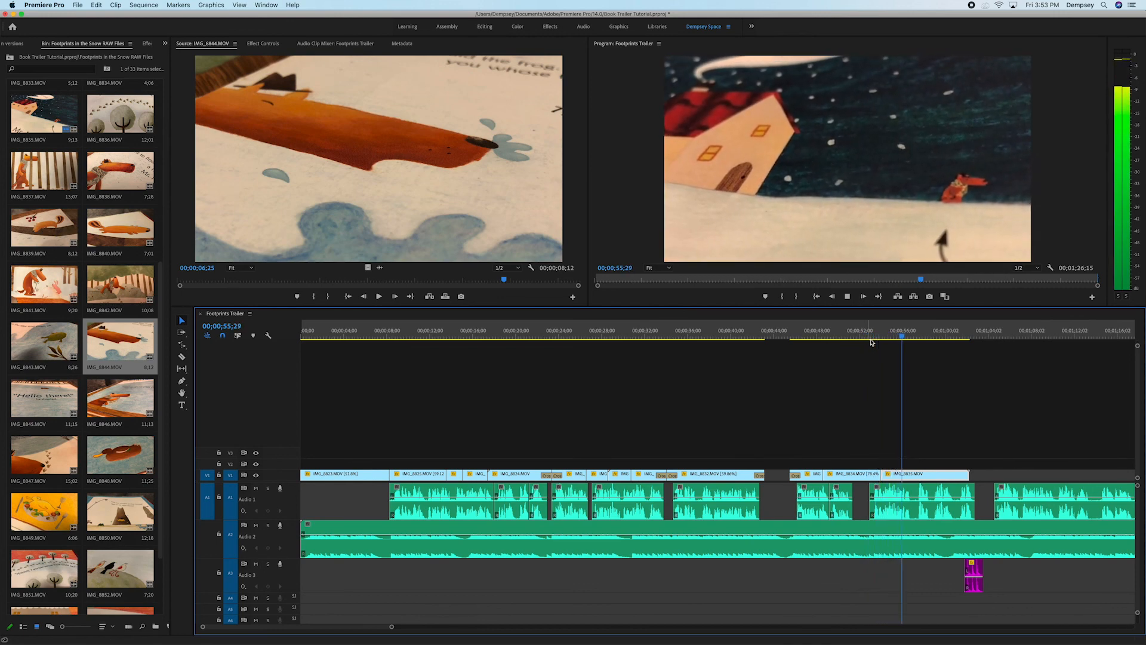
{"action": "key", "text": "space"}
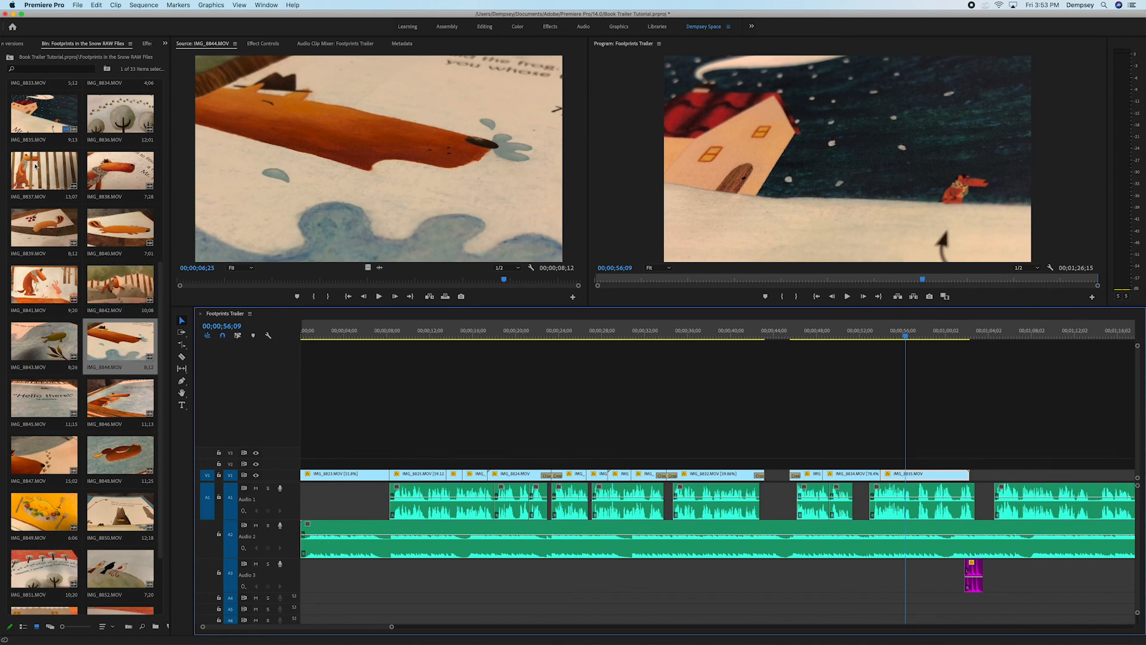
- Open IMG_8837.MOV as the source clip and mark a 2;19 section of it ending at 00;00;12;06
{"action": "scroll", "coordinate": [43, 170], "scroll_direction": "up", "scroll_amount": 3}
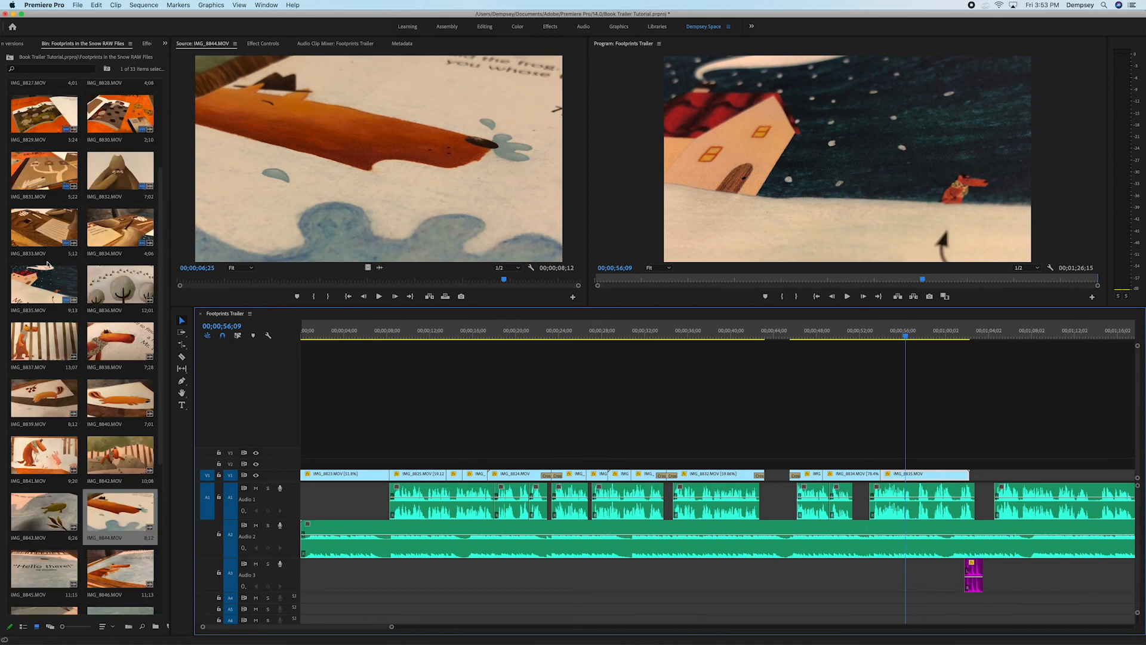
{"action": "double_click", "coordinate": [32, 332]}
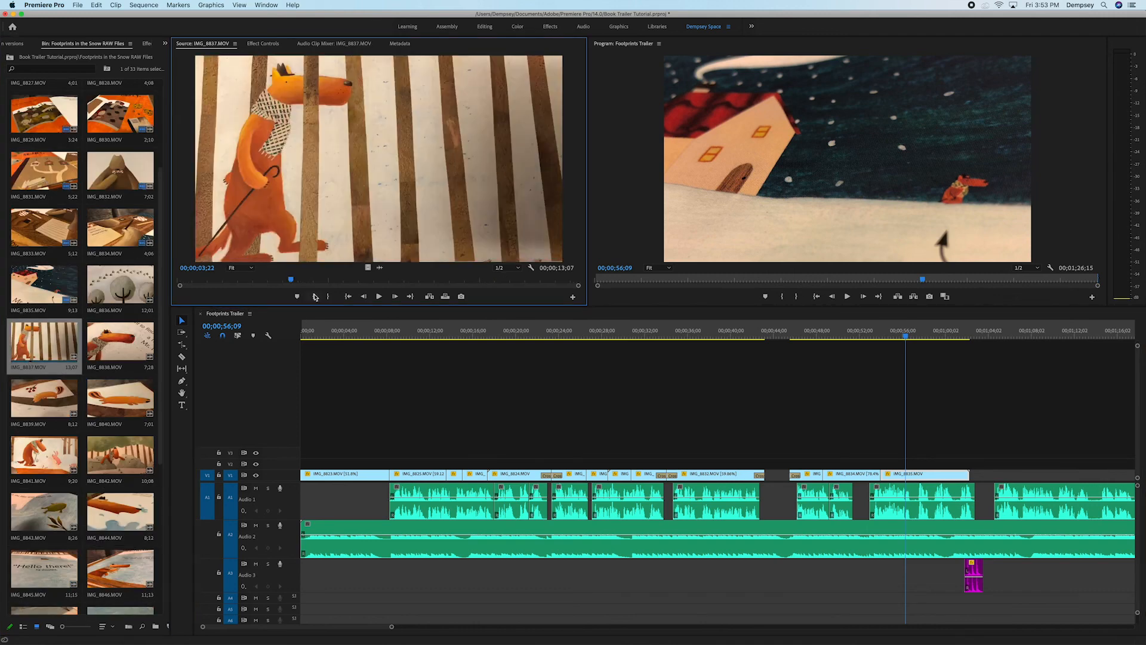
{"action": "left_click_drag", "start_coordinate": [284, 283], "coordinate": [343, 285]}
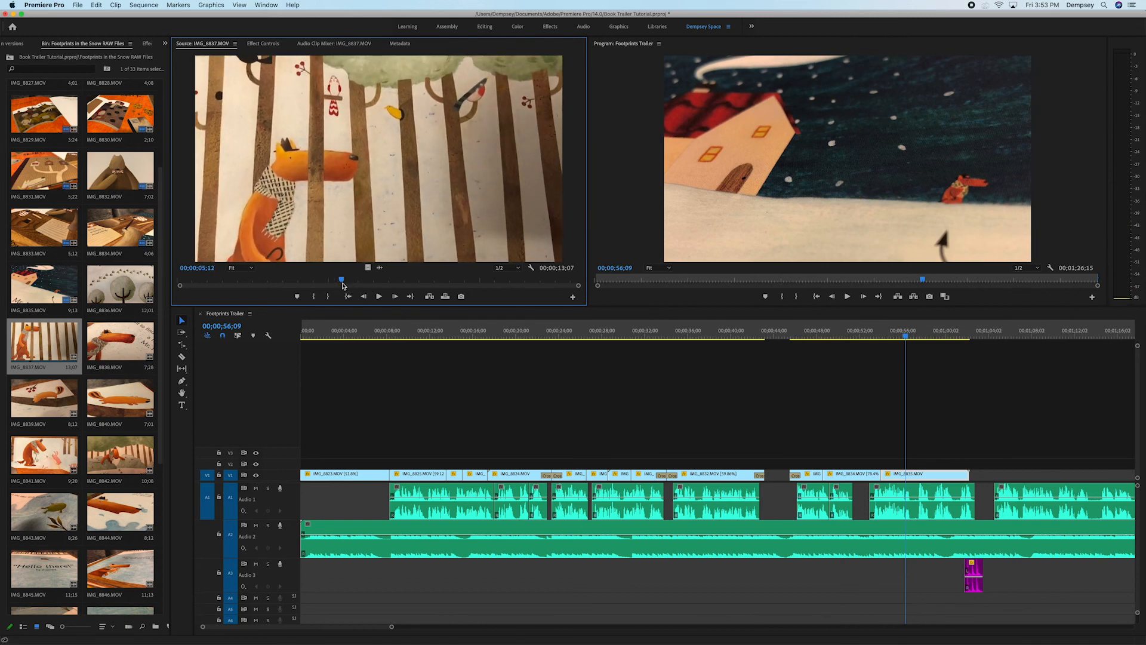
{"action": "key", "text": "i"}
{"action": "key", "text": "space"}
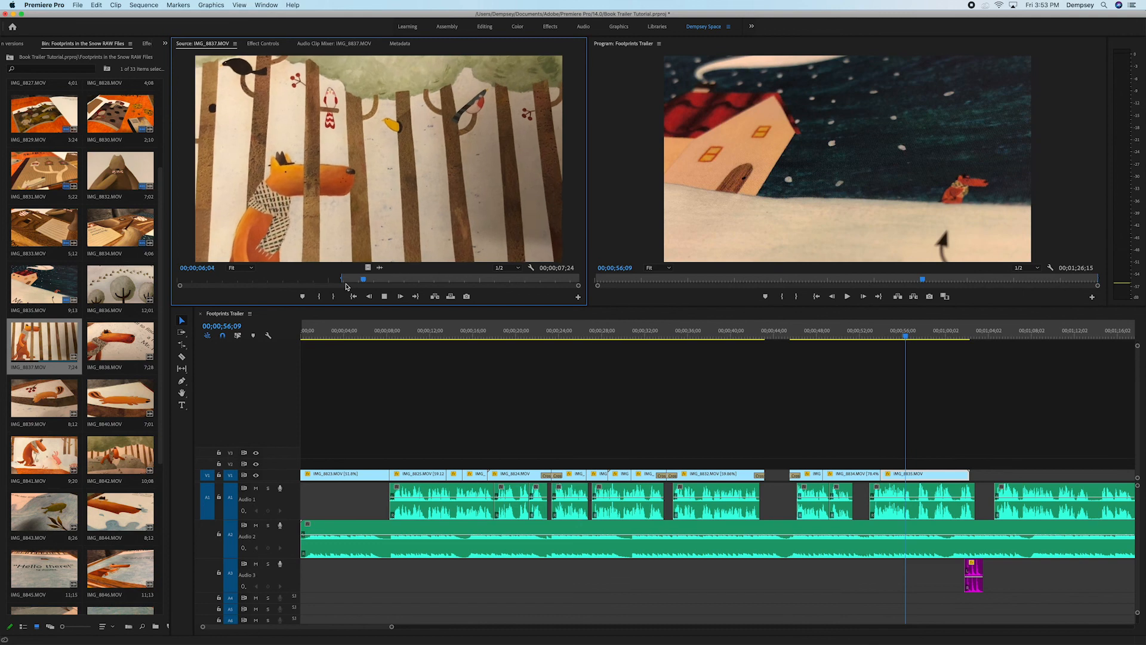
{"action": "key", "text": "space"}
{"action": "key", "text": "i"}
{"action": "key", "text": "space"}
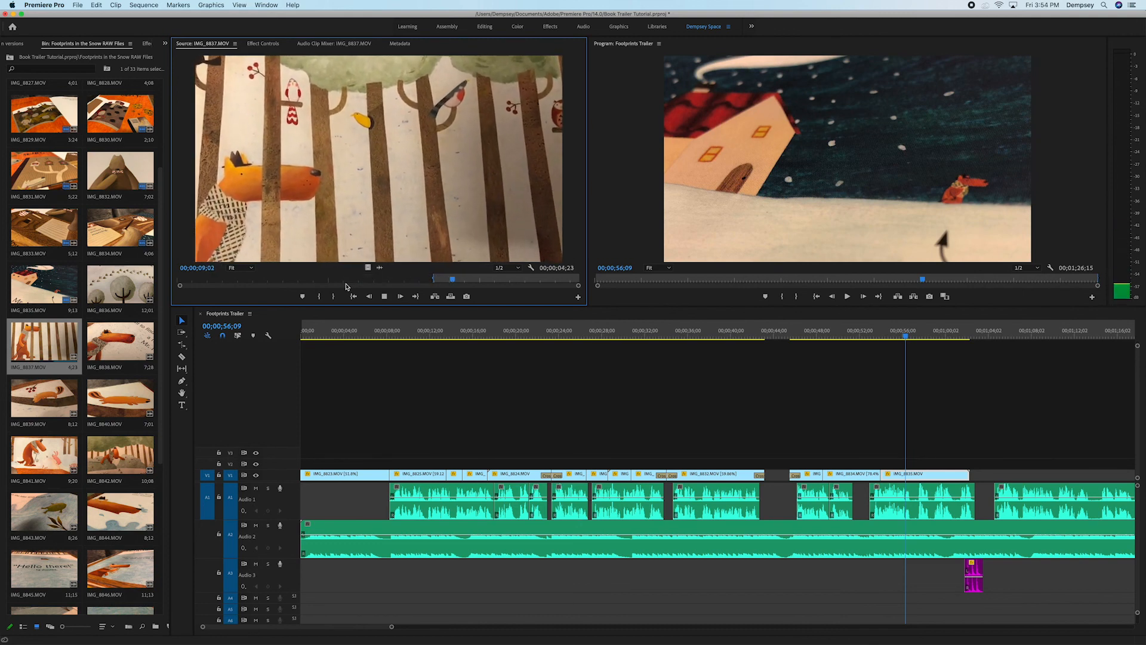
{"action": "key", "text": "space"}
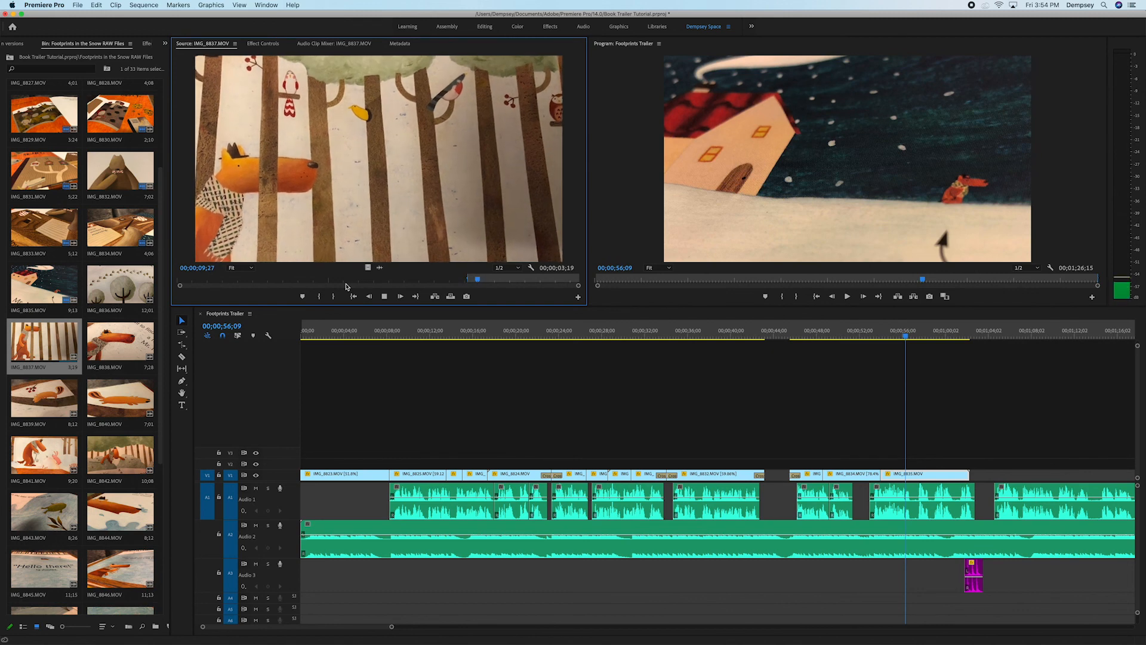
{"action": "key", "text": "space"}
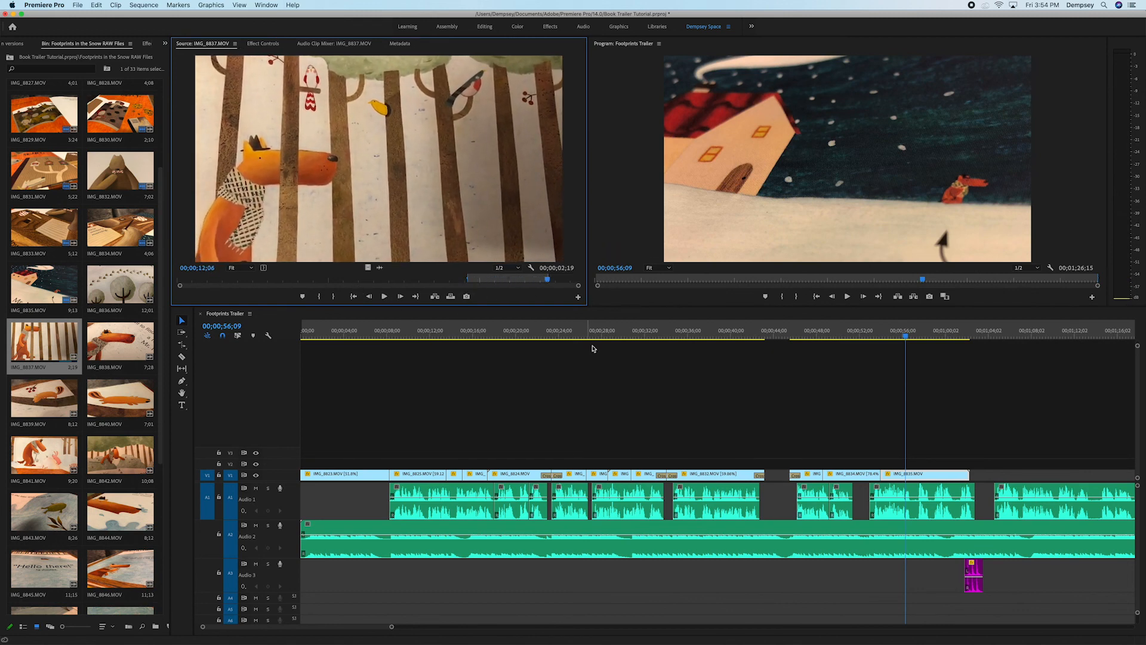
- Place the video of the marked IMG_8837.MOV section on V1 at 00;00;56;09 and apply Set to Frame Size
{"action": "left_click_drag", "start_coordinate": [372, 268], "coordinate": [918, 475]}
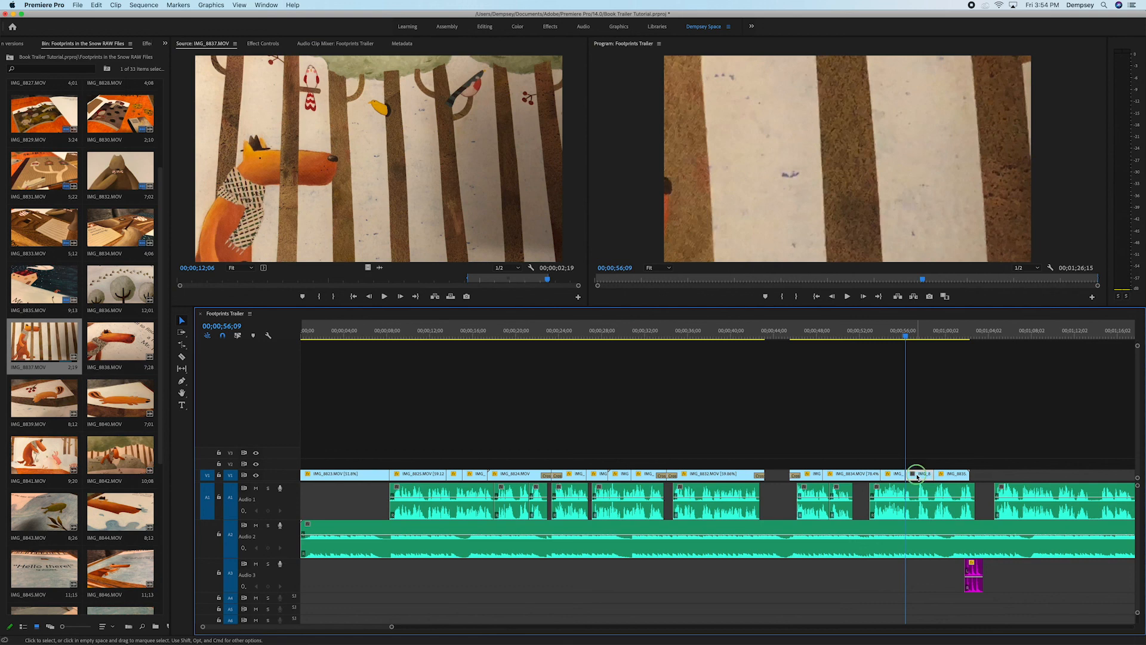
{"action": "right_click", "coordinate": [917, 476]}
{"action": "right_click", "coordinate": [924, 476]}
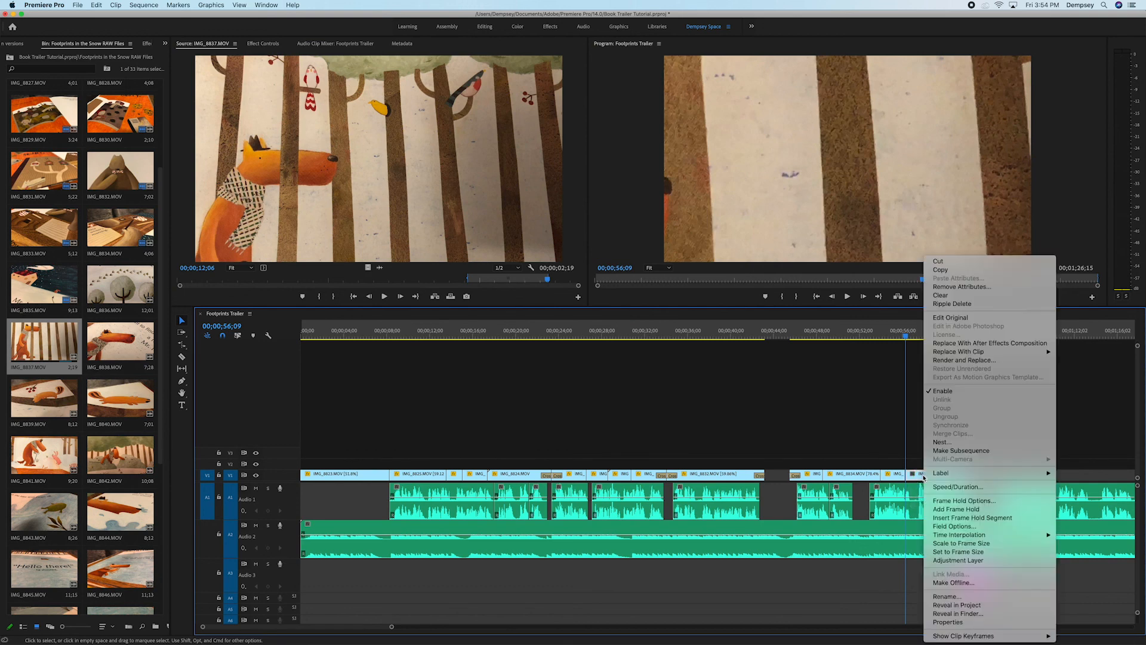
{"action": "left_click", "coordinate": [979, 552]}
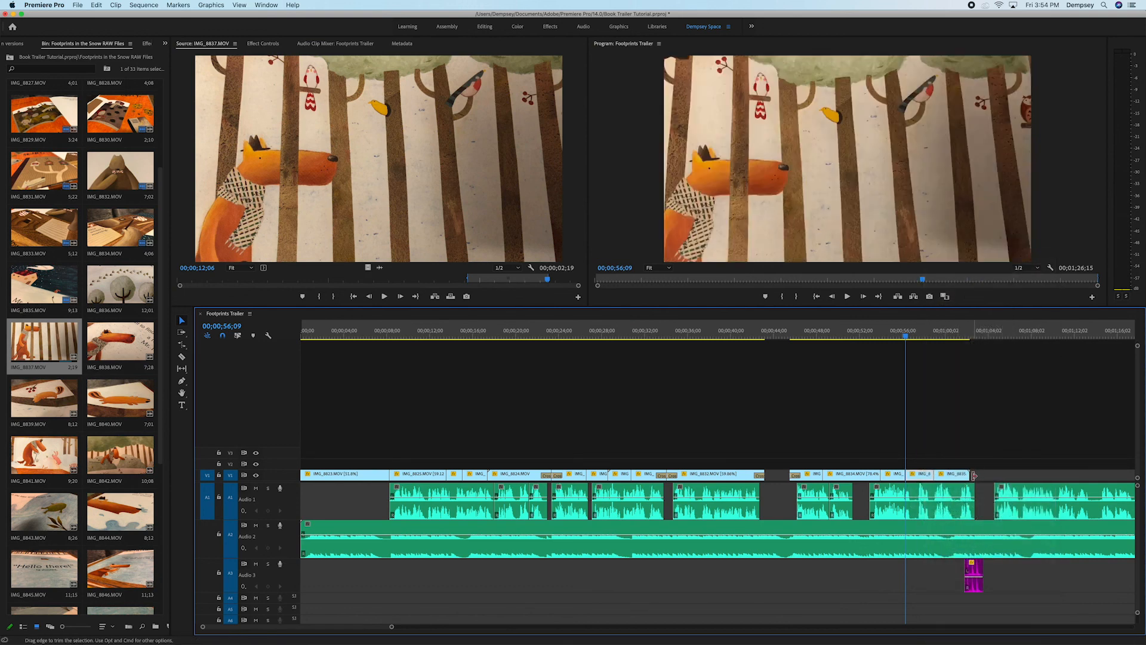
- Remove the leftover piece of IMG_8835.MOV after IMG_8837.MOV and play back the new cut to 00;00;57;20
{"action": "left_click", "coordinate": [855, 335]}
{"action": "key", "text": "space"}
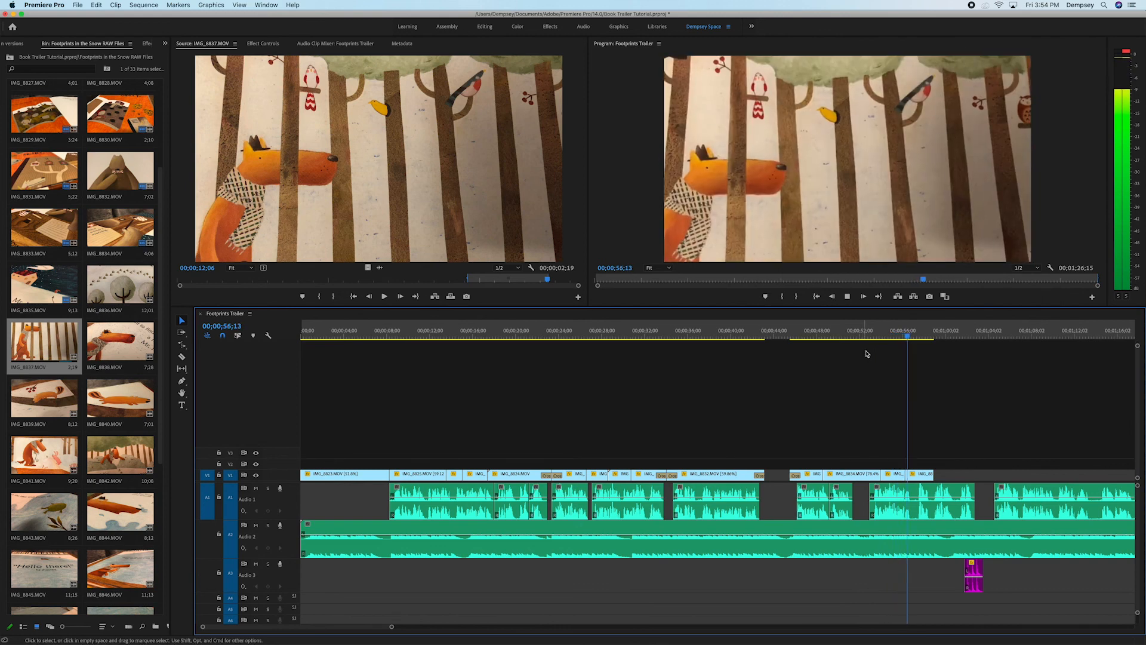
{"action": "key", "text": "space"}
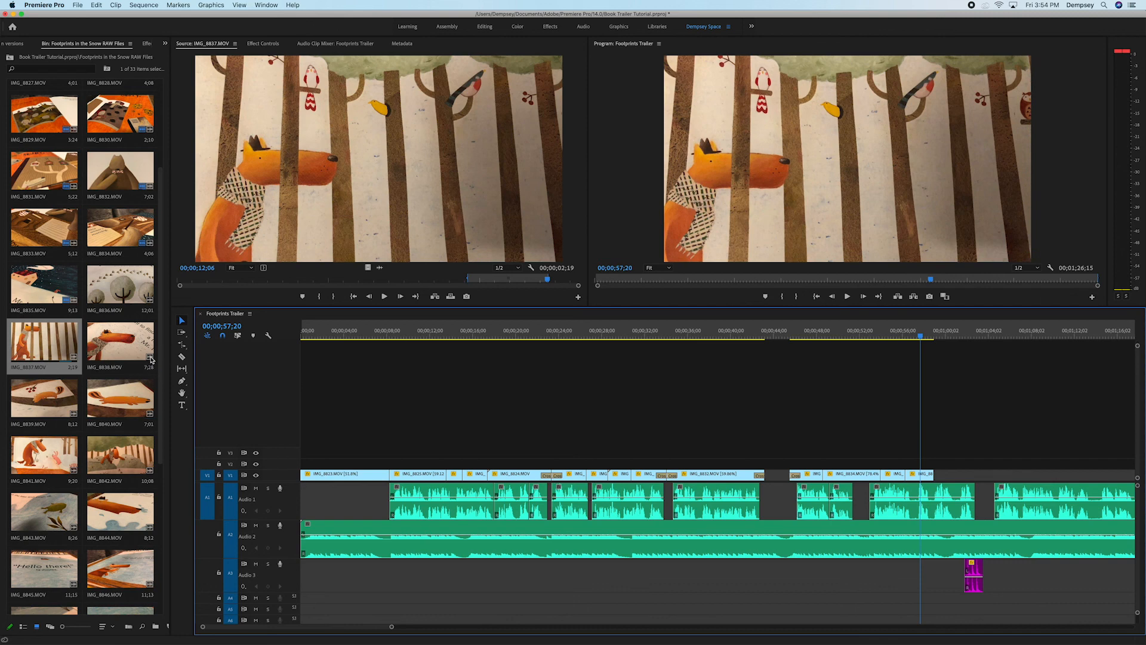
- Preview IMG_8842.MOV, IMG_8844.MOV and IMG_8845.MOV as source clips, and mark the in point of IMG_8844.MOV at 00;00;03;11
{"action": "left_click_drag", "start_coordinate": [161, 359], "coordinate": [160, 385]}
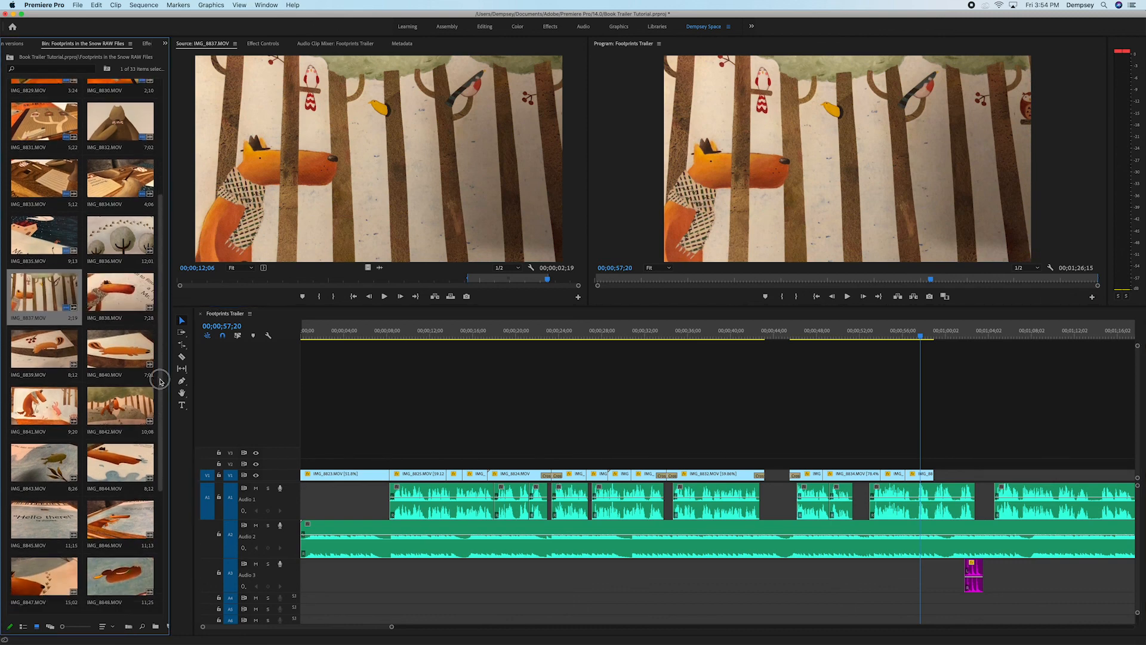
{"action": "double_click", "coordinate": [119, 408]}
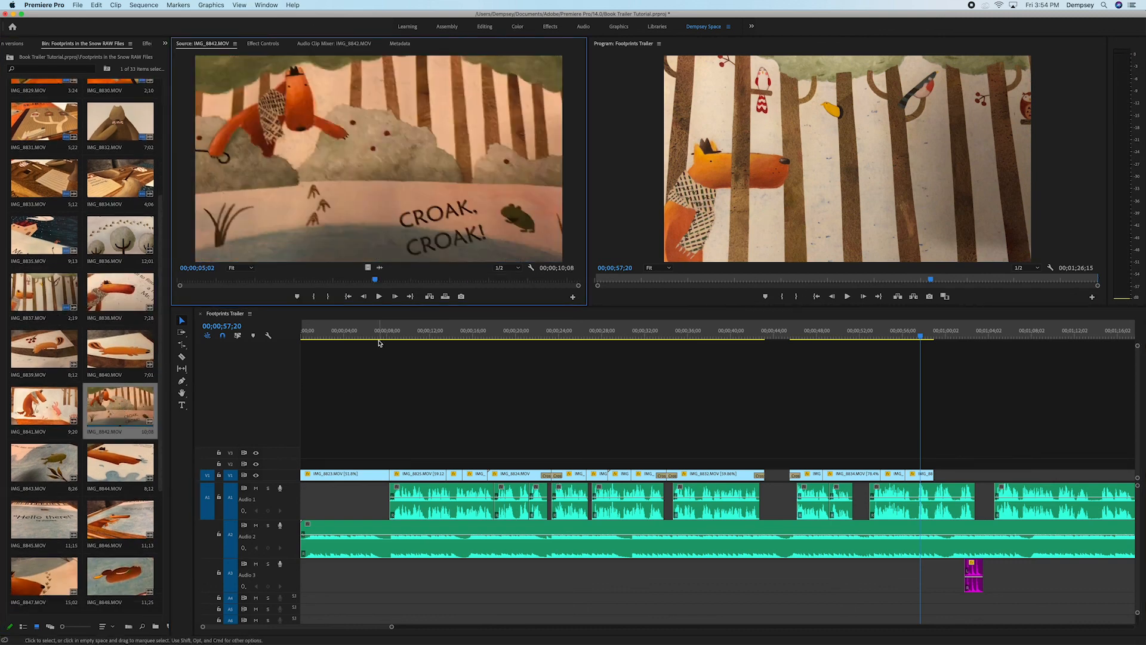
{"action": "left_click_drag", "start_coordinate": [304, 282], "coordinate": [540, 286]}
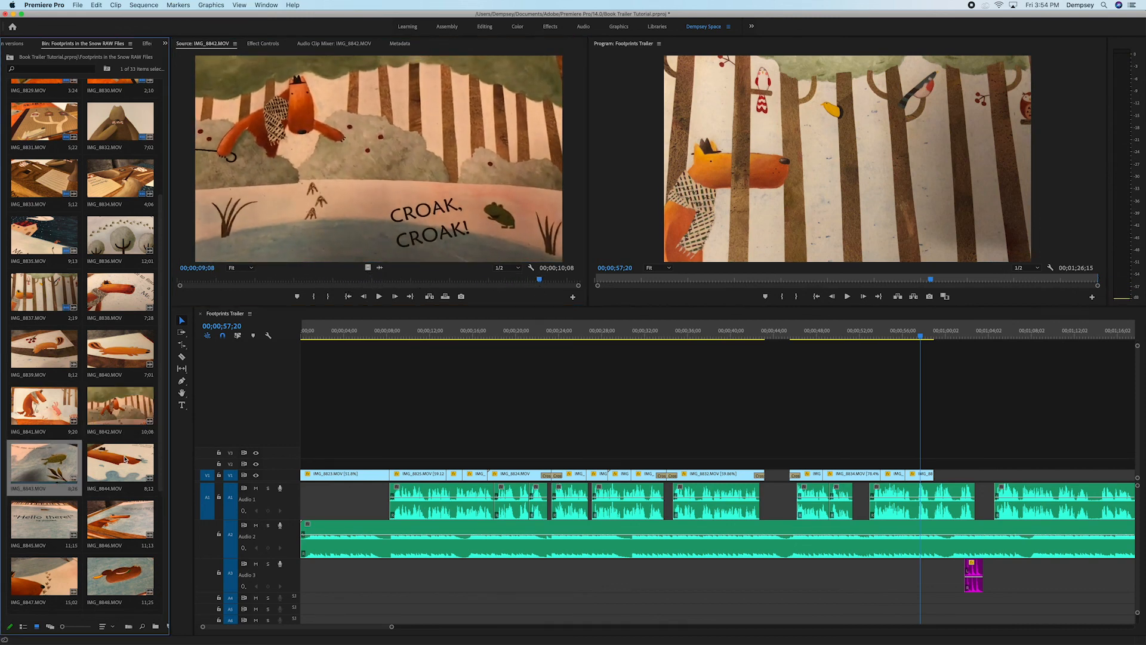
{"action": "double_click", "coordinate": [123, 460]}
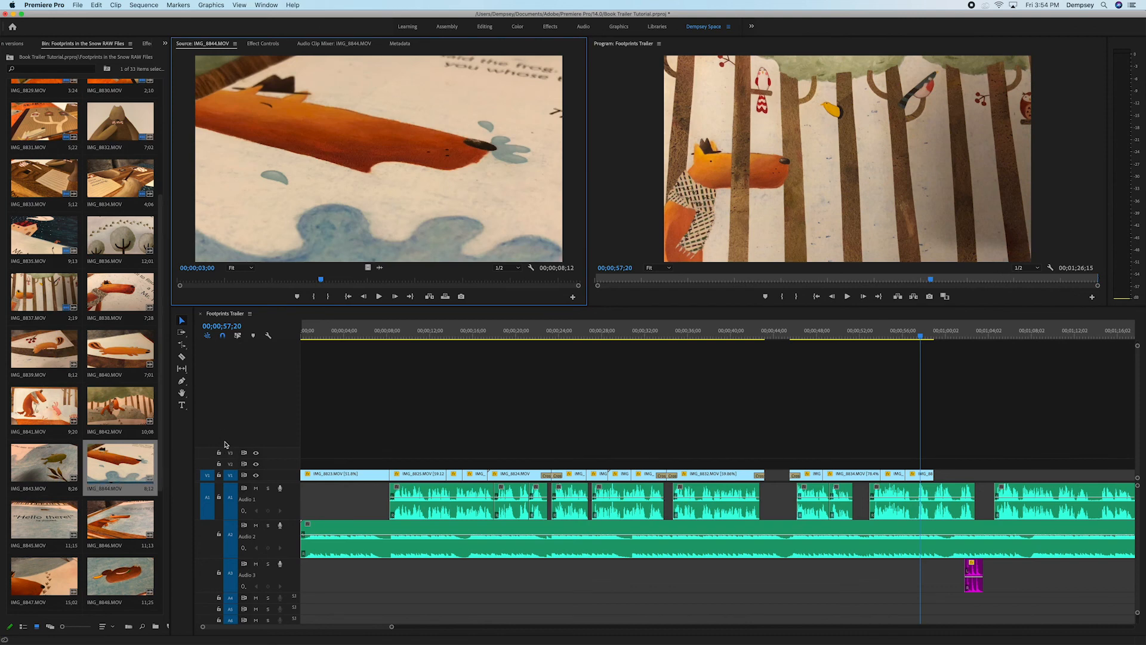
{"action": "double_click", "coordinate": [42, 537]}
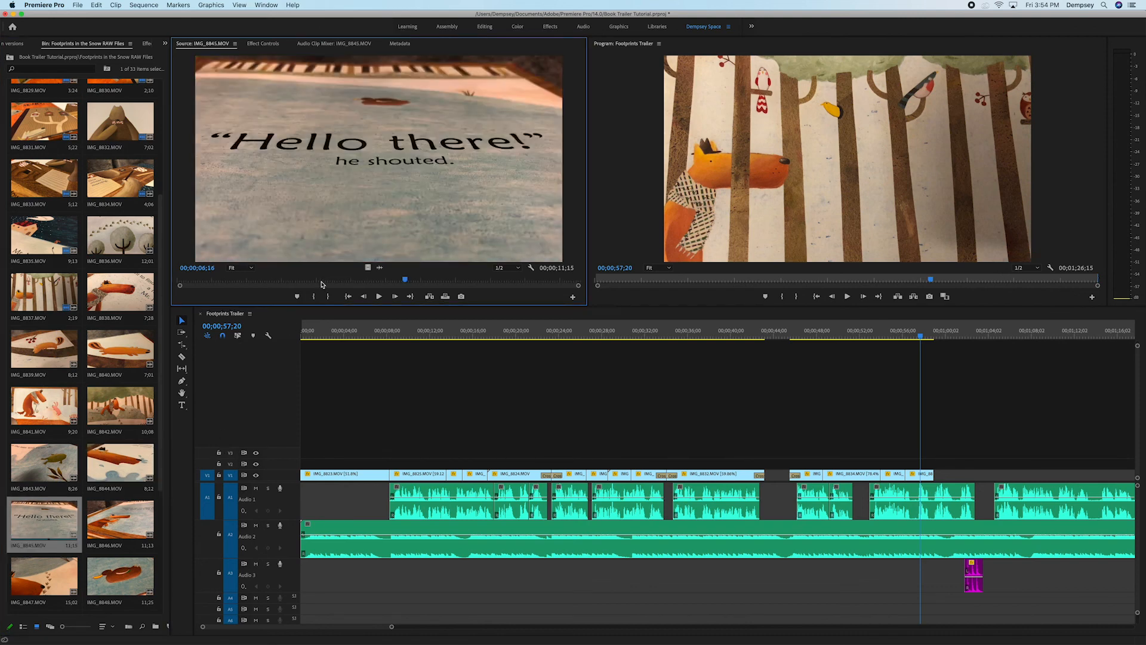
{"action": "left_click_drag", "start_coordinate": [382, 279], "coordinate": [496, 280]}
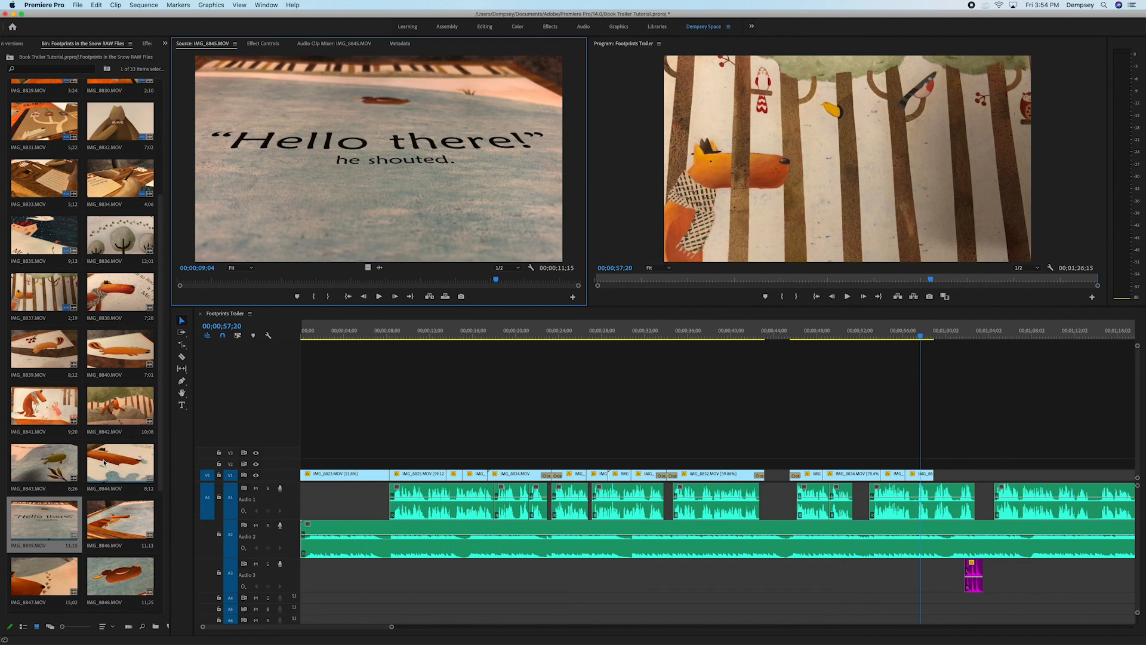
{"action": "double_click", "coordinate": [103, 461]}
{"action": "left_click_drag", "start_coordinate": [277, 280], "coordinate": [339, 282]}
{"action": "left_click", "coordinate": [313, 295]}
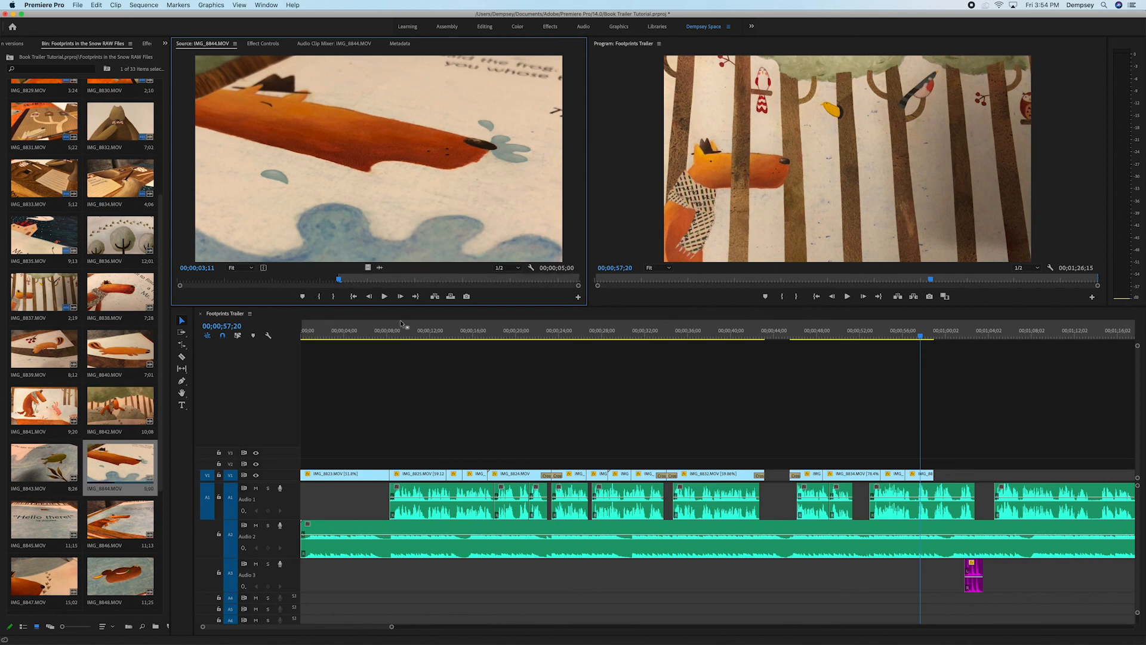
- Place the video of IMG_8844.MOV on V1 at 00;00;57;20 and set its Scale to 41
{"action": "left_click_drag", "start_coordinate": [368, 267], "coordinate": [923, 480]}
{"action": "left_click_drag", "start_coordinate": [914, 332], "coordinate": [929, 338]}
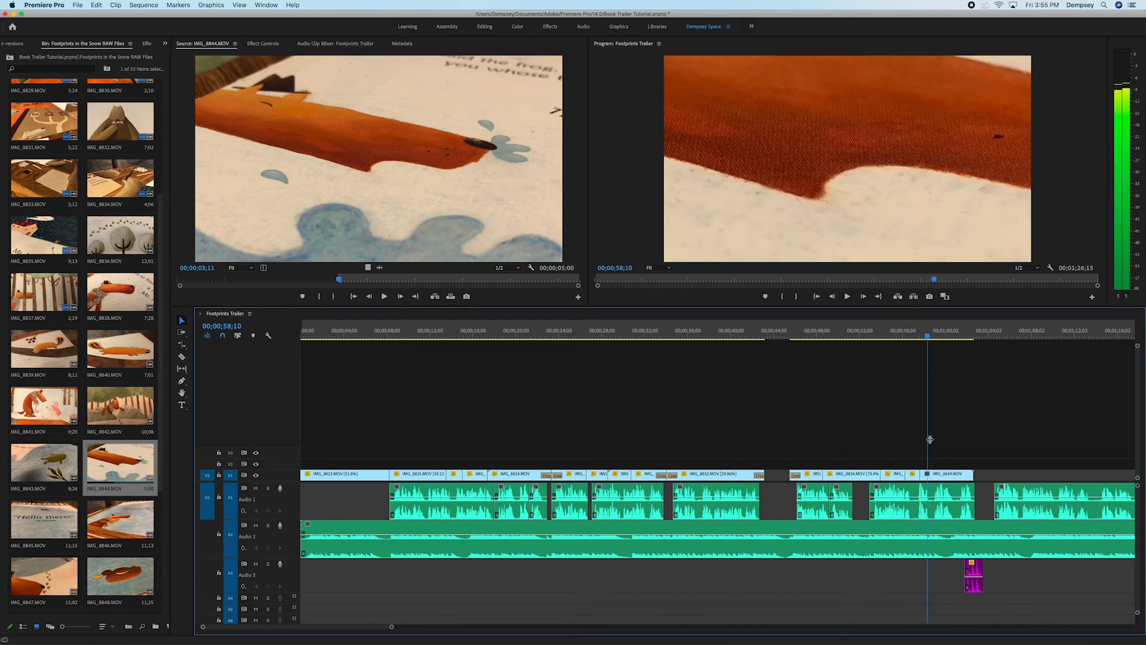
{"action": "double_click", "coordinate": [930, 473]}
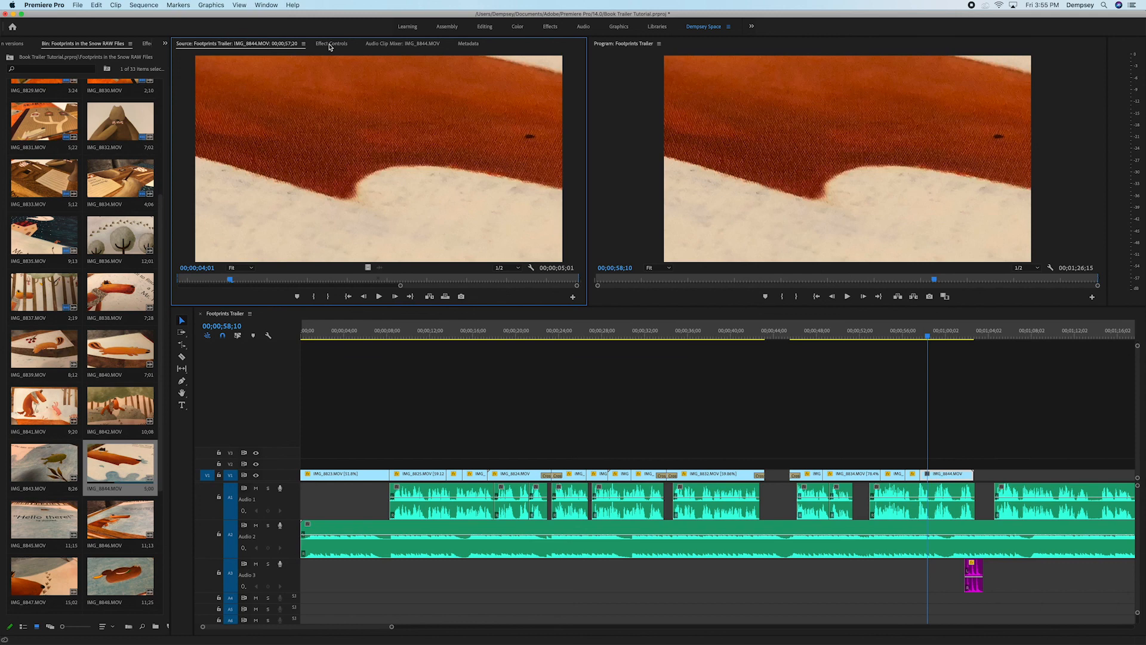
{"action": "left_click", "coordinate": [330, 44]}
{"action": "left_click_drag", "start_coordinate": [236, 99], "coordinate": [201, 99]}
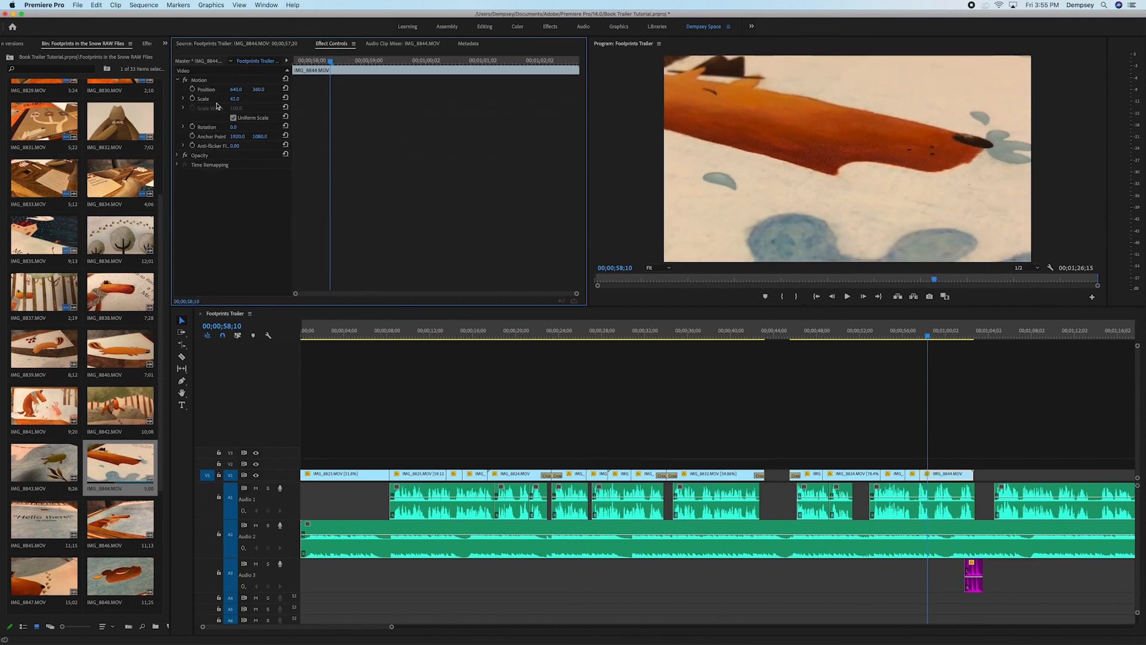
- Keyframe Position and Scale on IMG_8844.MOV from 00;00;57;20 to 00;01;00;21, shifting the picture up and ending at Scale 60
{"action": "left_click_drag", "start_coordinate": [328, 62], "coordinate": [294, 62]}
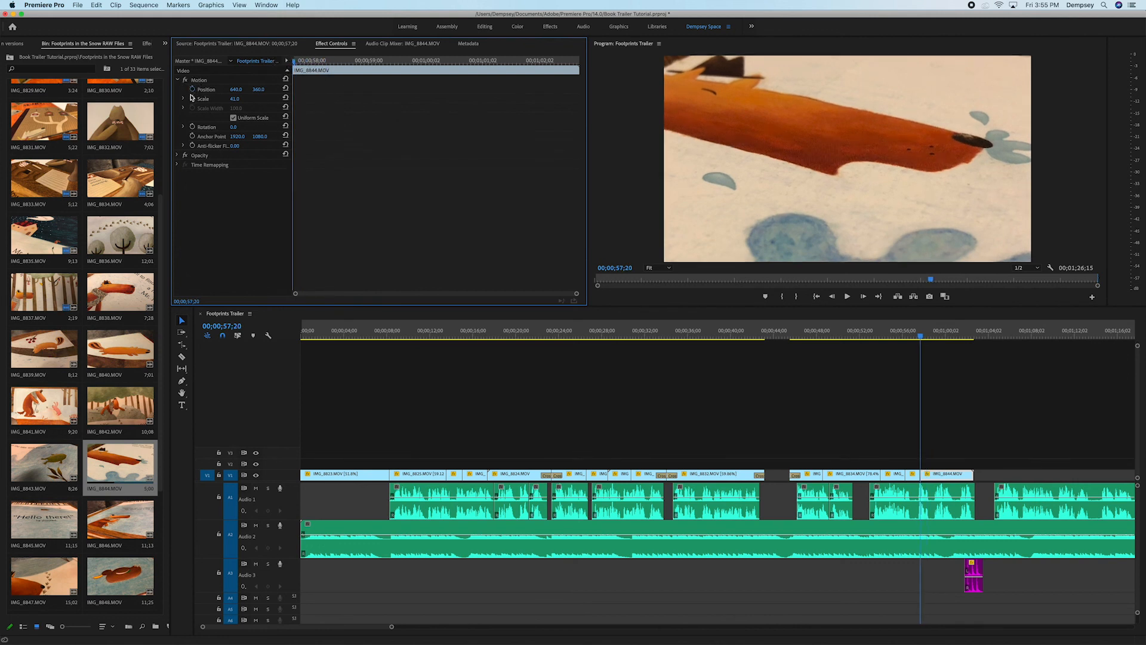
{"action": "left_click", "coordinate": [191, 98]}
{"action": "left_click_drag", "start_coordinate": [294, 62], "coordinate": [462, 88]}
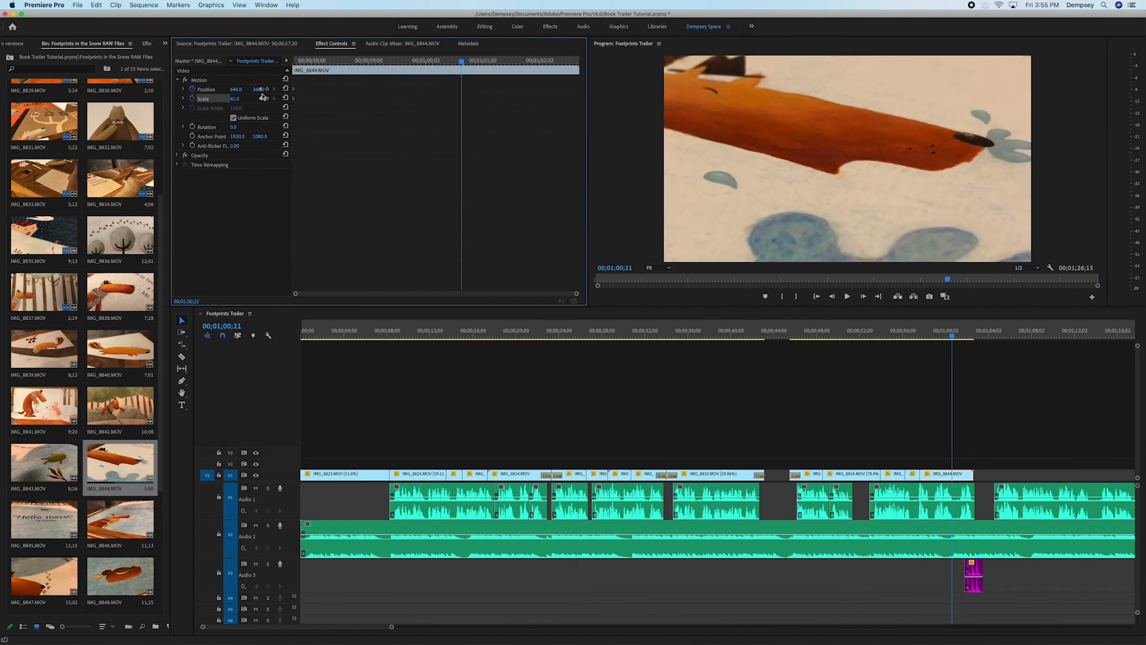
{"action": "left_click_drag", "start_coordinate": [232, 102], "coordinate": [259, 89]}
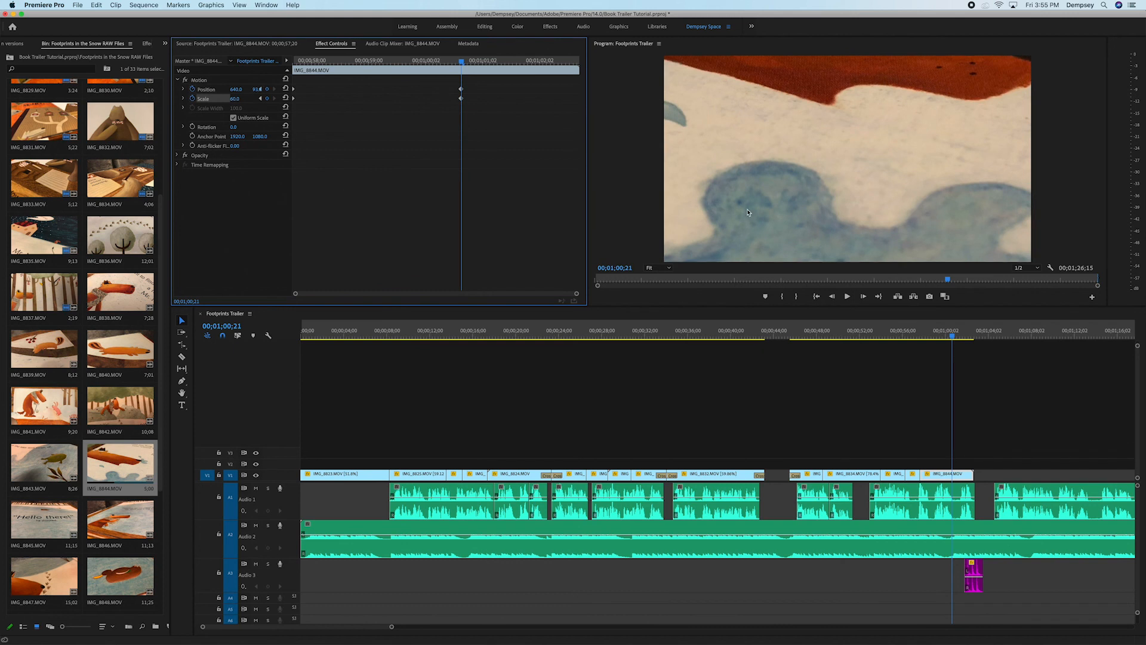
{"action": "left_click_drag", "start_coordinate": [443, 81], "coordinate": [476, 116]}
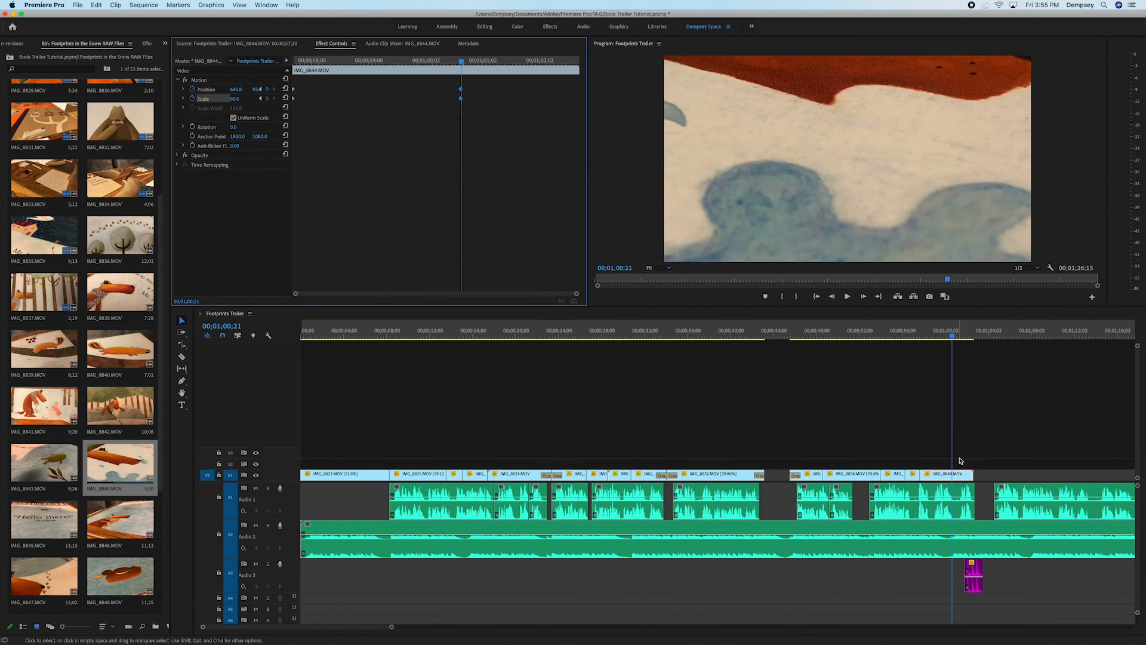
- Trim the end of IMG_8844.MOV to 00;01;00;21, and save the project after playing back the move
{"action": "left_click_drag", "start_coordinate": [967, 474], "coordinate": [954, 473]}
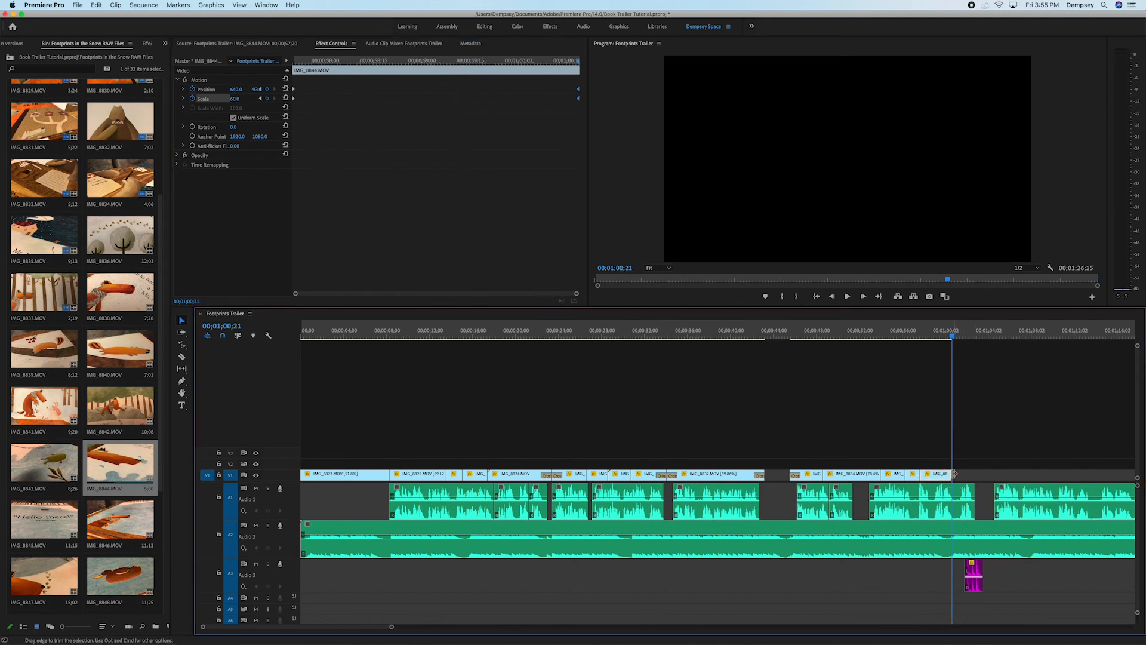
{"action": "left_click", "coordinate": [913, 334]}
{"action": "key", "text": "space"}
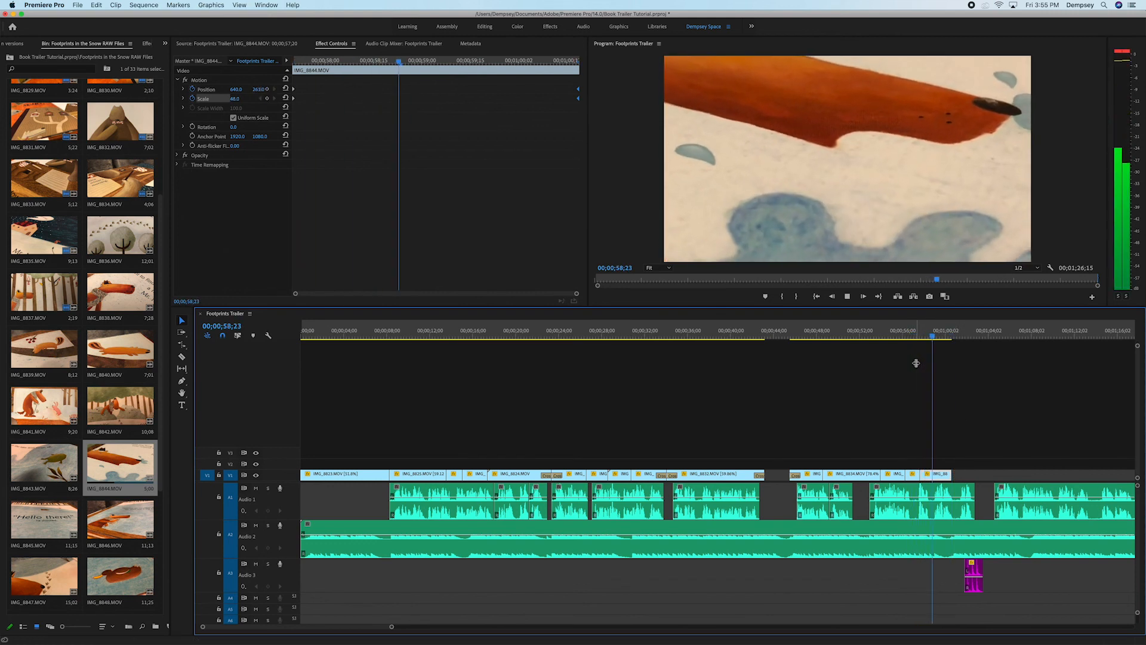
{"action": "key", "text": "space"}
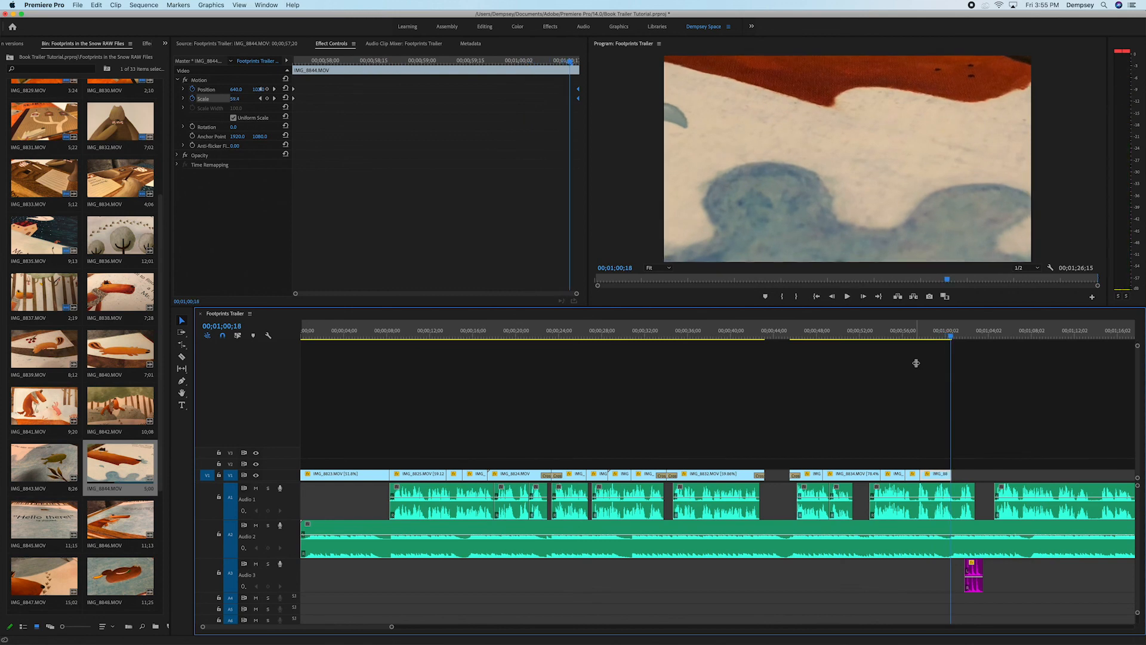
{"action": "key", "text": "super+s"}
- Open IMG_8850.MOV from the footage bin as the source clip and mark its in point at 00;00;00;05
{"action": "scroll", "coordinate": [113, 461], "scroll_direction": "down", "scroll_amount": 3}
{"action": "scroll", "coordinate": [112, 461], "scroll_direction": "down", "scroll_amount": 1}
{"action": "scroll", "coordinate": [112, 461], "scroll_direction": "up", "scroll_amount": 1}
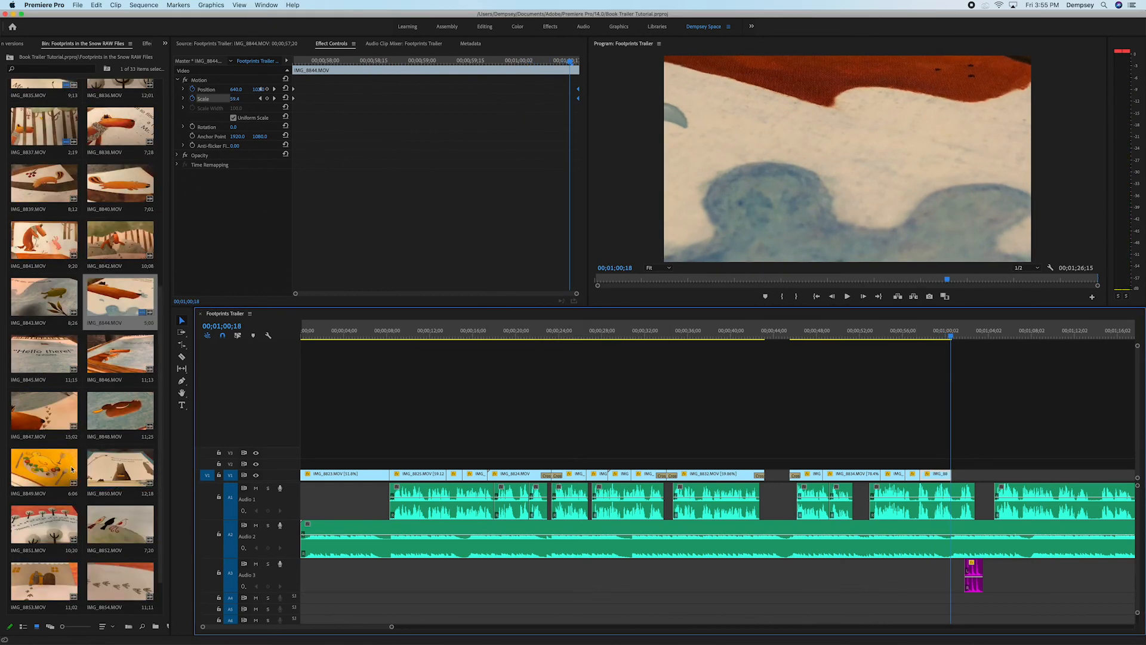
{"action": "scroll", "coordinate": [99, 418], "scroll_direction": "down", "scroll_amount": 1}
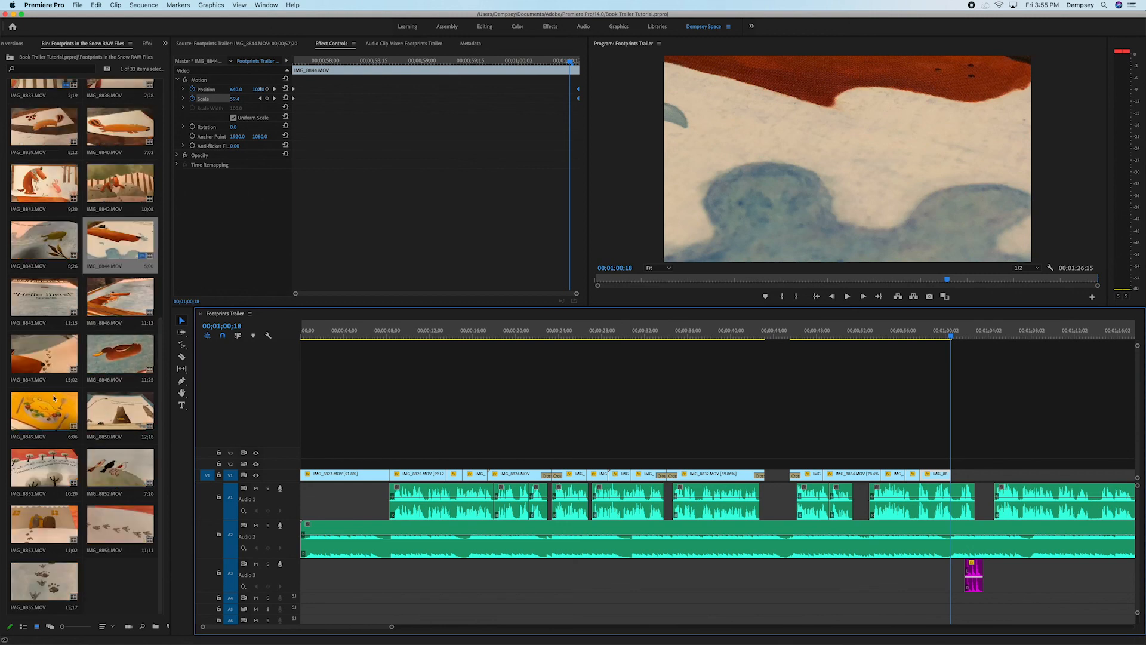
{"action": "key", "text": "super+s"}
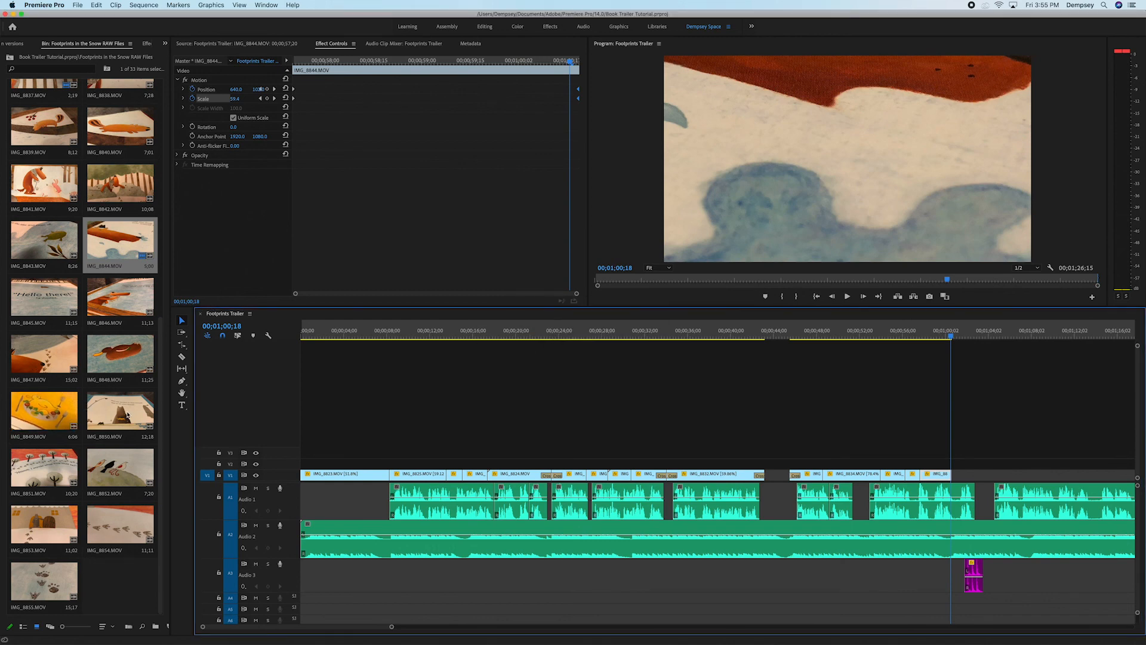
{"action": "double_click", "coordinate": [119, 410]}
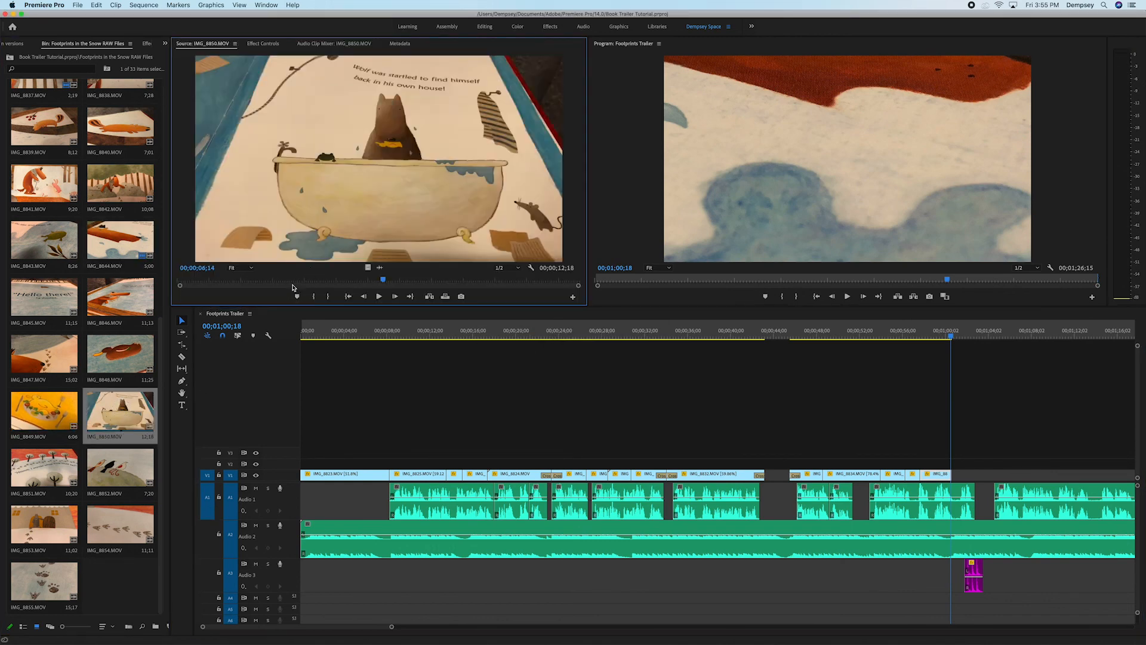
{"action": "left_click_drag", "start_coordinate": [277, 279], "coordinate": [186, 294]}
{"action": "key", "text": "i"}
- Place the video of IMG_8850.MOV on V1 at 00;01;00;18 and set its Scale to 52 with the default Position
{"action": "left_click_drag", "start_coordinate": [366, 268], "coordinate": [955, 477]}
{"action": "double_click", "coordinate": [973, 475]}
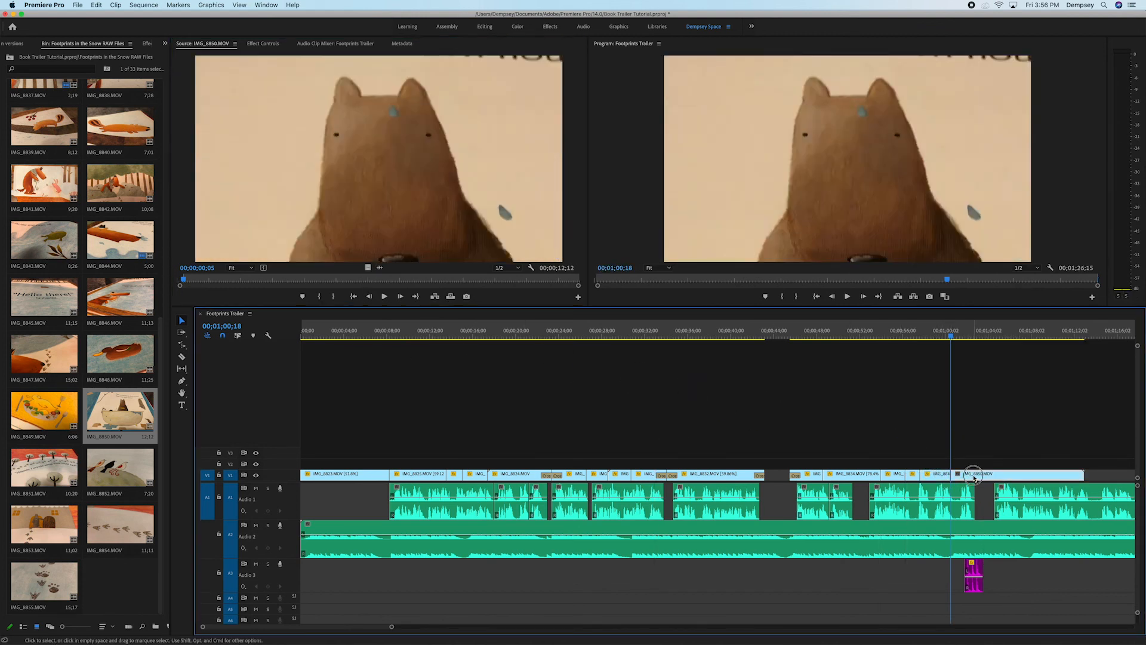
{"action": "left_click", "coordinate": [325, 46]}
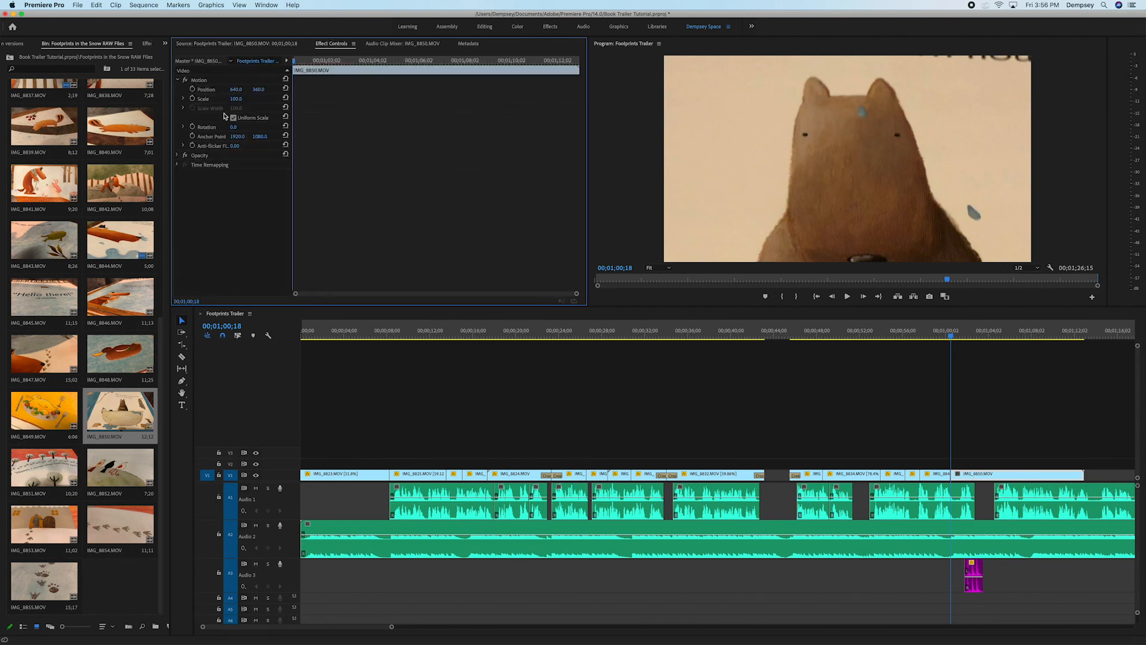
{"action": "left_click_drag", "start_coordinate": [242, 101], "coordinate": [263, 89]}
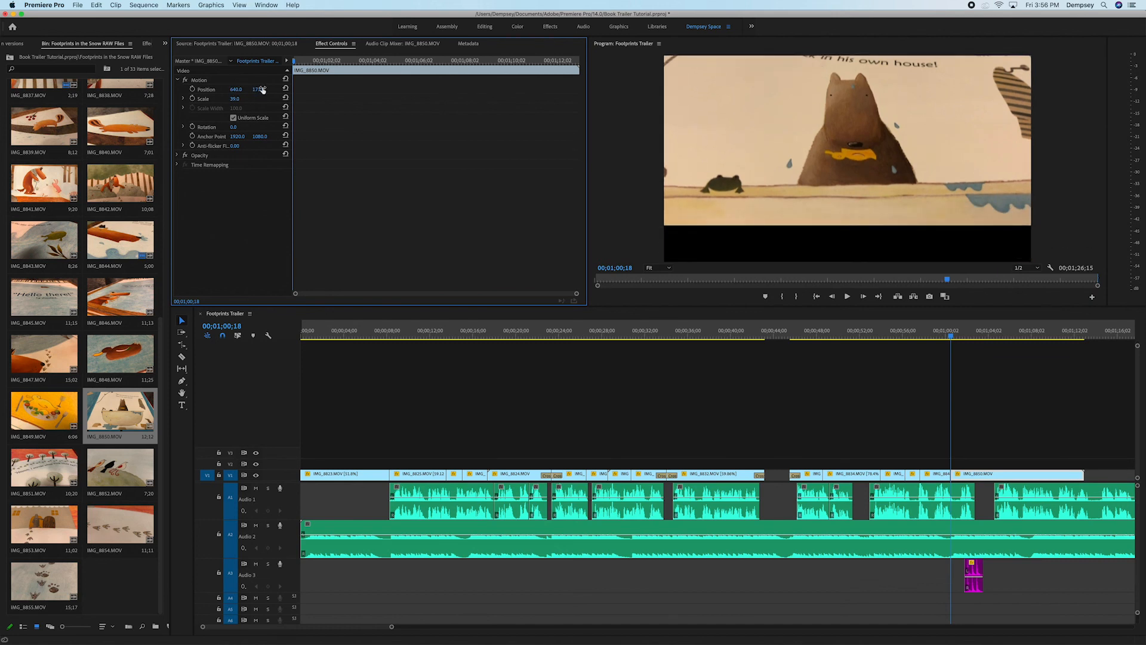
{"action": "left_click", "coordinate": [285, 89]}
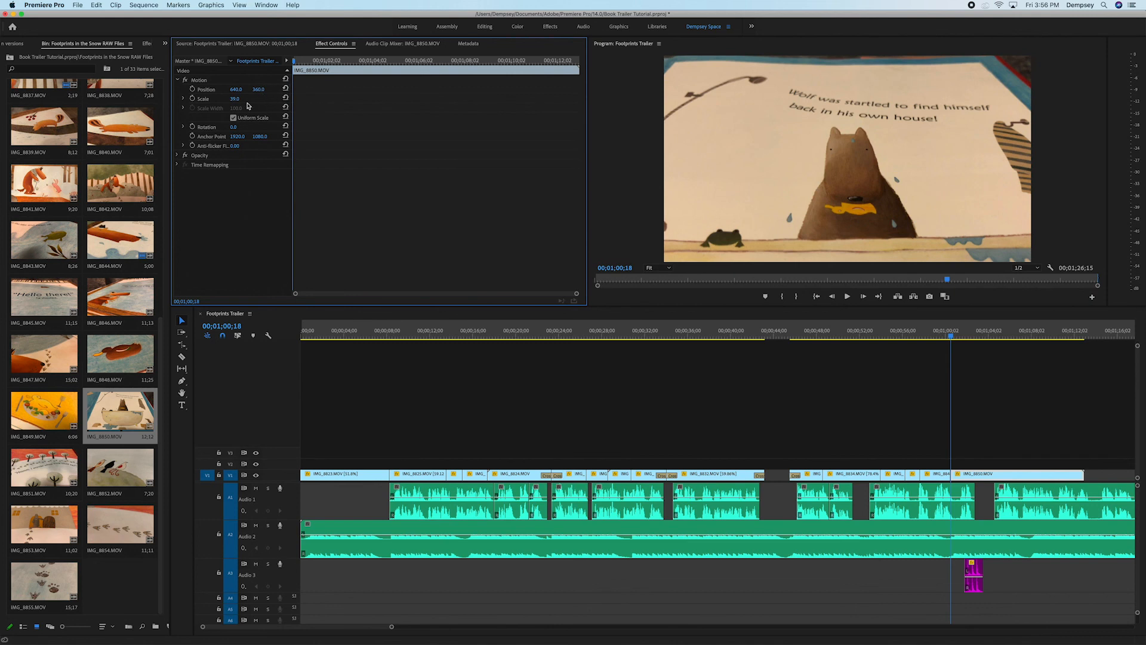
{"action": "left_click_drag", "start_coordinate": [235, 102], "coordinate": [243, 101]}
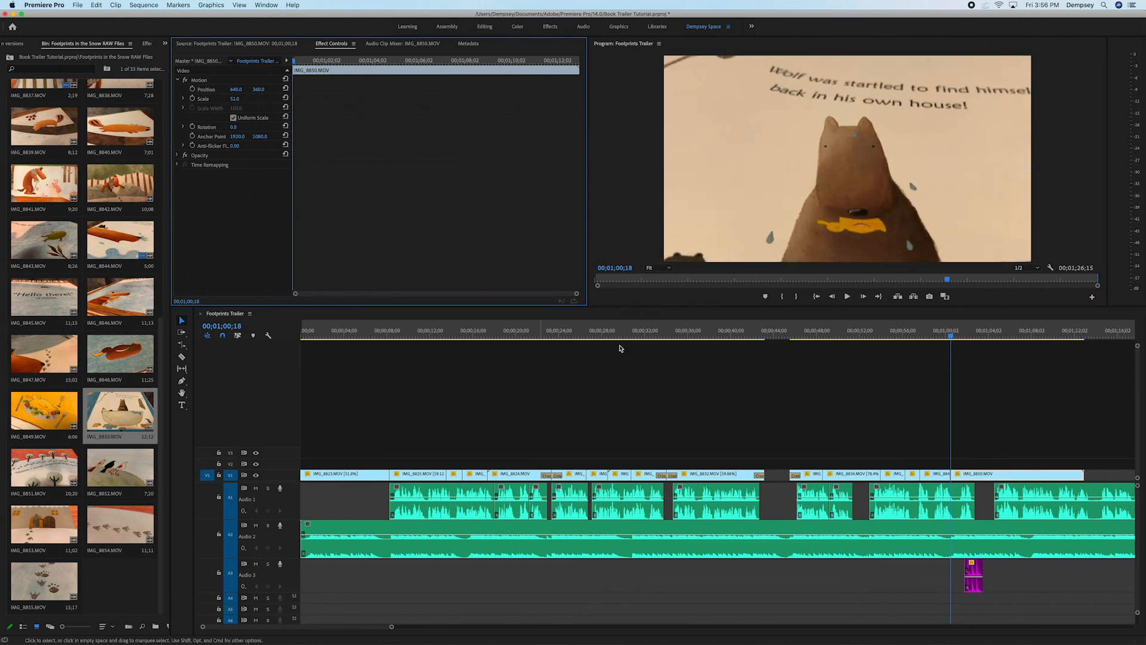
- Play back the cut into IMG_8850.MOV, trim its start at 00;01;01;26 and close the gap after IMG_8844.MOV
{"action": "left_click", "coordinate": [936, 331]}
{"action": "key", "text": "space"}
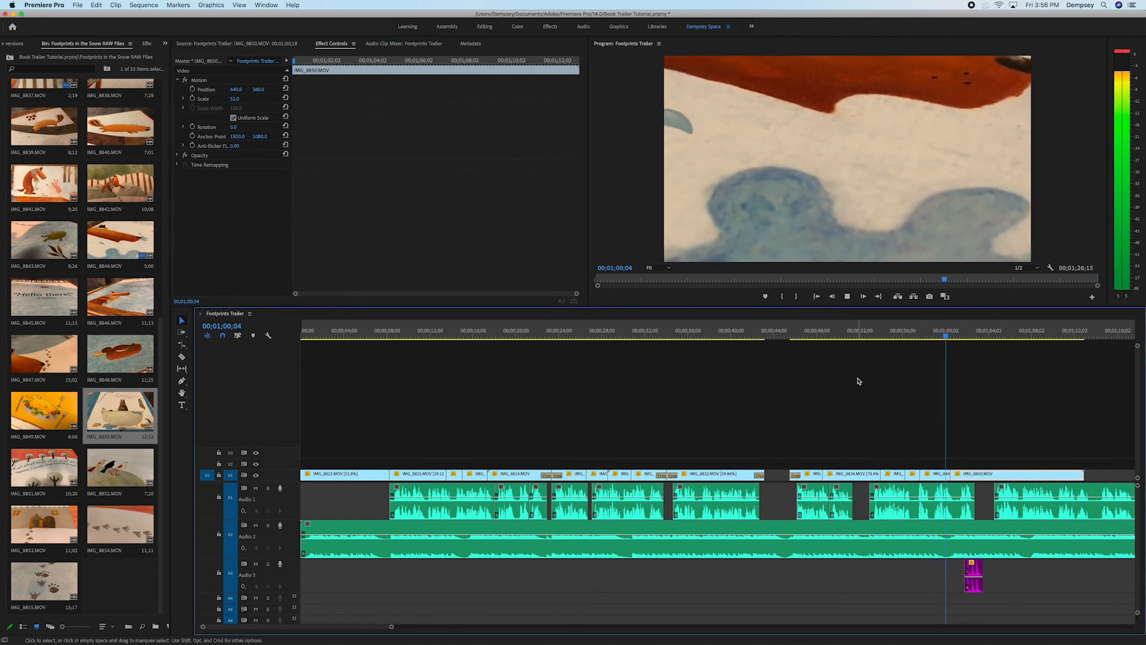
{"action": "key", "text": "space"}
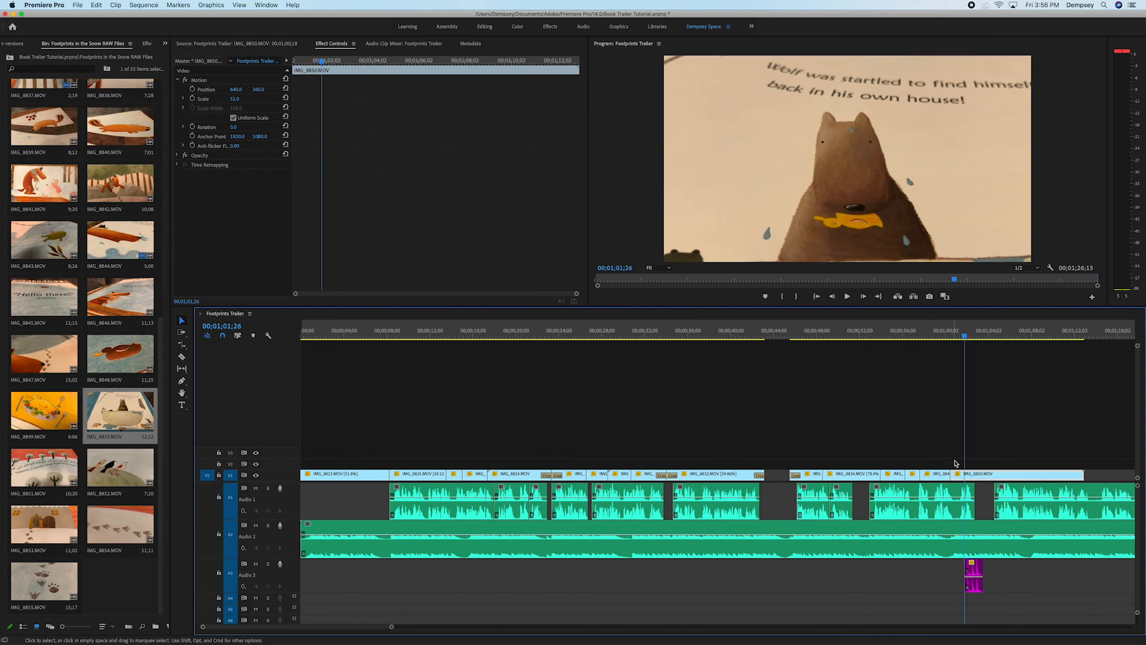
{"action": "left_click_drag", "start_coordinate": [956, 474], "coordinate": [964, 476]}
- Play back the new cut to 00;01;04;17 and trim the end of IMG_8850.MOV to that point
{"action": "left_click", "coordinate": [937, 334]}
{"action": "key", "text": "space"}
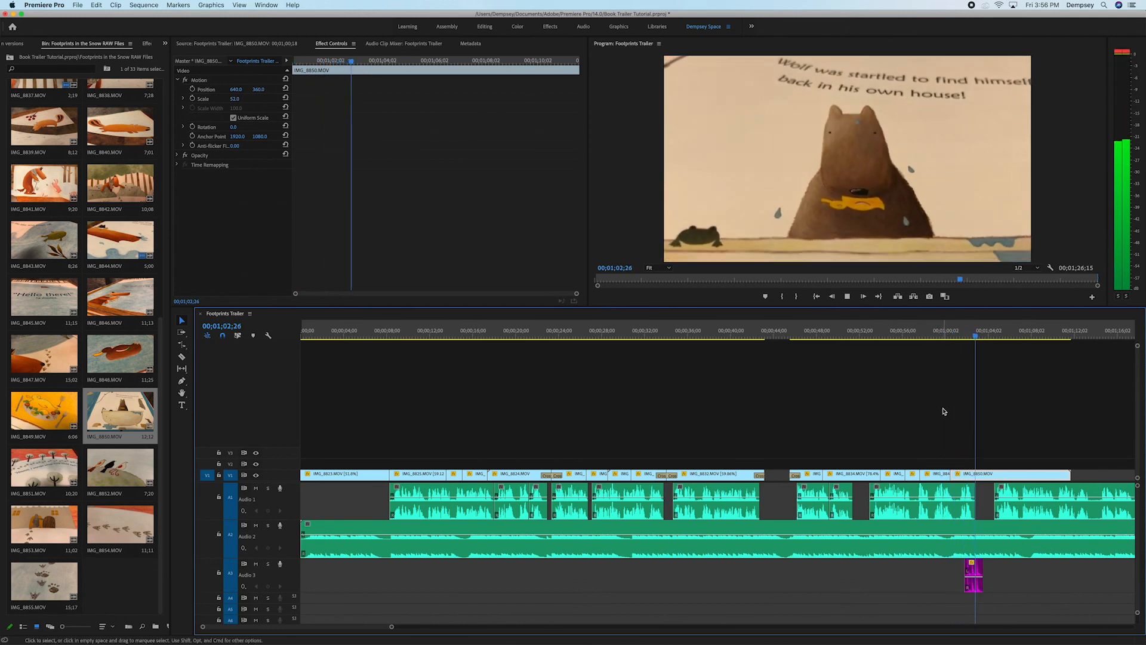
{"action": "key", "text": "space"}
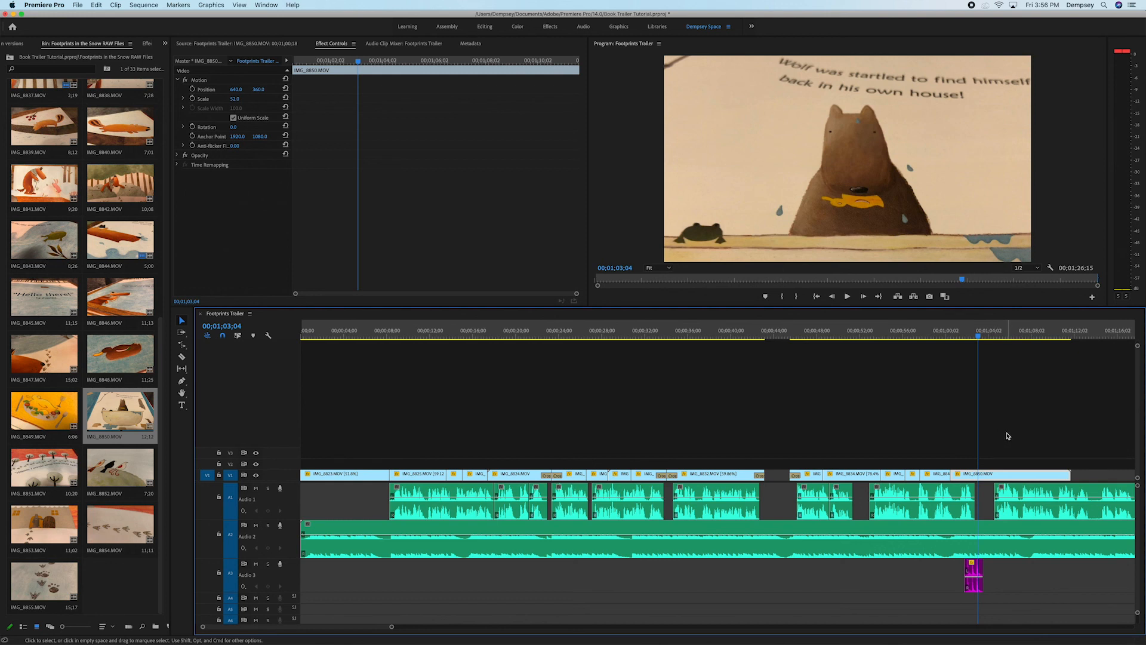
{"action": "key", "text": "space"}
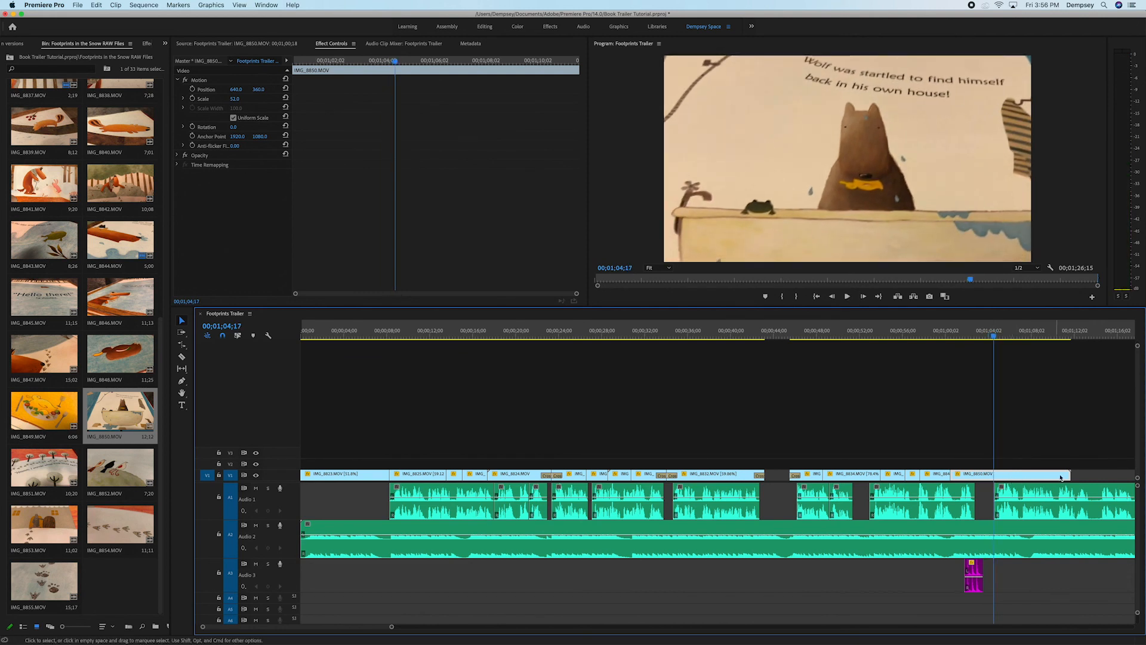
{"action": "left_click_drag", "start_coordinate": [1068, 476], "coordinate": [994, 474]}
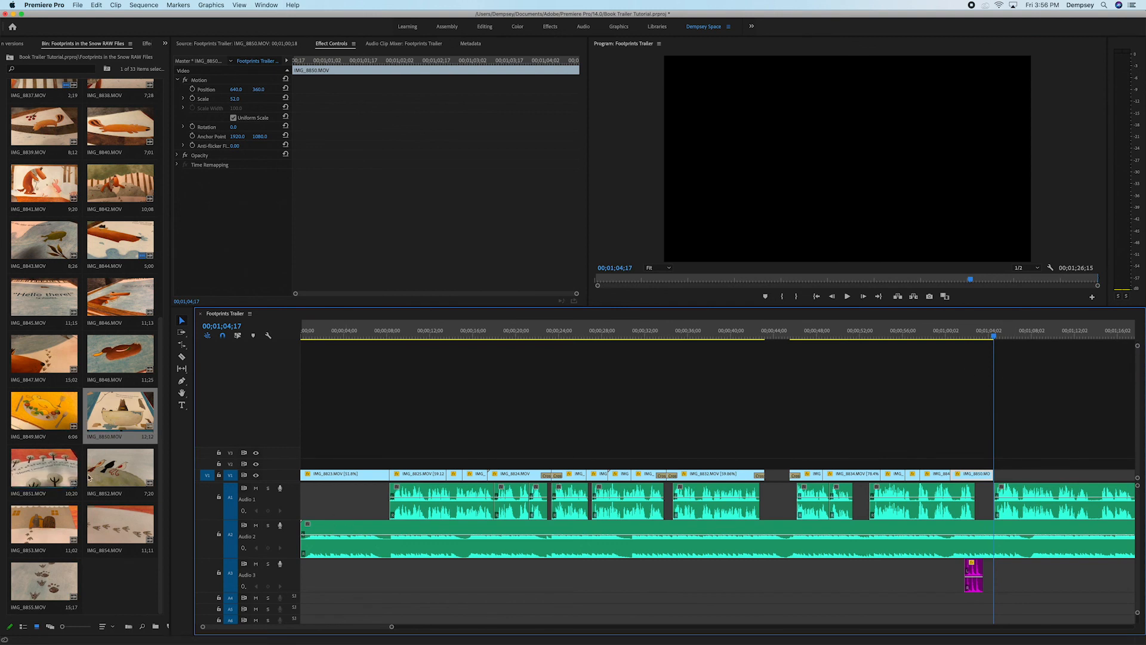
- Mark the in point of IMG_8853.MOV at 00;00;02;17 and place its video on V1 at 00;01;04;17
{"action": "double_click", "coordinate": [47, 510]}
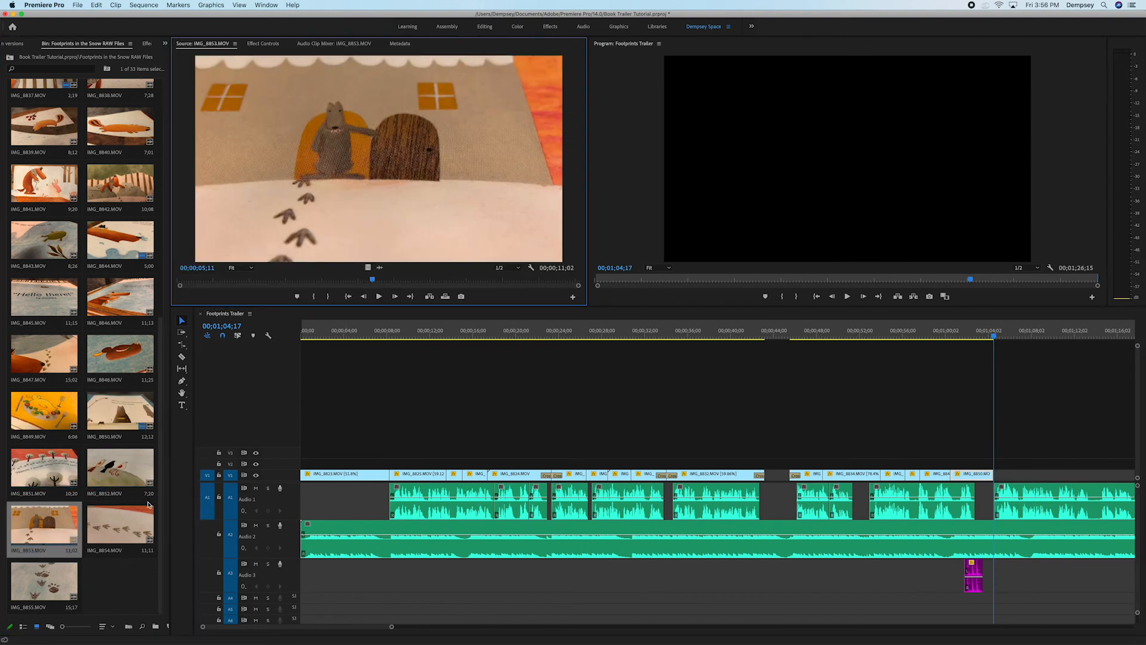
{"action": "mouse_move", "coordinate": [317, 279]}
{"action": "left_mouse_down"}
{"action": "mouse_move", "coordinate": [487, 279]}
{"action": "mouse_move", "coordinate": [271, 281]}
{"action": "left_mouse_up"}
{"action": "key", "text": "i"}
{"action": "left_click_drag", "start_coordinate": [368, 266], "coordinate": [1002, 467]}
{"action": "left_click_drag", "start_coordinate": [392, 626], "coordinate": [452, 630]}
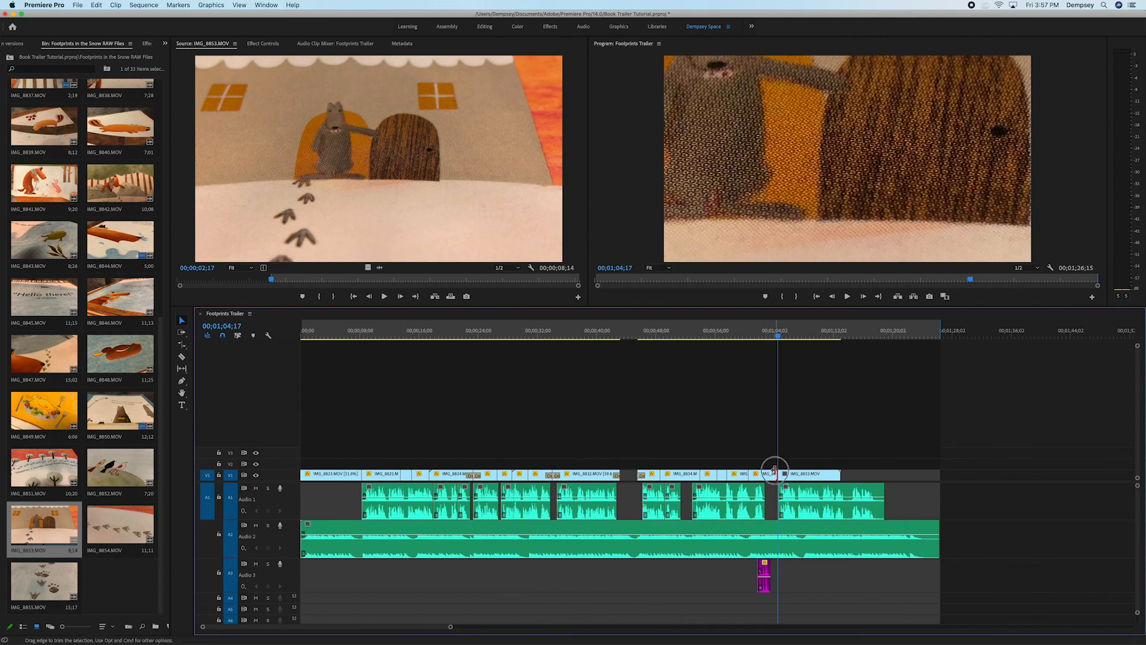
{"action": "left_click", "coordinate": [772, 335]}
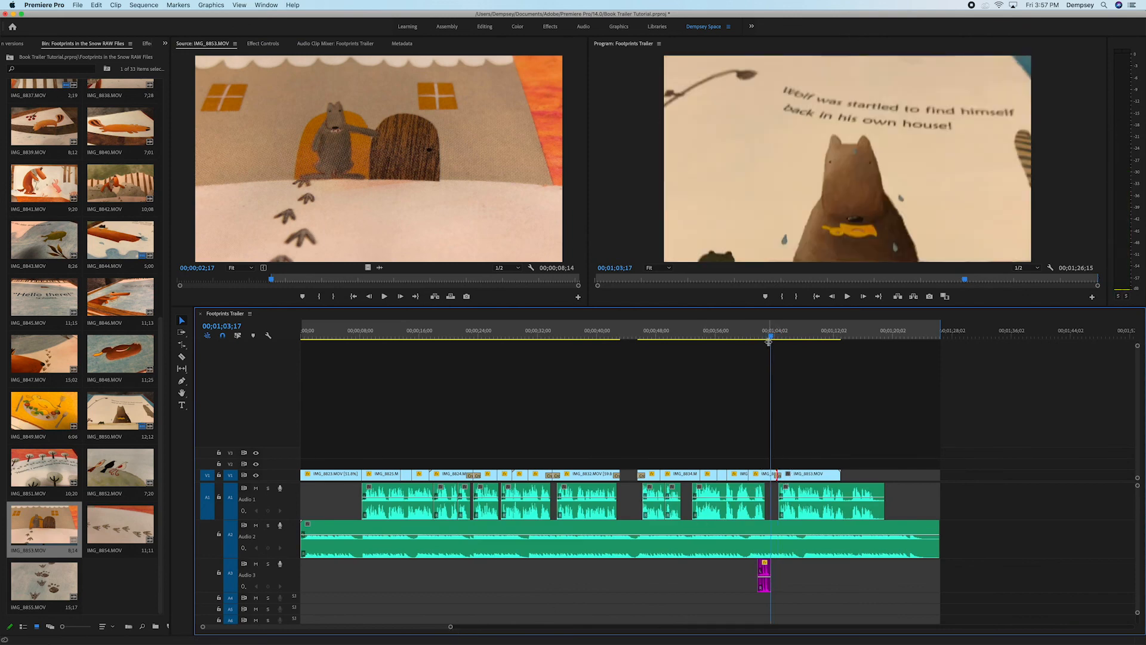
- Play back the start of IMG_8853.MOV on V1 and set its Scale to 40
{"action": "key", "text": "space"}
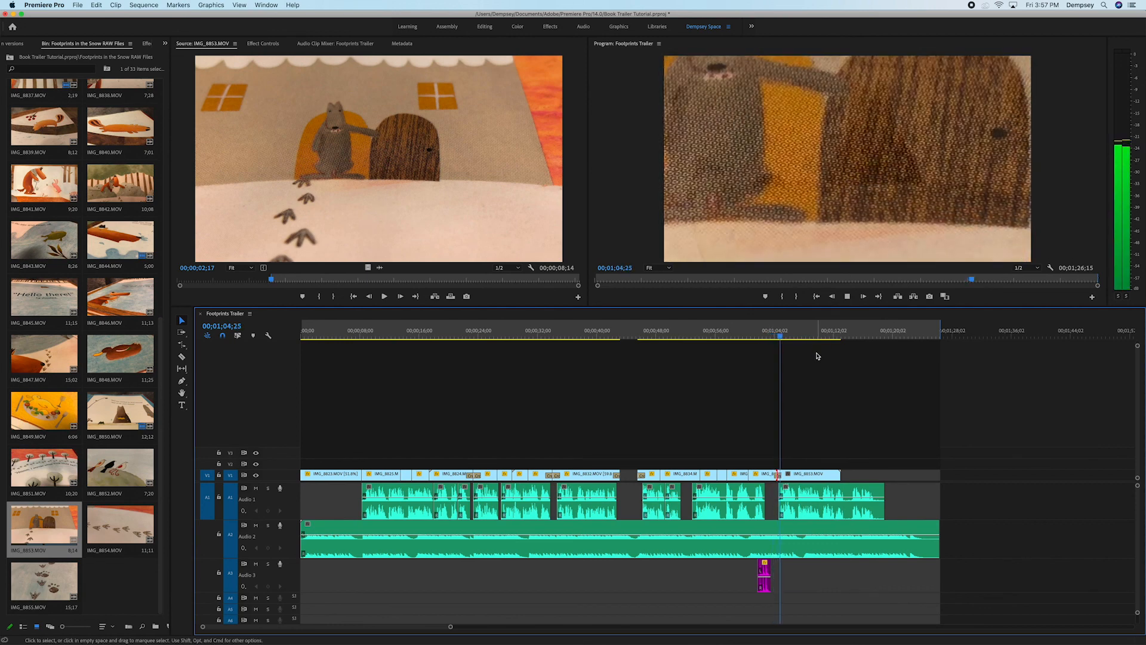
{"action": "key", "text": "space"}
{"action": "double_click", "coordinate": [789, 476]}
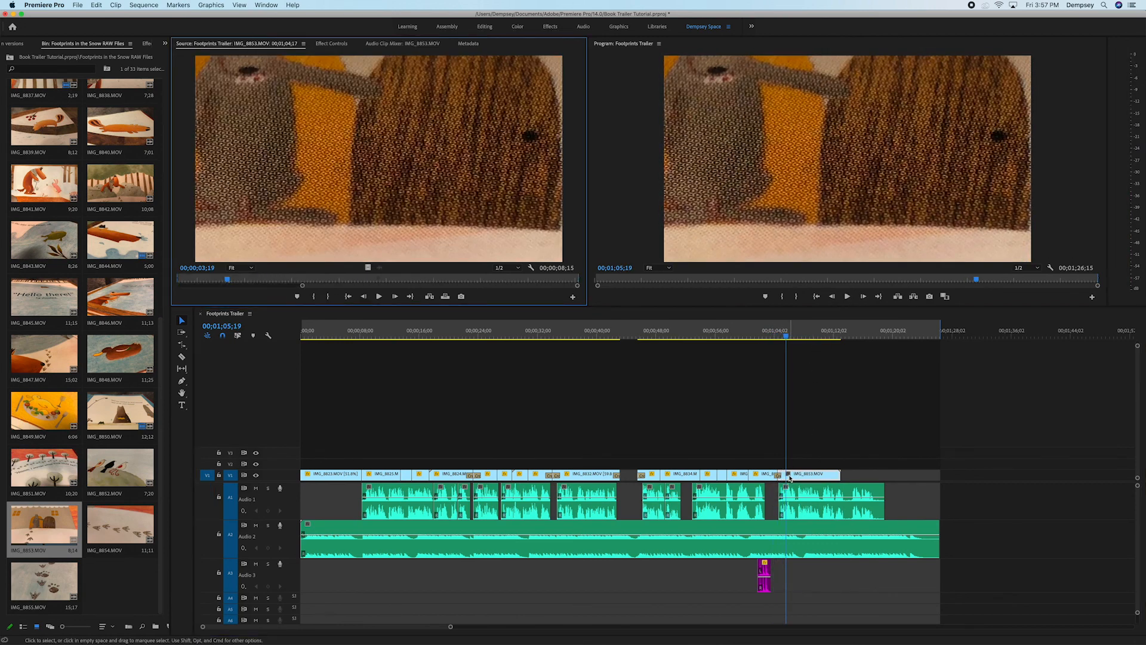
{"action": "left_click", "coordinate": [332, 44]}
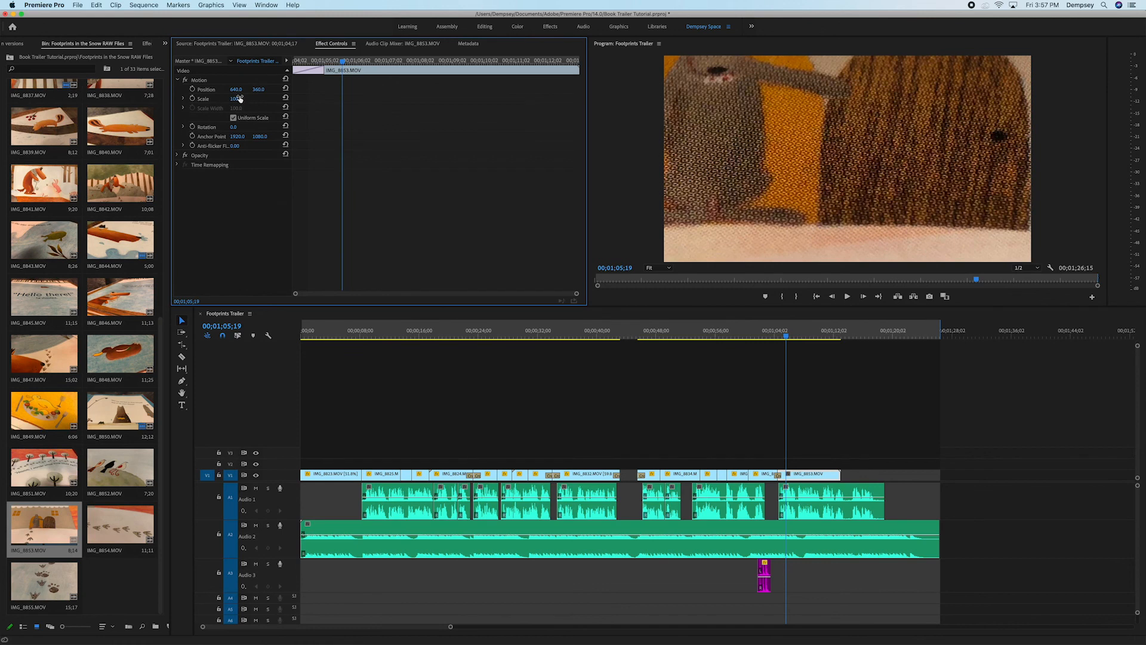
{"action": "left_click_drag", "start_coordinate": [236, 99], "coordinate": [202, 99]}
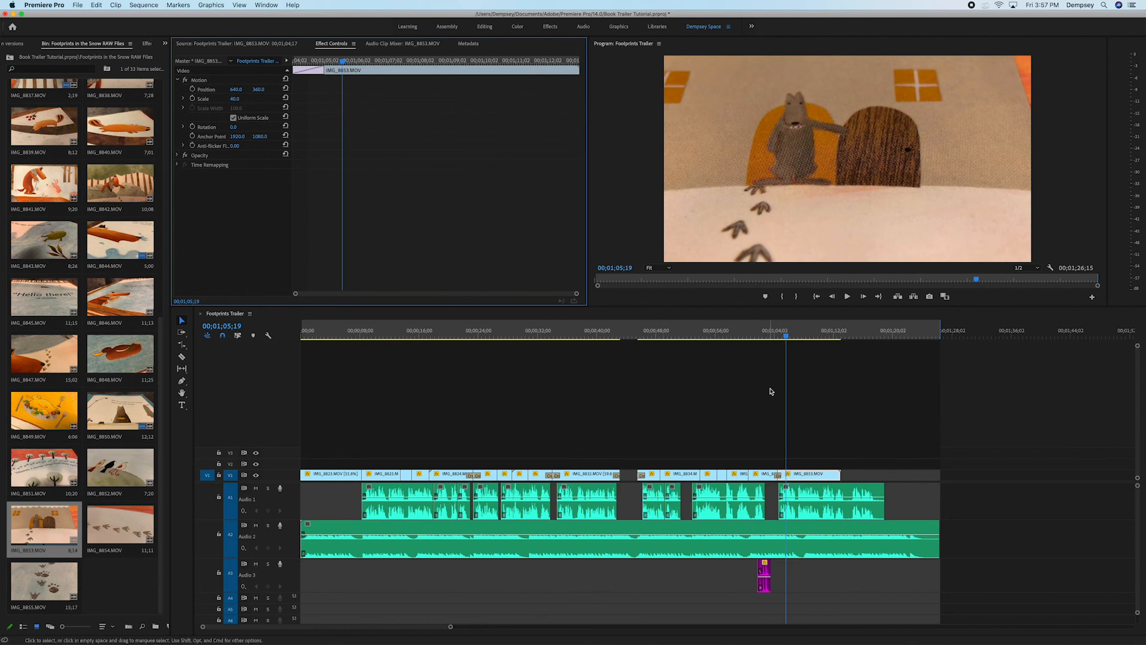
- Play back to 00;01;07;15, mark the in point of IMG_8851.MOV at 00;00;04;27 and place its video there on V1
{"action": "left_click", "coordinate": [767, 335]}
{"action": "key", "text": "space"}
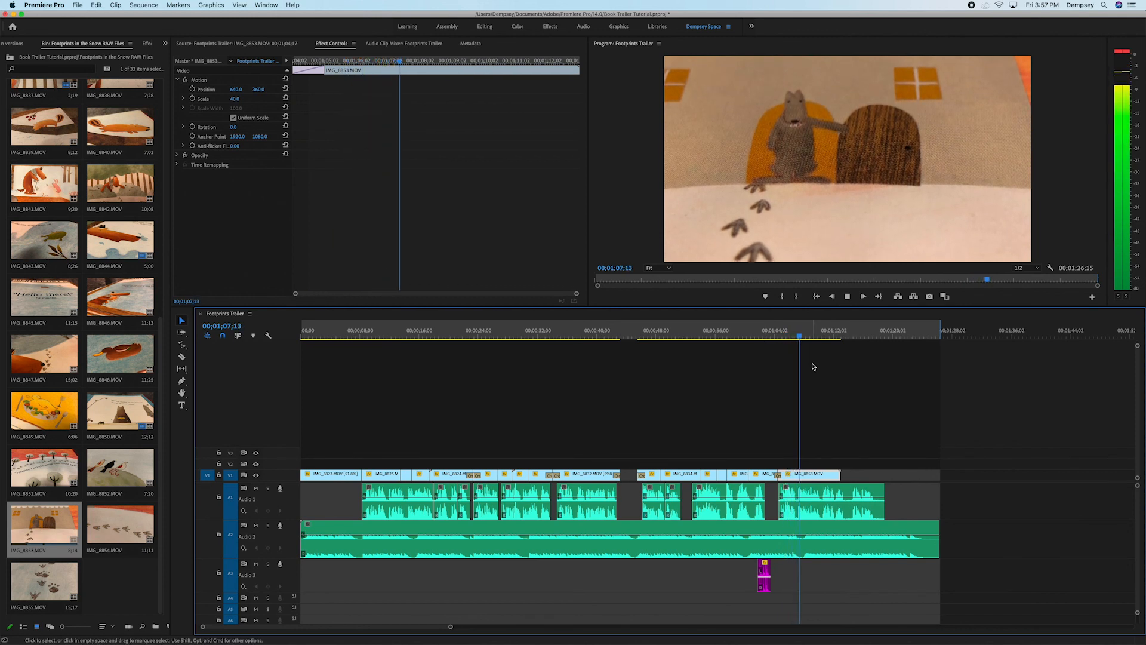
{"action": "key", "text": "space"}
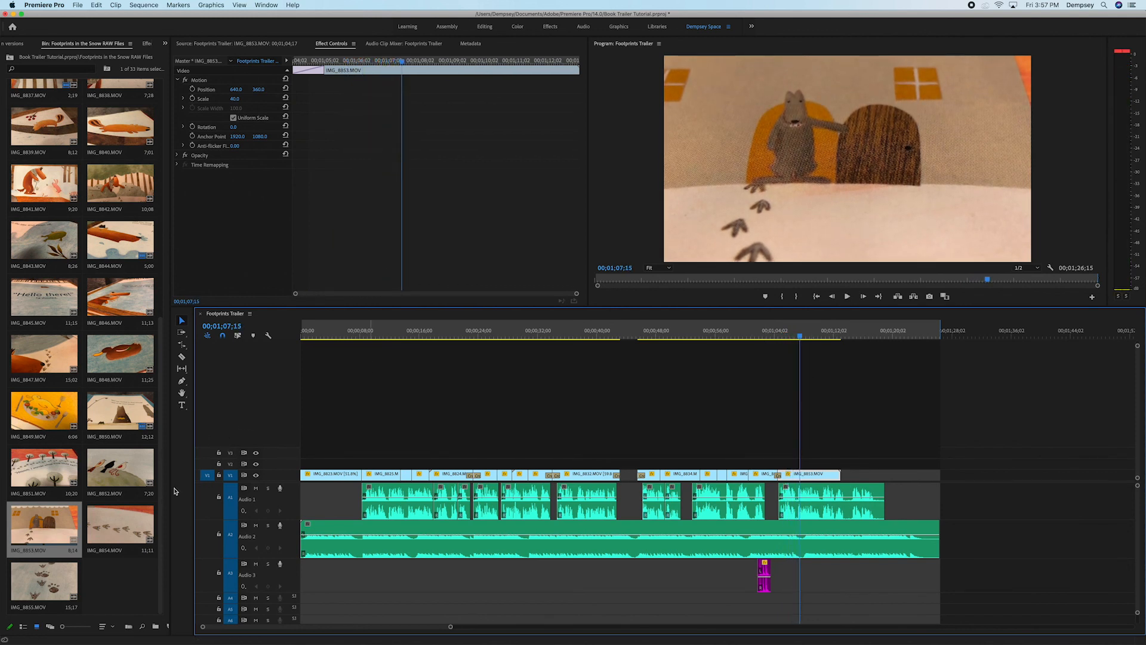
{"action": "double_click", "coordinate": [39, 468]}
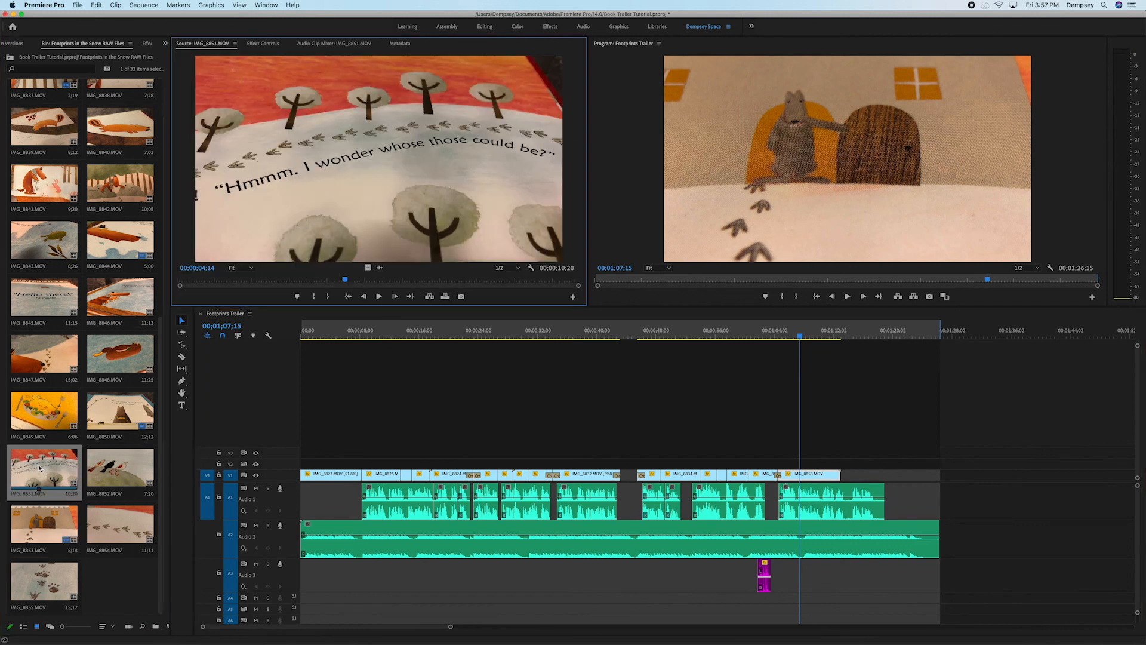
{"action": "left_click_drag", "start_coordinate": [335, 283], "coordinate": [805, 478]}
{"action": "key", "text": "i"}
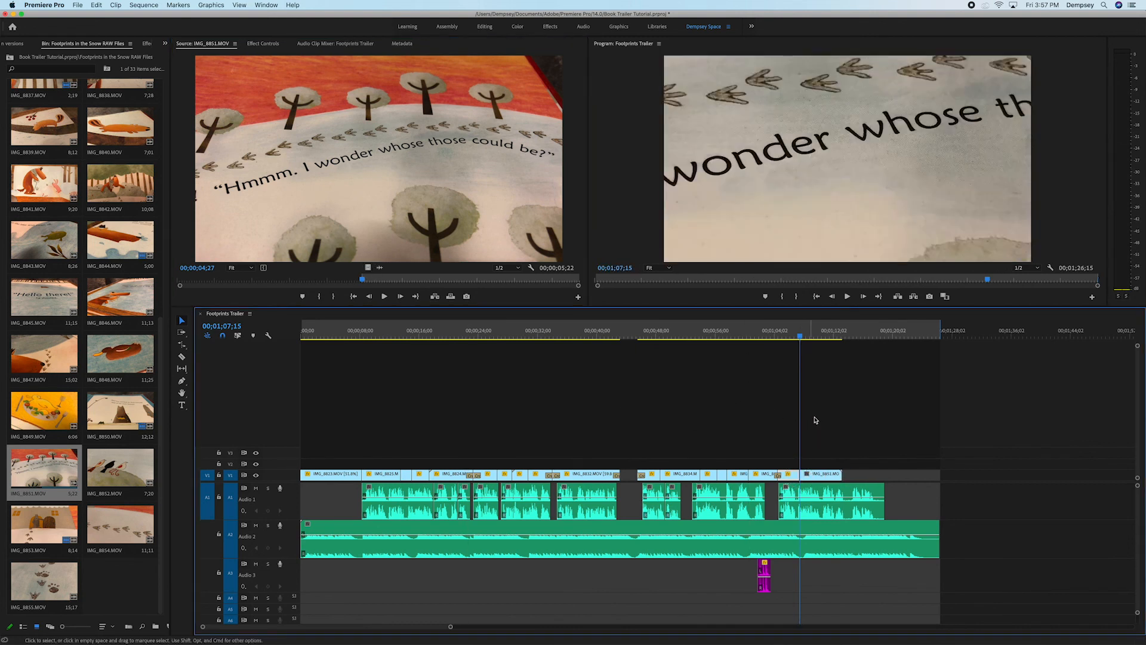
- Reduce the Scale of IMG_8851.MOV, shift its Position to 705, 370 and add eased starting keyframes for both
{"action": "double_click", "coordinate": [808, 475]}
{"action": "left_click", "coordinate": [332, 44]}
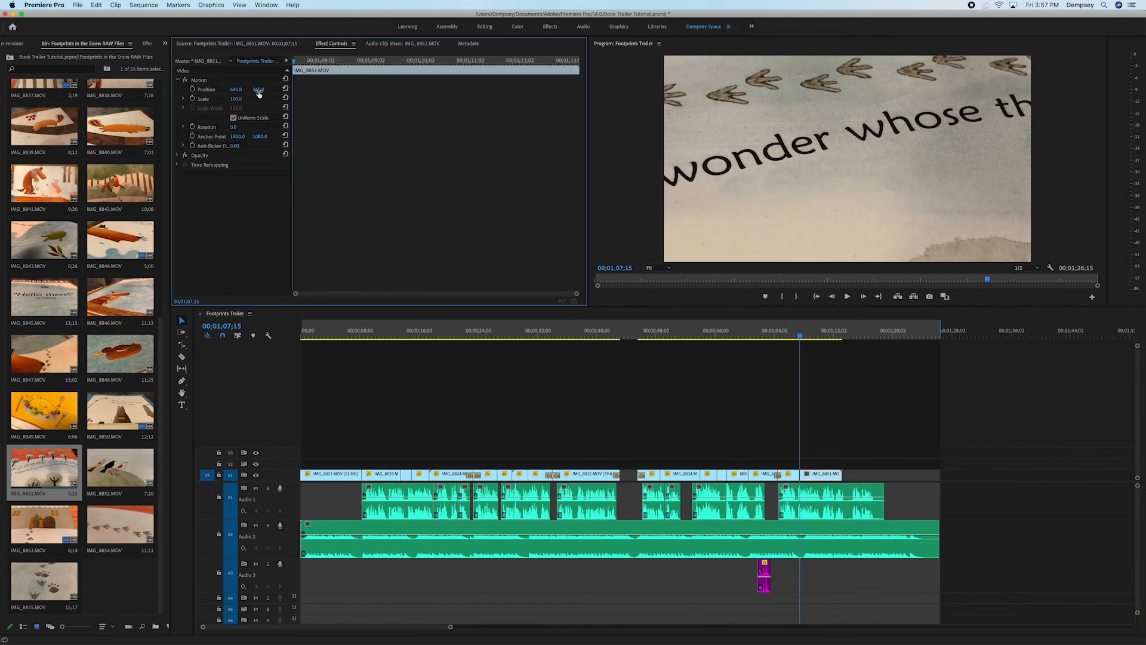
{"action": "mouse_move", "coordinate": [258, 90]}
{"action": "left_mouse_down"}
{"action": "mouse_move", "coordinate": [224, 98]}
{"action": "mouse_move", "coordinate": [249, 89]}
{"action": "mouse_move", "coordinate": [236, 89]}
{"action": "left_mouse_up"}
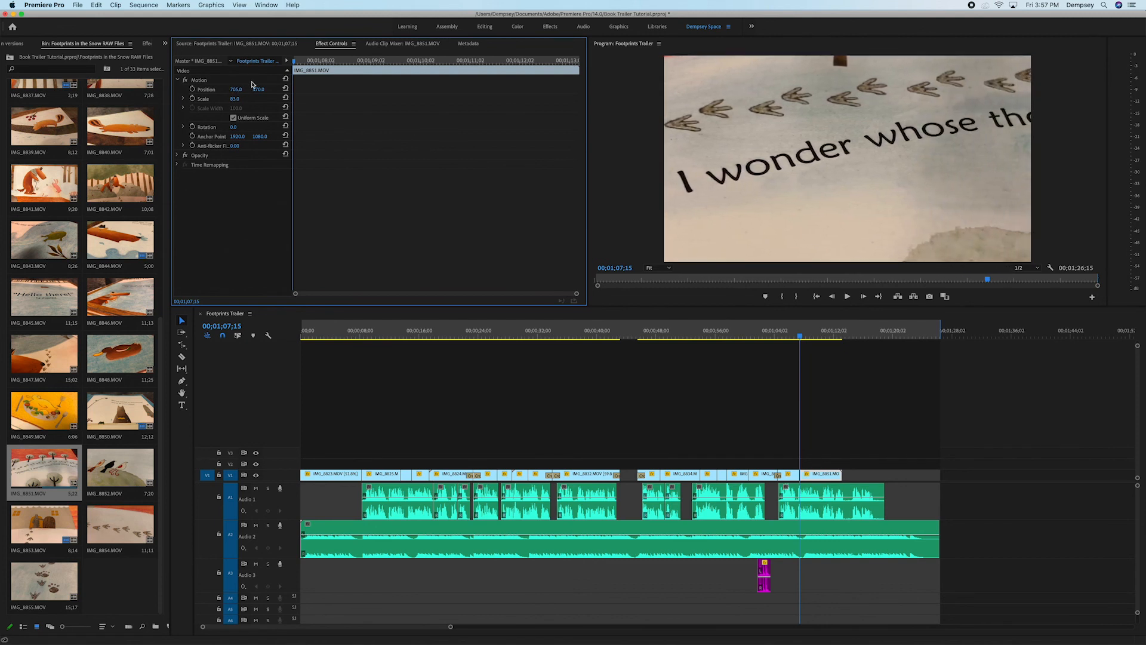
{"action": "left_click", "coordinate": [192, 89]}
{"action": "right_click", "coordinate": [294, 93]}
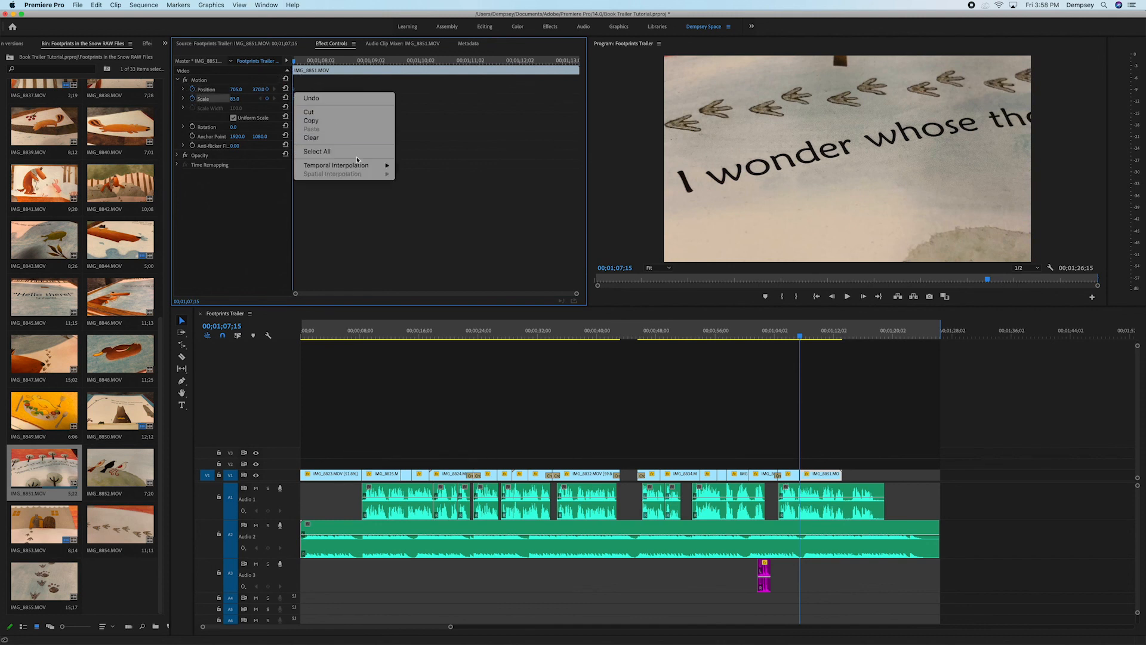
{"action": "mouse_move", "coordinate": [361, 166]}
{"action": "left_click", "coordinate": [440, 216]}
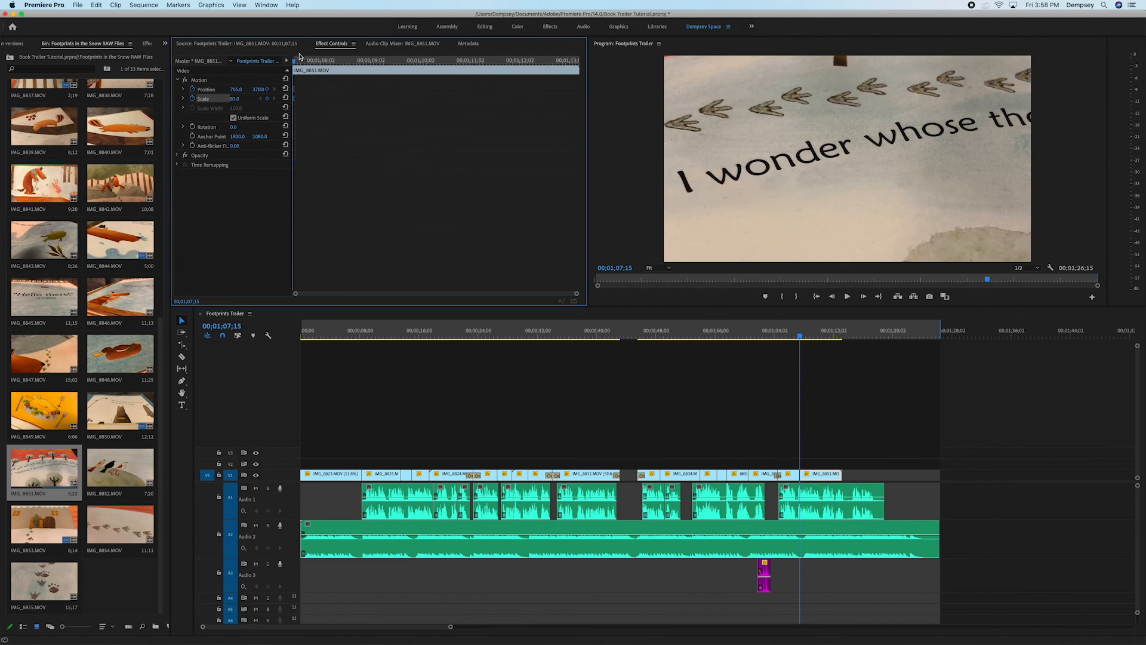
- Add an eased Position keyframe with a horizontal value of -299 to IMG_8851.MOV and move it to the clip's end
{"action": "left_click_drag", "start_coordinate": [297, 61], "coordinate": [529, 66]}
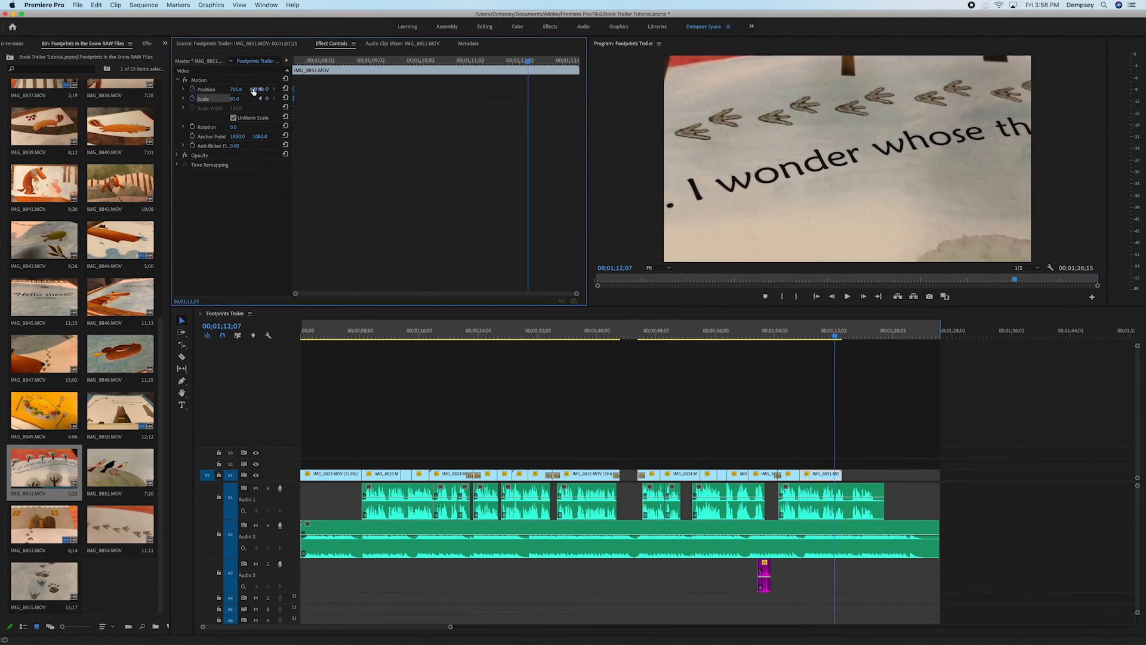
{"action": "left_click_drag", "start_coordinate": [261, 89], "coordinate": [197, 92]}
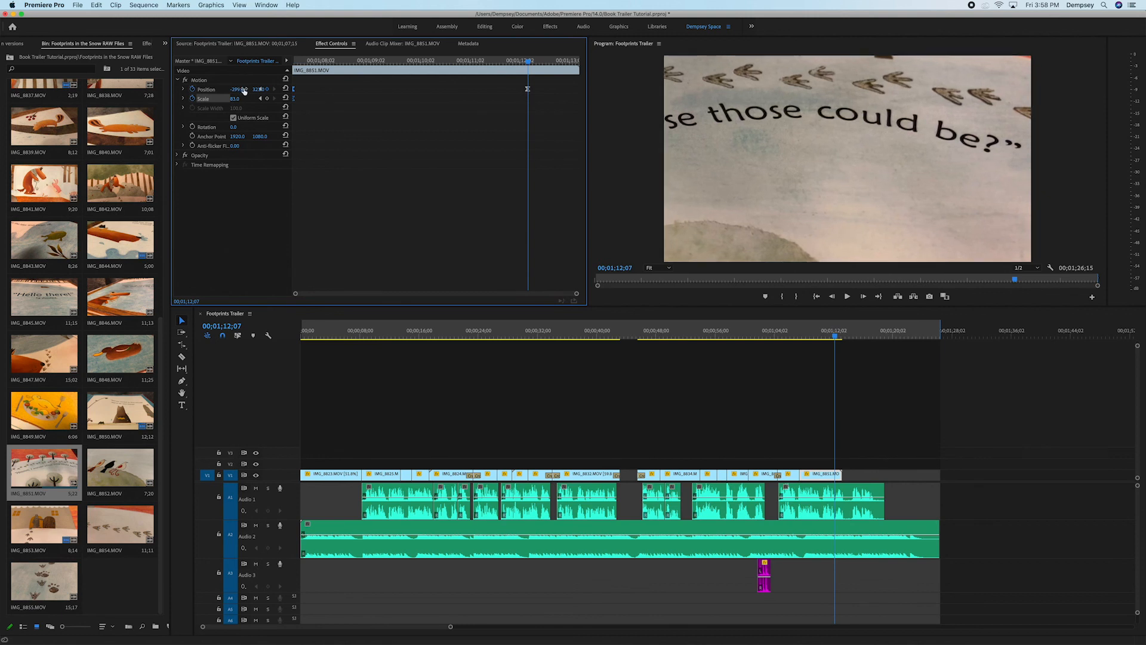
{"action": "left_click", "coordinate": [527, 89]}
{"action": "right_click", "coordinate": [528, 91]}
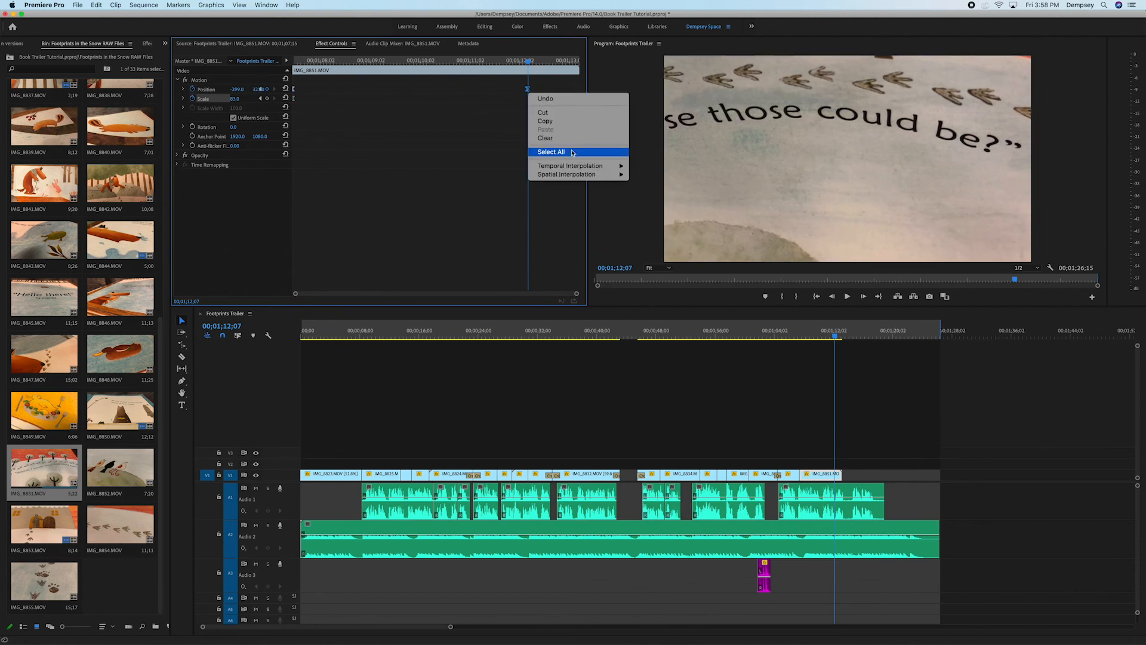
{"action": "mouse_move", "coordinate": [597, 166]}
{"action": "left_click", "coordinate": [649, 213]}
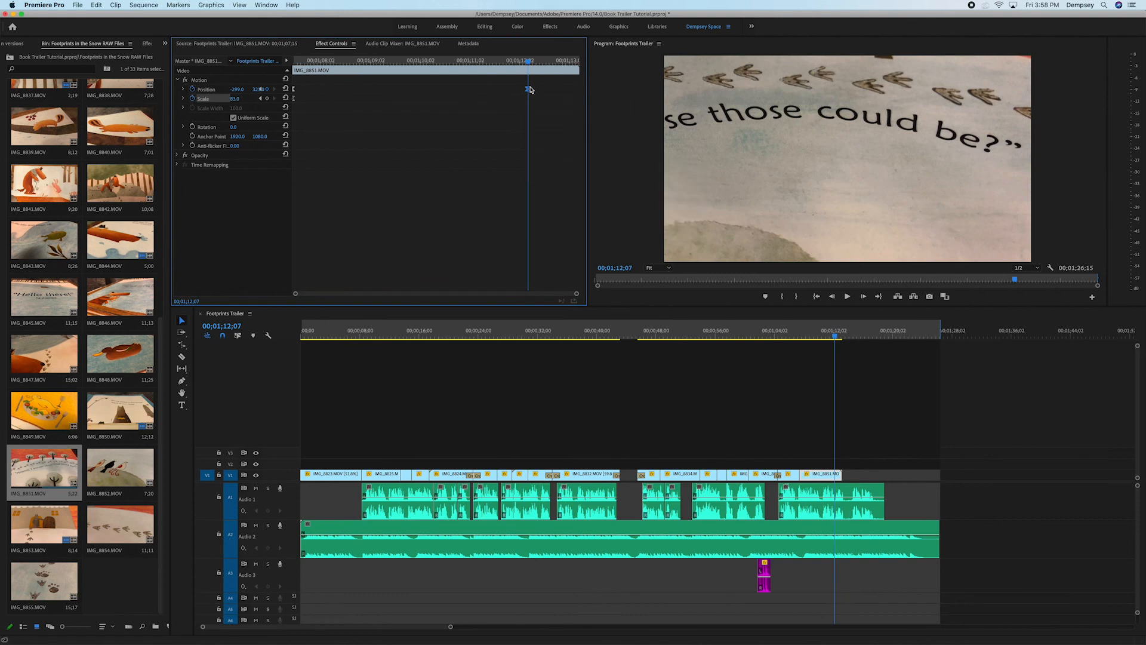
{"action": "left_click_drag", "start_coordinate": [528, 90], "coordinate": [590, 94]}
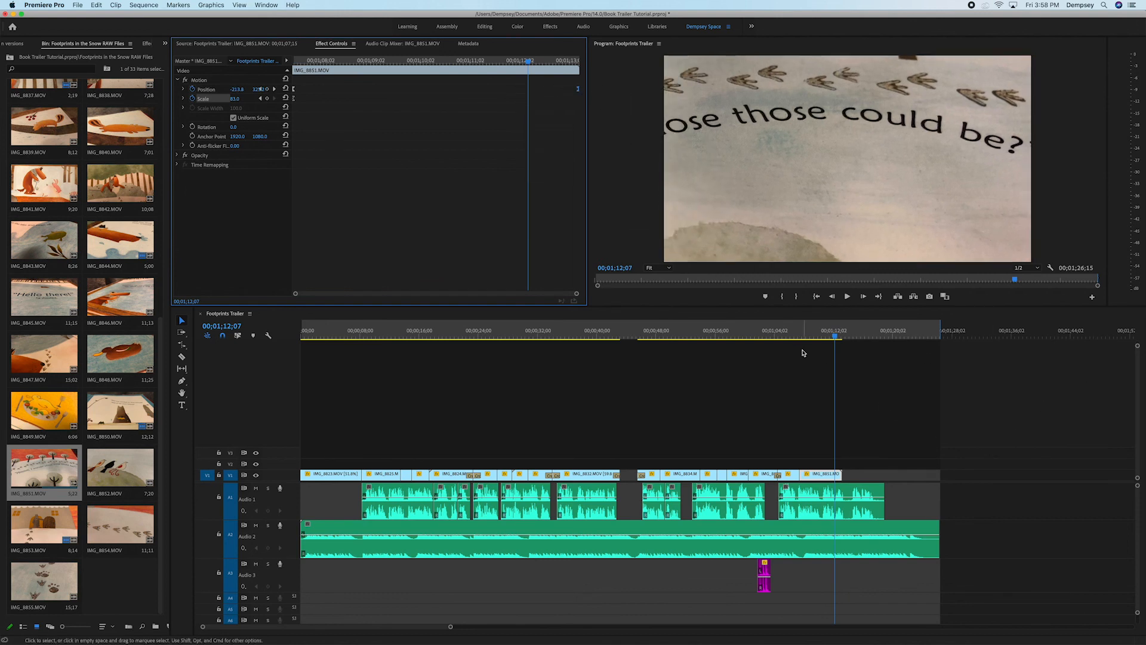
- Play back the IMG_8851.MOV pan, then mark IMG_8852.MOV from 00;00;05;05 to 00;00;07;09 and place its video directly after it on V1
{"action": "left_click", "coordinate": [787, 333]}
{"action": "left_click", "coordinate": [824, 386]}
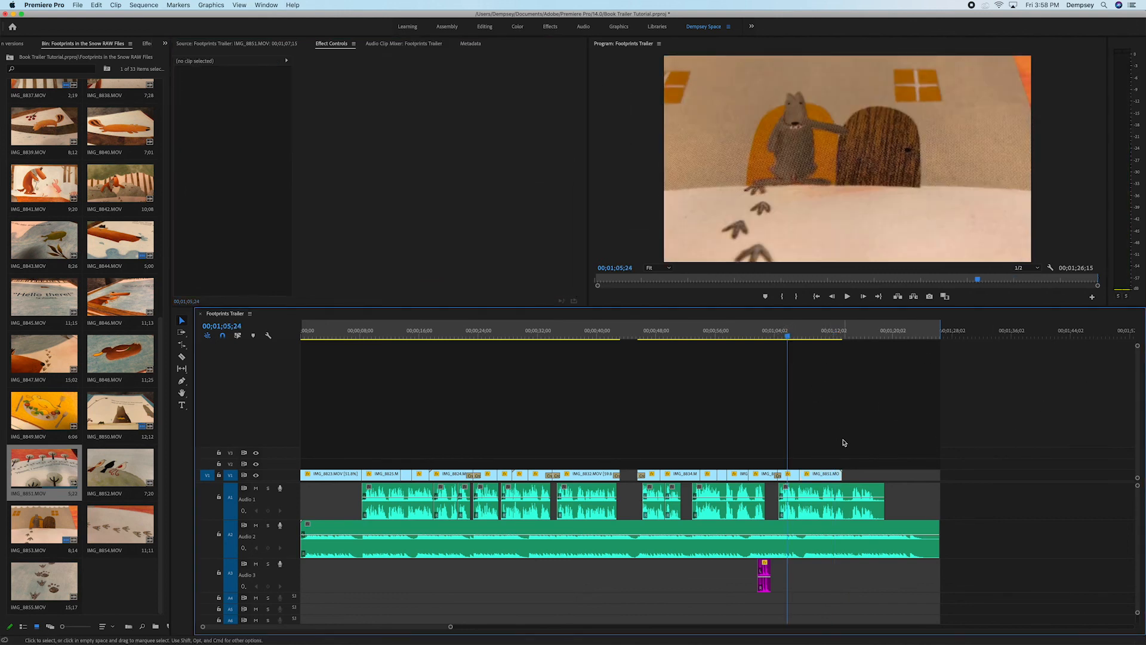
{"action": "key", "text": "space"}
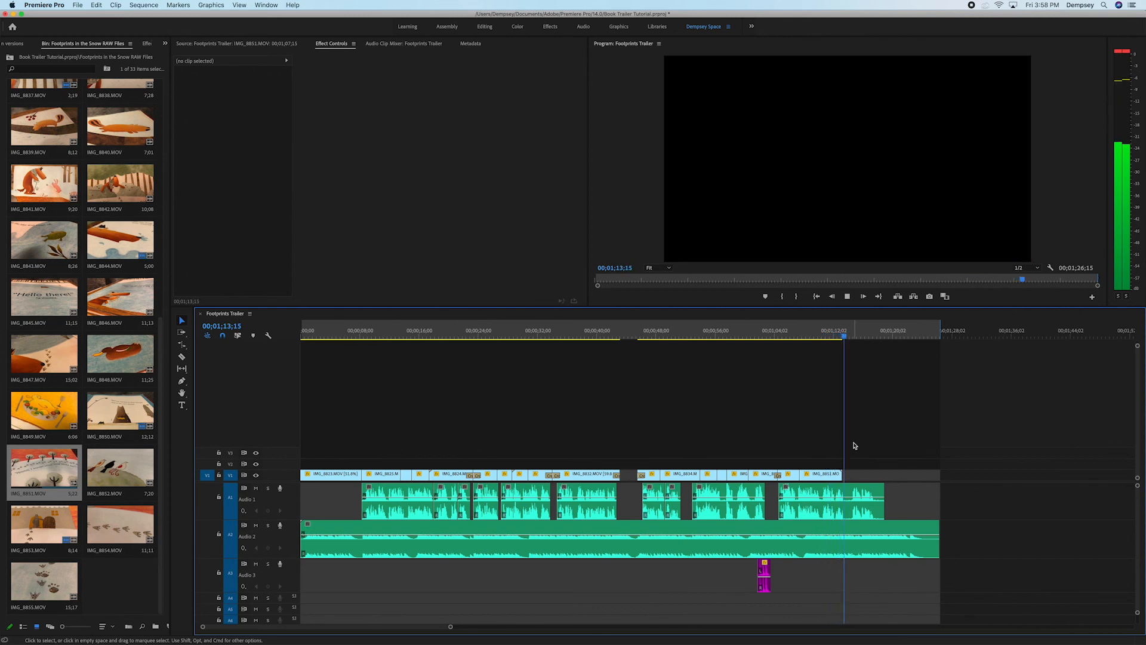
{"action": "key", "text": "space"}
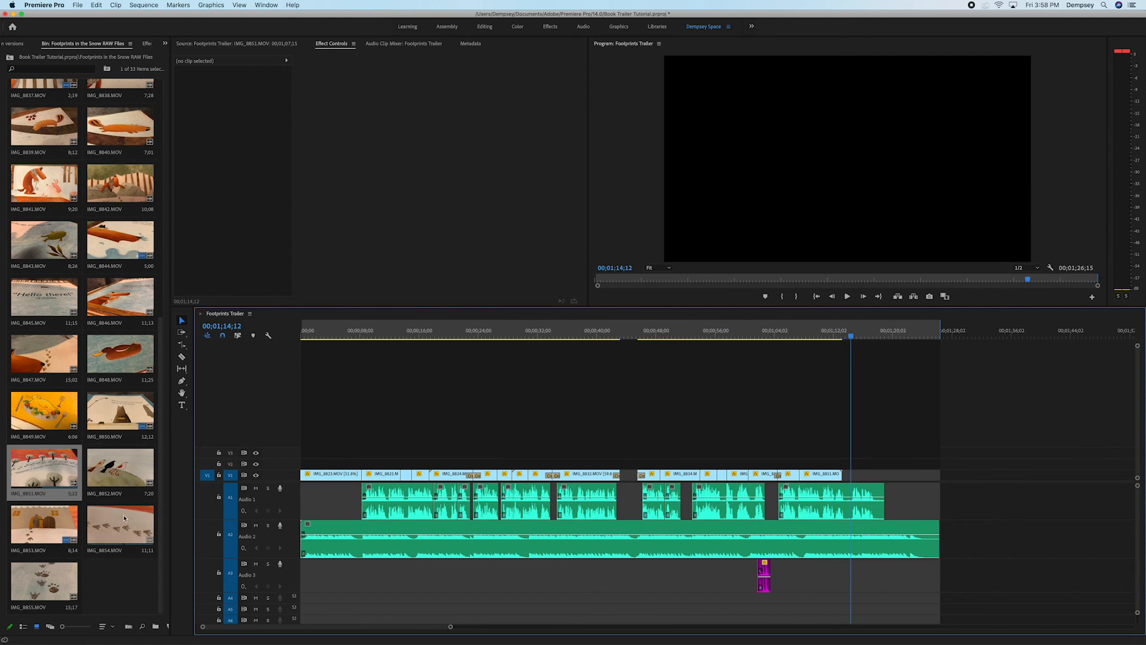
{"action": "double_click", "coordinate": [106, 467]}
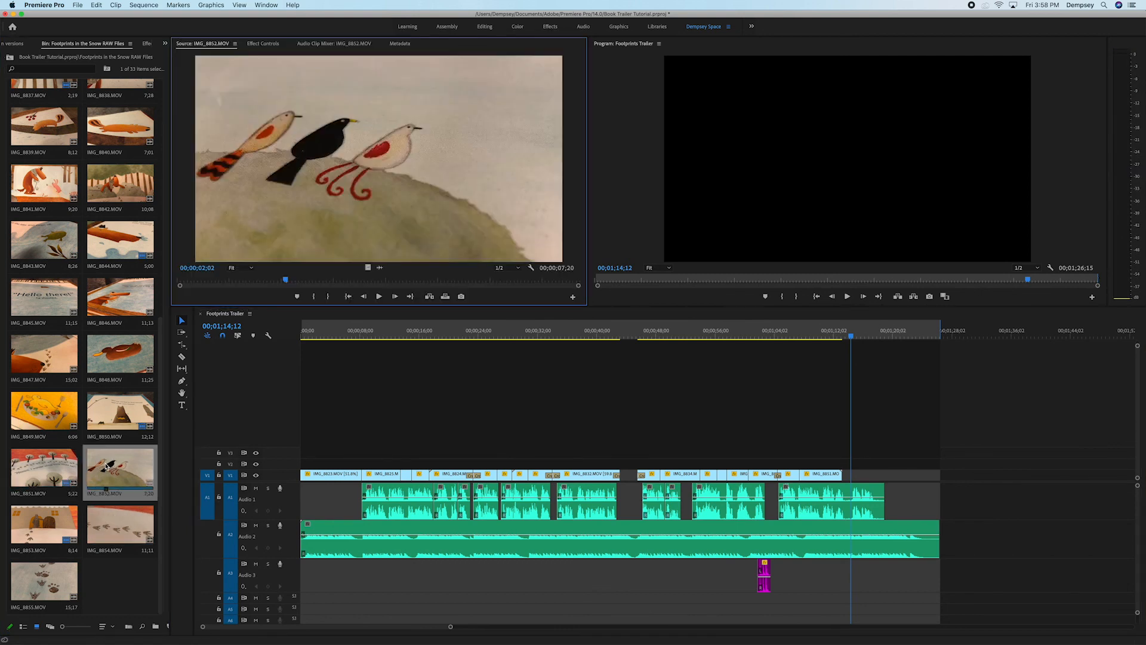
{"action": "left_click_drag", "start_coordinate": [303, 284], "coordinate": [450, 283]}
{"action": "key", "text": "i"}
{"action": "key", "text": "space"}
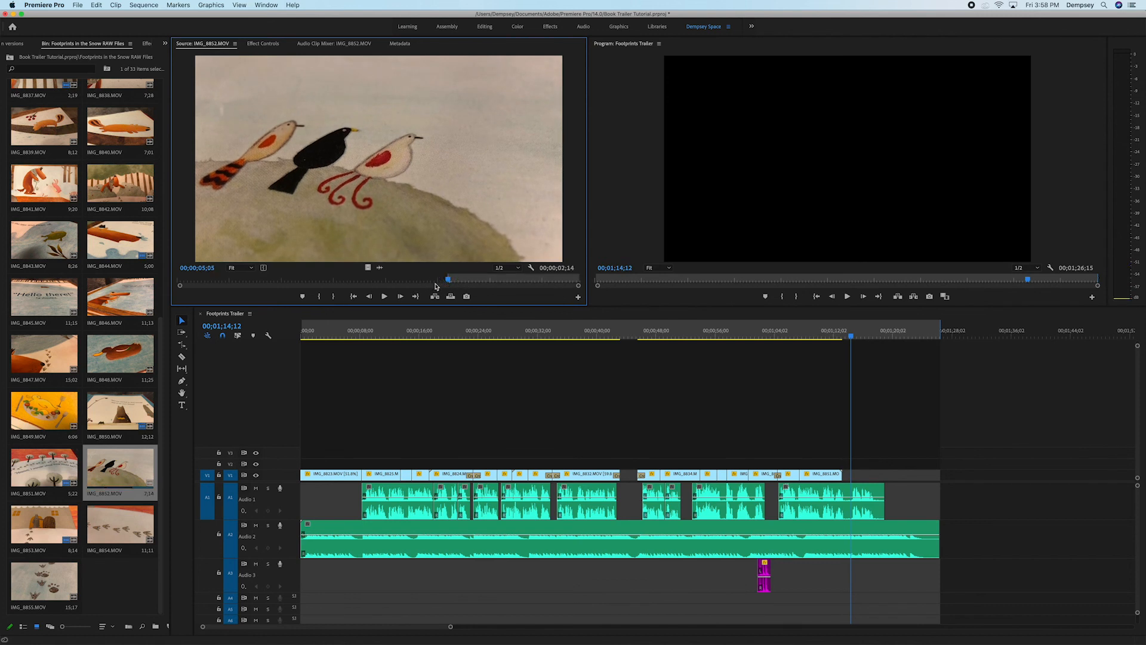
{"action": "key", "text": "space"}
{"action": "left_click_drag", "start_coordinate": [370, 268], "coordinate": [847, 478]}
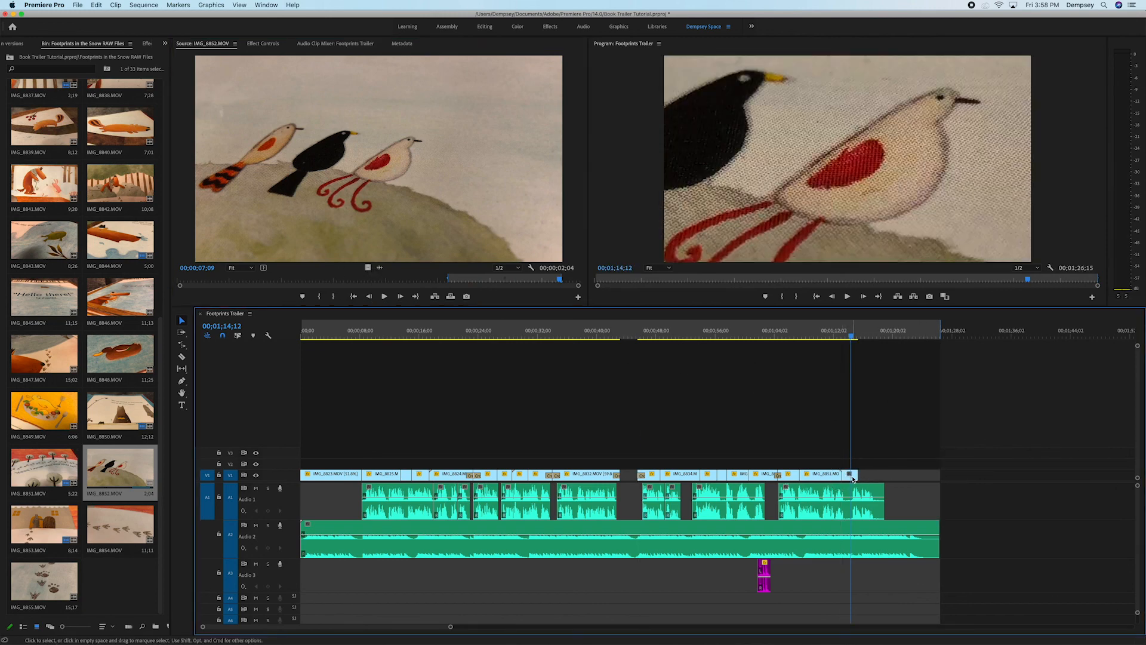
- Set the Scale of IMG_8852.MOV to 68 and add an eased Position keyframe at the clip's start with a horizontal value of 368
{"action": "double_click", "coordinate": [853, 478]}
{"action": "left_click", "coordinate": [331, 44]}
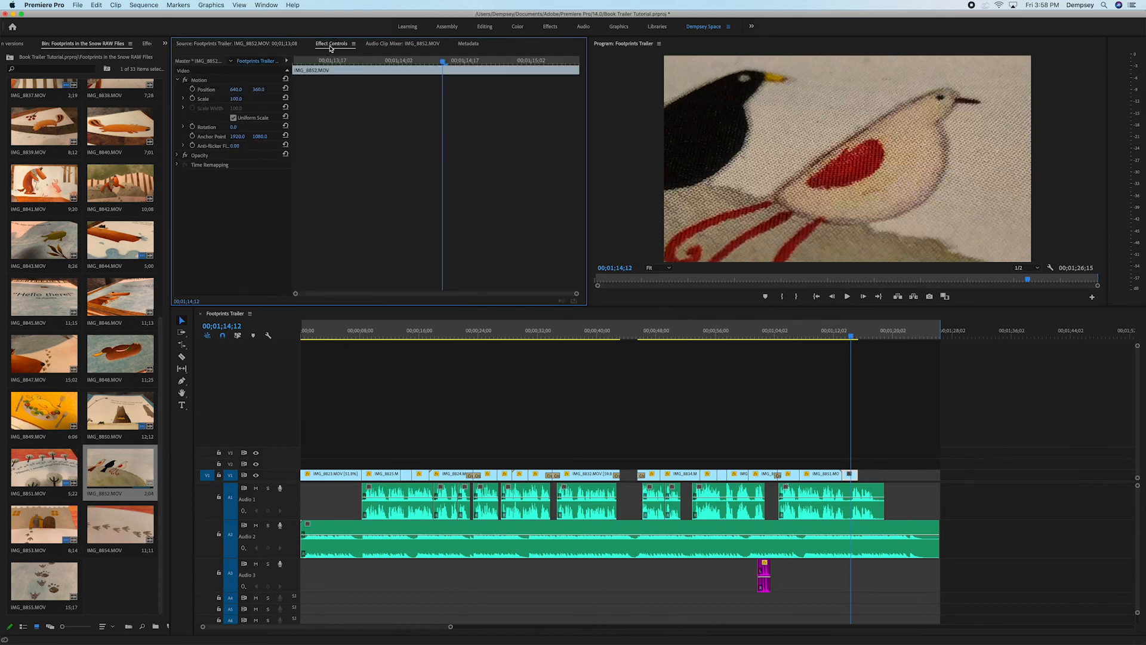
{"action": "left_click_drag", "start_coordinate": [237, 101], "coordinate": [217, 101]}
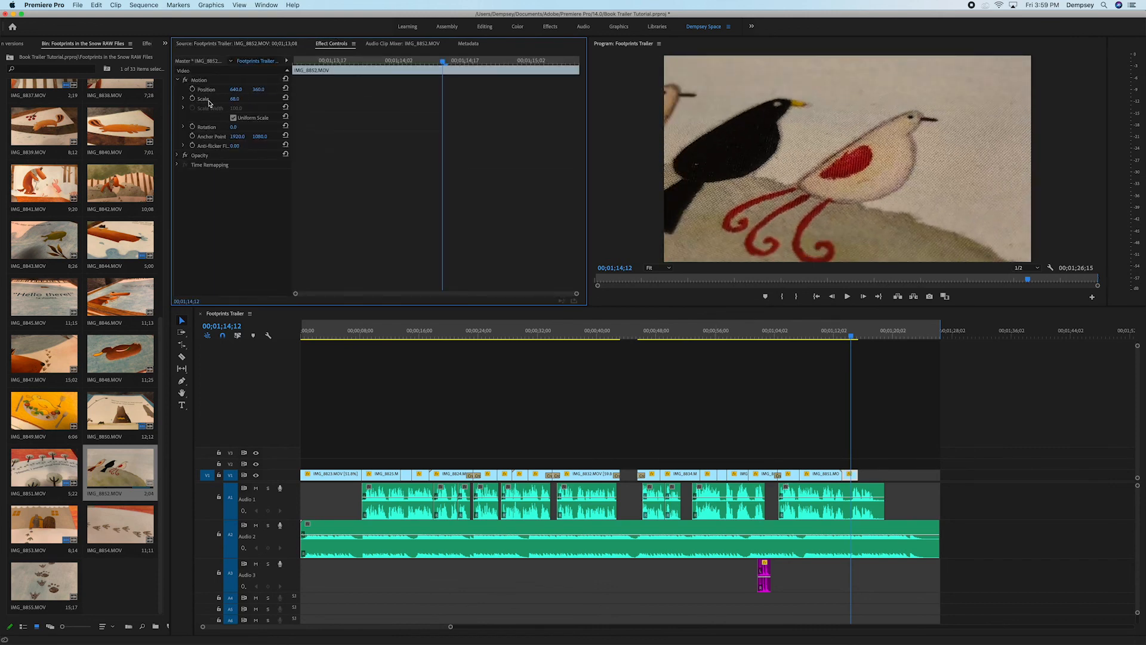
{"action": "left_click_drag", "start_coordinate": [237, 91], "coordinate": [75, 92]}
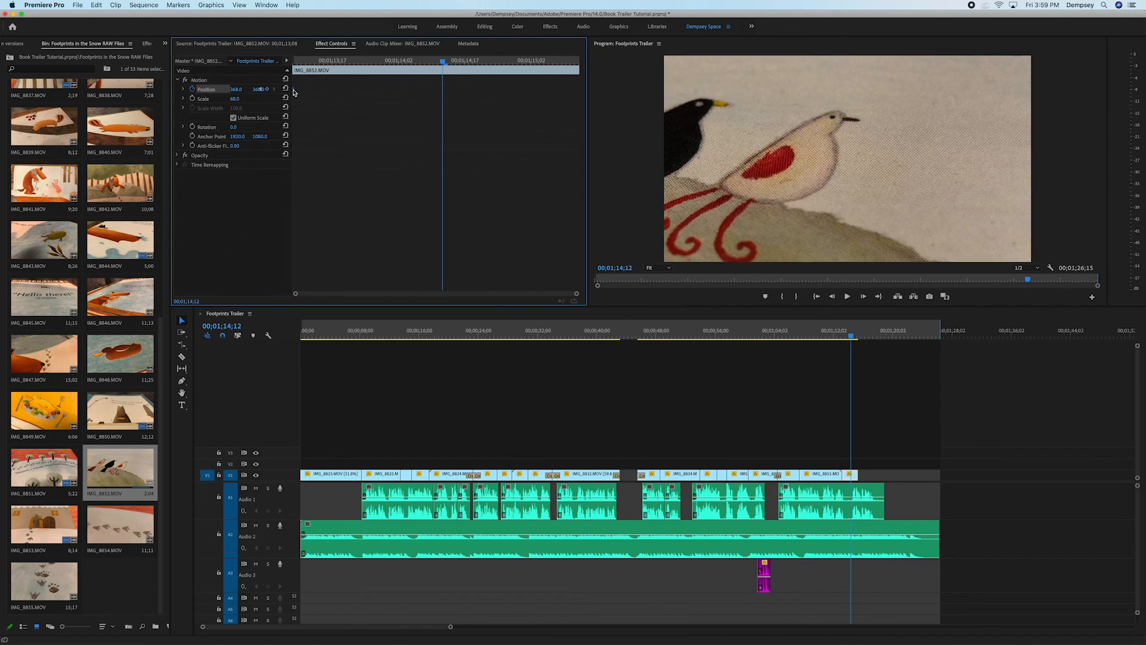
{"action": "right_click", "coordinate": [294, 91]}
{"action": "mouse_move", "coordinate": [348, 165]}
{"action": "left_click", "coordinate": [445, 223]}
- Add an eased Position keyframe with a horizontal value of 924 to IMG_8852.MOV and move it to the clip's end
{"action": "left_click_drag", "start_coordinate": [253, 92], "coordinate": [227, 89]}
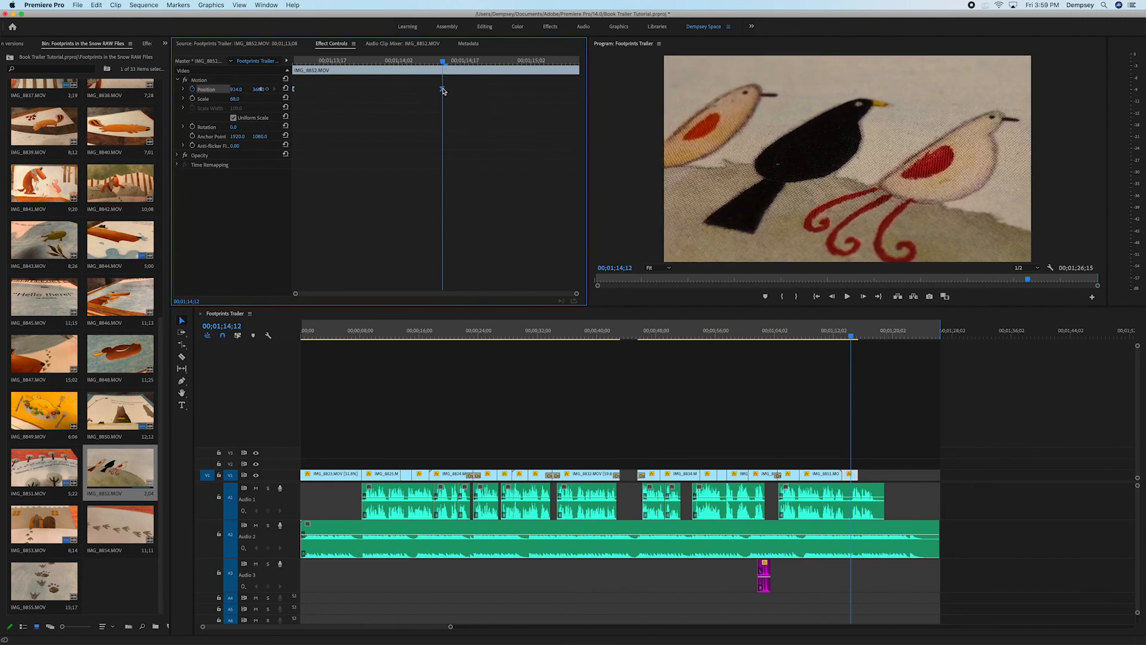
{"action": "right_click", "coordinate": [443, 90]}
{"action": "mouse_move", "coordinate": [508, 164]}
{"action": "left_click", "coordinate": [574, 213]}
{"action": "left_click_drag", "start_coordinate": [442, 90], "coordinate": [577, 89]}
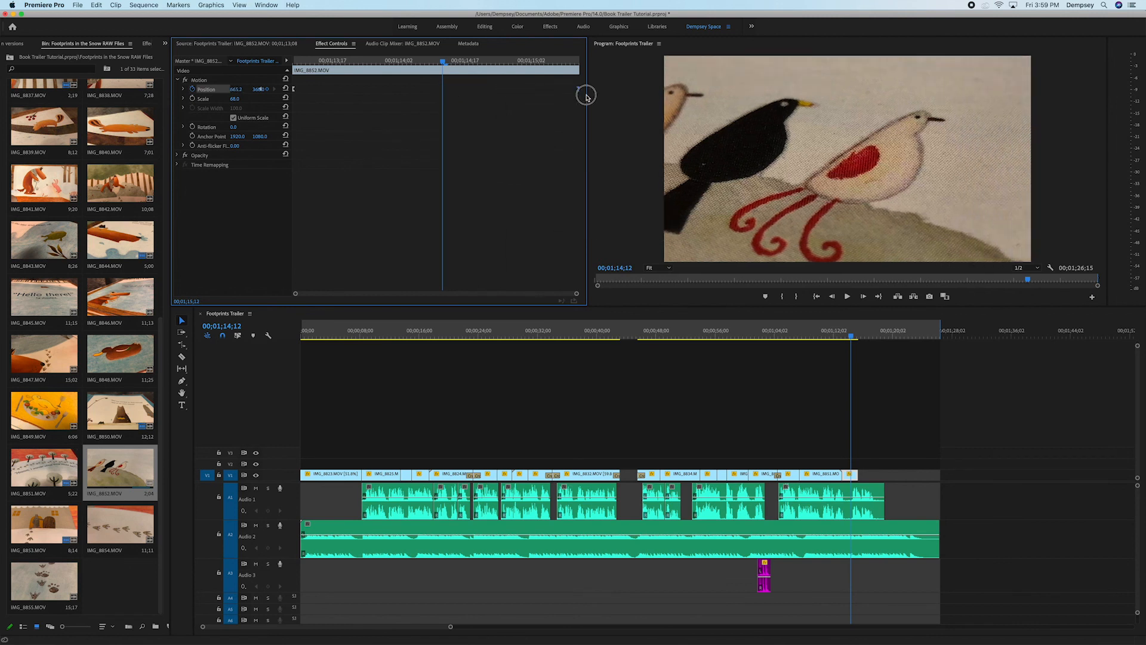
- Play back the IMG_8852.MOV pan and rate-stretch the clip so it ends at 00;01;16;06
{"action": "left_click", "coordinate": [826, 332]}
{"action": "key", "text": "space"}
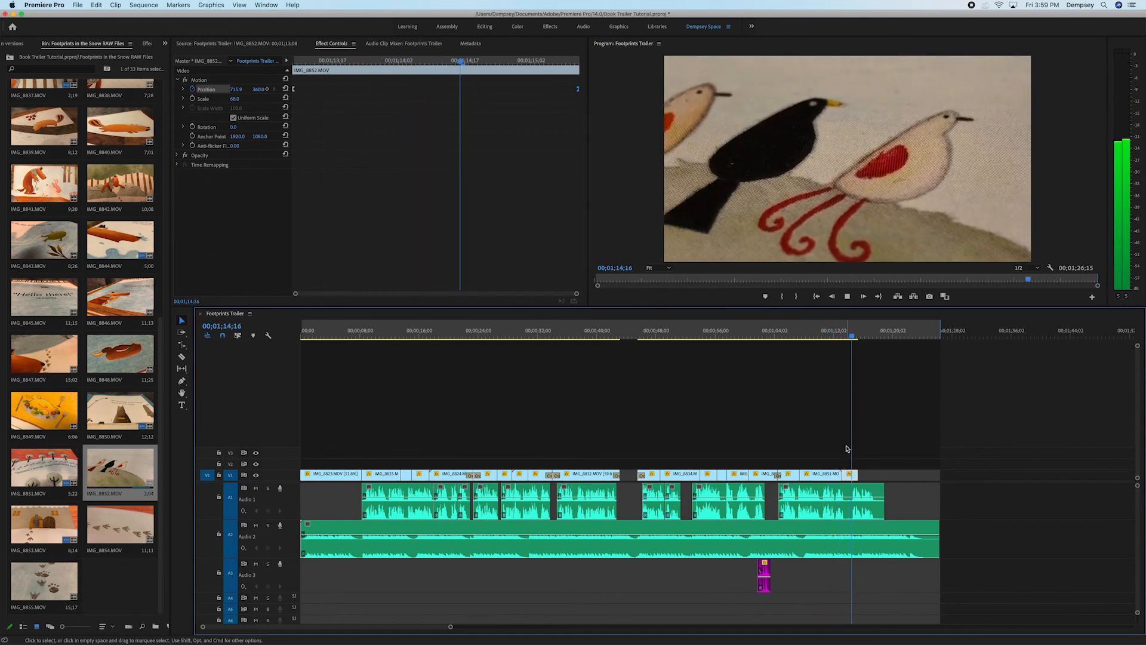
{"action": "key", "text": "space"}
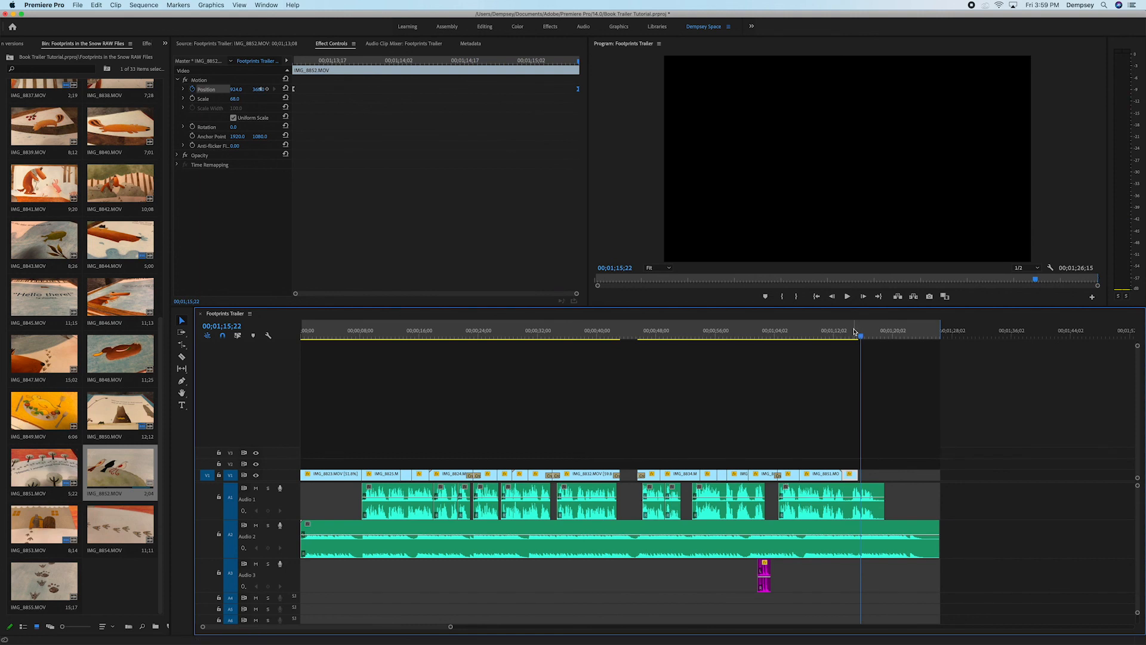
{"action": "left_click_drag", "start_coordinate": [861, 339], "coordinate": [864, 337]}
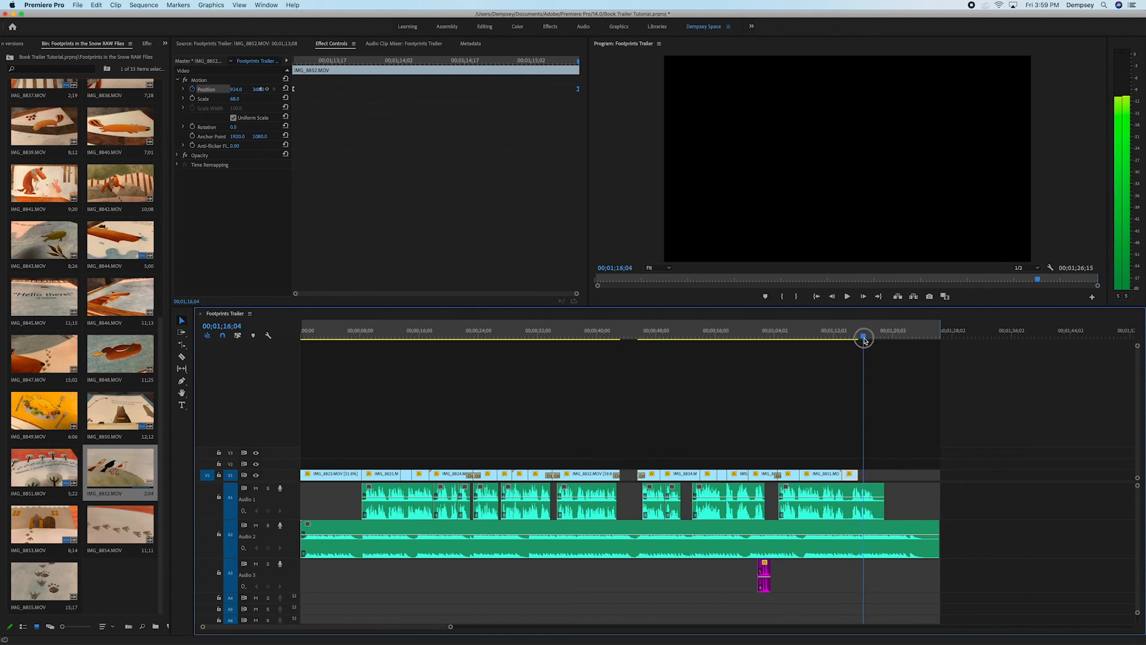
{"action": "key", "text": "r"}
{"action": "left_click_drag", "start_coordinate": [854, 473], "coordinate": [863, 475]}
{"action": "key", "text": "v"}
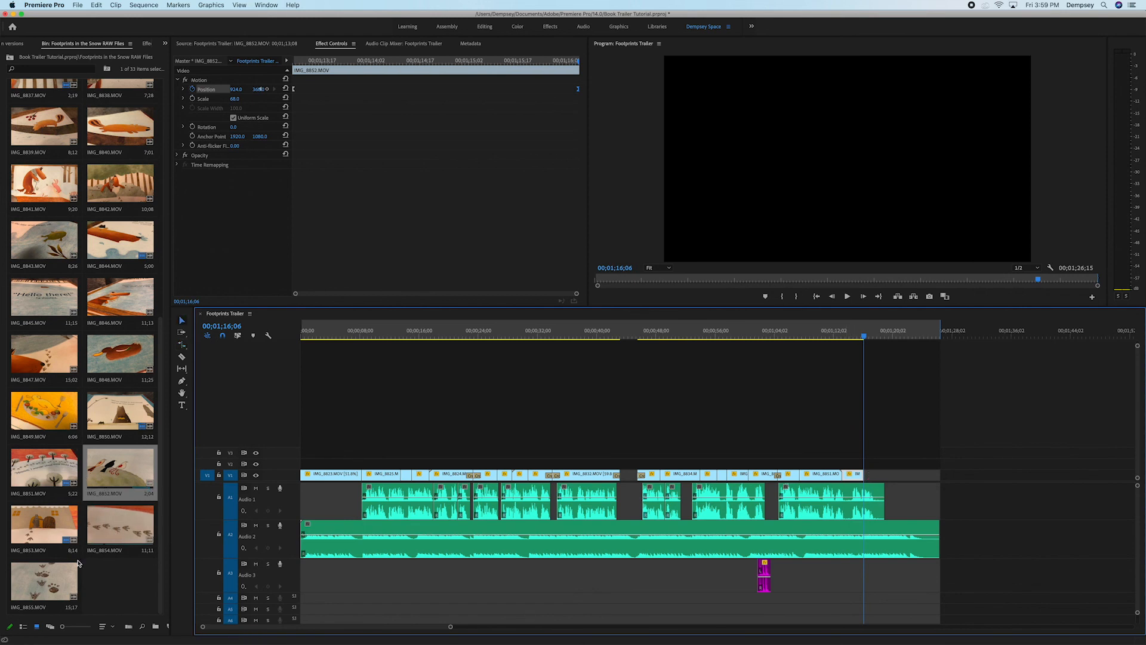
- Mark the in point of IMG_8855.MOV at 00;00;09;01 and place its video on V1 at 00;01;16;06
{"action": "double_click", "coordinate": [36, 588]}
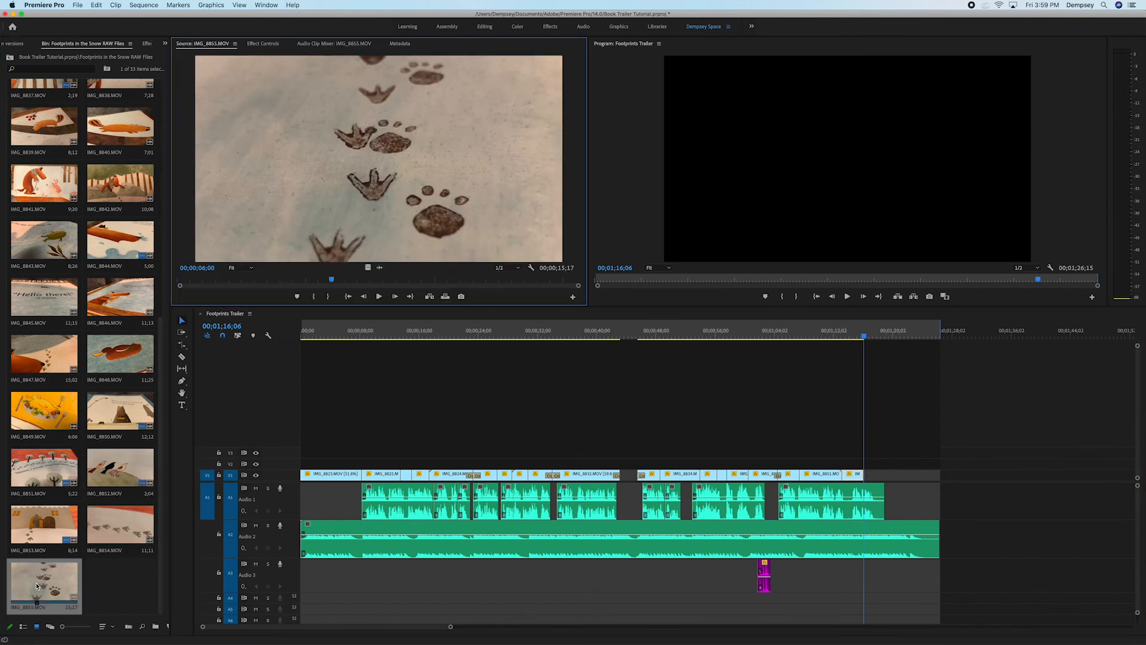
{"action": "key", "text": "space"}
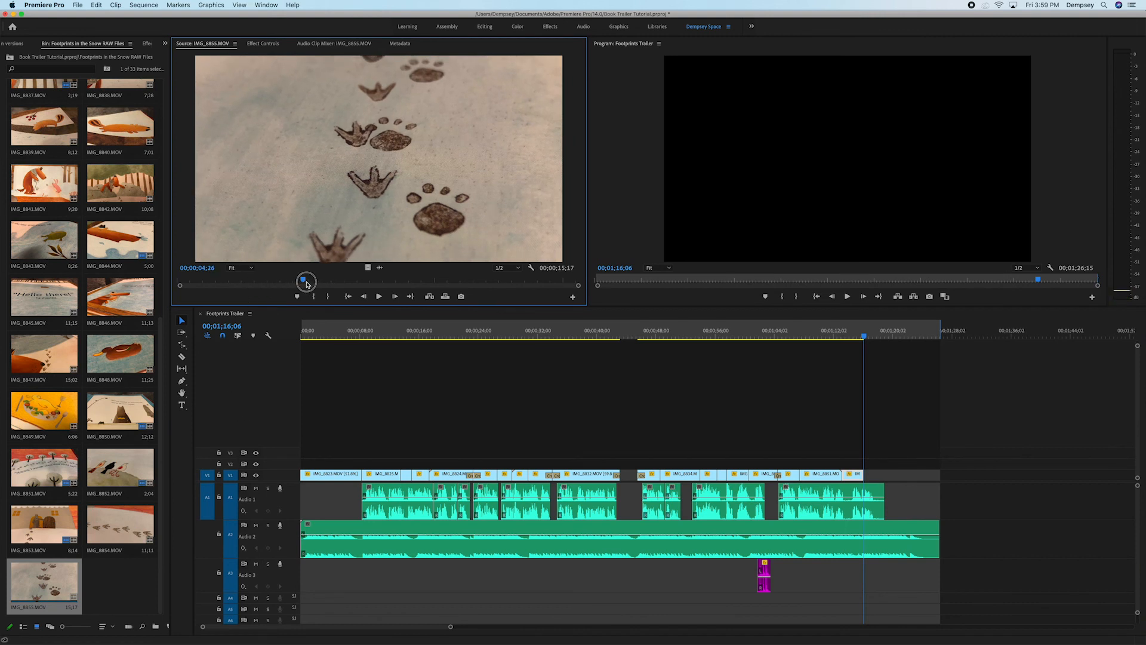
{"action": "left_click_drag", "start_coordinate": [386, 285], "coordinate": [870, 477]}
{"action": "key", "text": "i"}
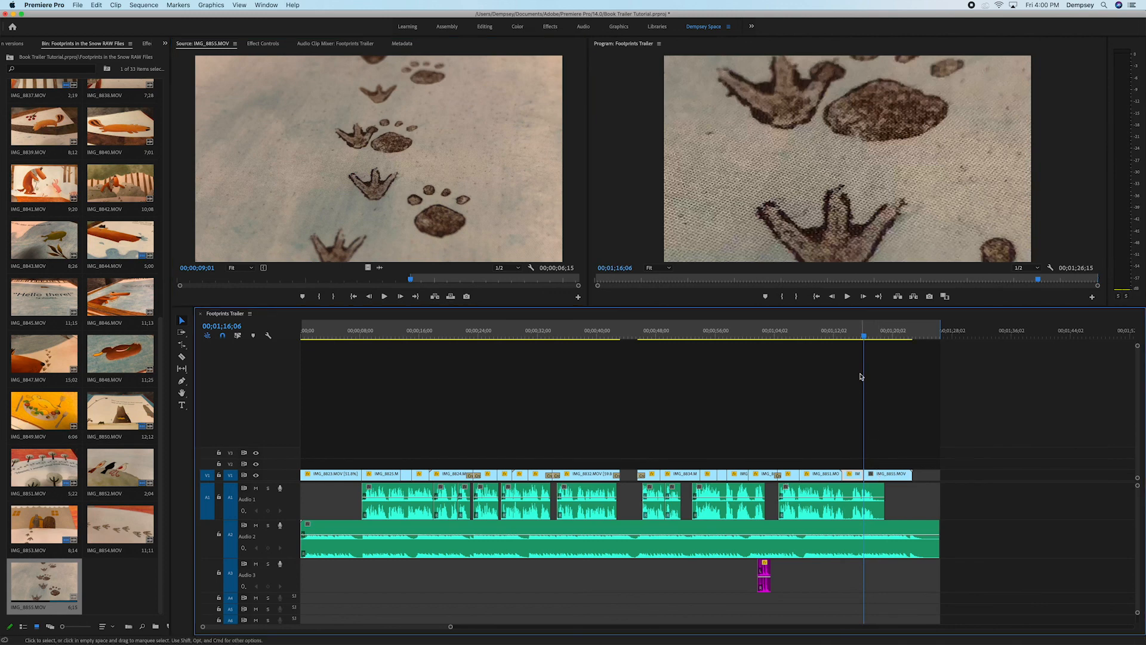
- Play back IMG_8855.MOV from its start on the timeline to review the trailer's closing shot
{"action": "left_click", "coordinate": [858, 337]}
{"action": "key", "text": "space"}
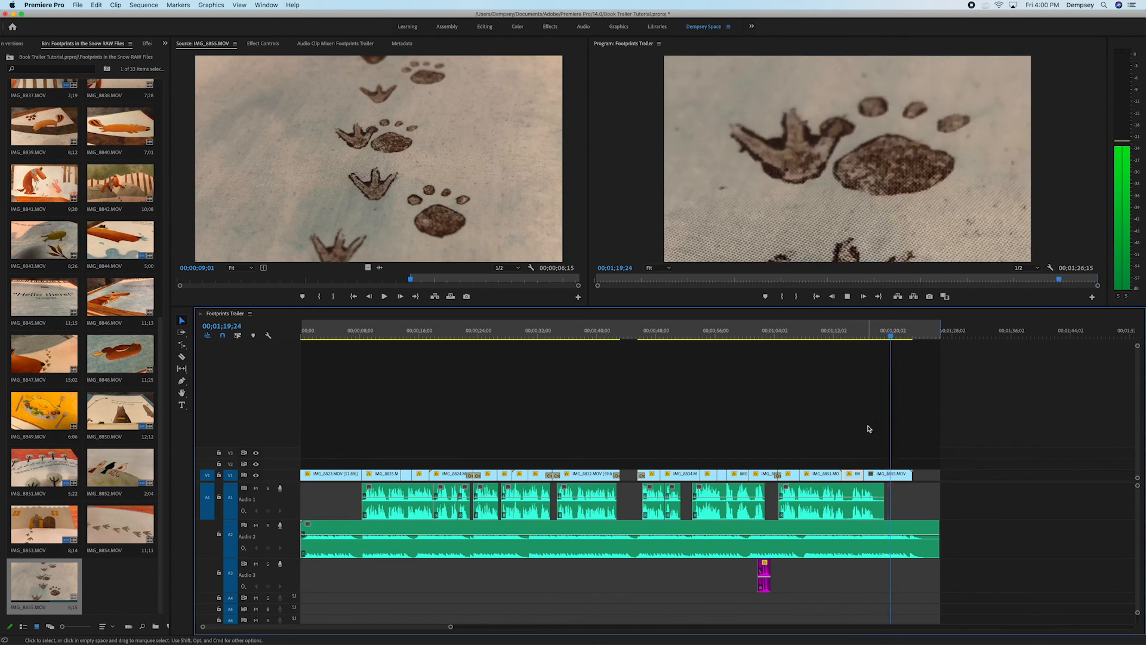
{"action": "key", "text": "space"}
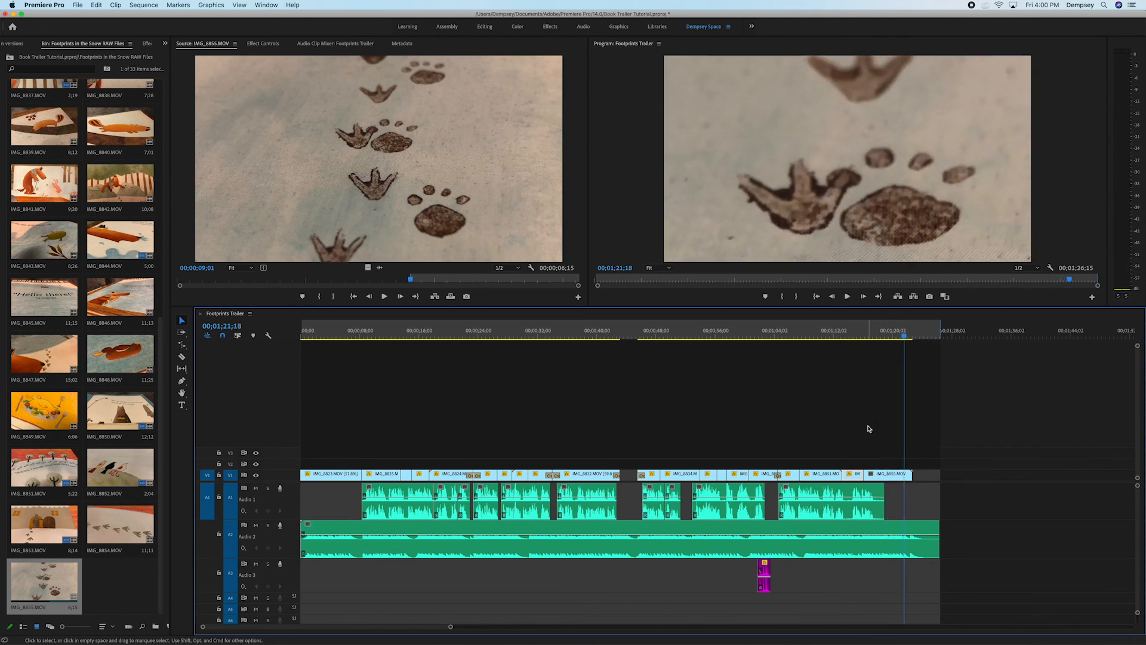
{"action": "key", "text": "space"}
{"action": "key", "text": "space"}
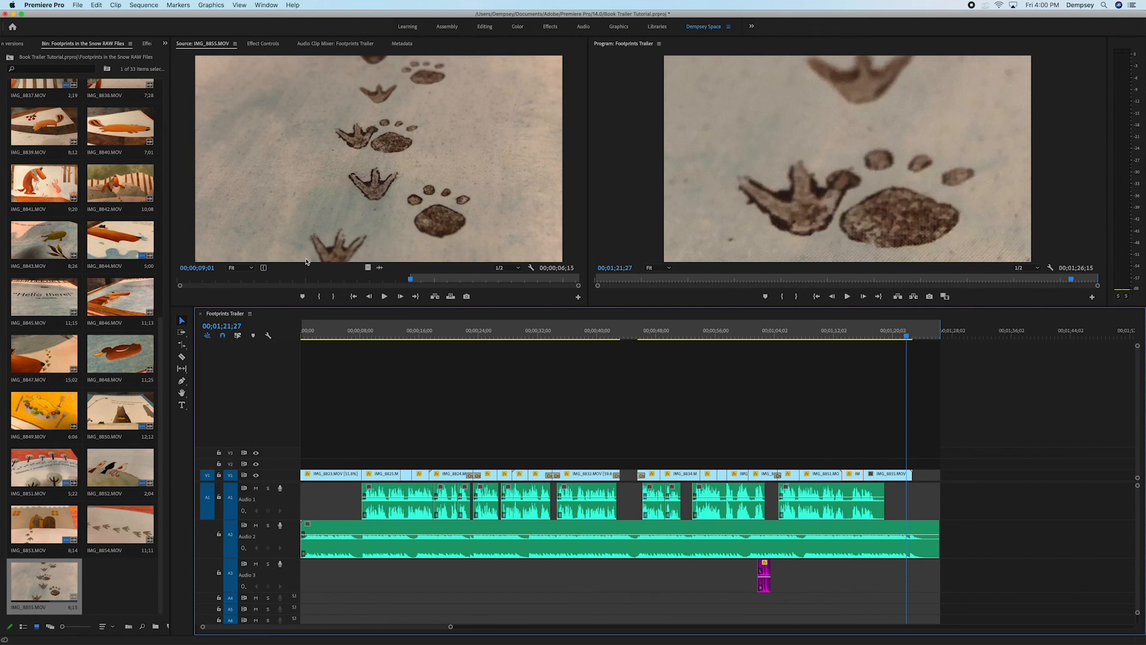
- Find the Gaussian Blur effect, apply it to IMG_8855.MOV on V1, and open the clip's effect settings
{"action": "left_click", "coordinate": [267, 44]}
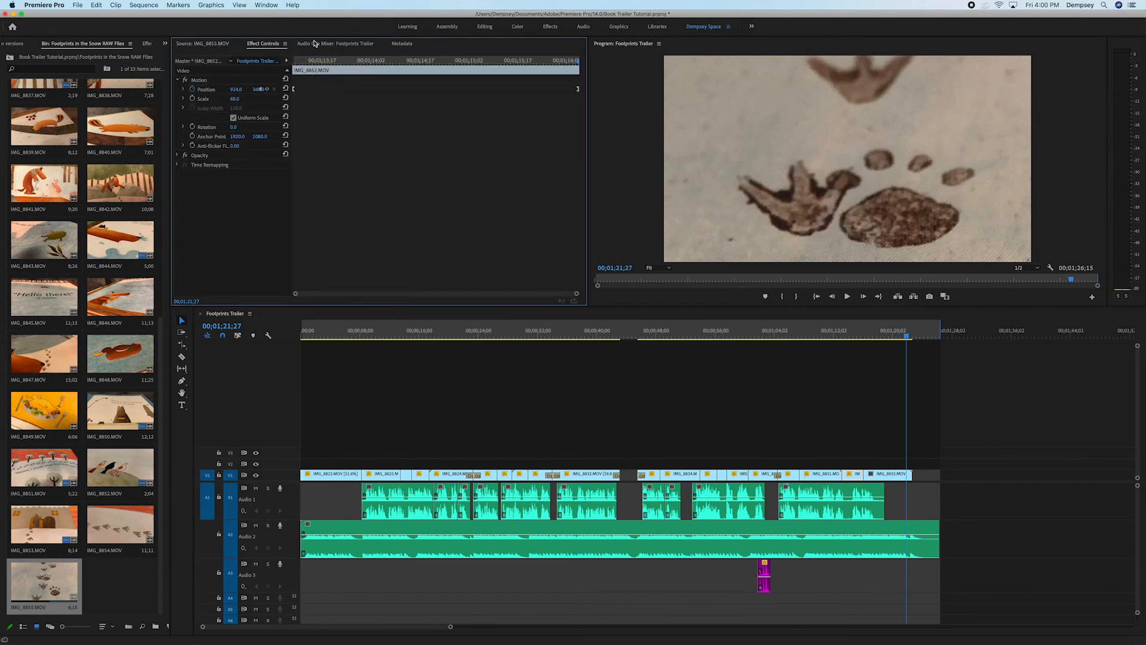
{"action": "left_click", "coordinate": [147, 44]}
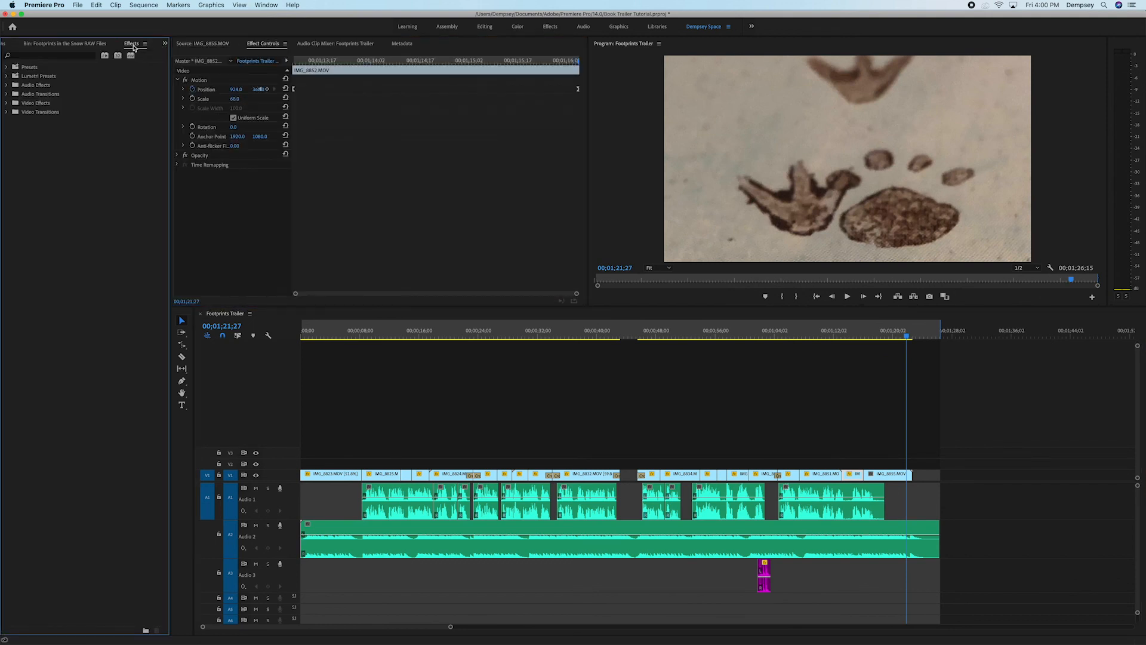
{"action": "left_click", "coordinate": [41, 57]}
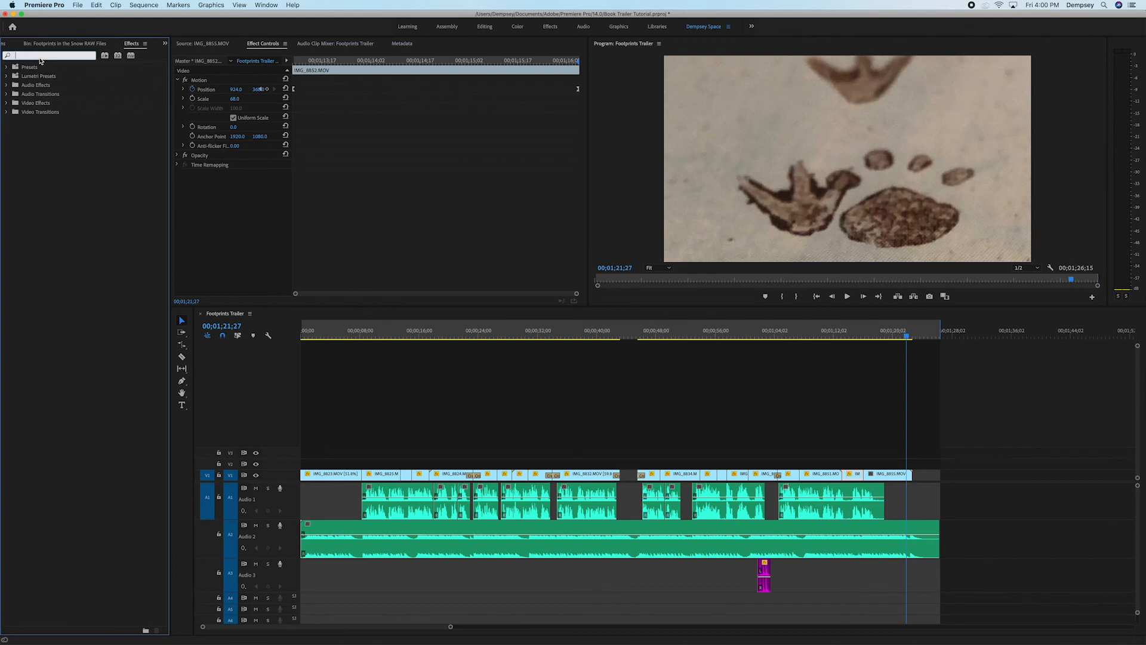
{"action": "type", "text": "blur"}
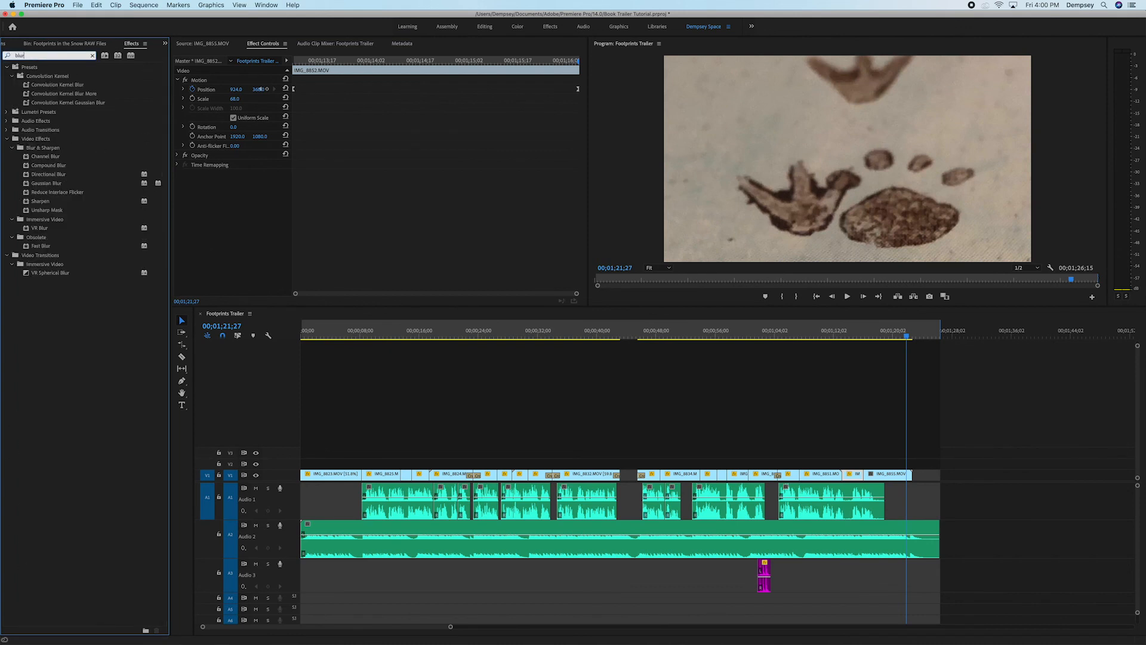
{"action": "left_click", "coordinate": [30, 187]}
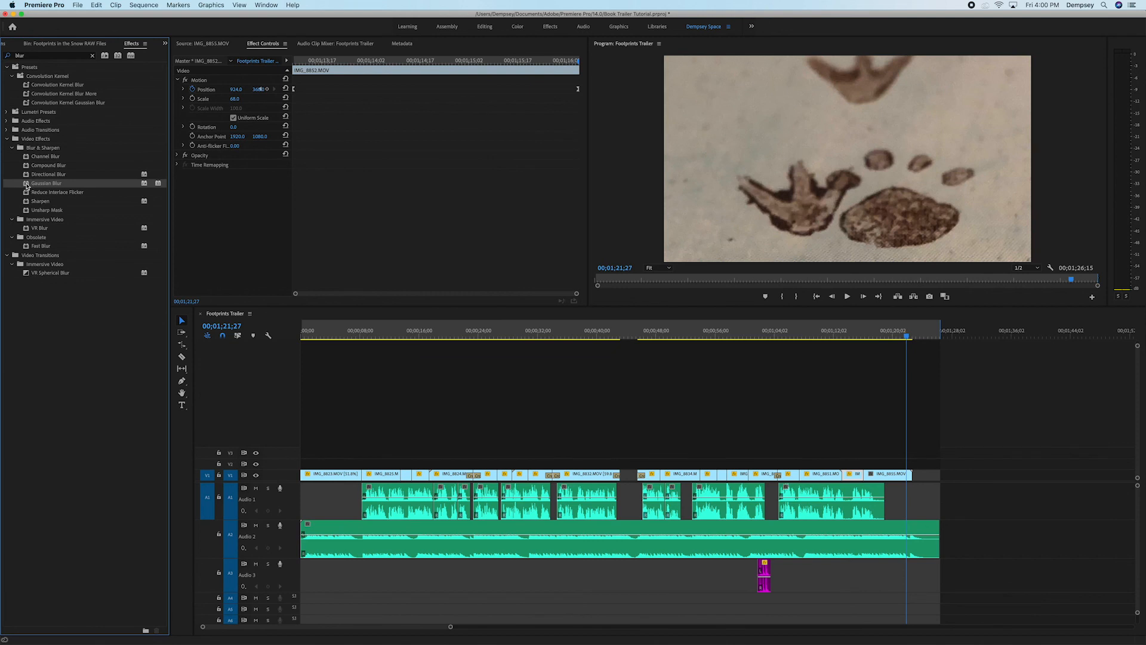
{"action": "left_click_drag", "start_coordinate": [26, 187], "coordinate": [896, 472]}
{"action": "double_click", "coordinate": [895, 472]}
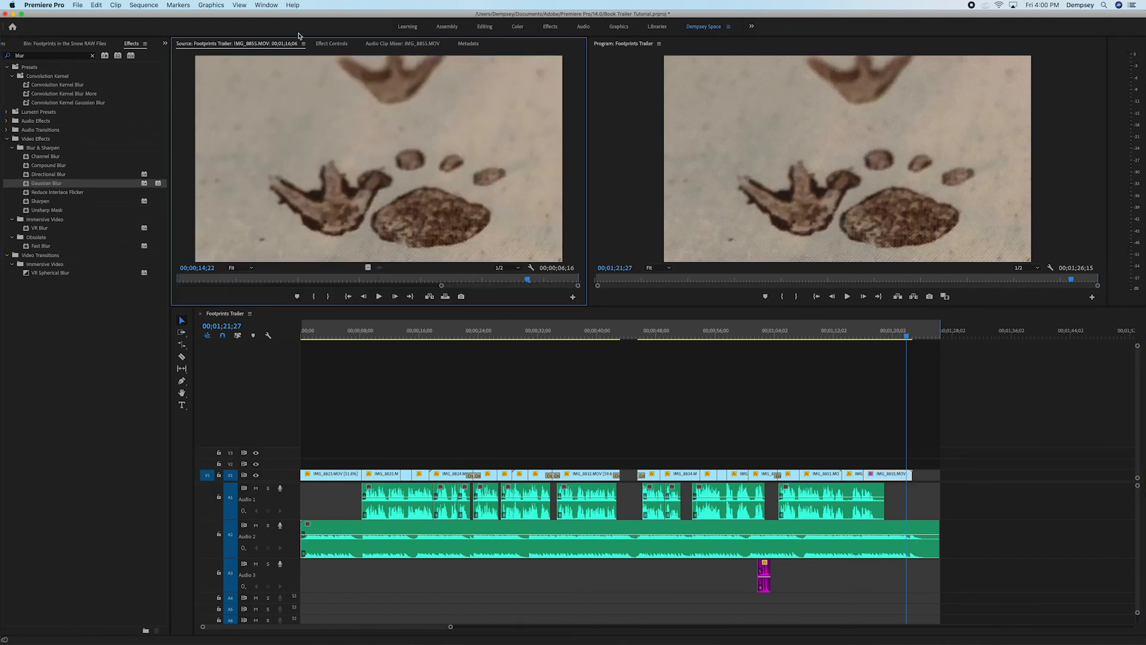
{"action": "left_click", "coordinate": [330, 44]}
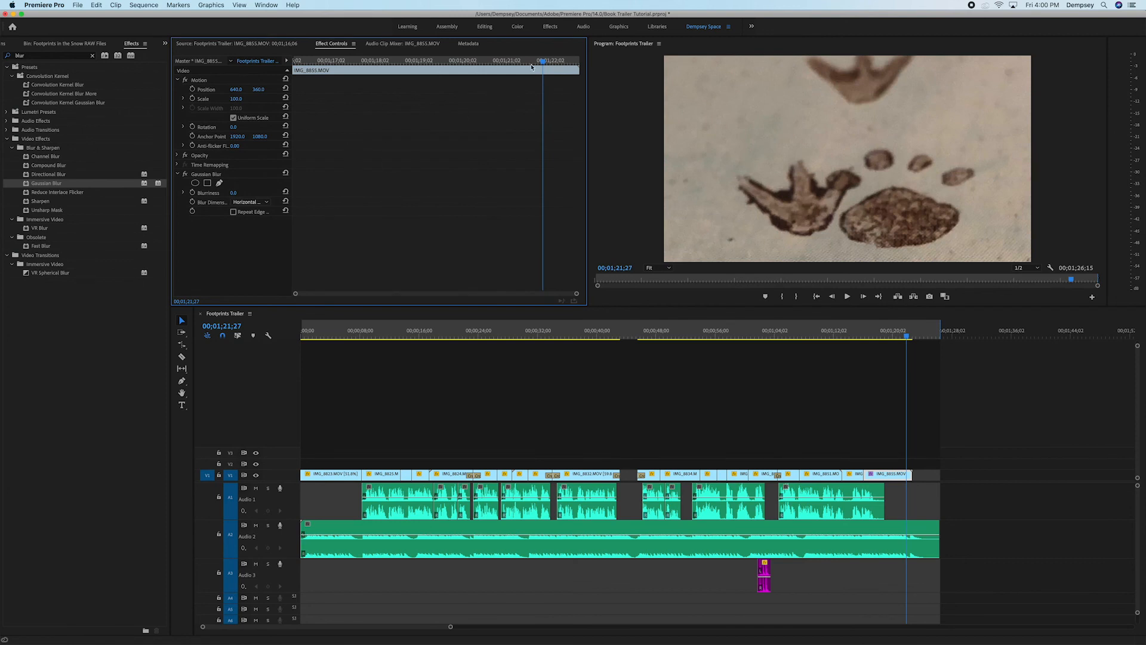
- Keyframe the Gaussian Blur's Blurriness on IMG_8855.MOV from 0 at 00;01;21;08 to 64 at 00;01;22;12
{"action": "left_click_drag", "start_coordinate": [545, 63], "coordinate": [516, 71]}
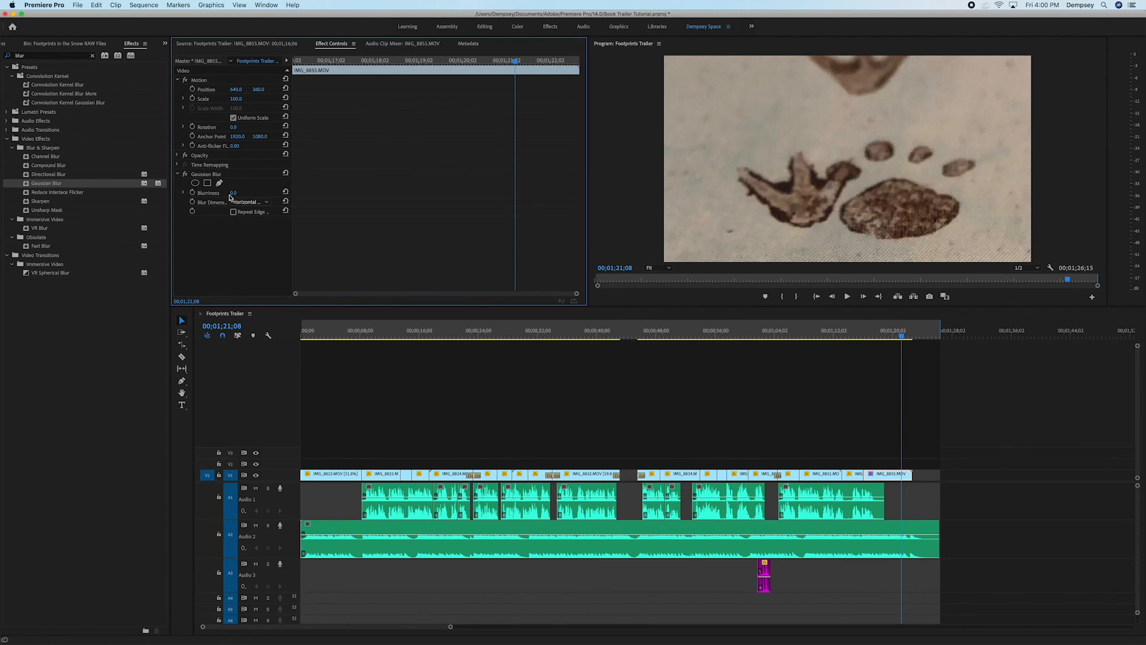
{"action": "left_click", "coordinate": [192, 193]}
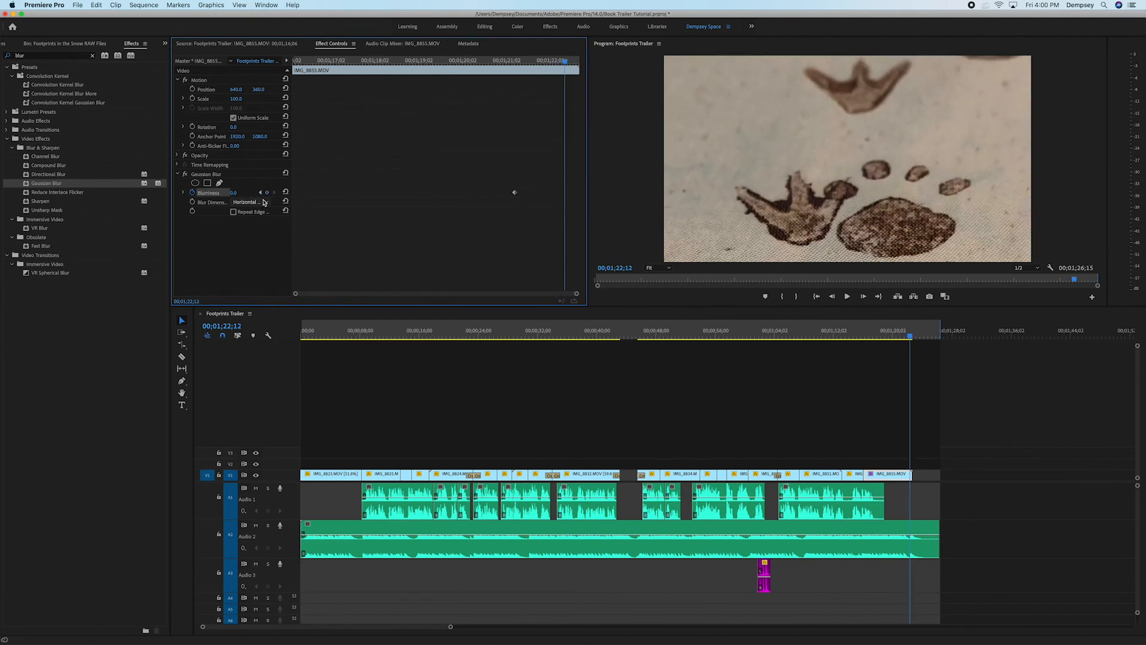
{"action": "left_click_drag", "start_coordinate": [233, 193], "coordinate": [248, 192]}
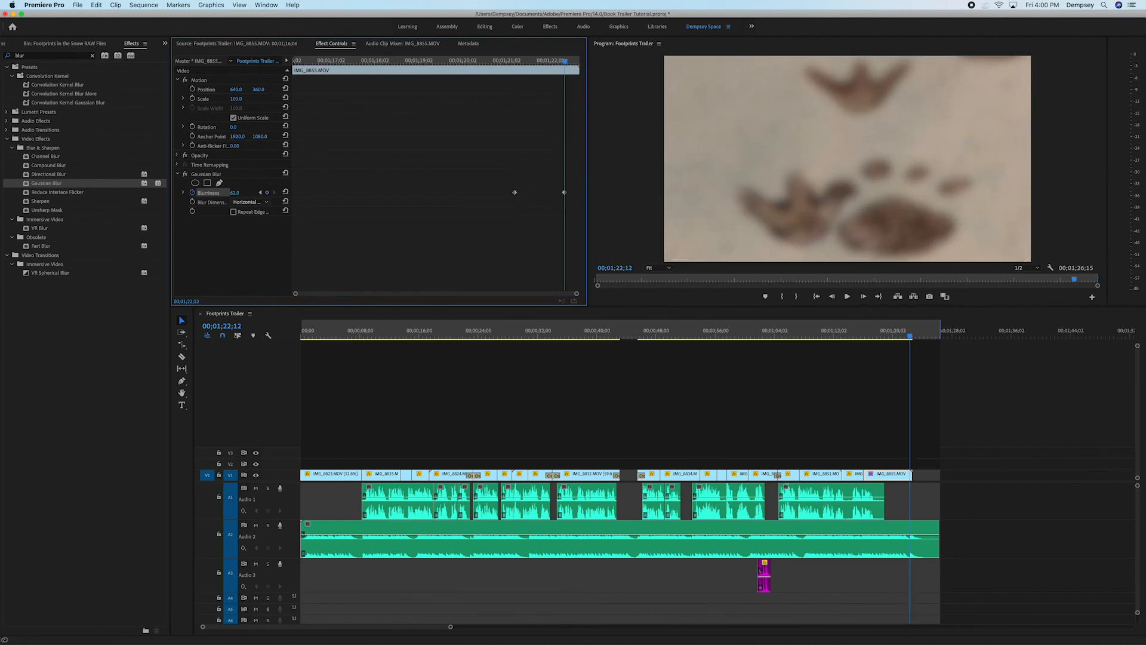
{"action": "left_click_drag", "start_coordinate": [234, 193], "coordinate": [238, 190]}
- Ease into the last Blurriness keyframe, ease out of the first, and move the first just under a second earlier
{"action": "left_click", "coordinate": [564, 193]}
{"action": "right_click", "coordinate": [565, 194]}
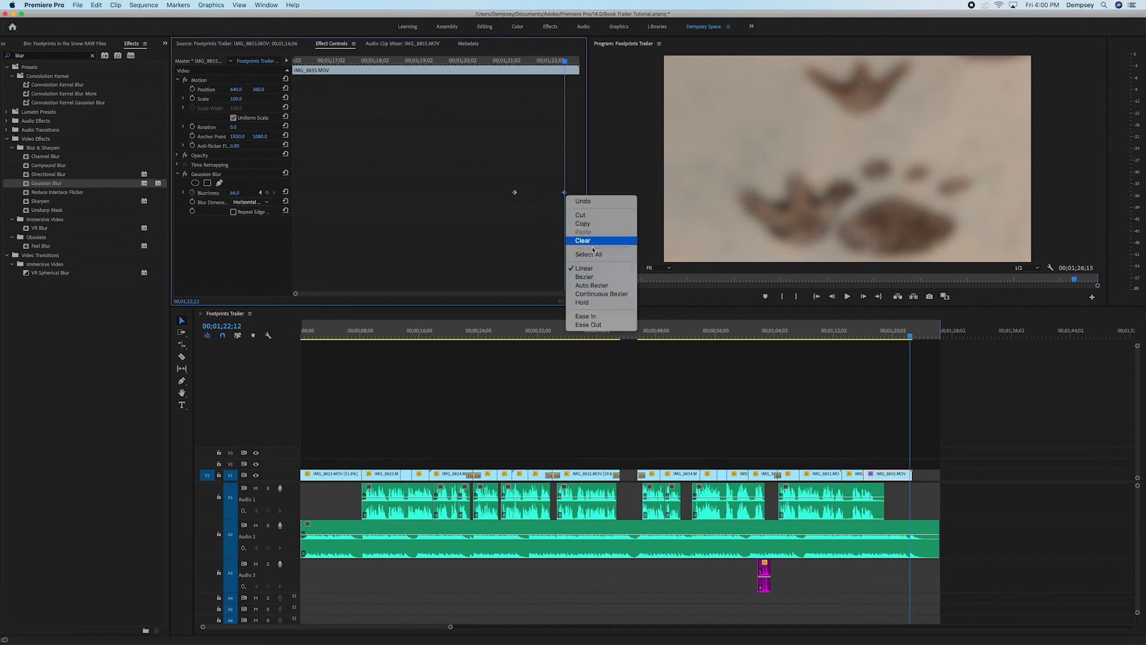
{"action": "left_click", "coordinate": [605, 318]}
{"action": "left_click_drag", "start_coordinate": [502, 184], "coordinate": [523, 204]}
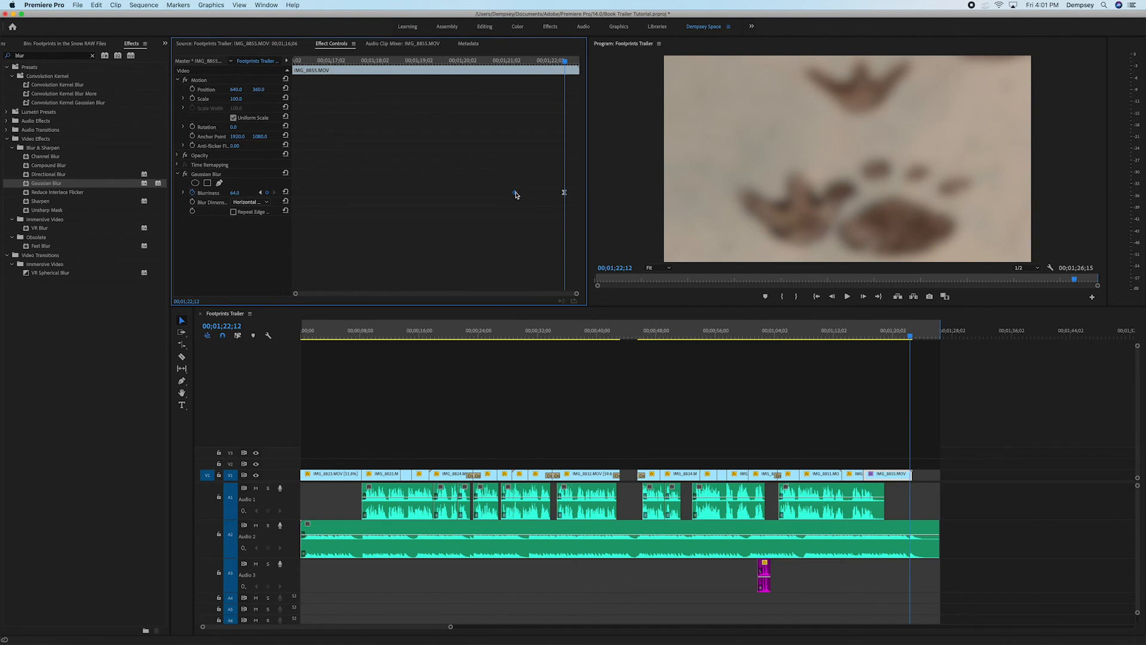
{"action": "right_click", "coordinate": [516, 194]}
{"action": "left_click", "coordinate": [553, 326]}
{"action": "left_click_drag", "start_coordinate": [516, 195], "coordinate": [479, 192]}
- Play back the trailer's ending from 00;01;14;04 to review the blur on the closing shot
{"action": "left_click", "coordinate": [850, 340]}
{"action": "left_click_drag", "start_coordinate": [851, 344], "coordinate": [848, 344]}
{"action": "left_click", "coordinate": [869, 394]}
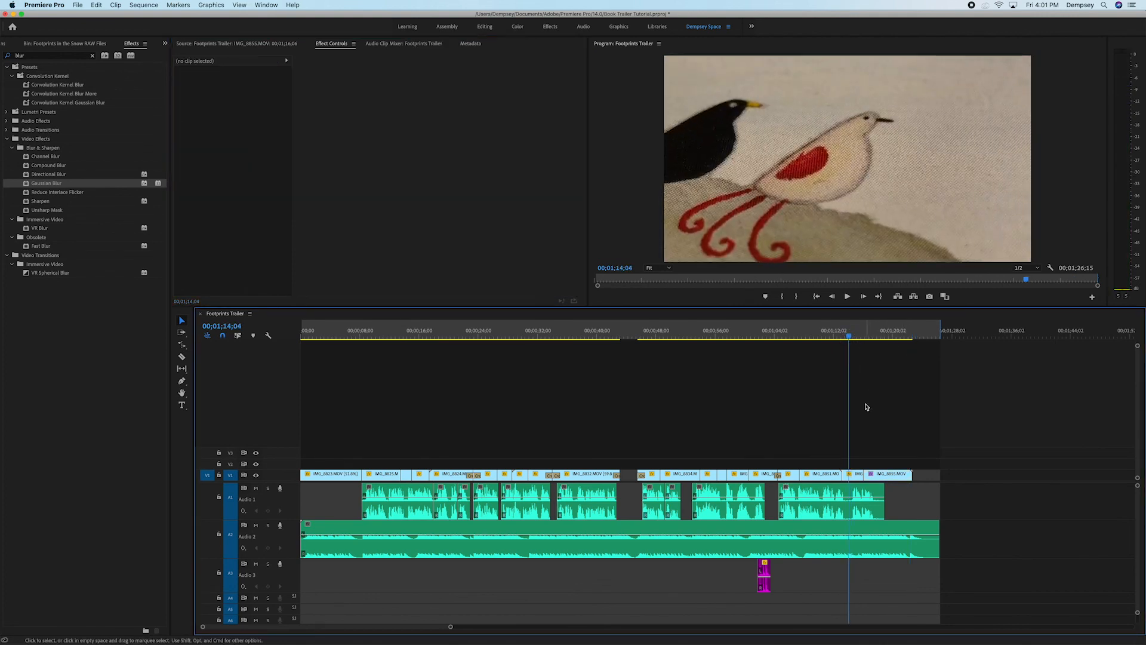
{"action": "key", "text": "space"}
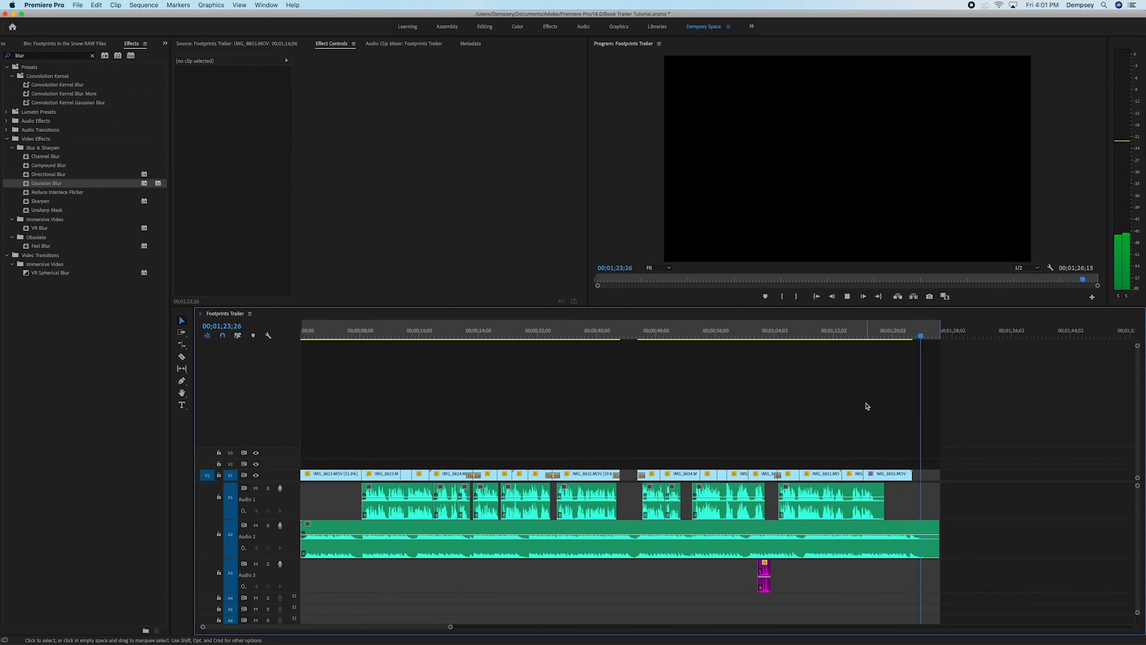
{"action": "key", "text": "space"}
- Trim the end of IMG_8855.MOV to 00;01;22;14 and play back the blurred ending
{"action": "left_click_drag", "start_coordinate": [906, 341], "coordinate": [901, 350]}
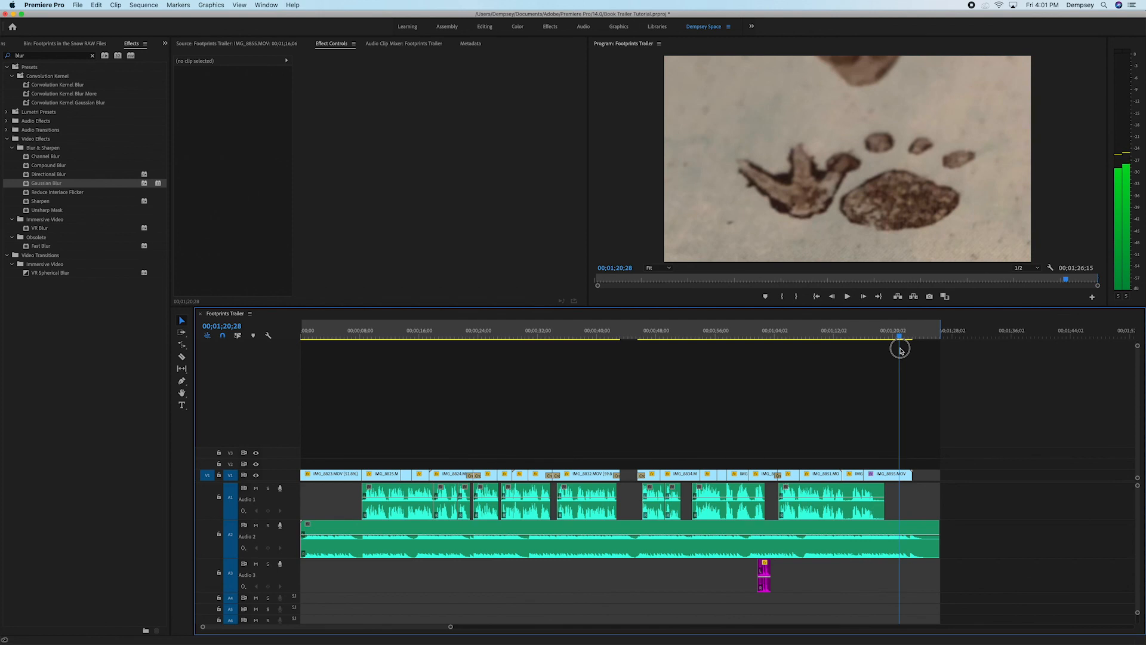
{"action": "key", "text": "space"}
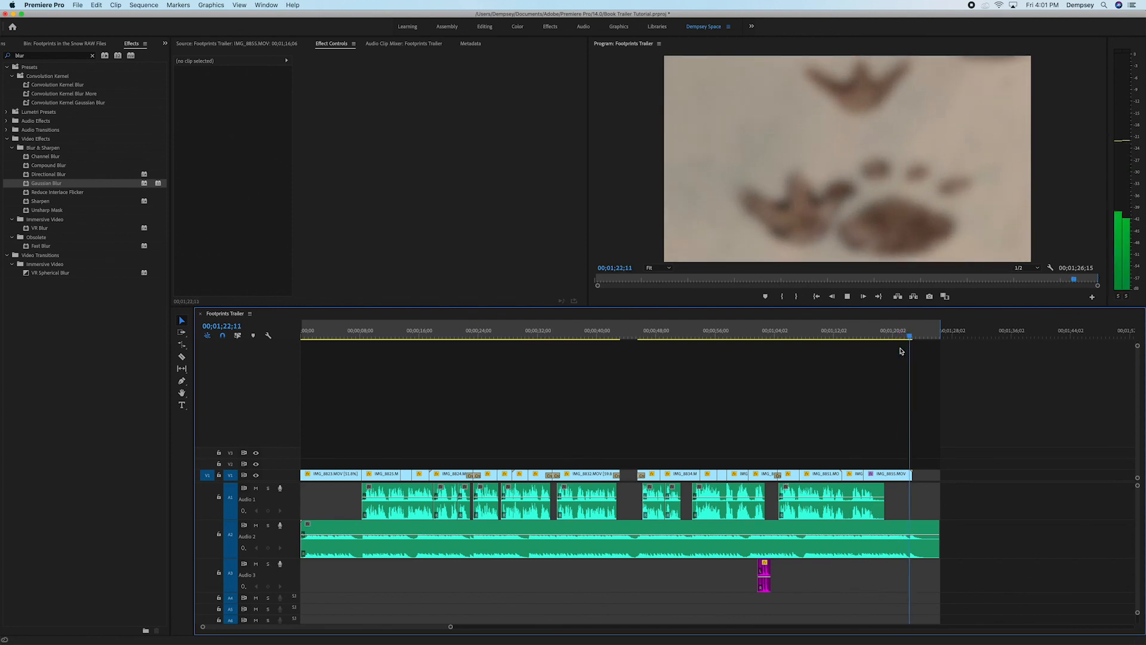
{"action": "key", "text": "space"}
{"action": "key", "text": "Left"}
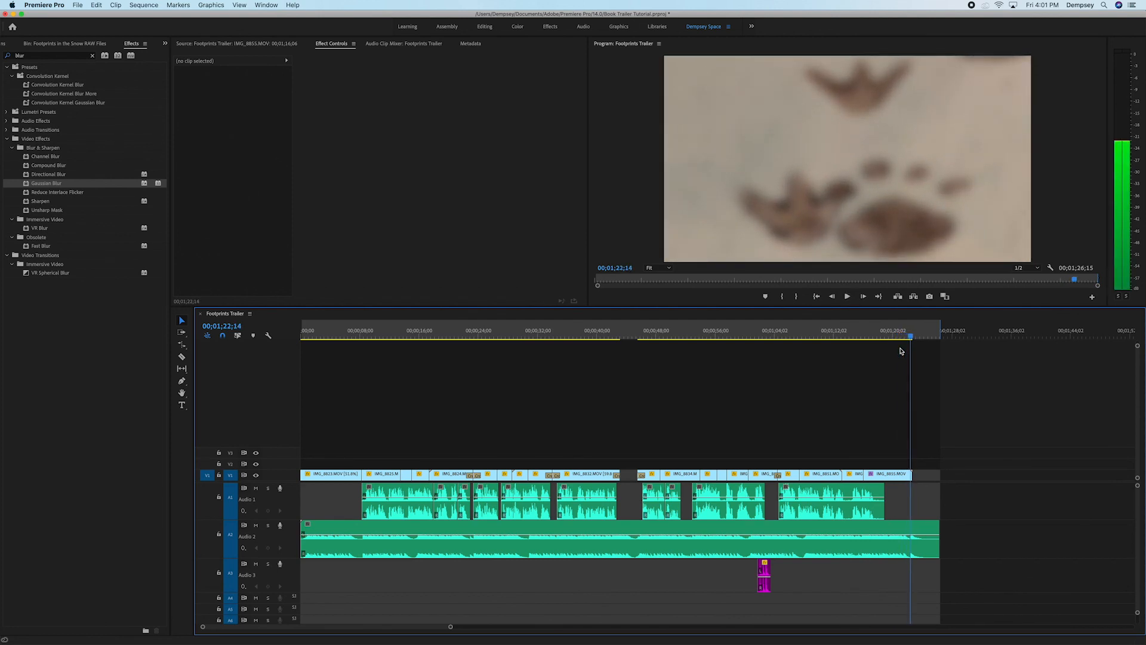
{"action": "left_click_drag", "start_coordinate": [920, 475], "coordinate": [910, 474]}
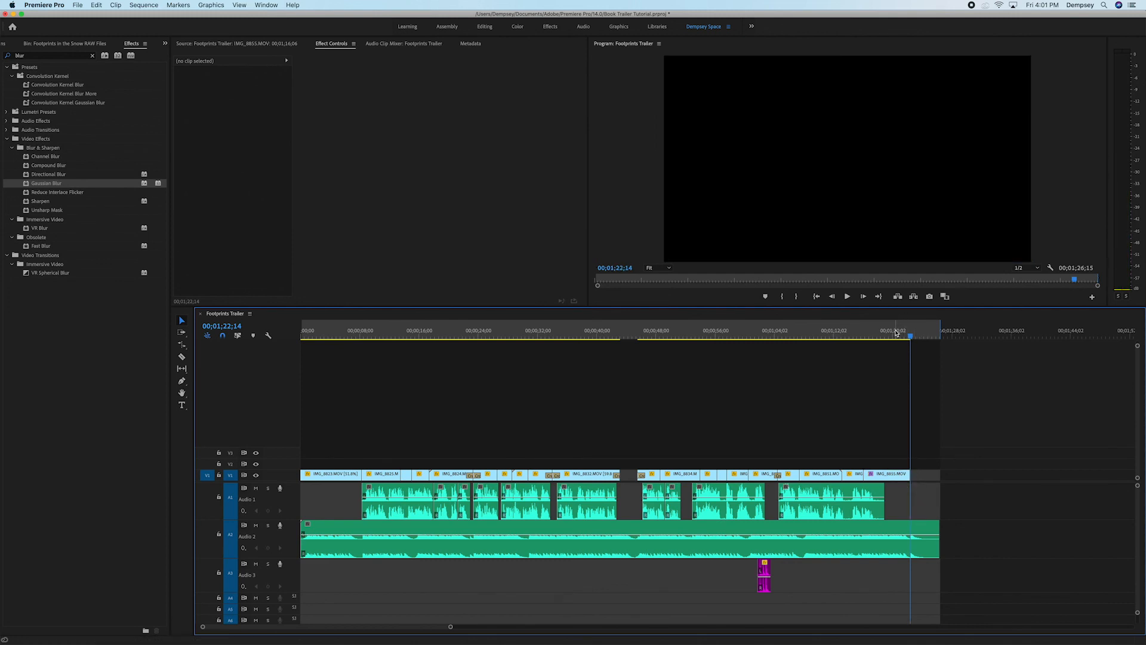
{"action": "left_click", "coordinate": [896, 332]}
{"action": "key", "text": "space"}
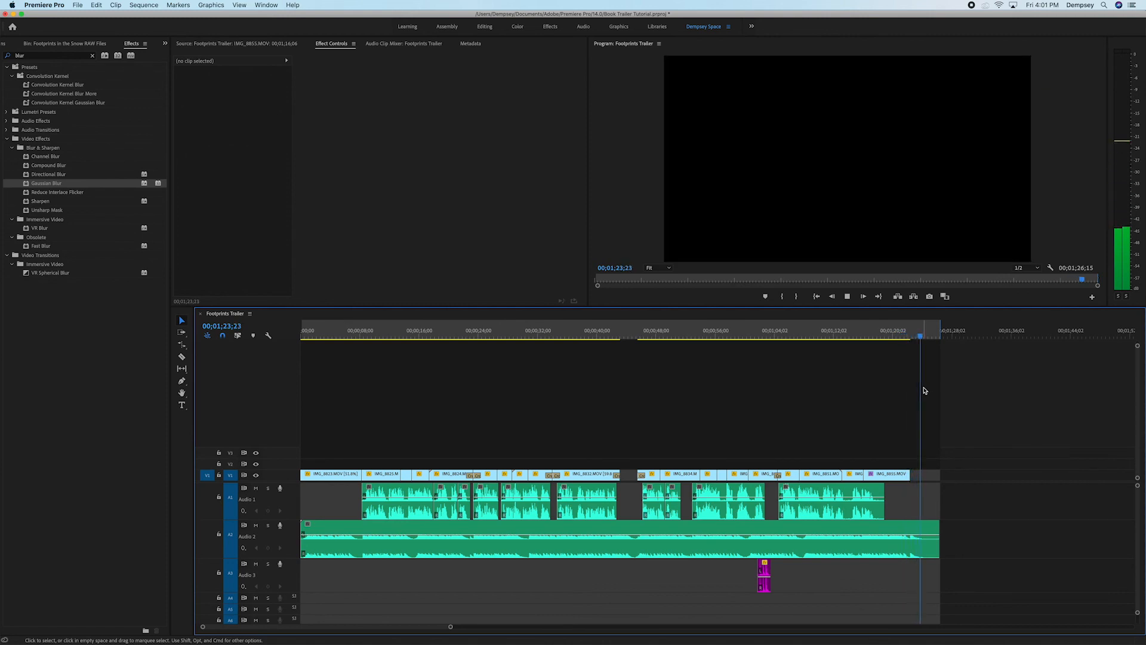
- Add a transition at the cut between IMG_8852.MOV and IMG_8855.MOV and play it back from 00;01;14;15
{"action": "left_click_drag", "start_coordinate": [911, 330], "coordinate": [851, 417]}
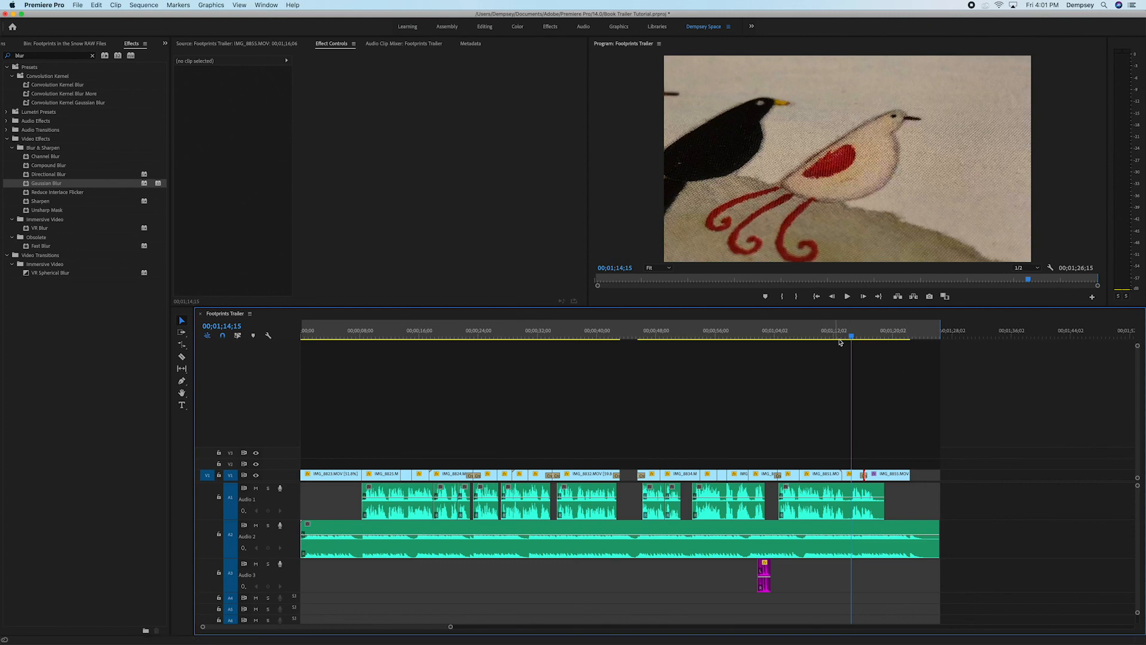
{"action": "key", "text": "space"}
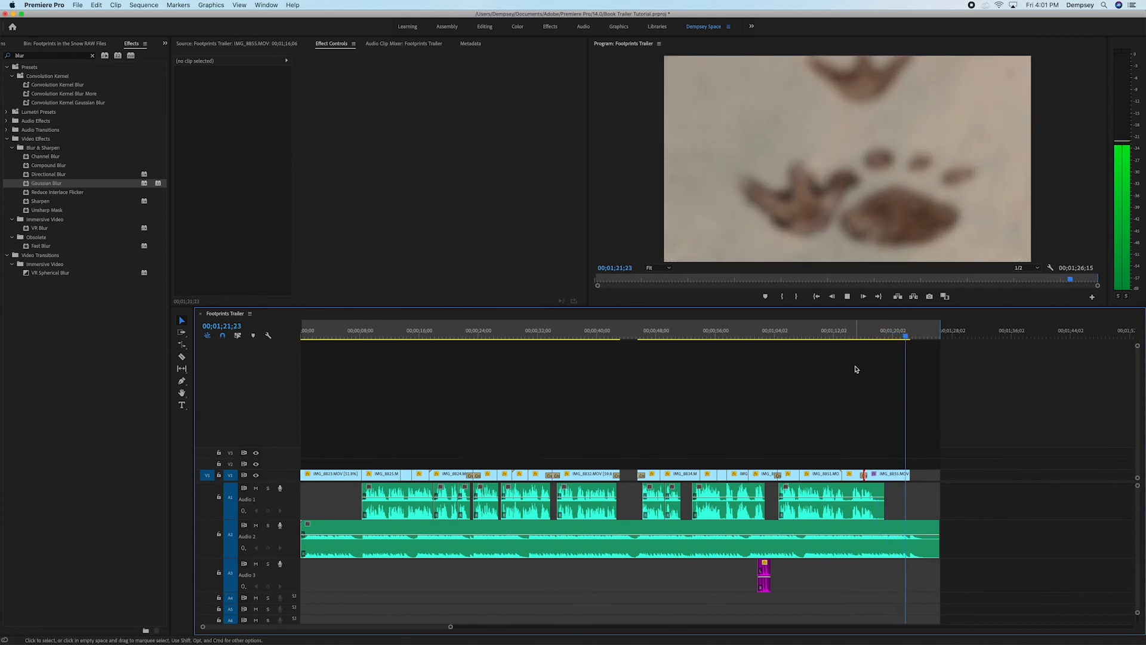
{"action": "key", "text": "space"}
- Set the Scale of IMG_8855.MOV to 72 and its horizontal Position to 513
{"action": "left_click", "coordinate": [877, 336]}
{"action": "left_click_drag", "start_coordinate": [877, 336], "coordinate": [876, 337]}
{"action": "double_click", "coordinate": [880, 476]}
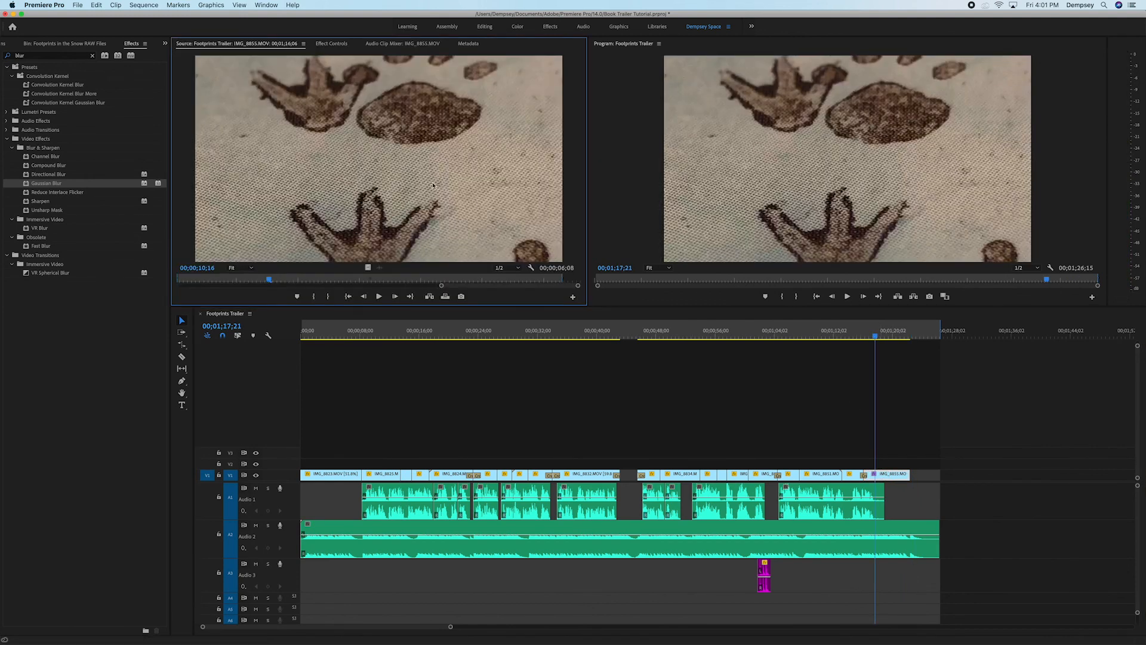
{"action": "left_click", "coordinate": [333, 44]}
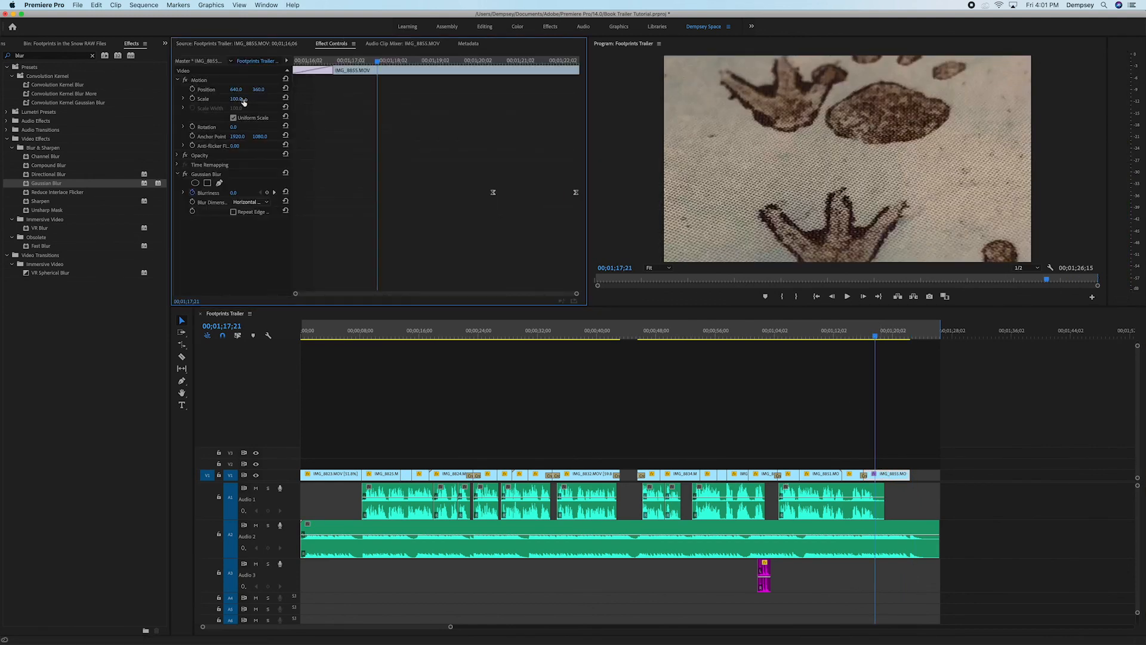
{"action": "left_click_drag", "start_coordinate": [236, 99], "coordinate": [225, 99]}
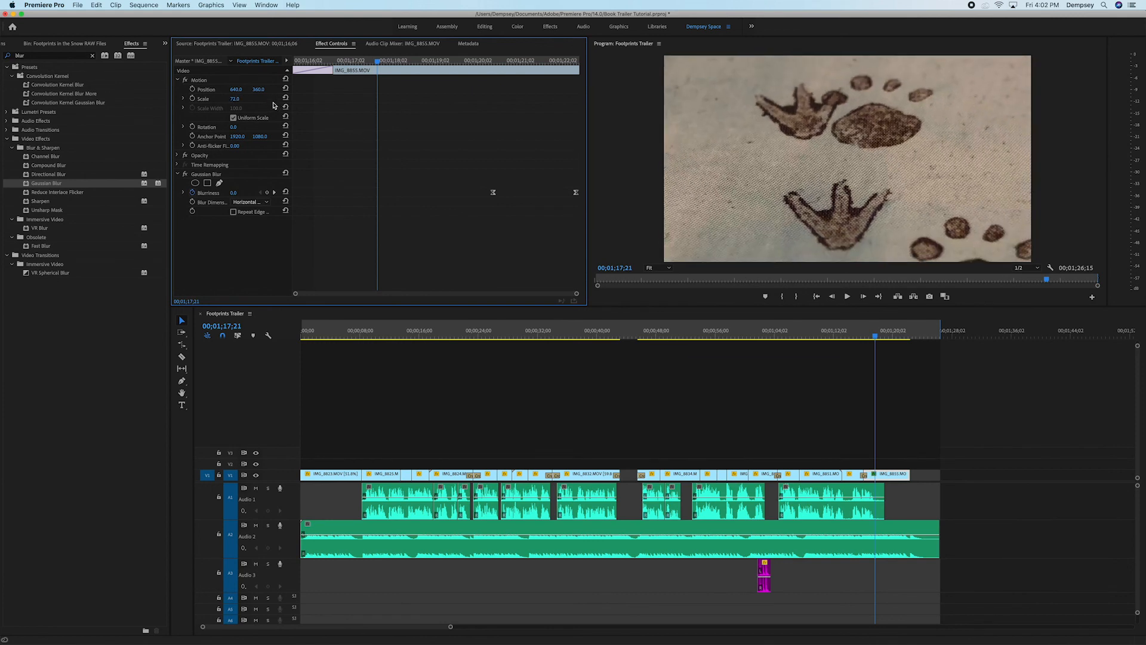
{"action": "left_click_drag", "start_coordinate": [236, 89], "coordinate": [206, 90]}
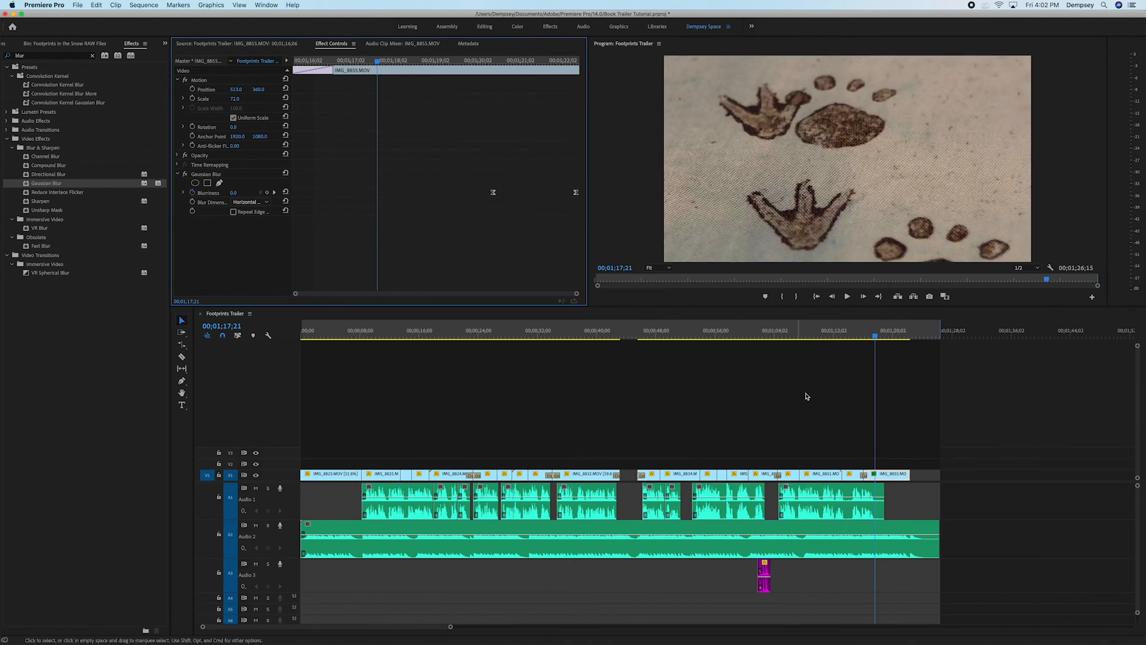
- Play back the reframed ending, save the project, and return the playhead to the start of the sequence
{"action": "left_click_drag", "start_coordinate": [852, 342], "coordinate": [847, 343]}
{"action": "left_click", "coordinate": [865, 413]}
{"action": "key", "text": "space"}
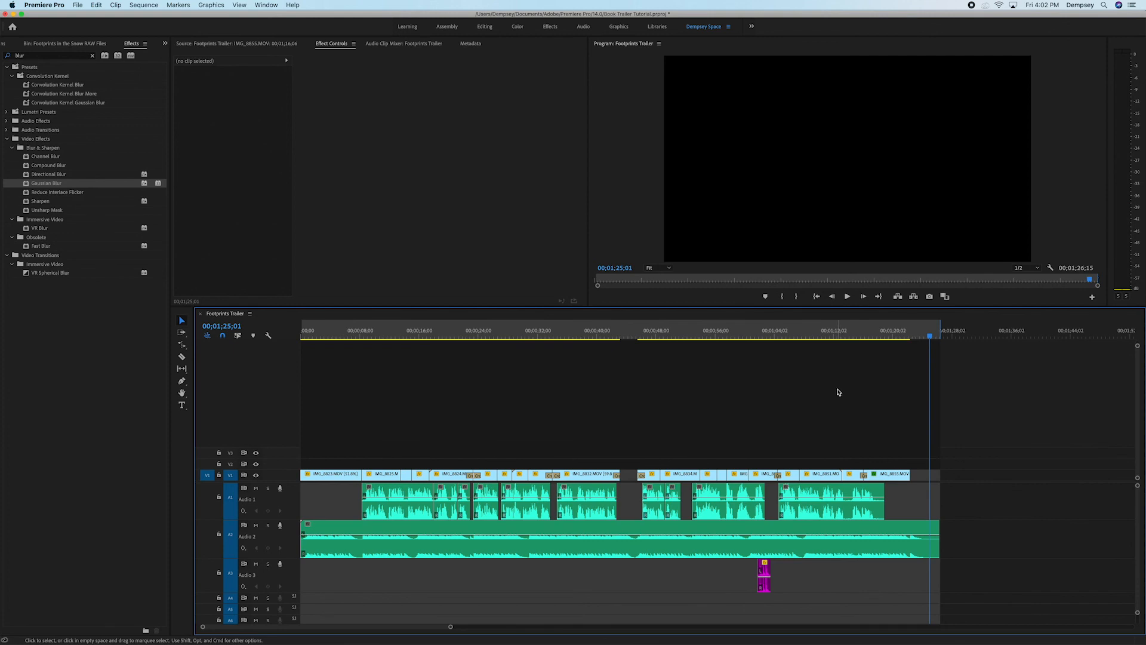
{"action": "key", "text": "cmd+s"}
{"action": "left_click_drag", "start_coordinate": [414, 331], "coordinate": [197, 349]}
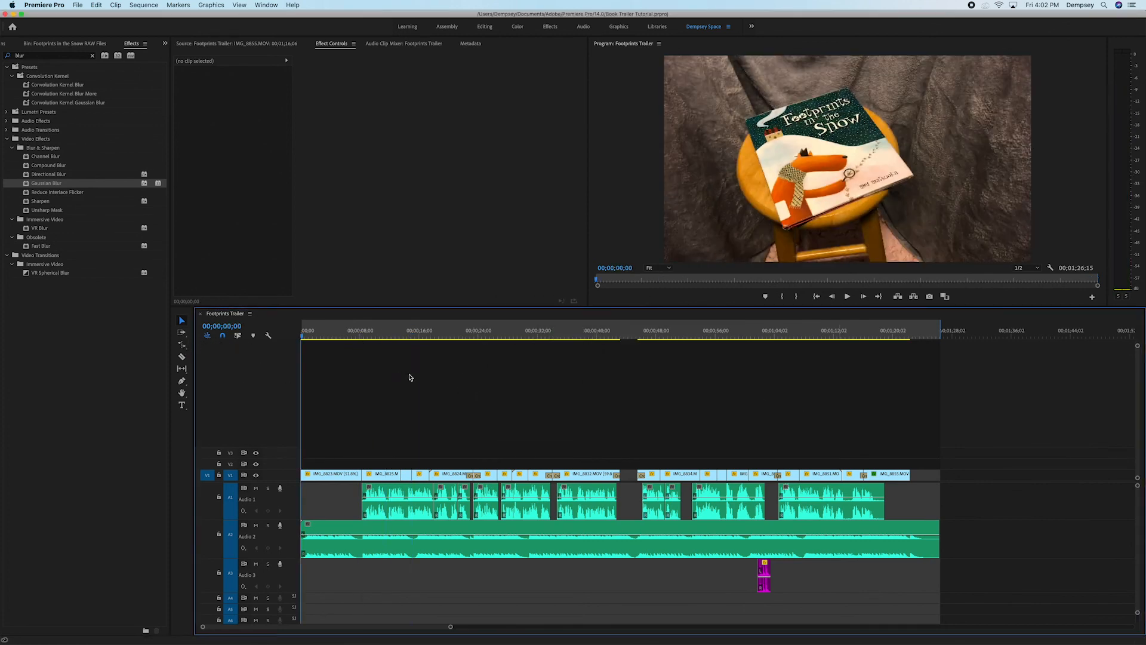